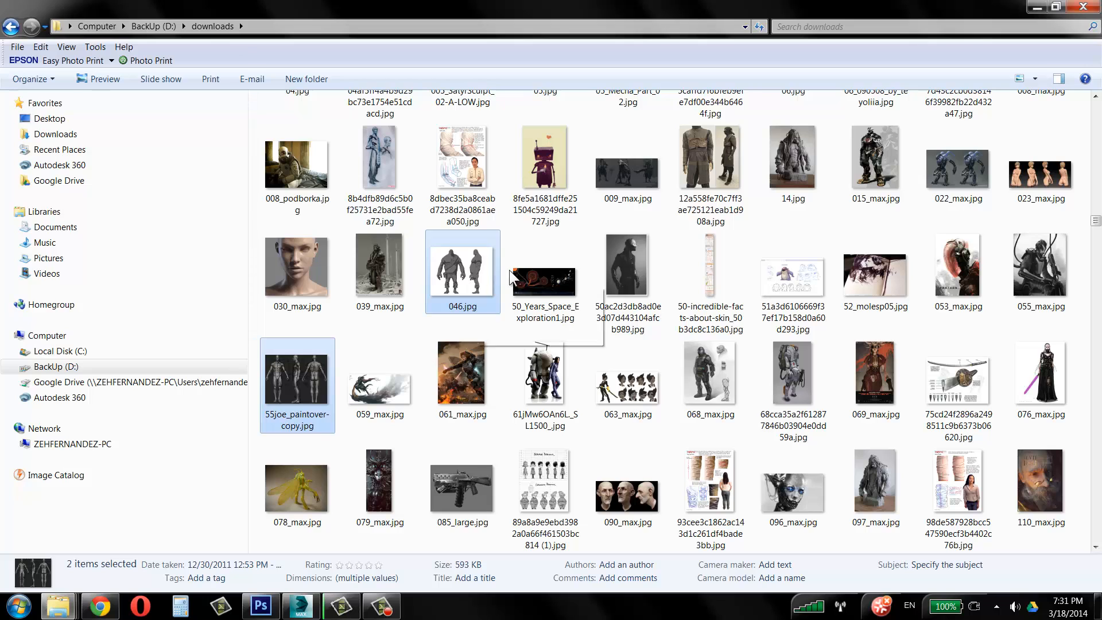
Open 046.jpg and 55joe_paintover-copy.jpg from the downloads folder in Photoshop, and bring up 046.jpg.
scroll(1042, 268, "down", 3)
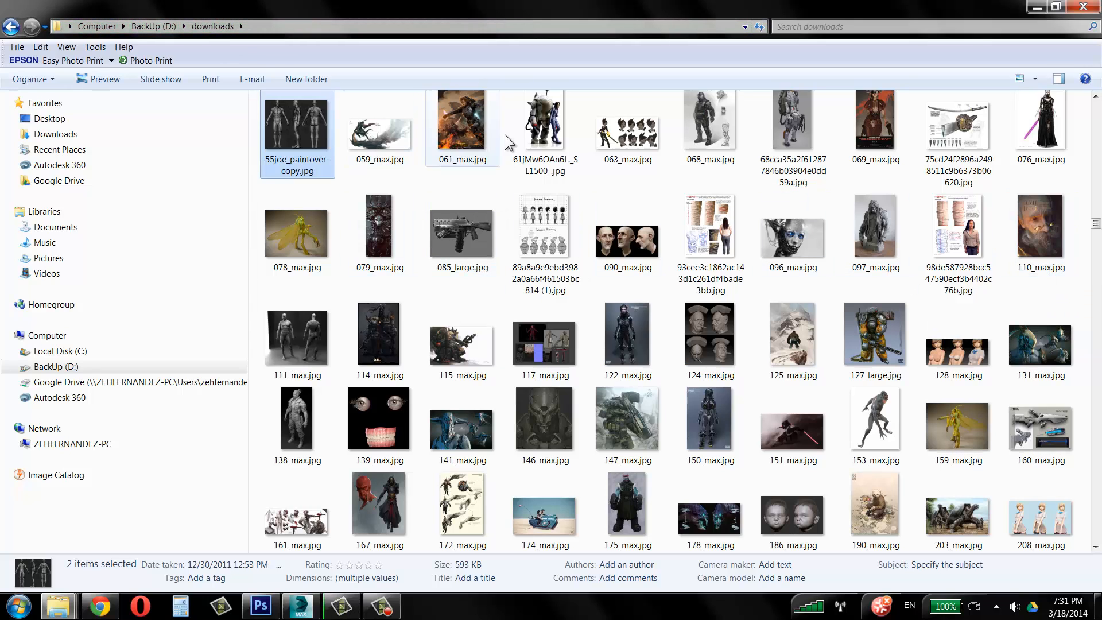
scroll(578, 181, "up", 3)
left_click_drag(453, 250, 418, 155)
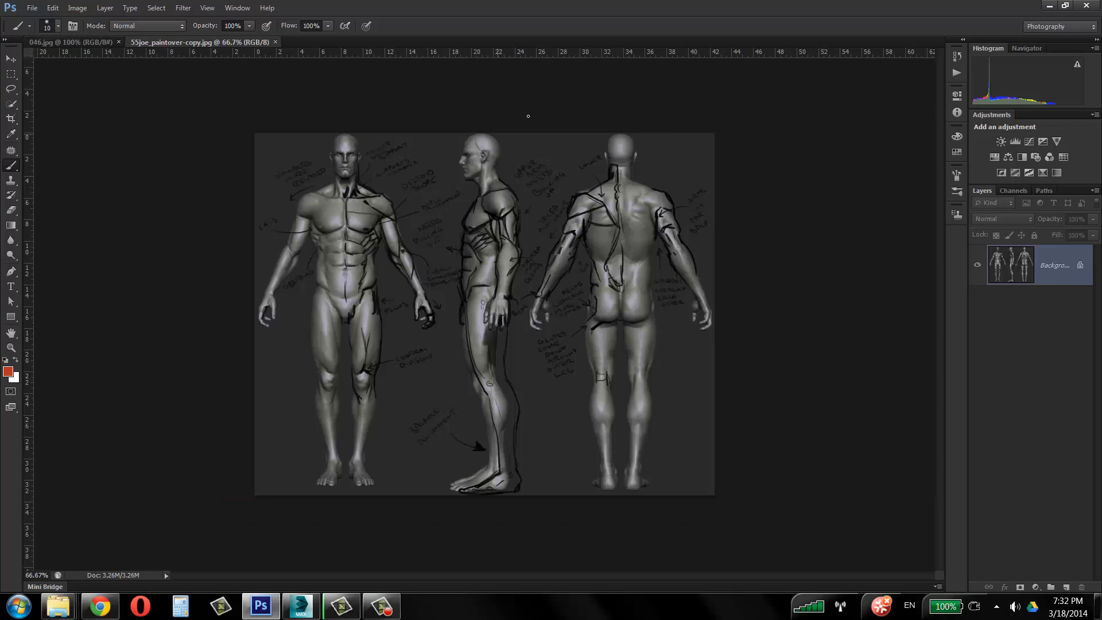
left_click(84, 43)
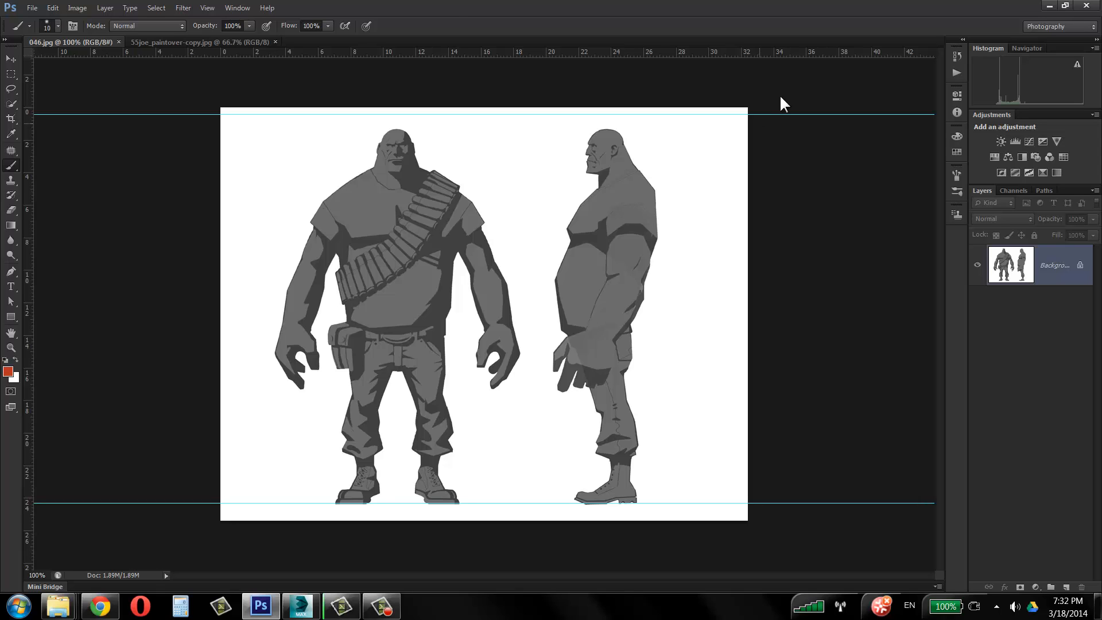
Align the upper guide with the top of the heads and add horizontal guides at the chin and mouth.
left_click(11, 58)
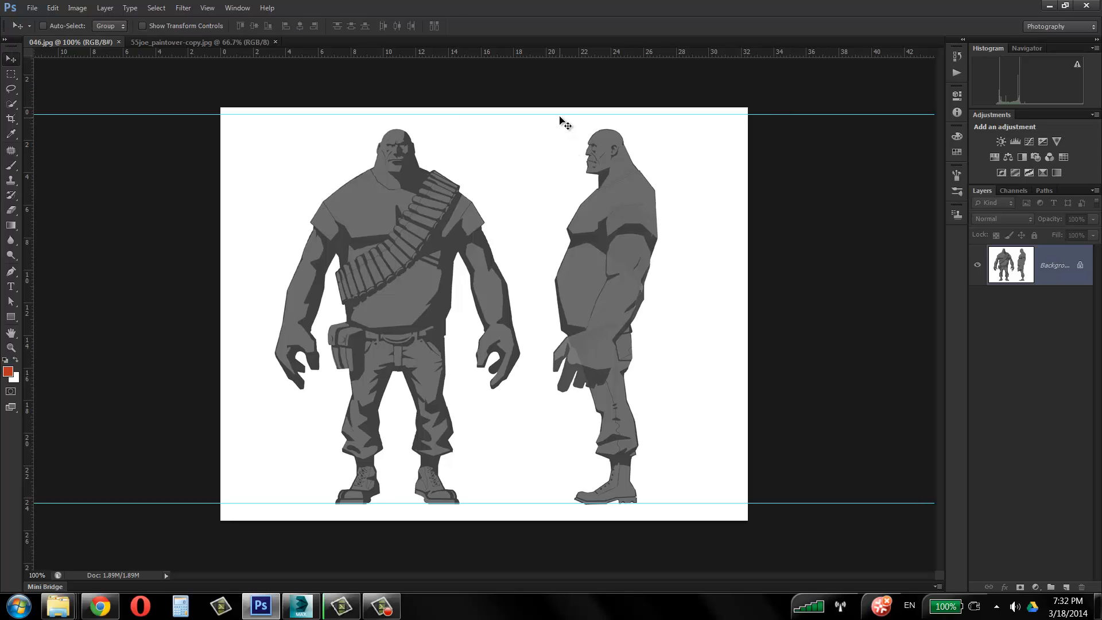
left_click_drag(560, 114, 563, 129)
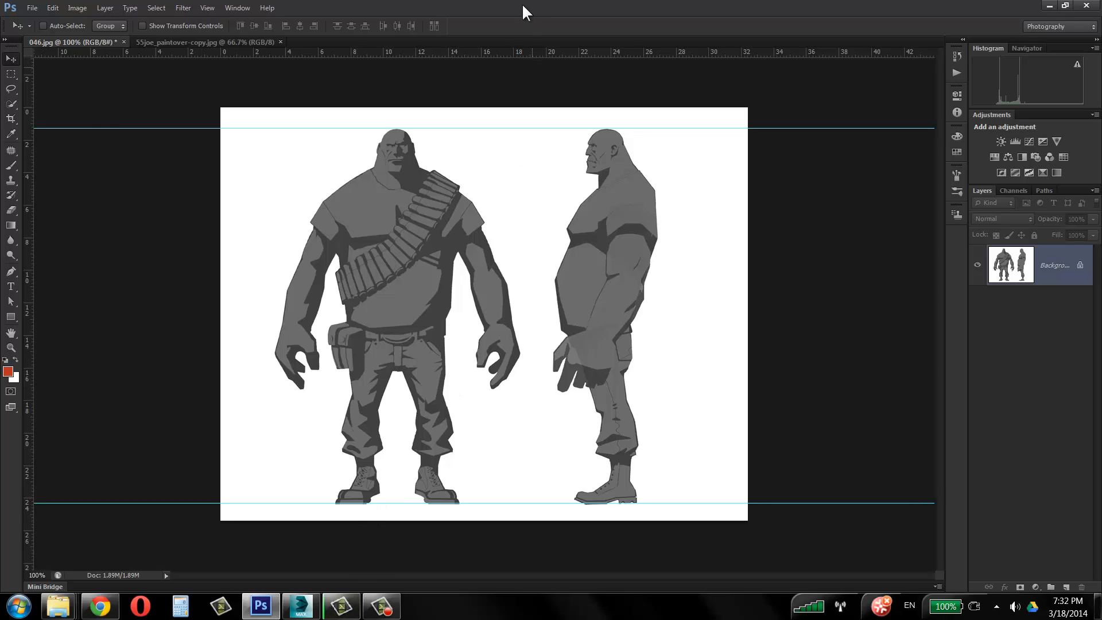
left_click_drag(515, 55, 526, 175)
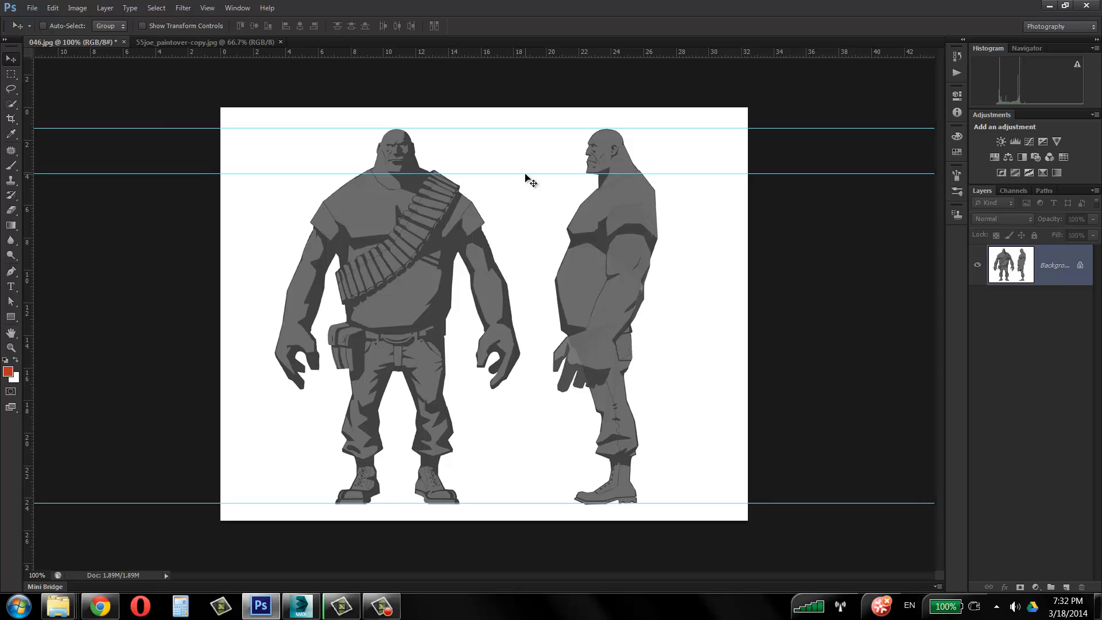
left_click_drag(509, 56, 516, 159)
Add horizontal guides at the base of the nose and the brow to compare the front and side faces.
left_click(11, 348)
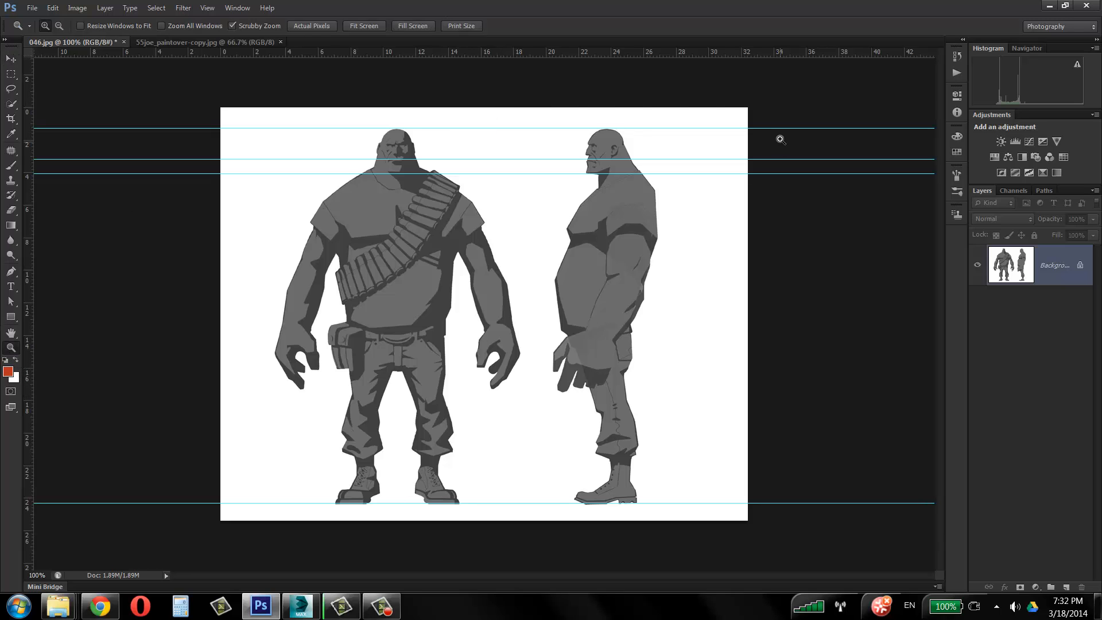
left_click_drag(777, 140, 804, 87)
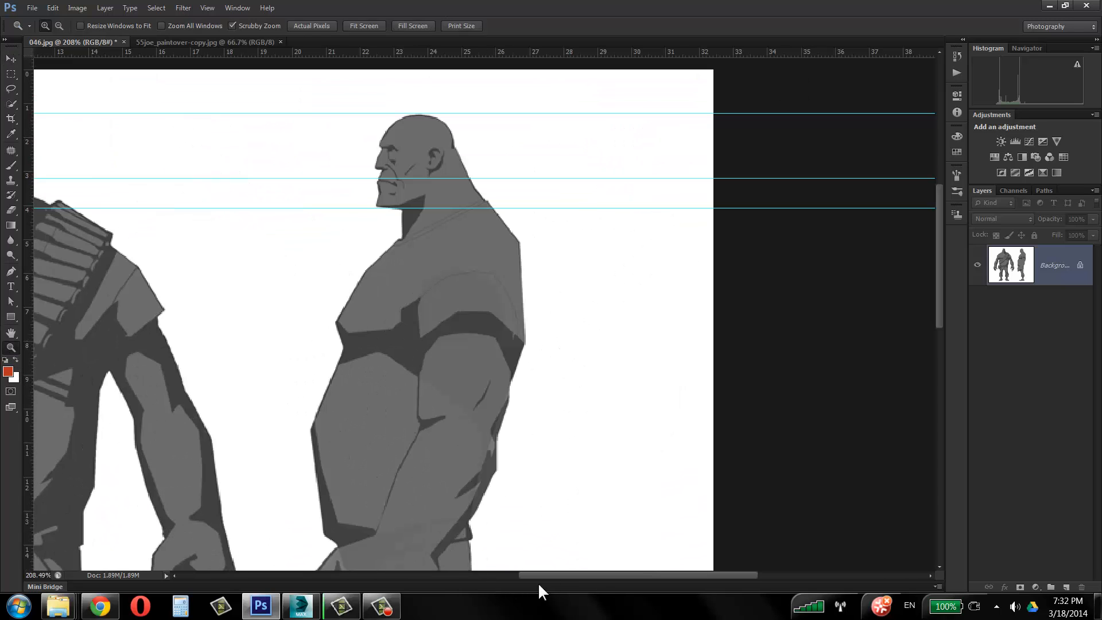
left_click_drag(538, 575, 469, 575)
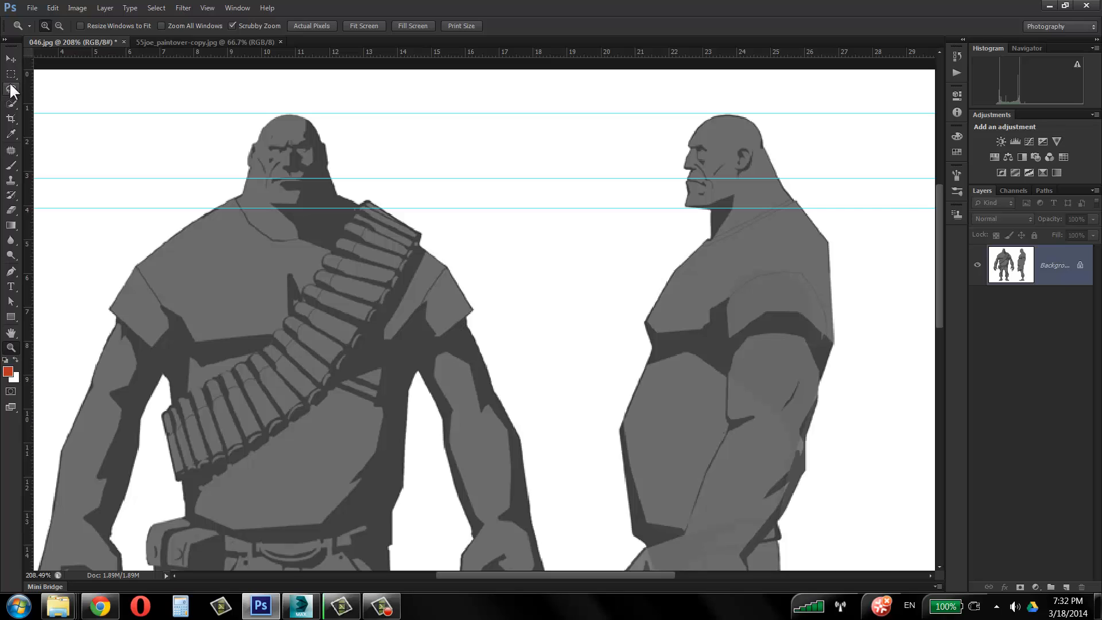
left_click(11, 59)
left_click_drag(546, 54, 562, 168)
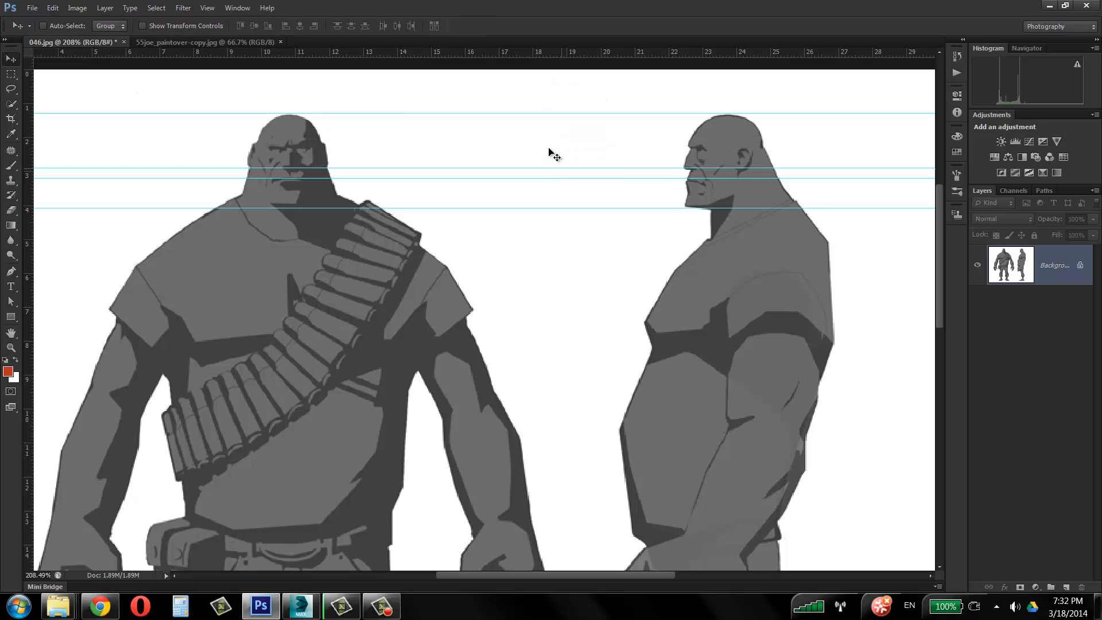
left_click_drag(623, 55, 620, 148)
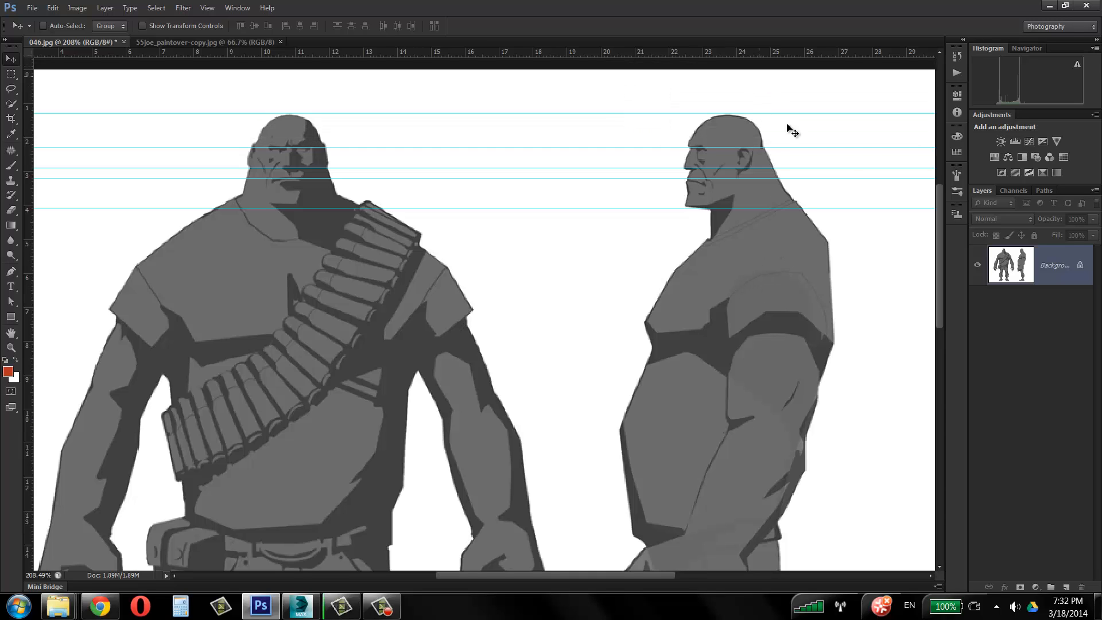
Add horizontal guides across both figures at the belt, the crotch, the fingertips and the lower edge of the chest.
left_click_drag(938, 212, 941, 246)
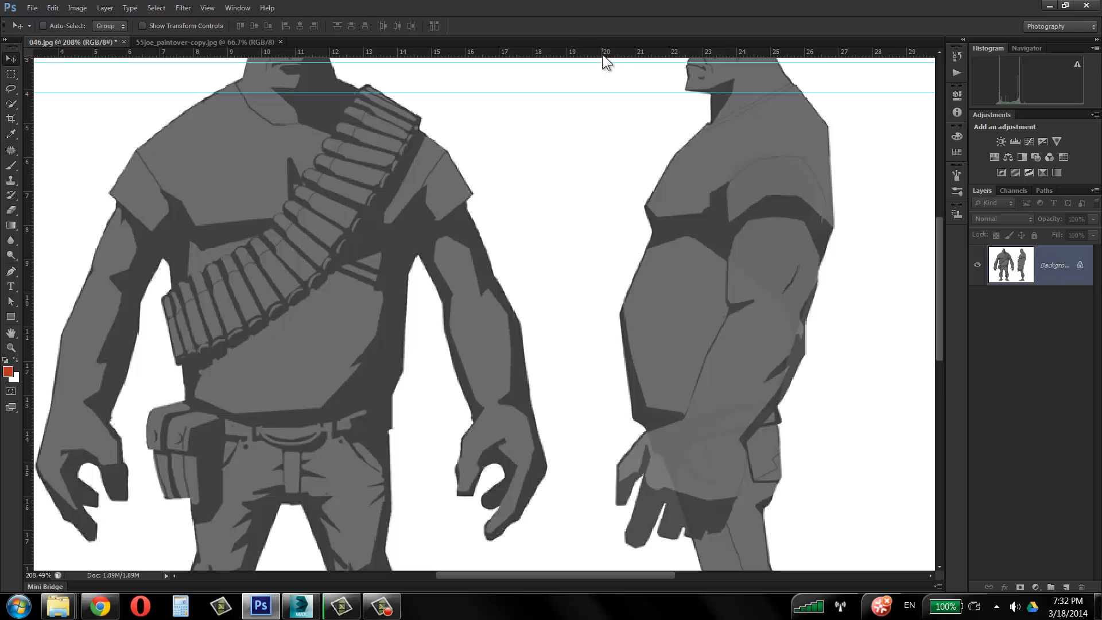
left_click_drag(603, 55, 652, 425)
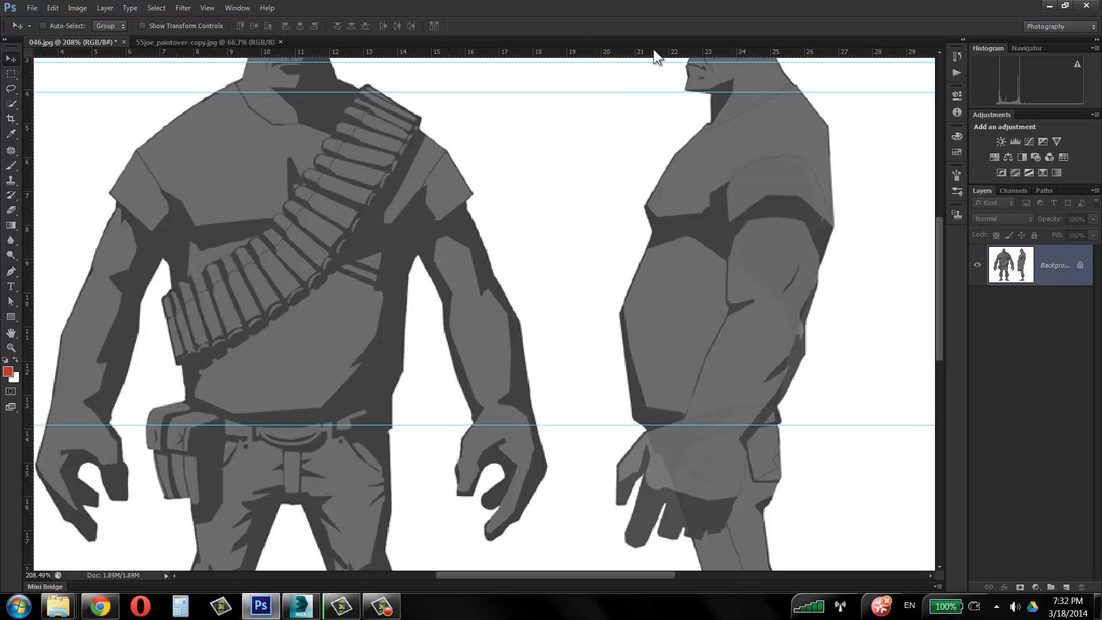
left_click_drag(653, 49, 641, 494)
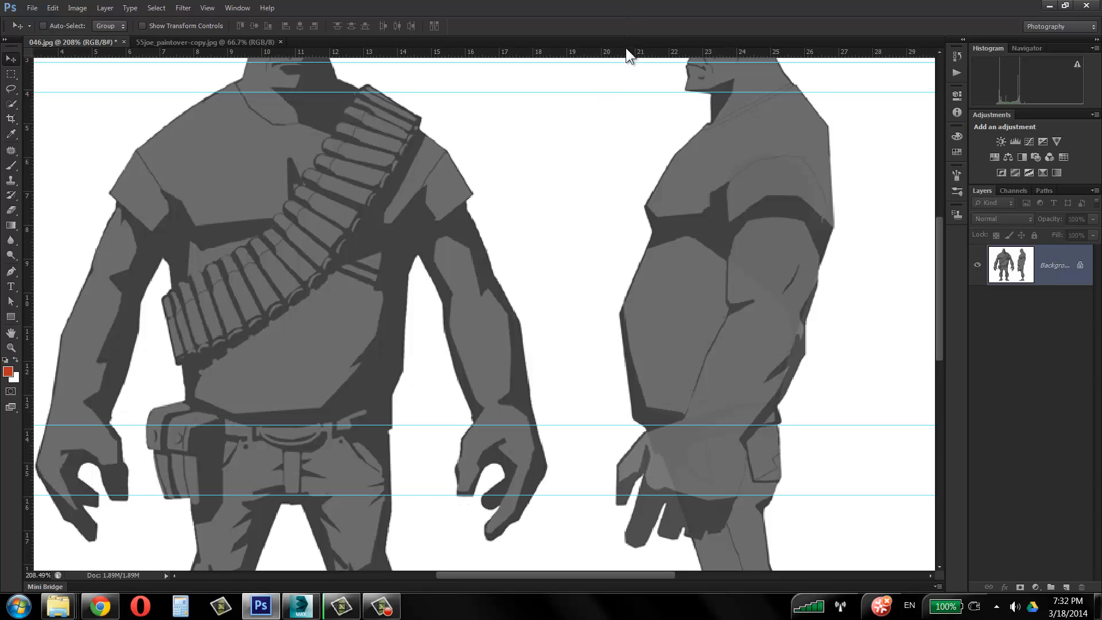
left_click_drag(626, 49, 621, 542)
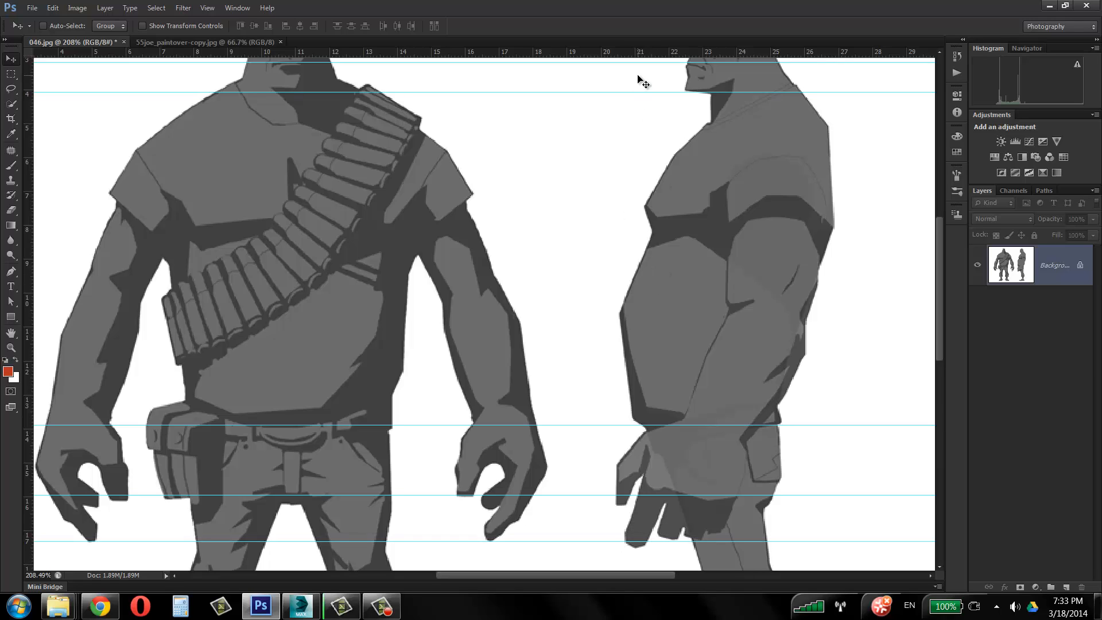
left_click_drag(640, 54, 669, 234)
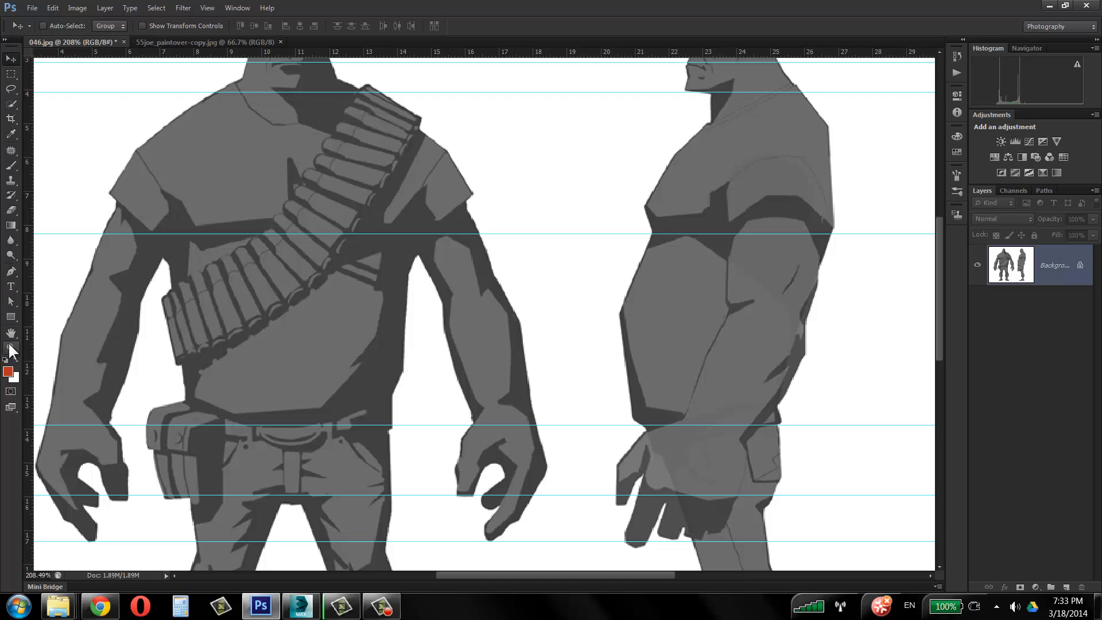
Clear the facial guides from the figures, keeping one guide aligned with the top of the heads.
key("z")
left_click(485, 248, "alt")
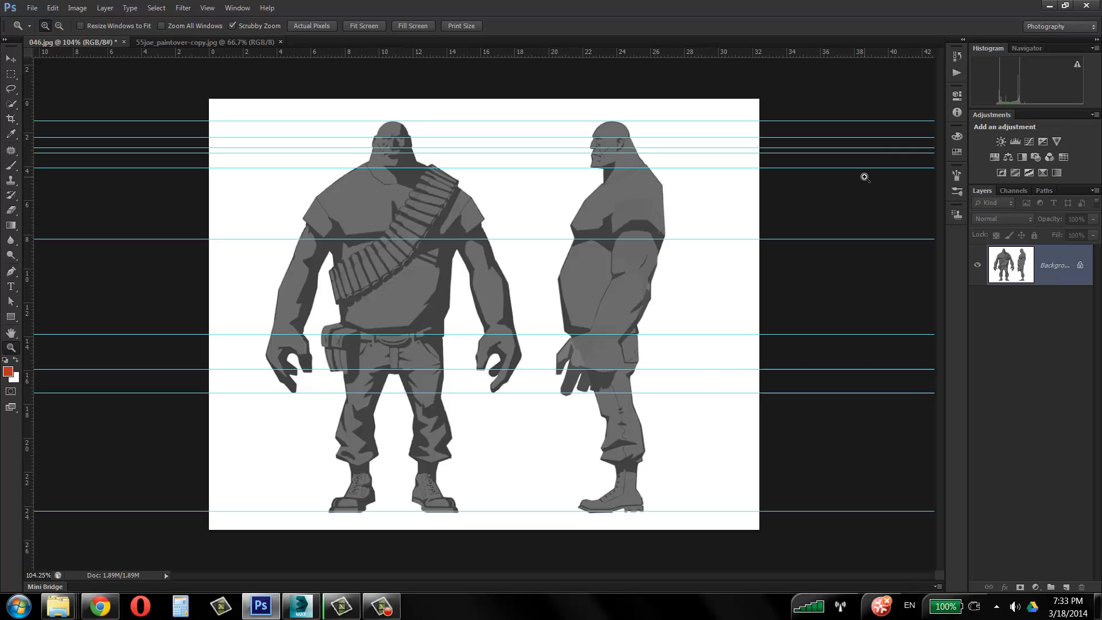
left_click(11, 58)
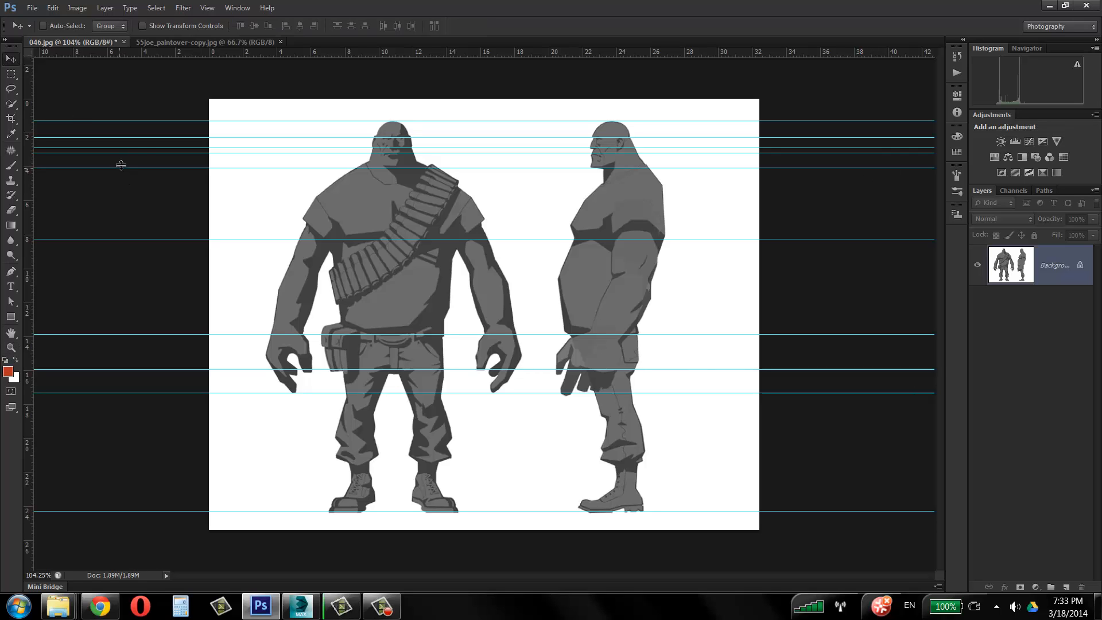
left_click_drag(120, 165, 148, 61)
left_click_drag(147, 137, 150, 65)
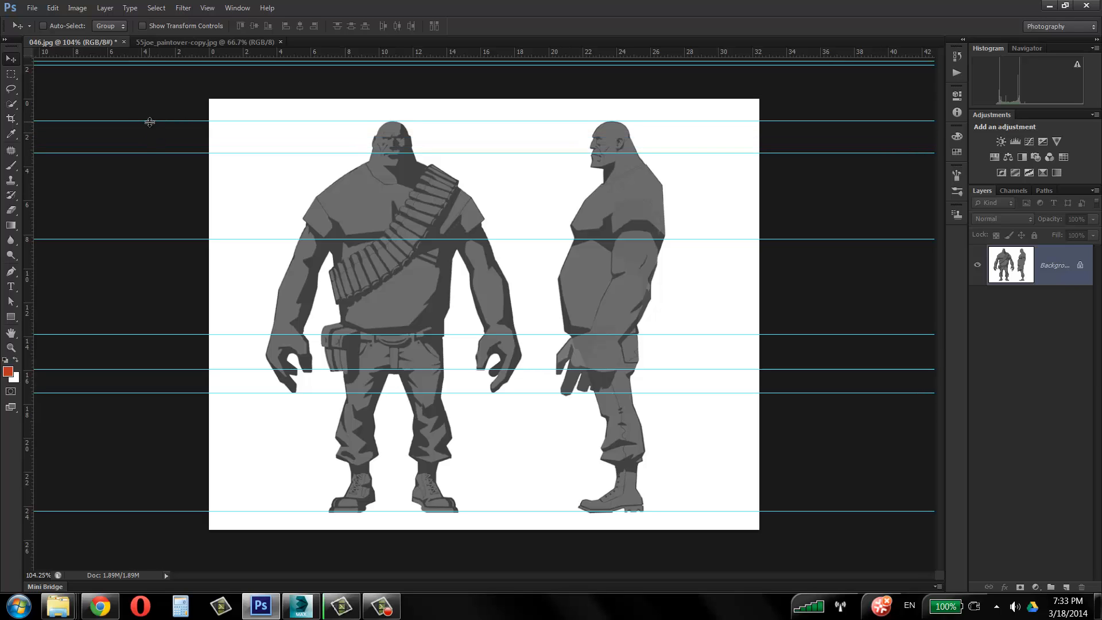
left_click_drag(150, 121, 183, 53)
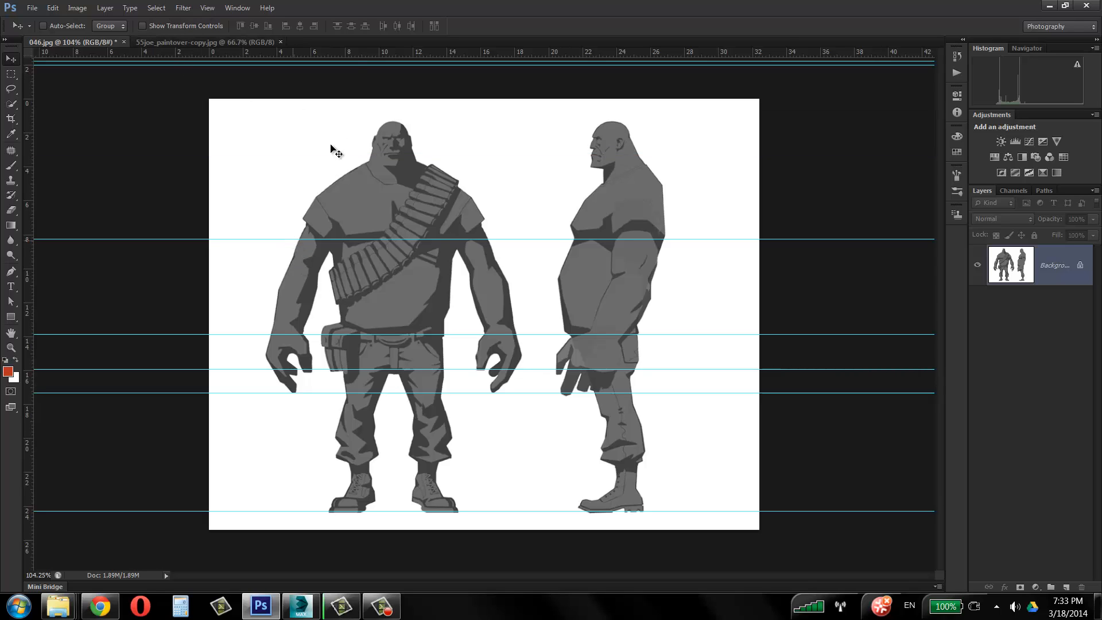
left_click_drag(360, 58, 360, 121)
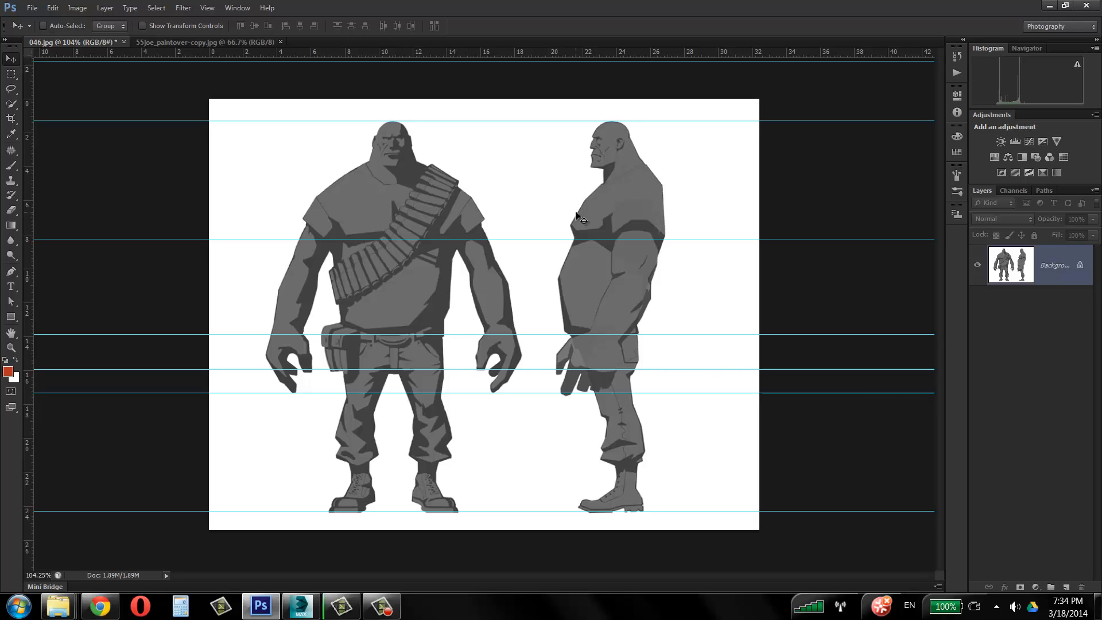
Convert the locked background into the regular layer Layer 0 and place a new empty layer beneath it.
double_click(1055, 265)
key("Return")
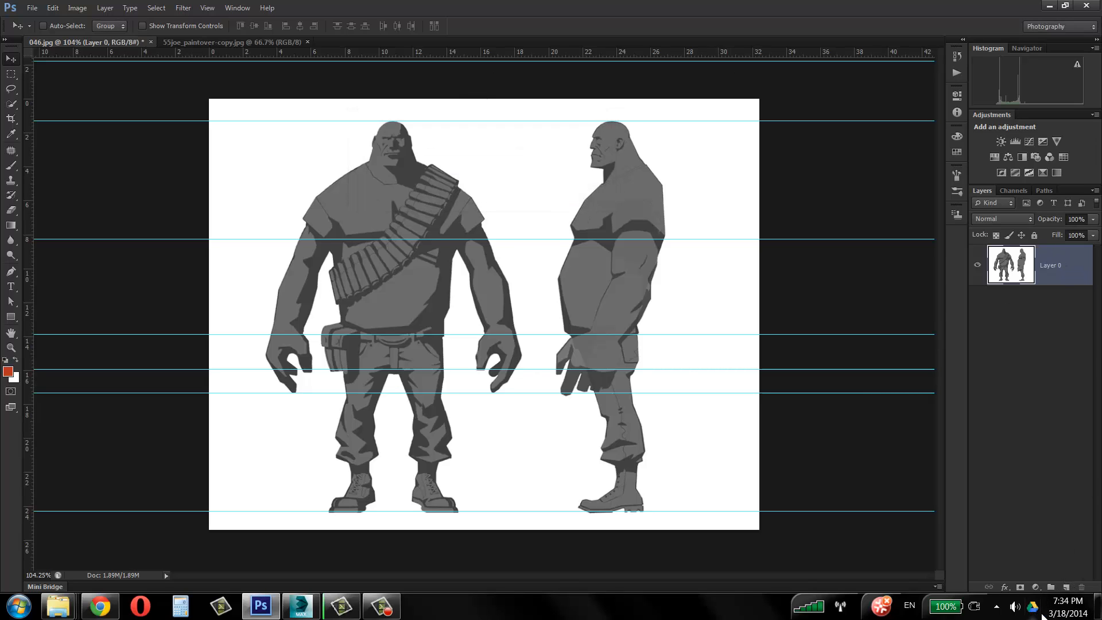
left_click(1065, 587)
left_click_drag(1081, 254, 1065, 336)
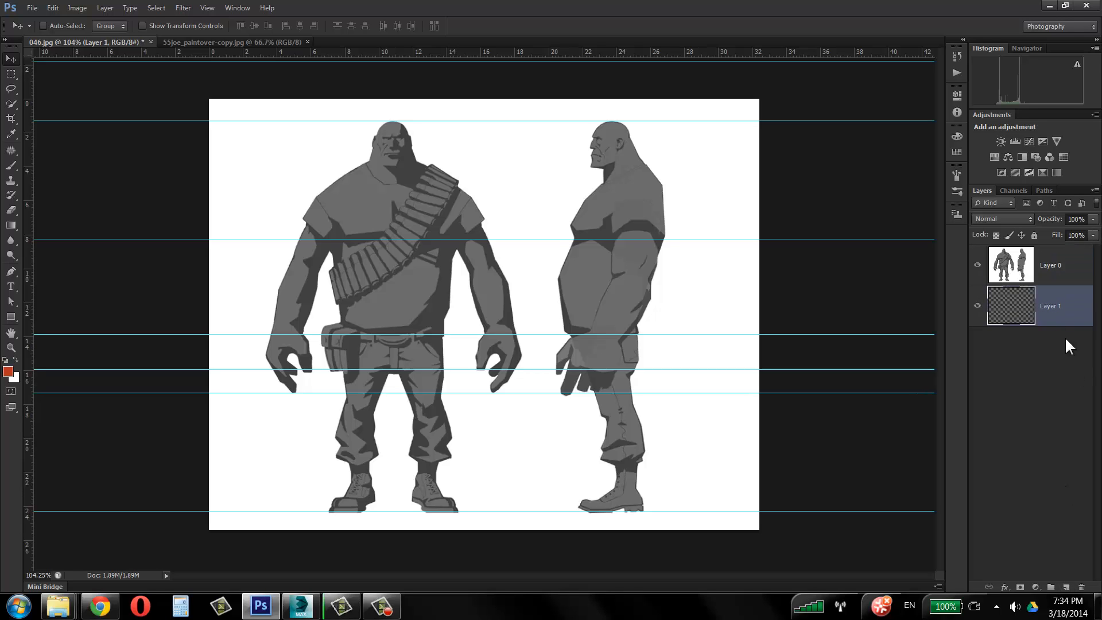
Fill the empty bottom layer with 50% Gray in Normal mode at 100% opacity.
left_click(60, 8)
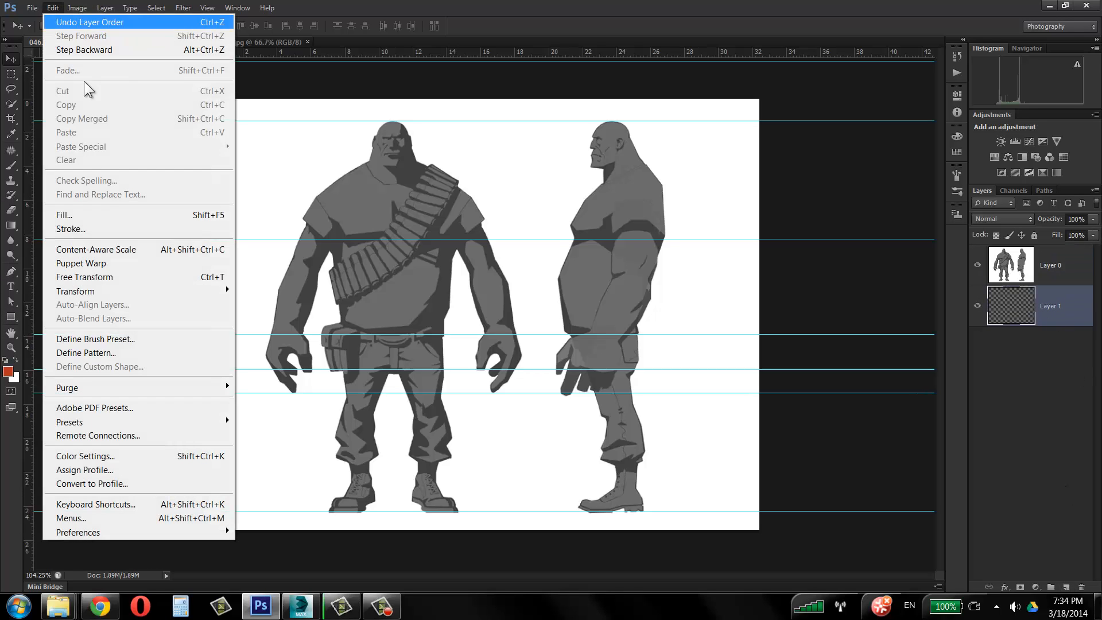
left_click(108, 213)
left_click(540, 122)
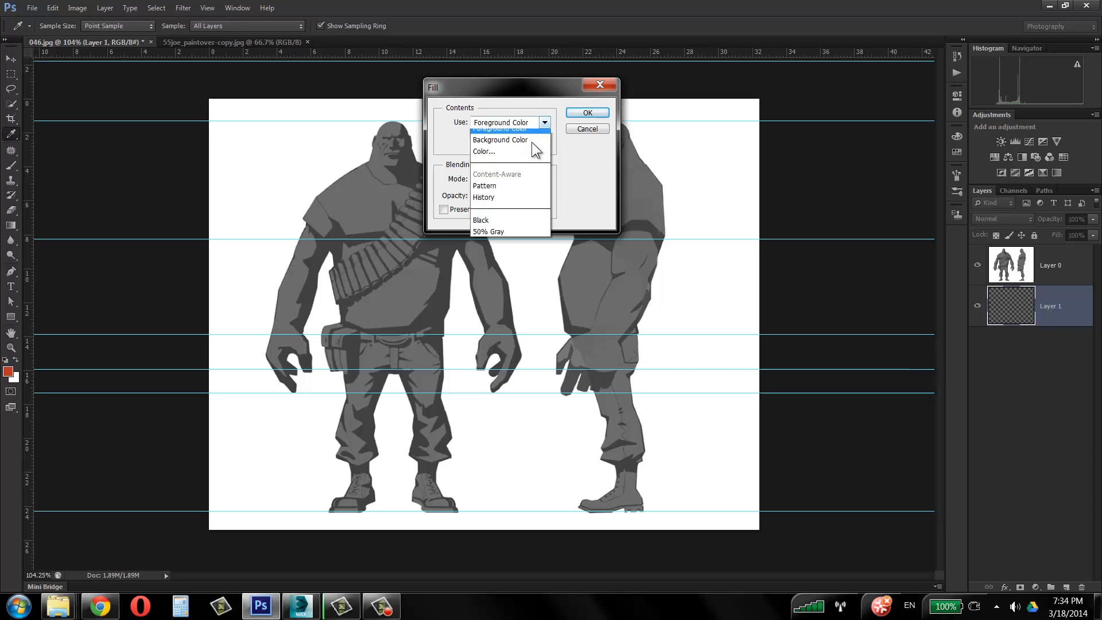
left_click(494, 231)
left_click(587, 113)
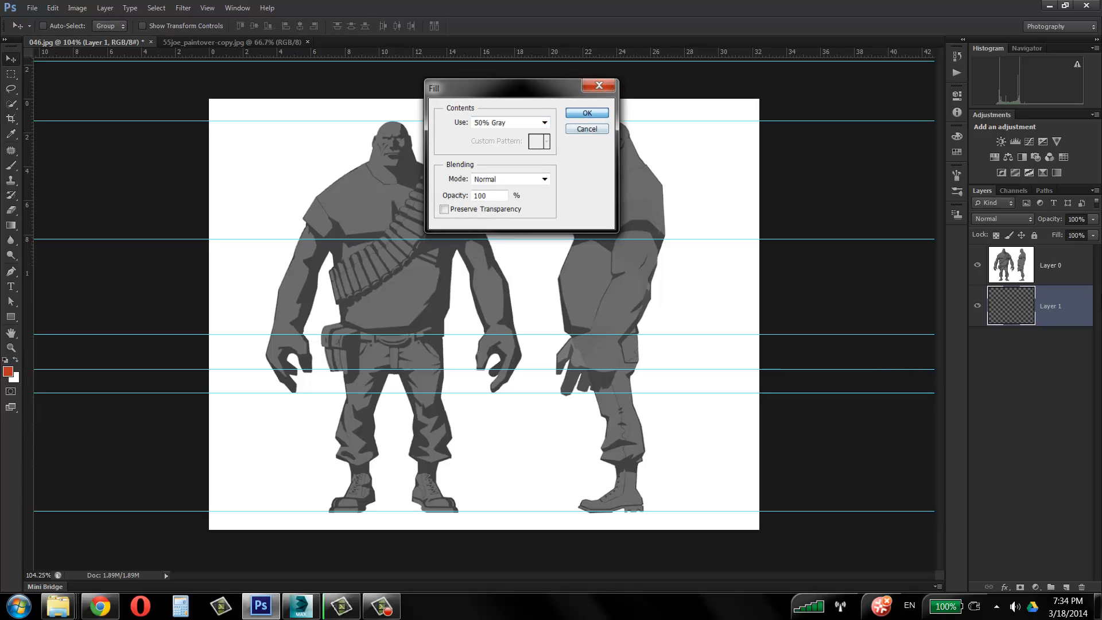
Set the blending mode of the character drawing's layer, Layer 0, to Multiply.
left_click(1050, 265)
left_click(1001, 219)
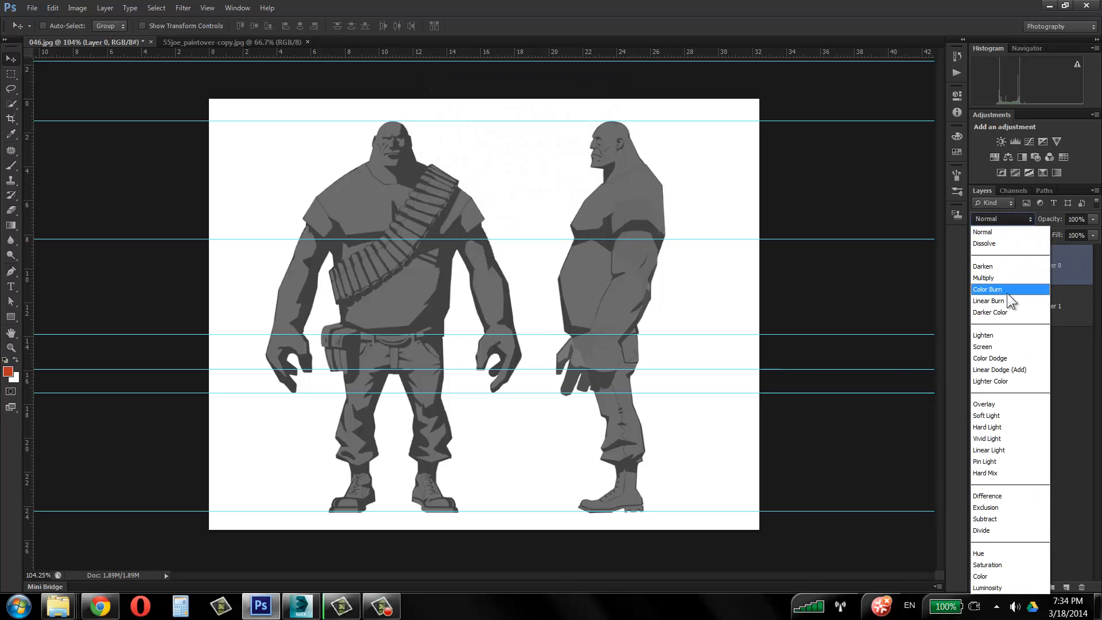
left_click(987, 278)
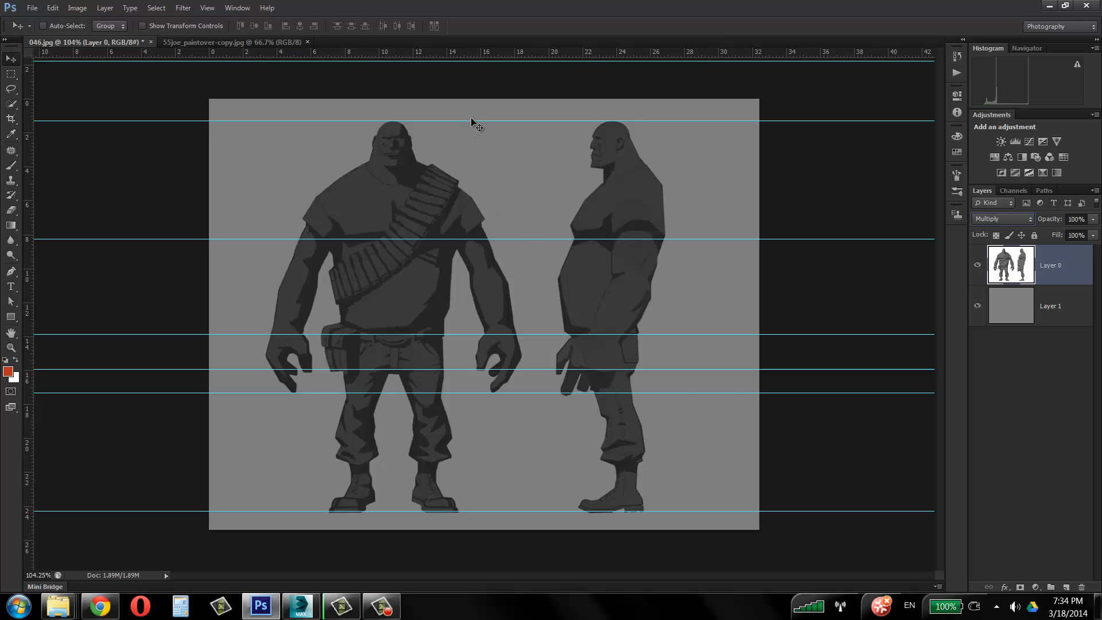
Apply a Levels adjustment to the character layer with input levels of 23, 1.17 and 210.
left_click(51, 8)
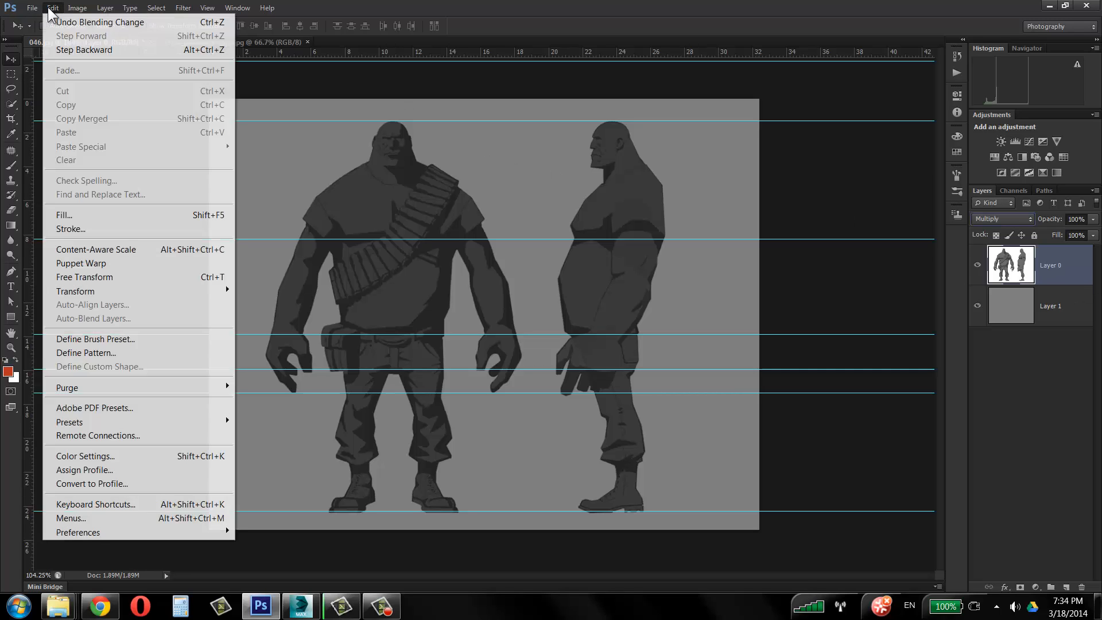
mouse_move(113, 7)
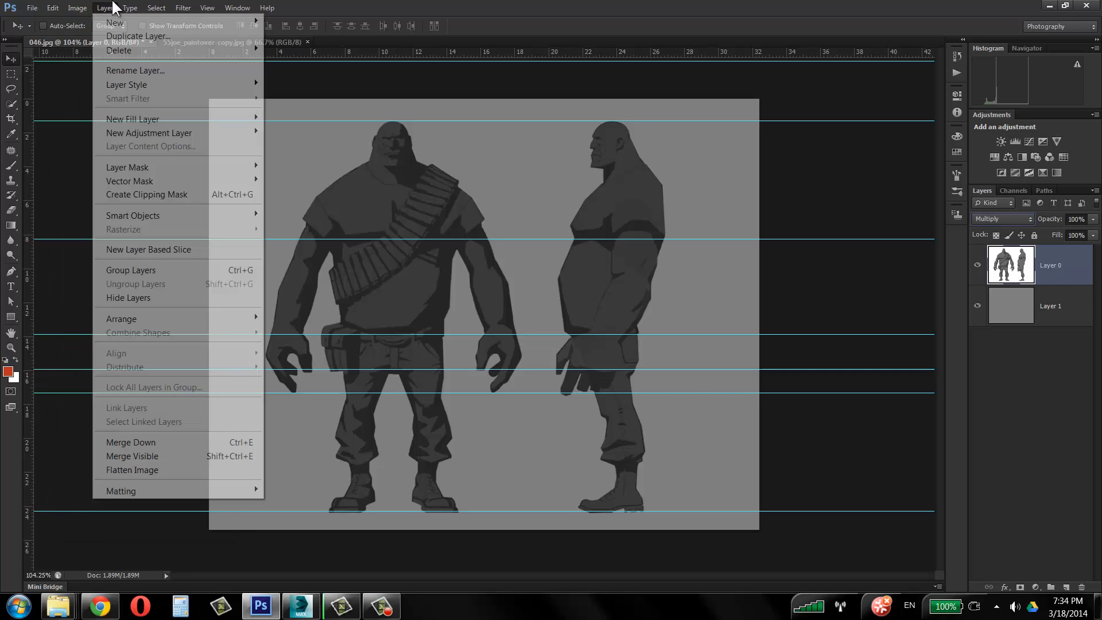
mouse_move(81, 8)
mouse_move(143, 42)
left_click(307, 57)
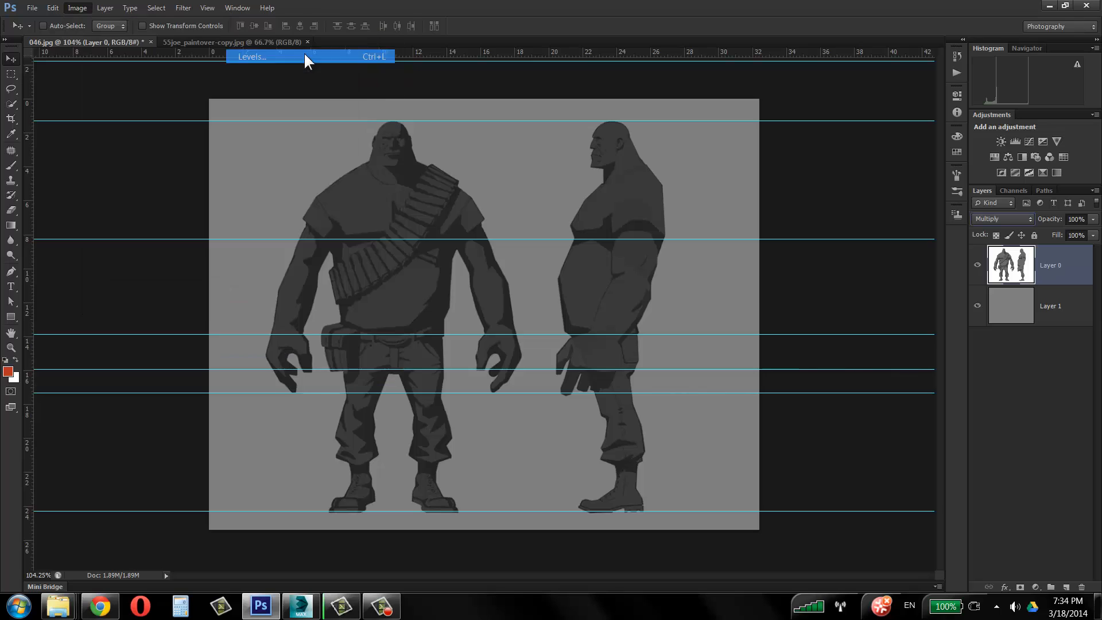
mouse_move(675, 204)
left_mouse_down()
mouse_move(660, 205)
mouse_move(682, 204)
left_mouse_up()
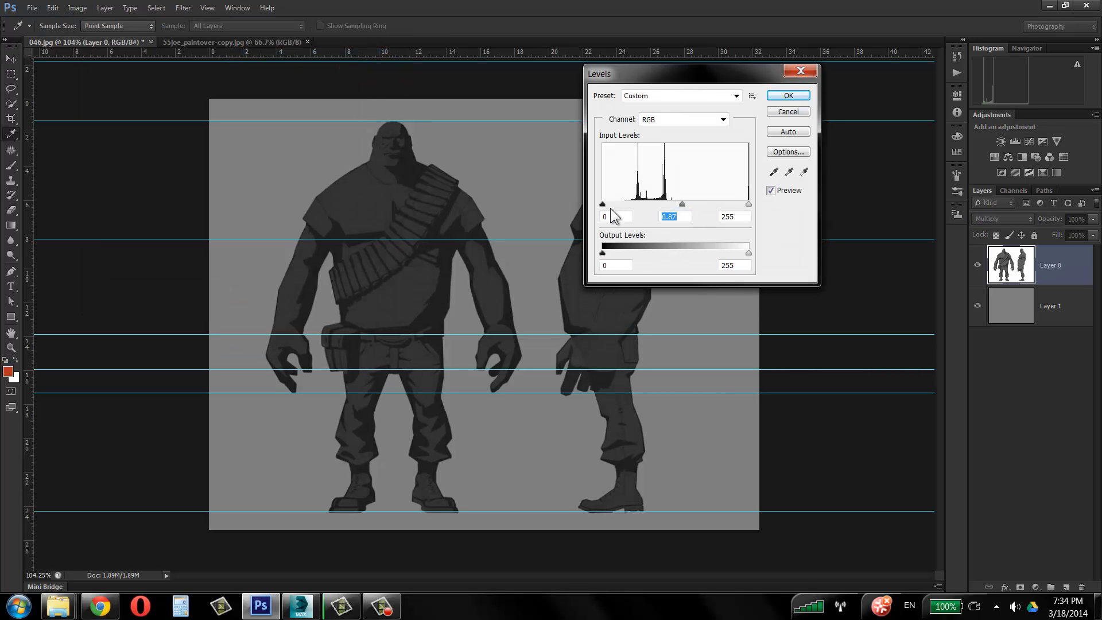
left_click_drag(603, 205, 614, 204)
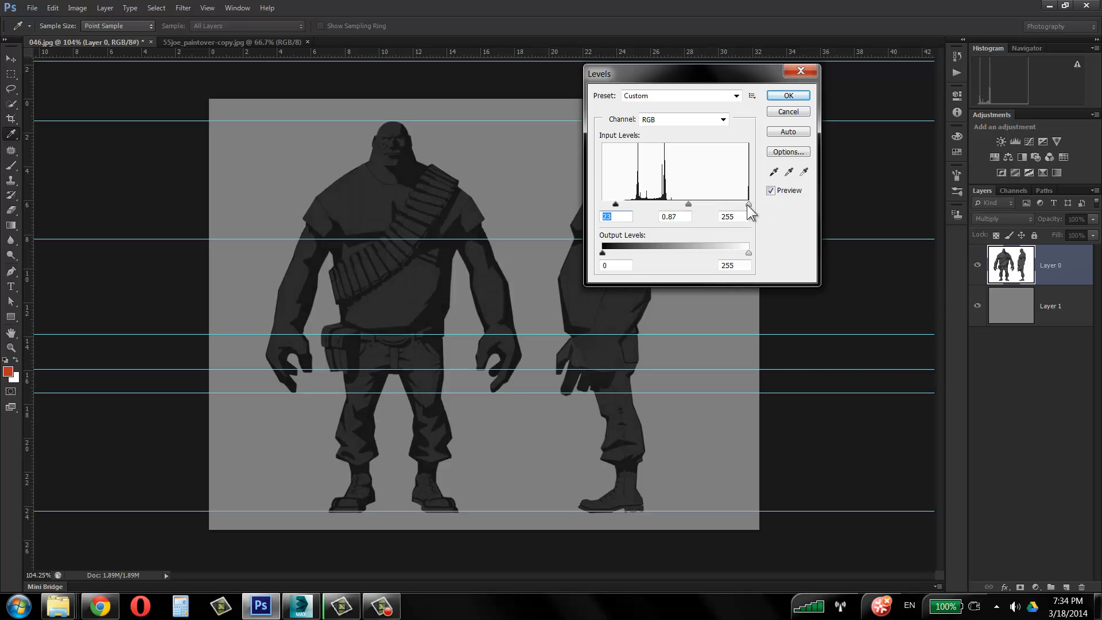
left_click_drag(748, 204, 663, 204)
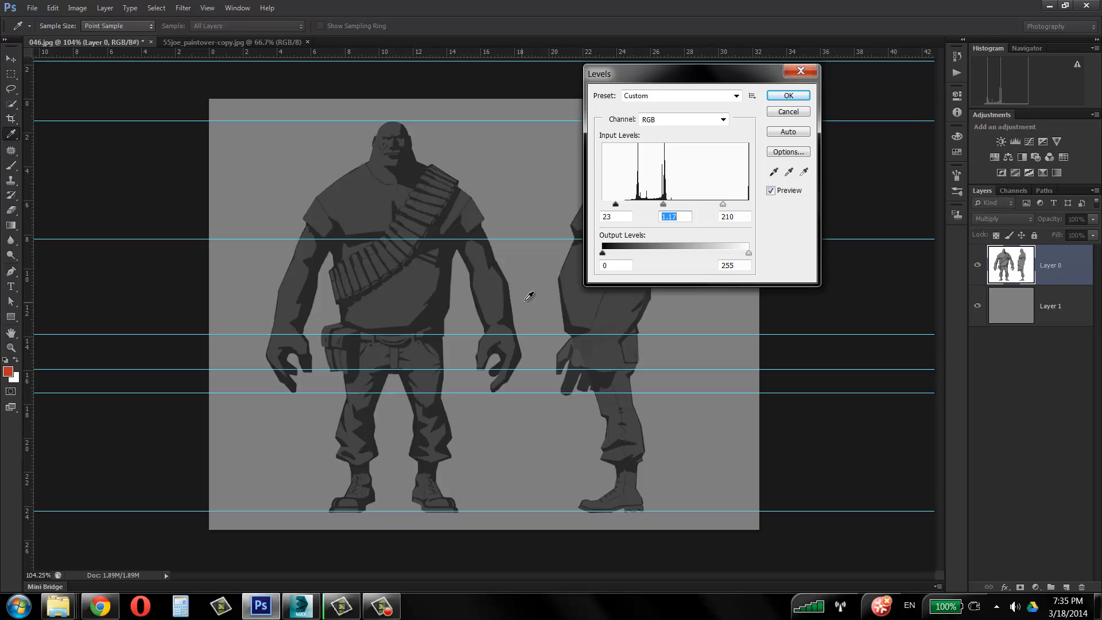
left_click(786, 96)
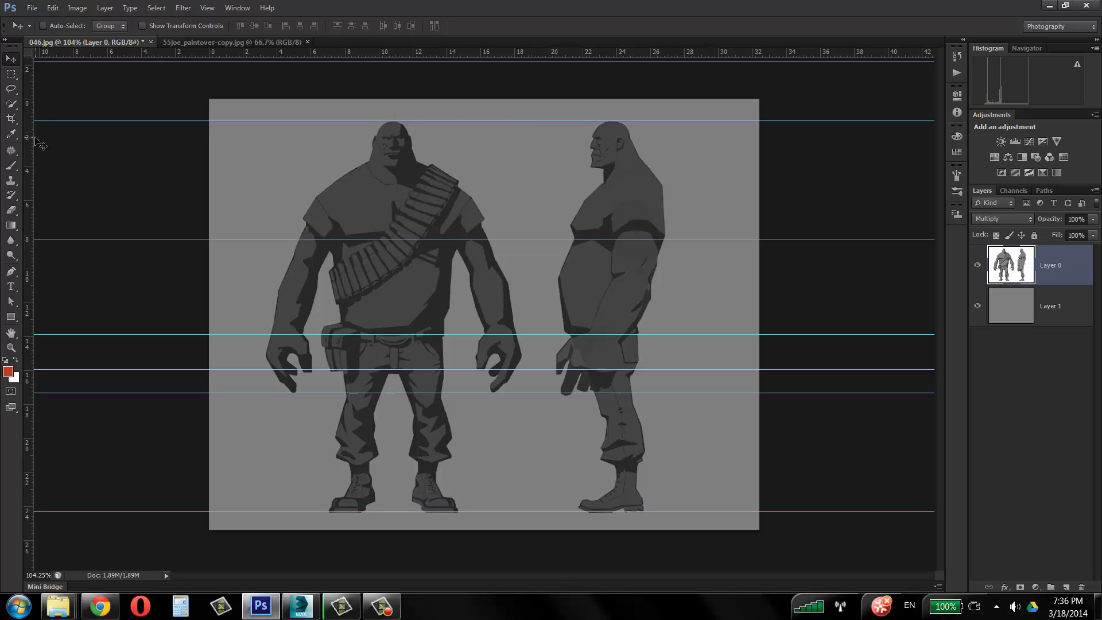
Place two vertical guides against the outer edges of the front-view figure's left and right hands.
left_click_drag(28, 144, 263, 185)
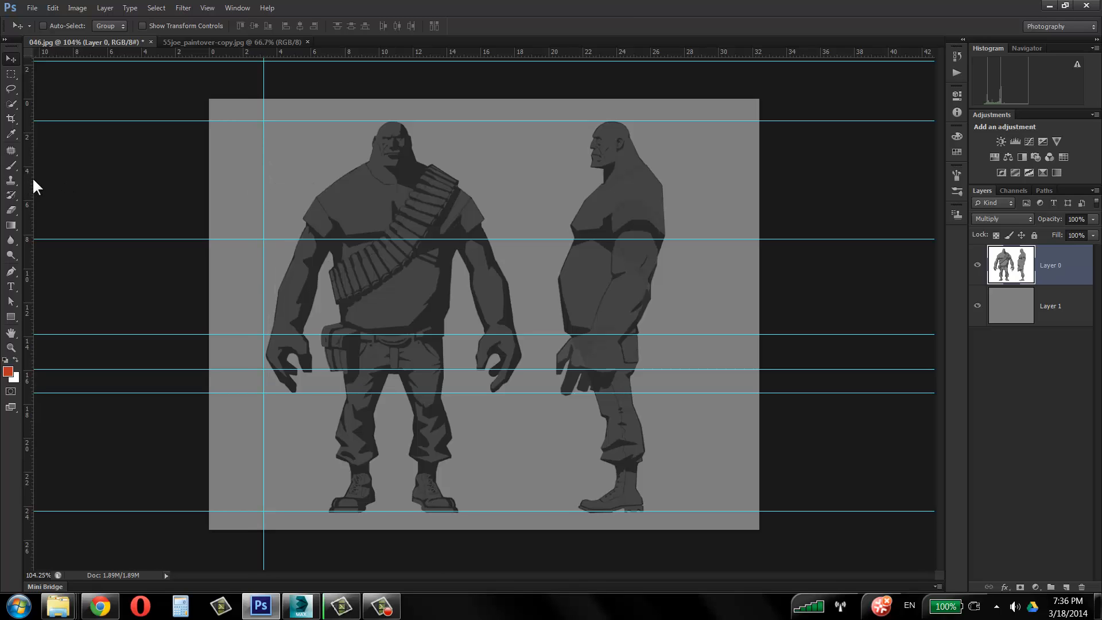
left_click_drag(29, 179, 529, 197)
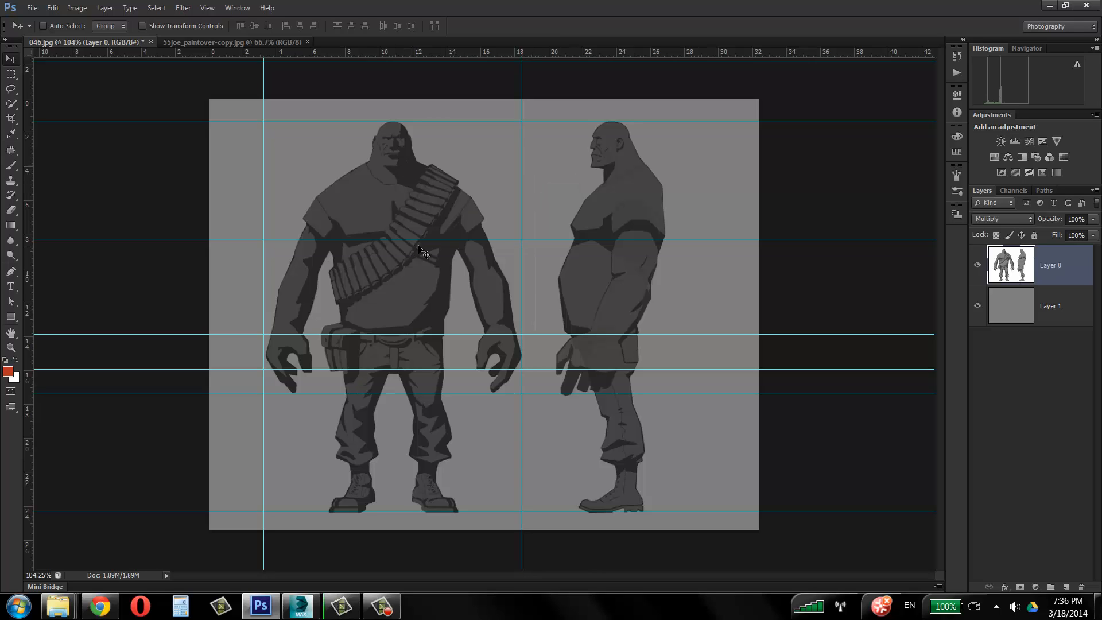
Remove the four horizontal guides crossing the character's body and lower the bottom guide to just beneath the feet.
left_click_drag(494, 53, 452, 369)
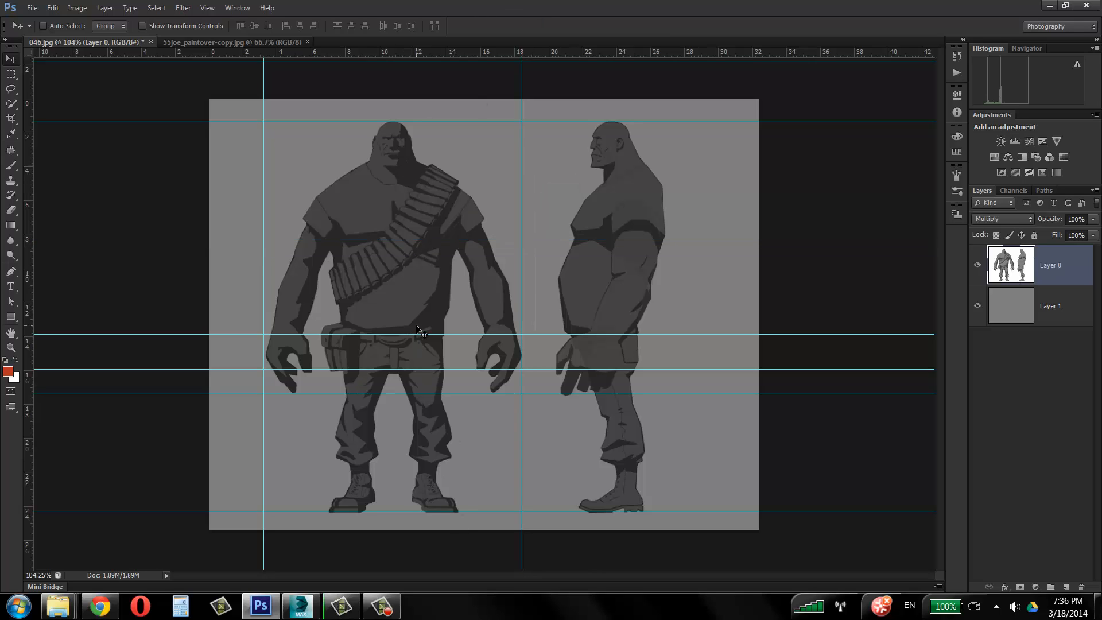
left_click_drag(419, 334, 369, 5)
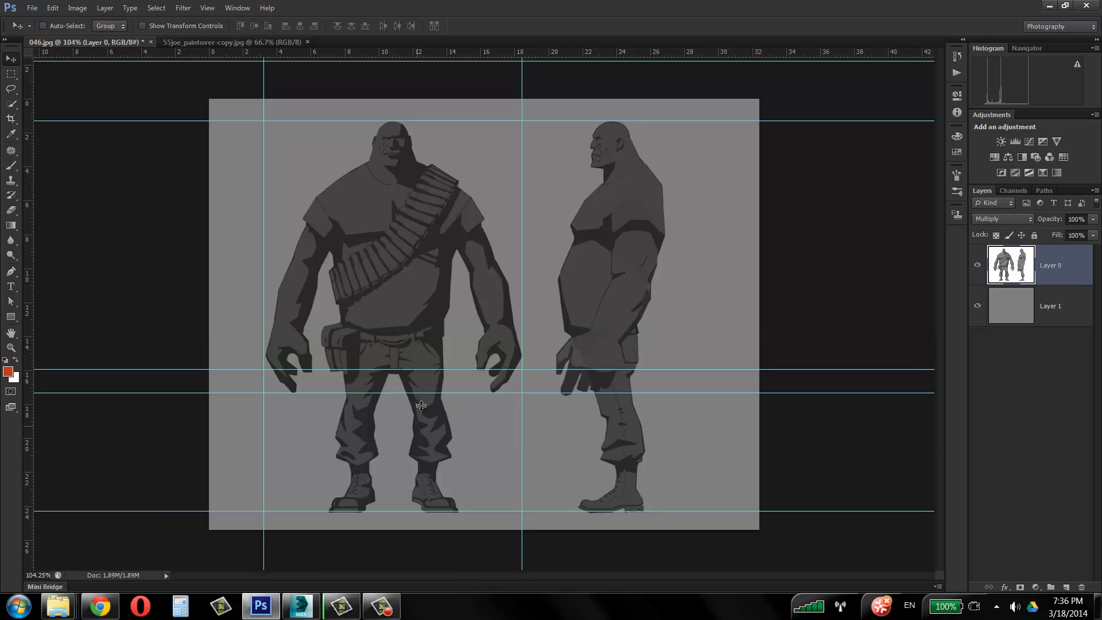
left_click_drag(427, 370, 470, 586)
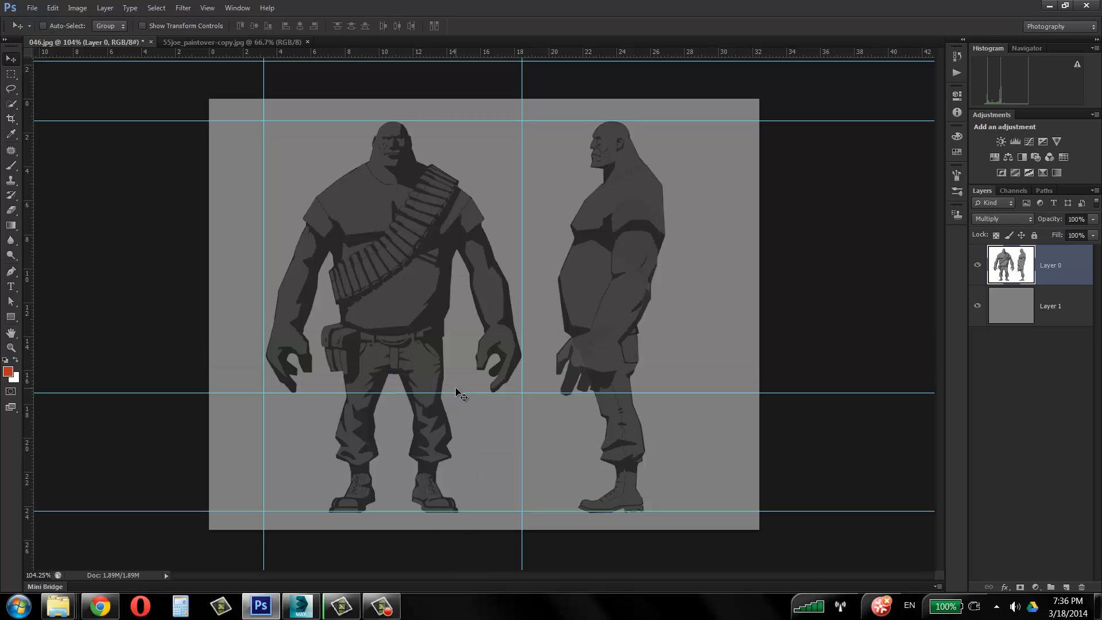
left_click_drag(457, 393, 471, 586)
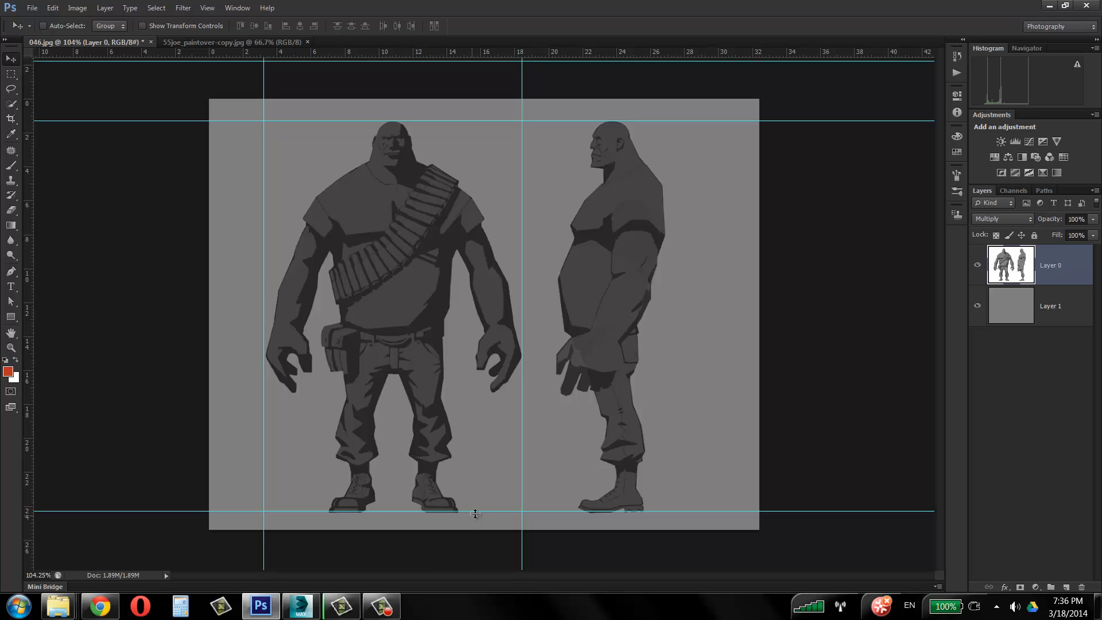
left_click_drag(480, 513, 481, 513)
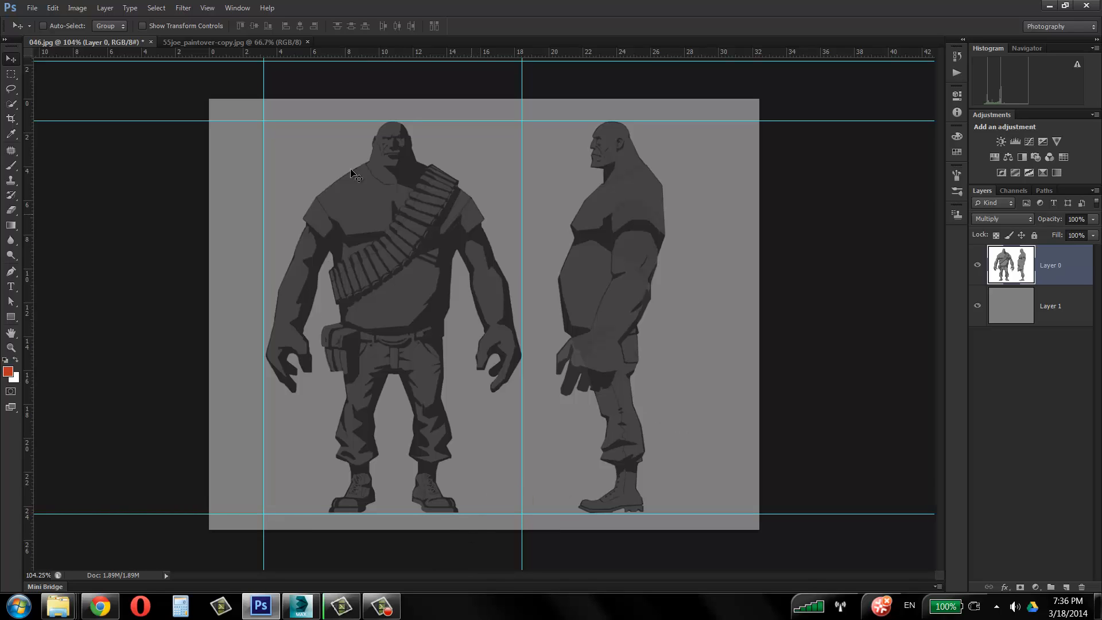
Enable snapping and make a rectangular selection around the front-view figure that fits the surrounding guides exactly.
left_click(12, 74)
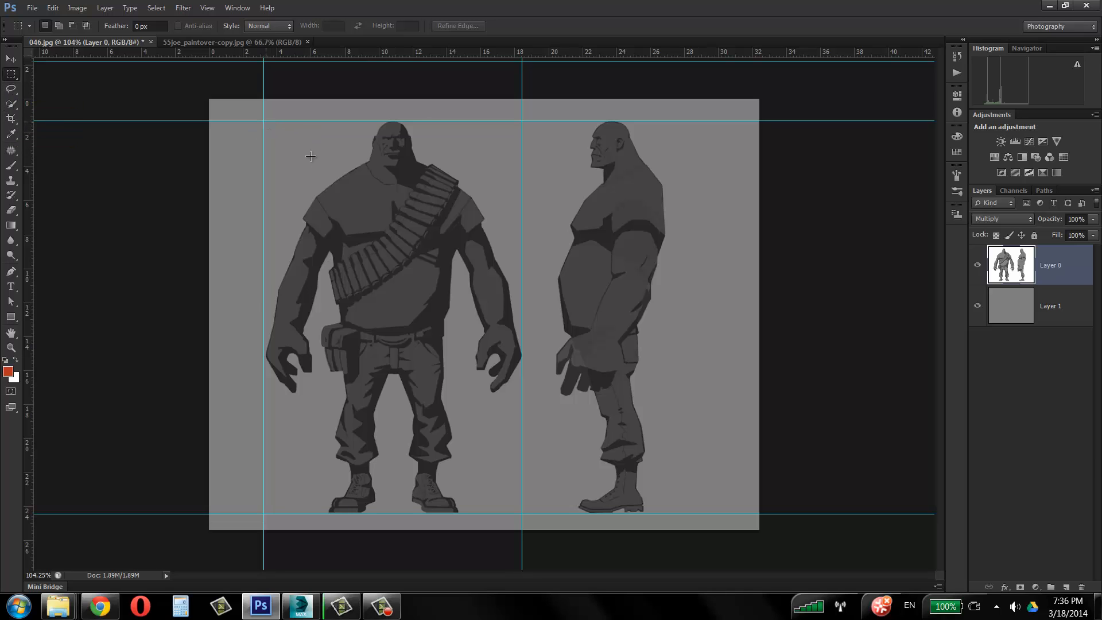
left_click_drag(264, 120, 521, 512)
left_click(207, 8)
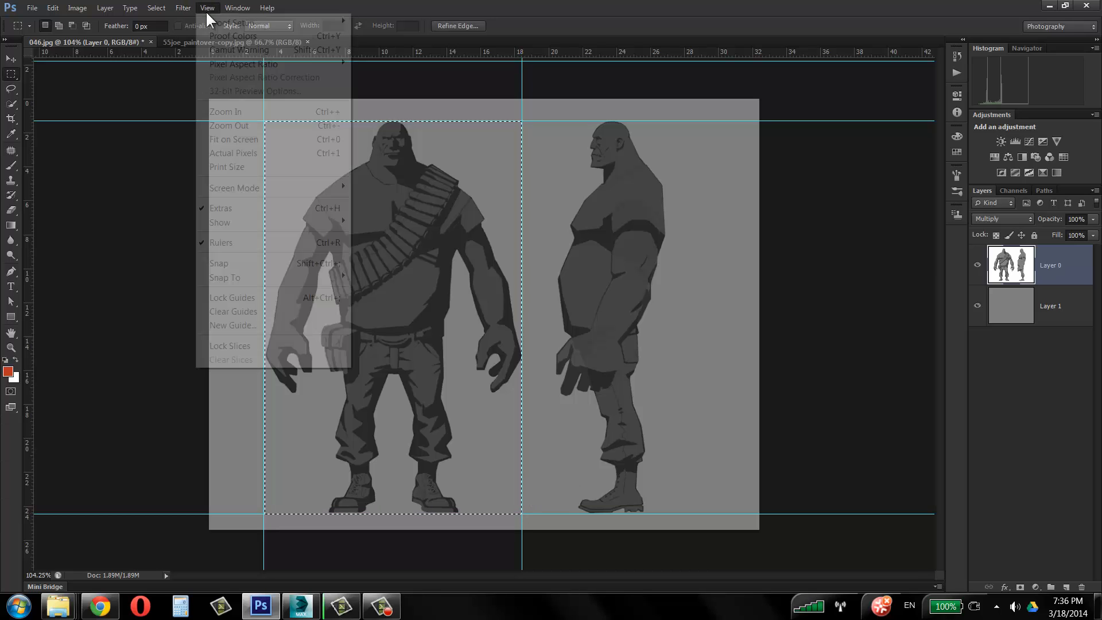
left_click(252, 262)
left_click(430, 169)
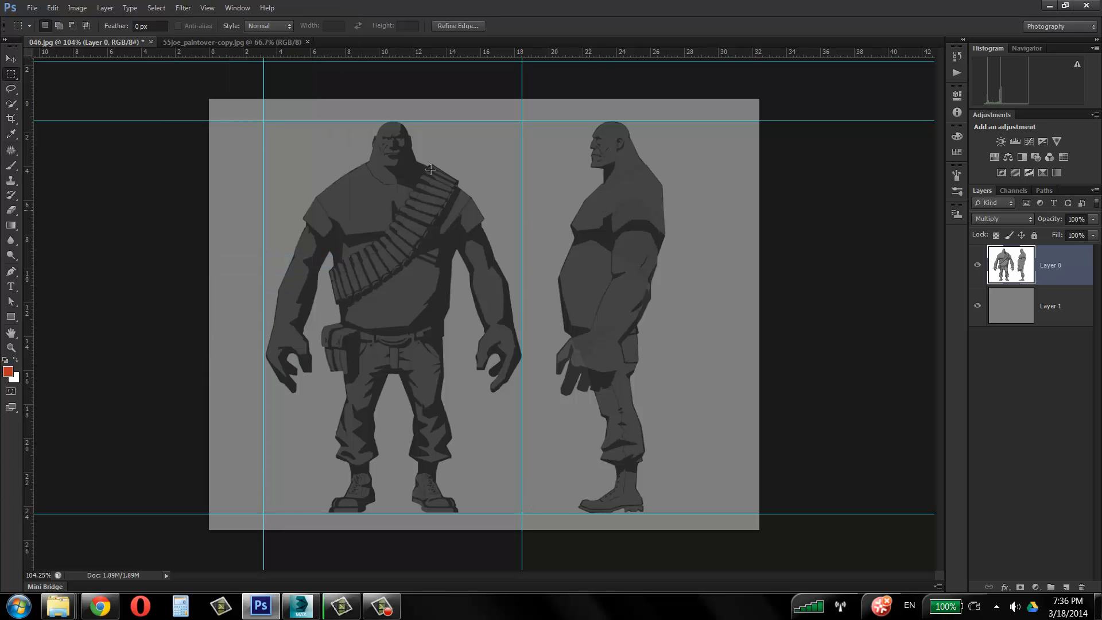
left_click_drag(263, 120, 526, 519)
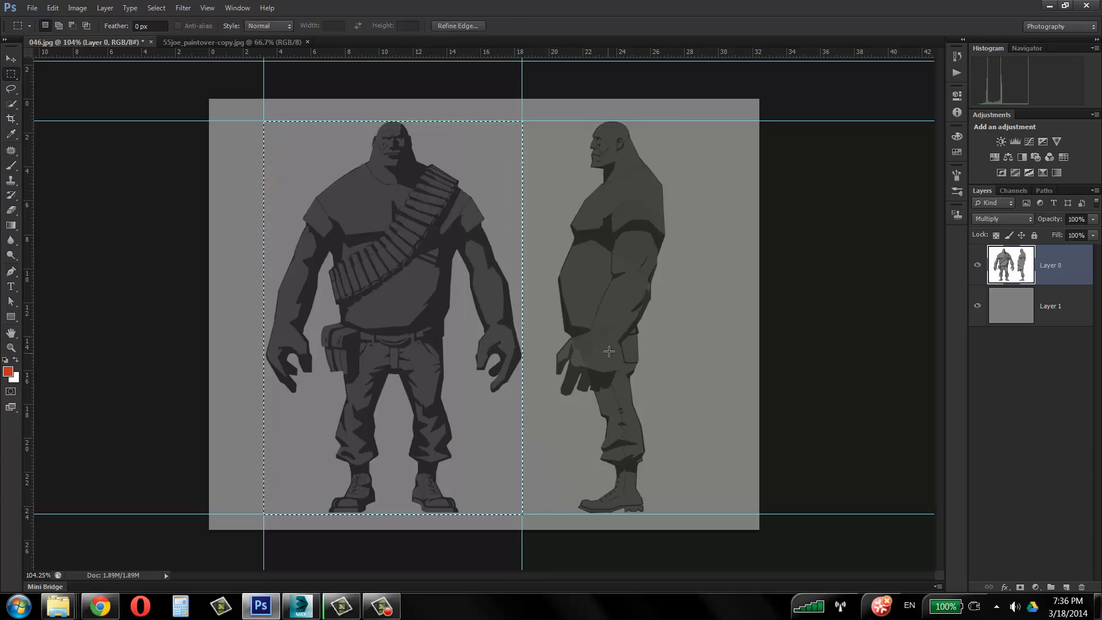
Crop the image to the selection around the front-view figure.
left_click(56, 8)
mouse_move(77, 8)
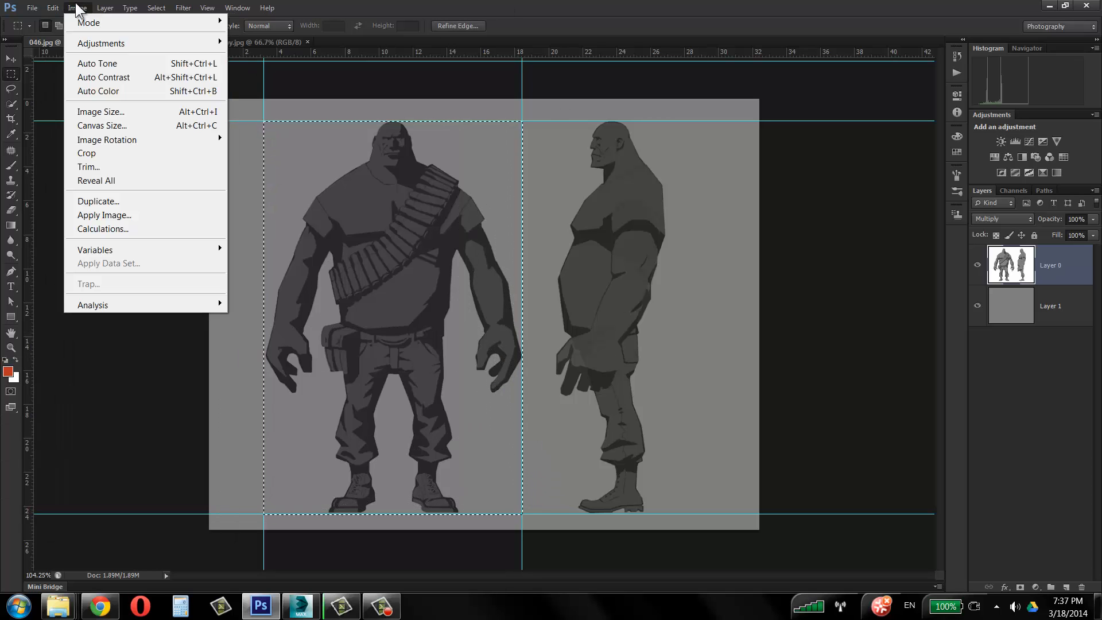
left_click(94, 153)
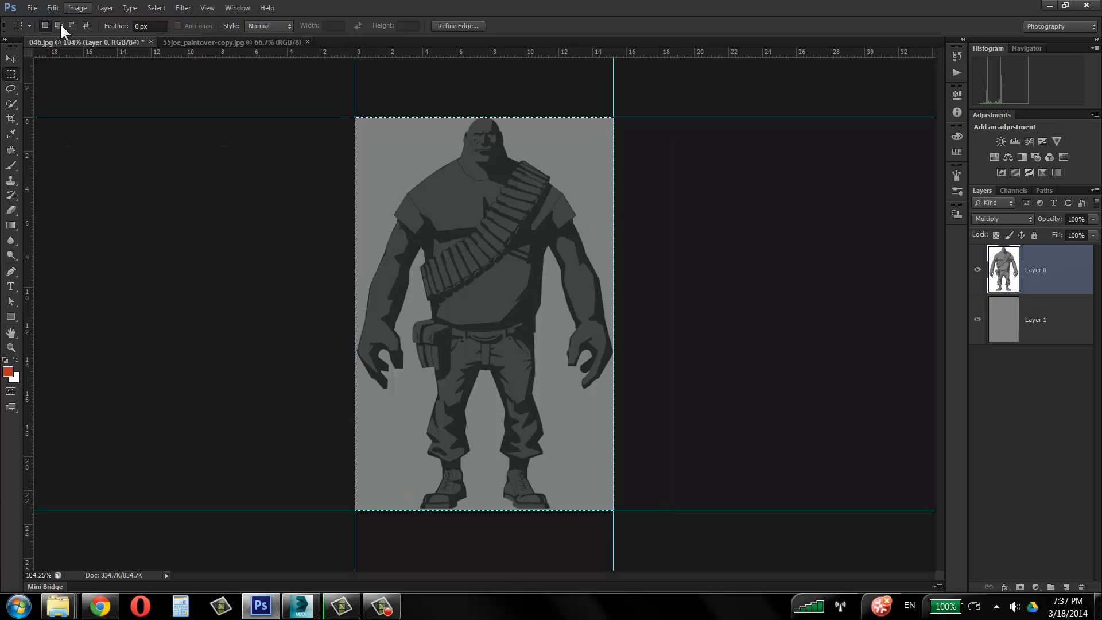
Save the cropped front view to the Desktop as a JPEG named bigguy_front at maximum quality 12, Baseline ("Standard").
left_click(38, 9)
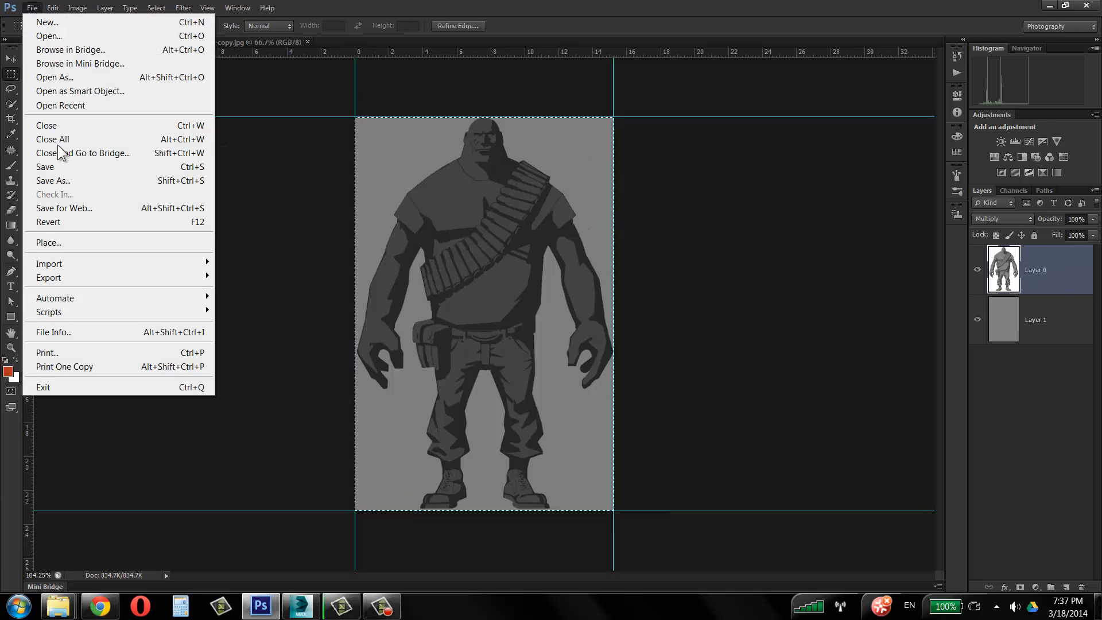
left_click(73, 180)
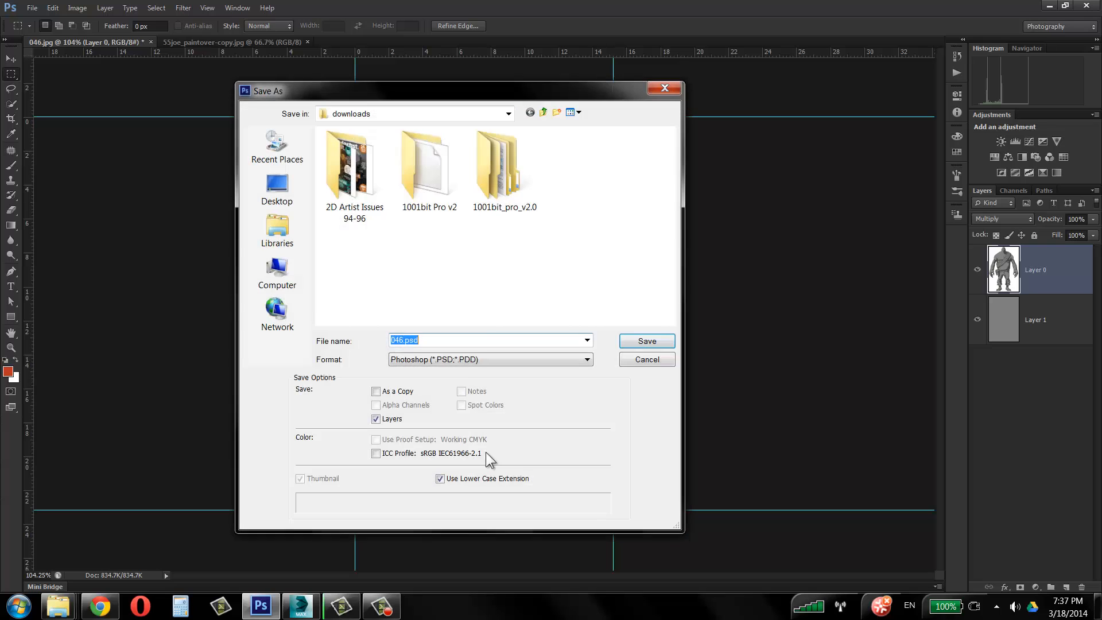
left_click(468, 359)
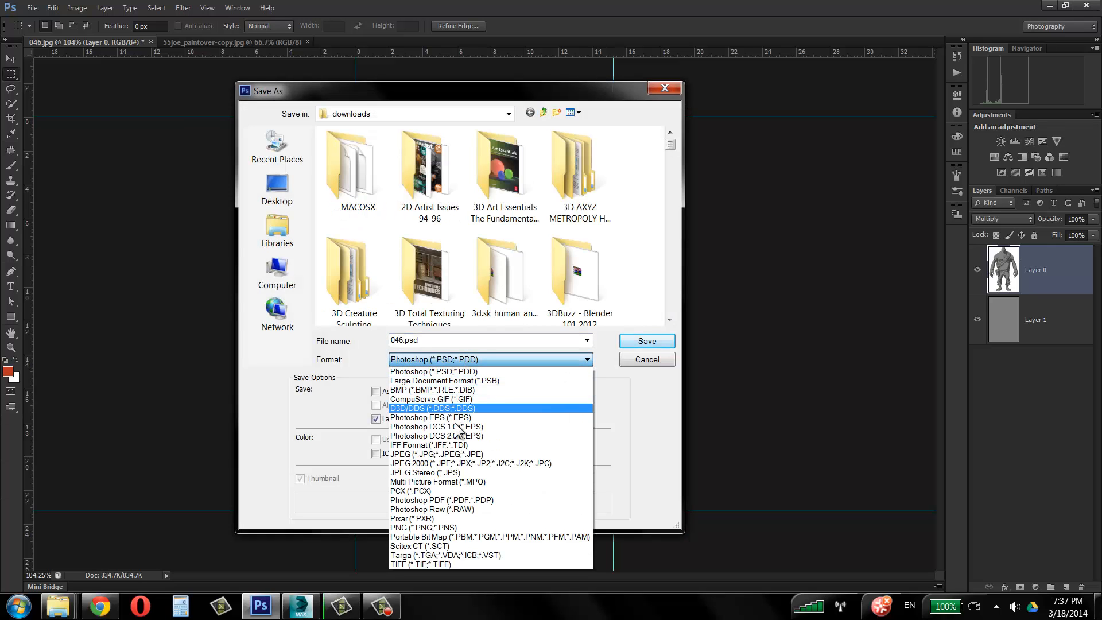
left_click(457, 454)
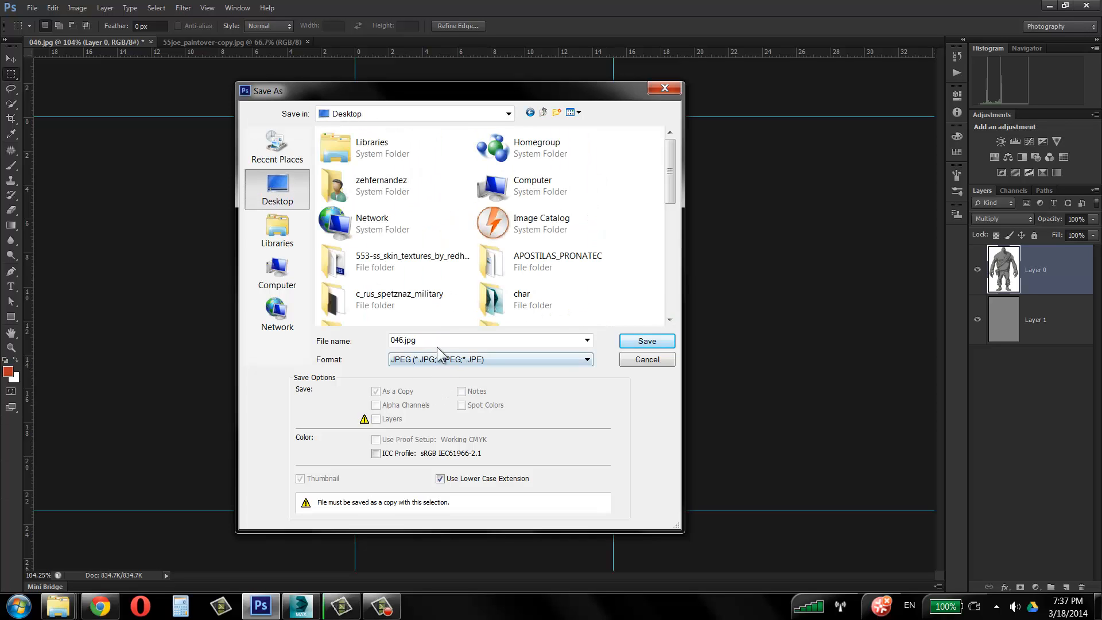
left_click(412, 340)
left_click_drag(406, 340, 334, 351)
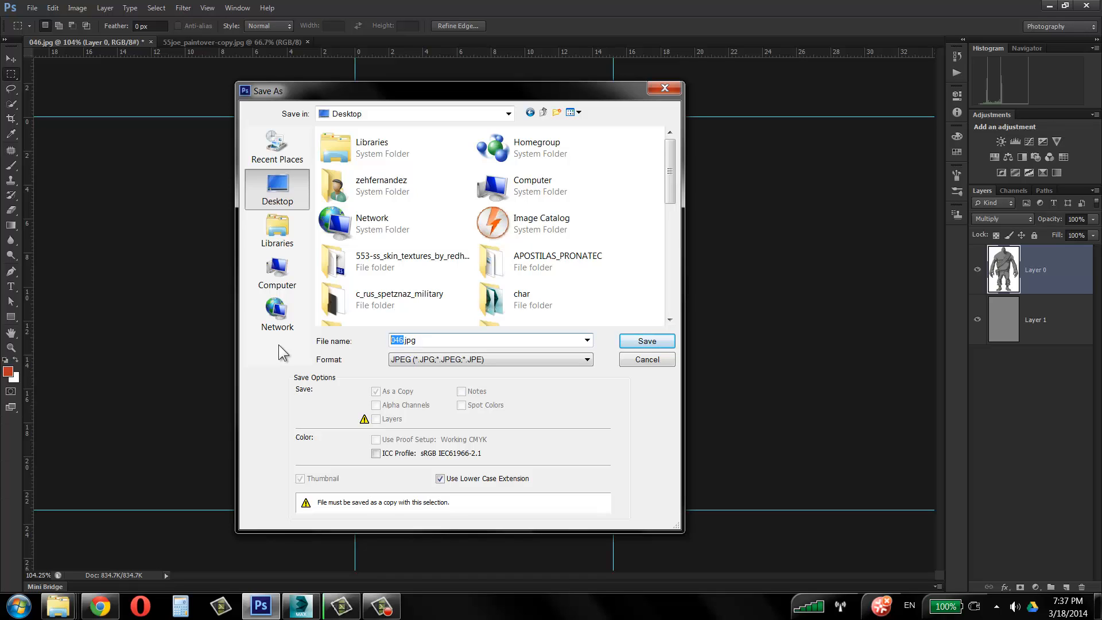
type("bigguy_front")
key("Return")
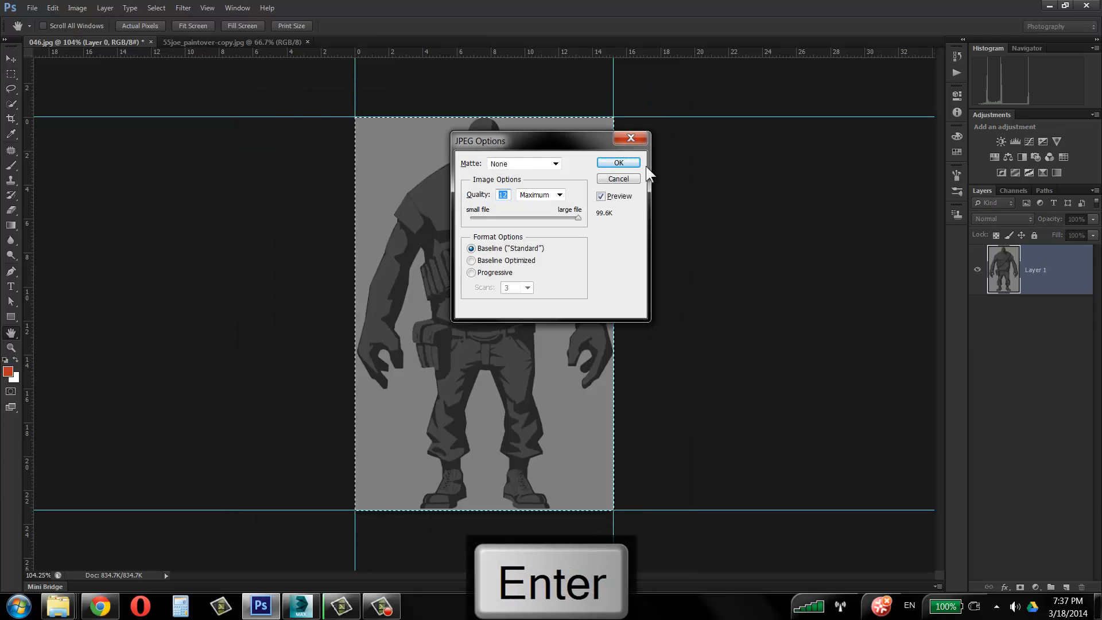
left_click(635, 165)
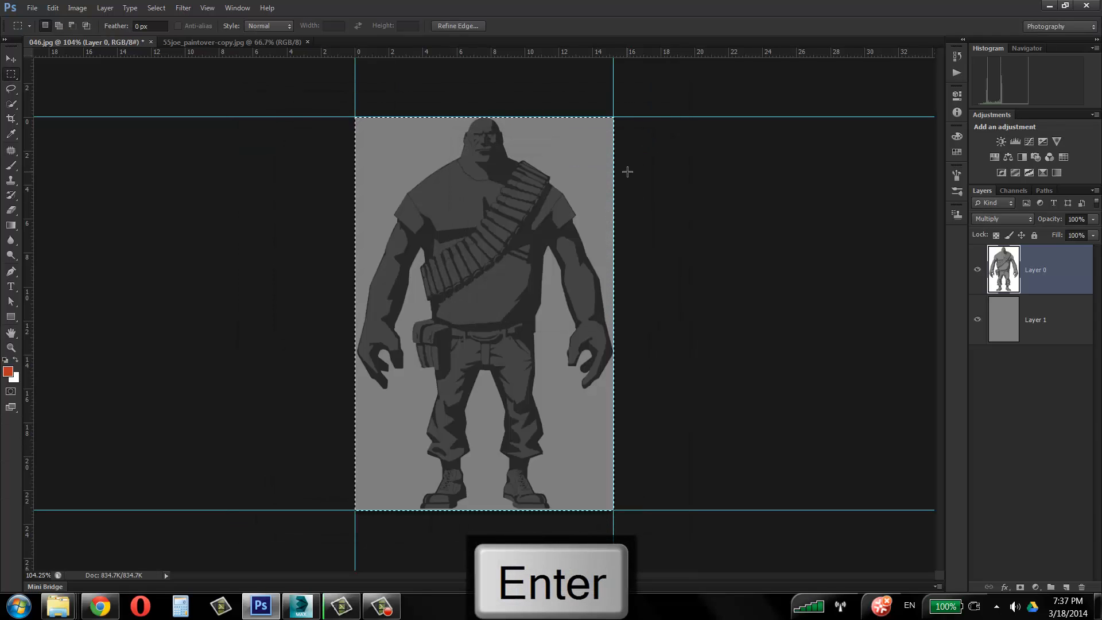
Undo the front-view crop and move the same-size selection horizontally so the side-view figure is centred in it.
key("ctrl+alt+z")
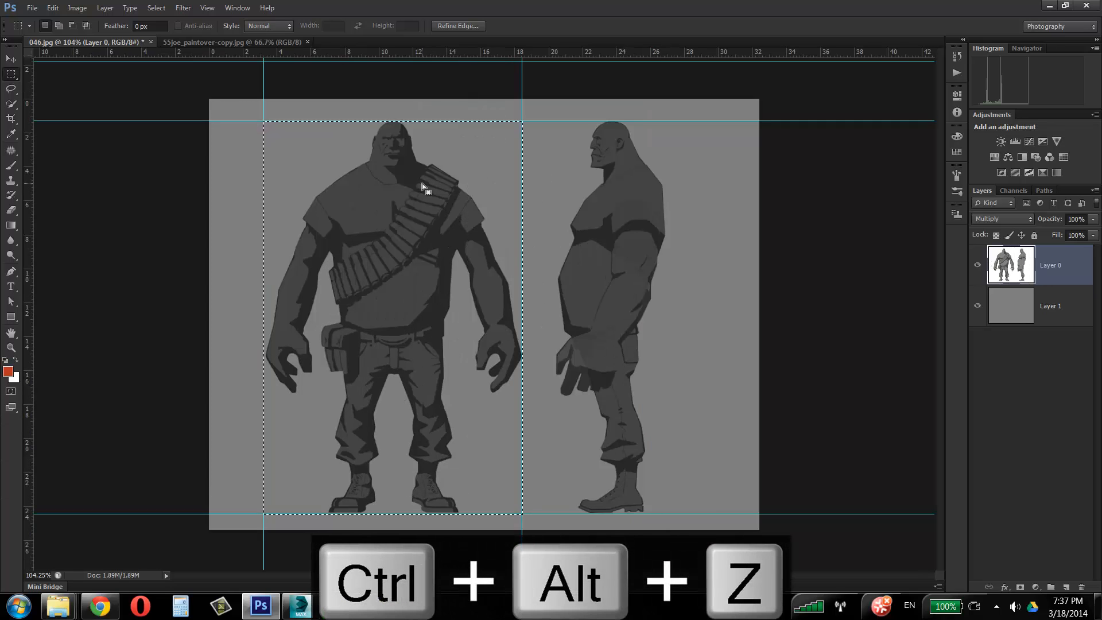
left_click_drag(420, 184, 607, 183)
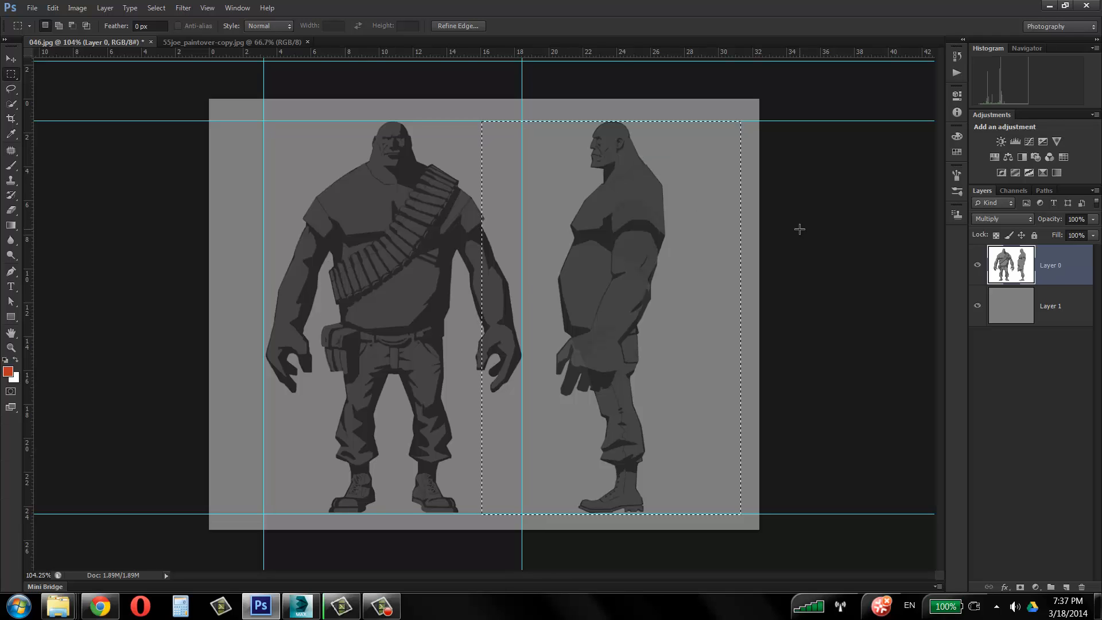
Crop the image to the selection around the side-view figure.
left_click(55, 10)
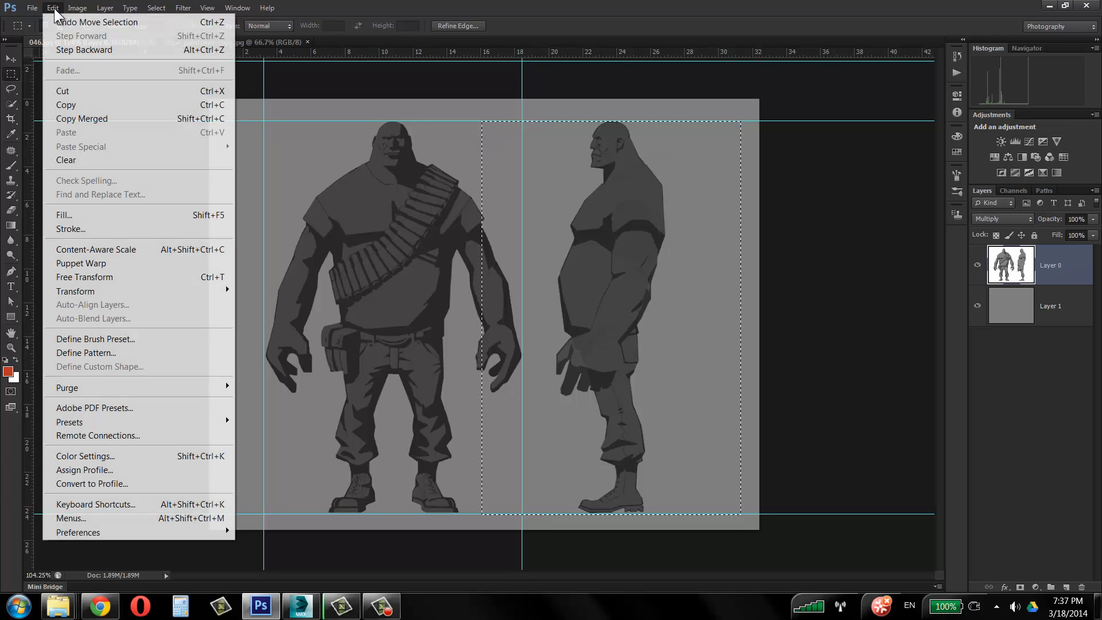
mouse_move(77, 8)
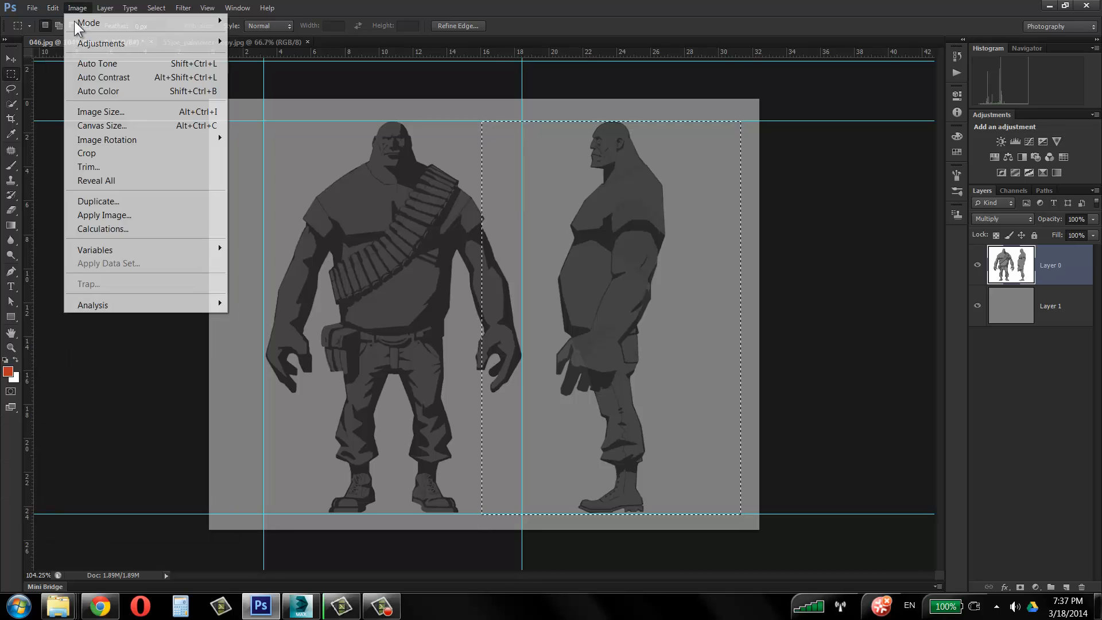
left_click(93, 153)
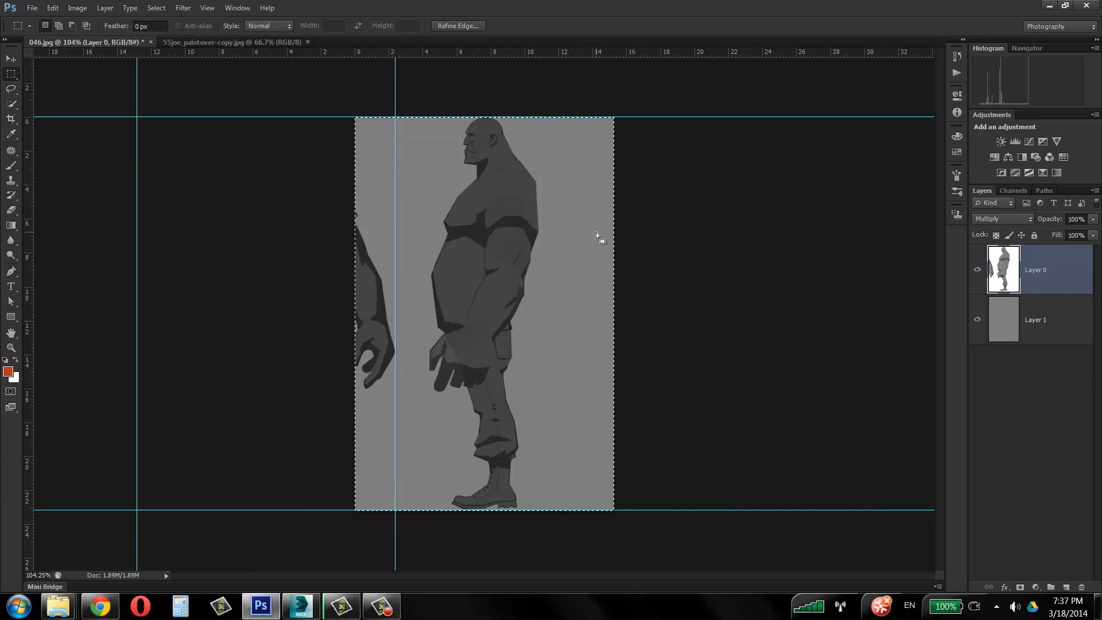
Deselect and erase the leftover arm and hand of the front figure from Layer 0 beside the side view.
key("ctrl+d")
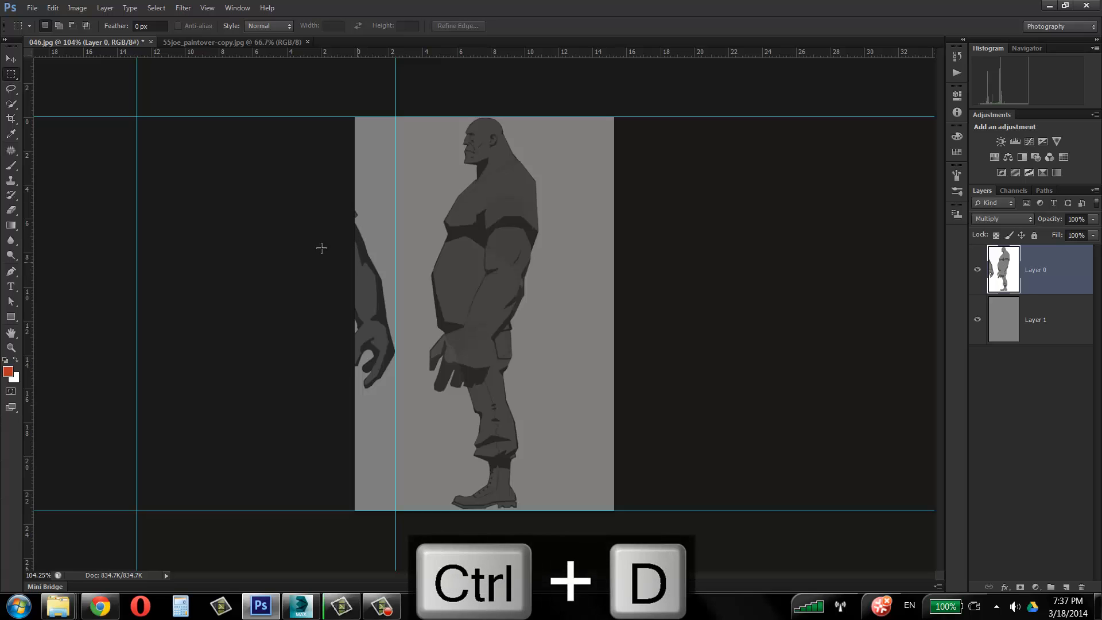
left_click(11, 209)
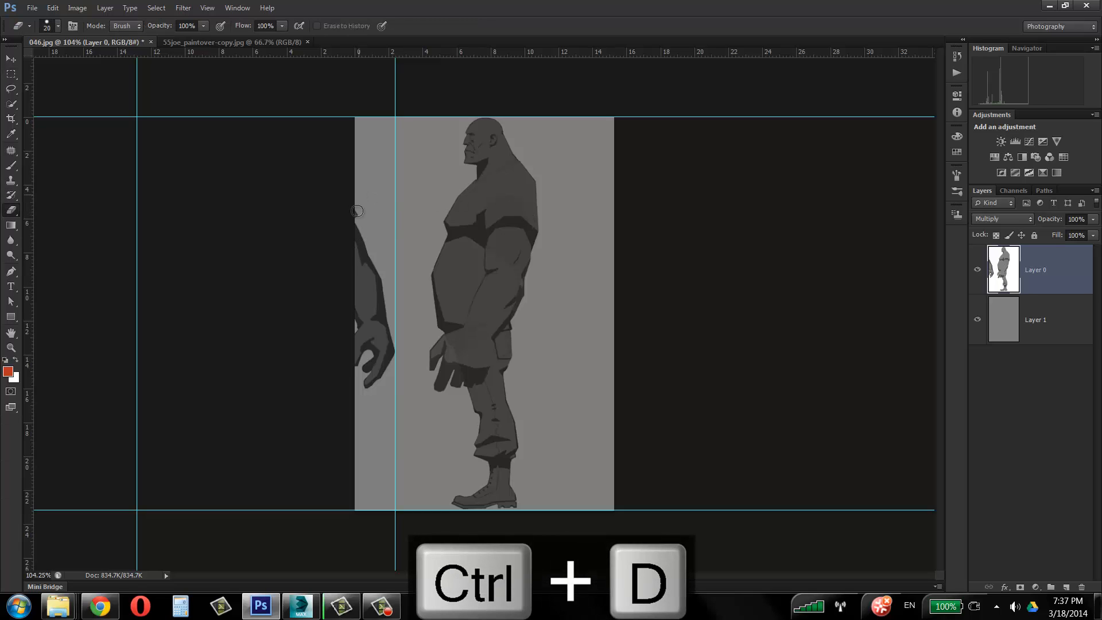
mouse_move(360, 213)
left_mouse_down()
mouse_move(374, 364)
mouse_move(376, 337)
mouse_move(367, 368)
mouse_move(364, 342)
left_mouse_up()
left_click(365, 383)
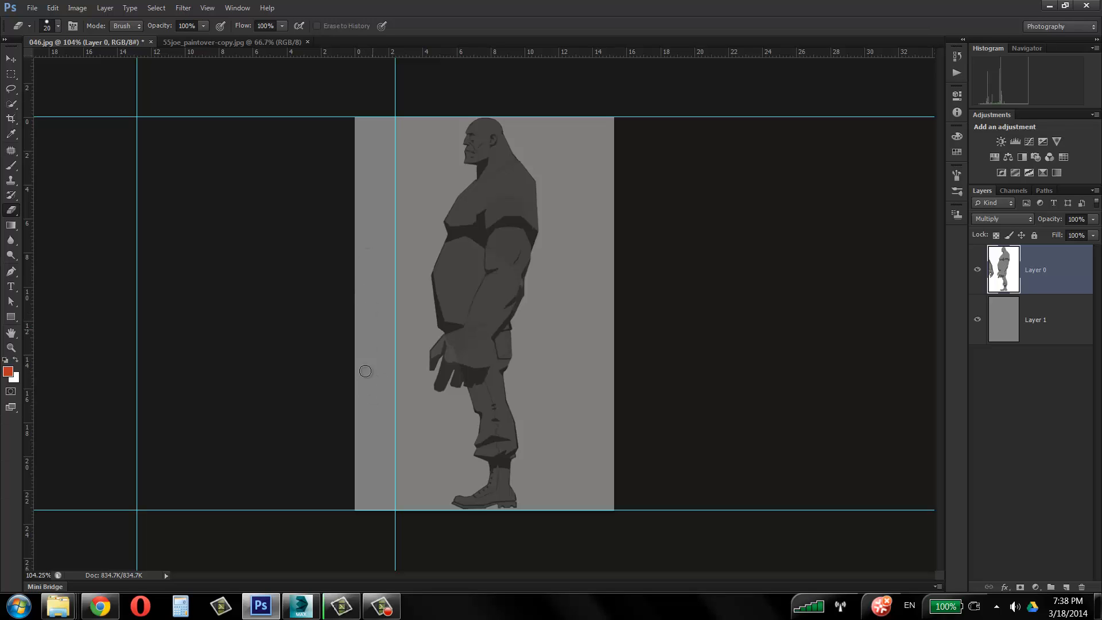
Save the cropped side view to the Desktop as a JPEG named bigguy_side.
left_click(32, 7)
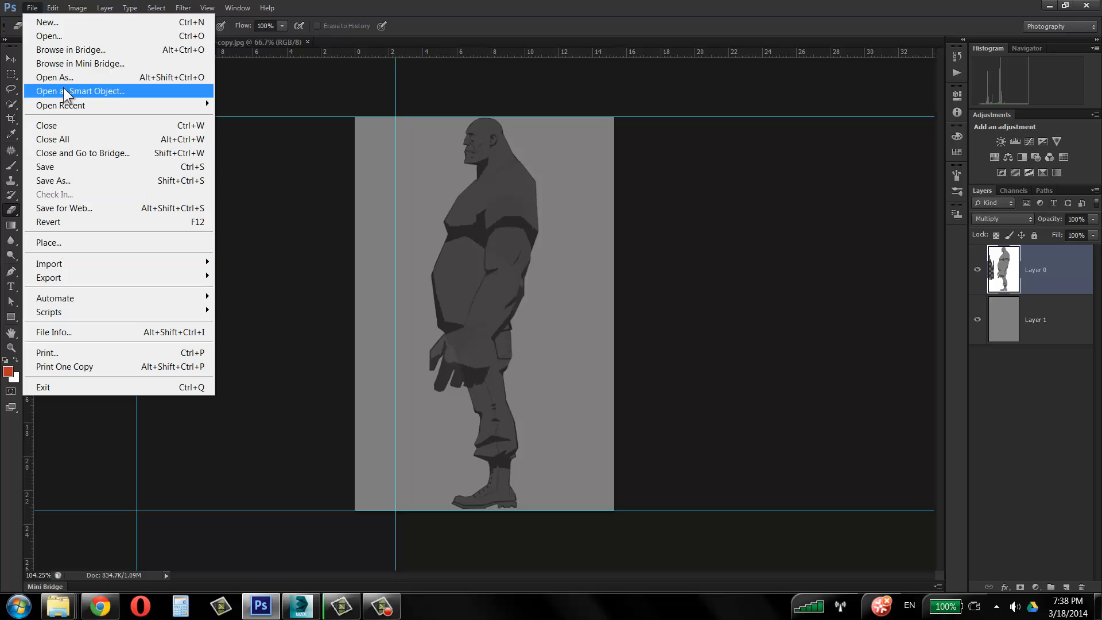
left_click(67, 180)
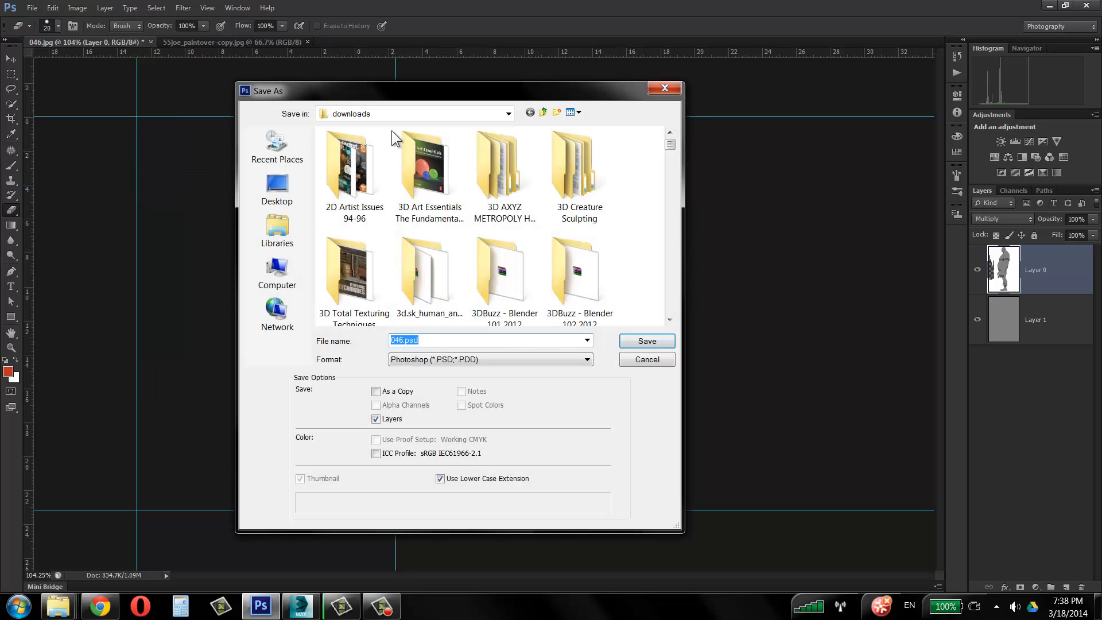
left_click(275, 187)
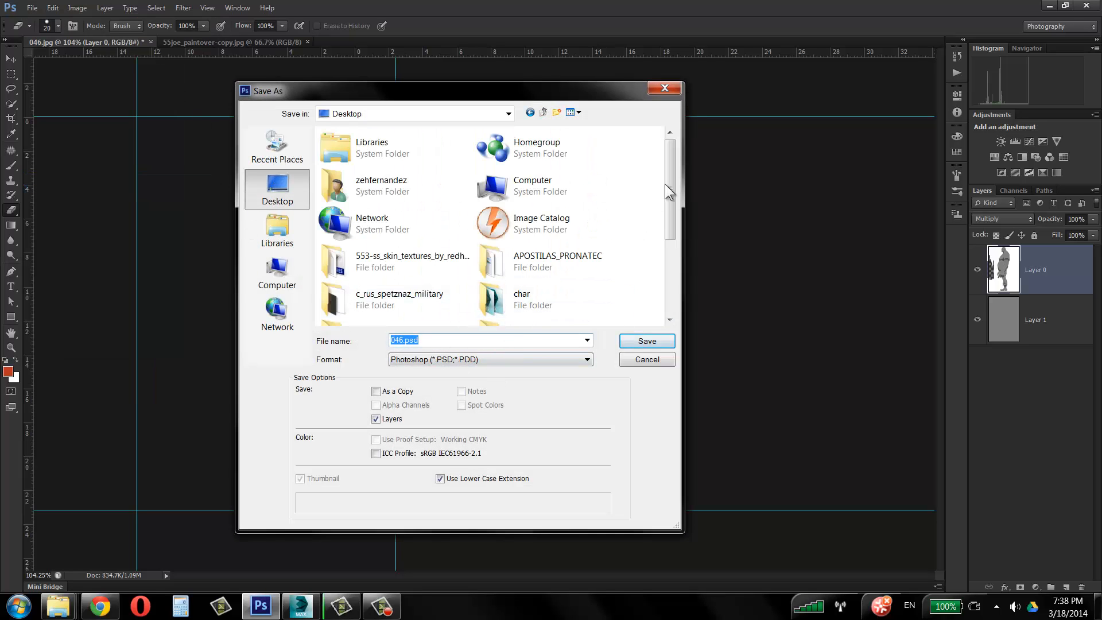
left_click_drag(672, 183, 670, 265)
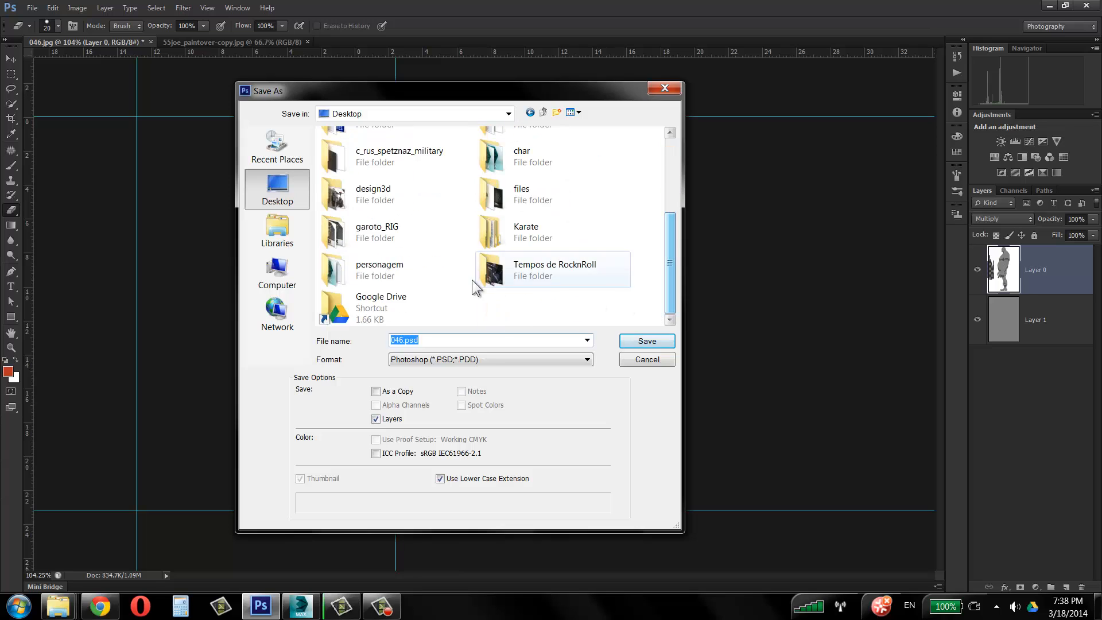
left_click(545, 359)
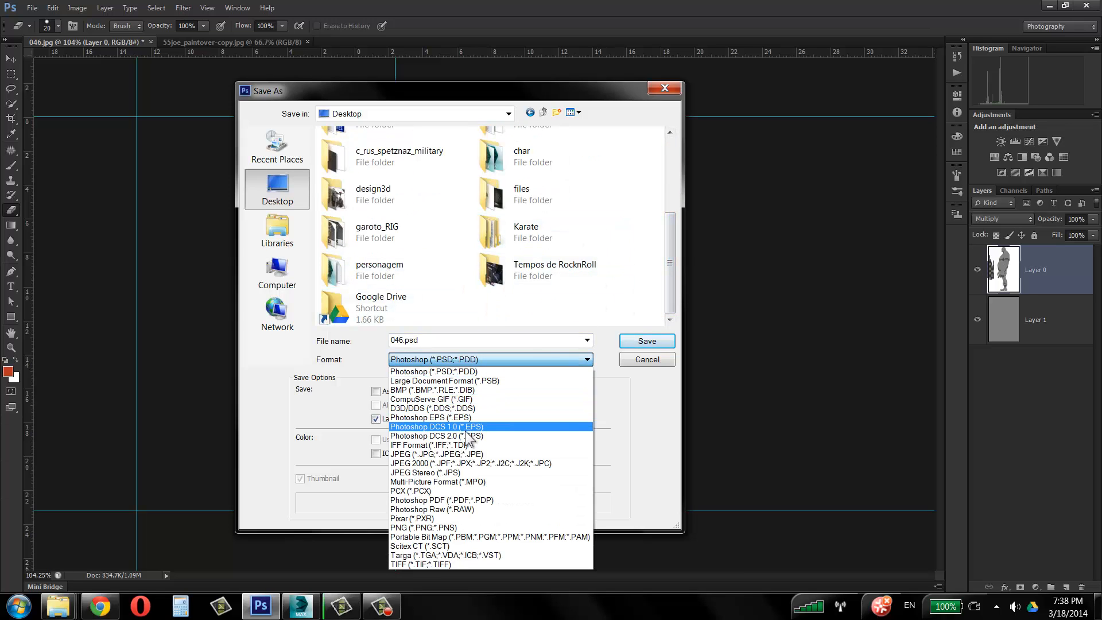
left_click(466, 454)
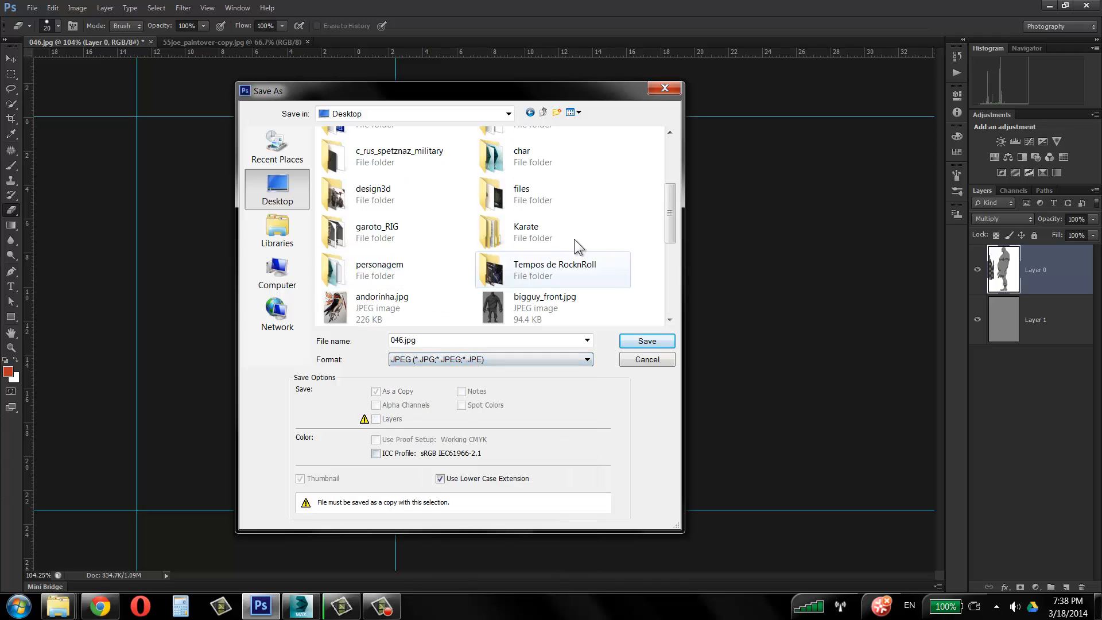
left_click_drag(676, 226, 673, 240)
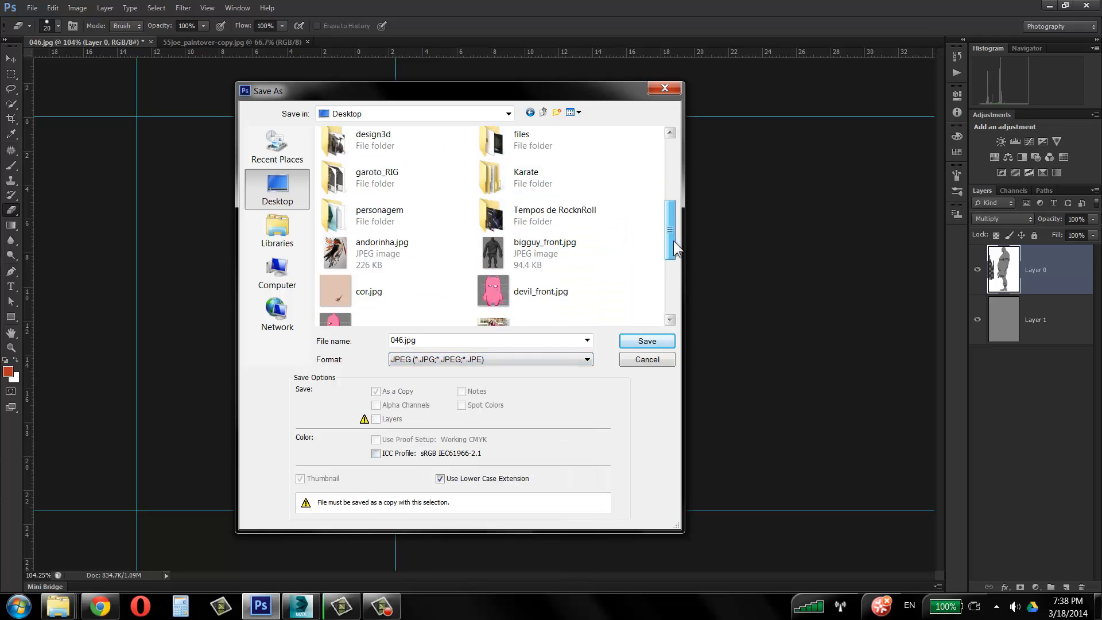
left_click(534, 255)
left_click(454, 340)
left_click(425, 345)
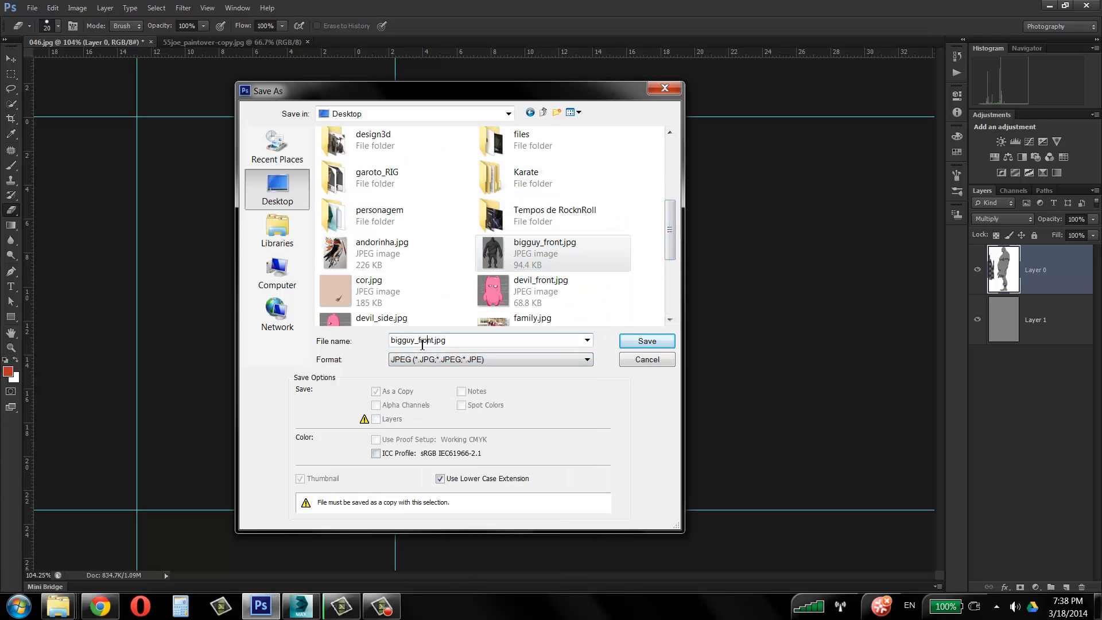
left_click_drag(419, 344, 432, 349)
type("side")
key("Return")
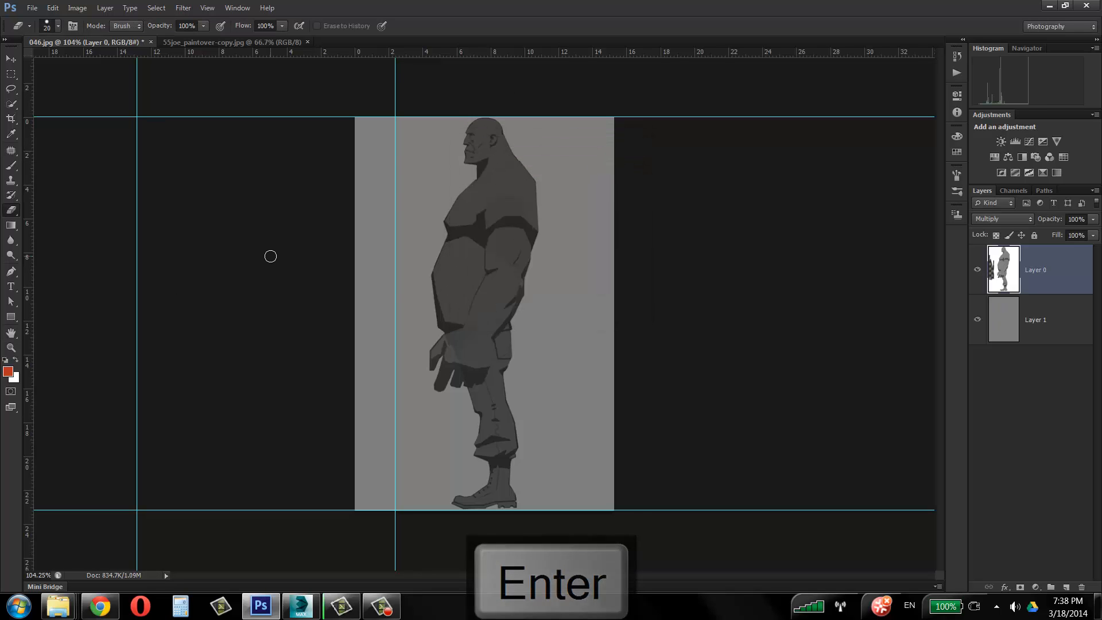
Switch to the file manager's blueprint search results and open the blueprint_manager.zip archive in WinRAR.
left_click(377, 613)
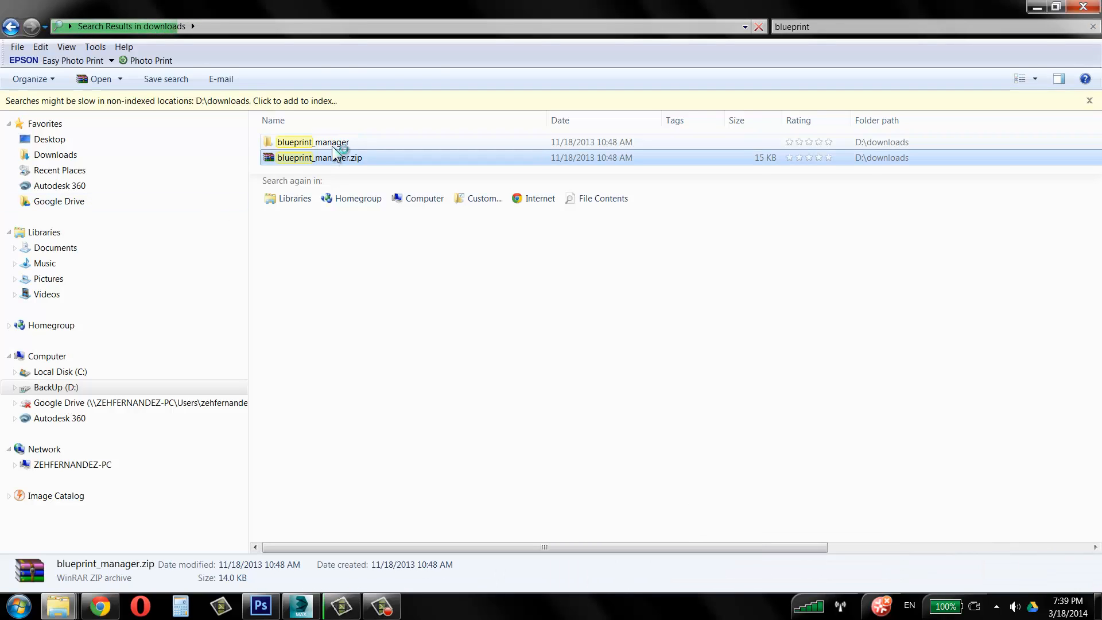
double_click(331, 143)
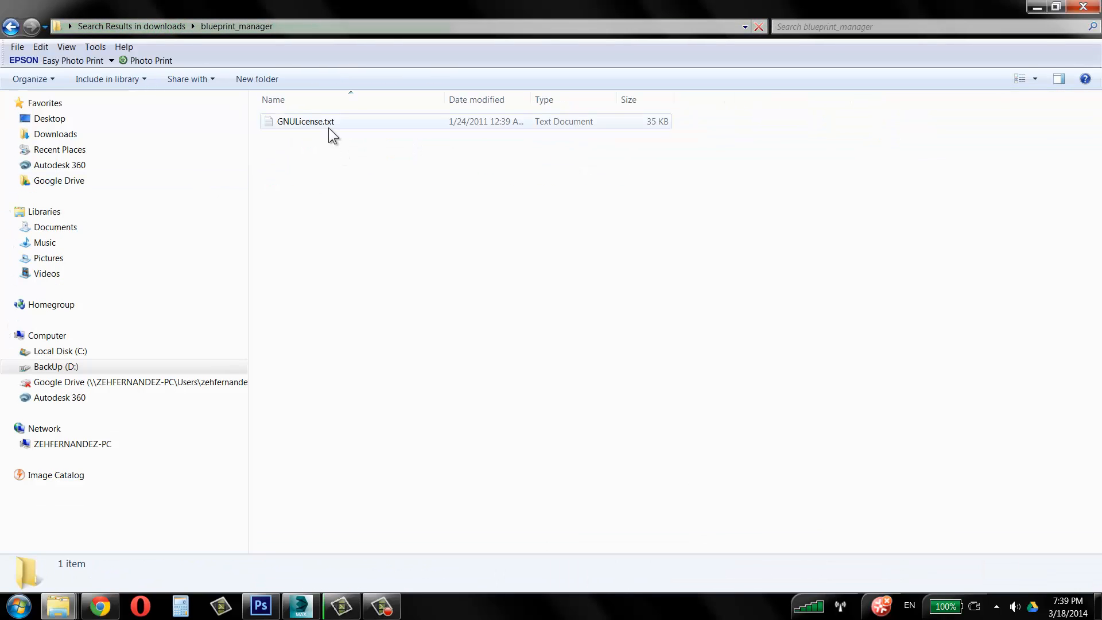
left_click(13, 25)
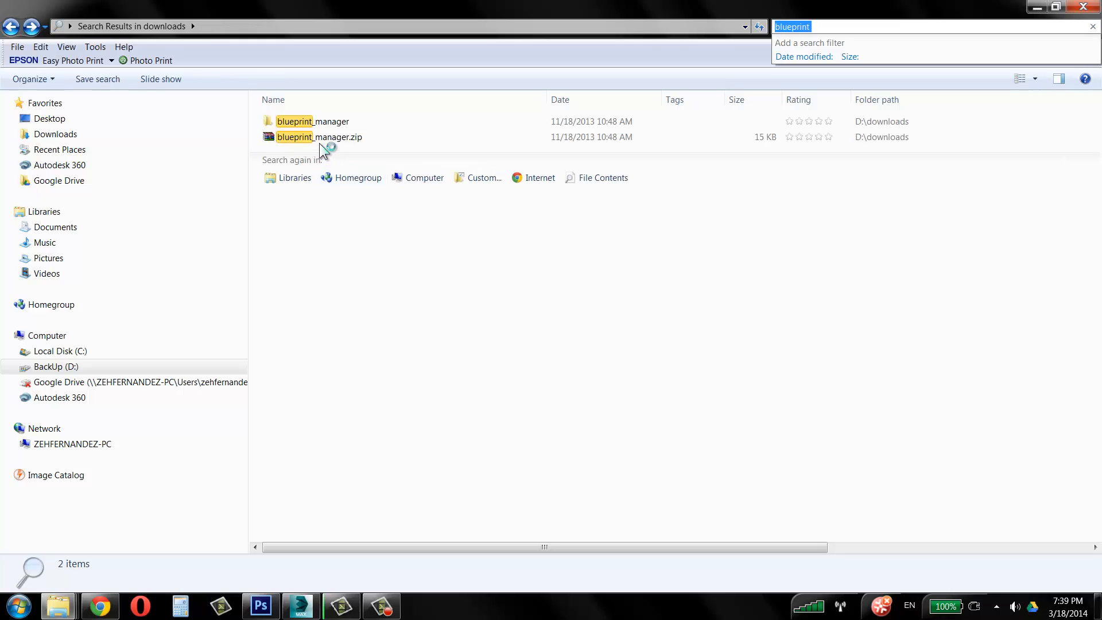
left_click(320, 142)
double_click(317, 157)
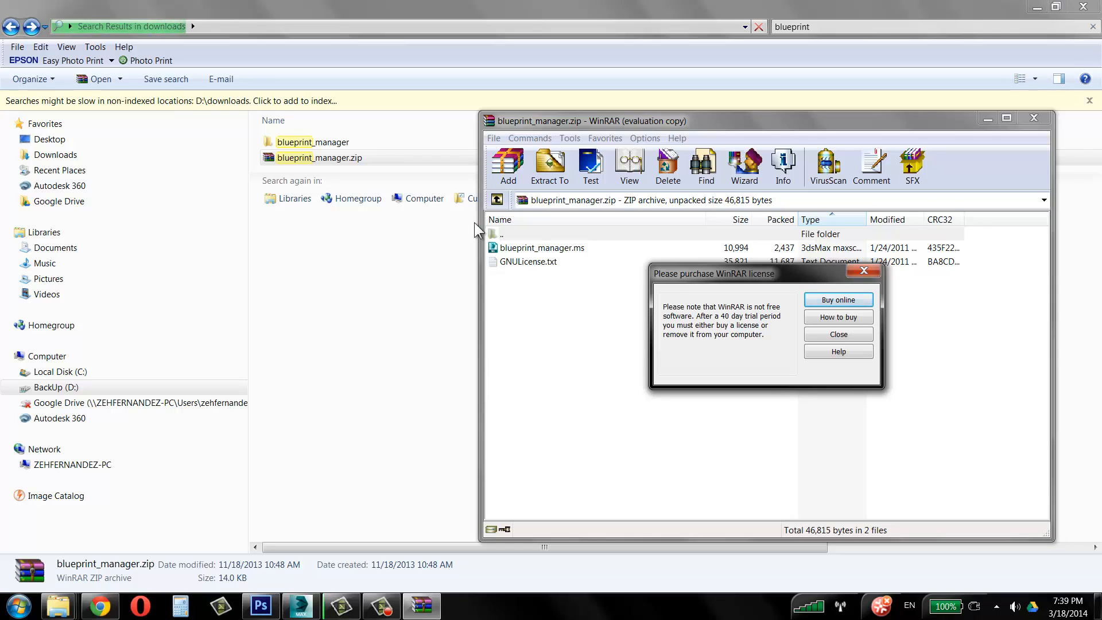
left_click(863, 339)
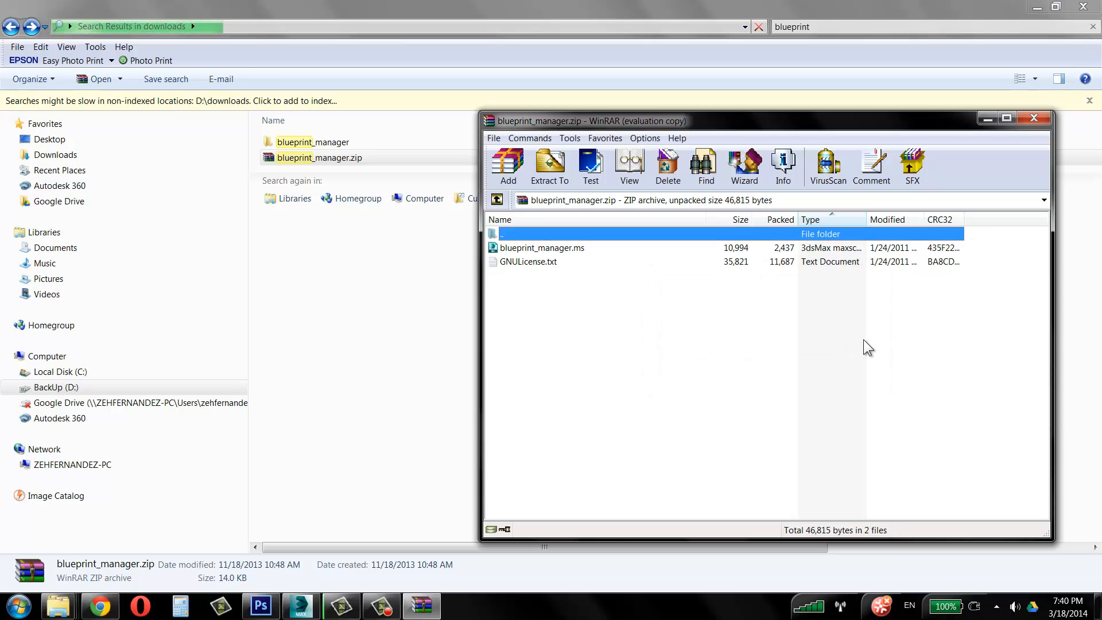
left_click(1002, 119)
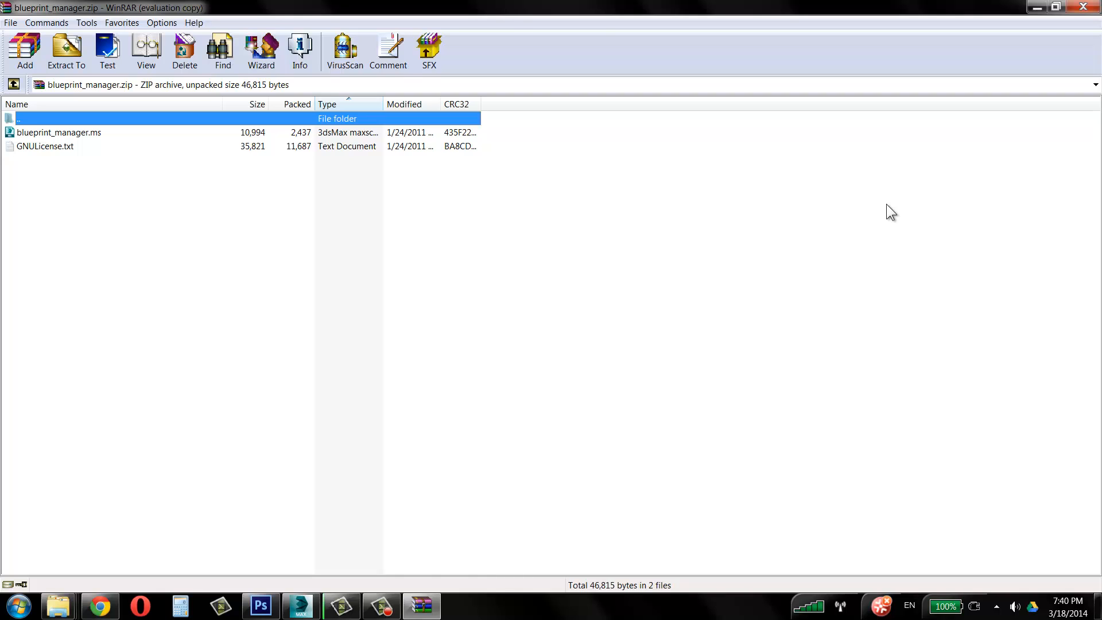
Open GNULicense.txt from the archive, read through the licence text and close it.
left_click(38, 134)
left_click(51, 147)
double_click(37, 150)
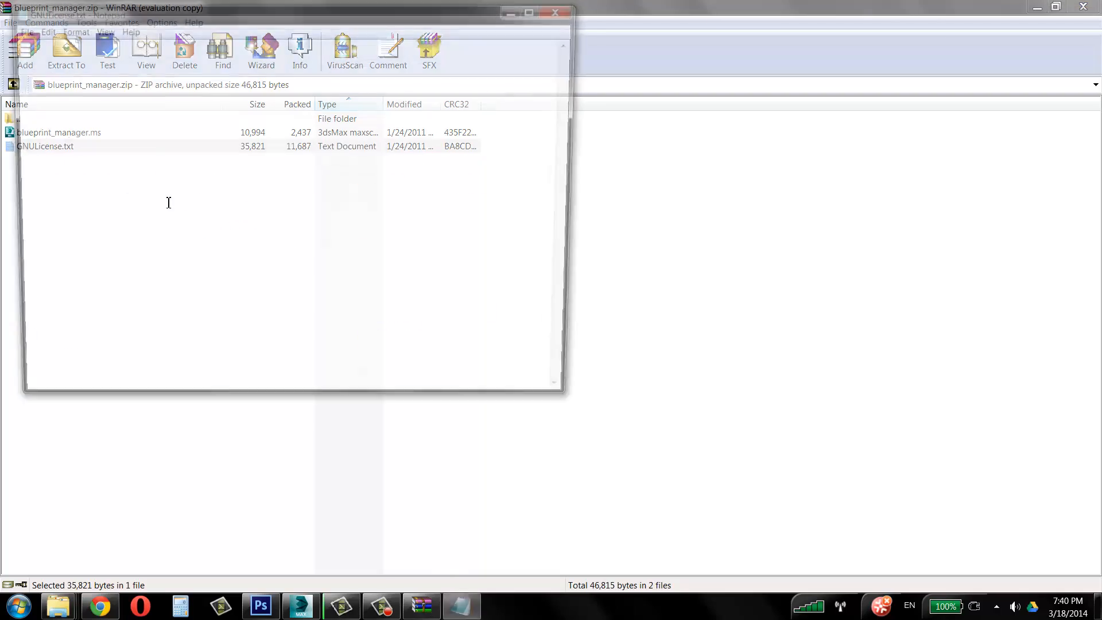
left_click(327, 225)
scroll(327, 226, "down", 20)
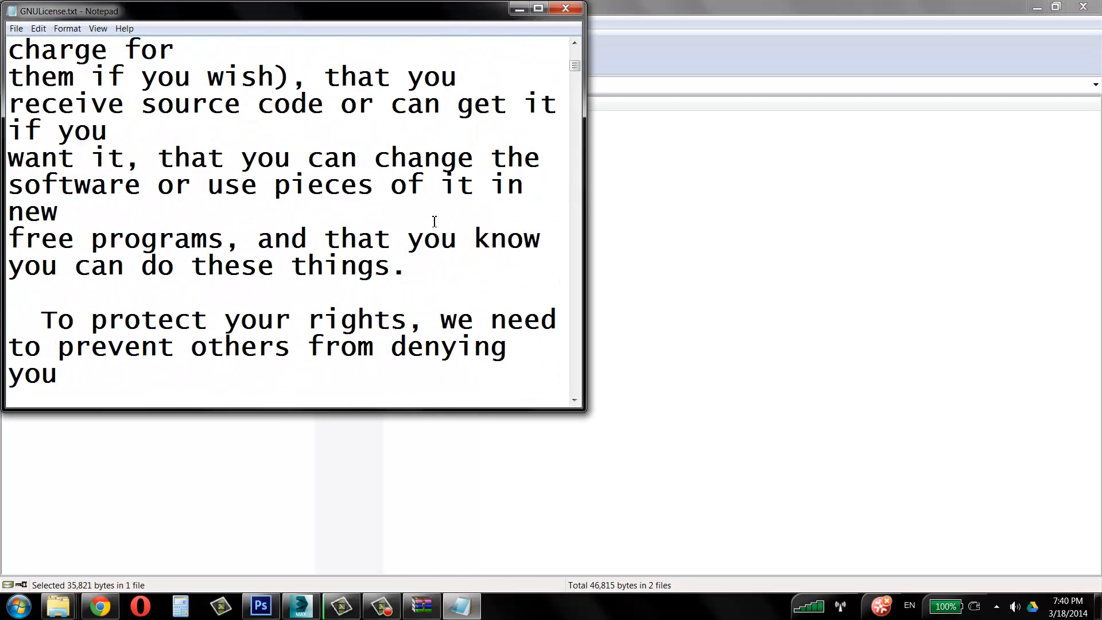
scroll(576, 43, "down", 9)
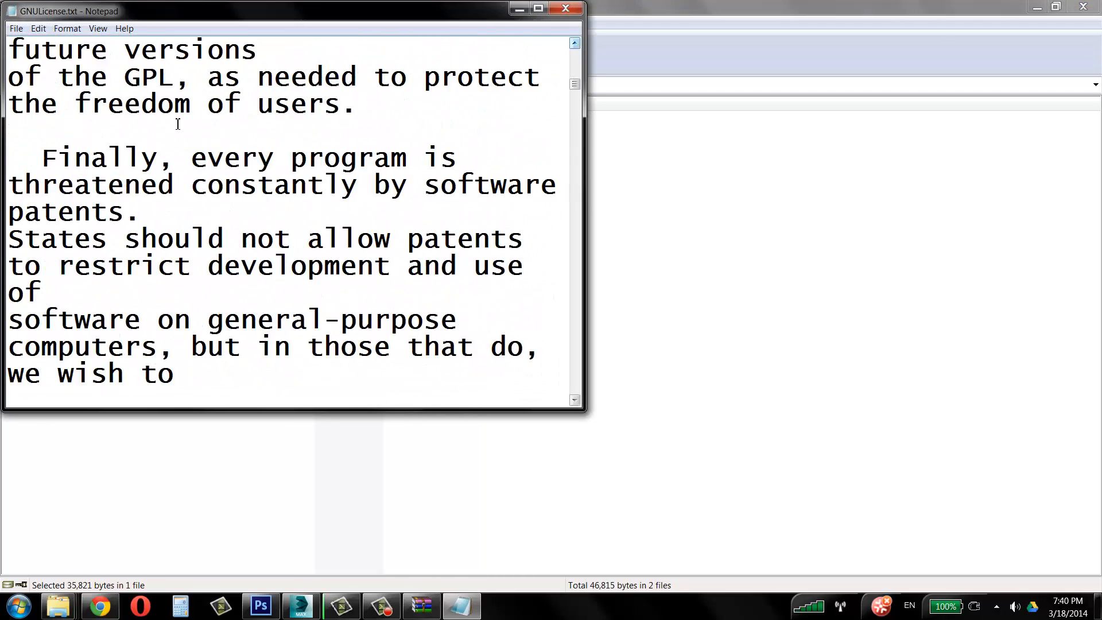
scroll(562, 28, "up", 2)
left_click(556, 12)
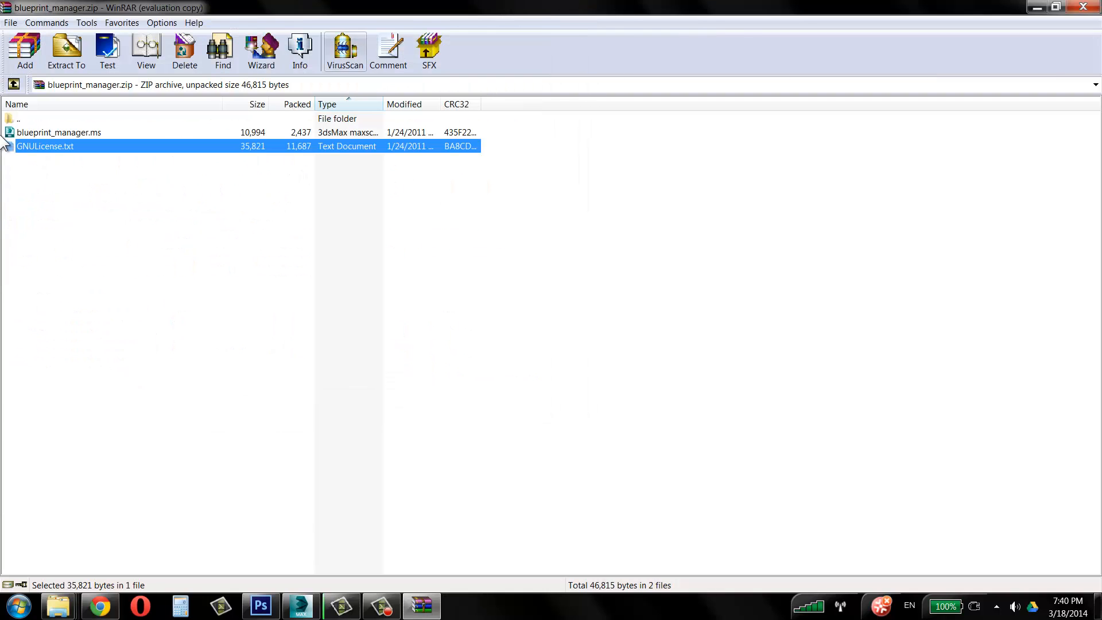
Extract blueprint_manager.ms from the archive to the Desktop and switch to 3ds Max.
left_click(95, 132)
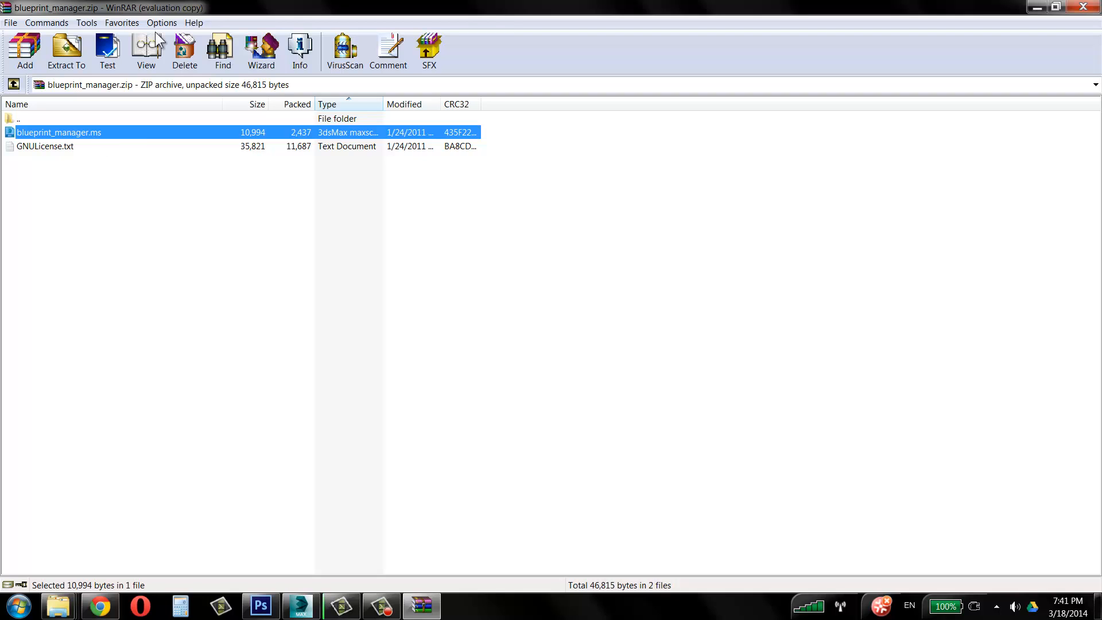
left_click(1055, 7)
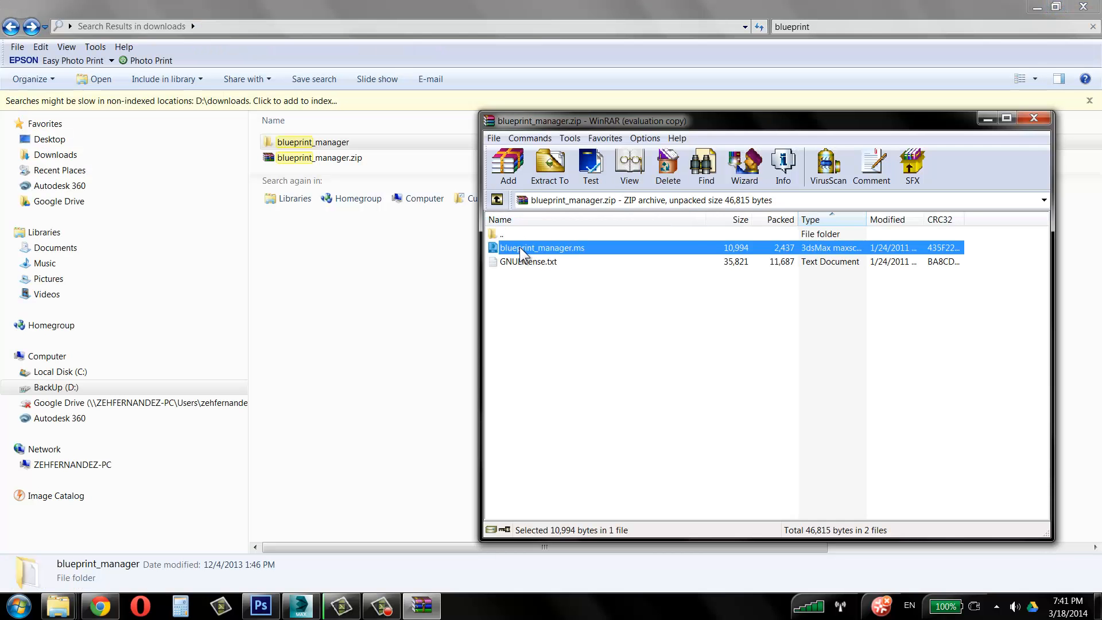
left_click_drag(521, 252, 801, 344)
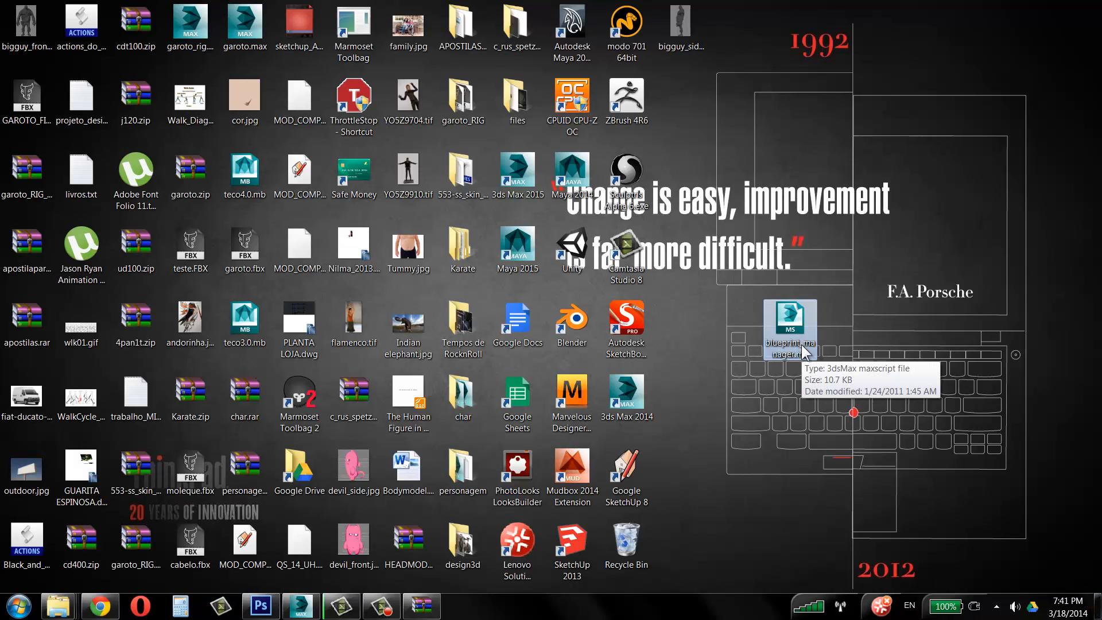
left_click(300, 605)
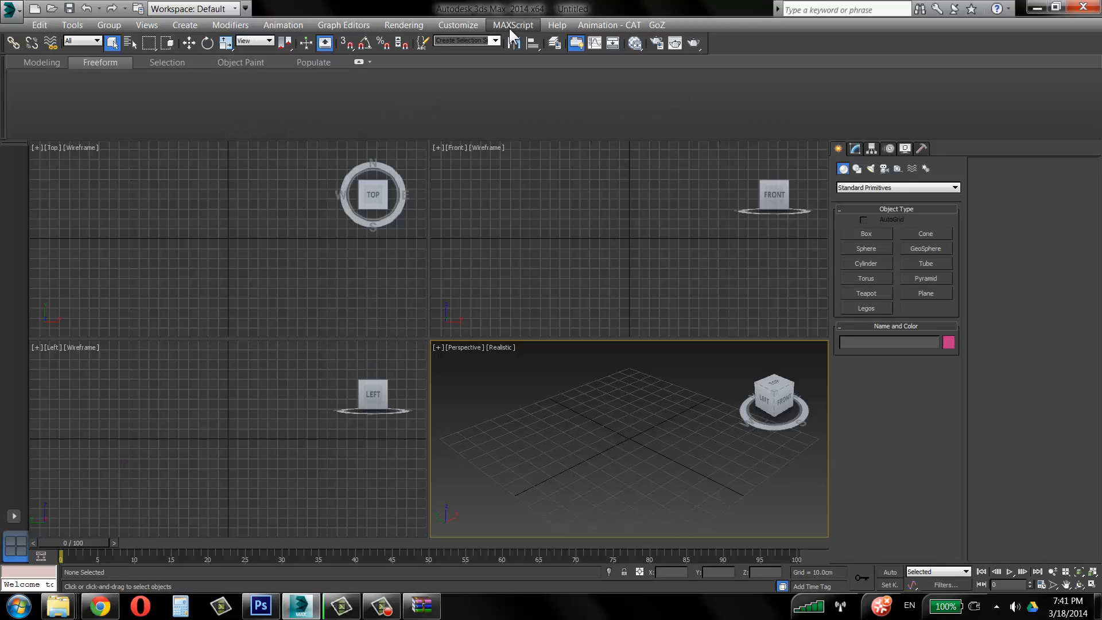
left_click(512, 23)
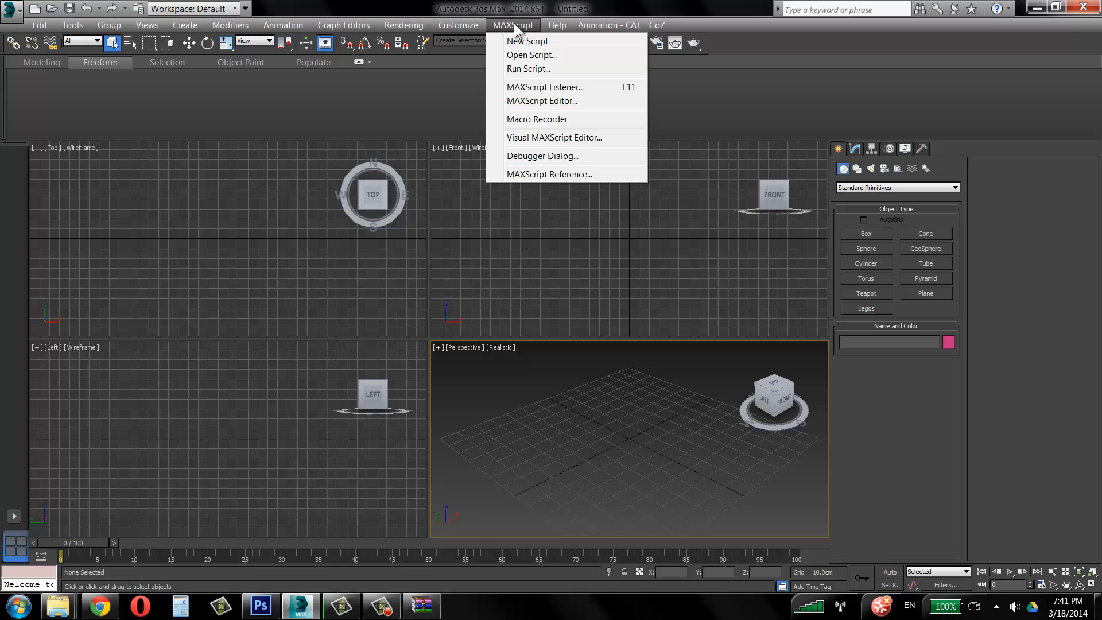
left_click(525, 41)
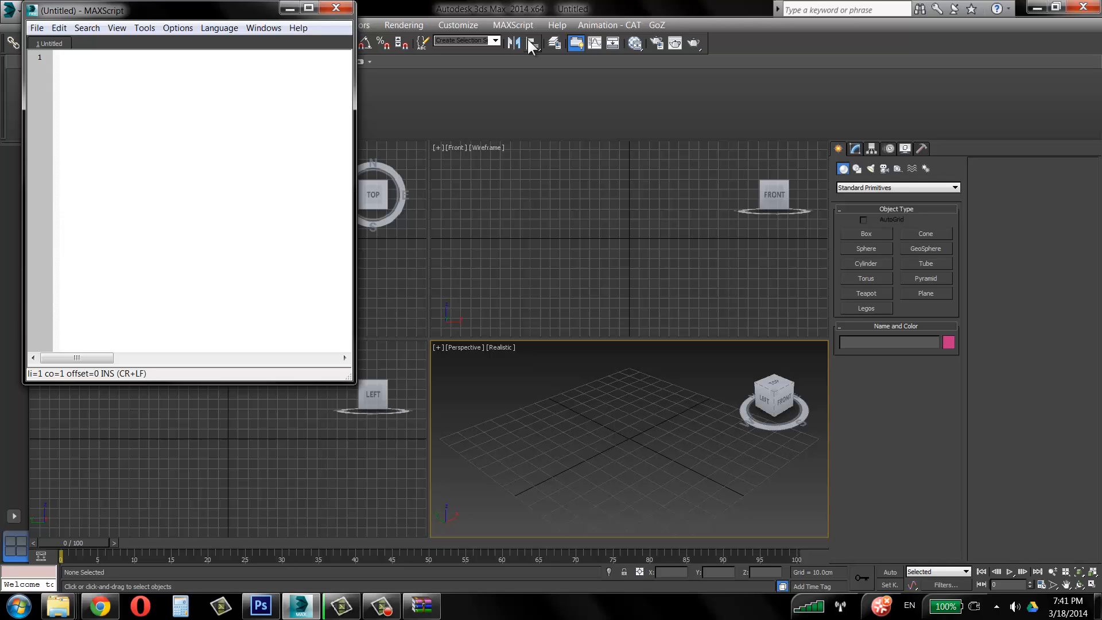
left_click(349, 8)
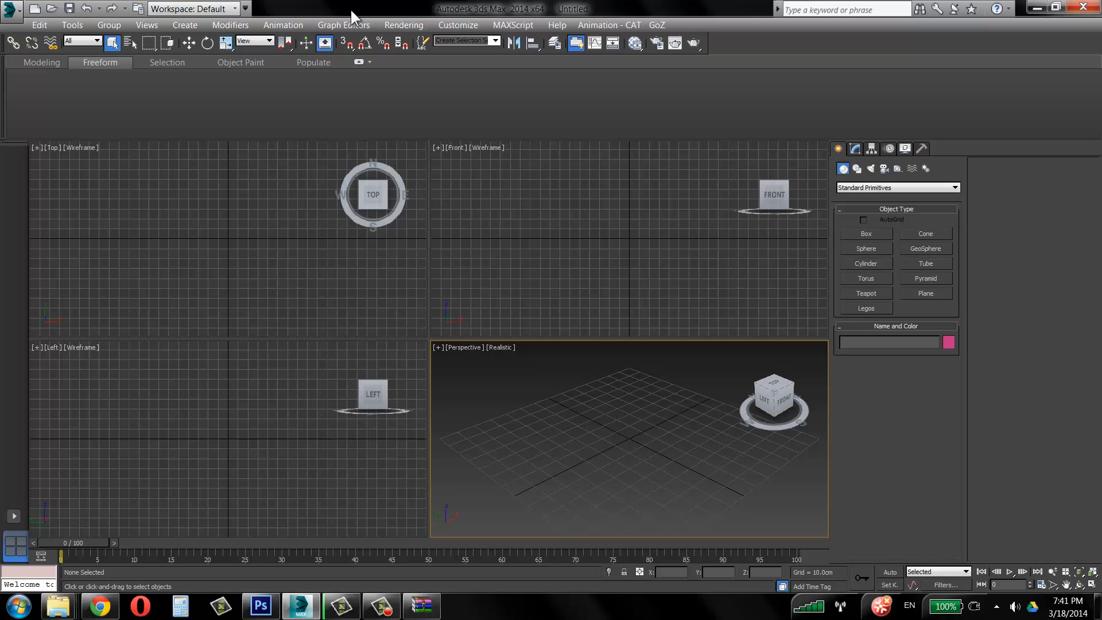
left_click(527, 24)
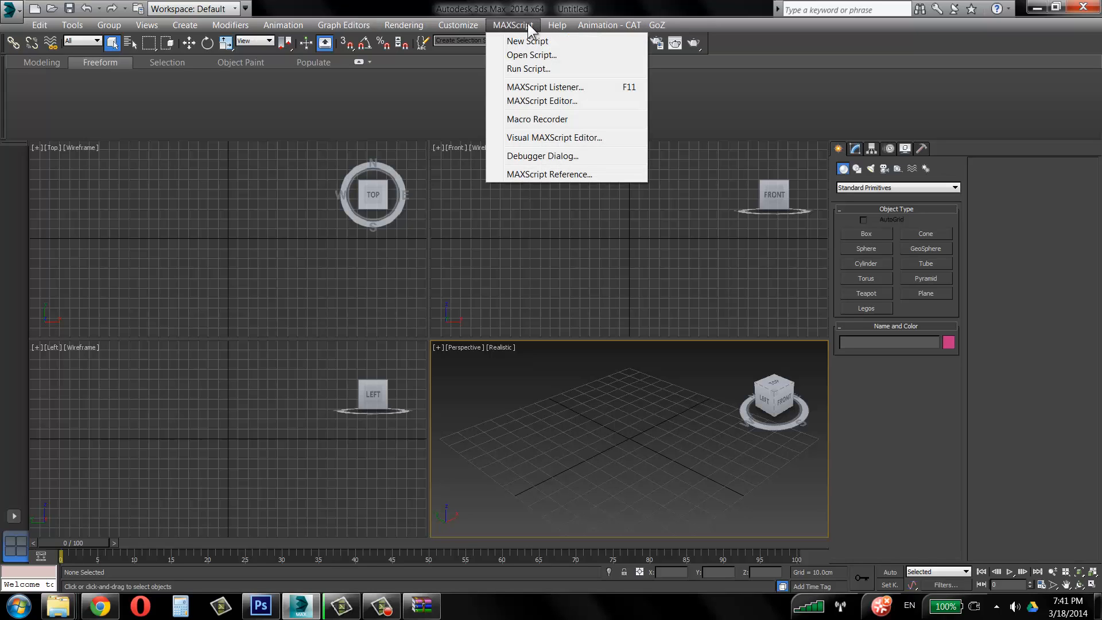
left_click(566, 53)
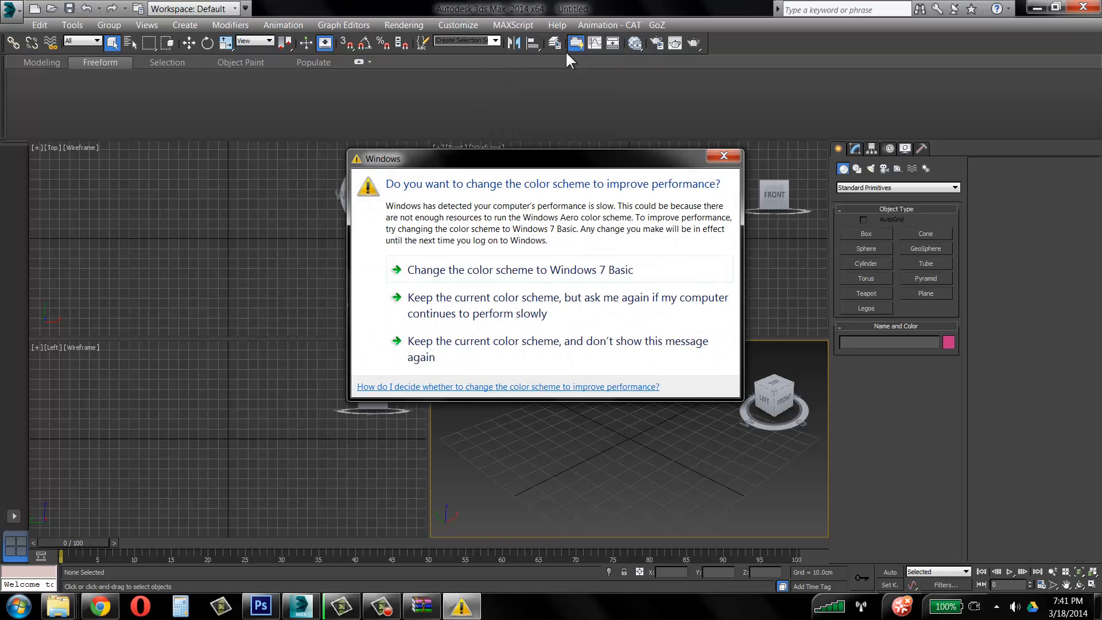
left_click(731, 156)
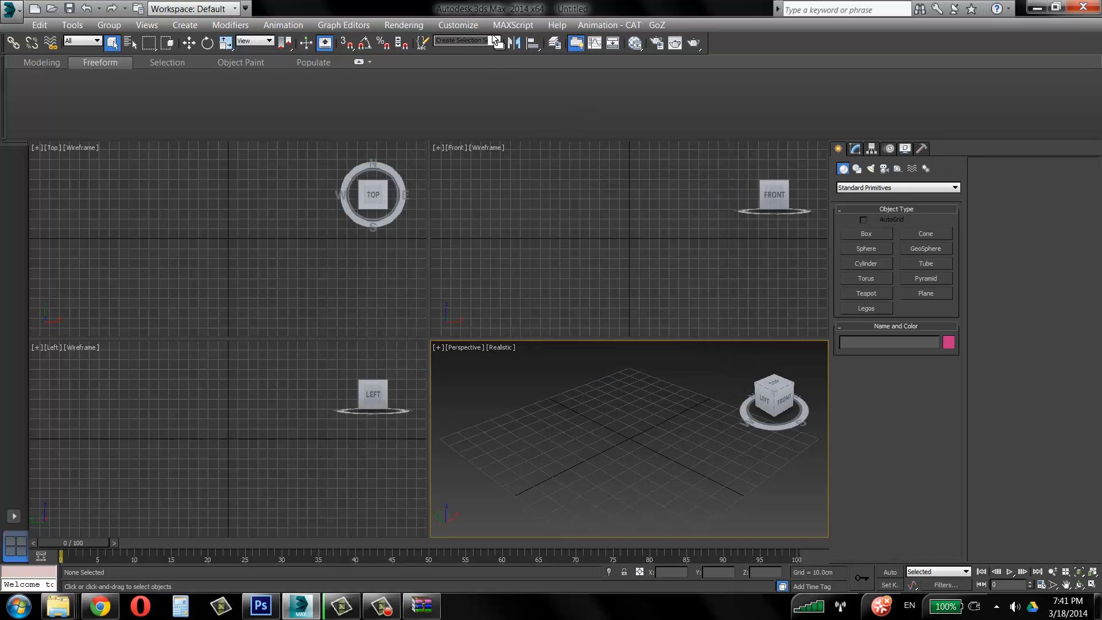
left_click(534, 23)
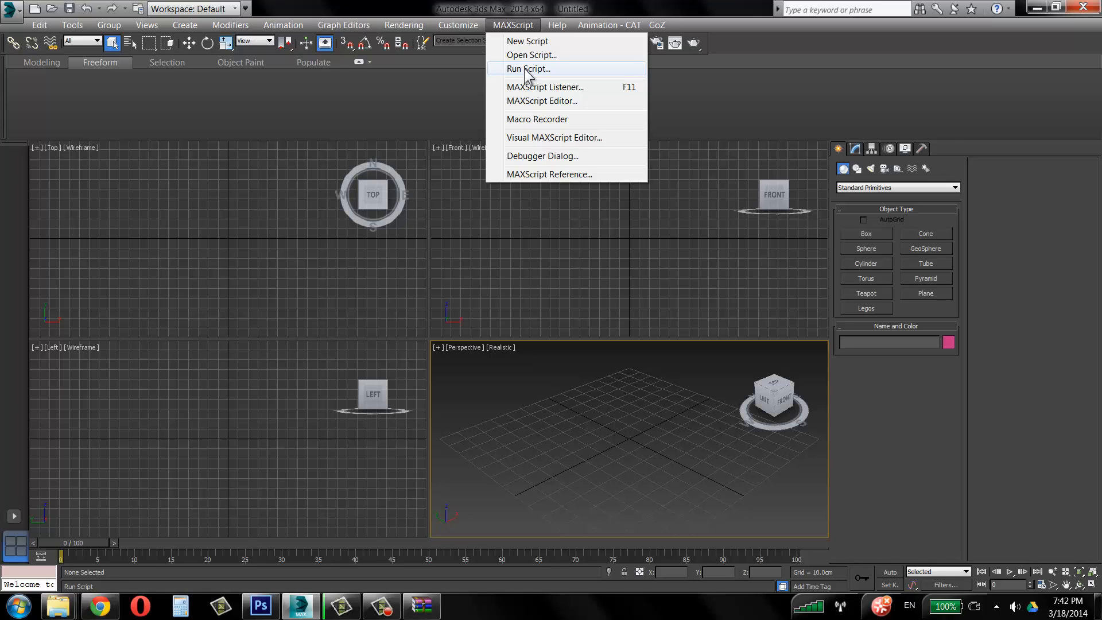
left_click(382, 605)
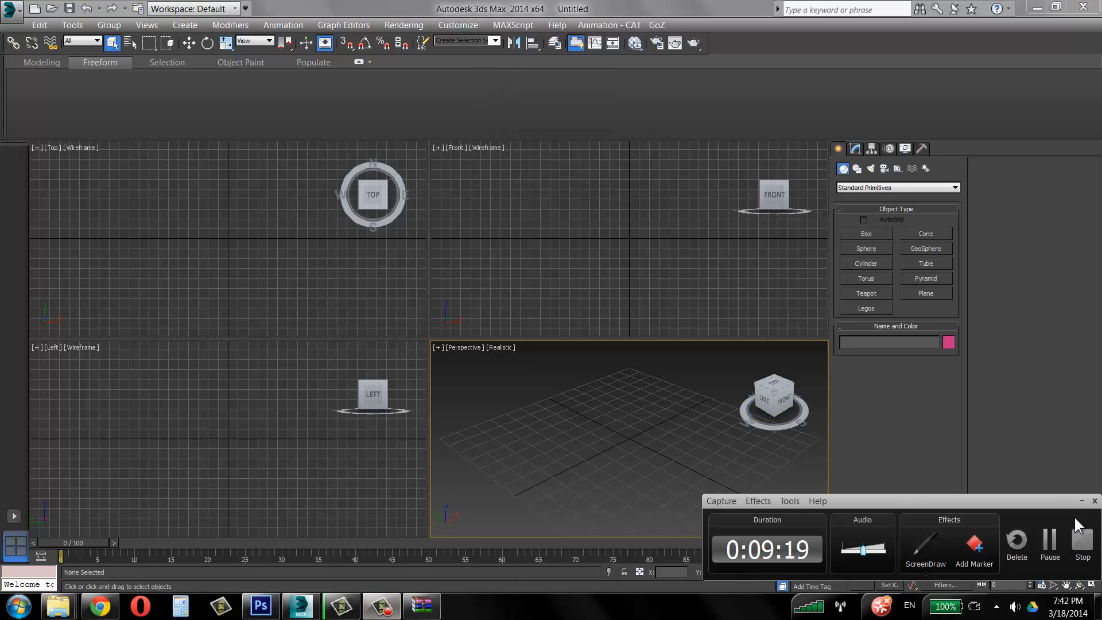
left_click(1049, 542)
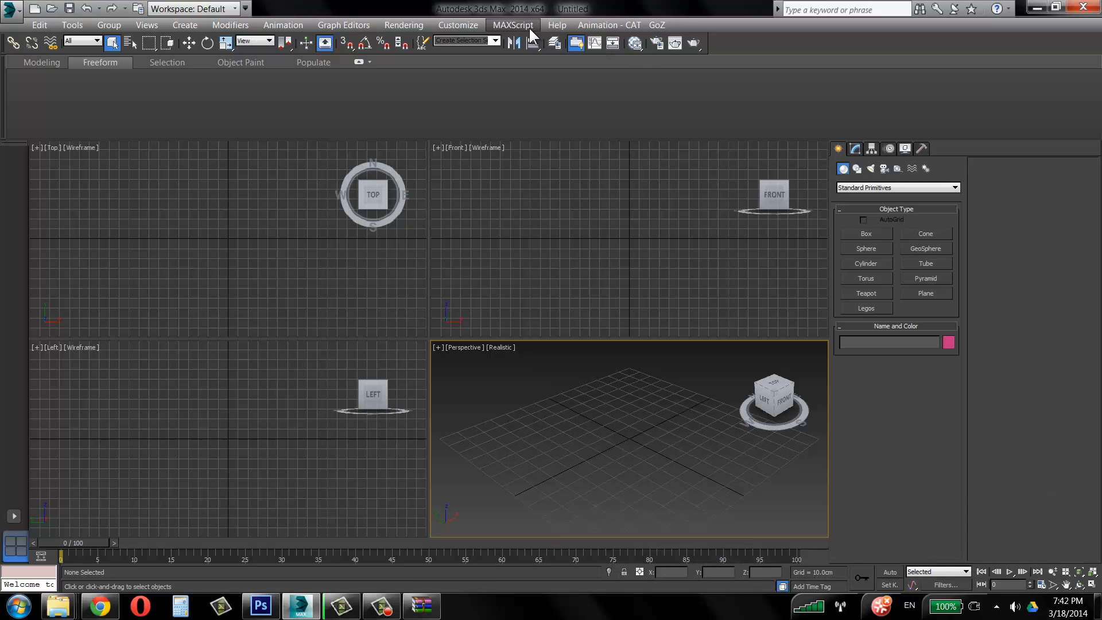
Run the MAXScript file blueprint_manager.ms from the Desktop.
left_click(512, 25)
left_click(532, 68)
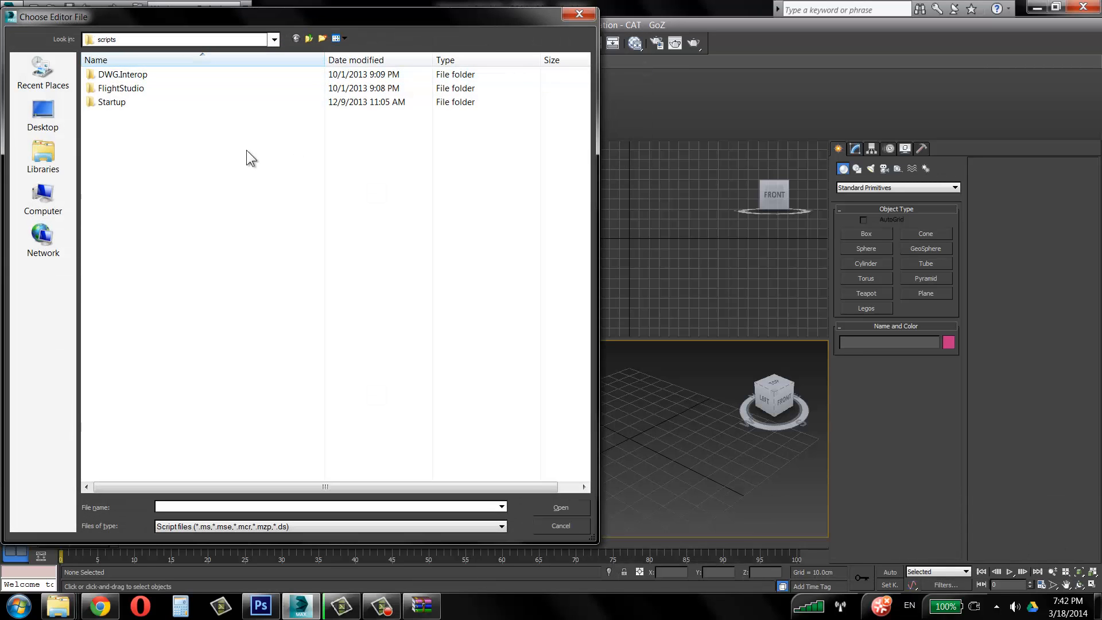
left_click(43, 115)
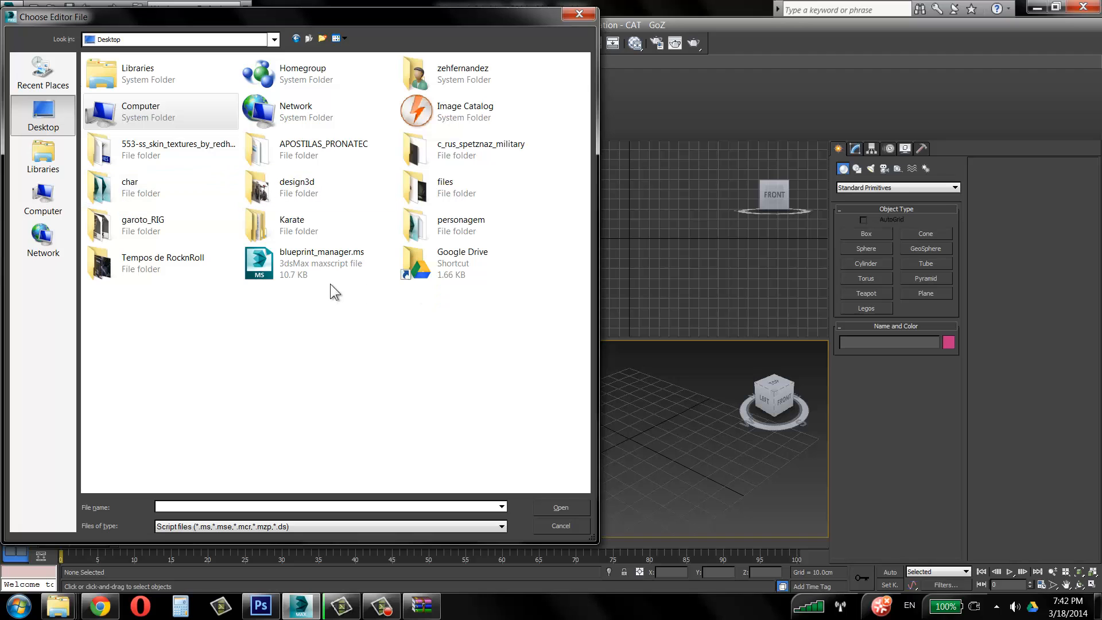
left_click(321, 273)
left_click(559, 507)
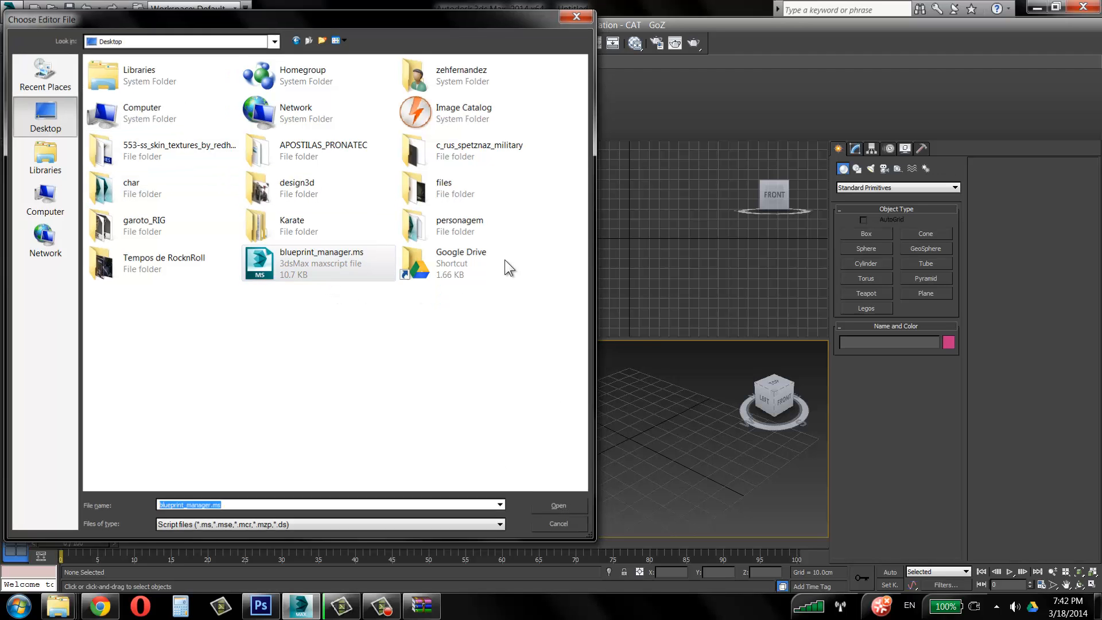
Position the Blueprint Manager window over the Top and Left viewports, clear of the Front and Perspective views.
left_click_drag(514, 111, 99, 123)
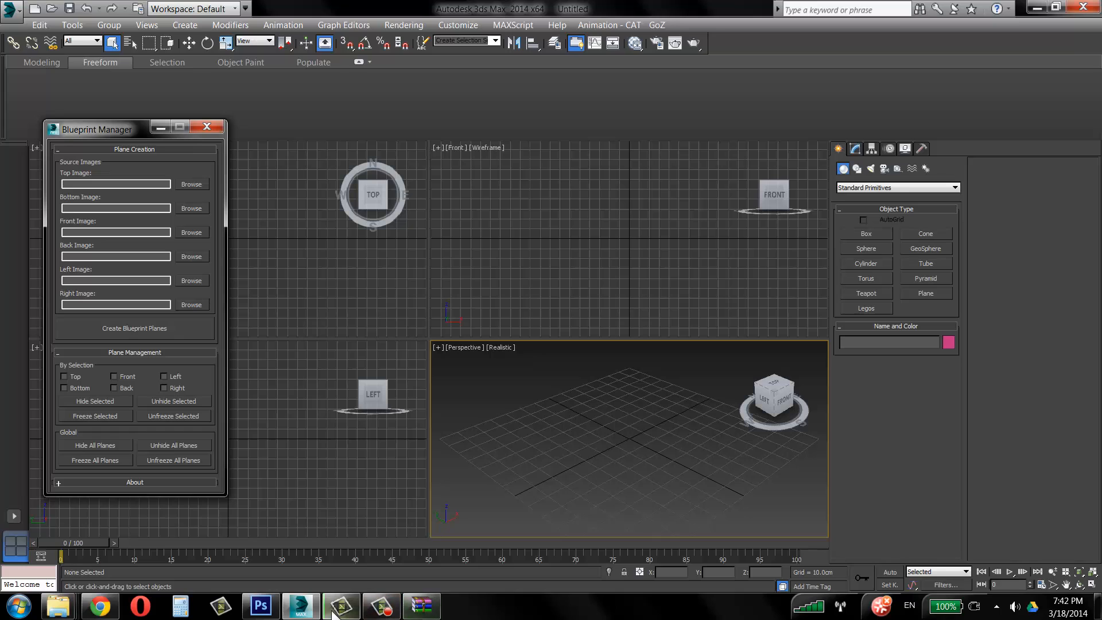
left_click(379, 607)
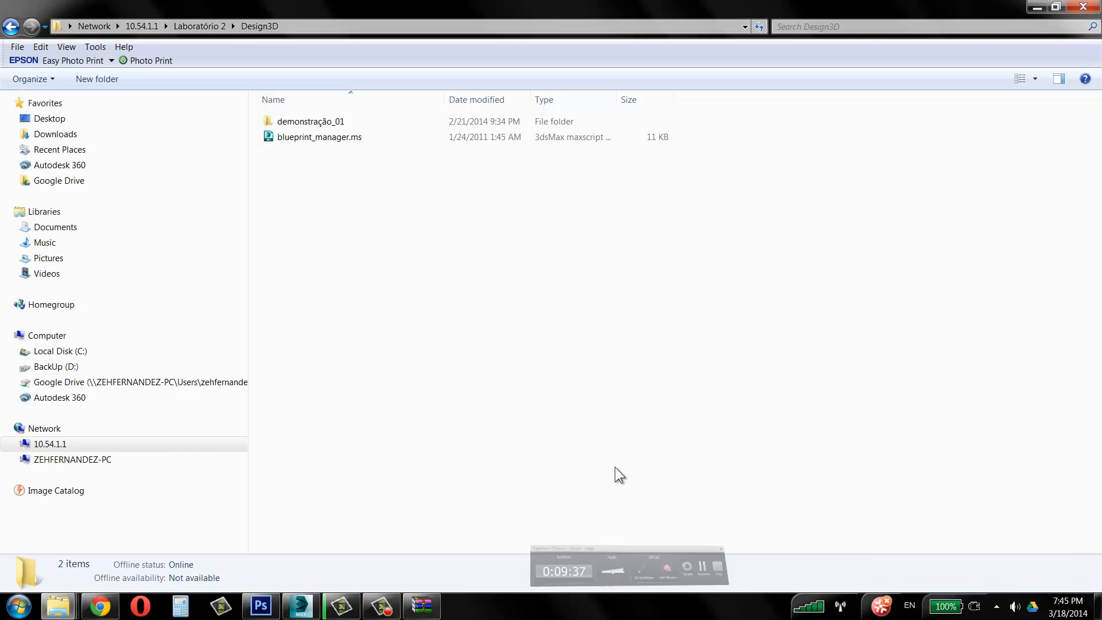
left_click(301, 605)
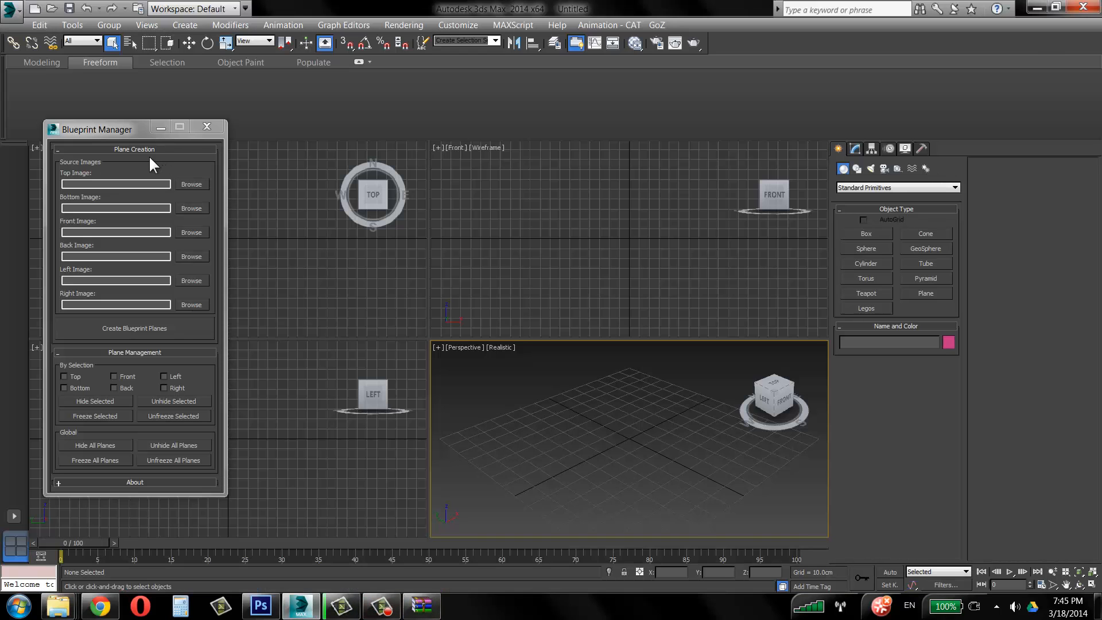
left_click_drag(118, 136, 139, 122)
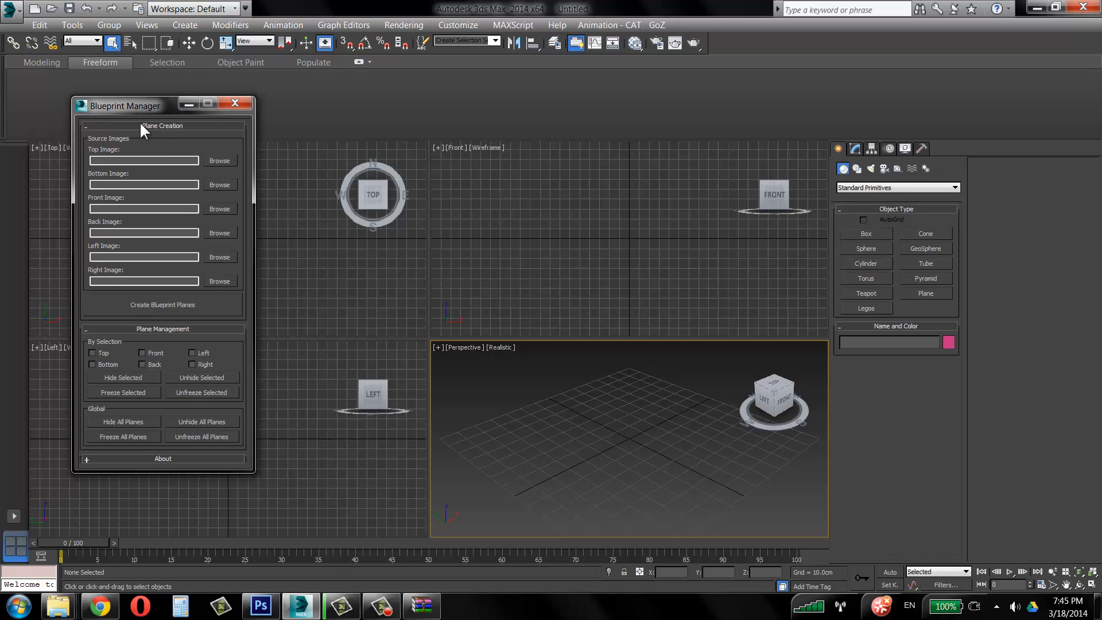
Open the Windows Magnifier and enlarge the screen to 200%.
left_click(19, 606)
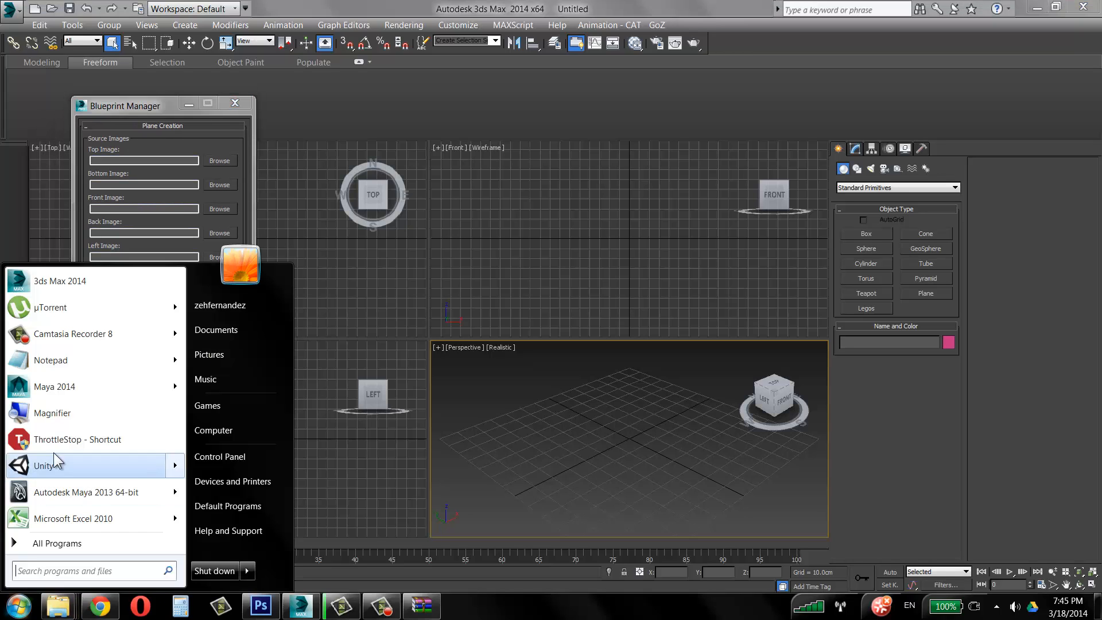
left_click(53, 413)
key("super+u")
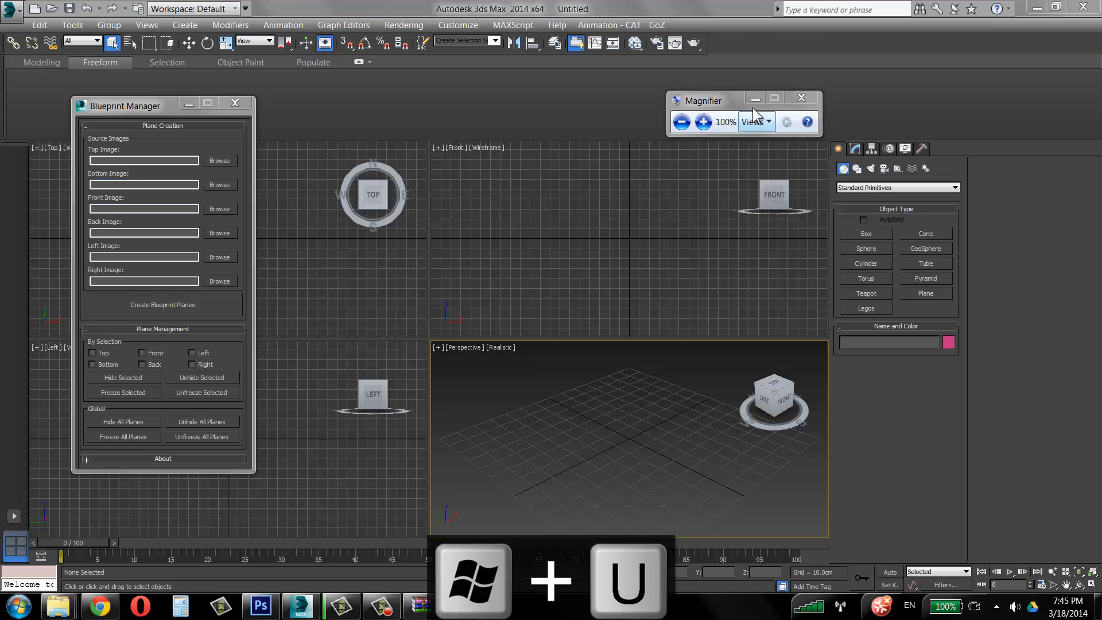
left_click(702, 121)
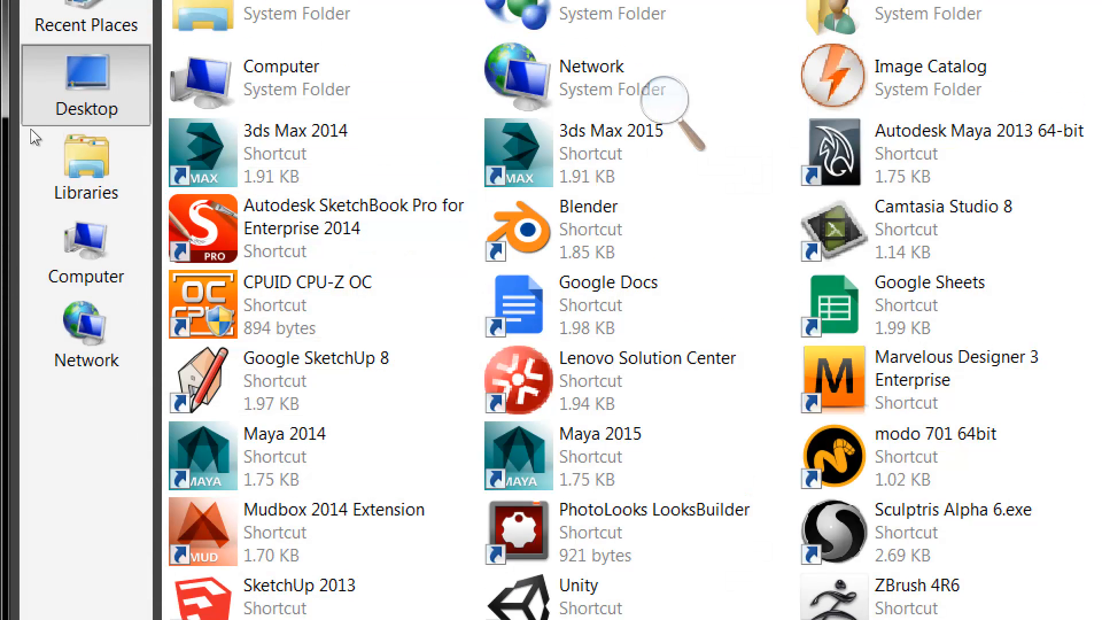
Load bigguy_front.jpg from the Desktop as the Front image in Blueprint Manager.
scroll(573, 308, "down", 10)
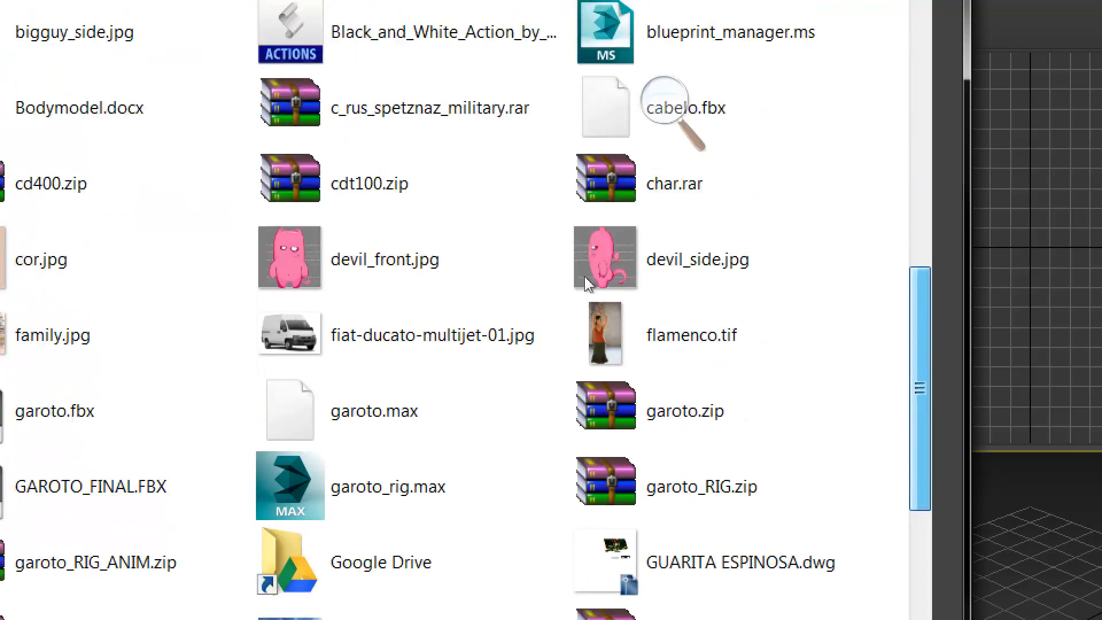
scroll(584, 276, "up", 10)
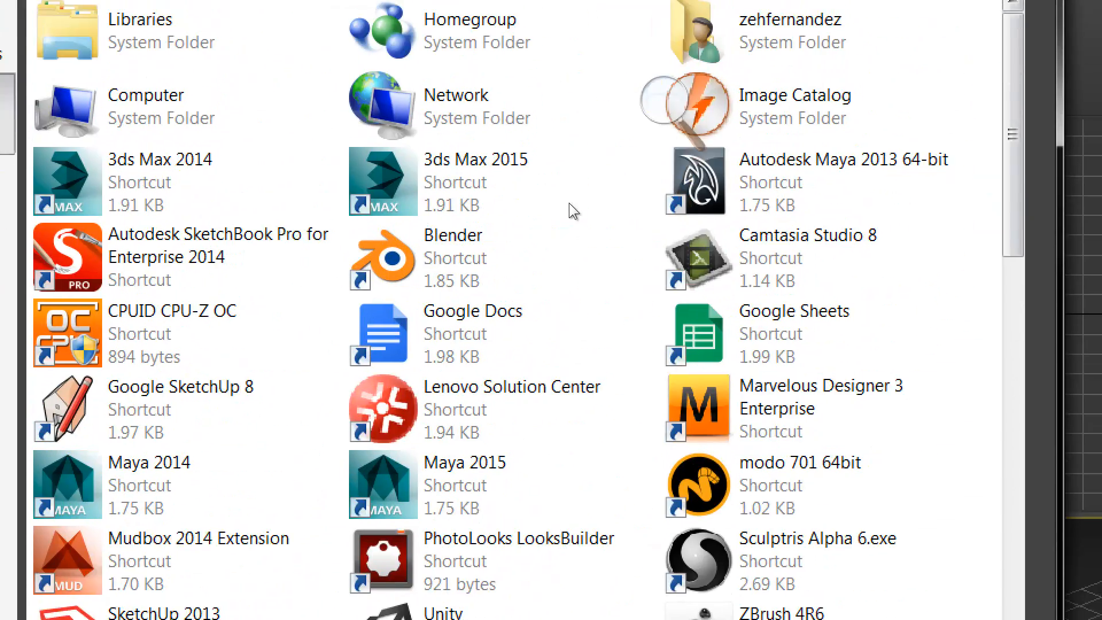
scroll(569, 202, "down", 15)
scroll(565, 415, "down", 6)
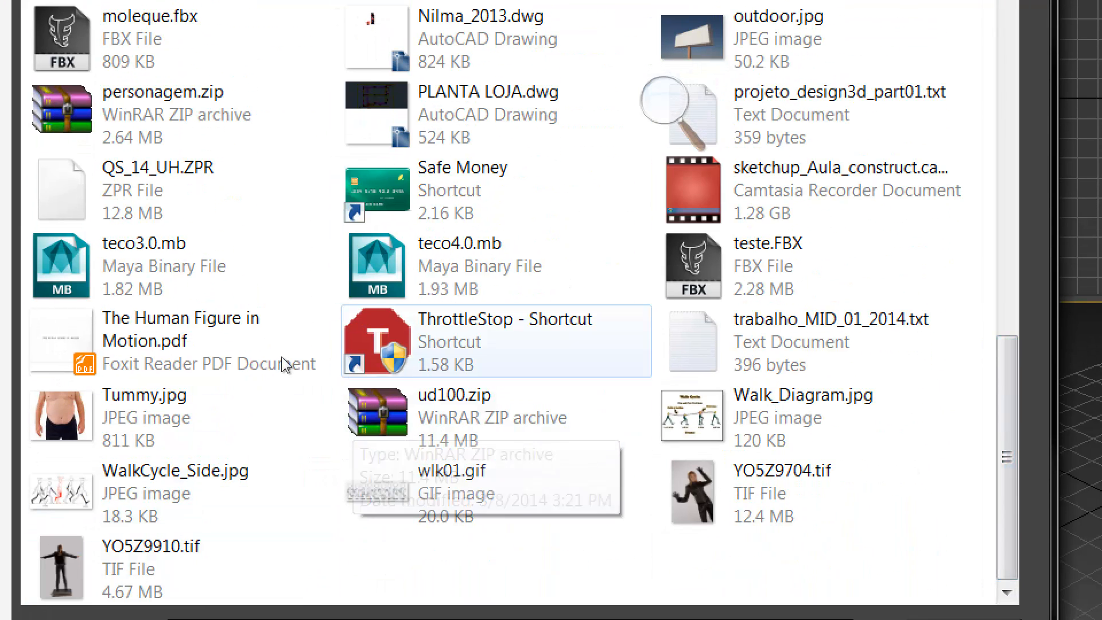
scroll(578, 436, "up", 10)
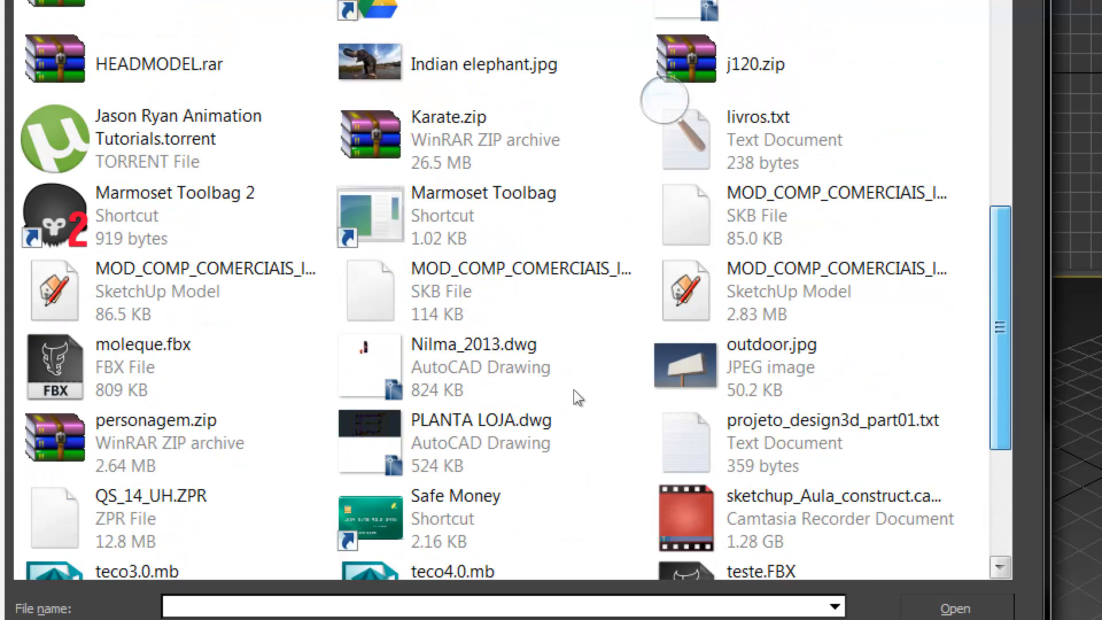
left_click_drag(1000, 212, 1000, 149)
left_click(769, 87)
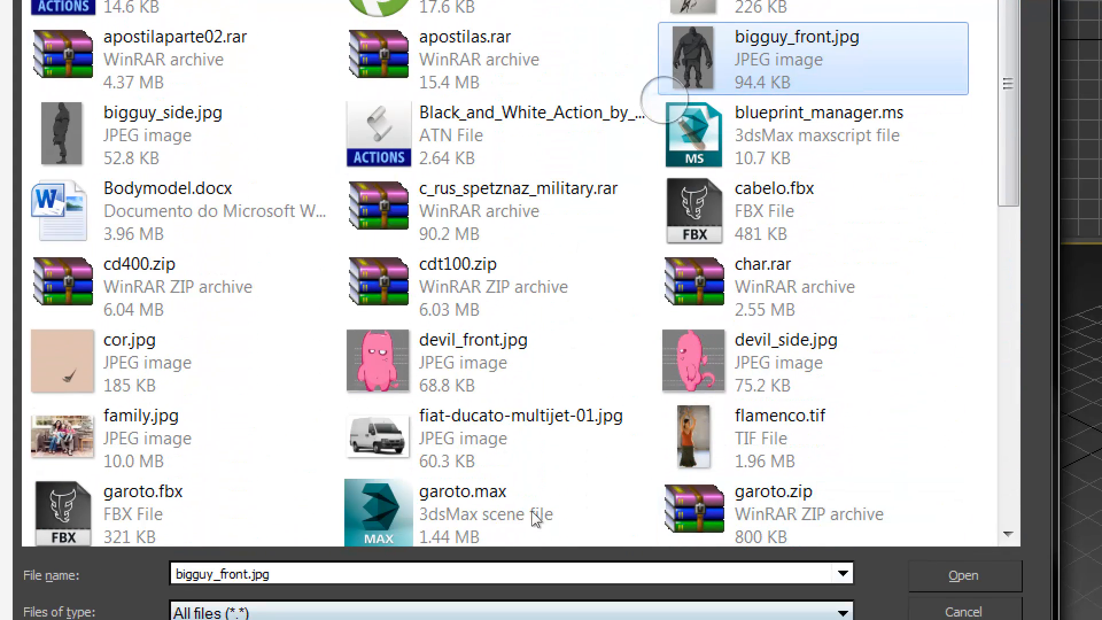
left_click(963, 575)
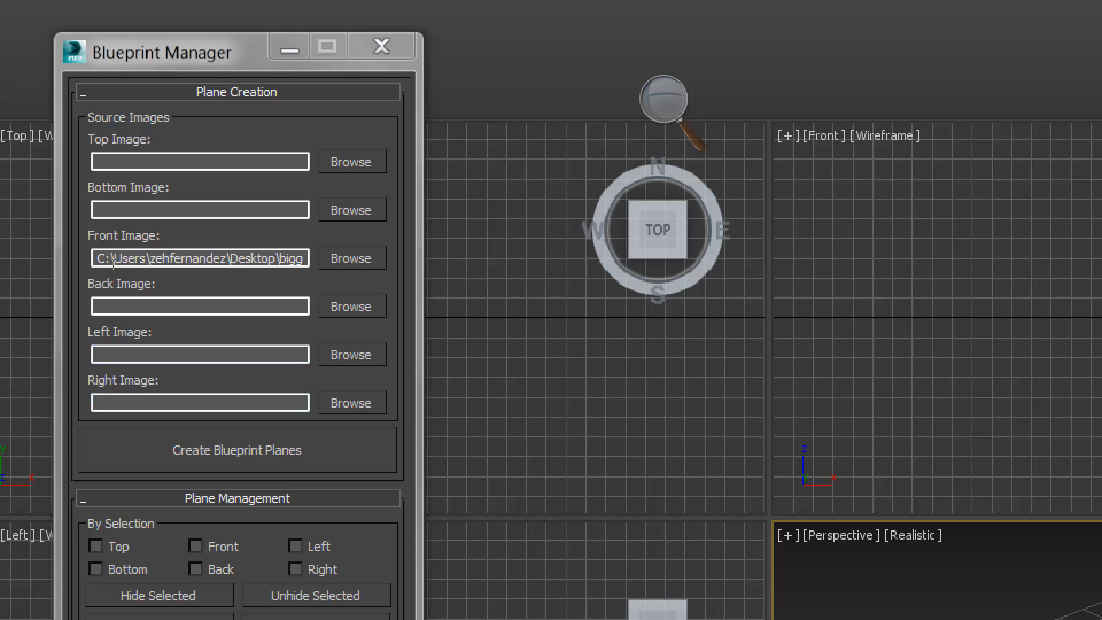
Load bigguy_side.jpg from the Desktop as the Right image in Blueprint Manager.
left_click(118, 354)
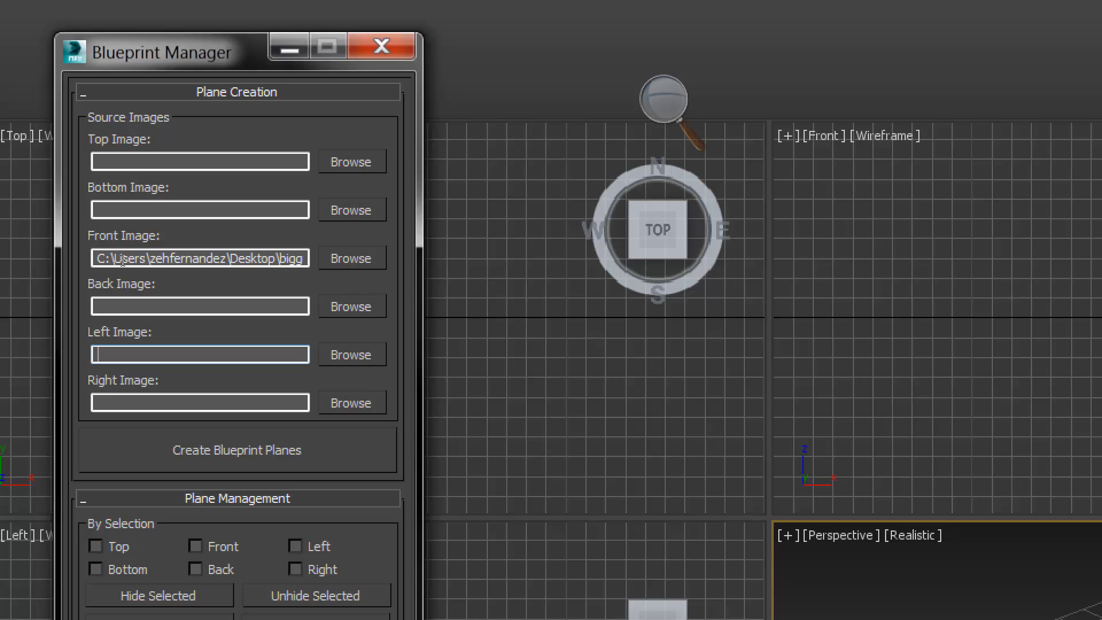
key("Tab")
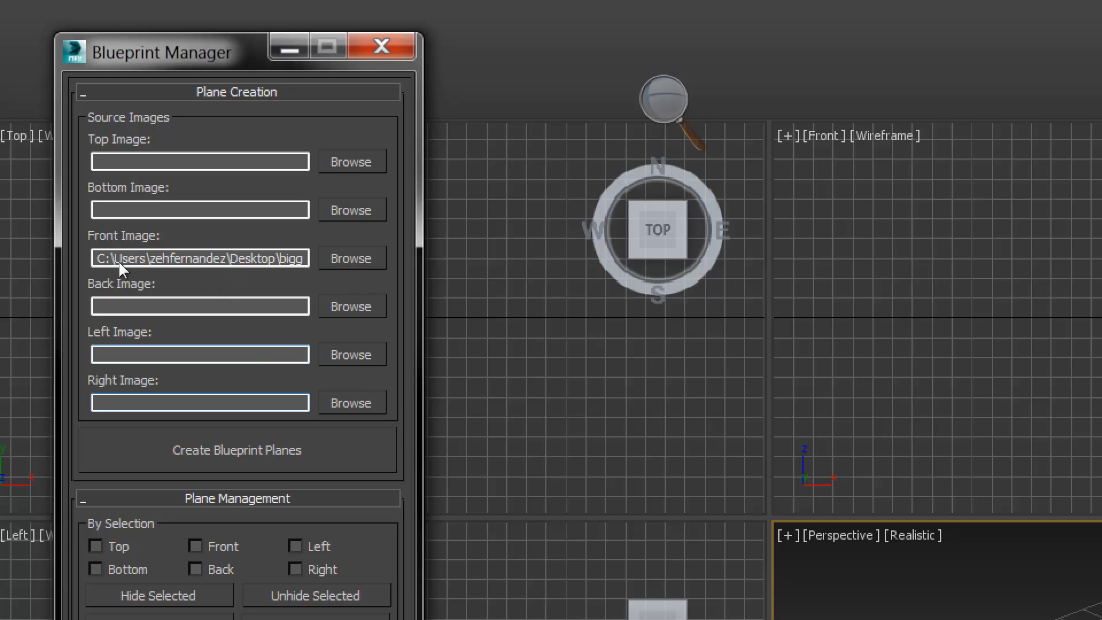
left_click(351, 403)
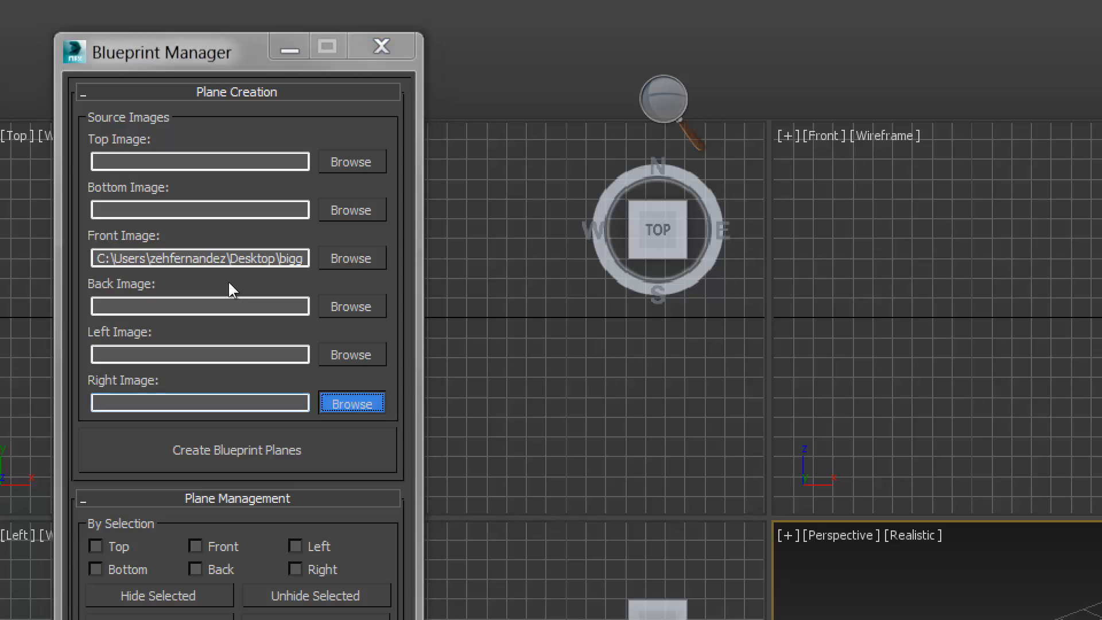
scroll(570, 202, "down", 10)
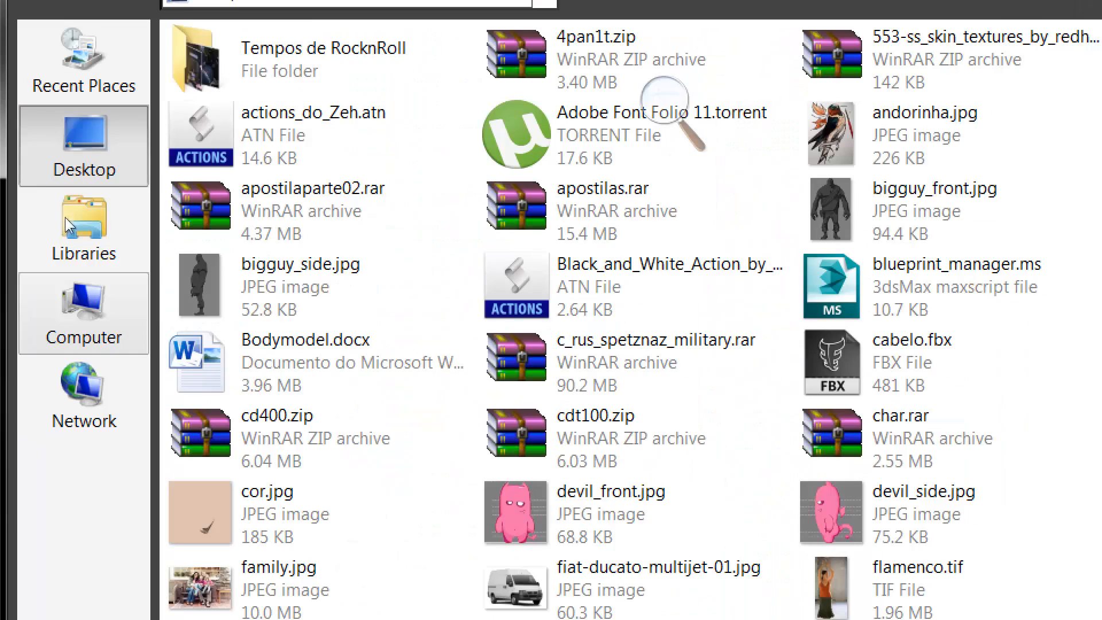
left_click(269, 276)
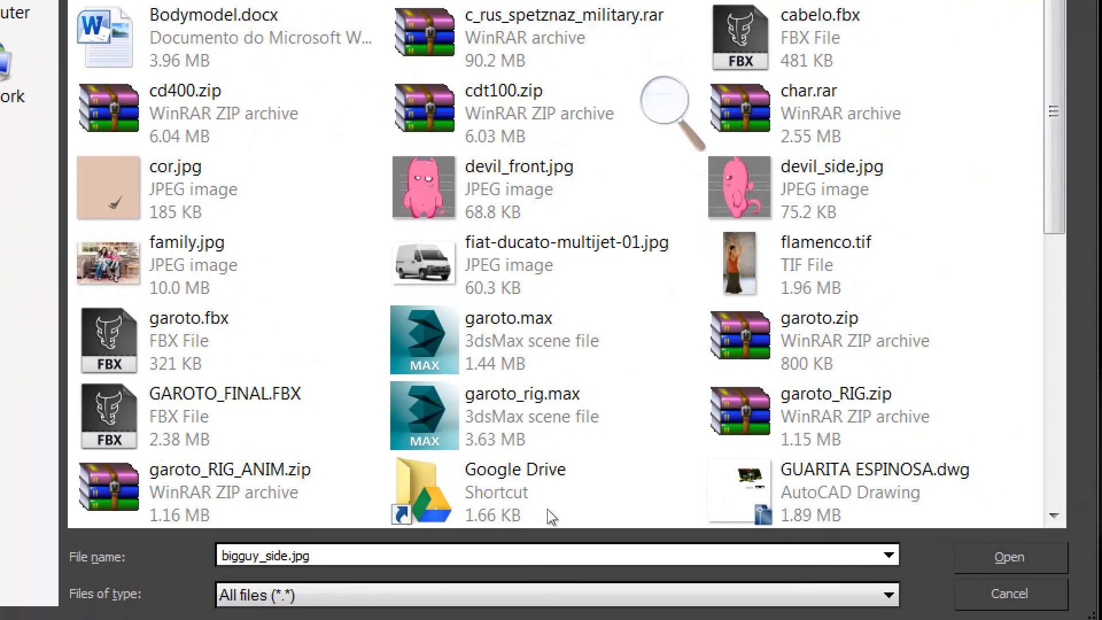
key("Return")
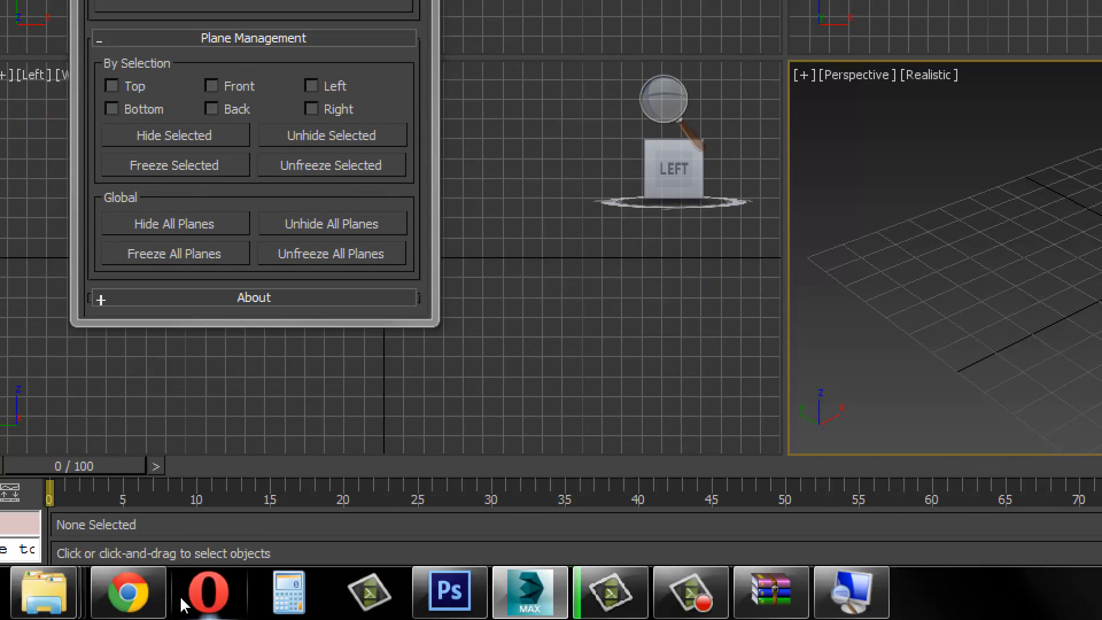
Reset the screen magnification to 100% and close Magnifier.
left_click(852, 592)
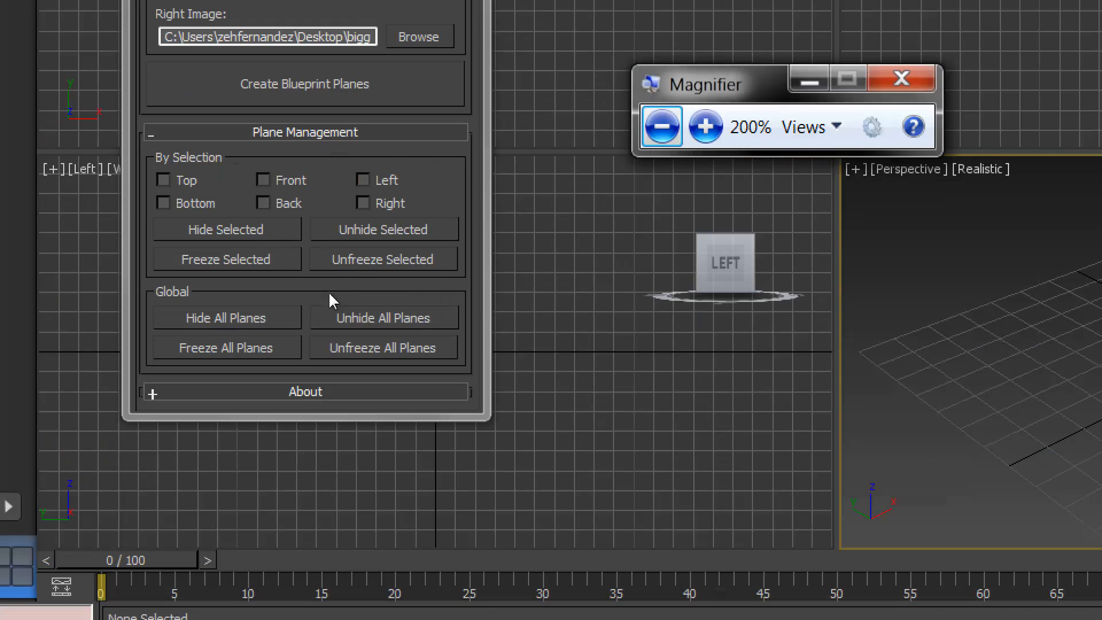
left_click(349, 336)
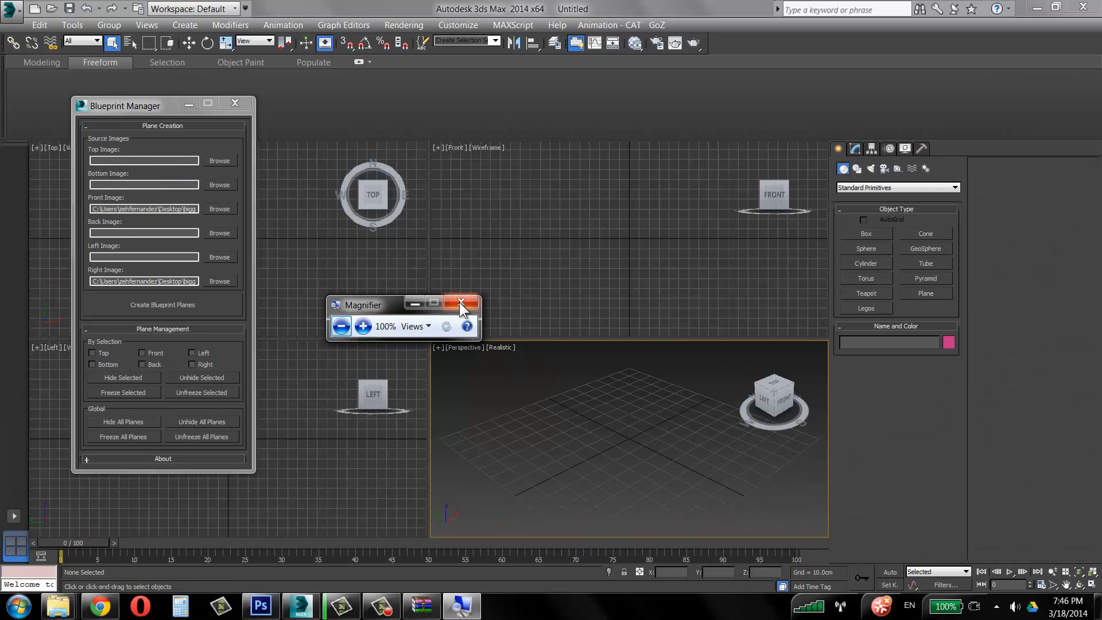
left_click(460, 303)
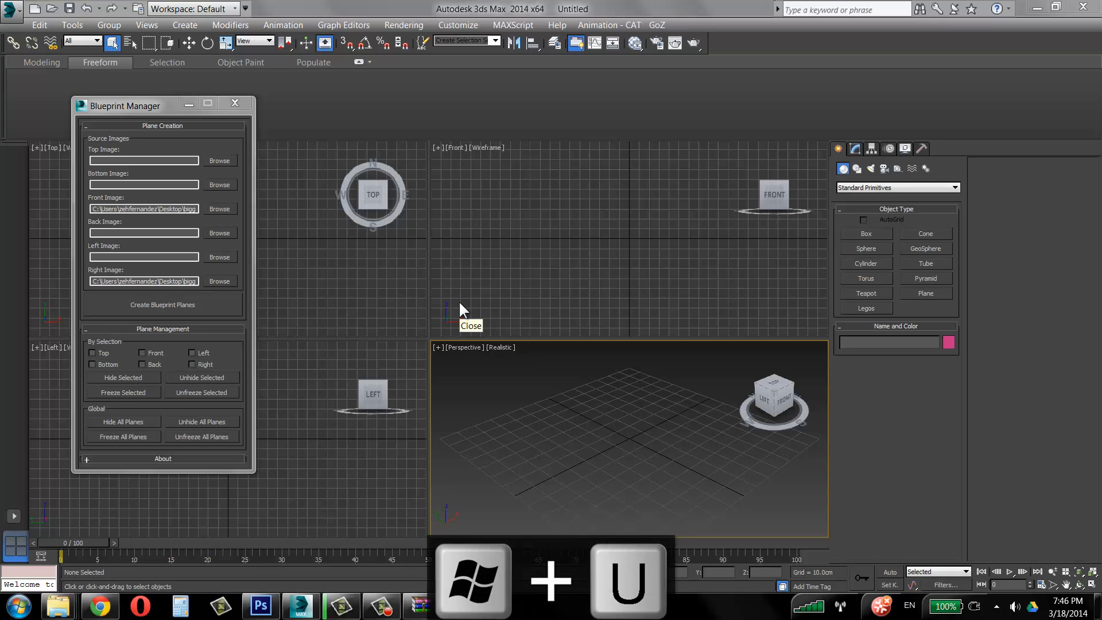
Create the blueprint planes from the front and right images and frame both planes in the Perspective viewport.
left_click_drag(154, 104, 122, 121)
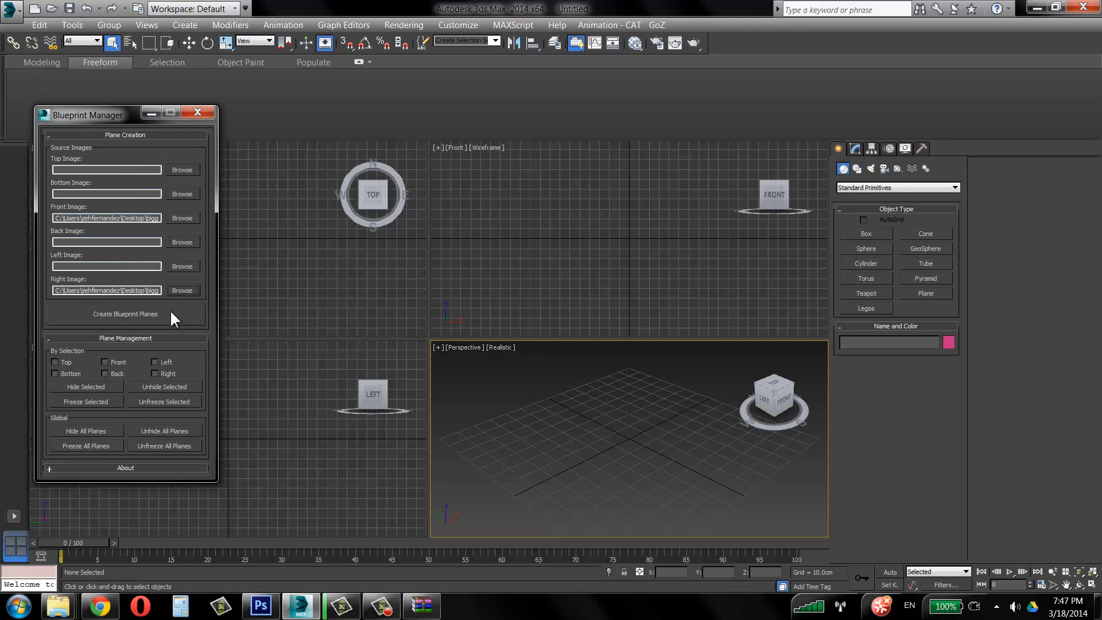
left_click(119, 314)
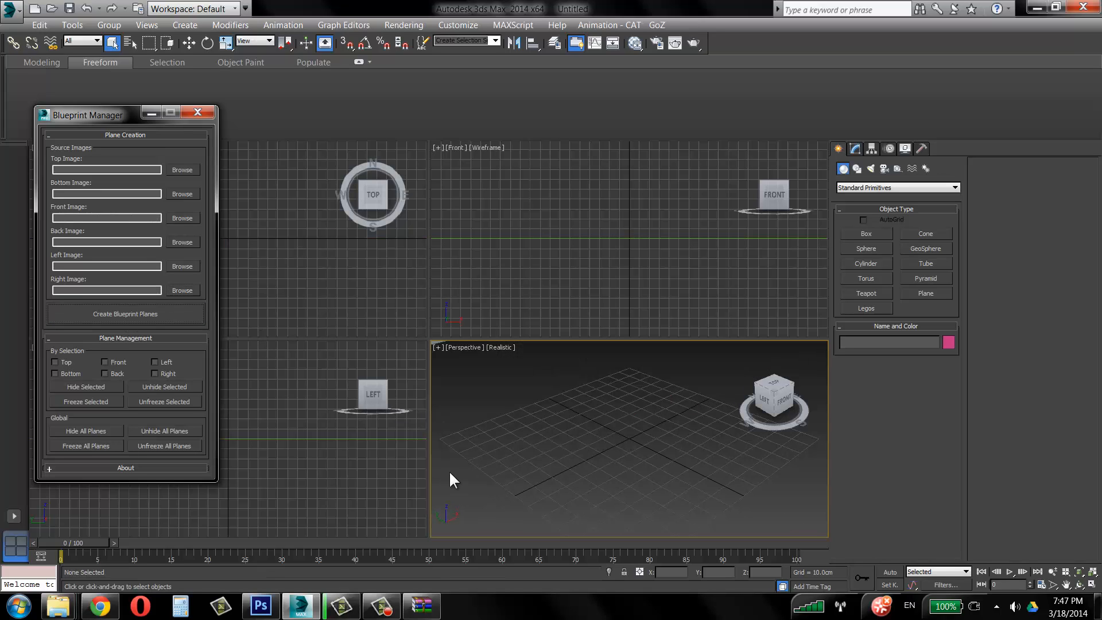
middle_click_drag(632, 428, 611, 479, "alt")
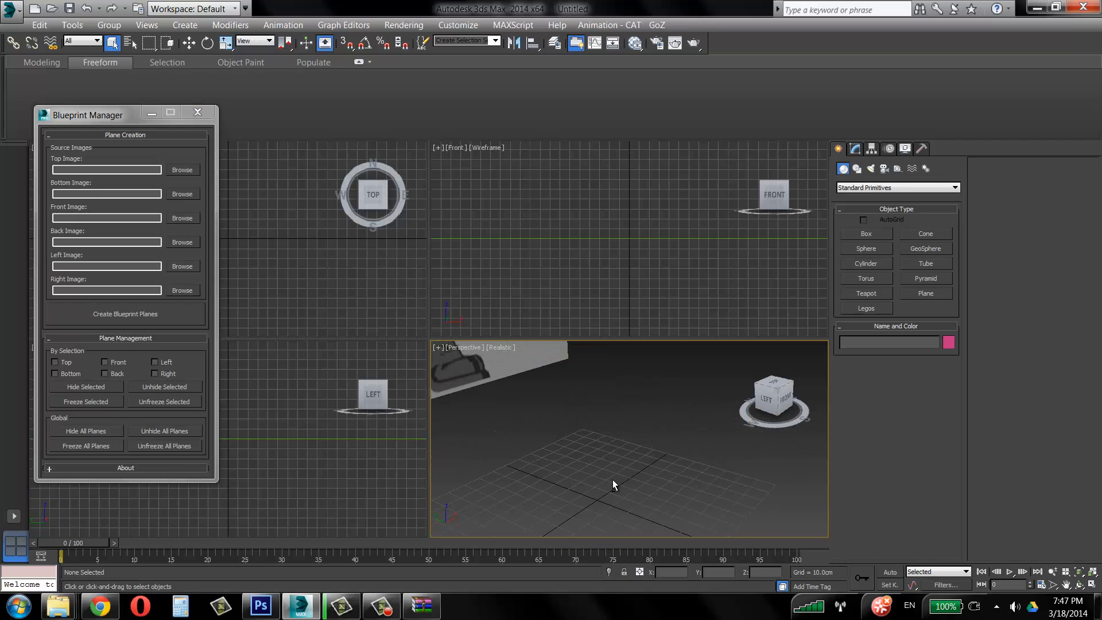
scroll(631, 459, "down", 5)
middle_click_drag(646, 439, 529, 432, "alt")
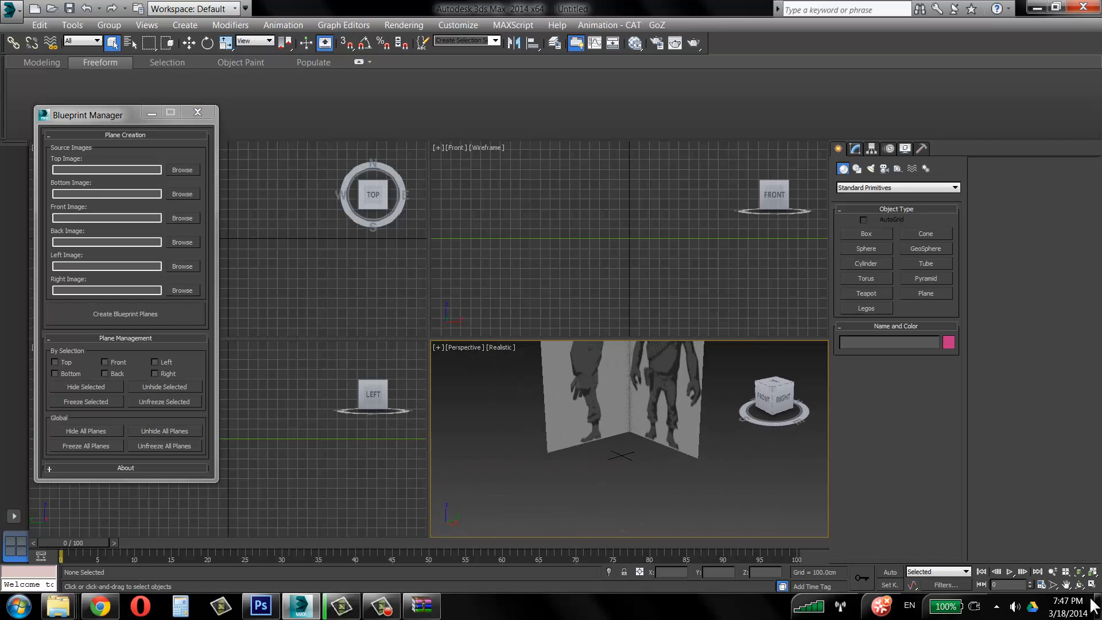
middle_click_drag(689, 381, 642, 434)
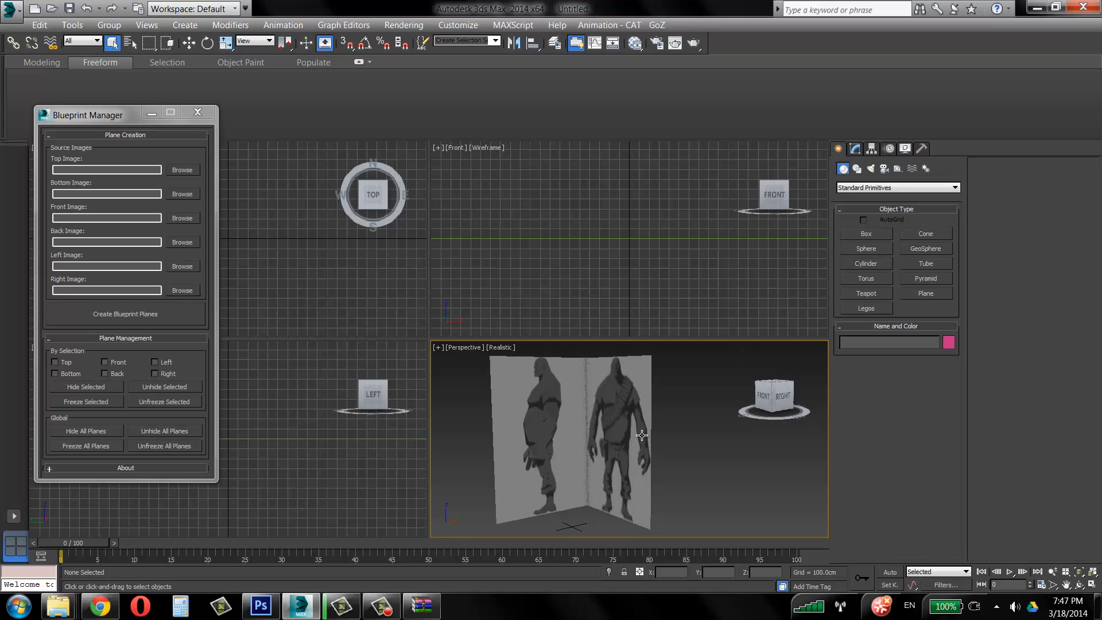
Maximize the Perspective viewport and orbit it to show the front and side reference planes together.
left_click(1093, 584)
scroll(659, 365, "up", 2)
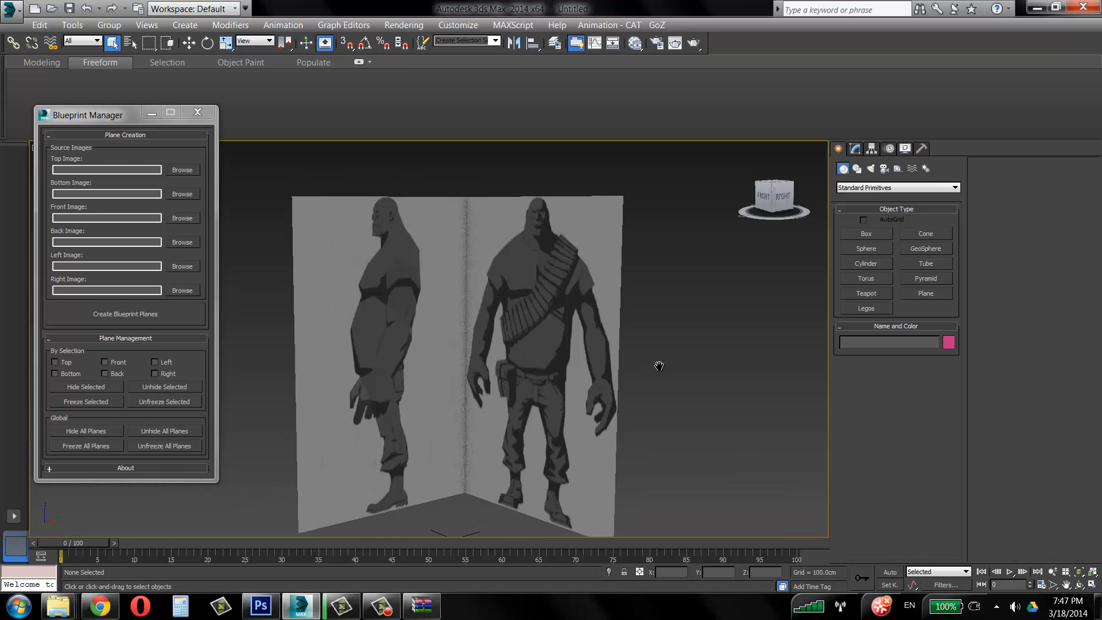
middle_click_drag(660, 365, 573, 344, "alt")
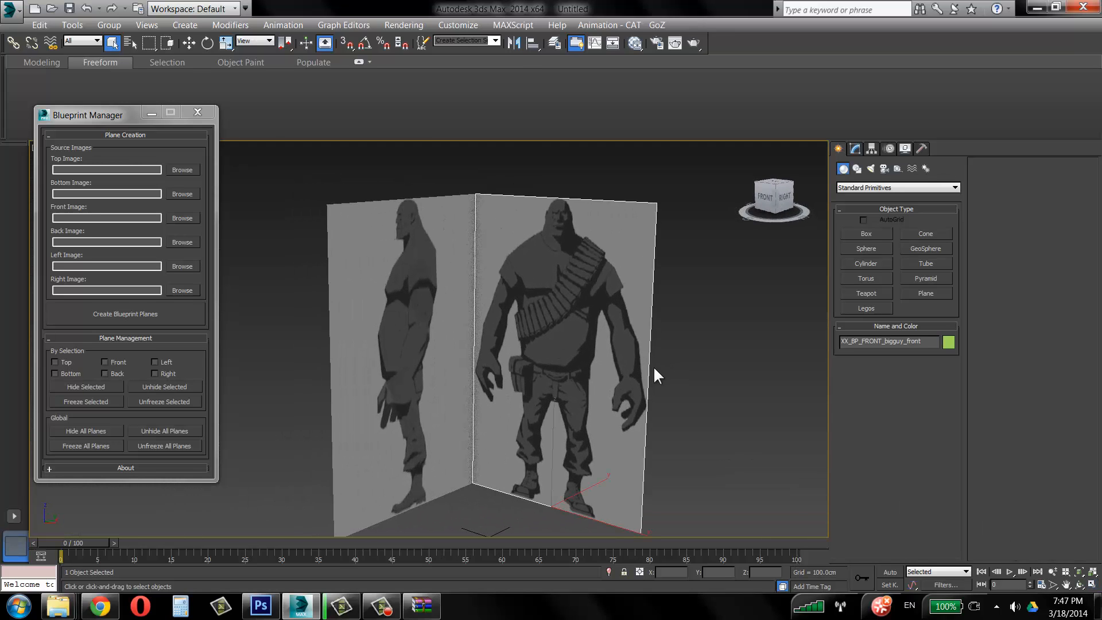
middle_click_drag(653, 366, 614, 357, "alt")
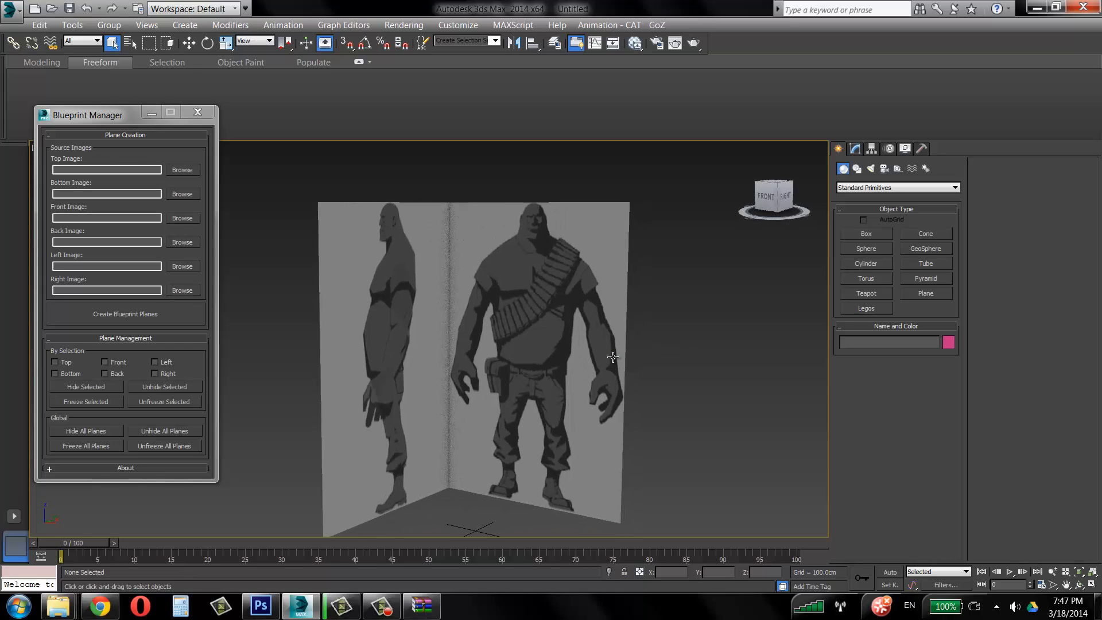
Freeze the Front and Right blueprint planes and test with a region selection whether they can still be selected.
left_click(505, 282)
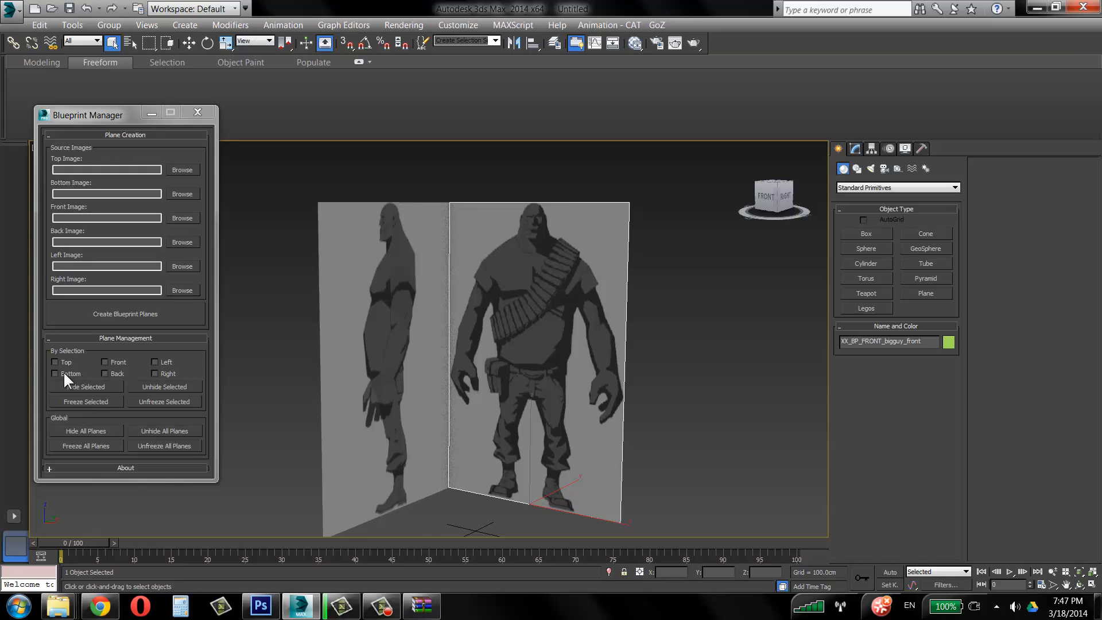
left_click(114, 362)
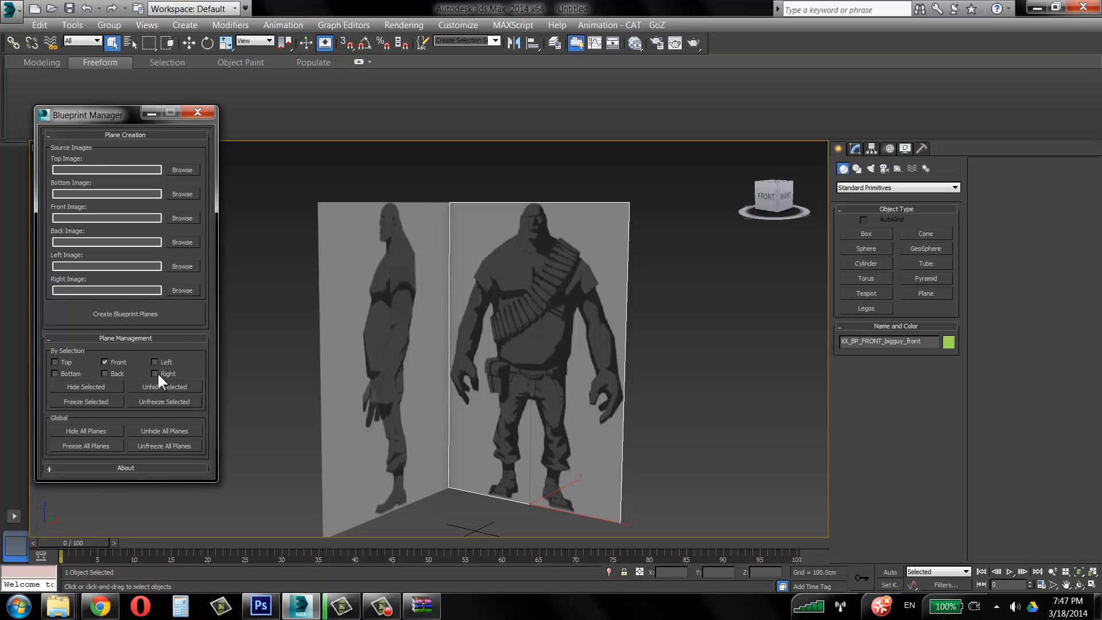
left_click(95, 400)
left_click(318, 205)
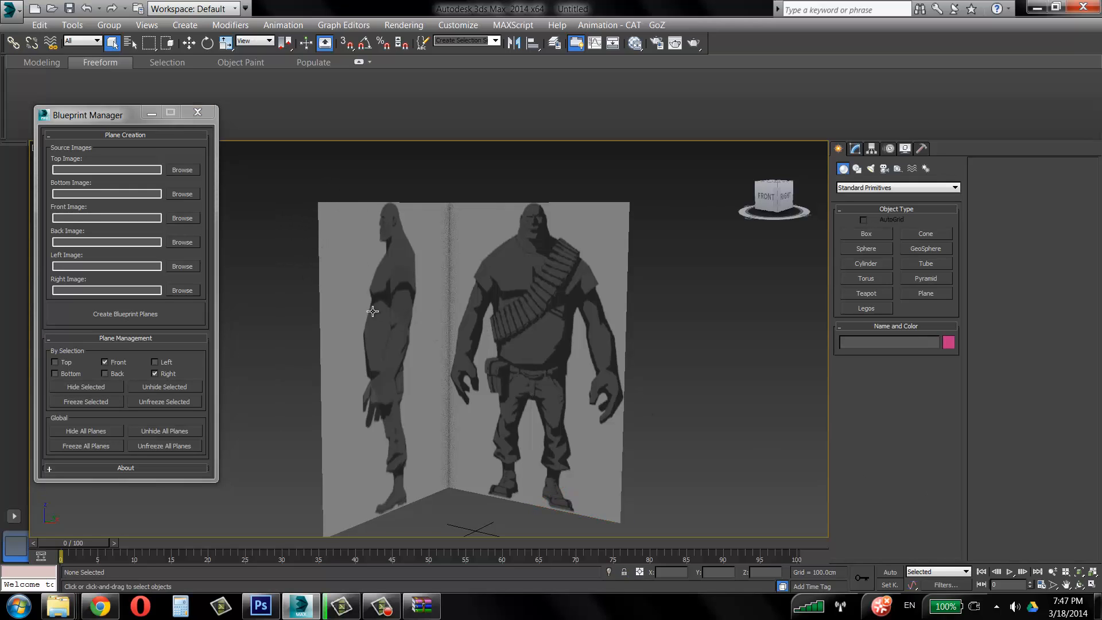
left_click_drag(309, 292, 757, 444)
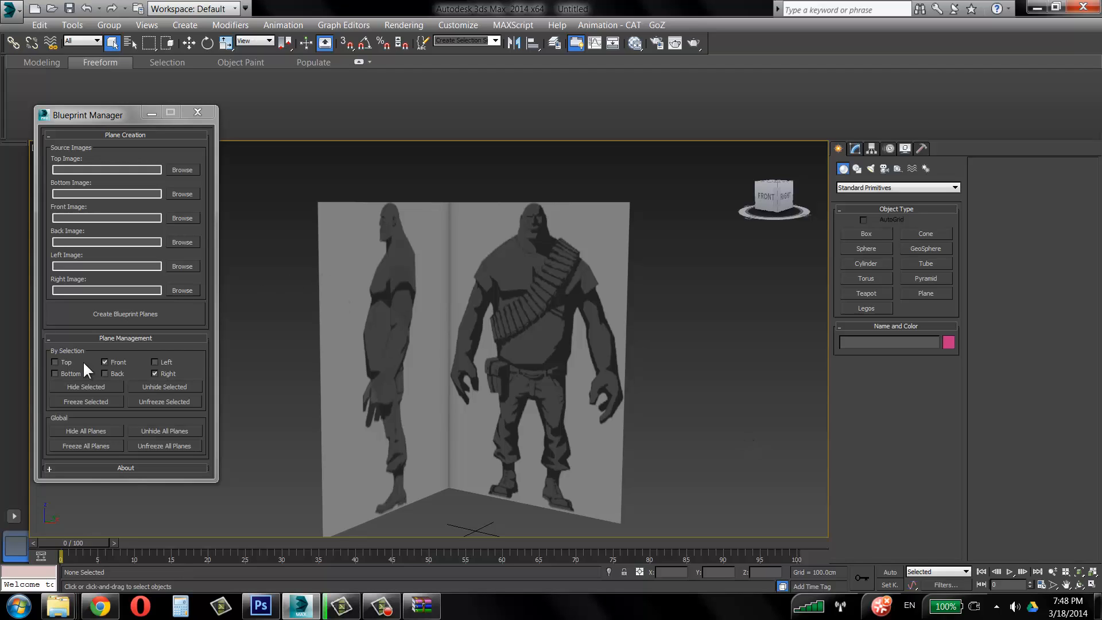
left_click(93, 400)
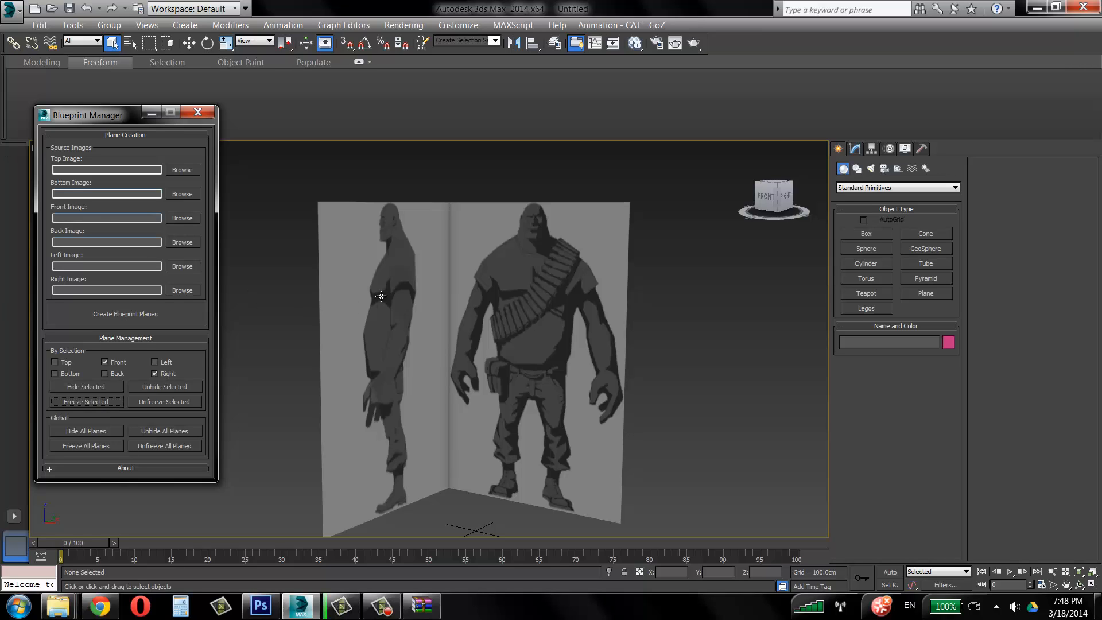
Draw several selection regions across the front and side planes to test whether the frozen planes can be selected.
left_click(339, 251)
left_click_drag(299, 224, 795, 492)
left_click_drag(360, 258, 649, 422)
left_click_drag(336, 282, 712, 468)
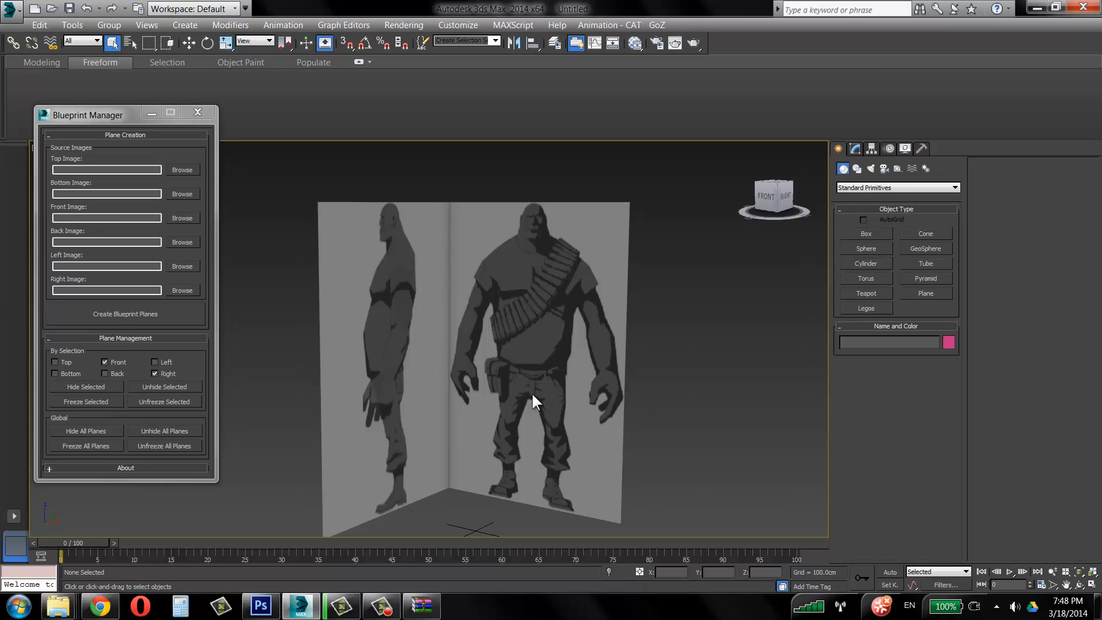
left_click_drag(331, 261, 710, 430)
left_click_drag(341, 280, 627, 443)
left_click(381, 605)
left_click(1069, 556)
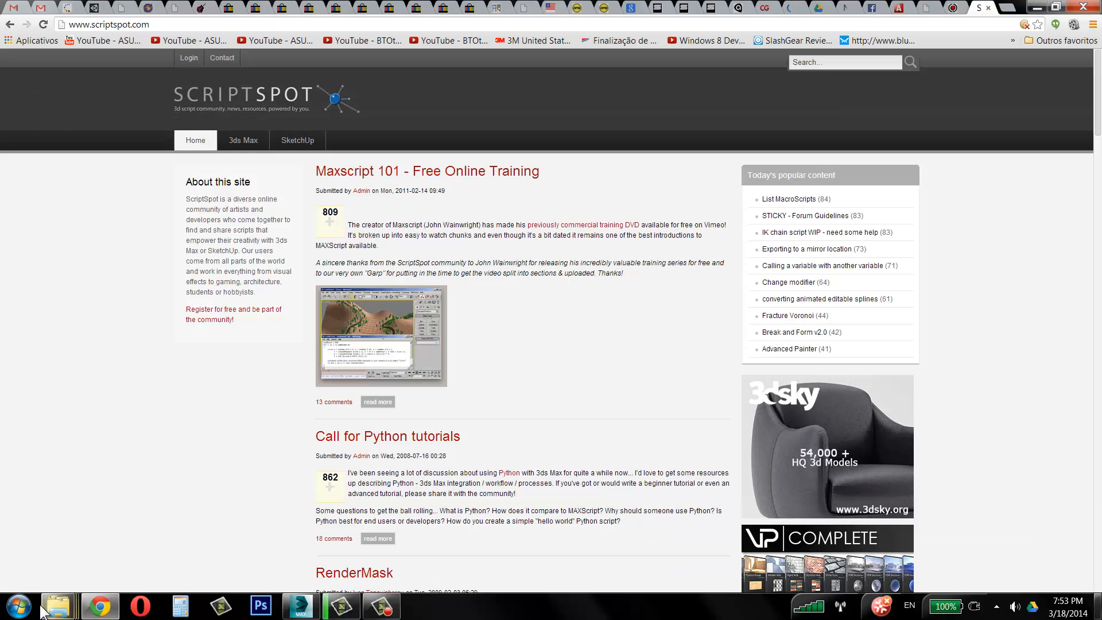
left_click(19, 606)
left_click(52, 413)
key("super+u")
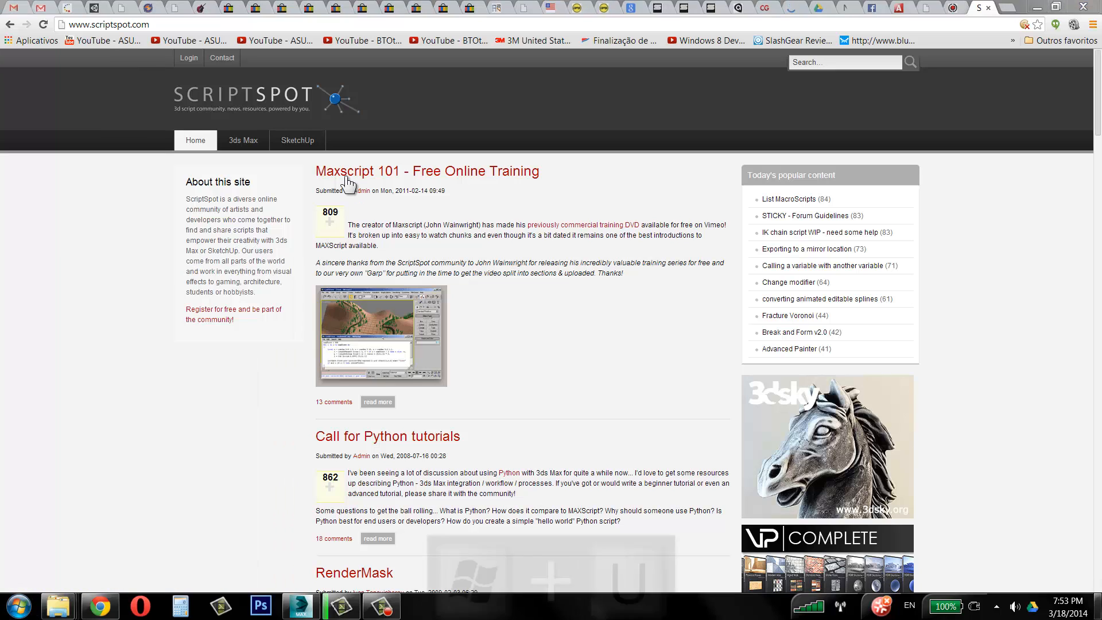
left_click(365, 330)
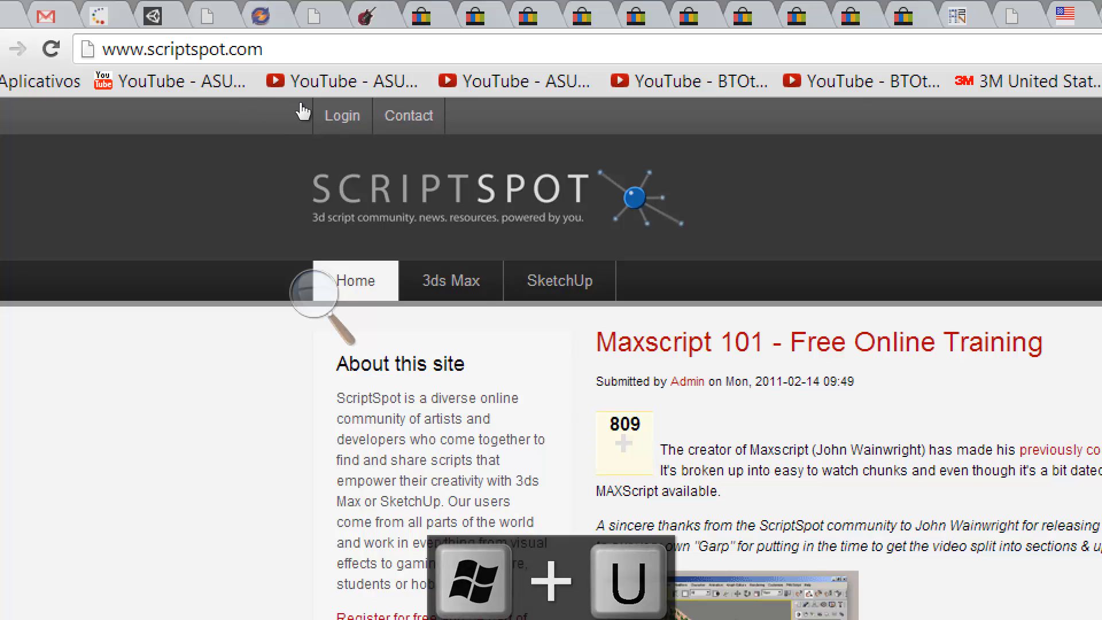
left_click(153, 36)
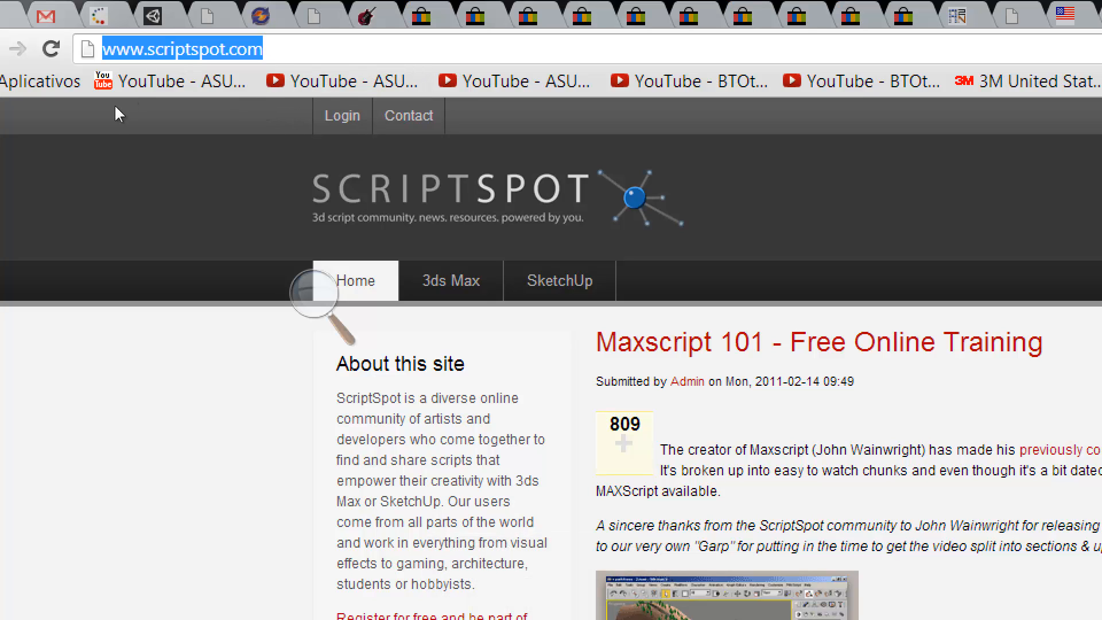
left_click(189, 143)
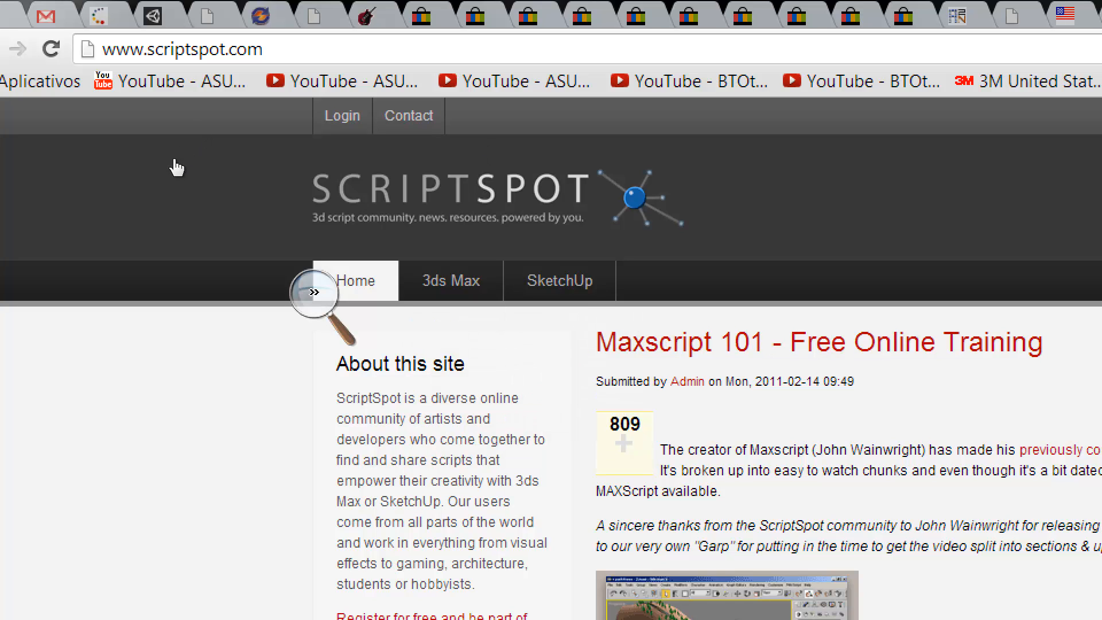
Return the screen magnification to 100% and close Magnifier over the ScriptSpot page.
key("super+minus")
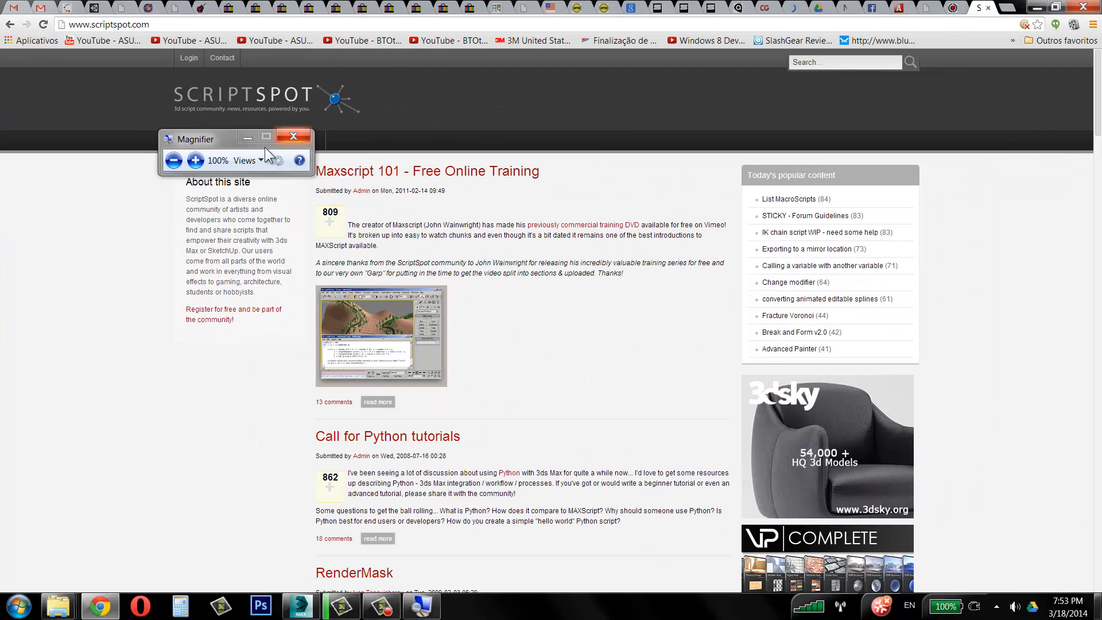
key("super+u")
mouse_move(249, 155)
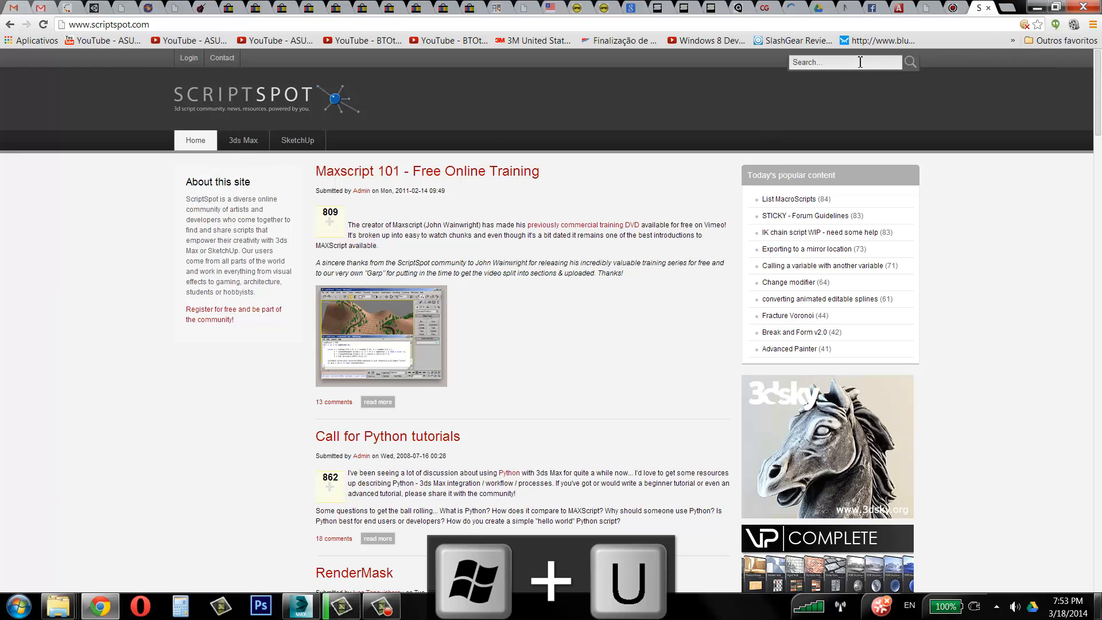
Search ScriptSpot for "particles" and look through the first page of results.
left_click(848, 62)
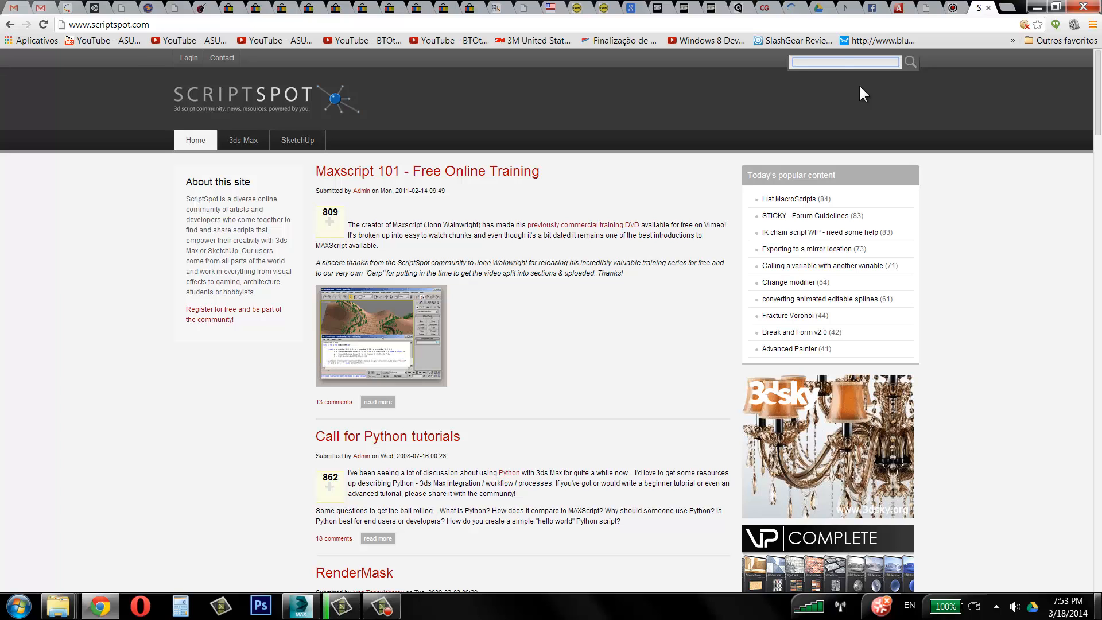
type("p")
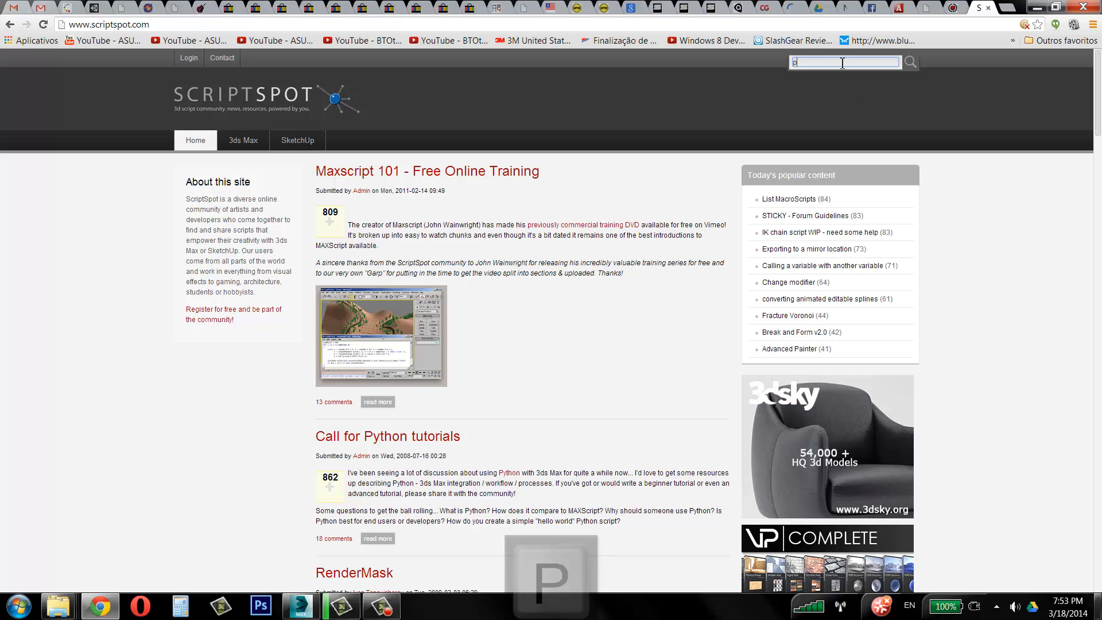
type("articles")
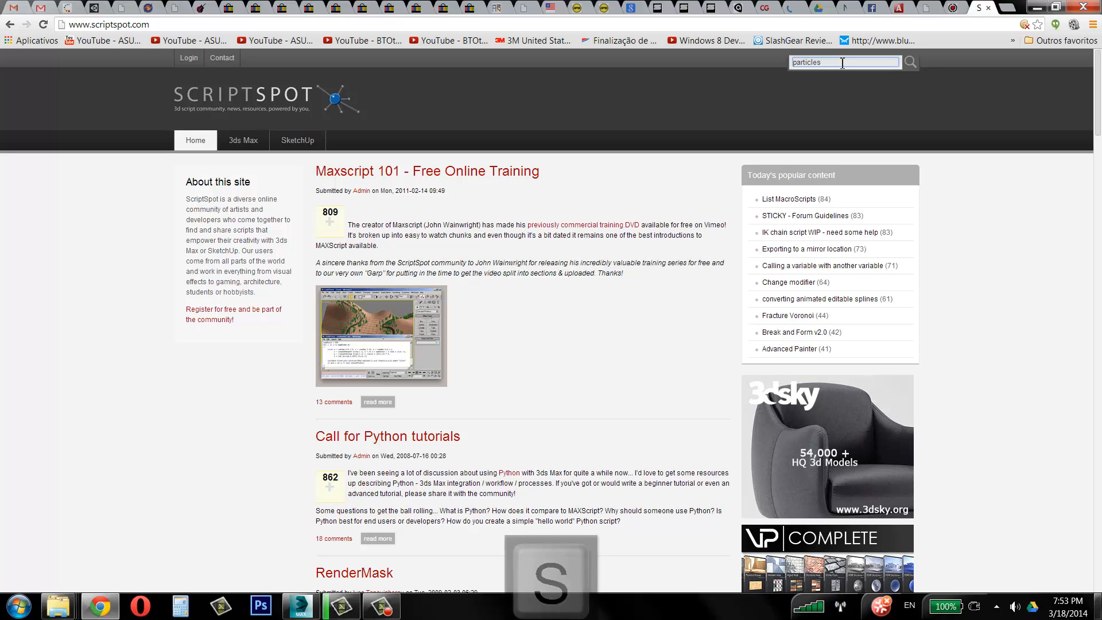
key("Return")
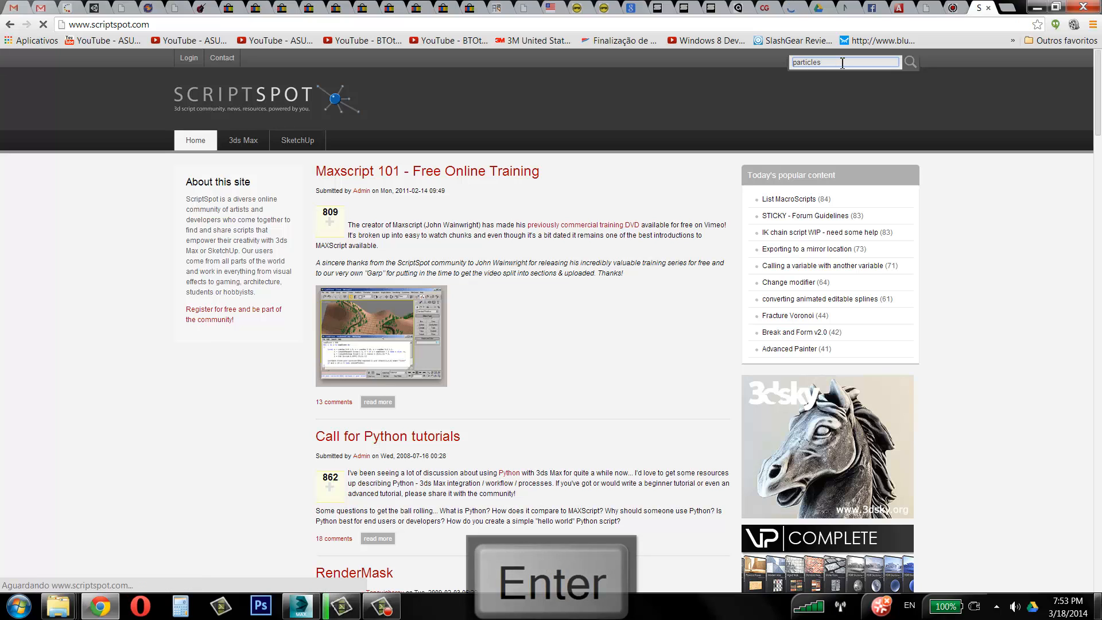
left_click(910, 62)
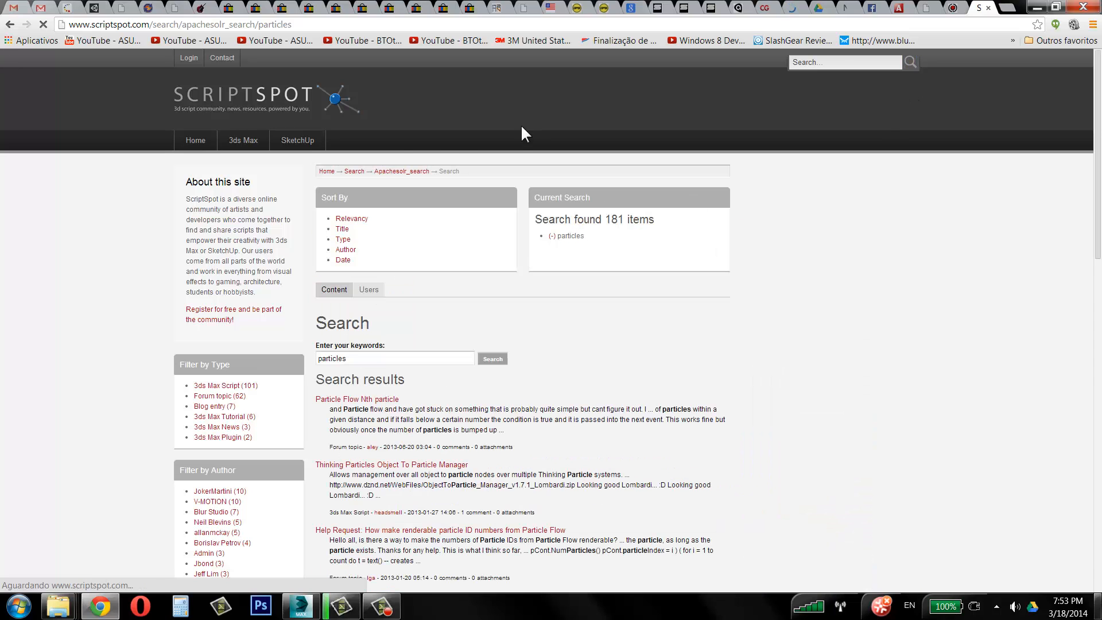
scroll(553, 275, "down", 3)
scroll(368, 228, "down", 1)
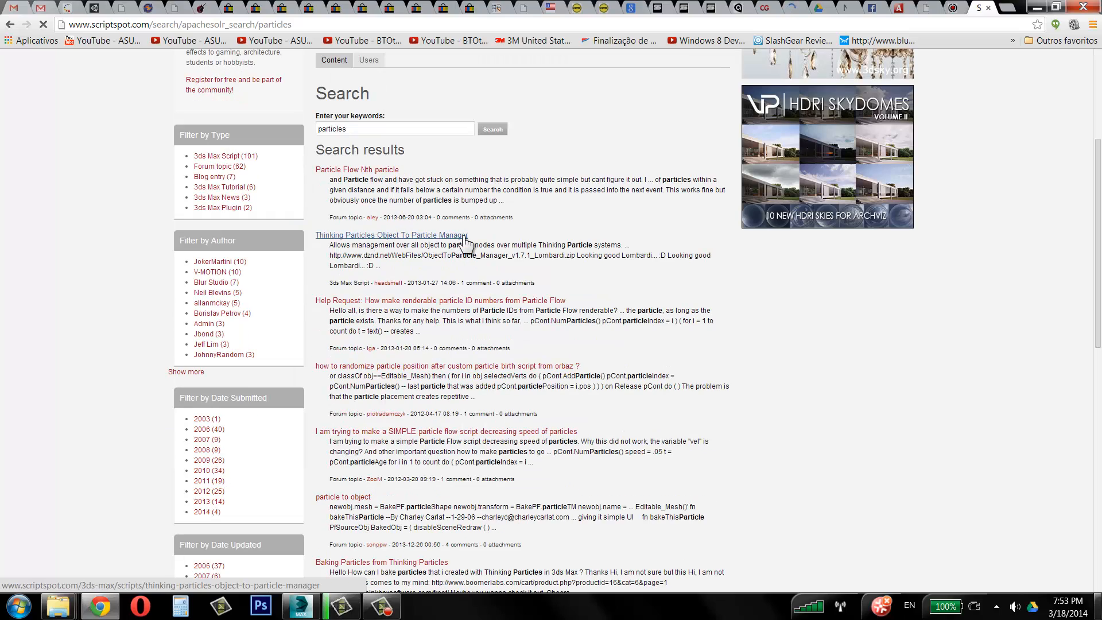
scroll(402, 244, "down", 2)
scroll(436, 410, "down", 8)
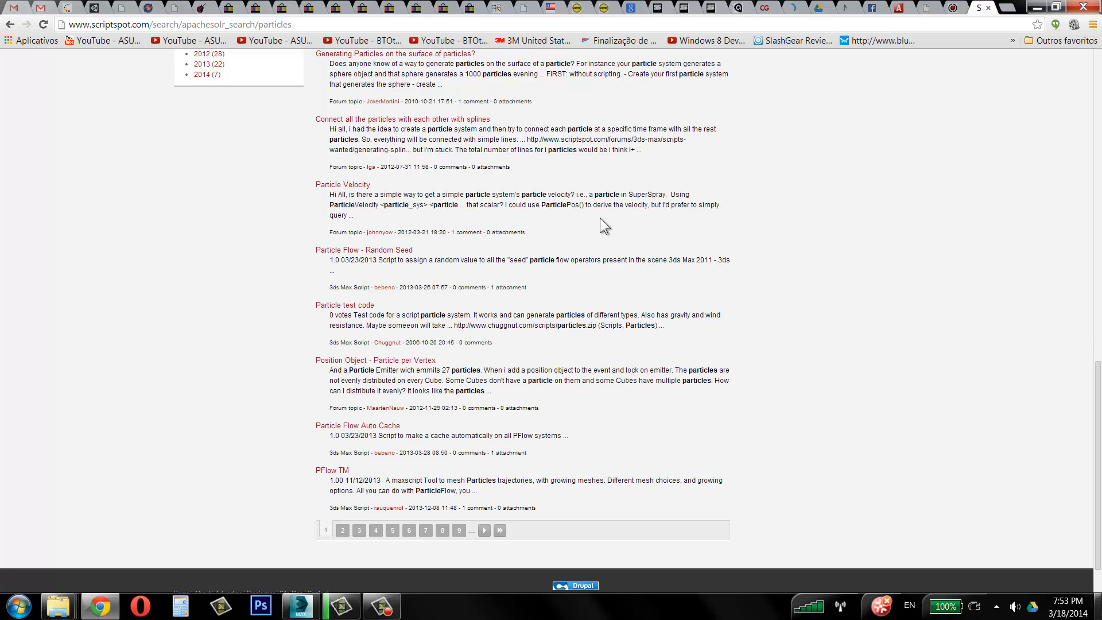
scroll(600, 218, "up", 15)
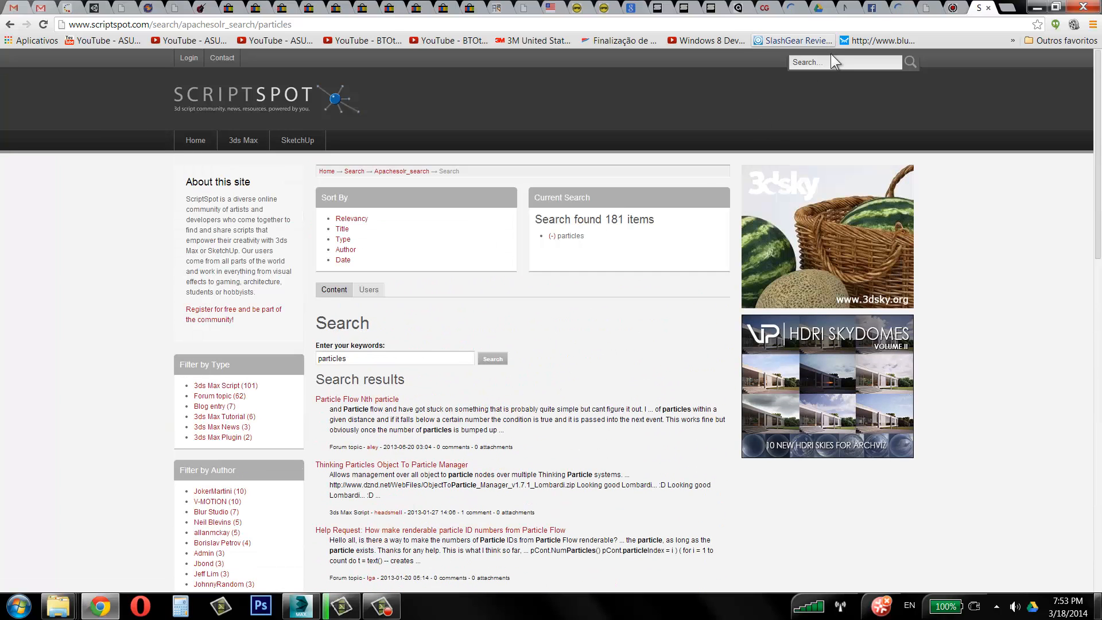
Try to search ScriptSpot for "blueprint" from the particles results page.
left_click(838, 62)
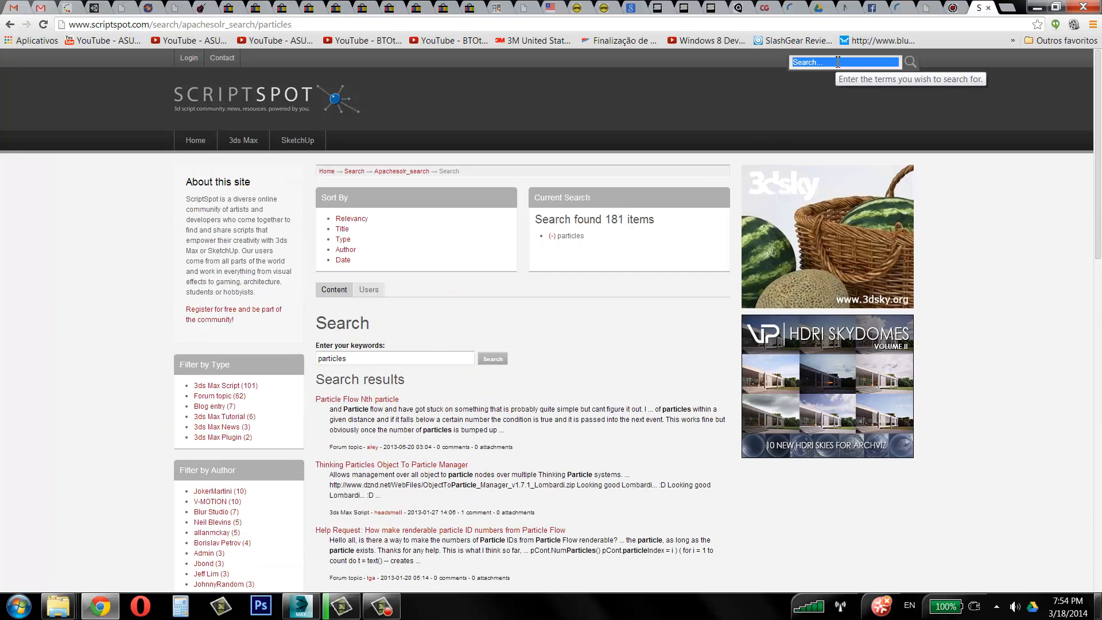
type("le")
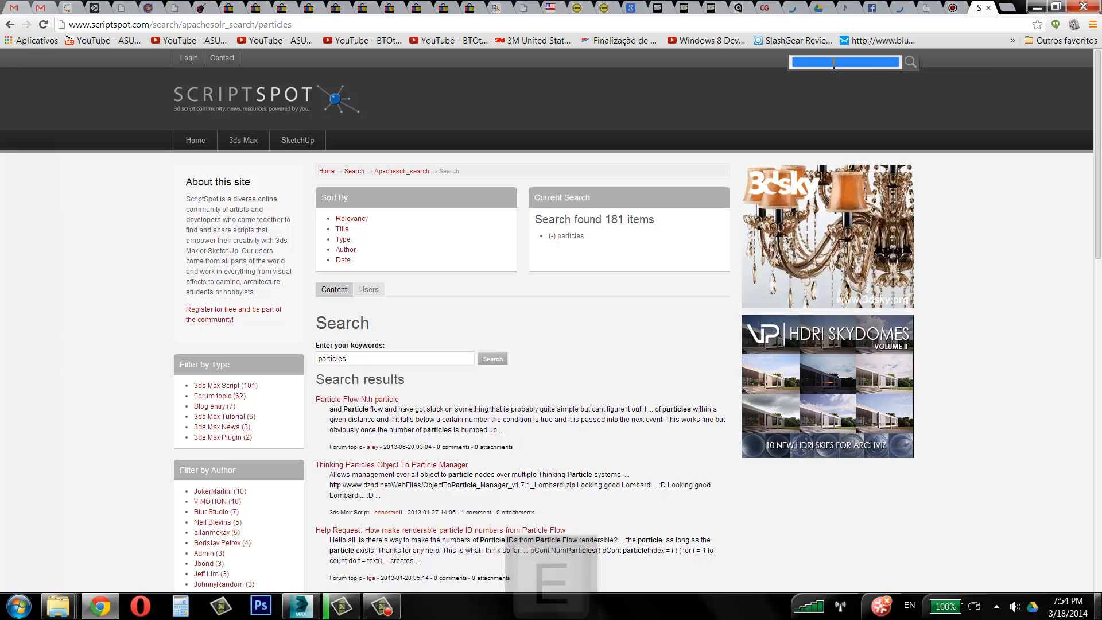
type("lue")
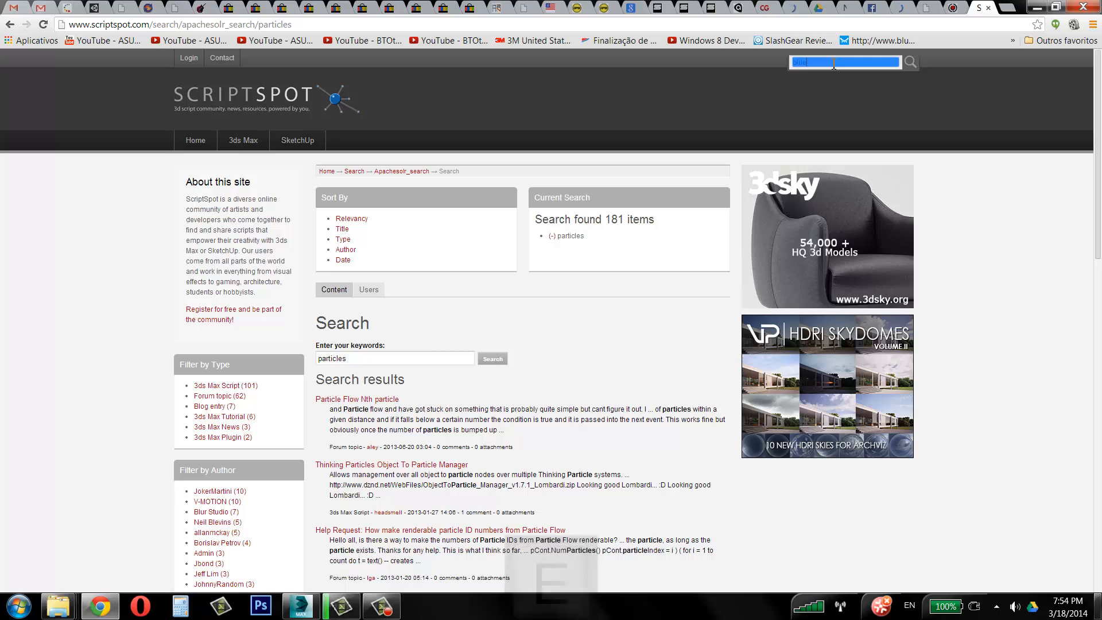
type("print")
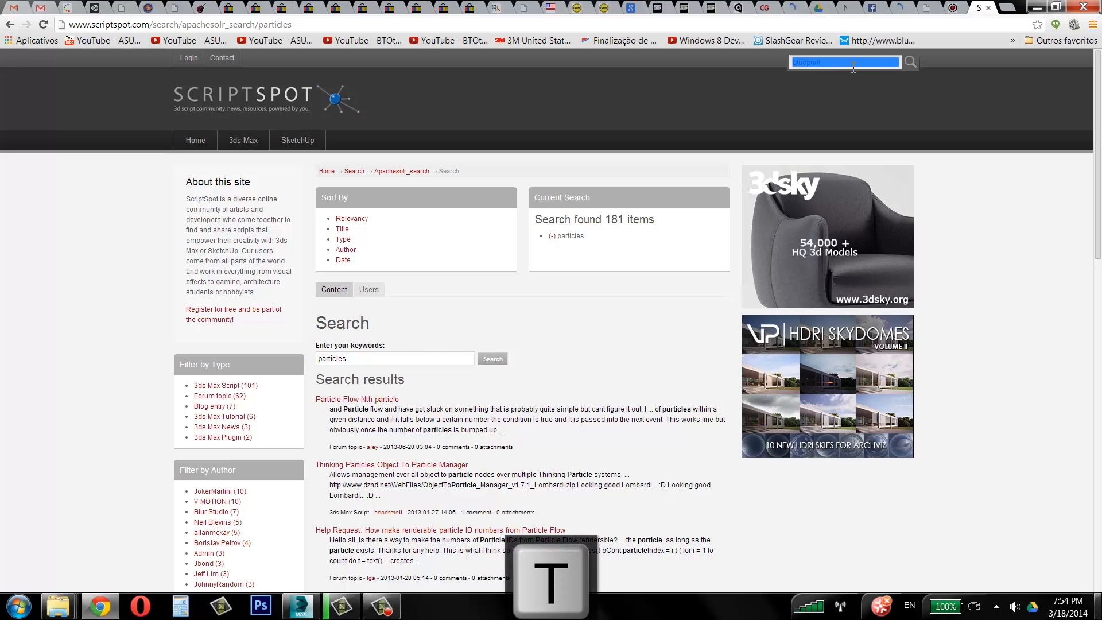
left_click(910, 63)
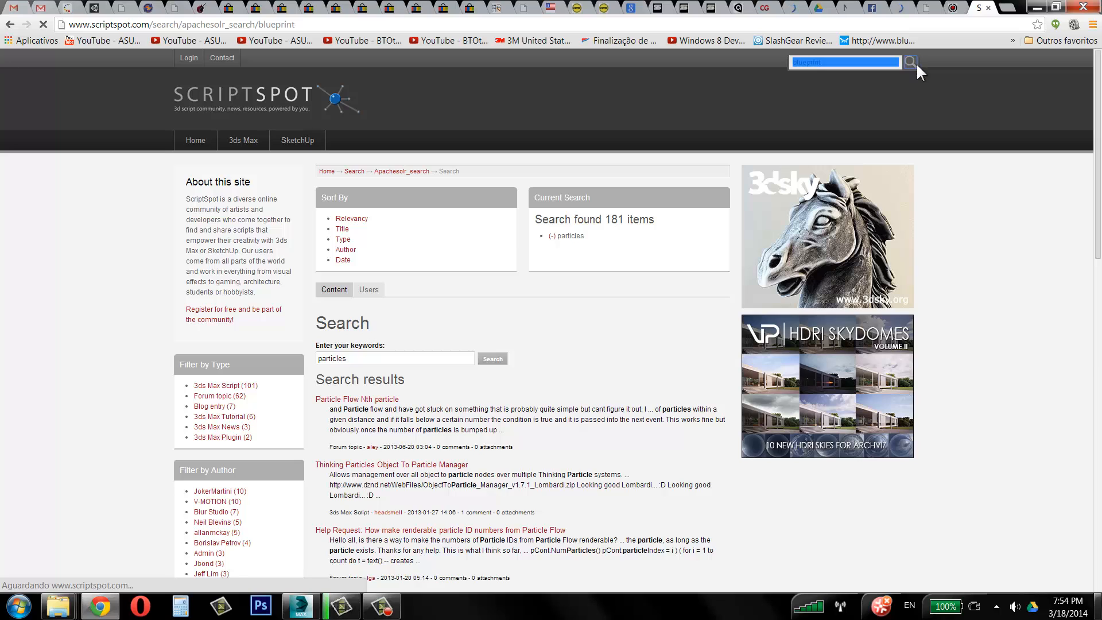
scroll(584, 280, "down", 2)
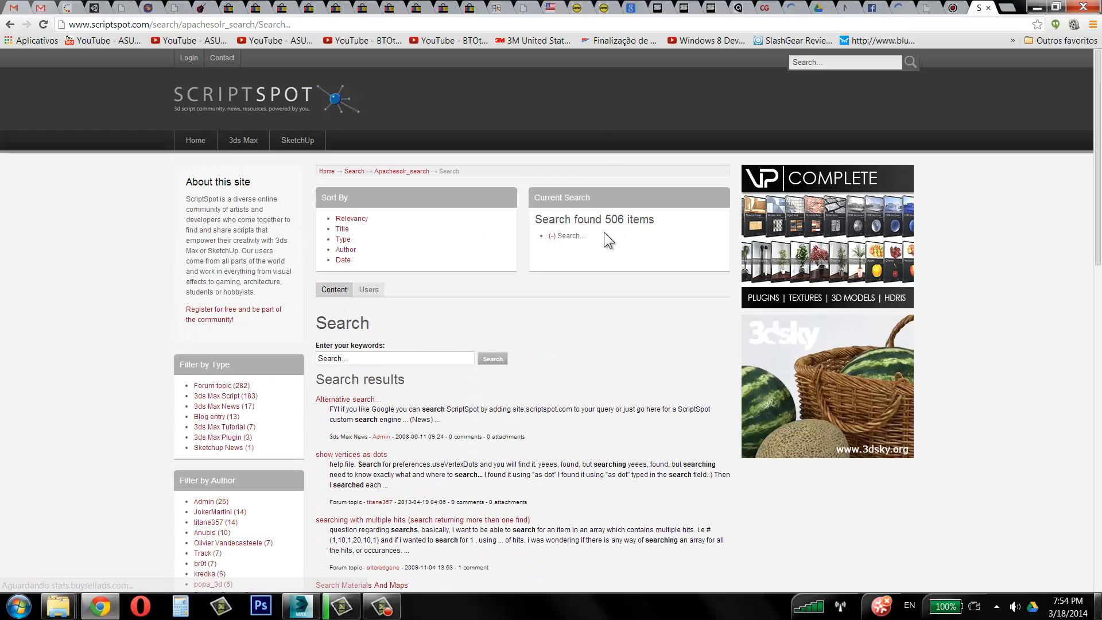
scroll(597, 253, "down", 2)
scroll(609, 238, "up", 2)
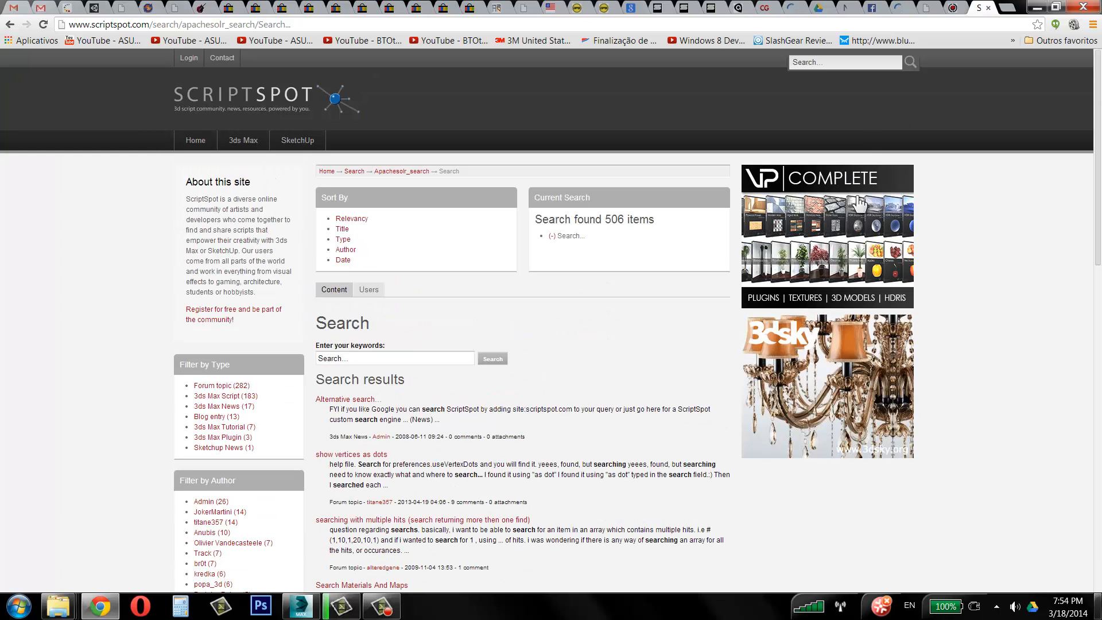
Search ScriptSpot again with the keyword "blueprint".
left_click(844, 60)
type("bl")
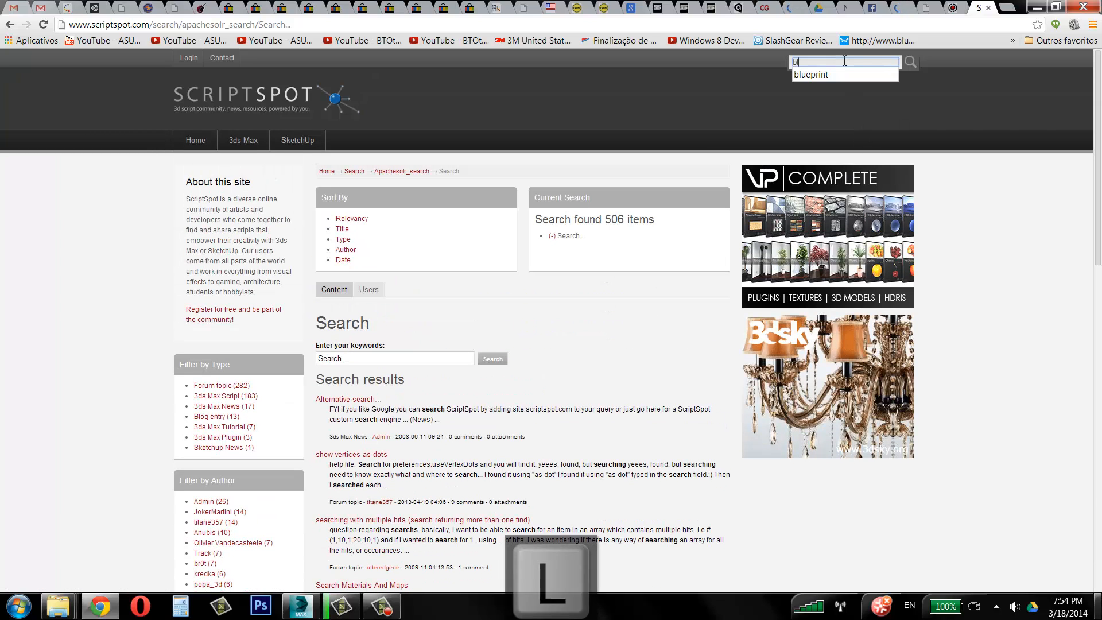
type("ueprint")
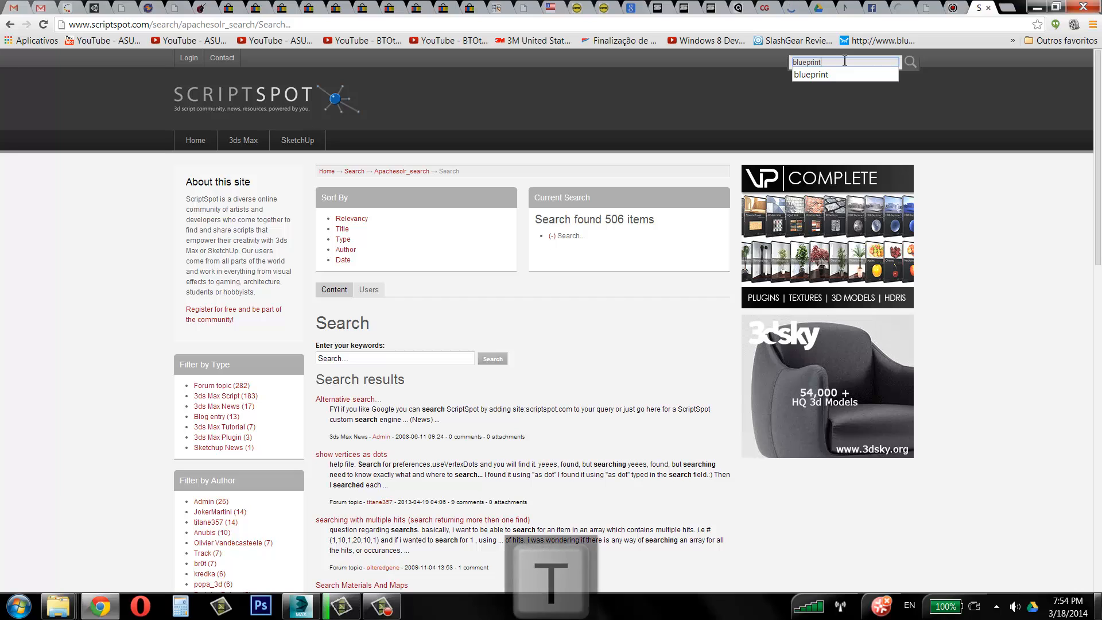
left_click(844, 76)
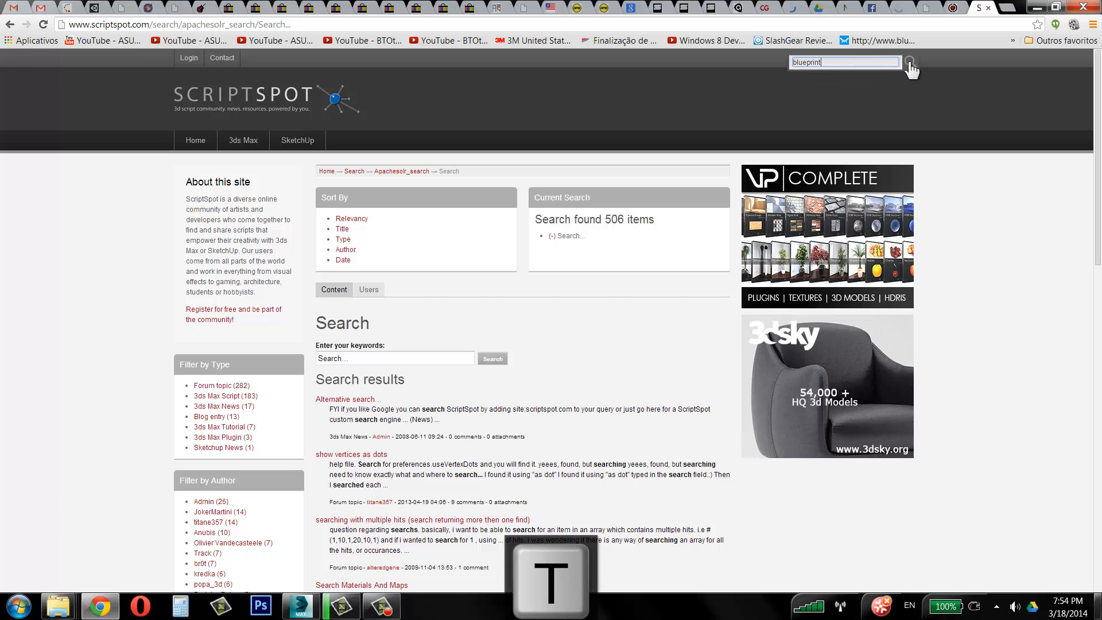
left_click(910, 63)
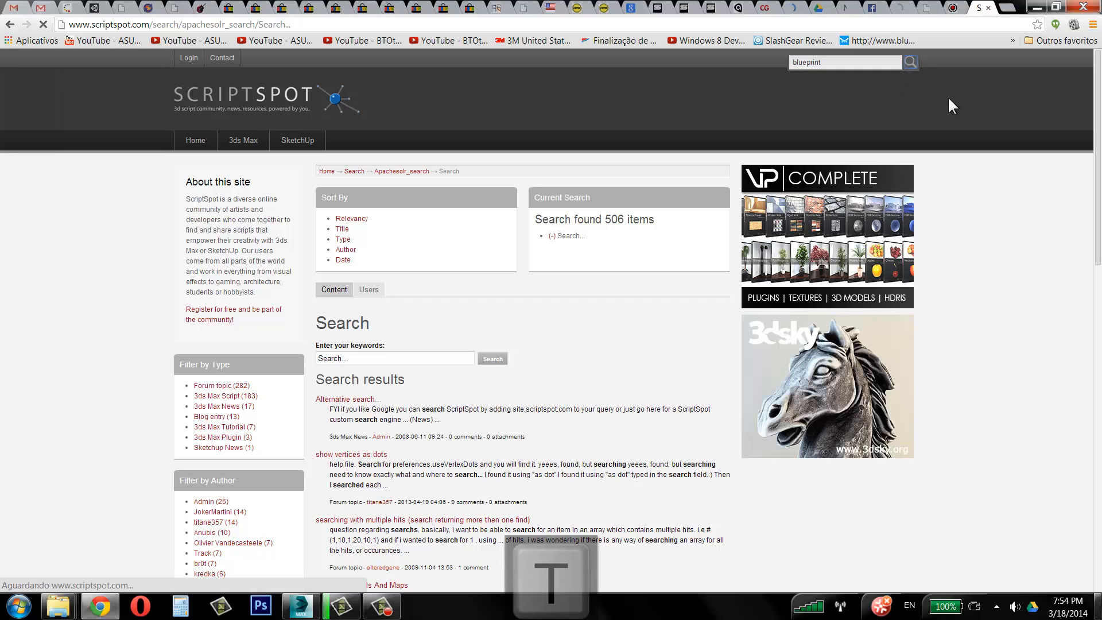
Look through the blueprint search results and open the page of the Blueprint Maker script.
scroll(534, 344, "down", 4)
scroll(554, 321, "up", 3)
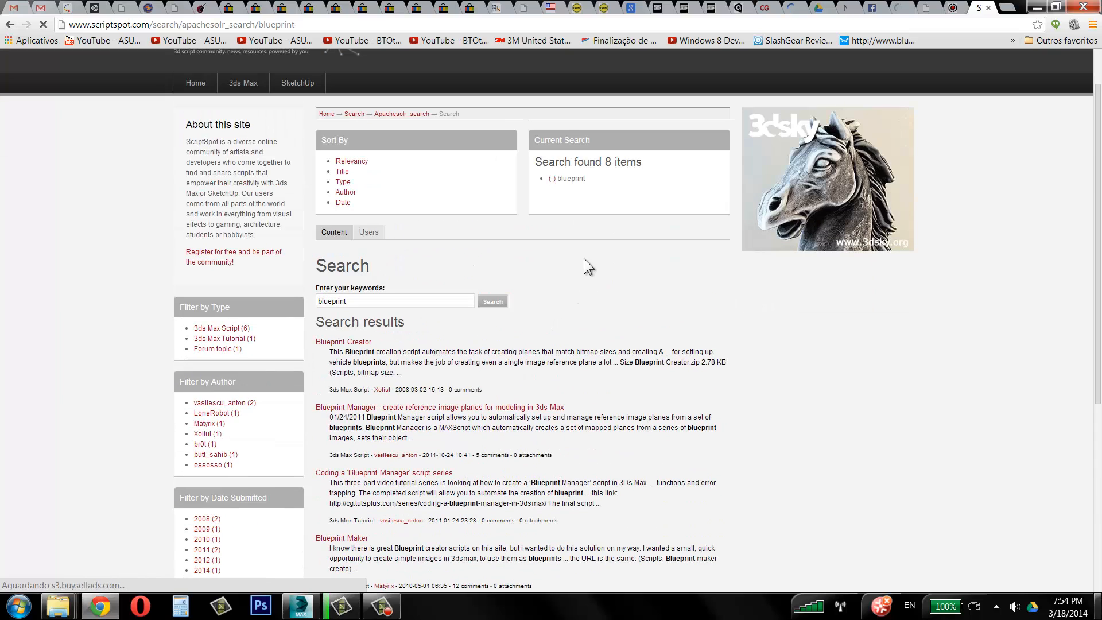
scroll(574, 183, "down", 3)
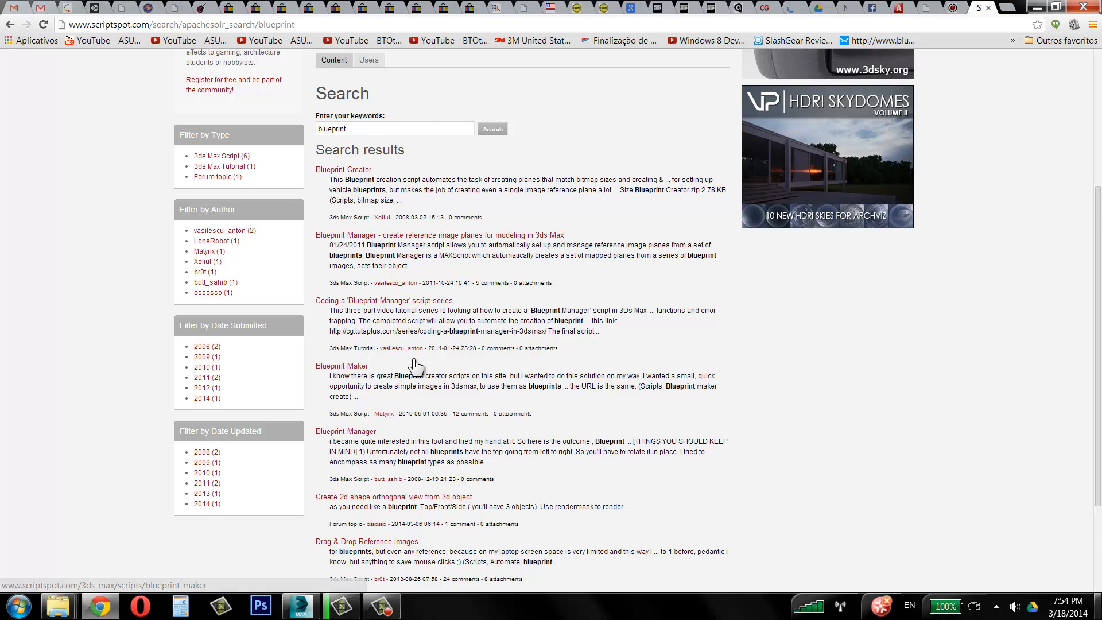
scroll(422, 367, "down", 1)
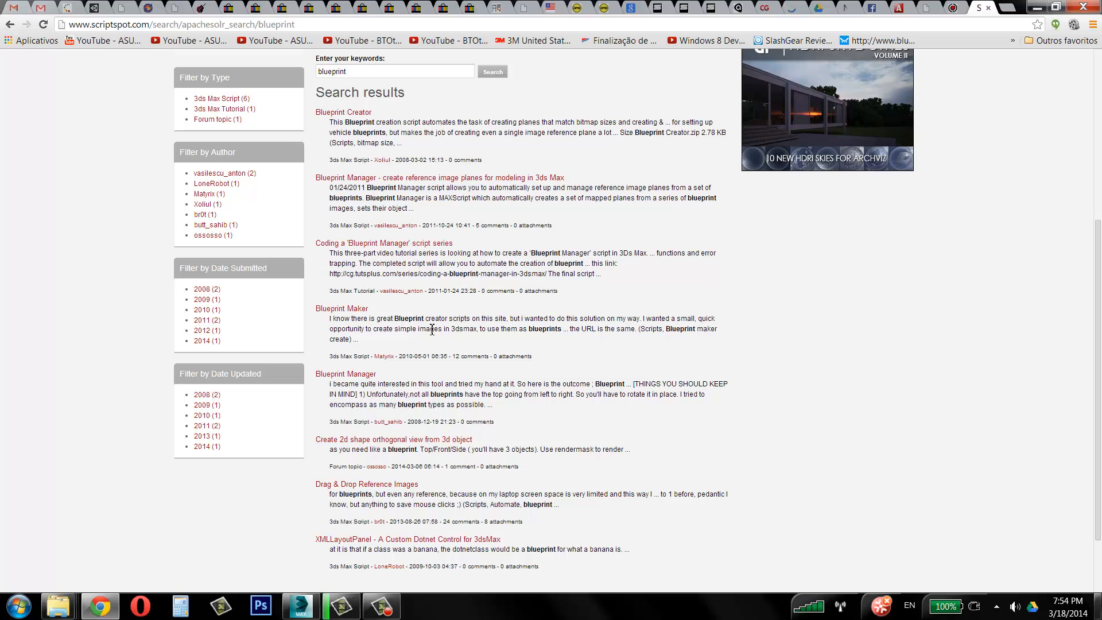
left_click(359, 309)
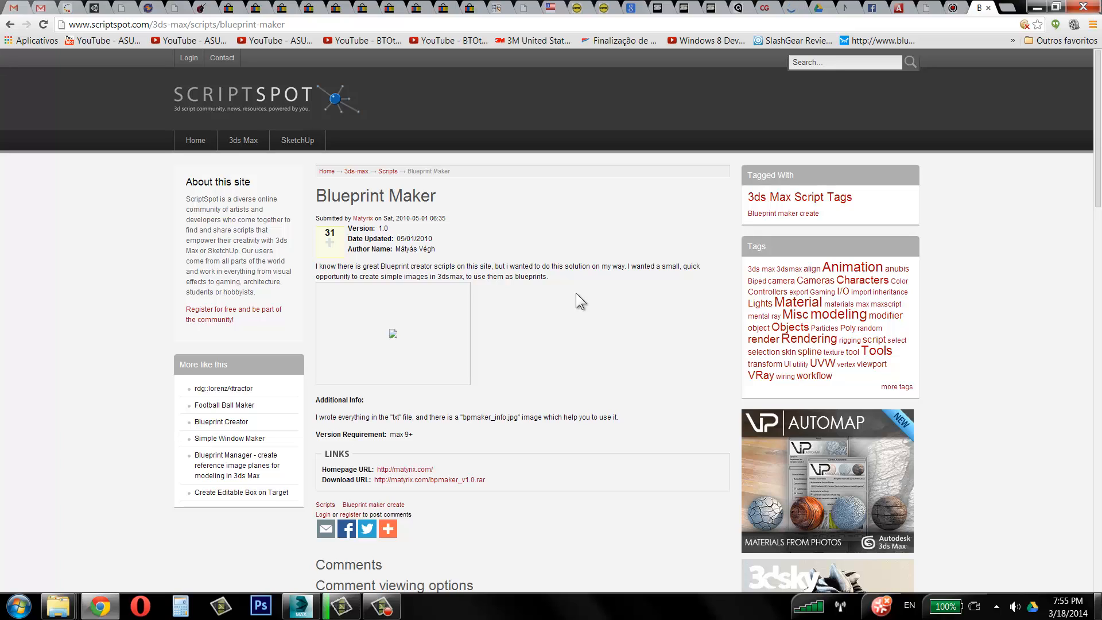
Return to the ScriptSpot home page and browse its featured scripts down to ProSequencer.
left_click(285, 94)
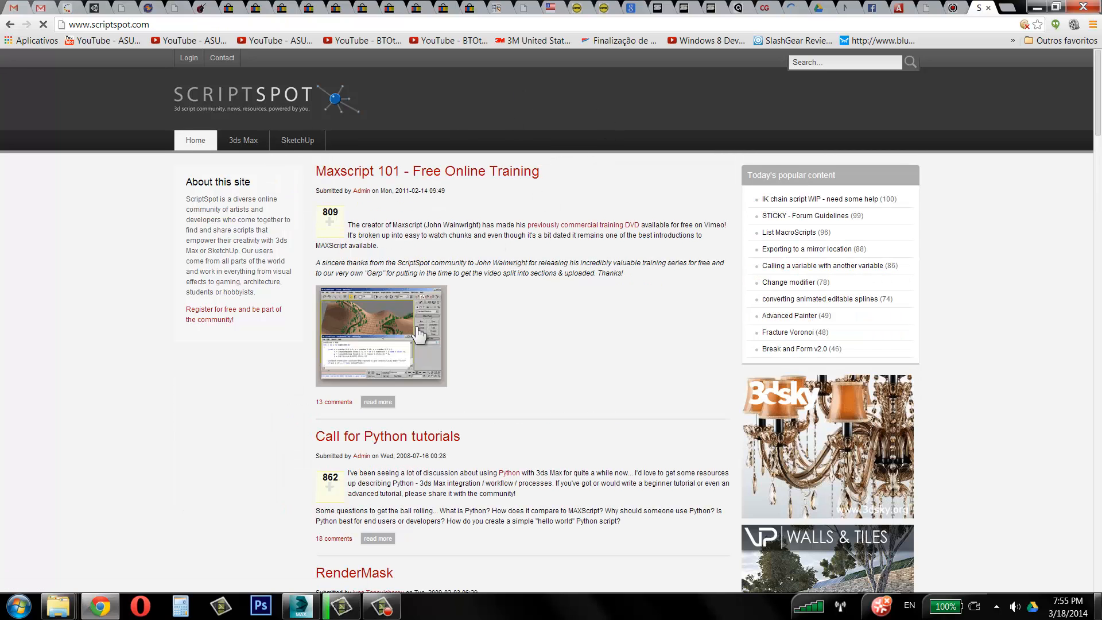
scroll(517, 269, "down", 11)
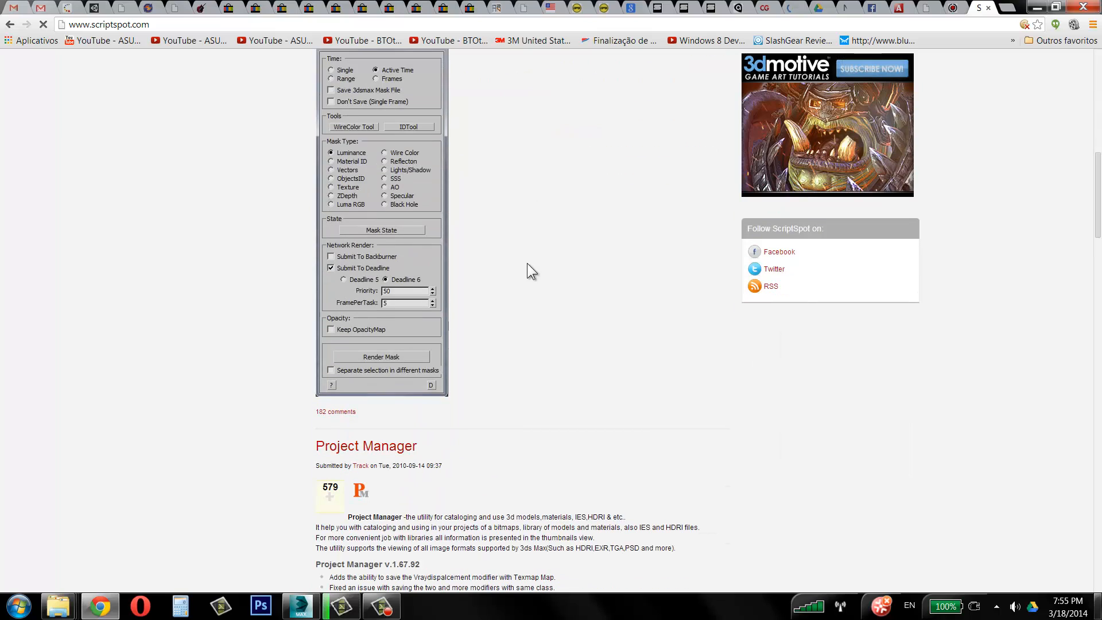
scroll(531, 281, "down", 8)
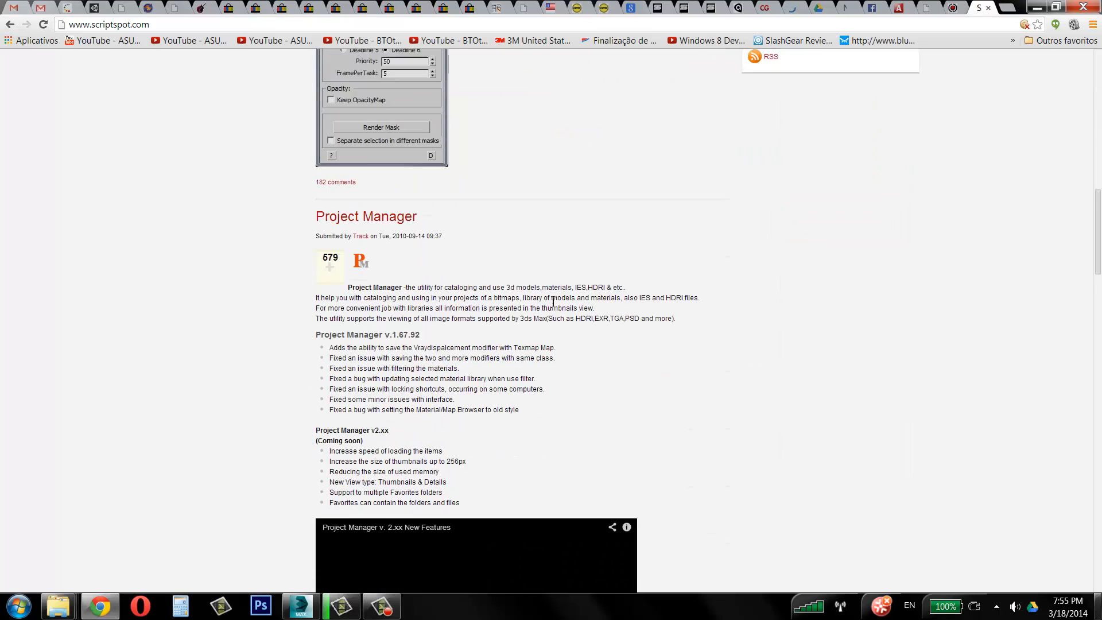
scroll(681, 274, "down", 8)
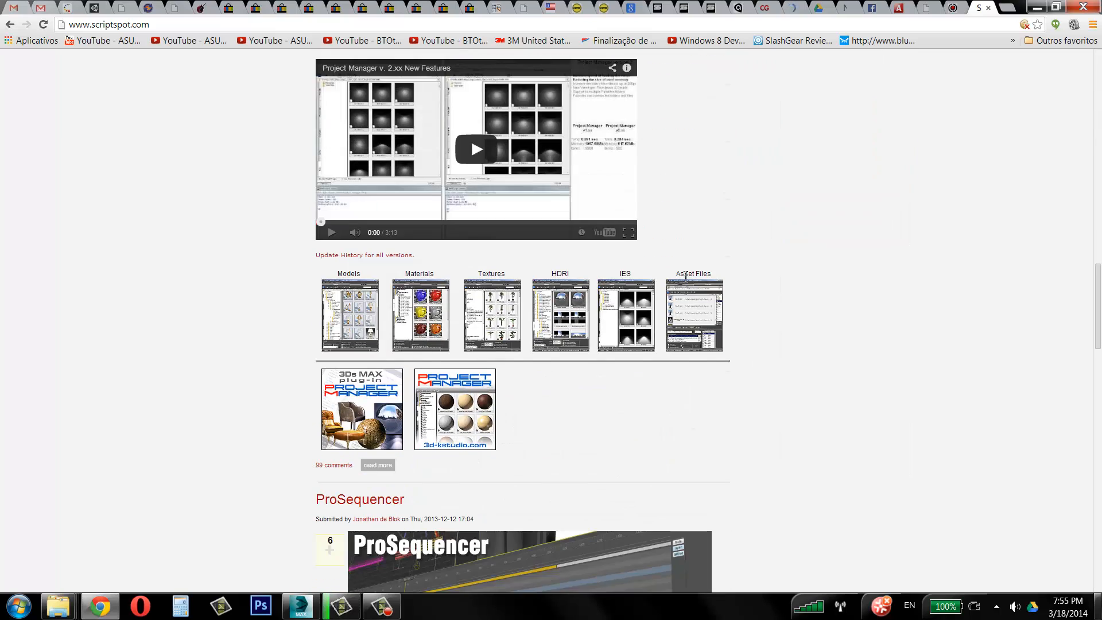
Browse the remaining featured scripts on the ScriptSpot home page, from ProSequencer down to the end of the page.
scroll(682, 284, "down", 2)
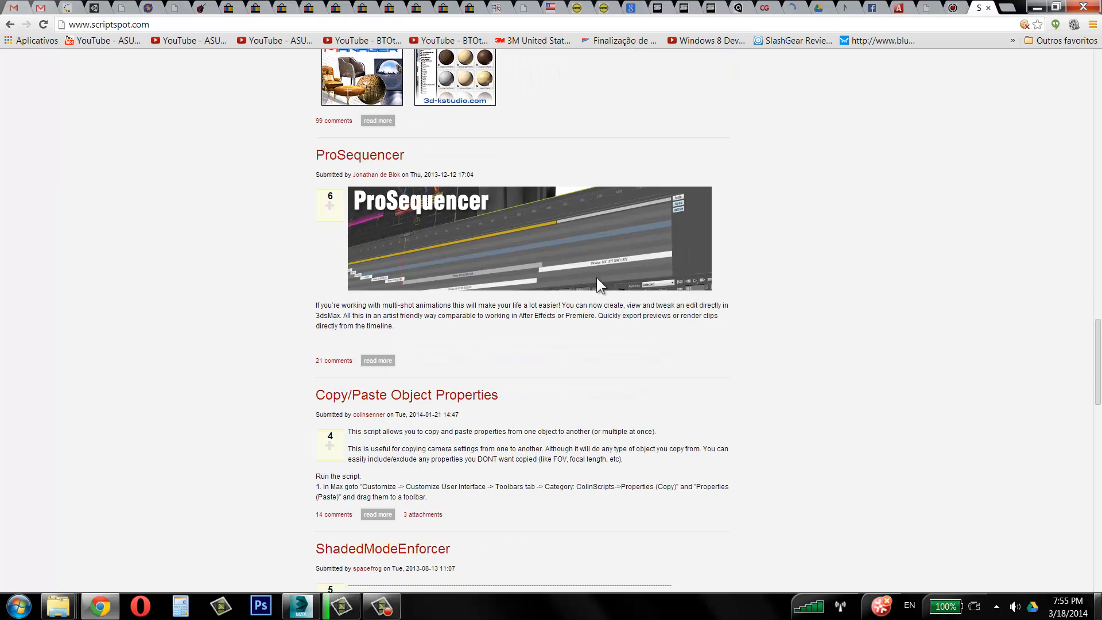
scroll(596, 282, "down", 11)
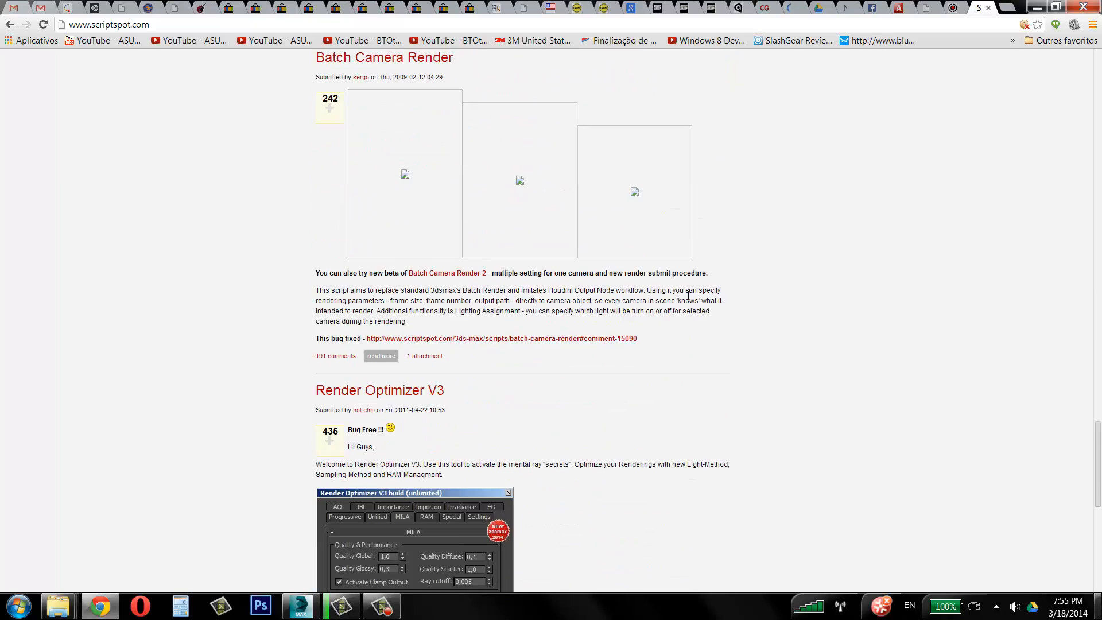
scroll(678, 301, "down", 3)
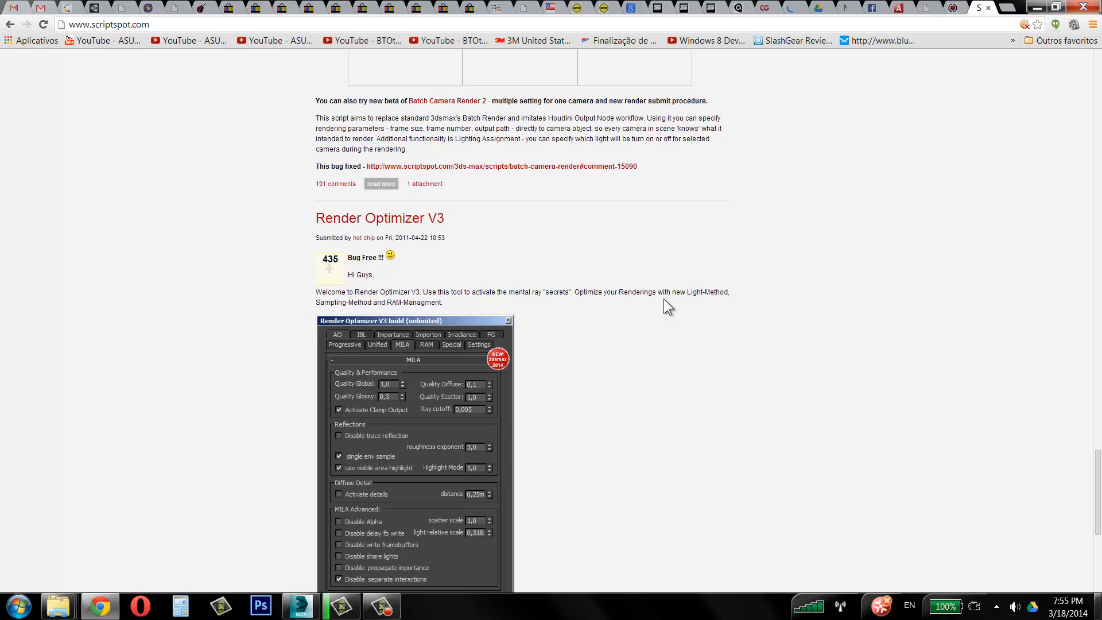
scroll(674, 284, "down", 6)
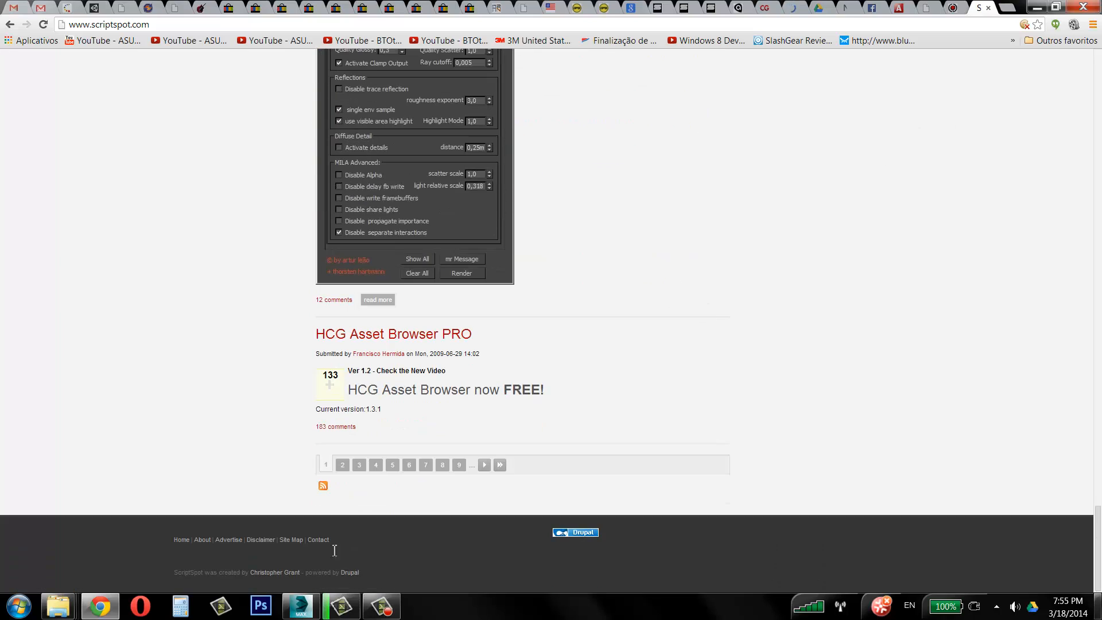
Switch back to 3ds Max and minimise the Blueprint Manager window to clear the view of the reference planes.
left_click(301, 606)
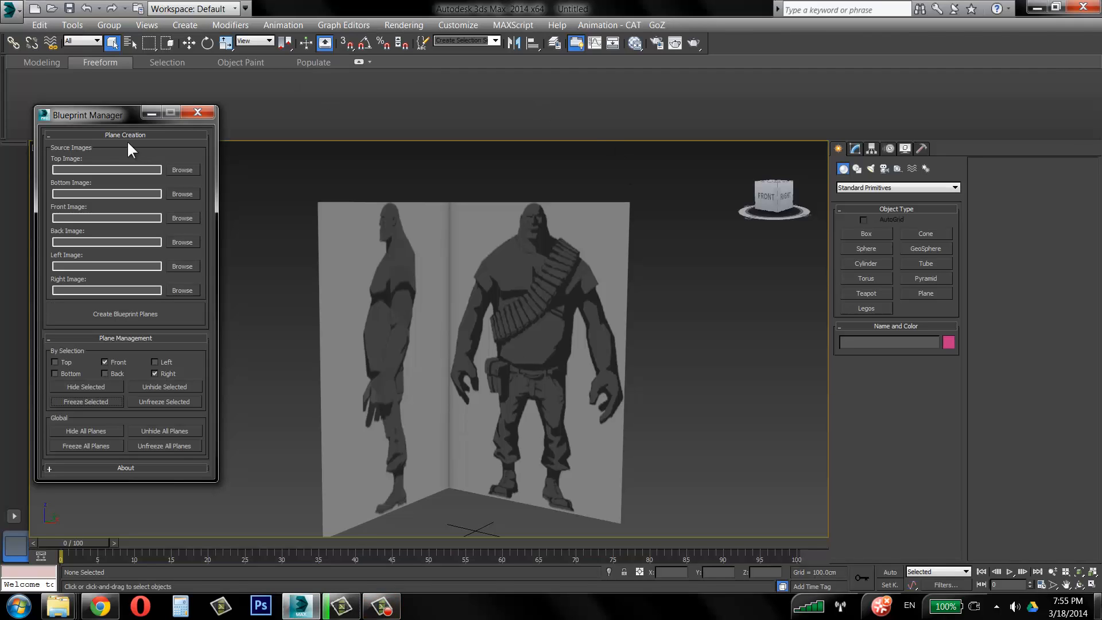
left_click_drag(105, 118, 100, 158)
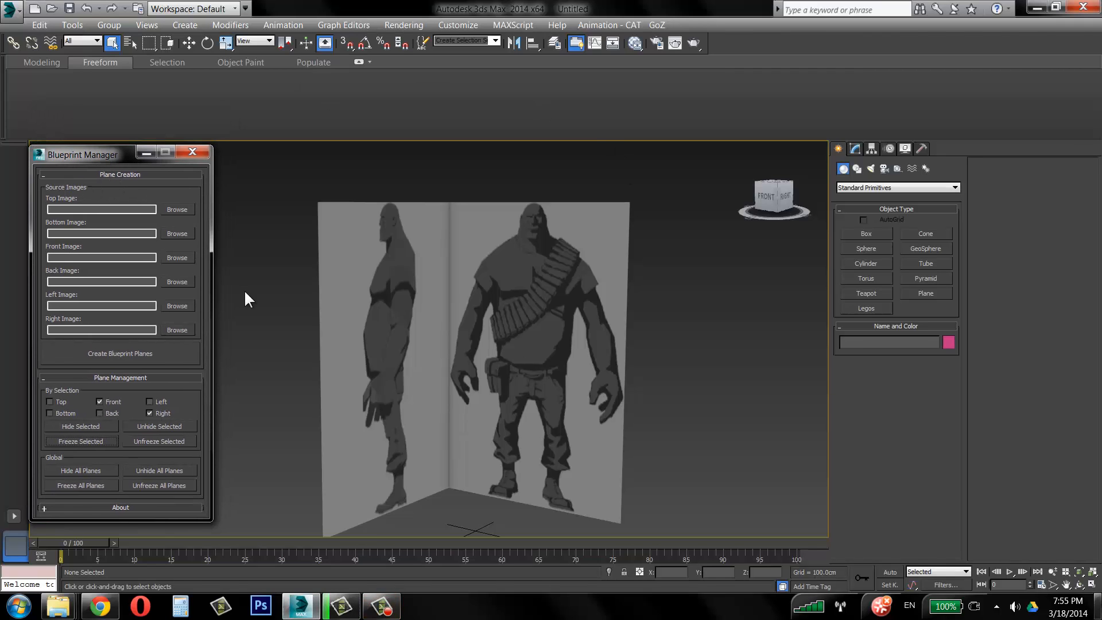
left_click(381, 606)
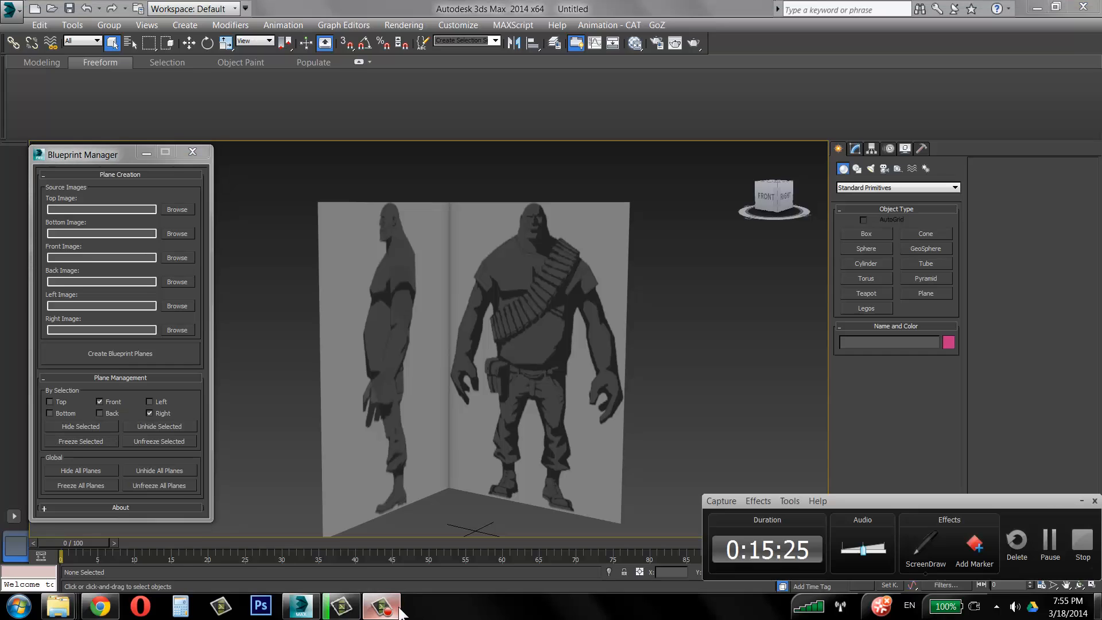
left_click(1050, 545)
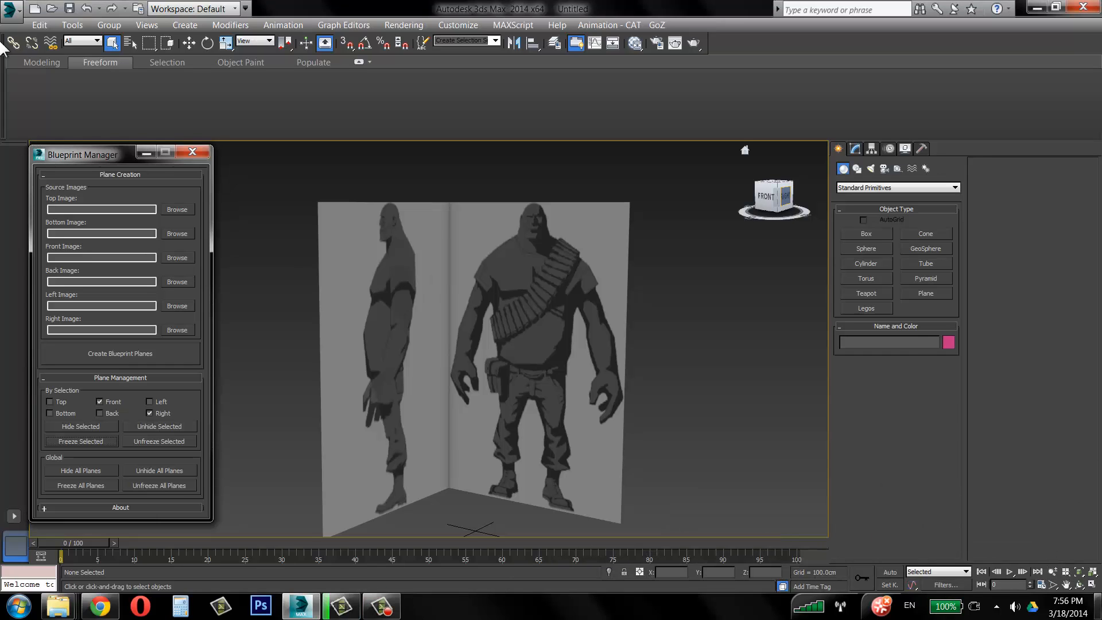
left_click(146, 152)
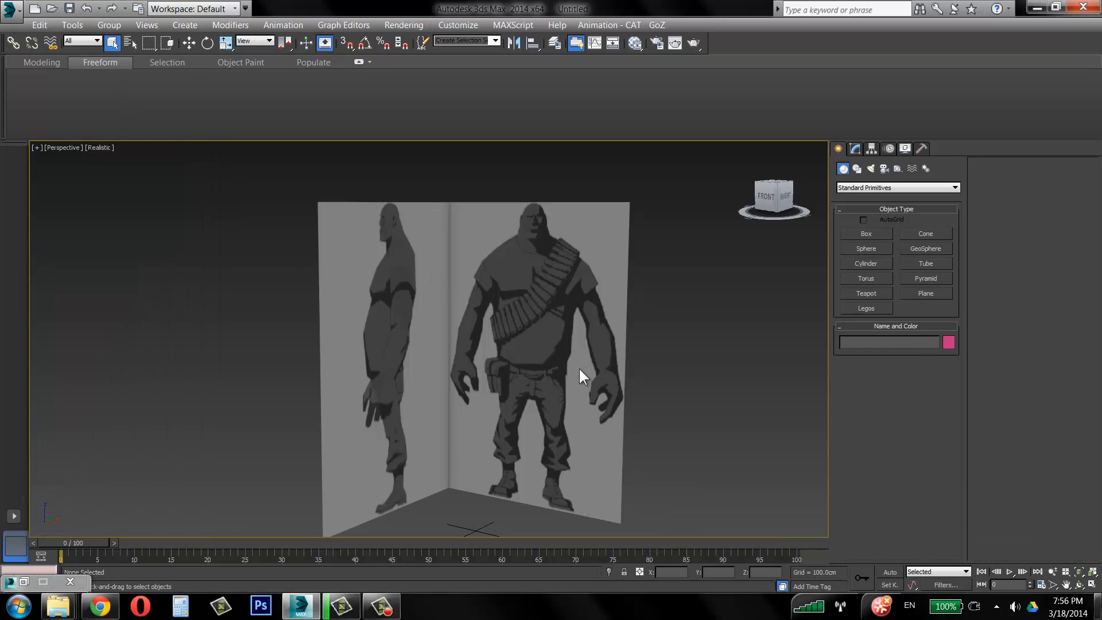
Show the four-viewport layout and frame the reference plane outlines in the Left and Front viewports.
key("alt+w")
left_click(224, 391)
scroll(224, 391, "down", 5)
middle_click_drag(224, 393, 256, 433)
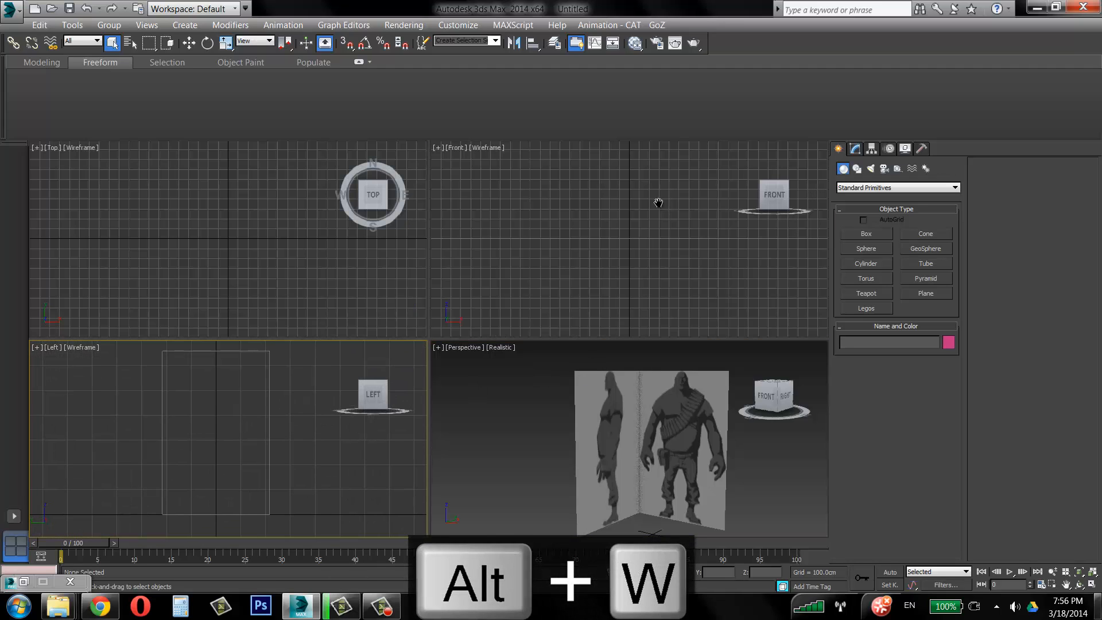
left_click(645, 249)
scroll(645, 249, "up", 5)
scroll(645, 255, "down", 5)
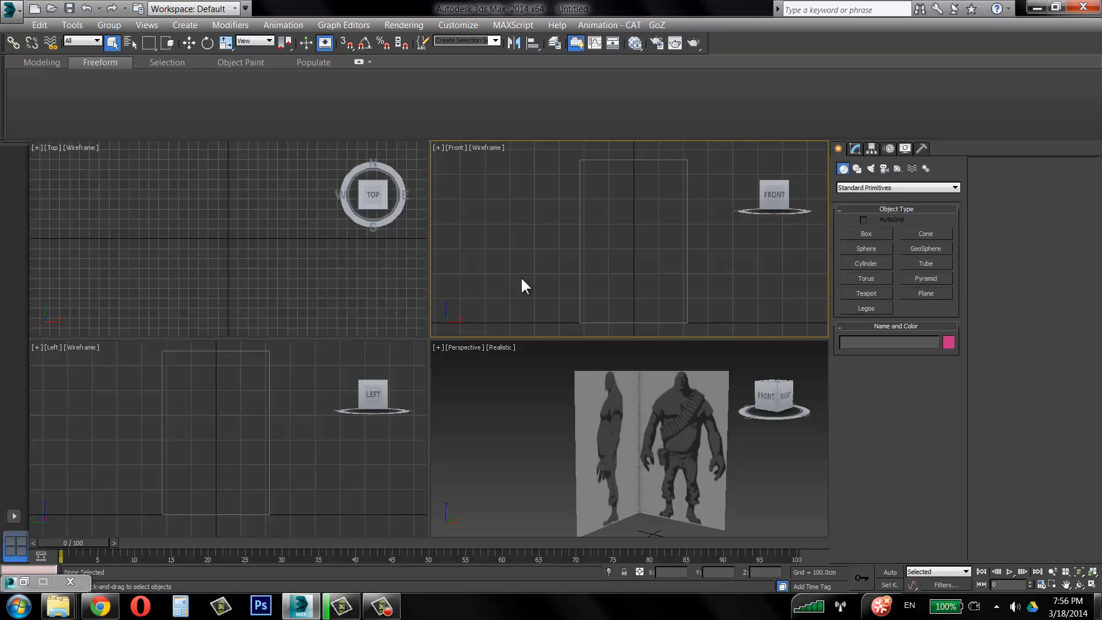
Open the Windows Magnifier and enlarge the screen to 200%.
left_click(19, 606)
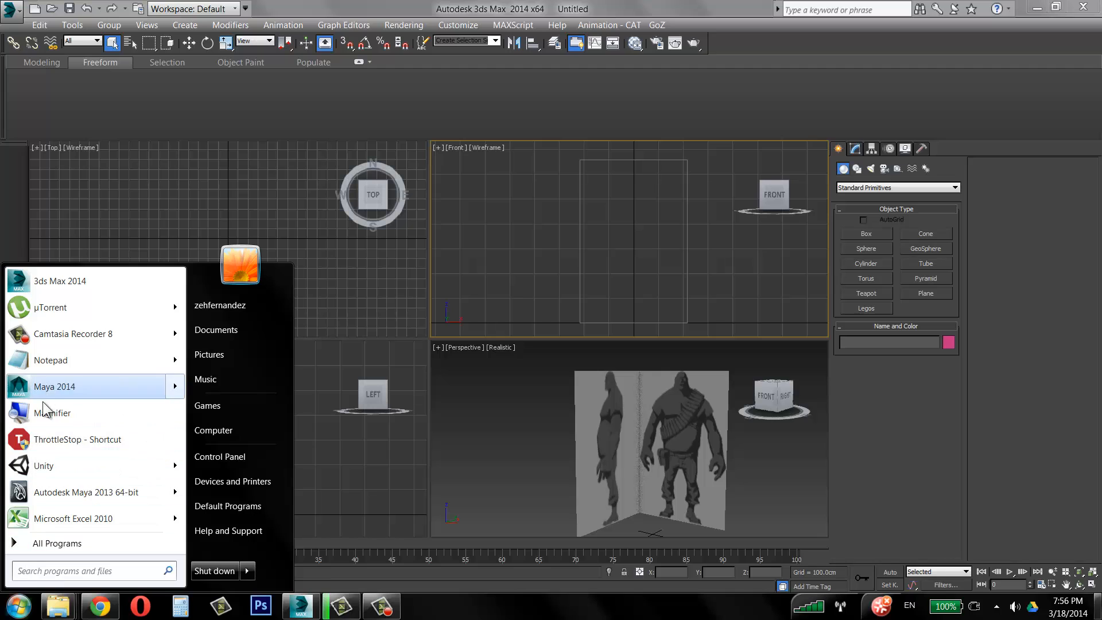
key("super+u")
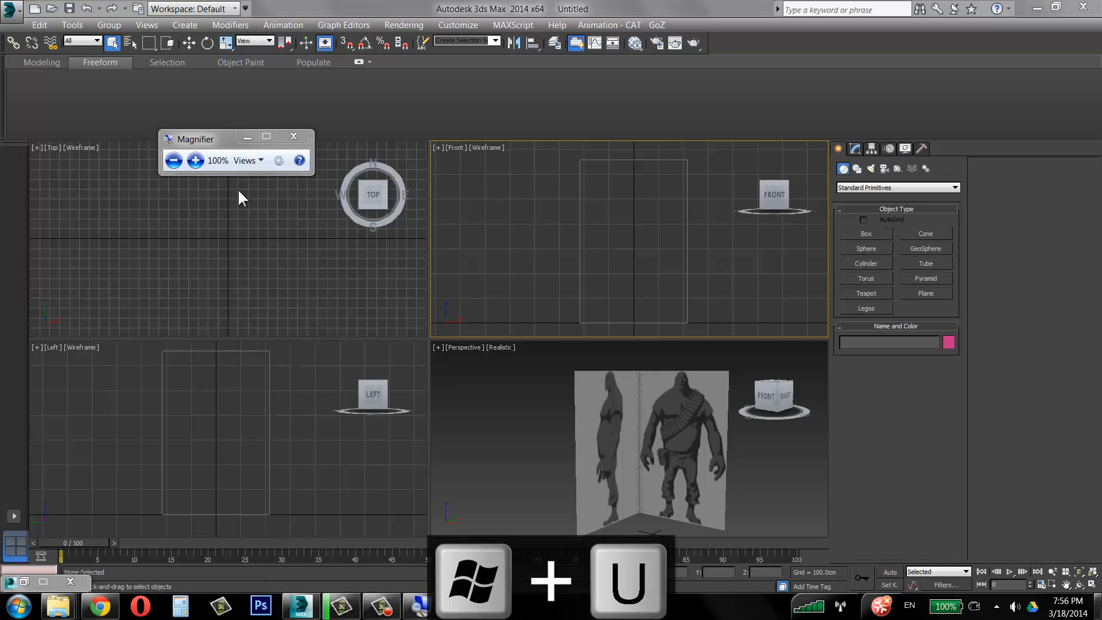
left_click(195, 160)
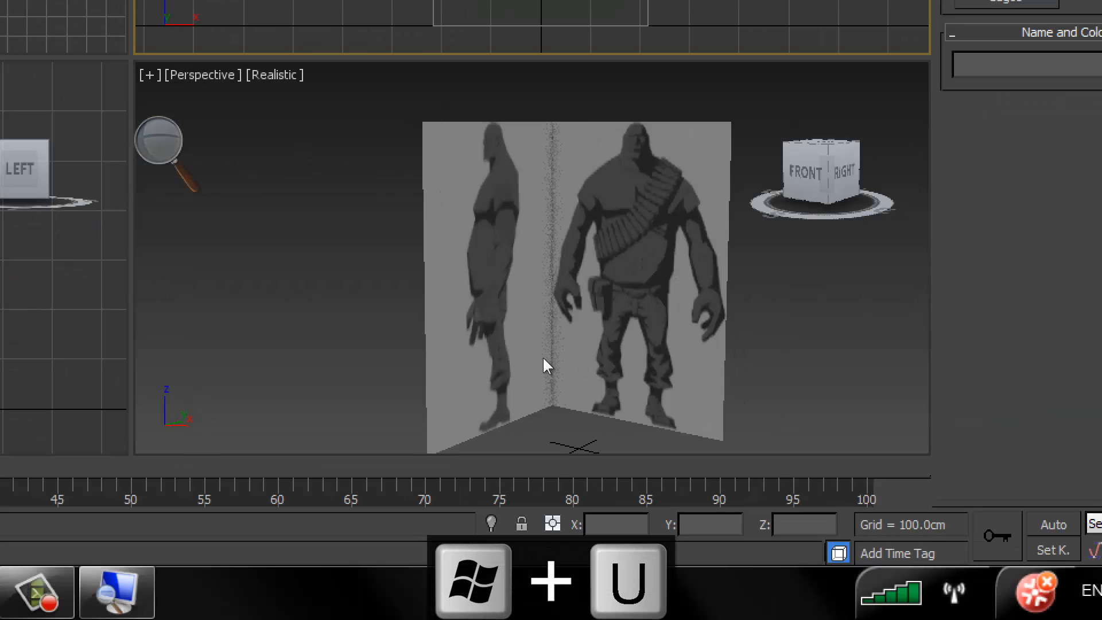
Change the Perspective viewport's display mode from Realistic to Shaded and review the other available display modes.
left_click(500, 355)
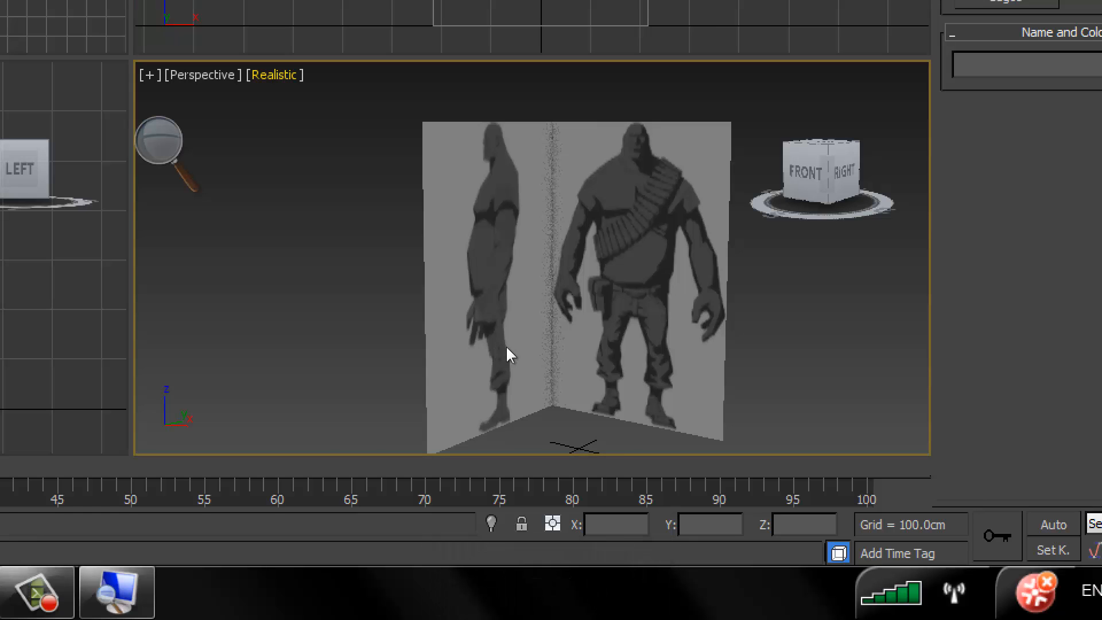
key("Down")
key("Return")
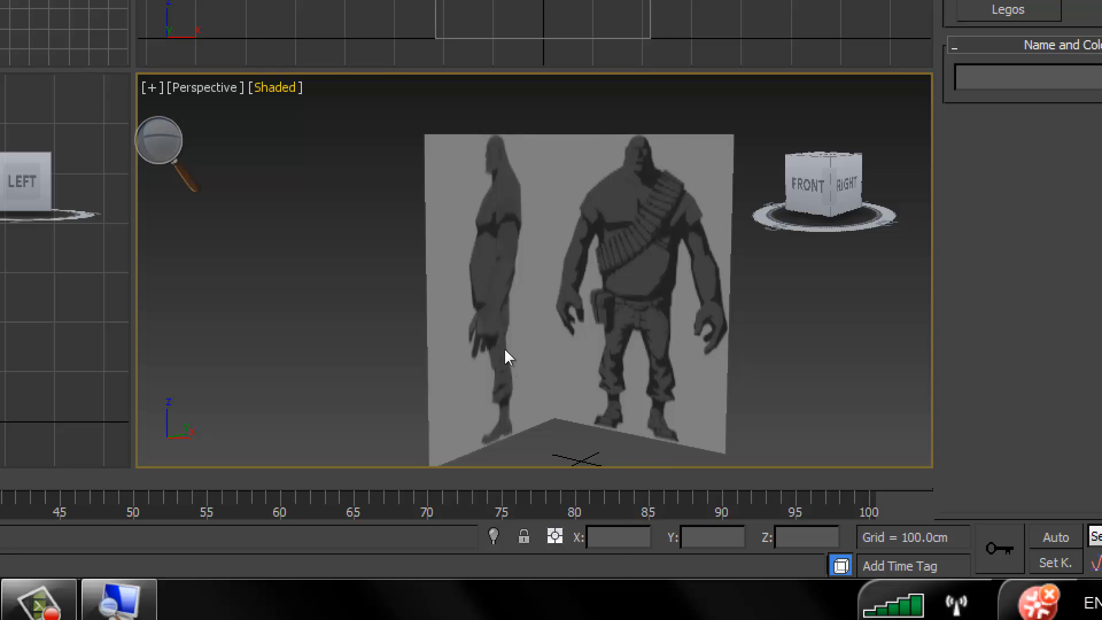
left_click(505, 348)
left_click(500, 346)
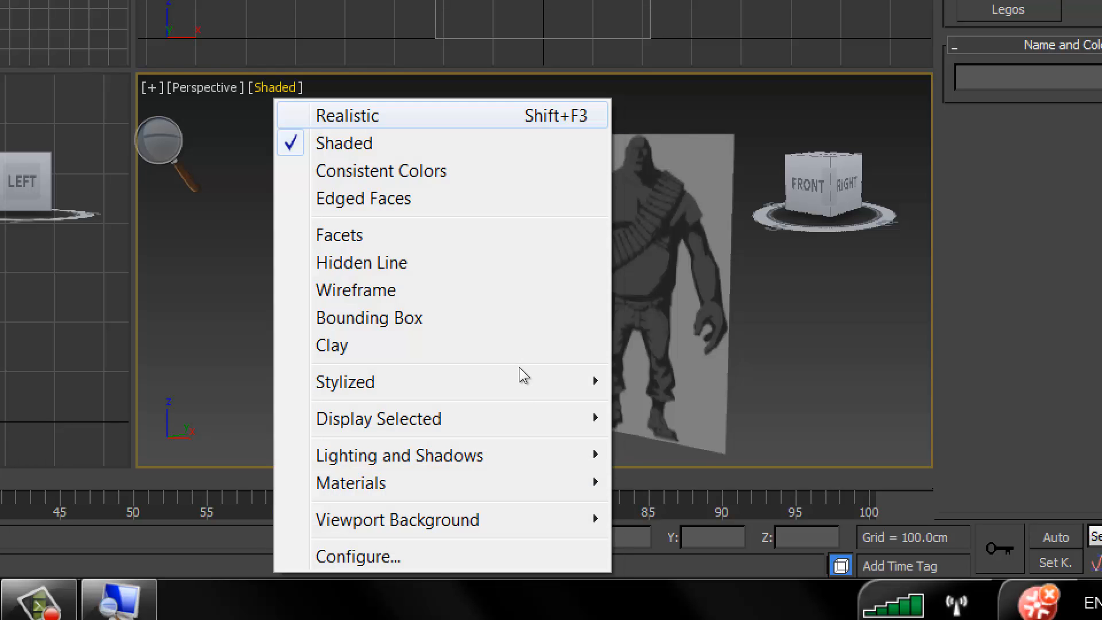
left_click(682, 430)
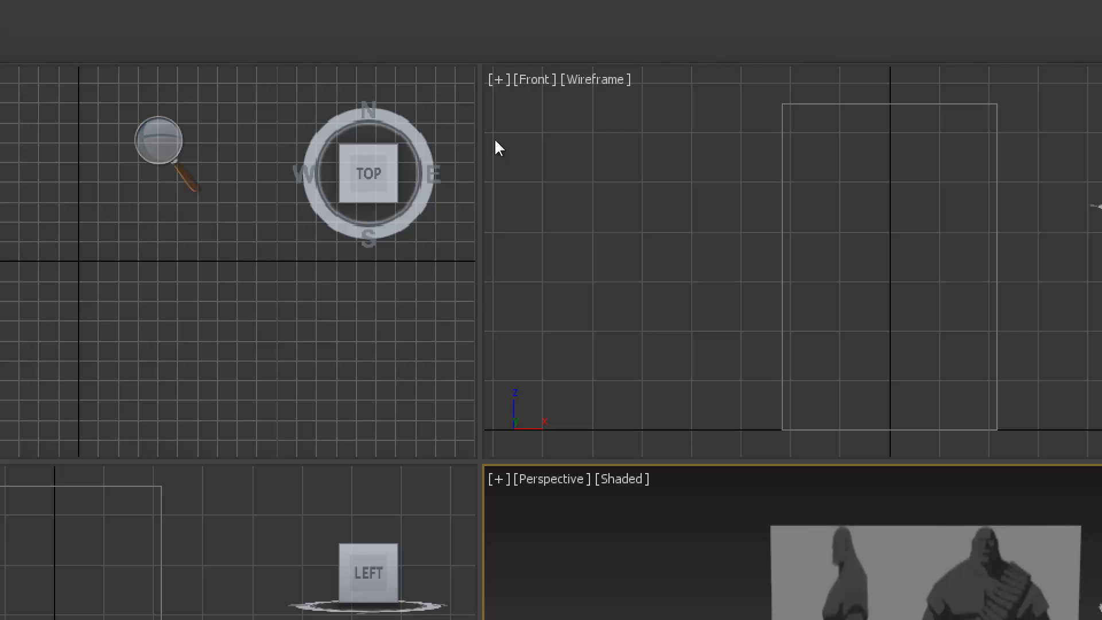
Set the Front and Left viewports to Shaded display and look for the side image in the Left view.
left_click(612, 81)
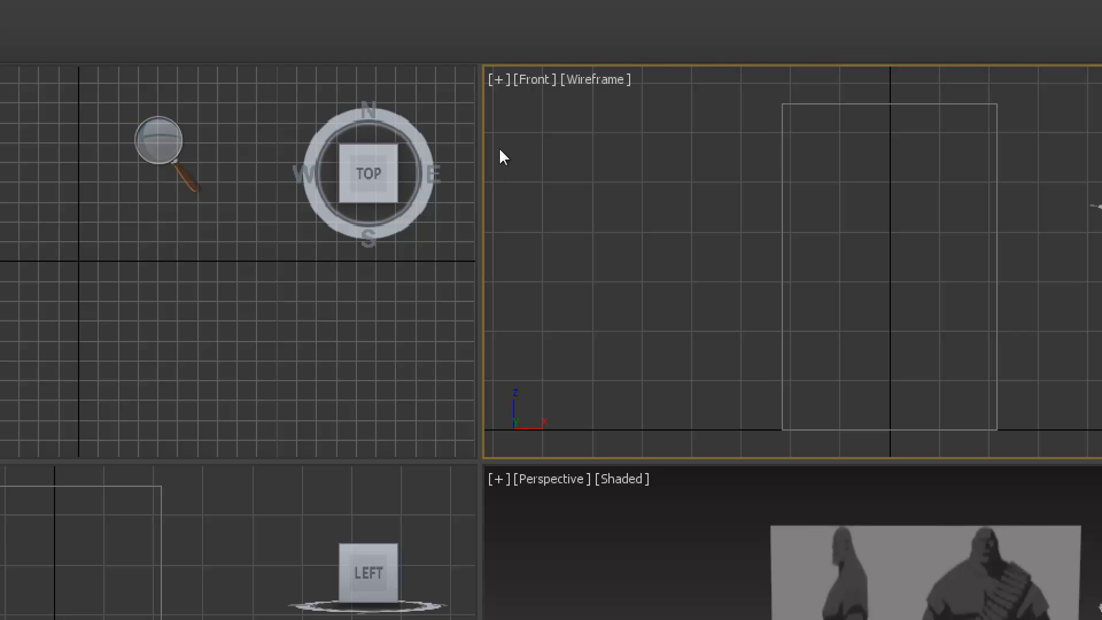
left_click(677, 134)
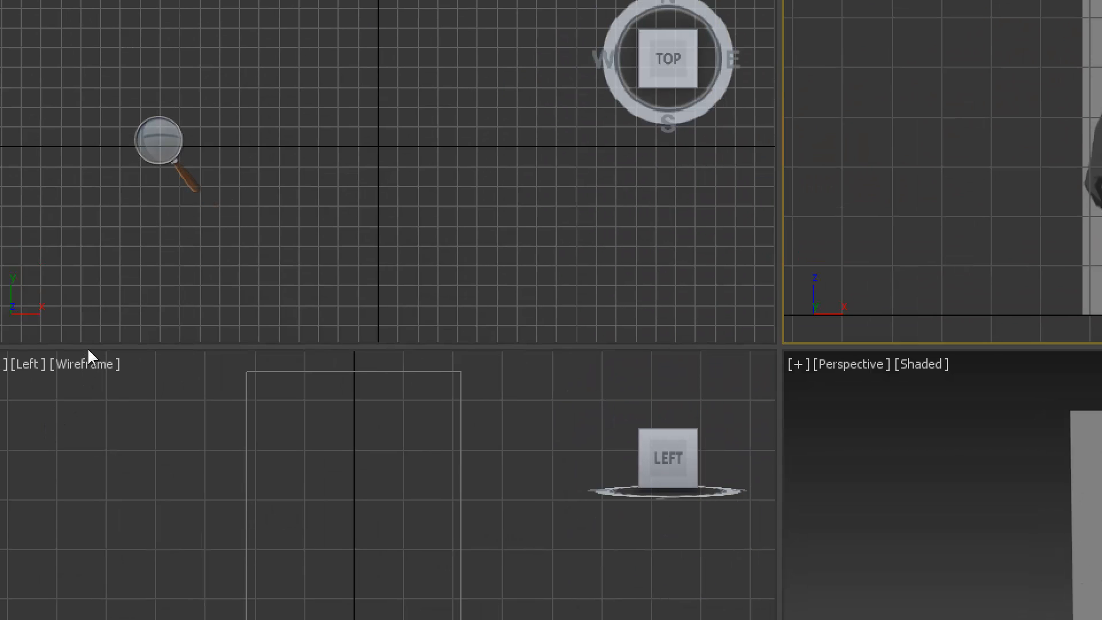
left_click(89, 364)
left_click(178, 420)
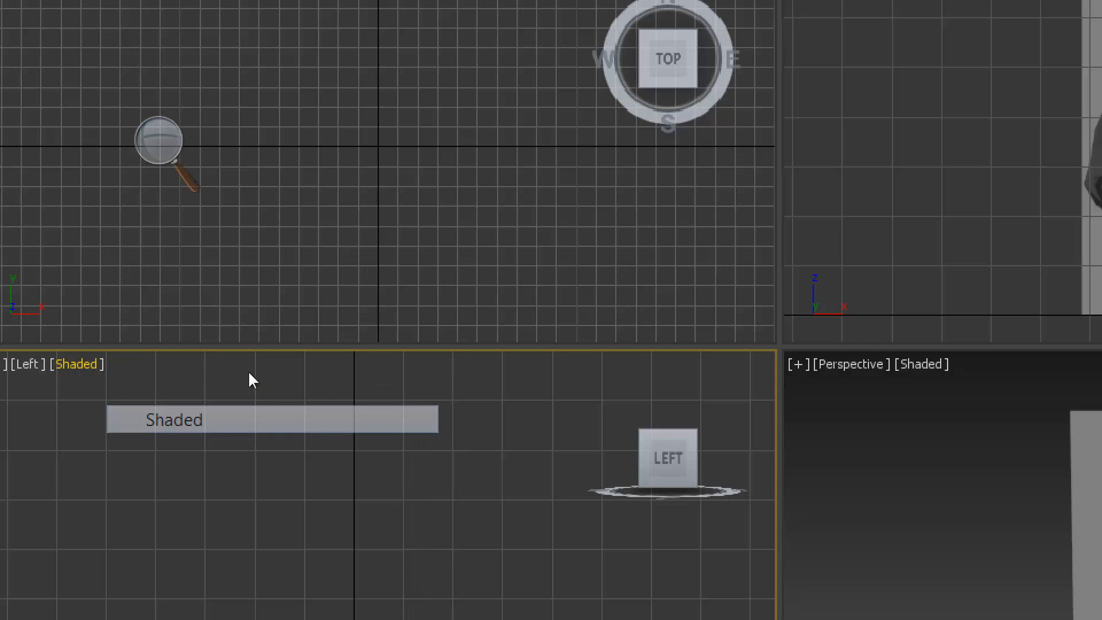
scroll(86, 349, "up", 4)
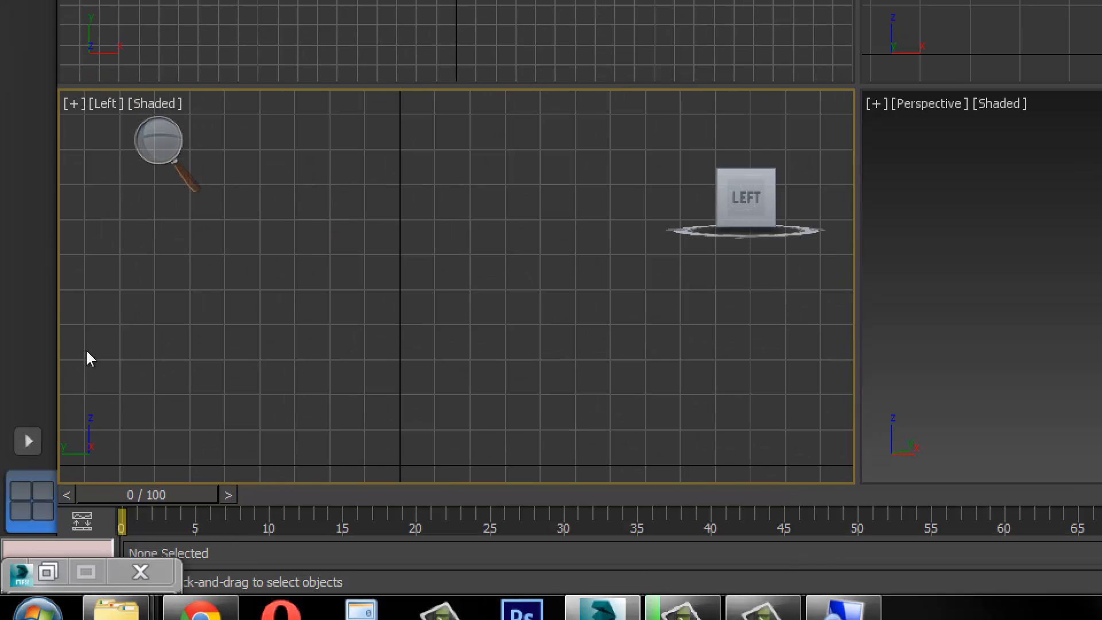
scroll(221, 422, "down", 6)
scroll(214, 443, "up", 5)
scroll(214, 452, "down", 4)
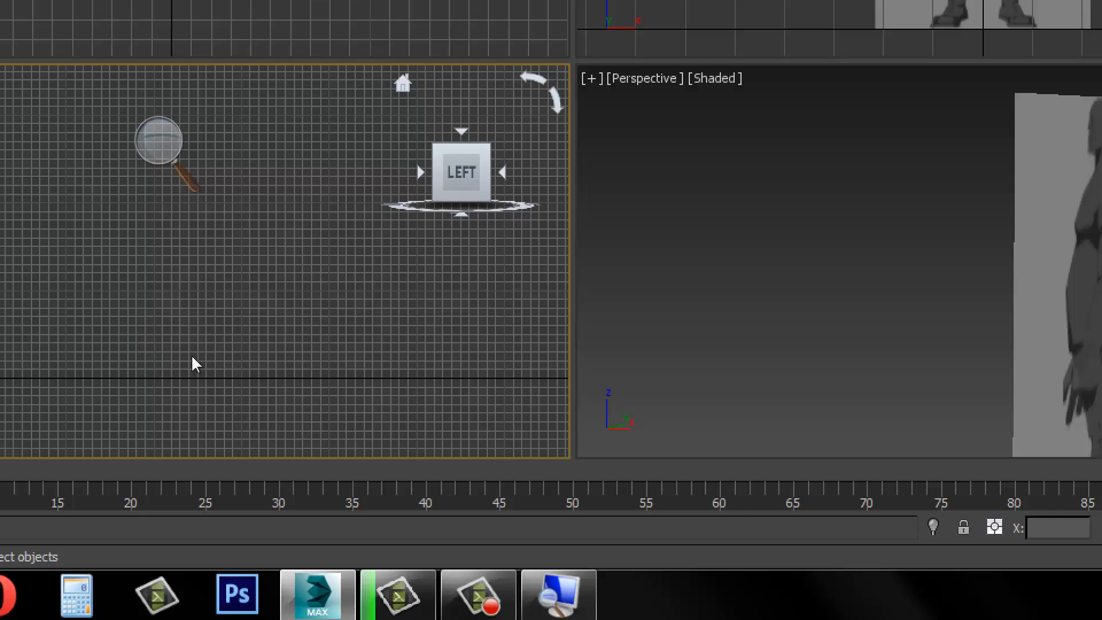
Return the Magnifier to 100% and change the Left viewport to the Right view.
left_click(216, 373)
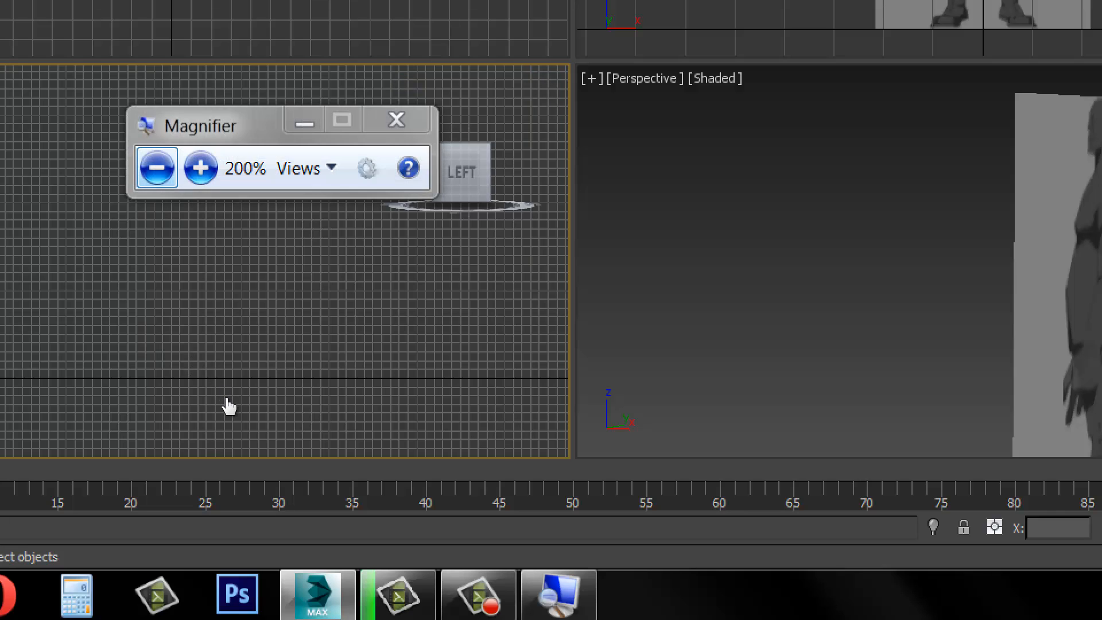
left_click(225, 397)
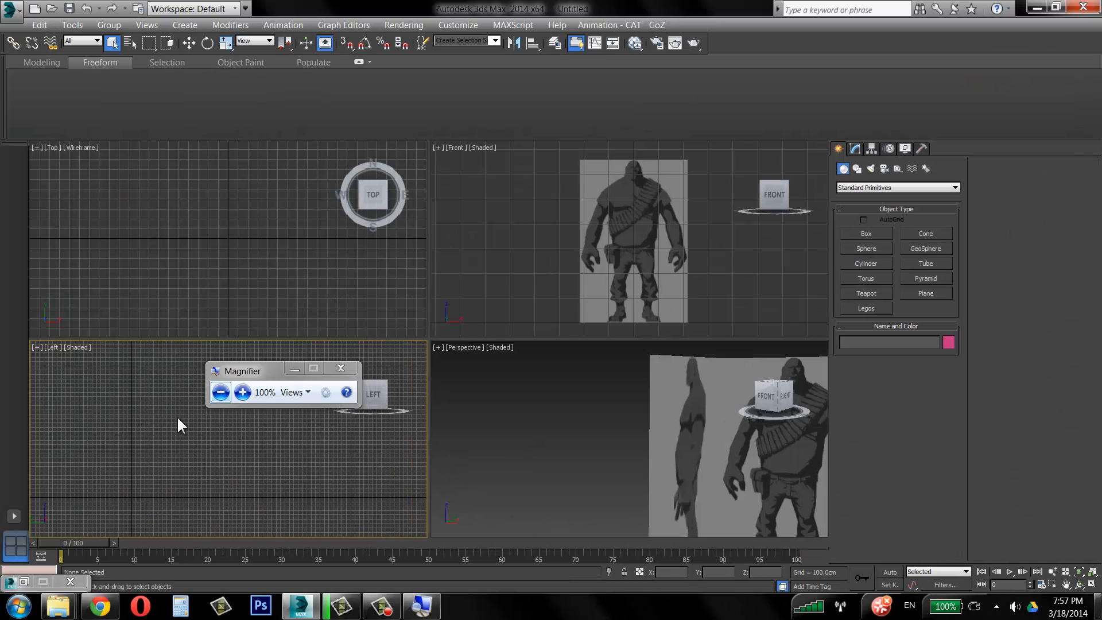
left_click(52, 346)
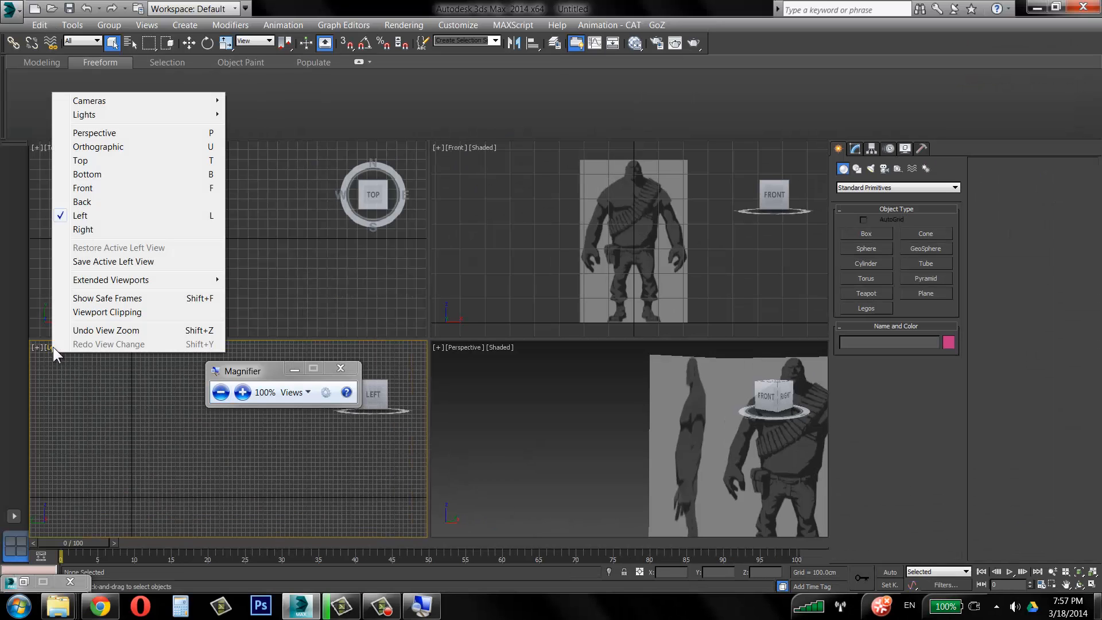
left_click(94, 230)
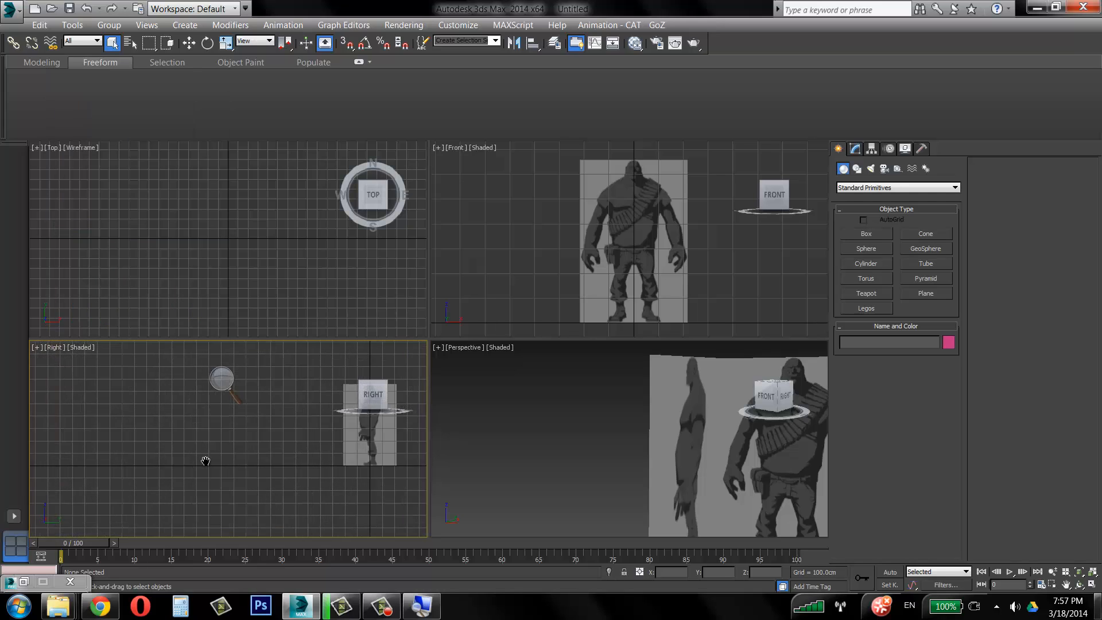
Frame the side image in the Right viewport and the front image in the Front viewport at matching size and height.
left_click(53, 346)
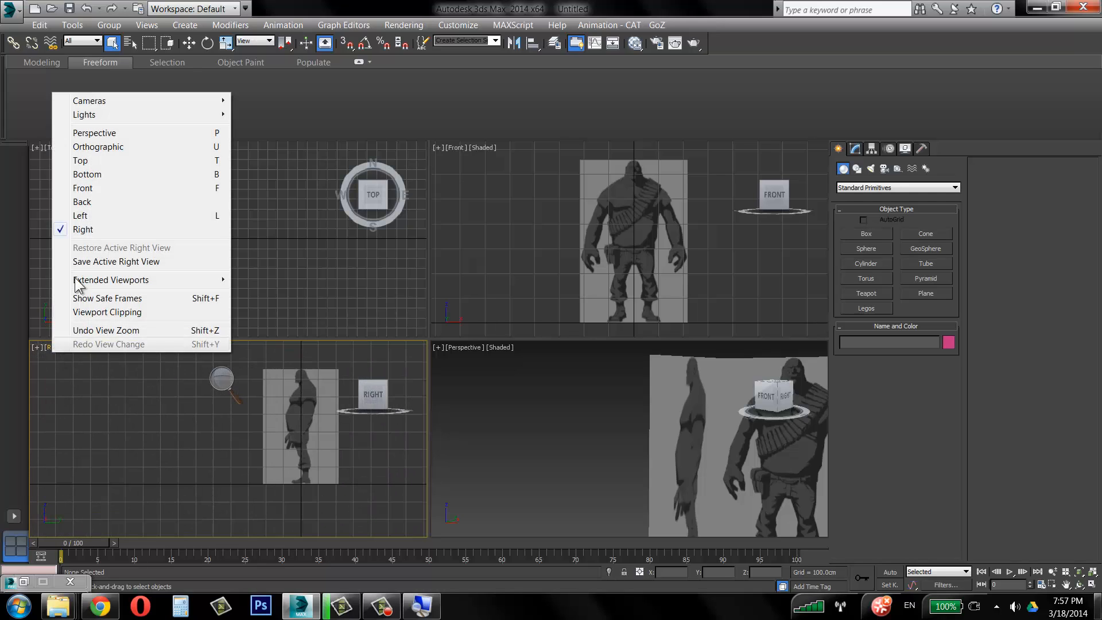
left_click(141, 447)
middle_click_drag(211, 453, 150, 452)
scroll(172, 458, "up", 2)
scroll(154, 441, "down", 1)
middle_click_drag(619, 244, 606, 253)
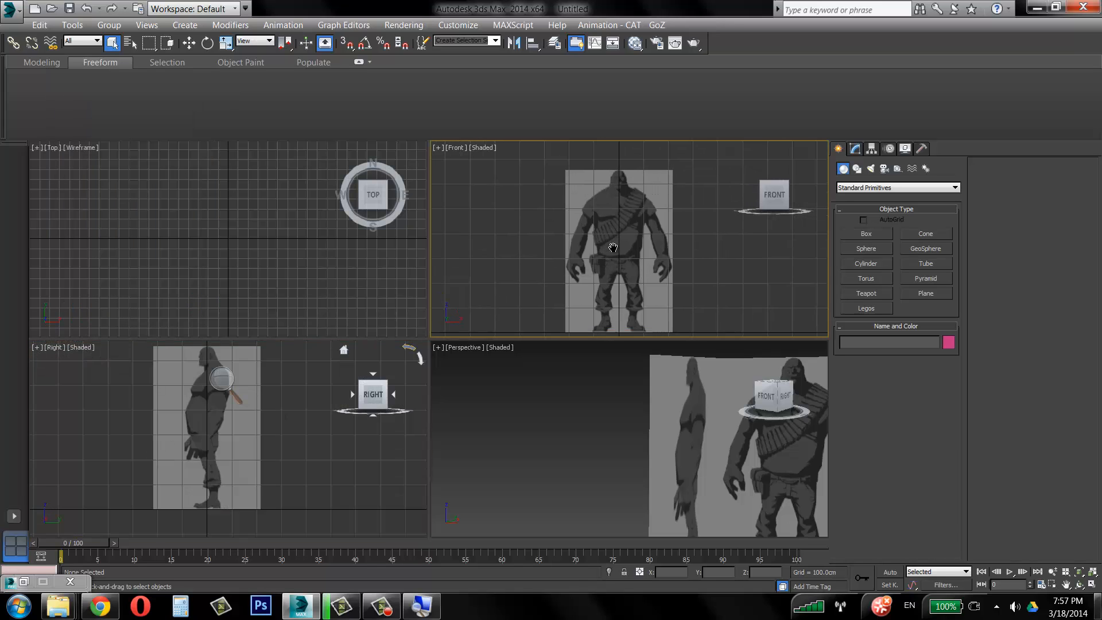
middle_click_drag(207, 440, 200, 453)
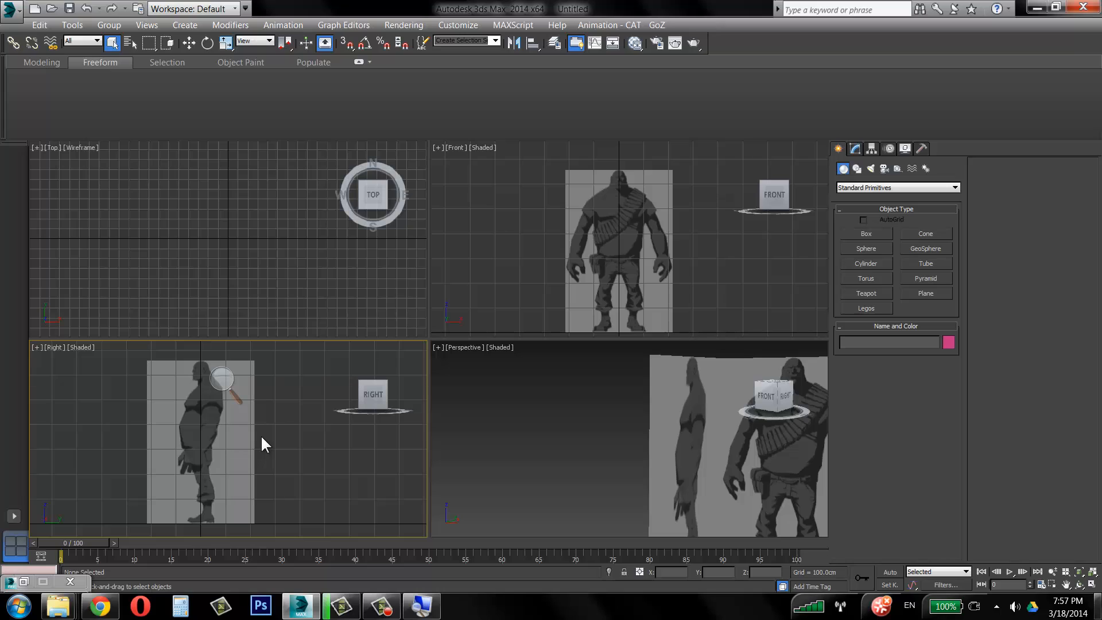
Toggle the Front viewport repeatedly between Wireframe and Shaded display, ending in Shaded.
left_click(636, 247)
key("F3")
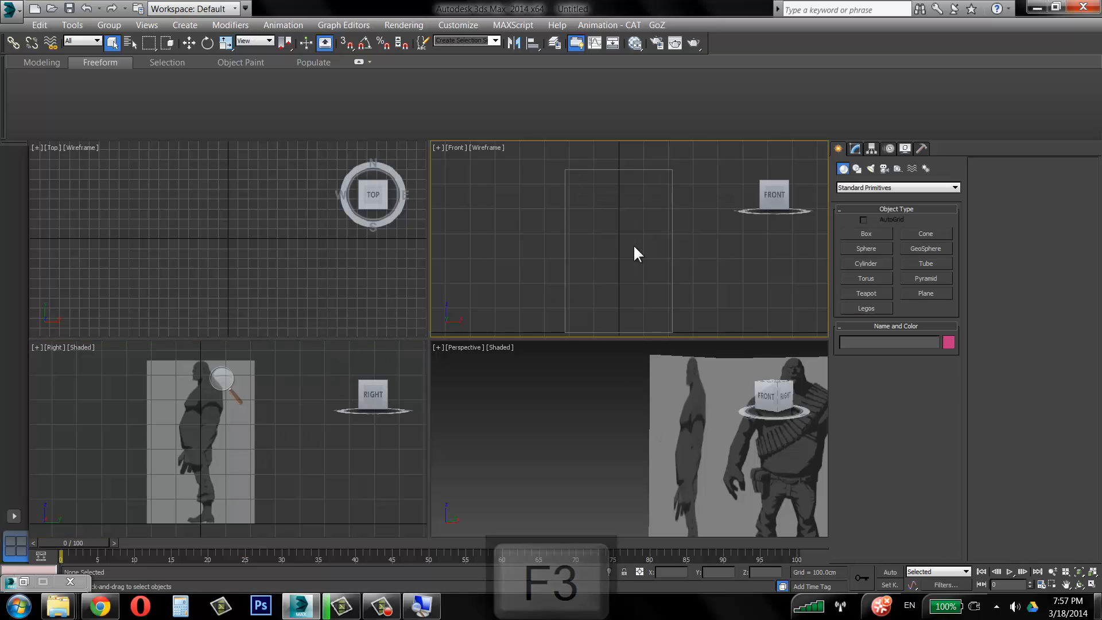
key("F3")
key("F3")
key("F3")
key("F3")
key("F3")
key("F3")
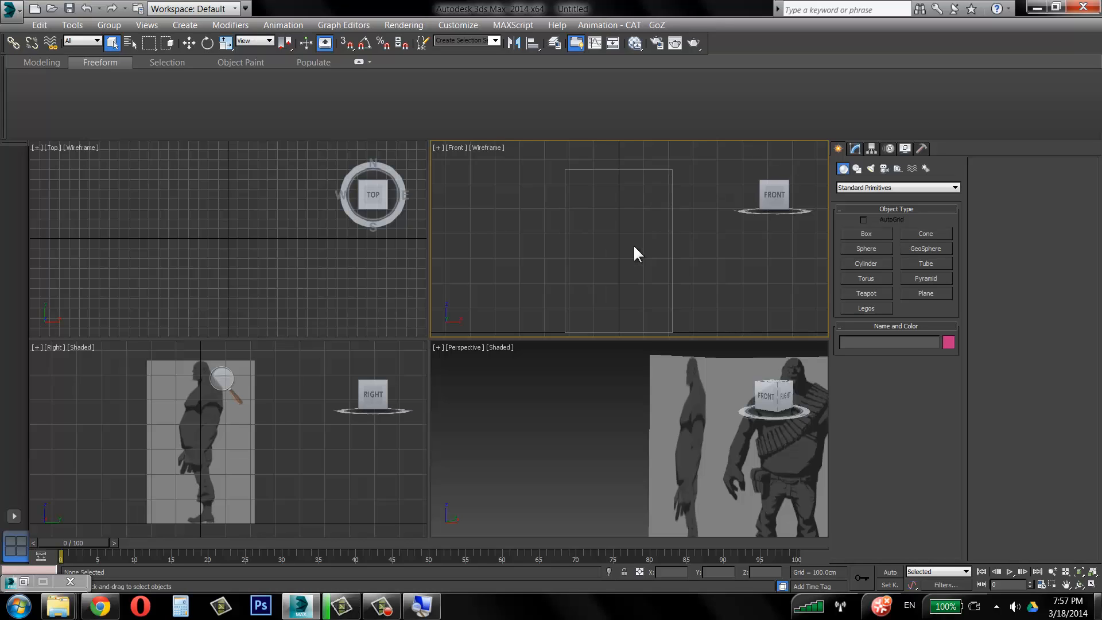
key("F3")
key("F3")
key("F3")
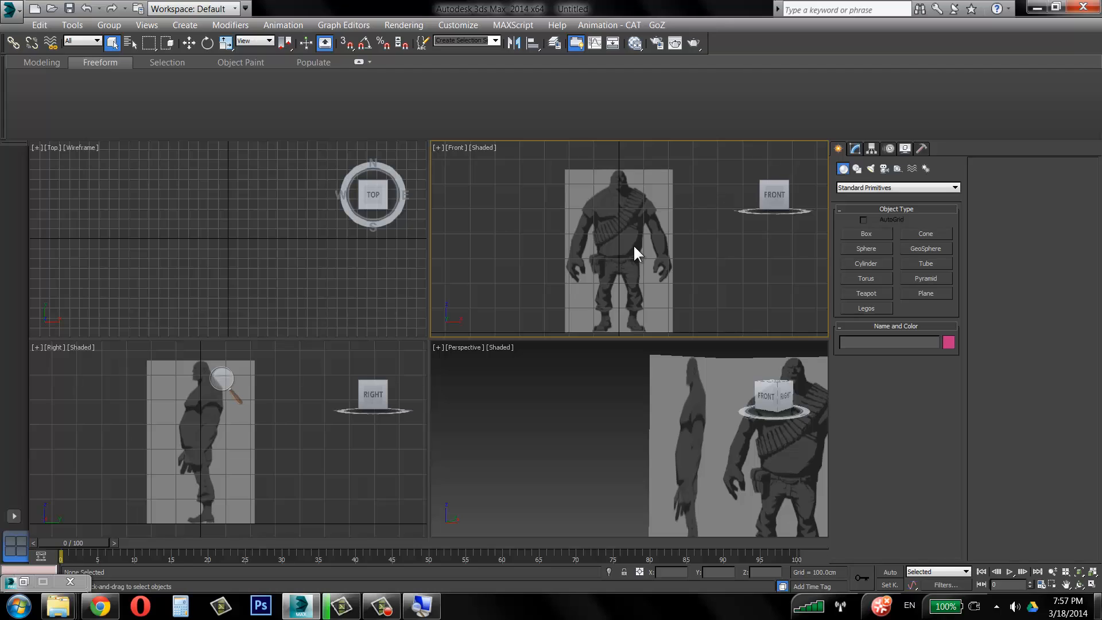
key("F3")
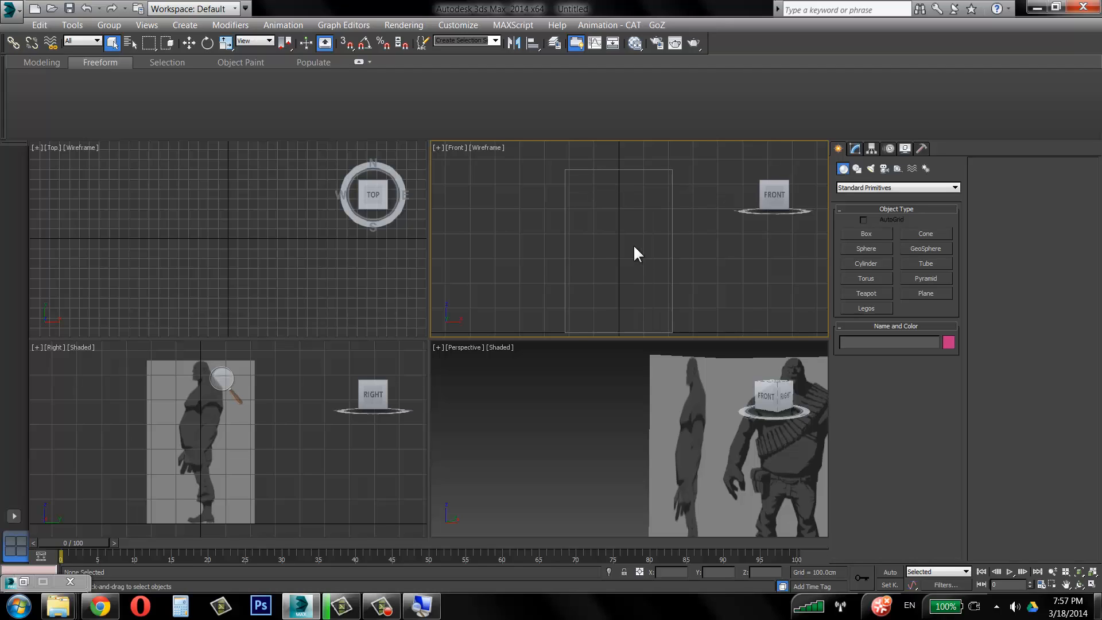
key("F3")
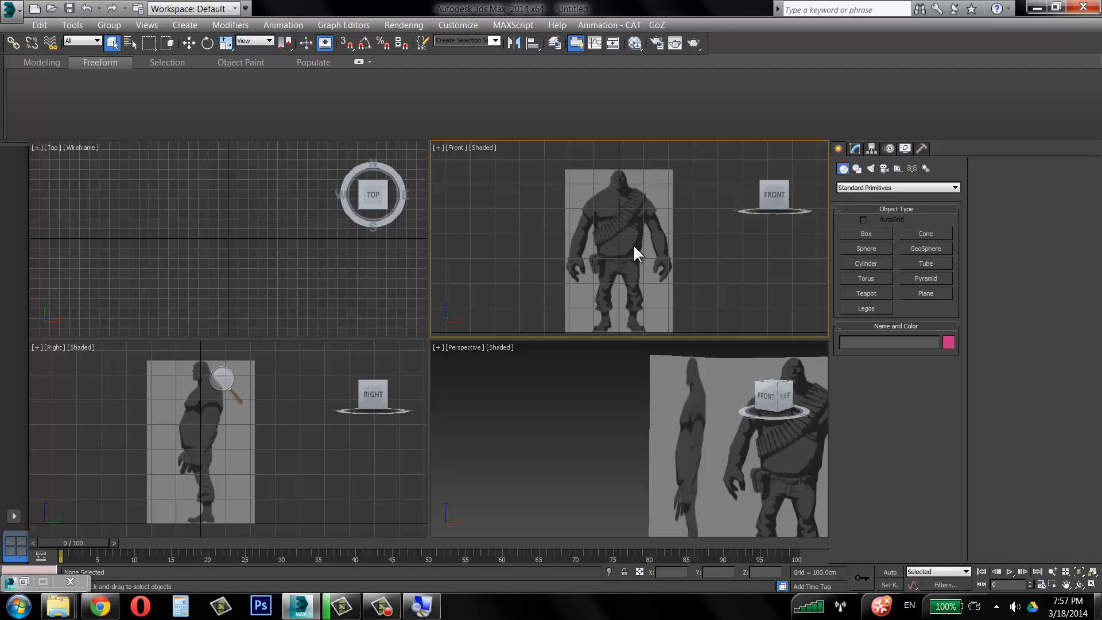
Compare Wireframe and Shaded display of the front image again, leaving the Front viewport Shaded.
key("F3")
key("F3")
key("F3")
key("F3")
key("F3")
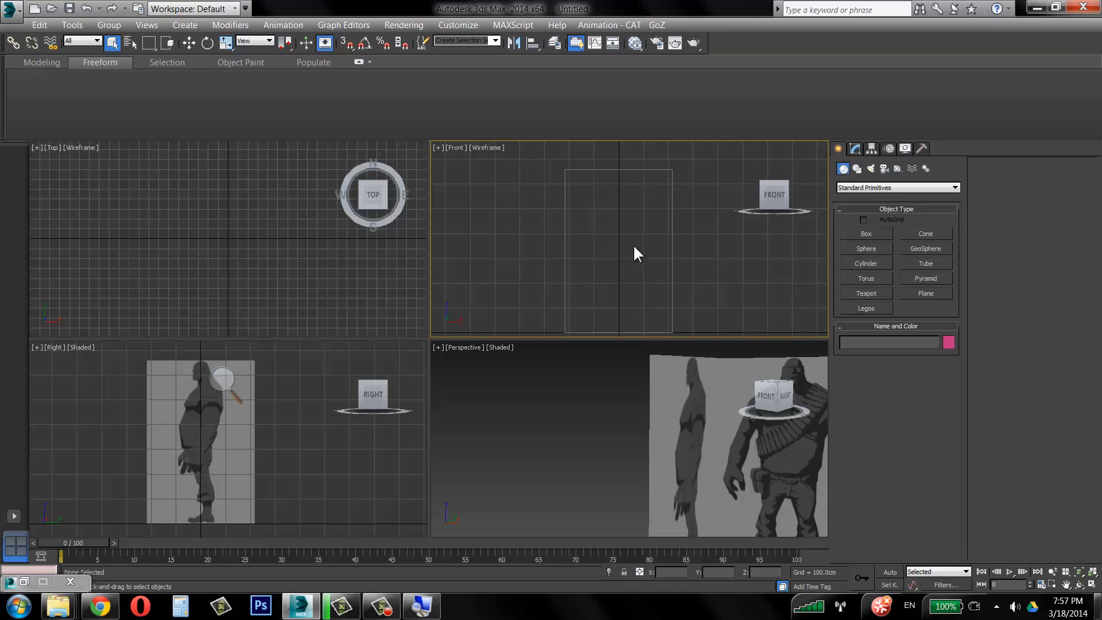
key("F3")
key("F3")
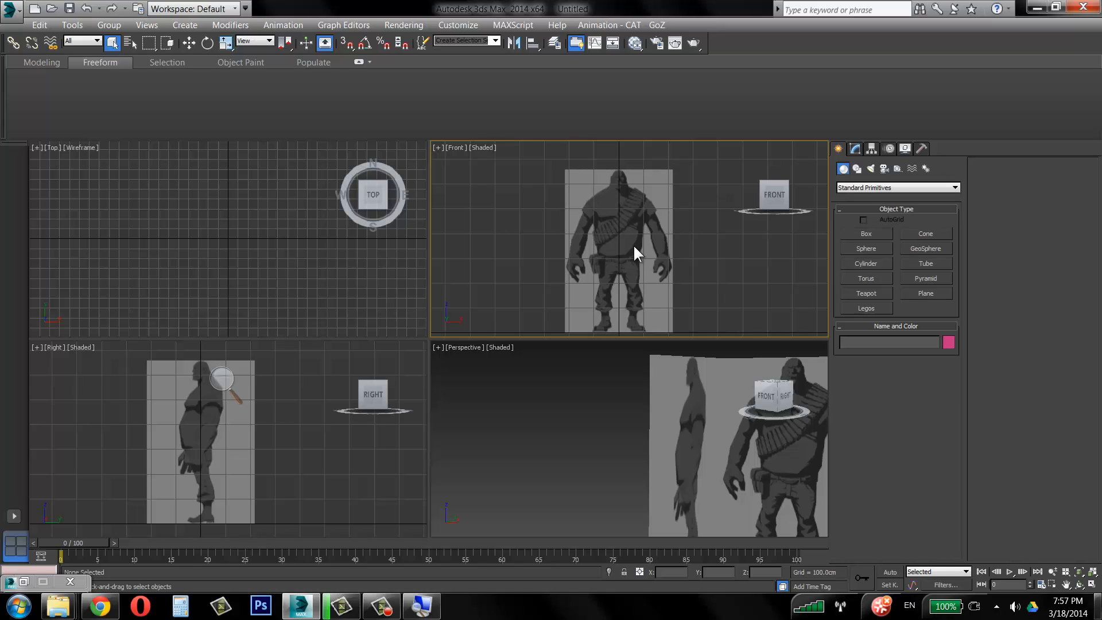
Hide the grid in the Front and Right viewports.
middle_click_drag(606, 219, 597, 216)
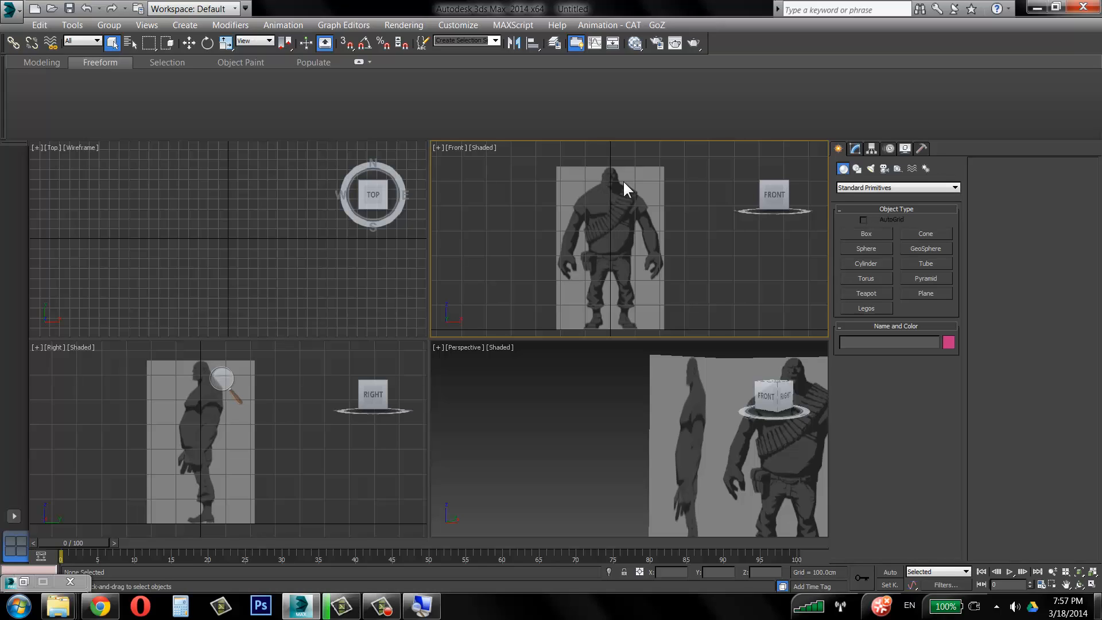
key("g")
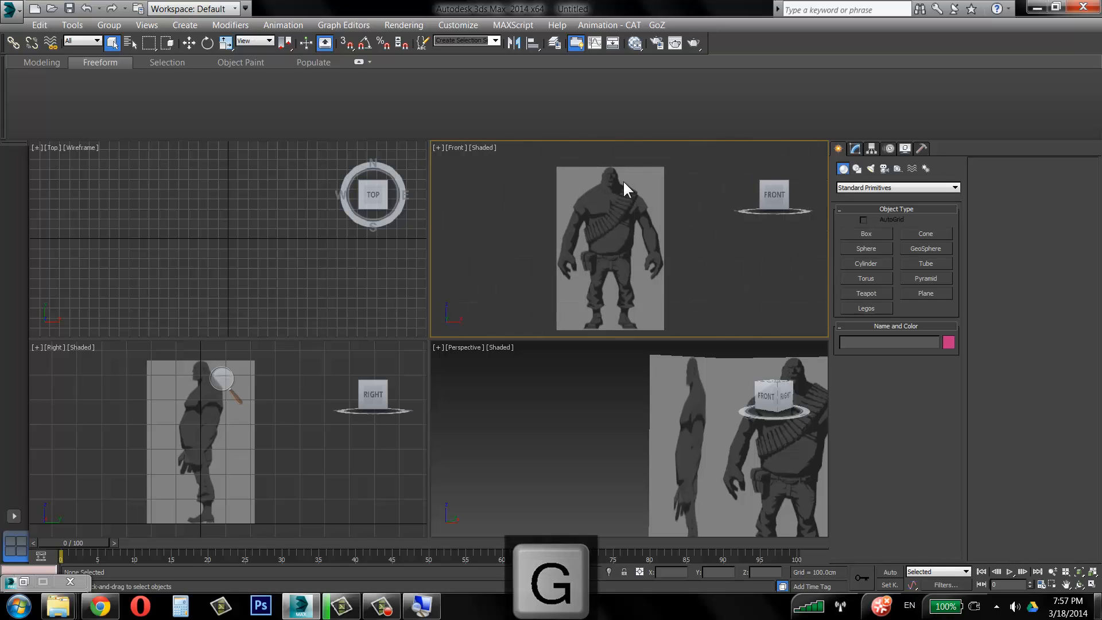
left_click(308, 407)
key("g")
Enlarge the reference images in the Right and Front viewports to a matching size.
middle_click_drag(610, 258, 606, 232)
middle_click_drag(263, 498, 286, 509)
scroll(278, 479, "up", 2)
mouse_move(282, 463)
middle_mouse_down()
mouse_move(322, 475)
mouse_move(264, 457)
middle_mouse_up()
scroll(319, 475, "down", 1)
middle_click_drag(631, 214, 647, 258)
scroll(653, 247, "up", 2)
scroll(622, 227, "down", 2)
scroll(637, 247, "up", 2)
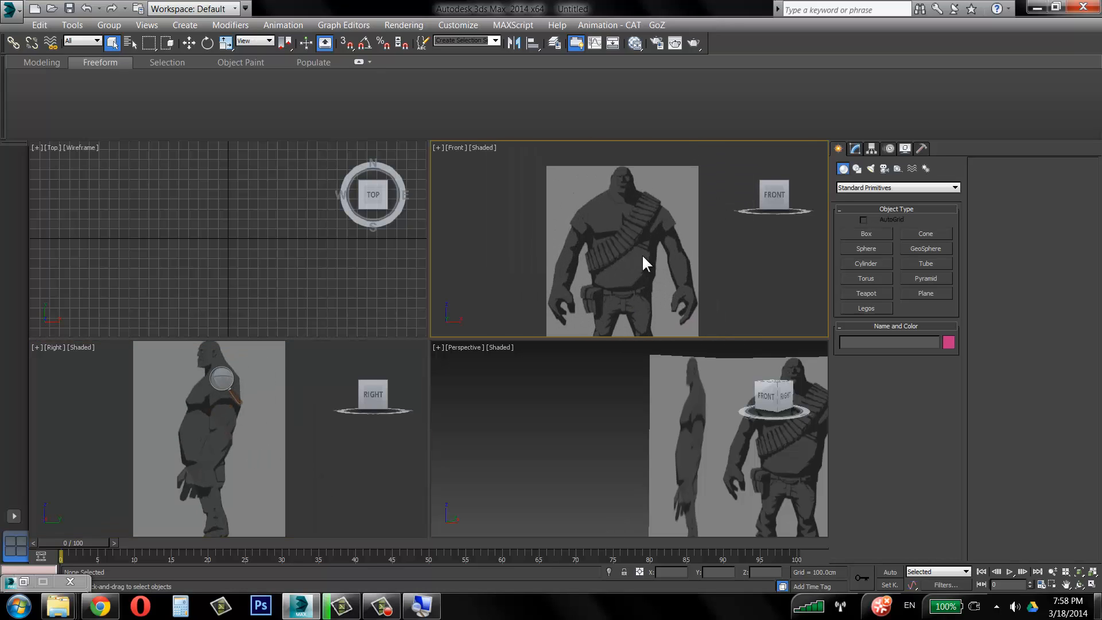
Close the Magnifier and reposition the side and front images in the Right and Front viewports.
middle_click_drag(305, 394, 313, 419)
left_click(226, 381)
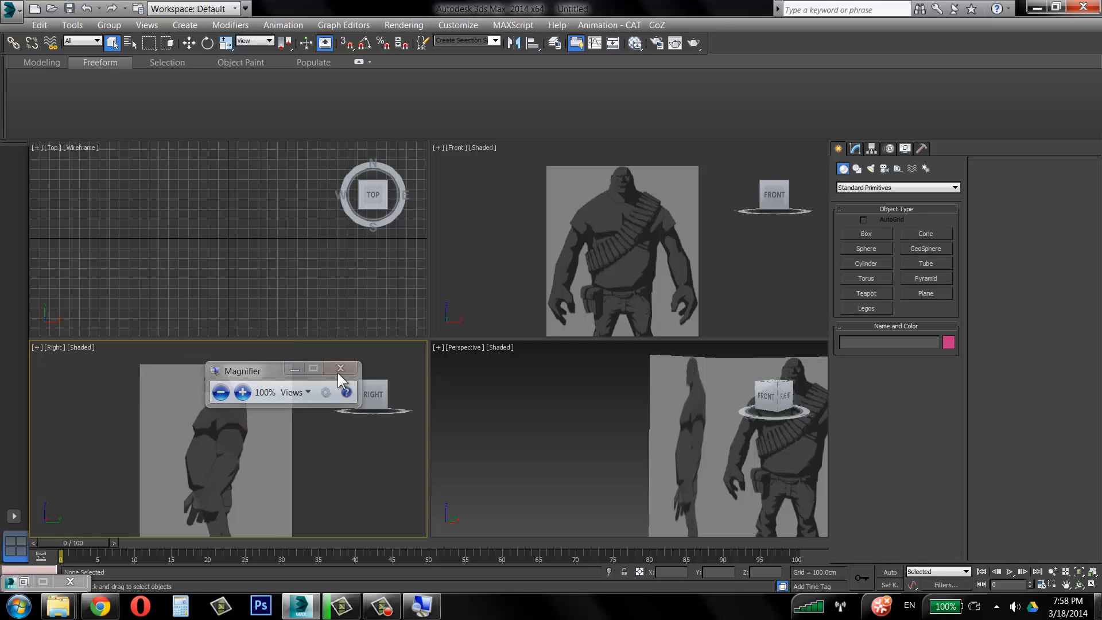
left_click(339, 372)
mouse_move(221, 458)
middle_mouse_down()
mouse_move(231, 425)
mouse_move(232, 442)
middle_mouse_up()
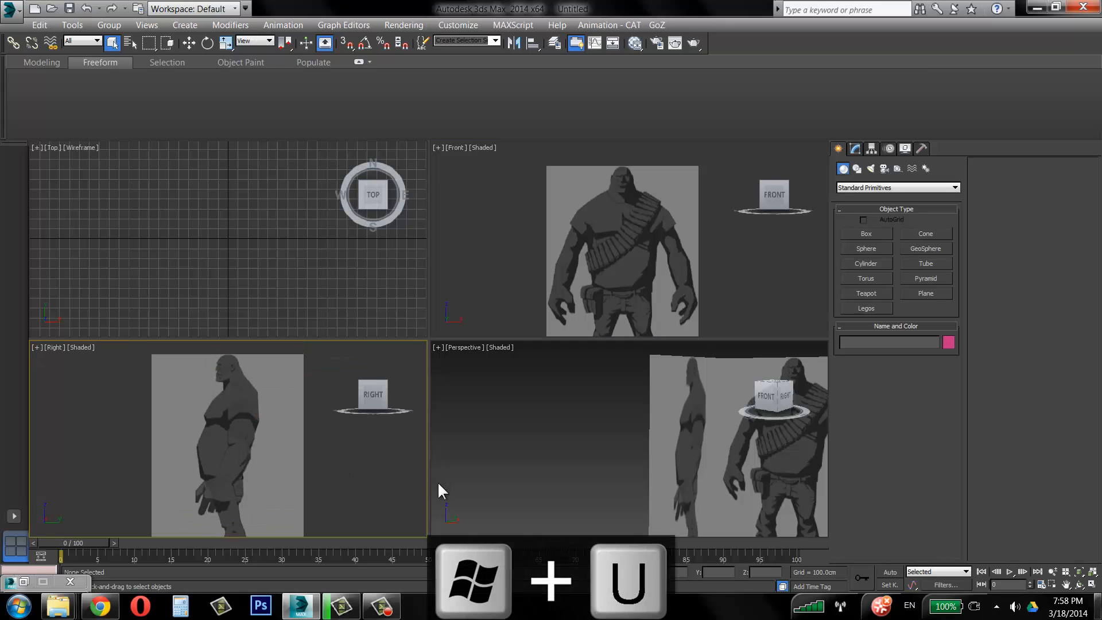
middle_click_drag(602, 247, 627, 251)
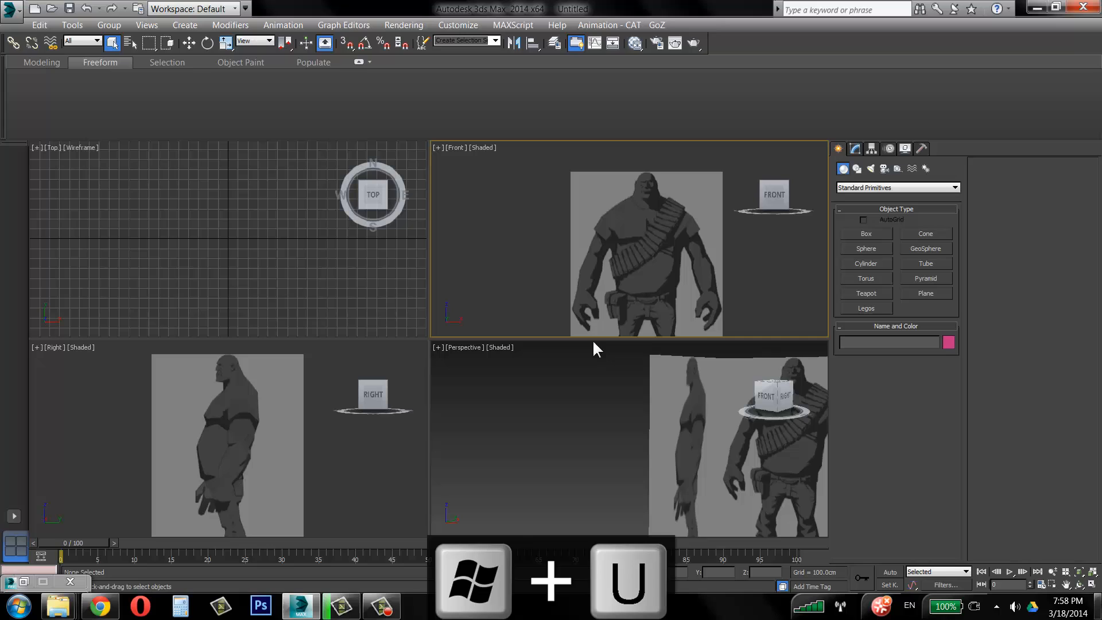
left_click(381, 605)
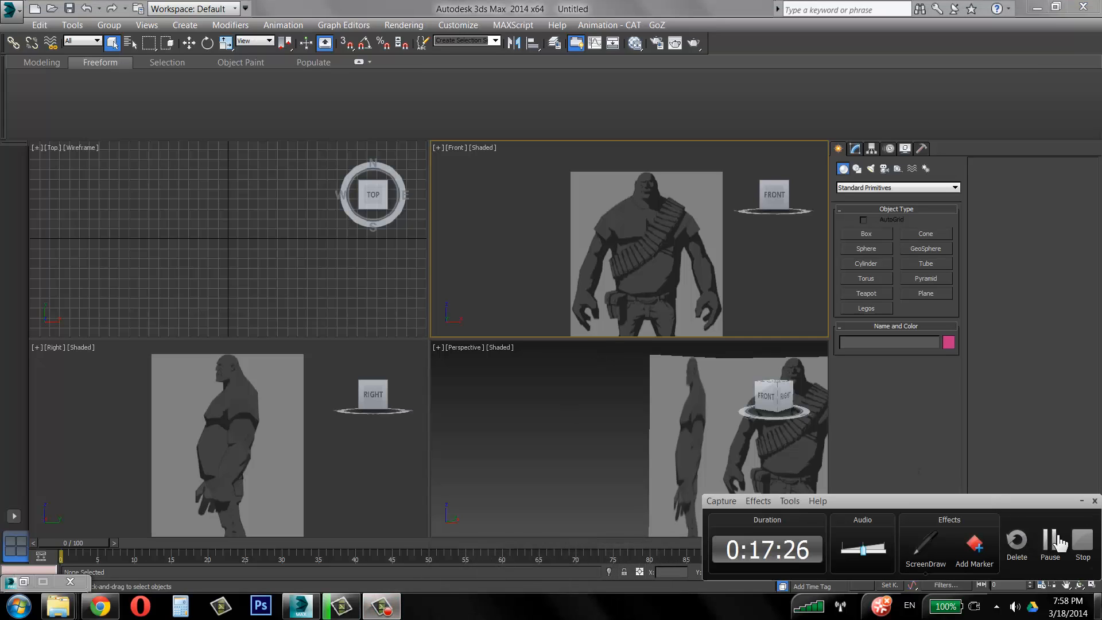
left_click(1049, 540)
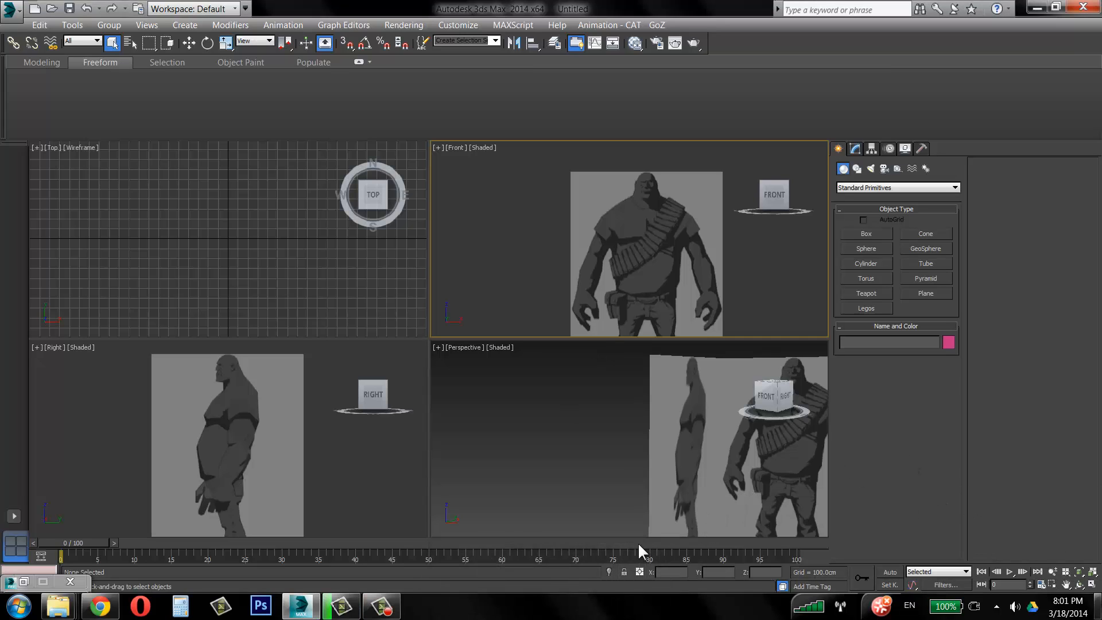
Maximize the Perspective viewport and examine the two reference planes from different angles.
middle_click_drag(670, 408, 637, 428, "alt")
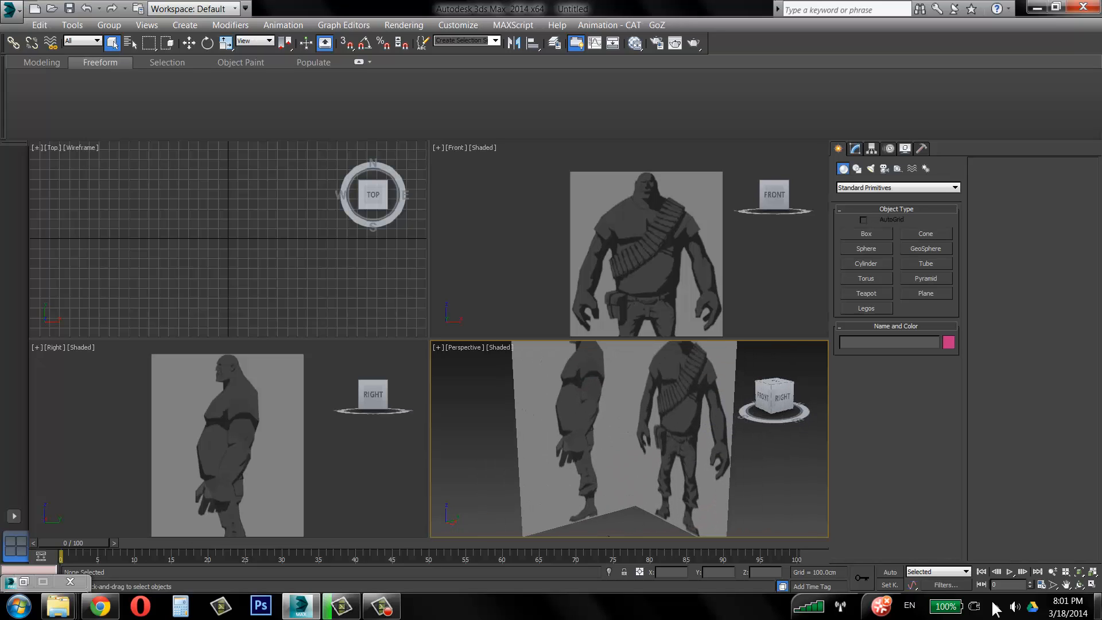
left_click(1089, 586)
scroll(411, 354, "up", 3)
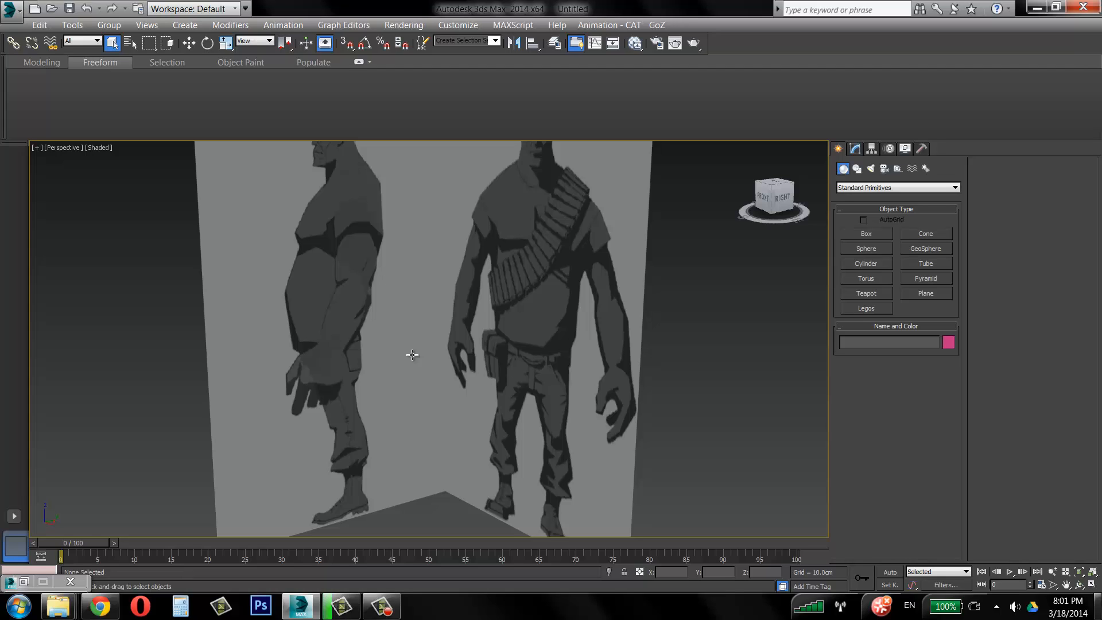
middle_click_drag(292, 456, 505, 272, "alt")
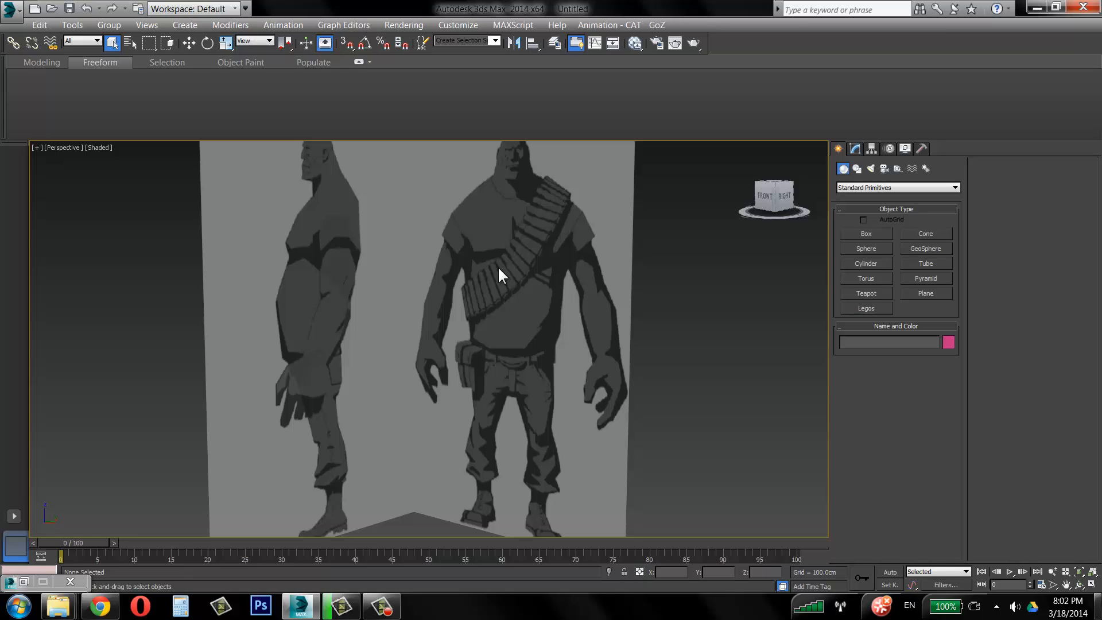
mouse_move(508, 319)
middle_mouse_down("alt")
mouse_move(550, 285)
mouse_move(495, 325)
middle_mouse_up("alt")
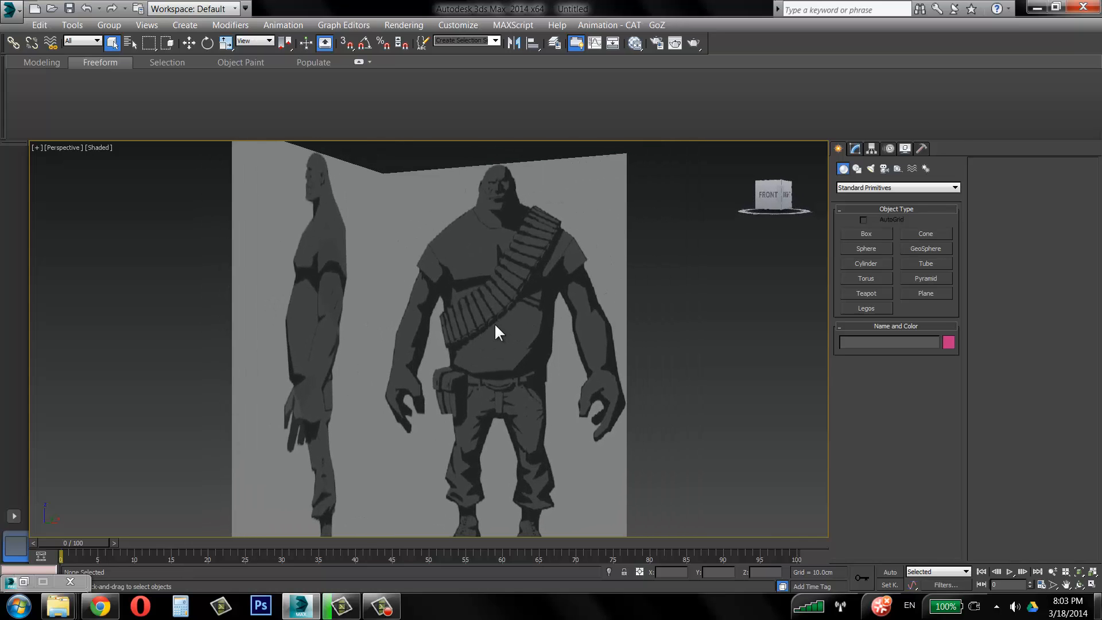
Return to the four-viewport layout, then maximize the Front viewport and fit the whole front image in it.
key("space")
key("alt+w")
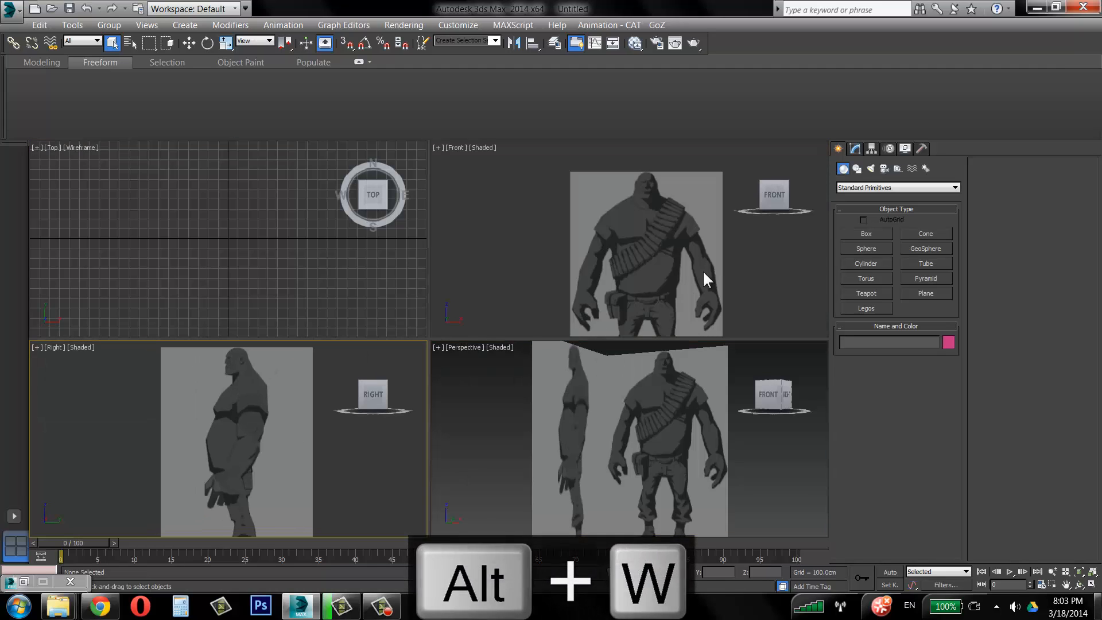
middle_click_drag(706, 275, 677, 265)
key("alt+w")
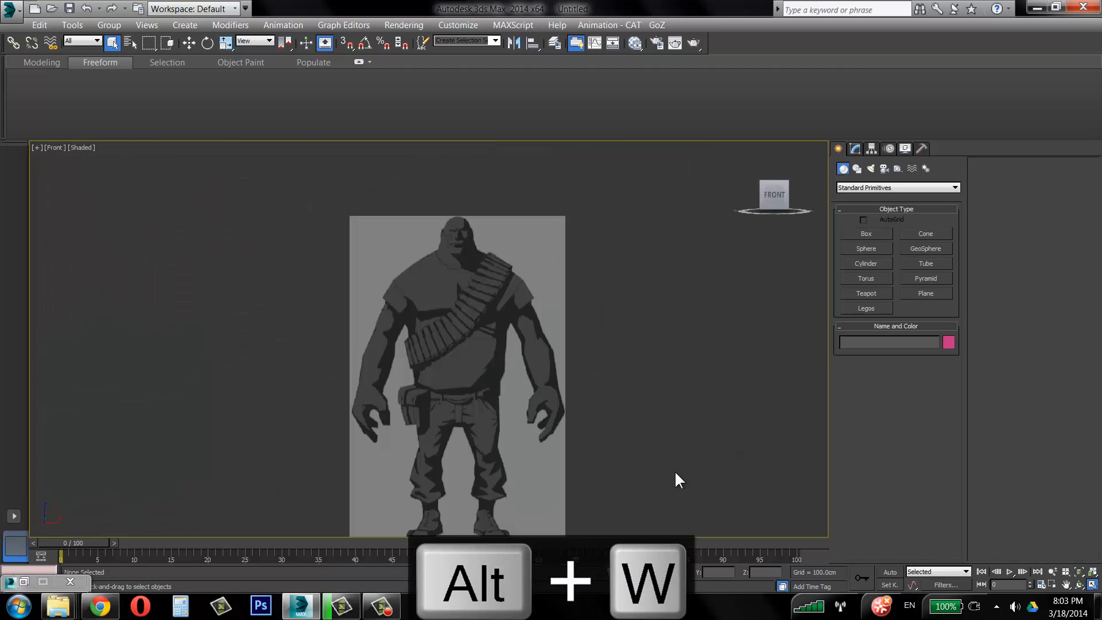
mouse_move(516, 317)
middle_mouse_down()
mouse_move(521, 242)
mouse_move(508, 317)
middle_mouse_up()
scroll(503, 281, "up", 3)
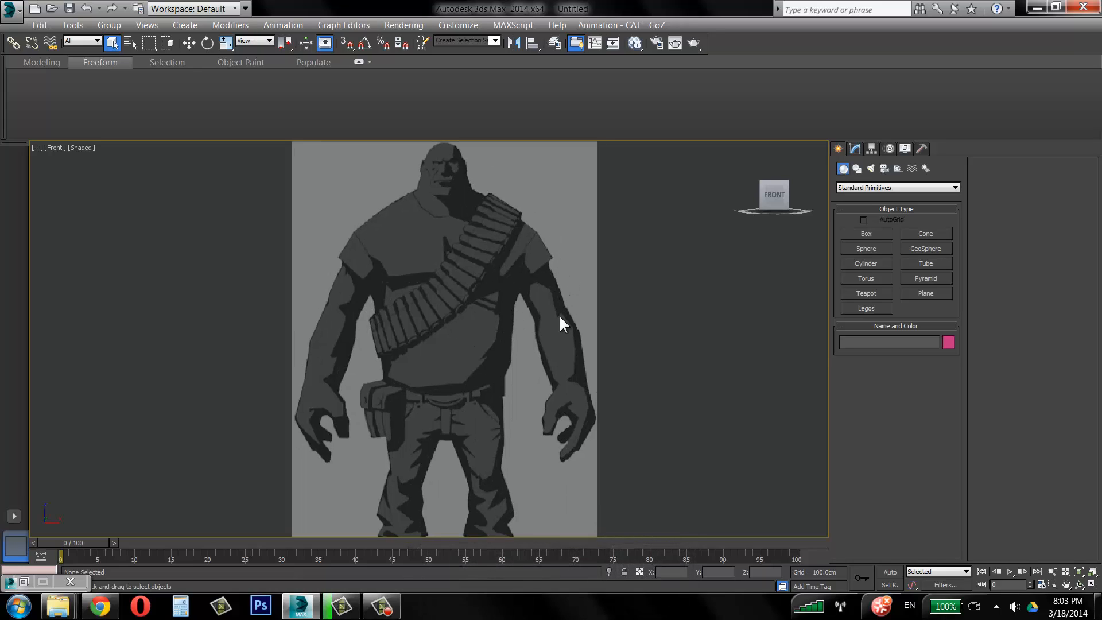
middle_click_drag(487, 377, 491, 325)
scroll(492, 321, "down", 1)
scroll(494, 284, "down", 1)
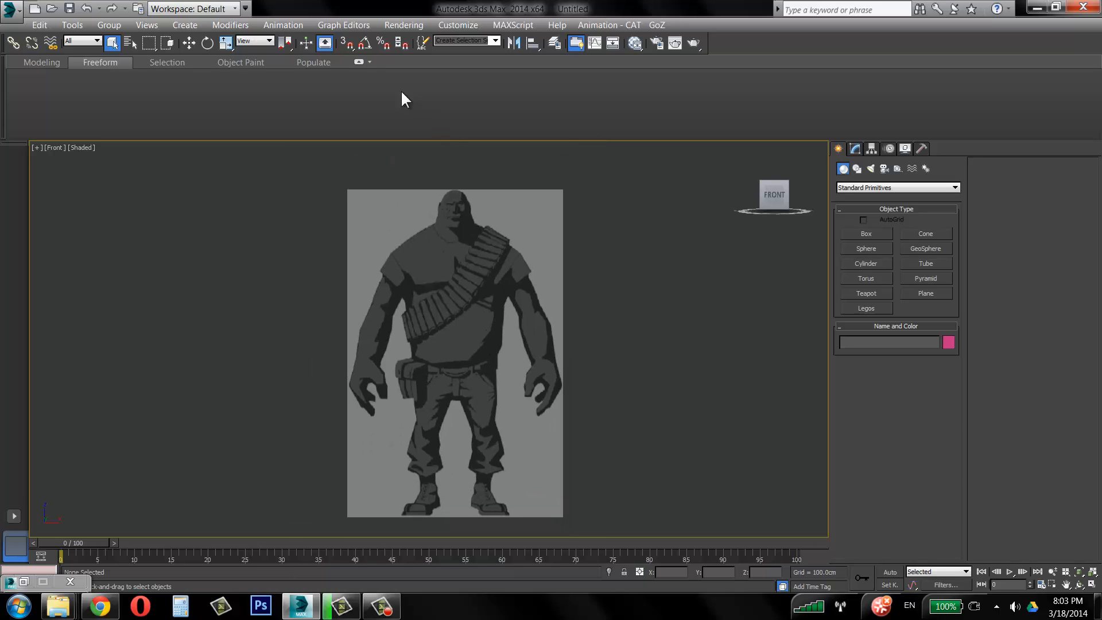
Minimize the ribbon and frame the full front image in the enlarged Front viewport.
left_click(358, 62)
middle_click_drag(449, 293, 447, 260)
scroll(435, 282, "up", 2)
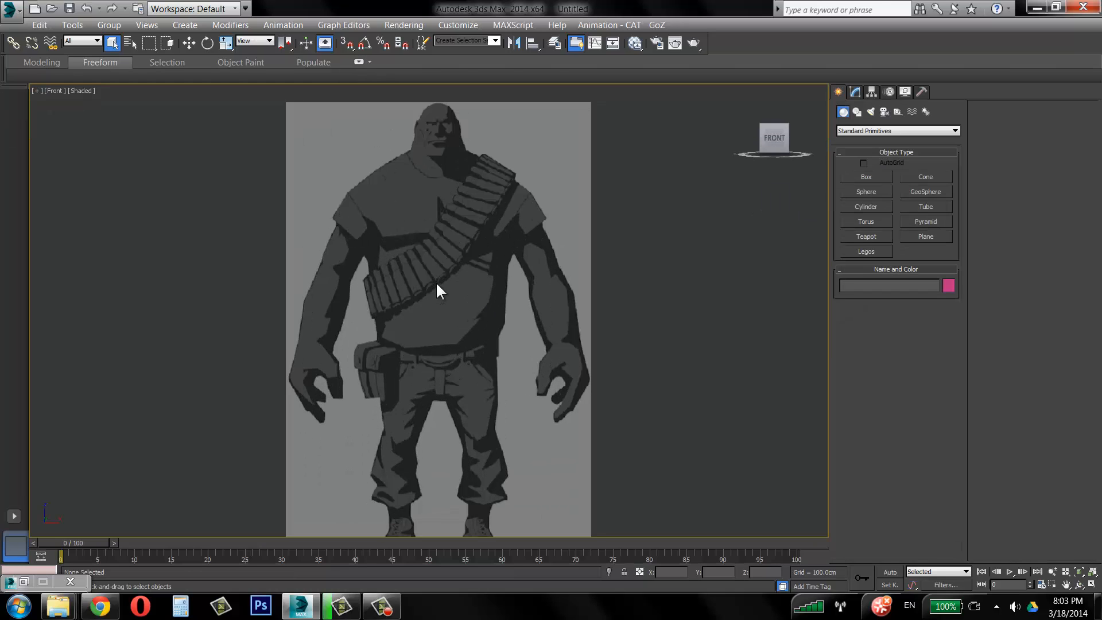
scroll(430, 344, "down", 2)
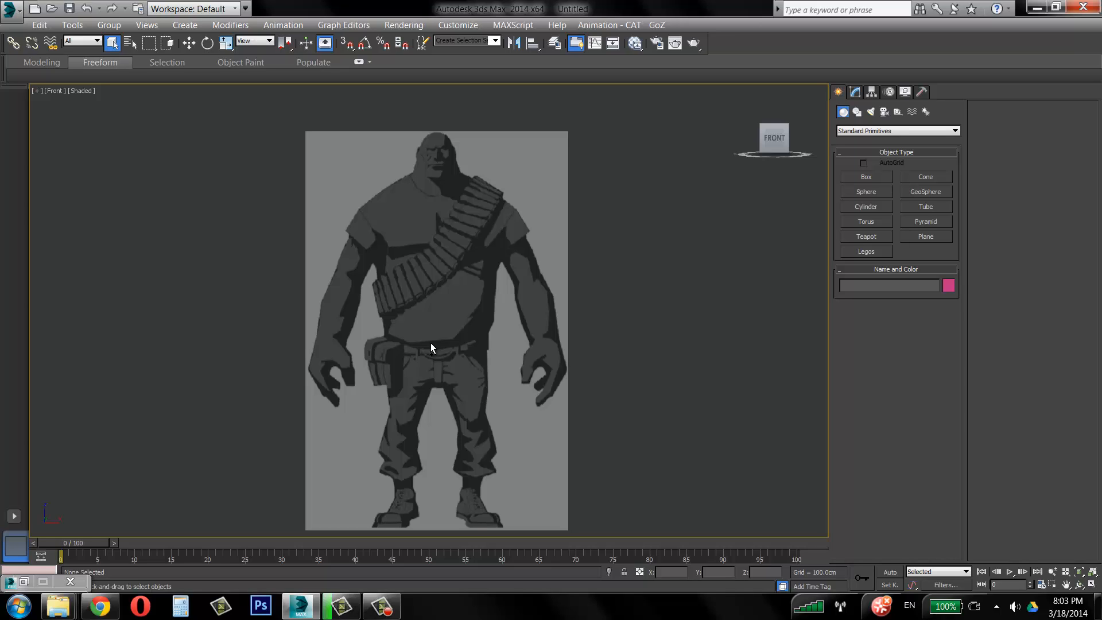
Activate ScreenDraw in the screen recorder and draw red lines across both elbows, wrists and shoulders of the front image.
left_click(379, 606)
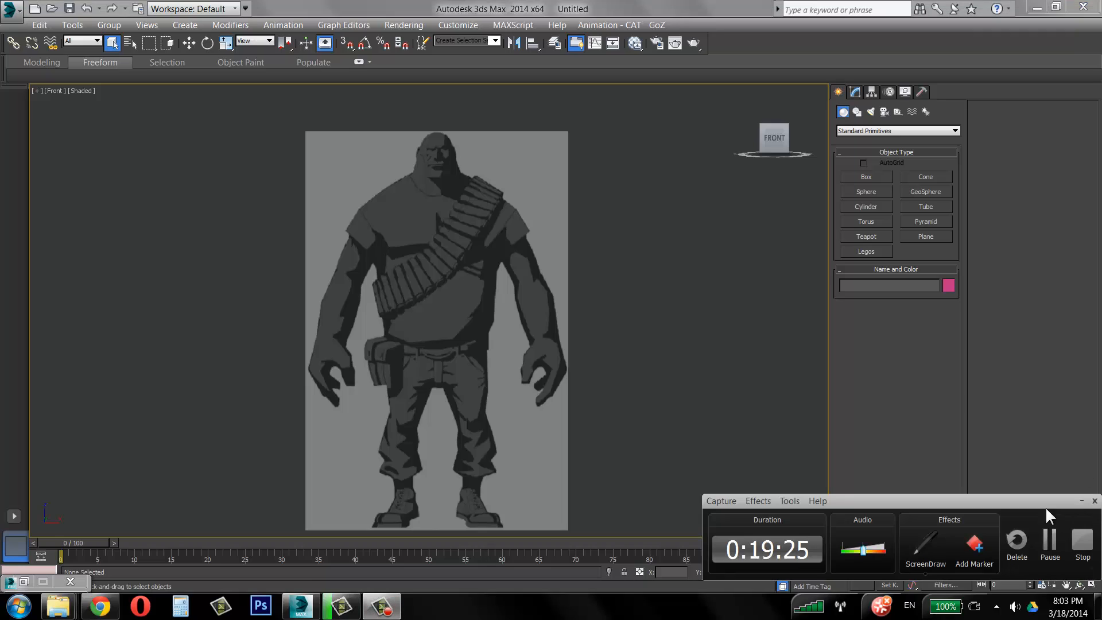
left_click(924, 551)
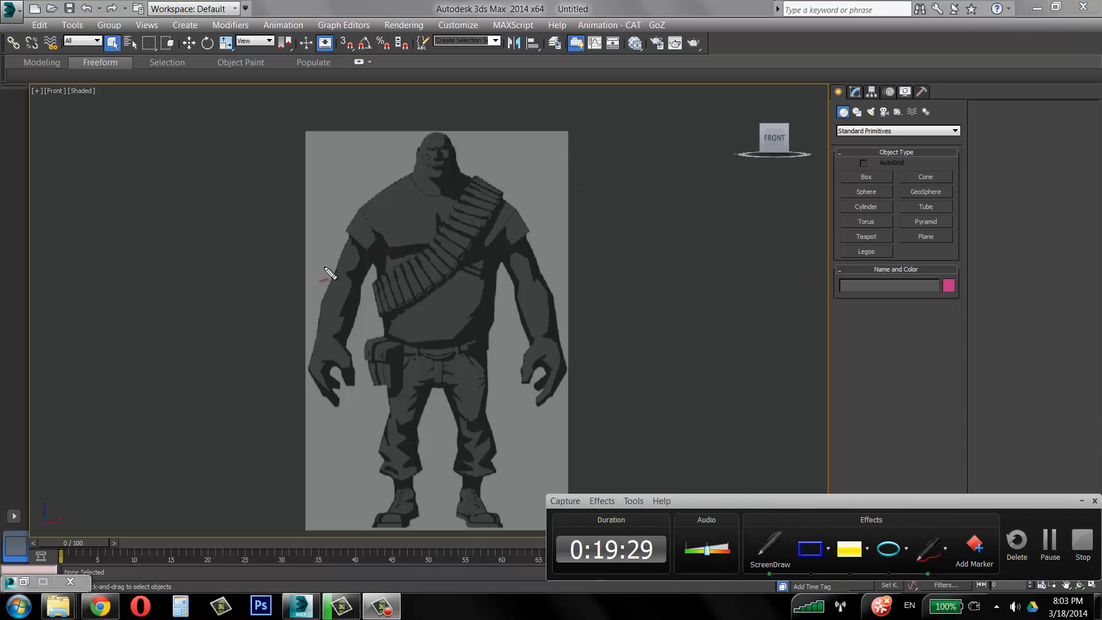
left_click_drag(323, 265, 363, 284)
left_click_drag(512, 288, 537, 274)
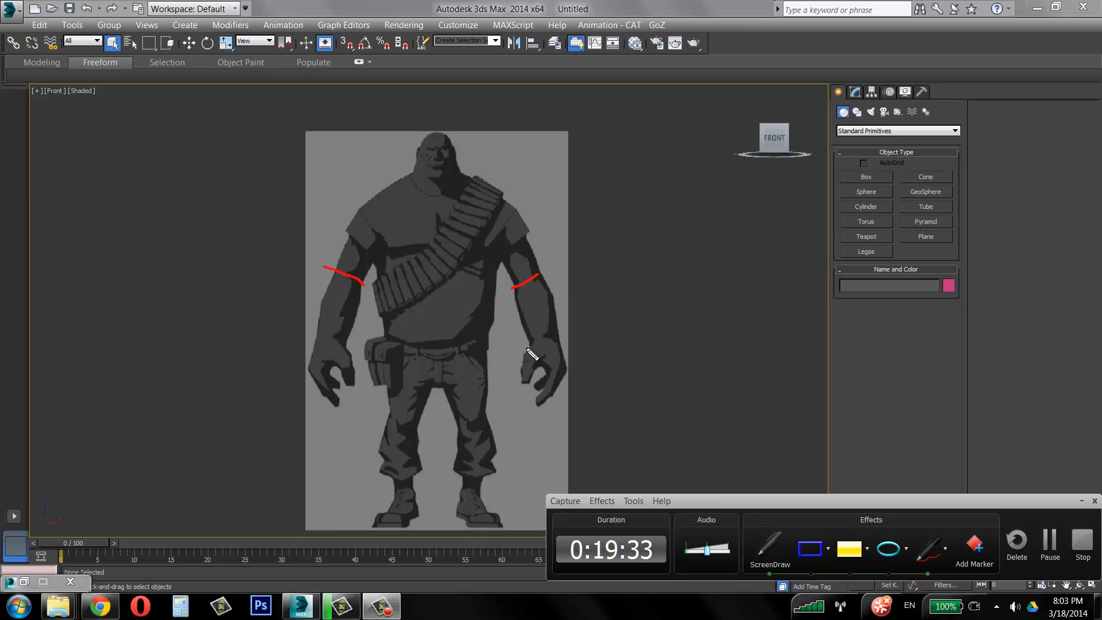
left_click_drag(524, 342, 564, 336)
left_click_drag(300, 328, 346, 345)
left_click_drag(358, 204, 376, 258)
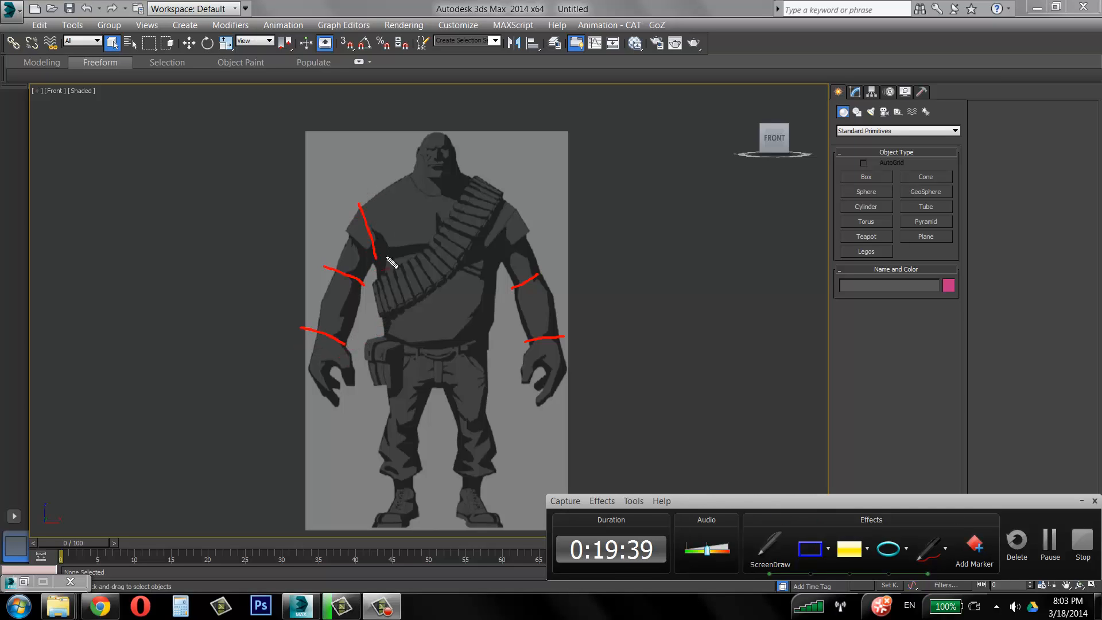
left_click_drag(496, 248, 520, 207)
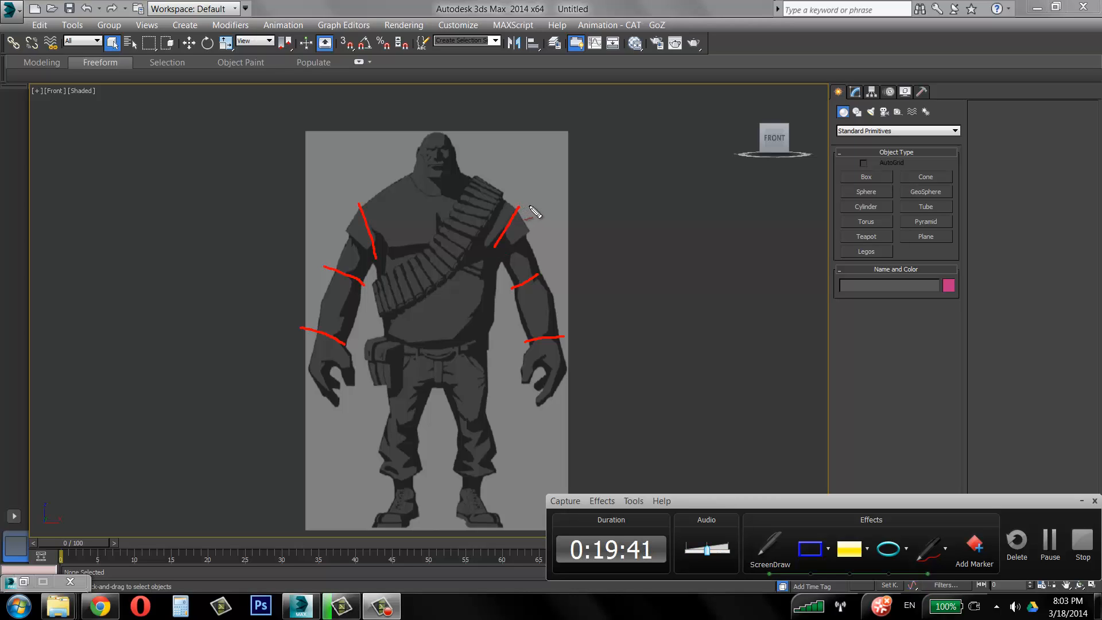
mouse_move(406, 179)
left_mouse_down()
mouse_move(428, 197)
mouse_move(459, 175)
left_mouse_up()
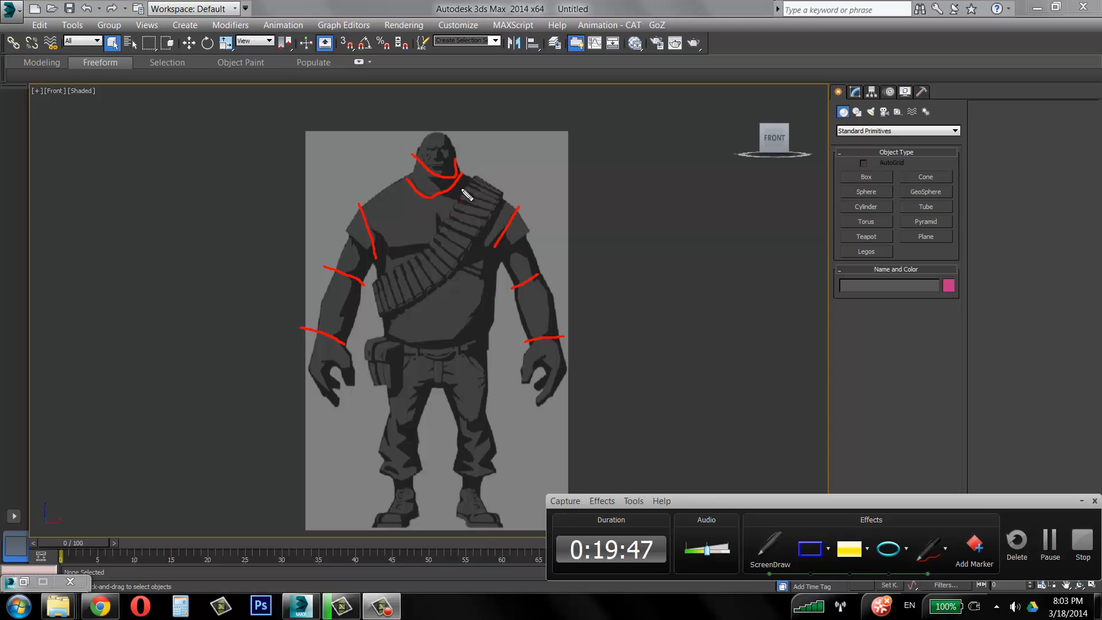
key("ctrl+z")
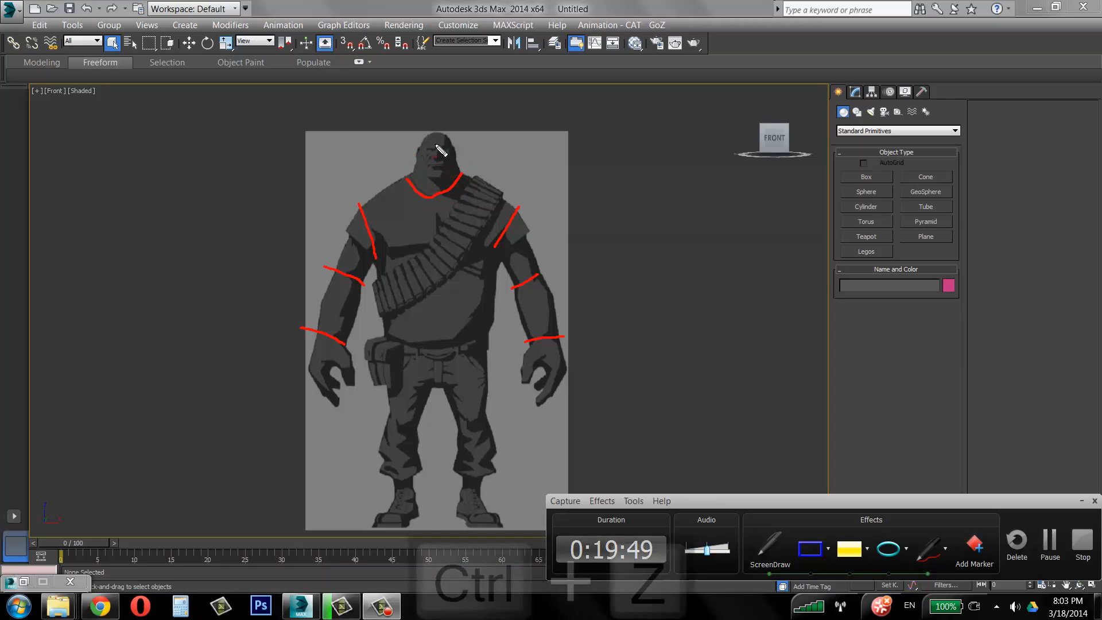
key("ctrl+z")
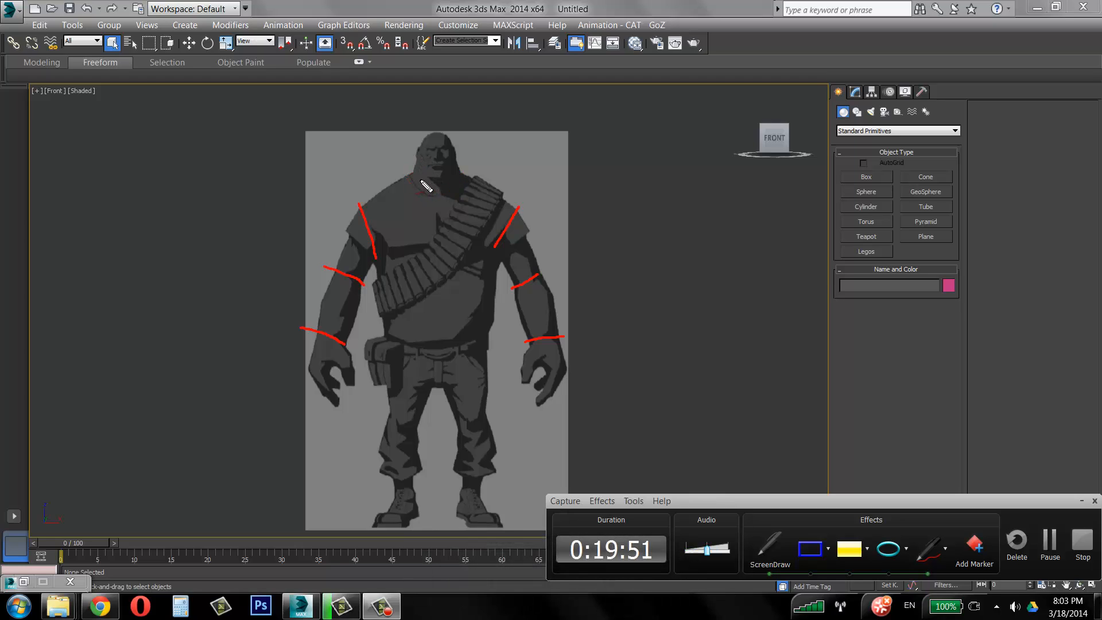
Draw red lines at the character's chin and neck base and across the upper chest, lower chest and waist.
mouse_move(411, 174)
left_mouse_down()
mouse_move(425, 191)
mouse_move(450, 189)
mouse_move(465, 175)
mouse_move(426, 171)
mouse_move(457, 159)
left_mouse_up()
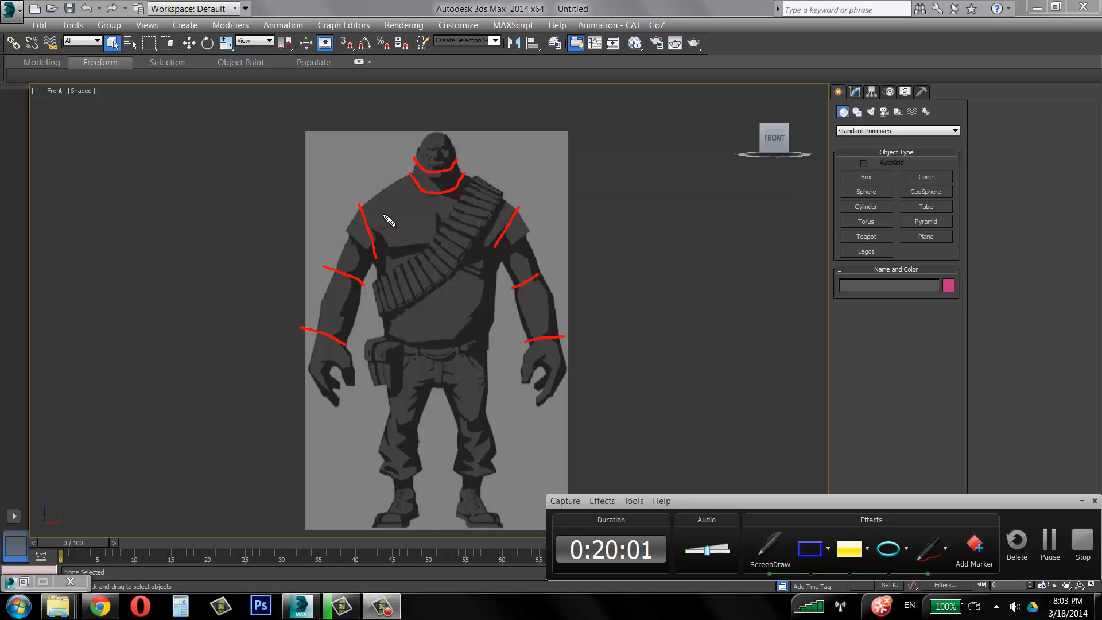
left_click_drag(366, 201, 505, 197)
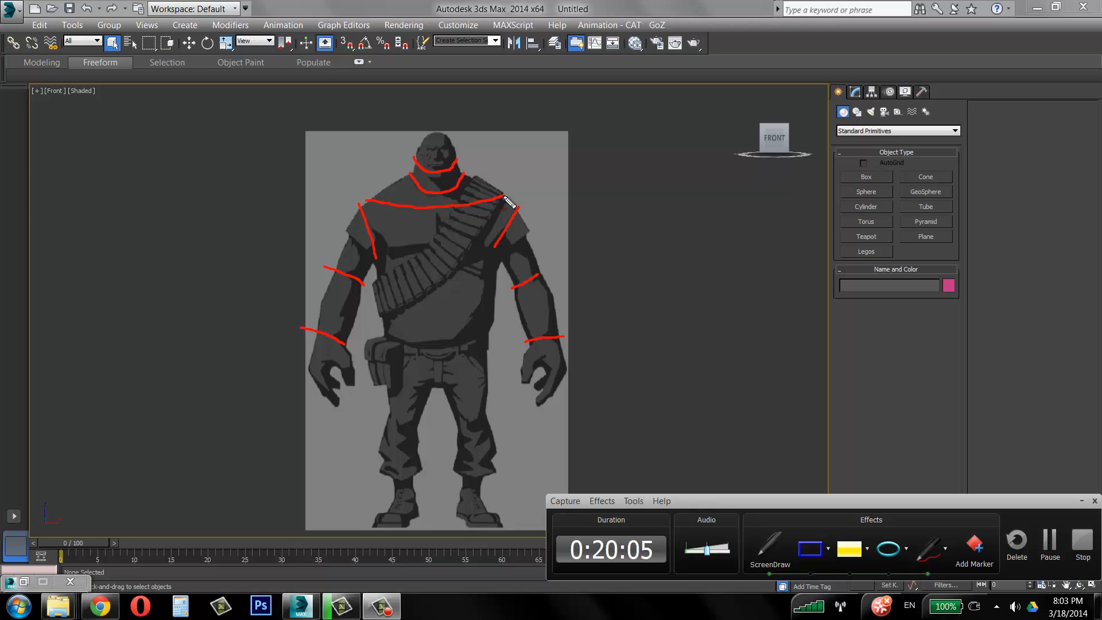
mouse_move(380, 265)
left_mouse_down()
mouse_move(427, 254)
mouse_move(497, 265)
left_mouse_up()
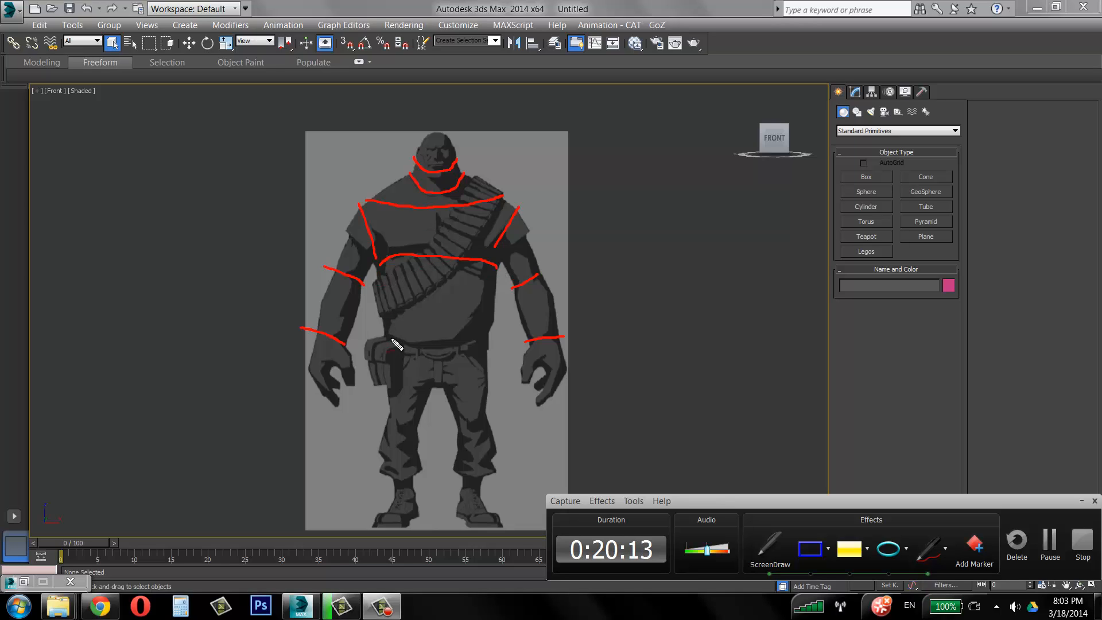
left_click_drag(388, 333, 425, 334)
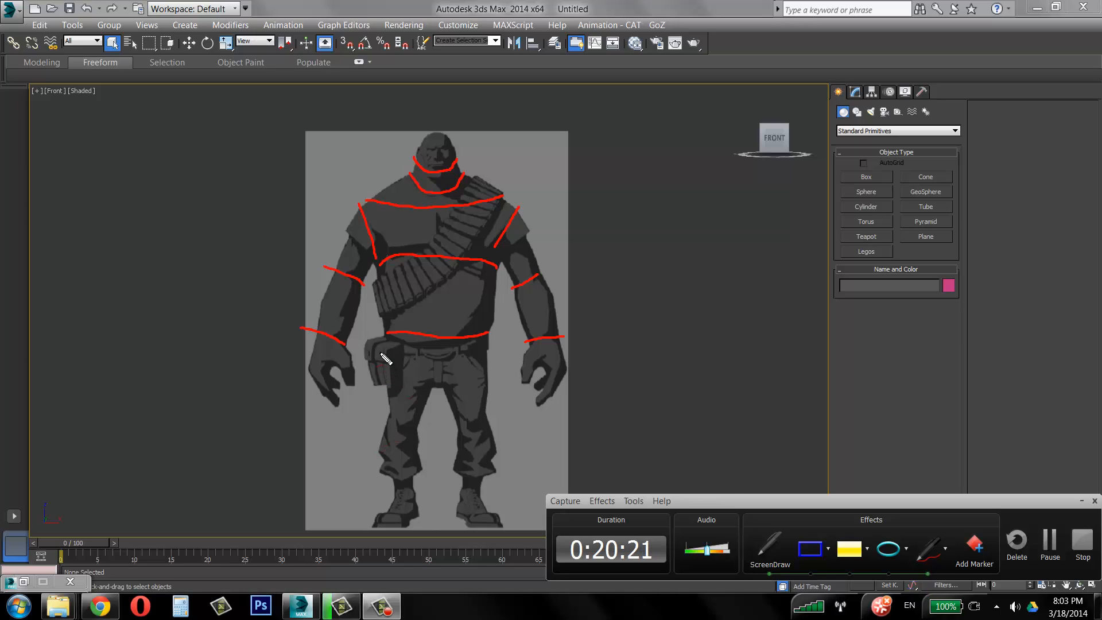
Draw red lines along both hip creases, across the knees and ankles, and across the crotch.
mouse_move(379, 351)
left_mouse_down()
mouse_move(422, 391)
mouse_move(490, 362)
left_mouse_up()
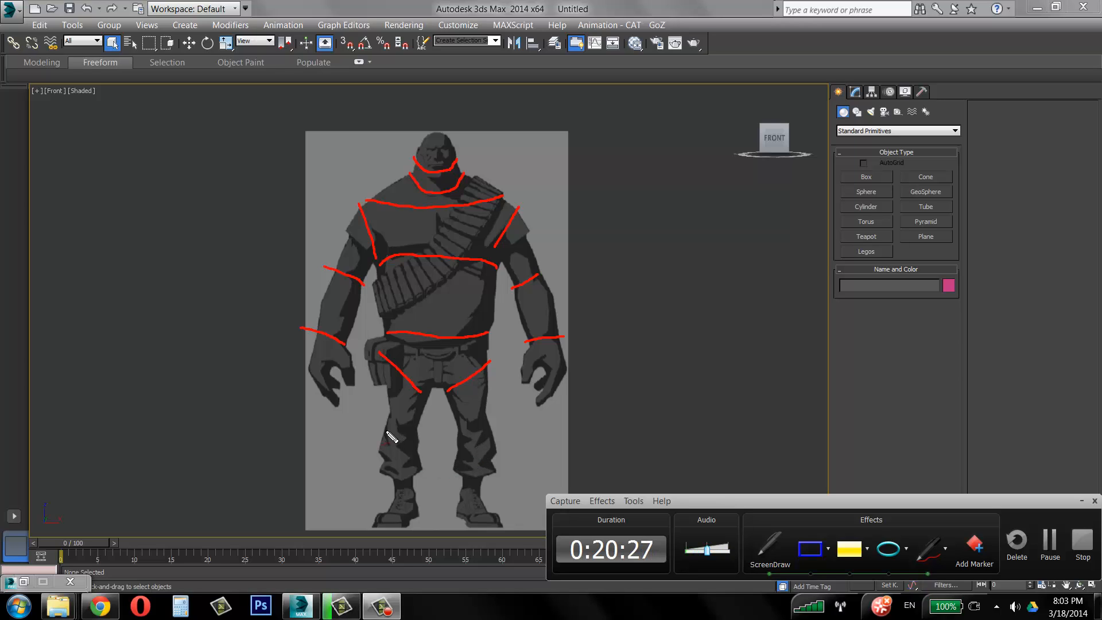
left_click_drag(382, 427, 500, 430)
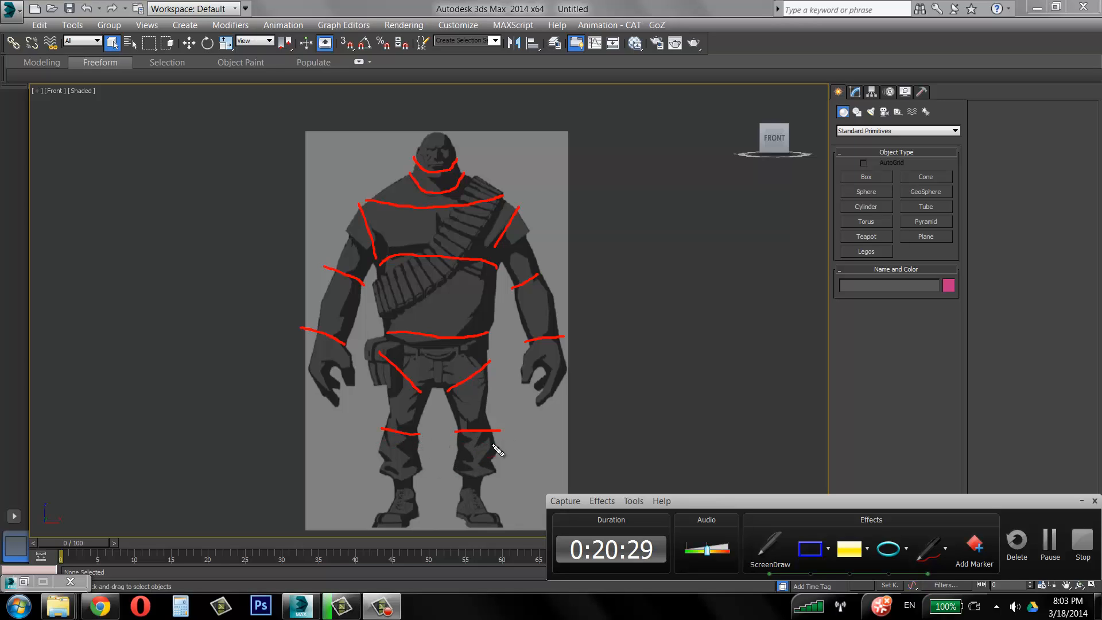
left_click_drag(460, 489, 479, 488)
left_click_drag(390, 489, 419, 495)
left_click_drag(417, 392, 447, 394)
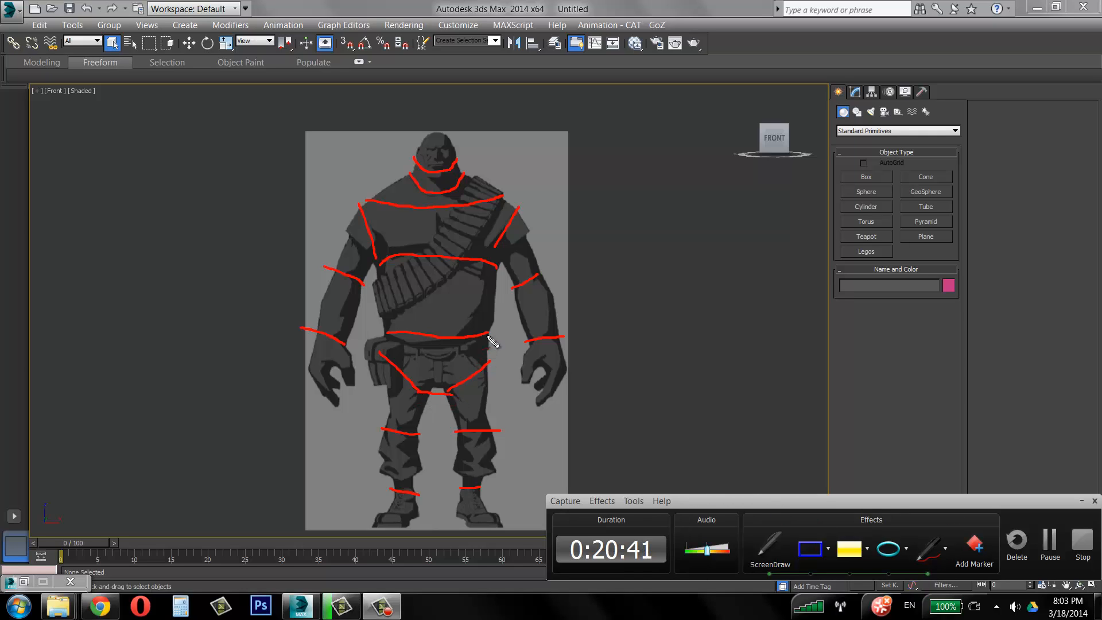
Draw red outlines along the sides of the hips, the character's left leg and the character's left arm up to the shoulder.
left_click_drag(487, 333, 489, 363)
mouse_move(384, 333)
left_mouse_down()
mouse_move(382, 353)
mouse_move(456, 431)
left_mouse_up()
mouse_move(487, 363)
left_mouse_down()
mouse_move(495, 429)
mouse_move(461, 454)
mouse_move(463, 487)
mouse_move(488, 476)
mouse_move(495, 431)
left_mouse_up()
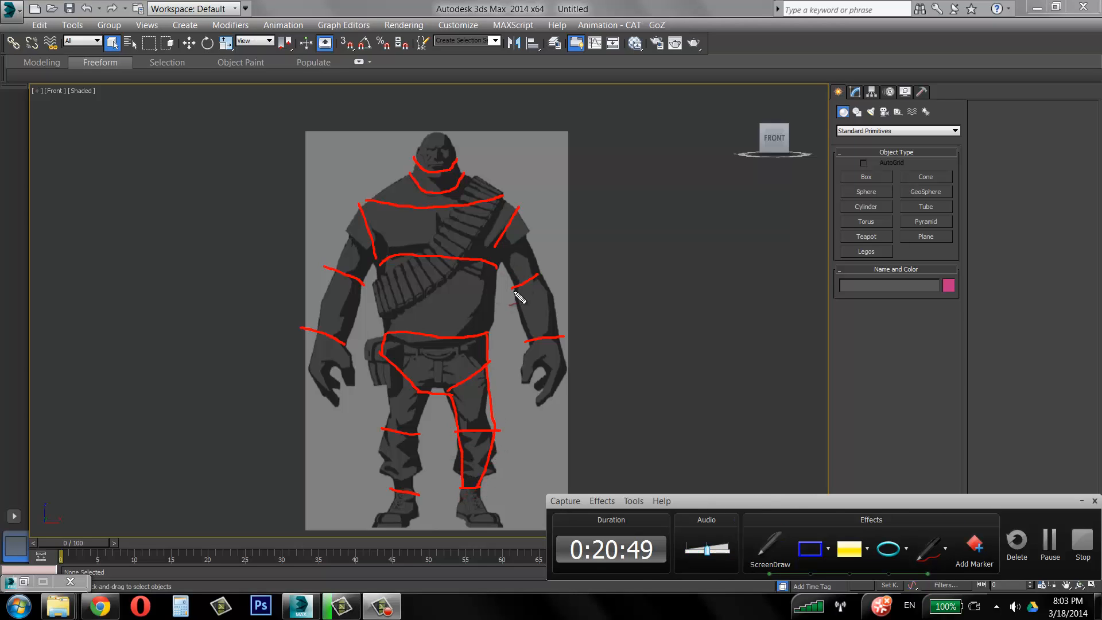
left_click_drag(512, 289, 529, 342)
left_click_drag(537, 274, 565, 335)
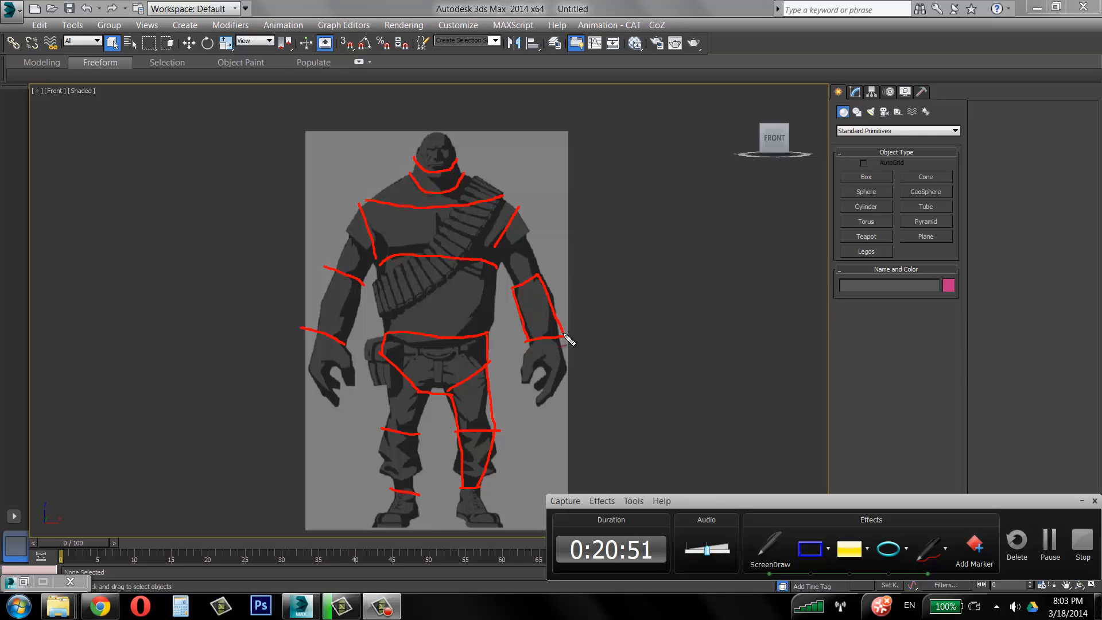
left_click_drag(495, 246, 512, 287)
mouse_move(518, 208)
left_mouse_down()
mouse_move(530, 270)
mouse_move(500, 224)
mouse_move(520, 213)
mouse_move(497, 251)
left_mouse_up()
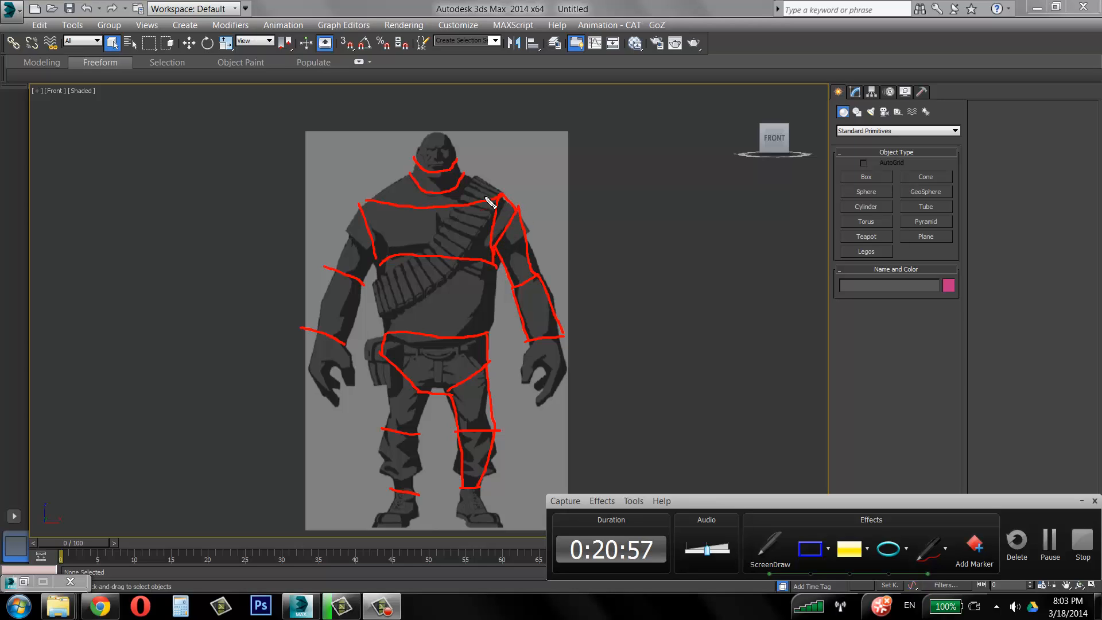
Draw red outlines along the shoulder slopes, neck and head, and down both sides of the belly.
left_click_drag(463, 174, 500, 195)
mouse_move(365, 198)
left_mouse_down()
mouse_move(411, 179)
mouse_move(412, 157)
left_mouse_up()
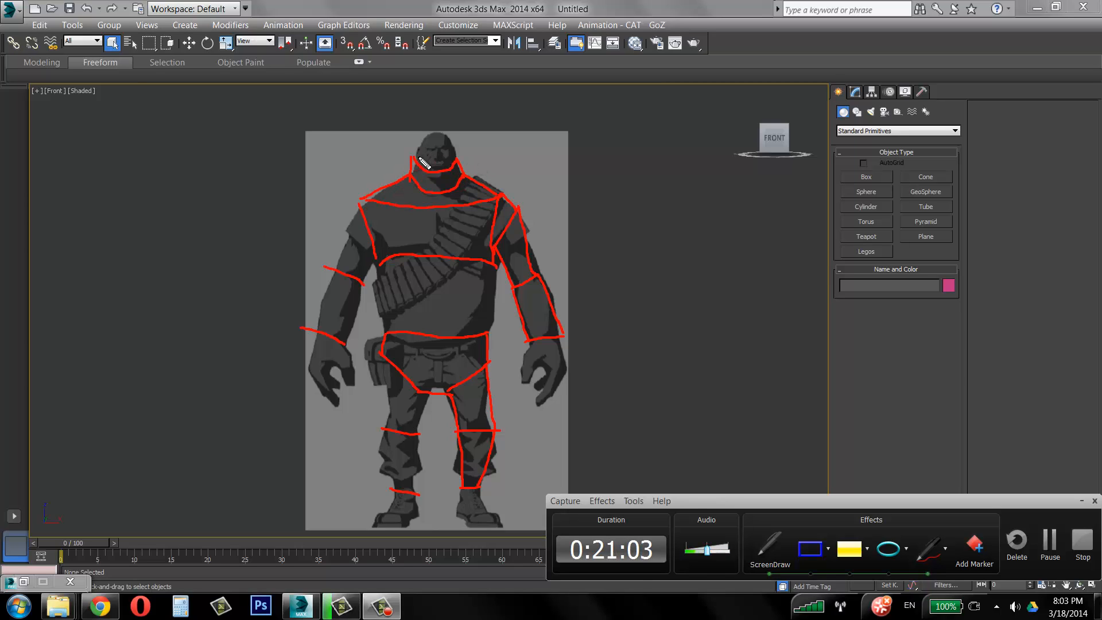
mouse_move(419, 133)
left_mouse_down()
mouse_move(451, 127)
mouse_move(454, 161)
left_mouse_up()
left_click_drag(379, 266, 389, 325)
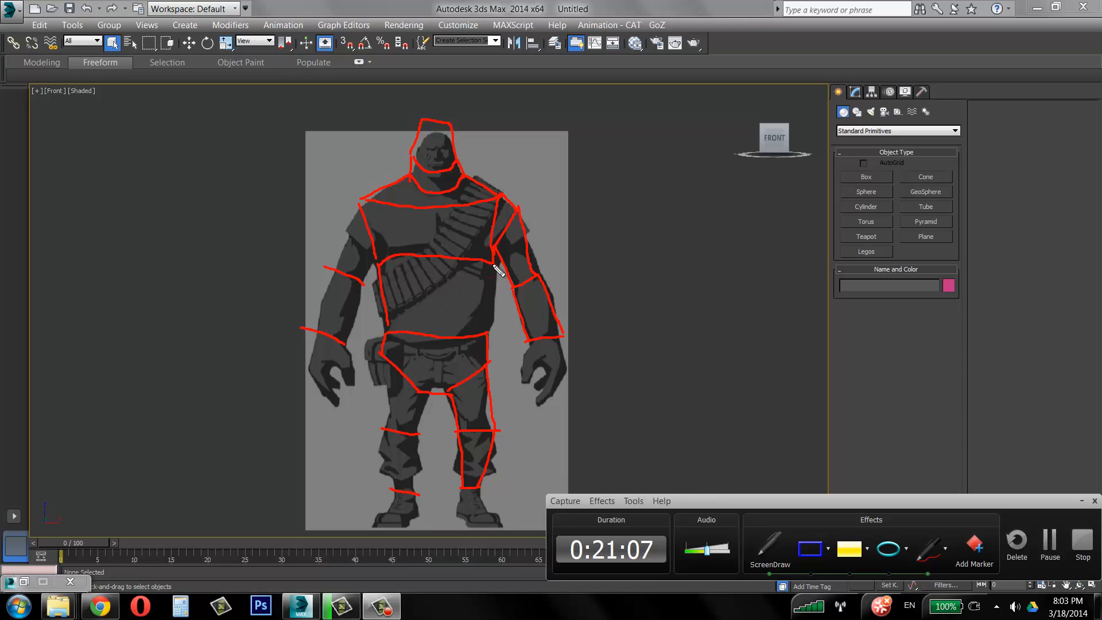
left_click_drag(496, 265, 487, 334)
Draw red outlines around the character's right leg and along the character's right arm.
left_click_drag(430, 392, 413, 433)
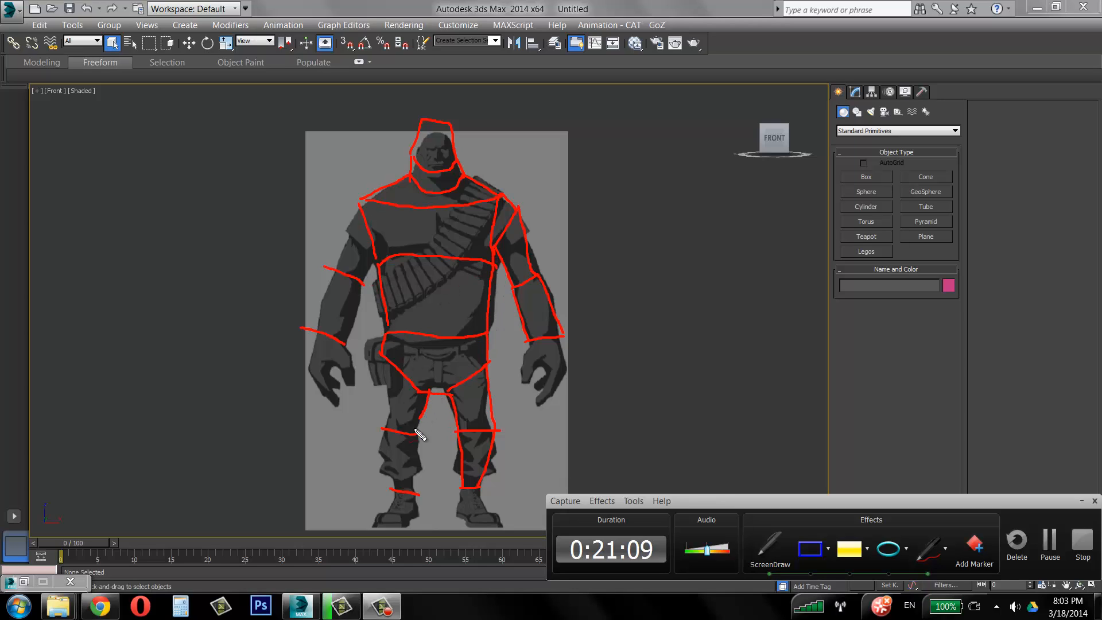
mouse_move(381, 354)
left_mouse_down()
mouse_move(391, 492)
mouse_move(428, 493)
left_mouse_up()
left_click_drag(414, 433, 418, 490)
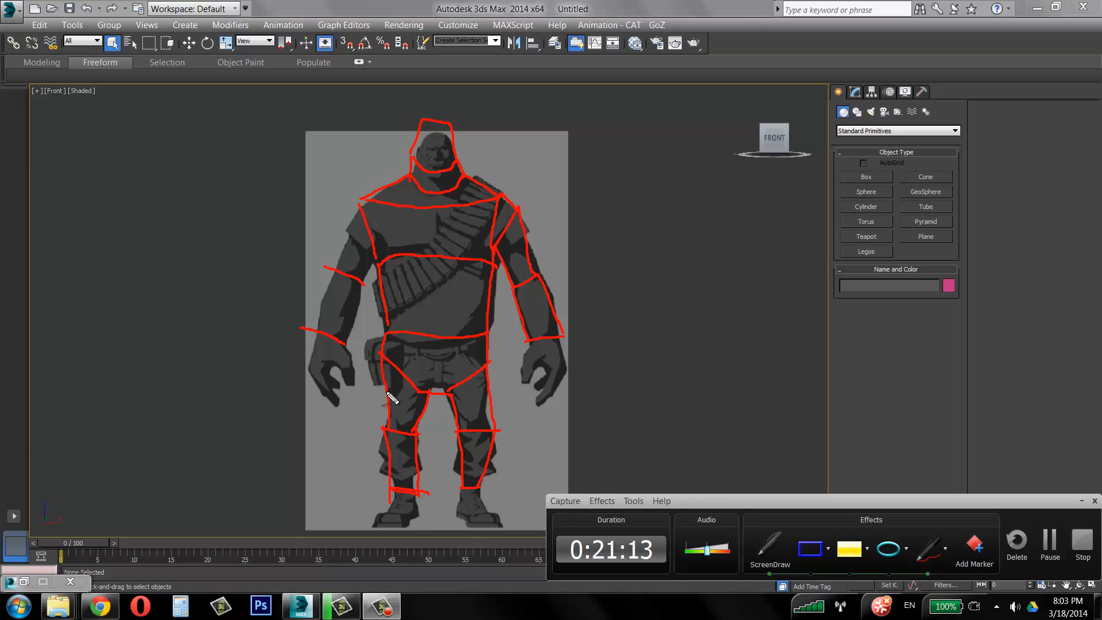
left_click_drag(348, 343, 363, 281)
mouse_move(313, 331)
left_mouse_down()
mouse_move(348, 229)
mouse_move(372, 263)
left_mouse_up()
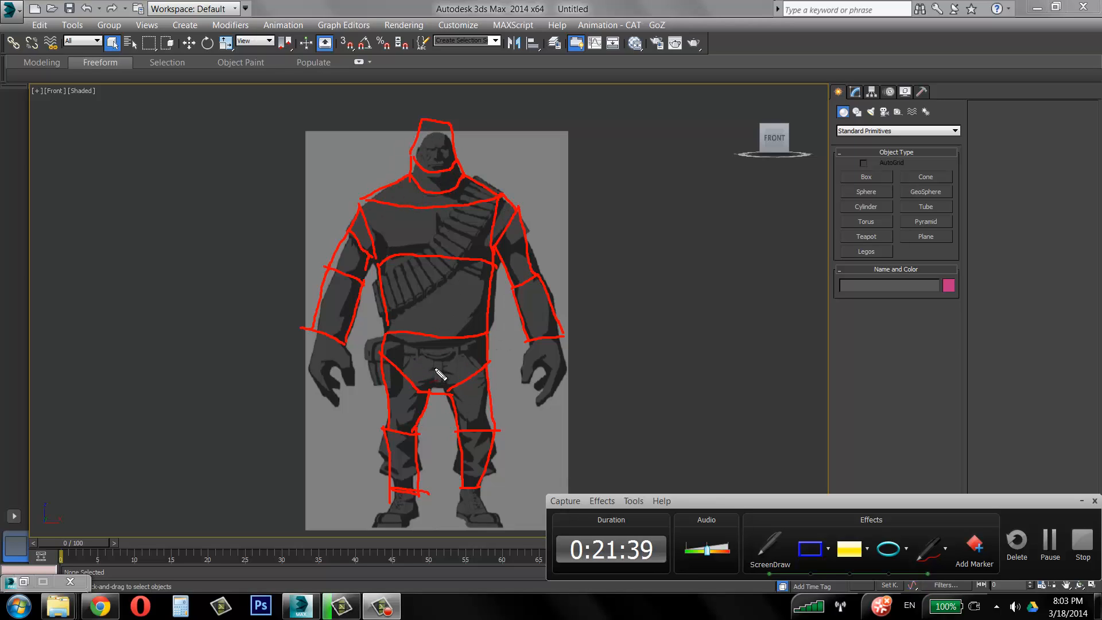
Number the marked body sections from 1 at the belly up through the chest, shoulders, neck and head, and clear the screen drawings.
left_click_drag(442, 303, 440, 327)
left_click_drag(440, 235, 453, 256)
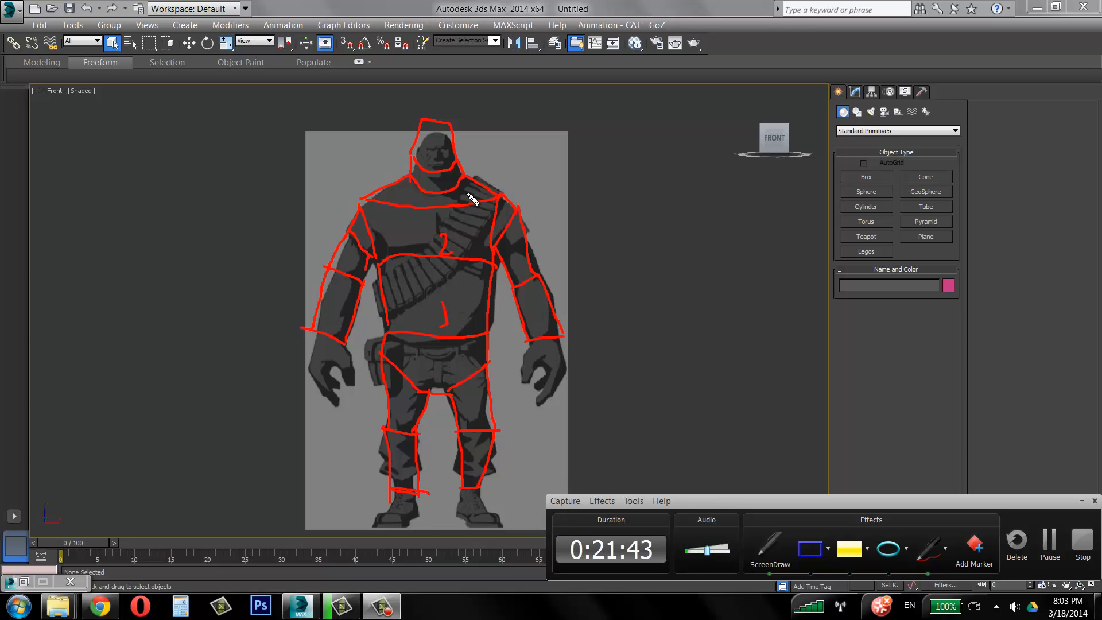
mouse_move(464, 193)
left_mouse_down()
mouse_move(466, 203)
mouse_move(455, 189)
mouse_move(459, 198)
left_mouse_up()
left_click_drag(453, 147, 464, 150)
mouse_move(463, 150)
left_mouse_down()
mouse_move(451, 160)
mouse_move(472, 142)
left_mouse_up()
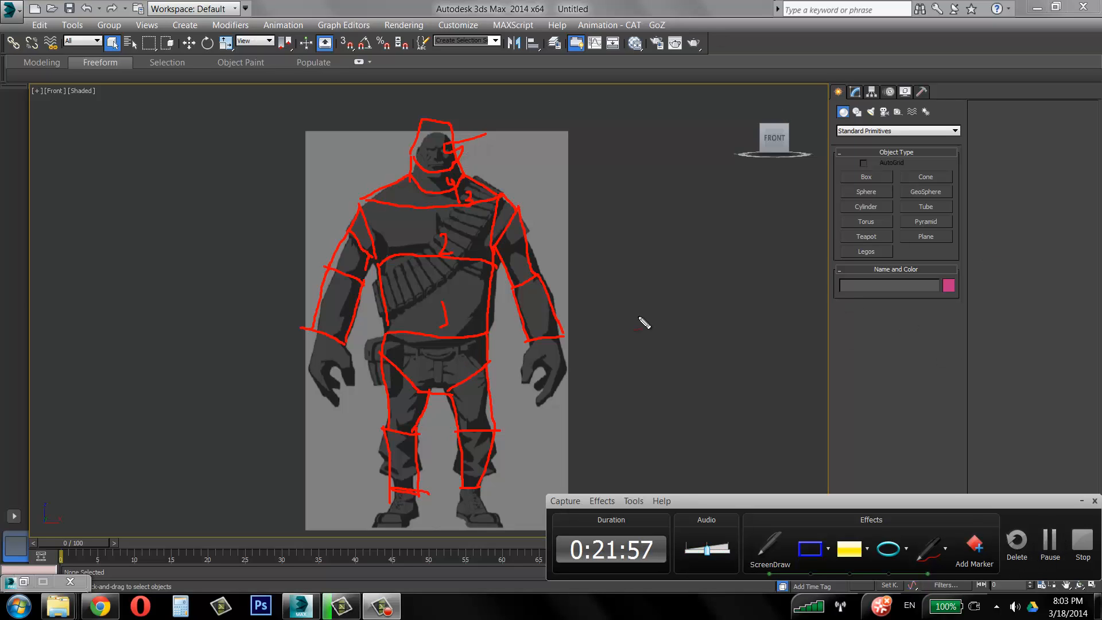
key("Escape")
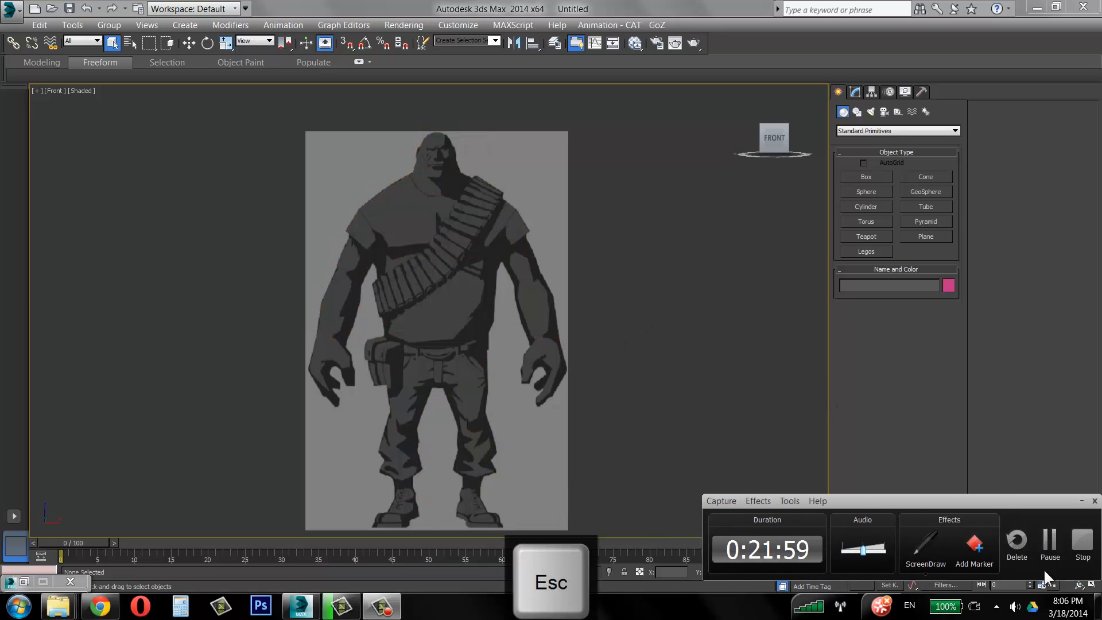
left_click(1050, 542)
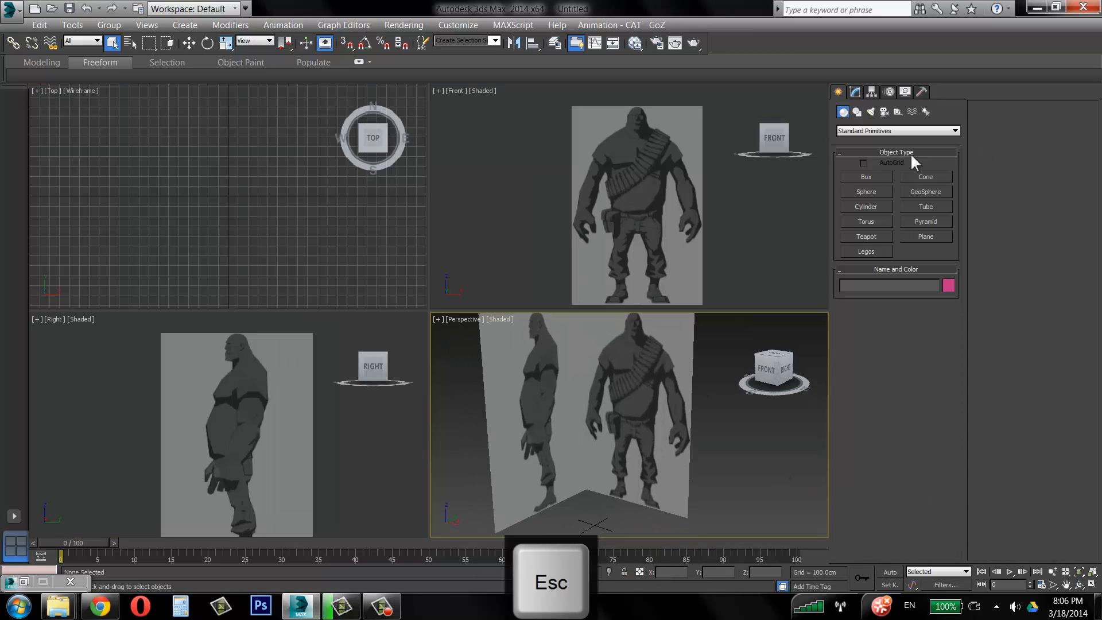
Create a box on the ground in front of the reference planes in the Perspective viewport.
middle_click_drag(464, 520, 472, 497)
mouse_move(612, 475)
middle_mouse_down()
mouse_move(590, 443)
mouse_move(584, 460)
mouse_move(604, 456)
mouse_move(591, 474)
middle_mouse_up()
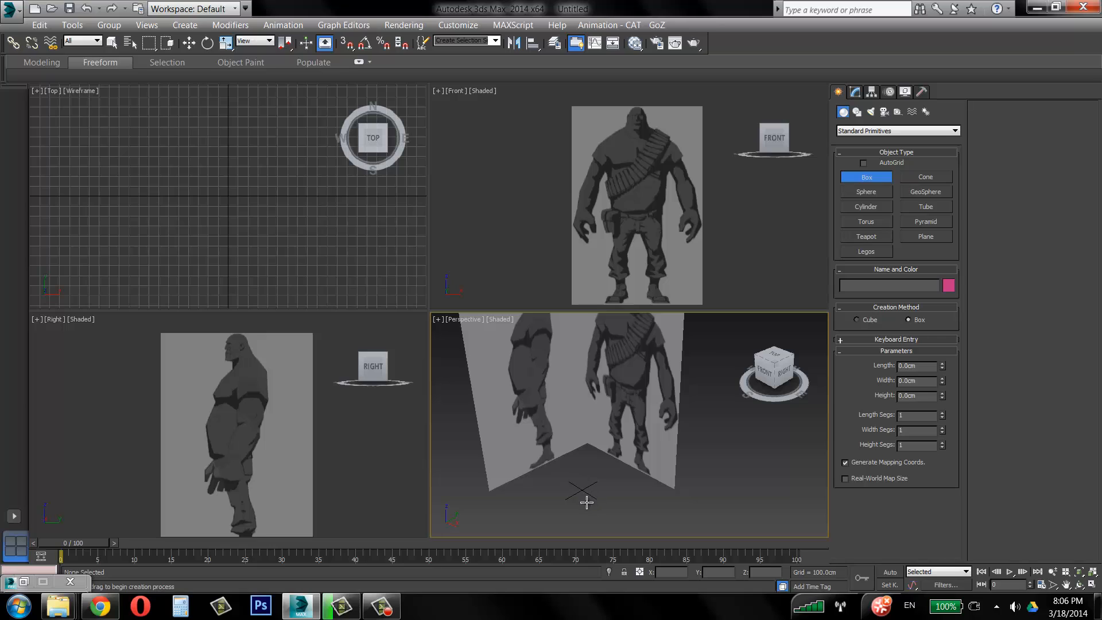
left_click_drag(586, 502, 574, 481)
left_click(580, 469)
right_click(582, 468)
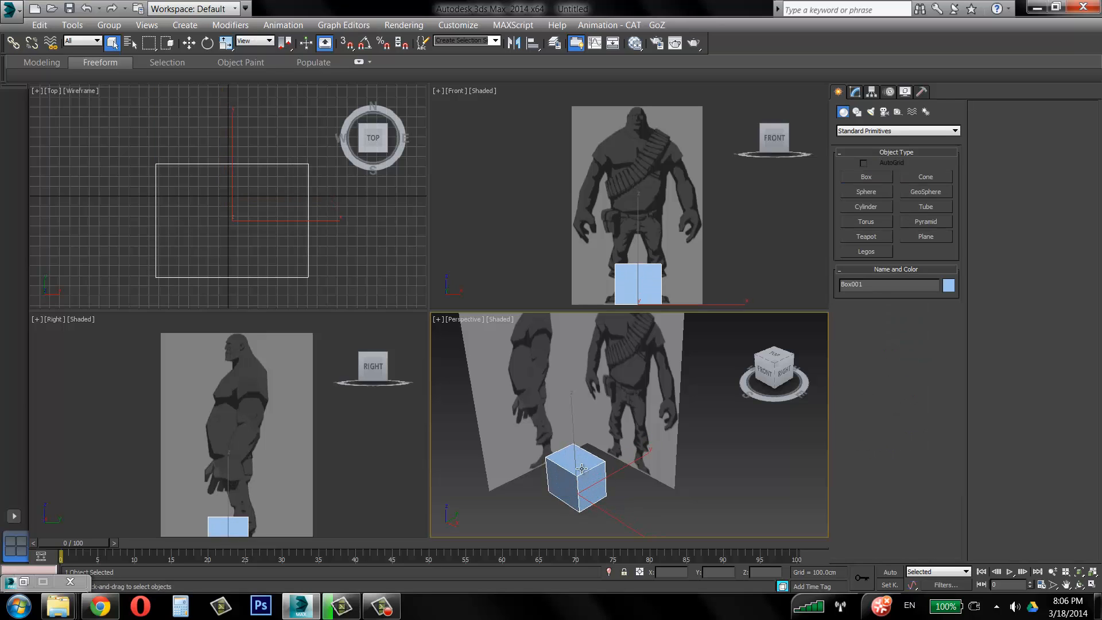
Raise the box to the character's hips at Z about 223 cm and shift its depth to Y about -10.6 cm.
right_click(466, 268)
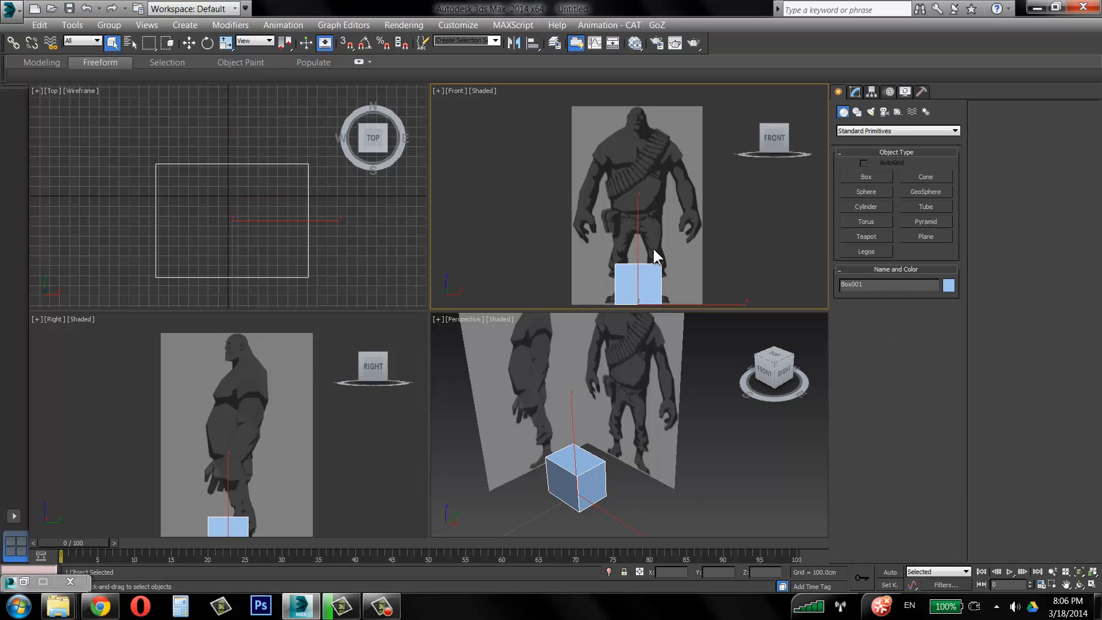
key("w")
scroll(640, 224, "up", 3)
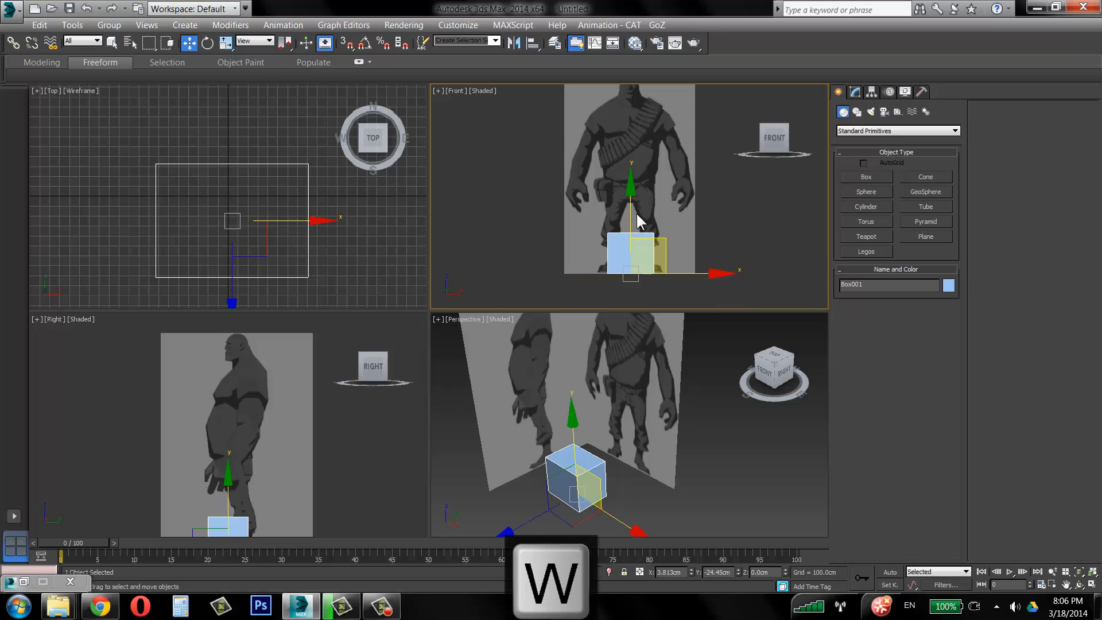
left_click_drag(631, 209, 622, 119)
scroll(117, 471, "up", 2)
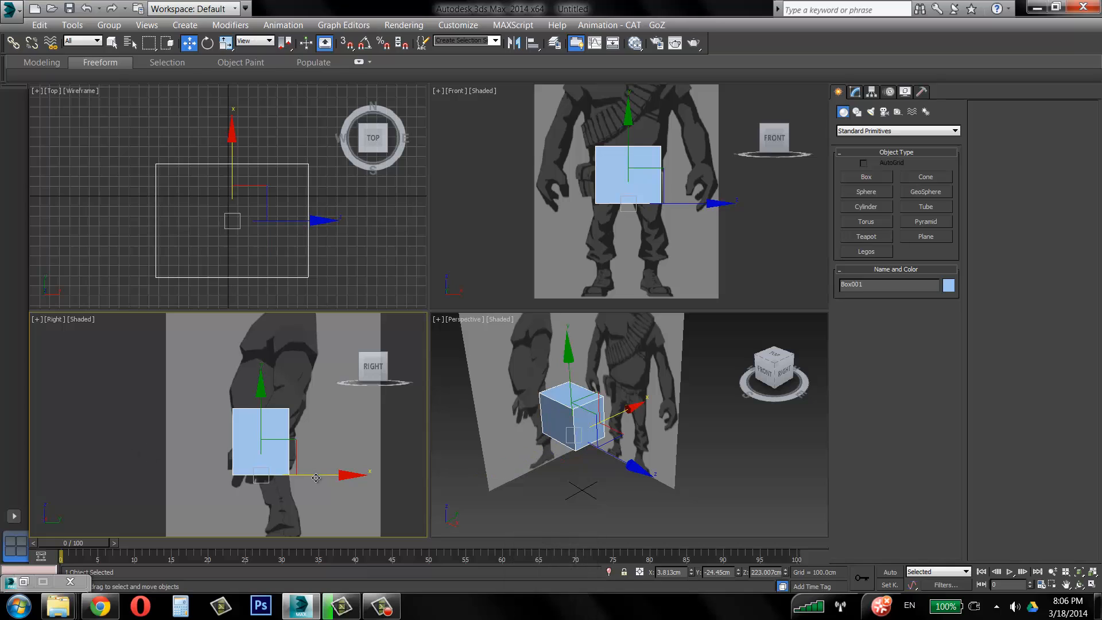
left_click_drag(318, 474, 325, 474)
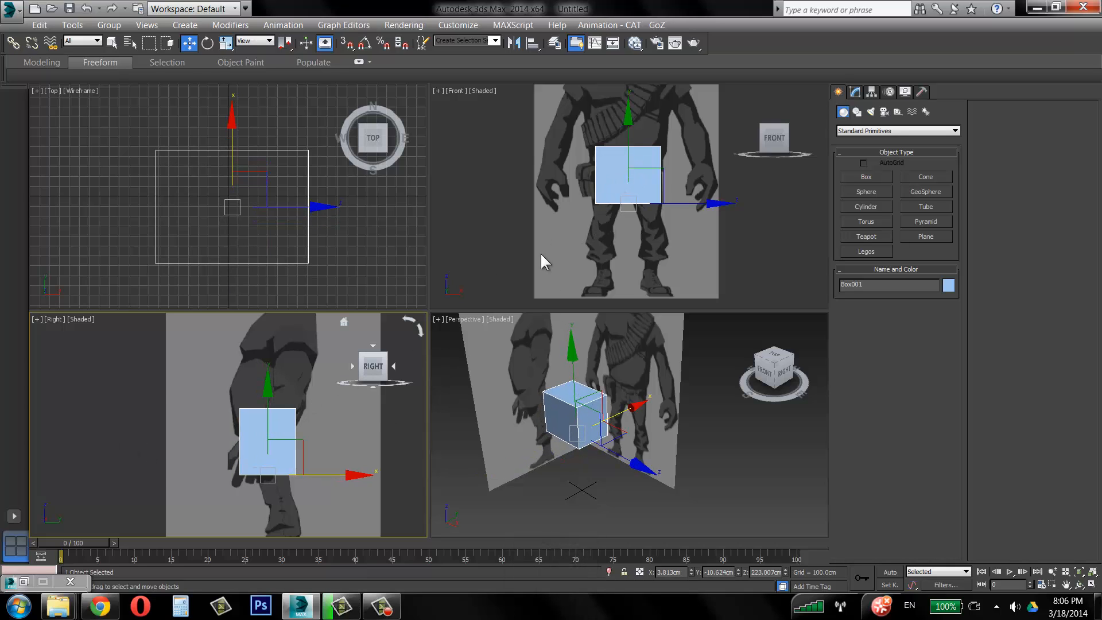
Fine-tune the box over the pelvis to Y about -14.2 cm and Z about 230.1 cm.
left_click(672, 201)
left_click_drag(626, 141, 625, 137)
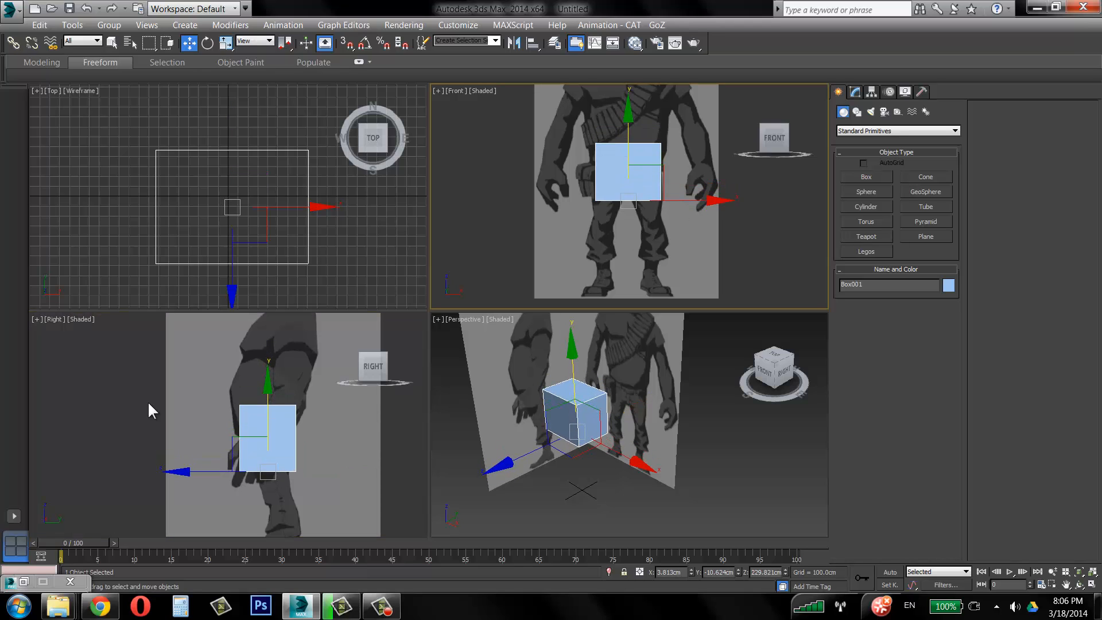
left_click(187, 471)
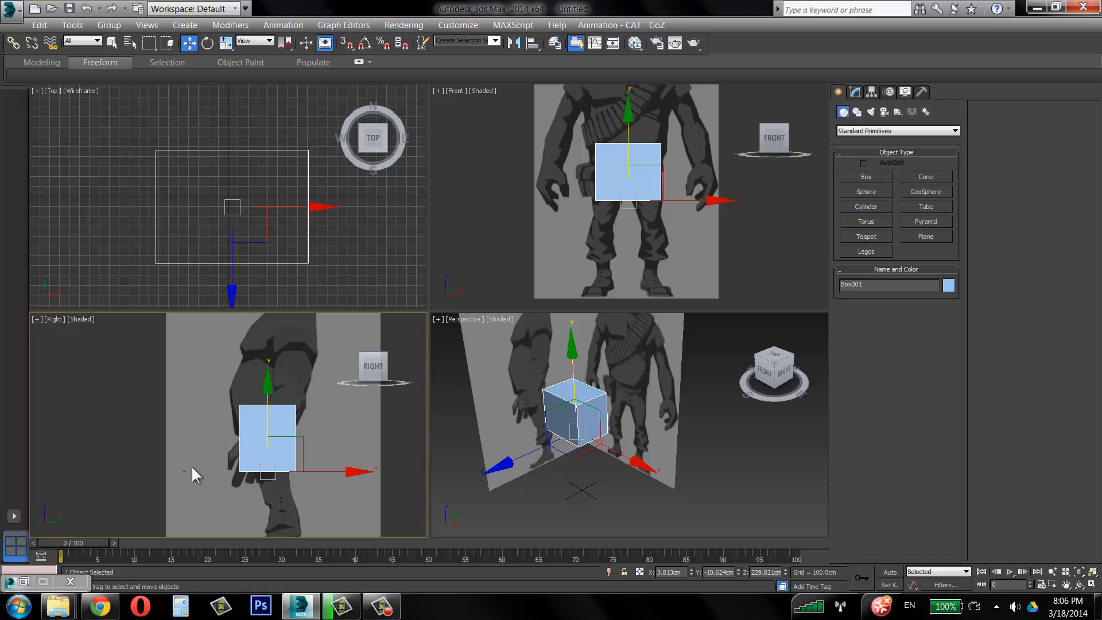
left_click_drag(259, 416, 259, 414)
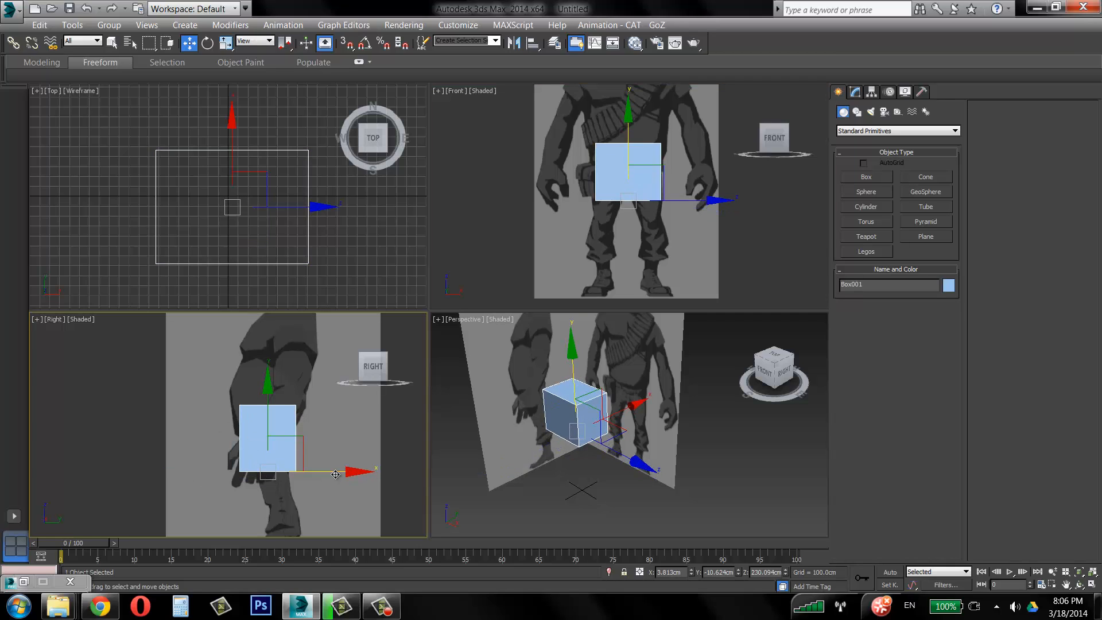
left_click_drag(328, 474, 325, 474)
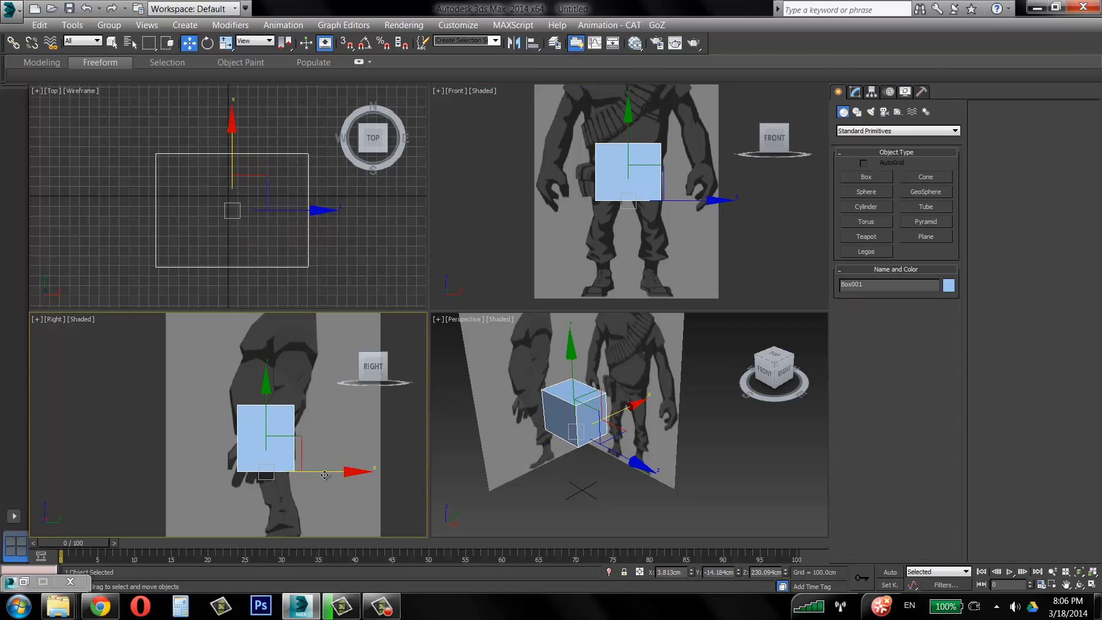
Turn on see-through display for the box and check its fit against the hips in the Front viewport.
key("alt+x")
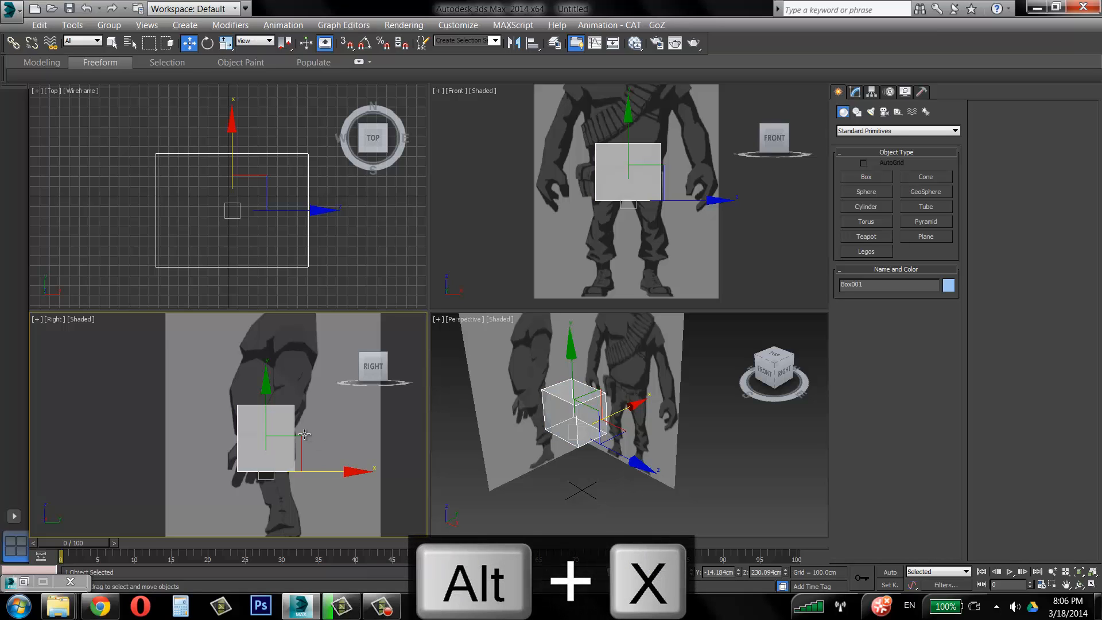
middle_click_drag(625, 142, 618, 157)
scroll(618, 156, "up", 4)
scroll(617, 157, "down", 2)
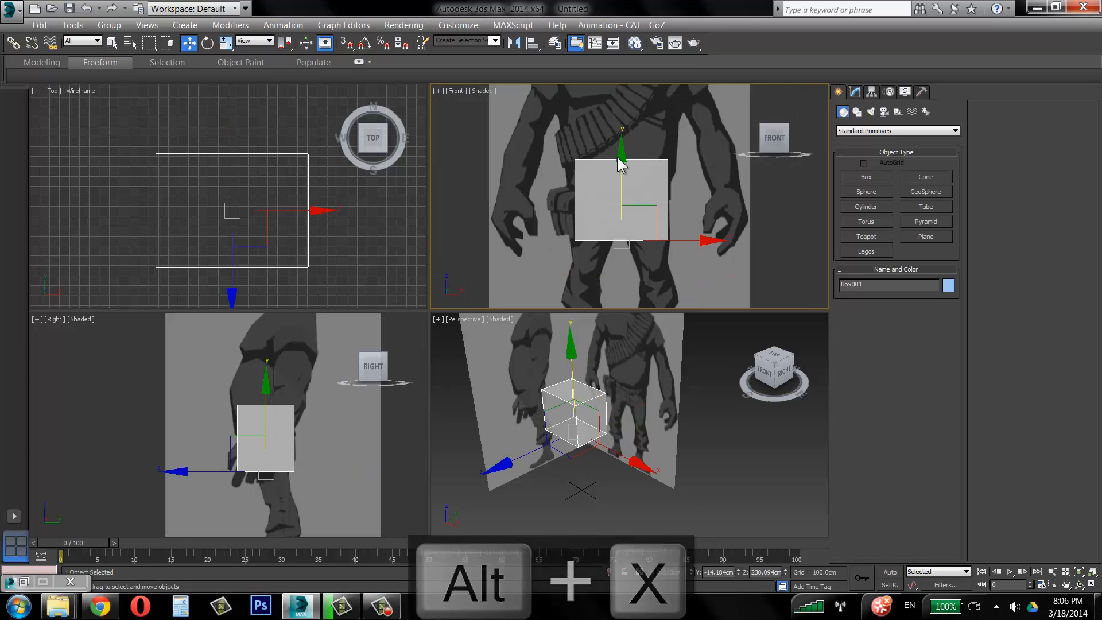
middle_click_drag(663, 218, 663, 229)
scroll(663, 229, "up", 2)
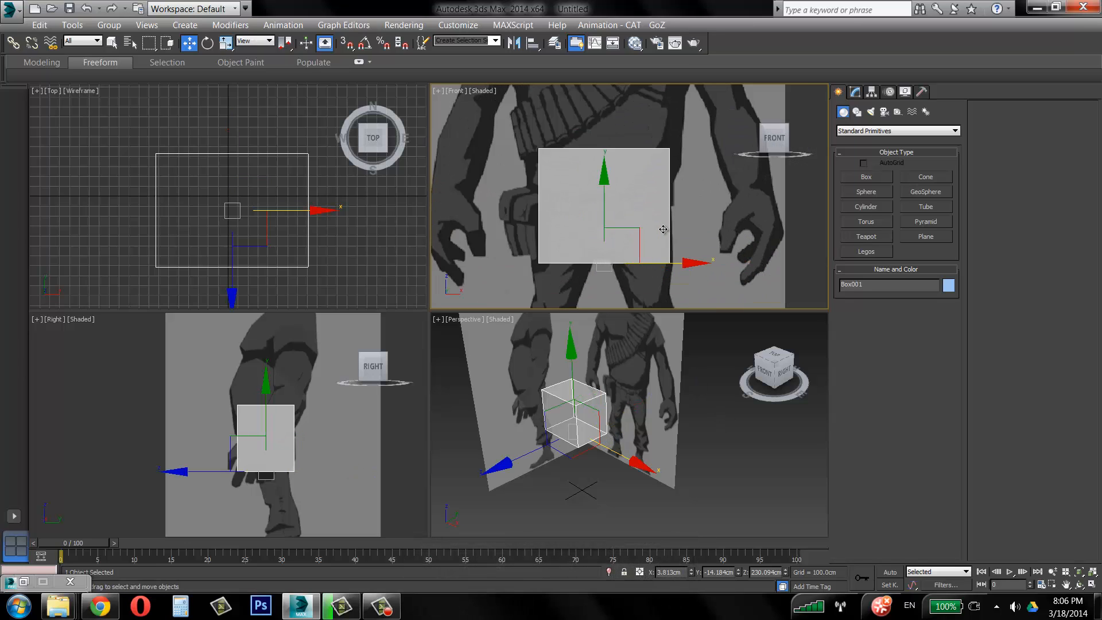
scroll(663, 229, "down", 2)
key("alt+x")
key("alt+x")
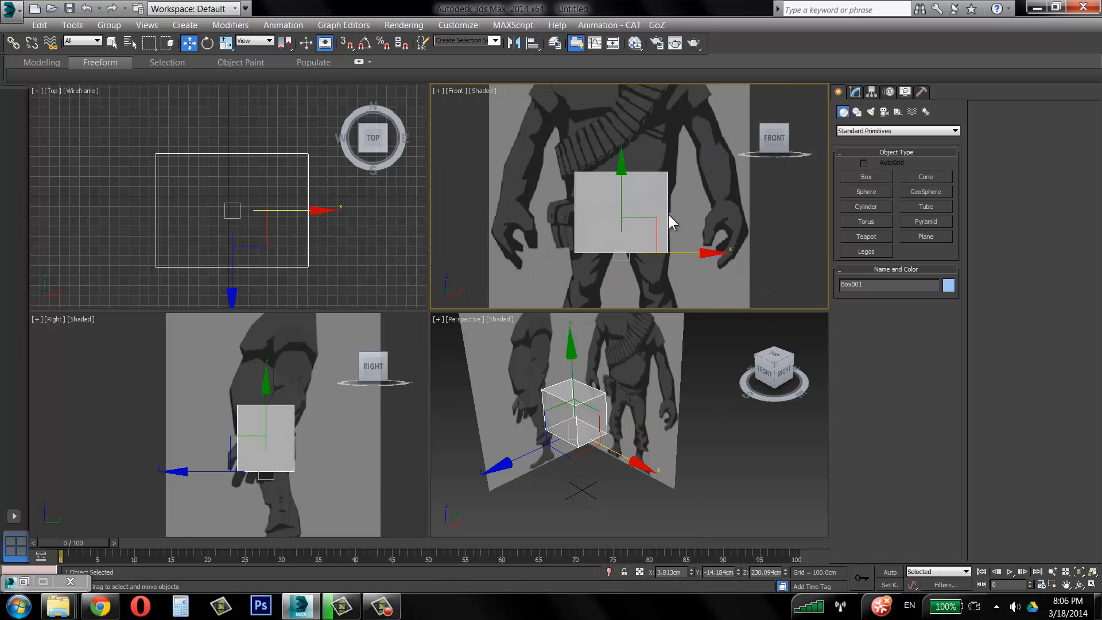
Set the box's width to about 174 cm and height to about 91.5 cm, and lower it to Z about 222.1 cm.
middle_click_drag(666, 227, 674, 209)
middle_click_drag(244, 457, 309, 441)
scroll(253, 448, "up", 2)
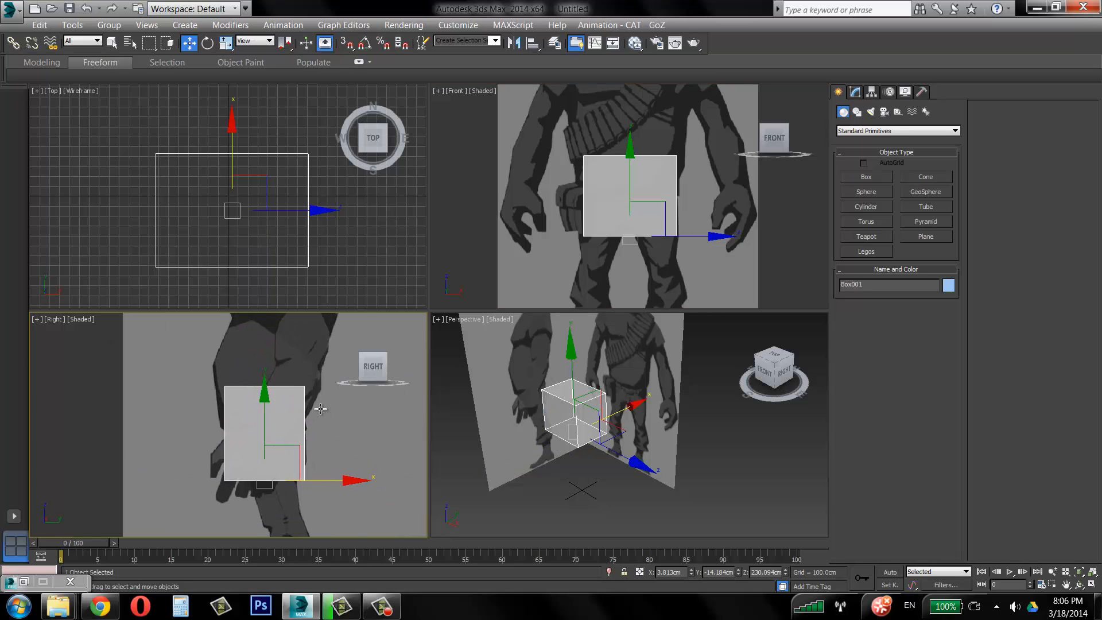
left_click(855, 92)
left_click_drag(943, 196, 941, 247)
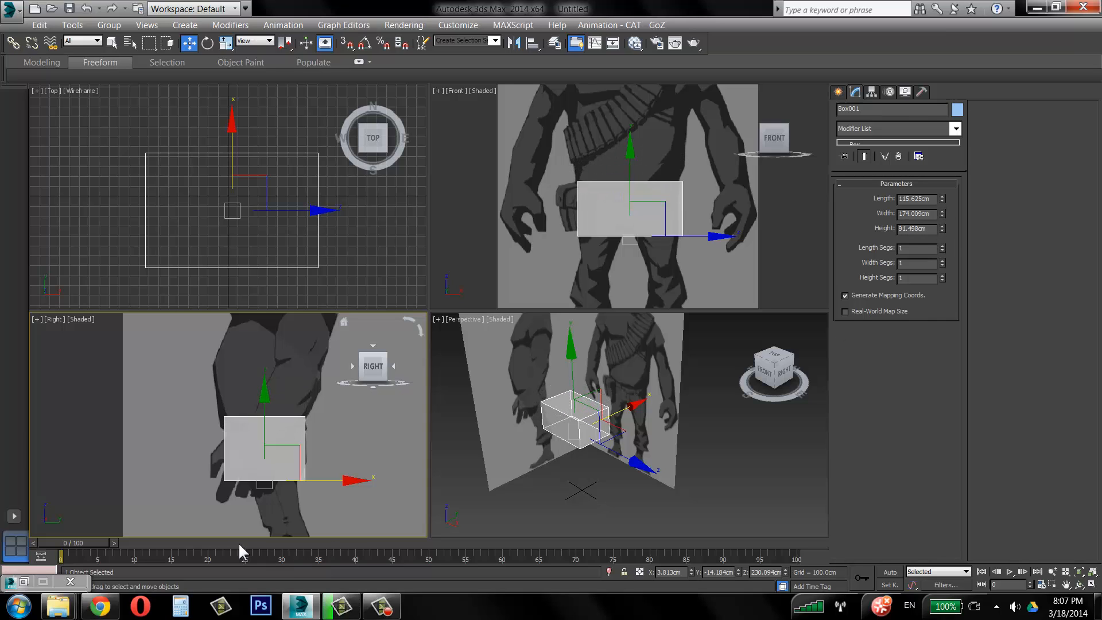
left_click_drag(290, 454, 296, 459)
middle_click_drag(326, 445, 319, 427)
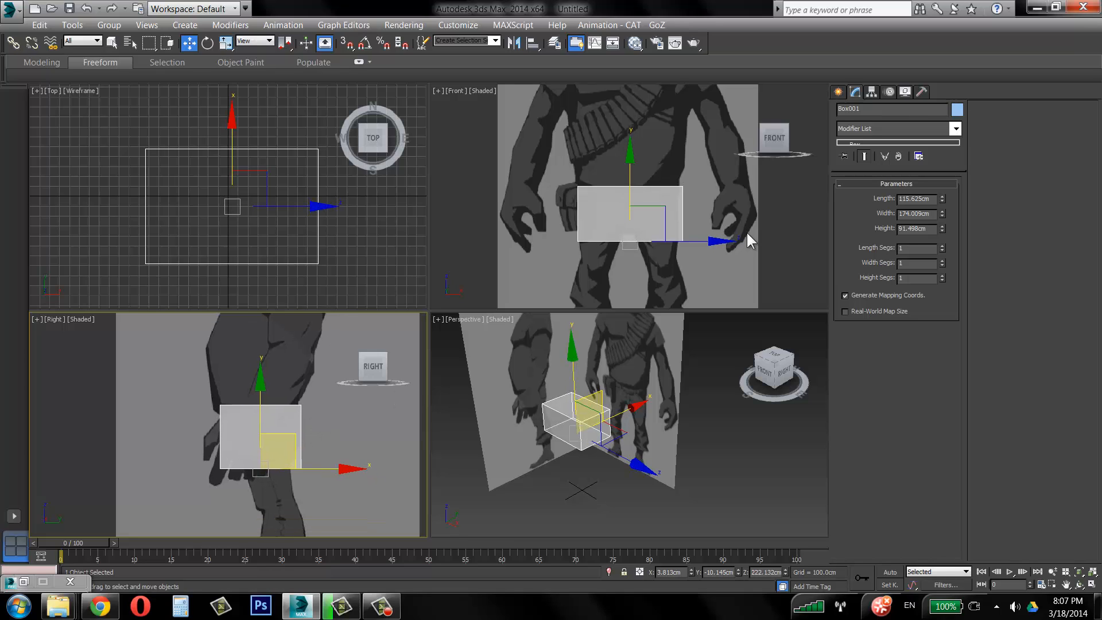
Reduce the box's height to about 74.1 cm and move it up between the crotch and waist, at Z about 236.6 cm.
scroll(675, 198, "up", 5)
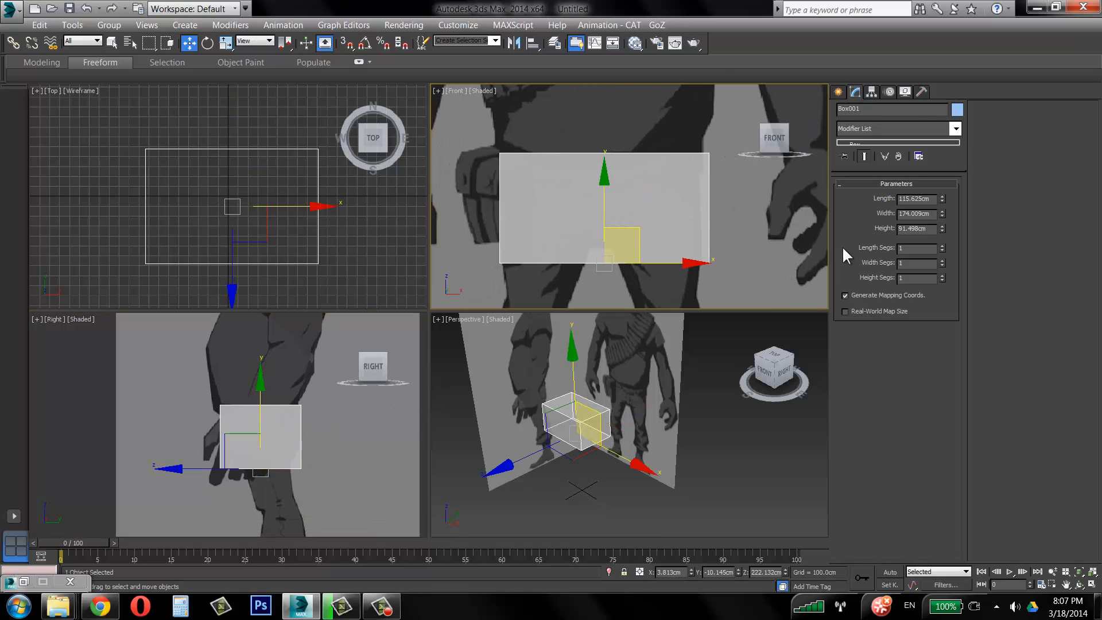
left_click_drag(941, 232, 942, 276)
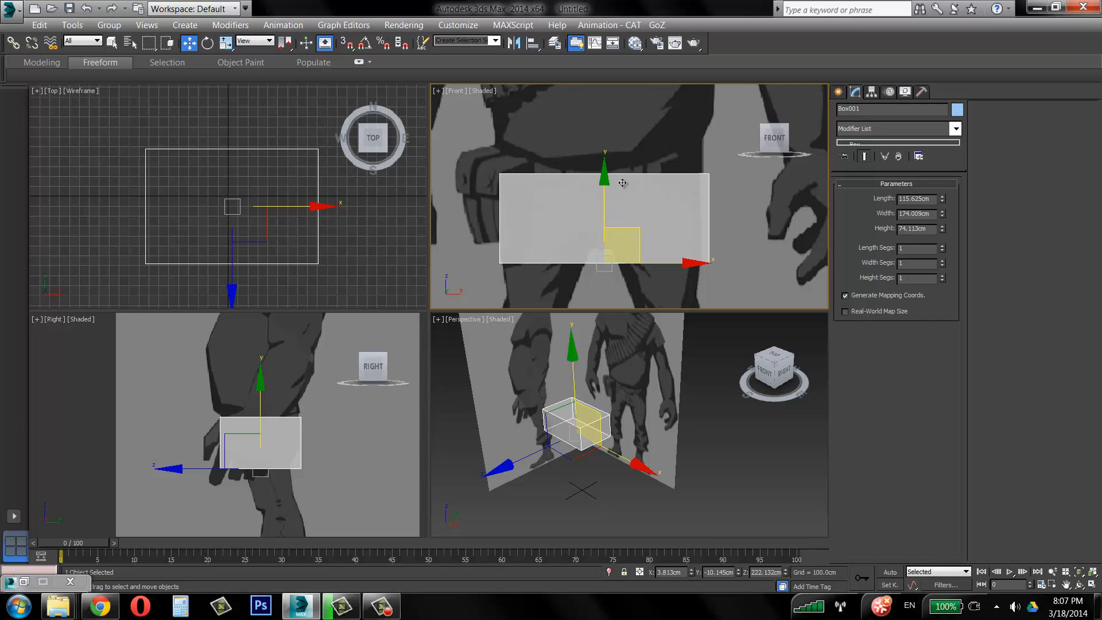
left_click_drag(599, 176, 595, 160)
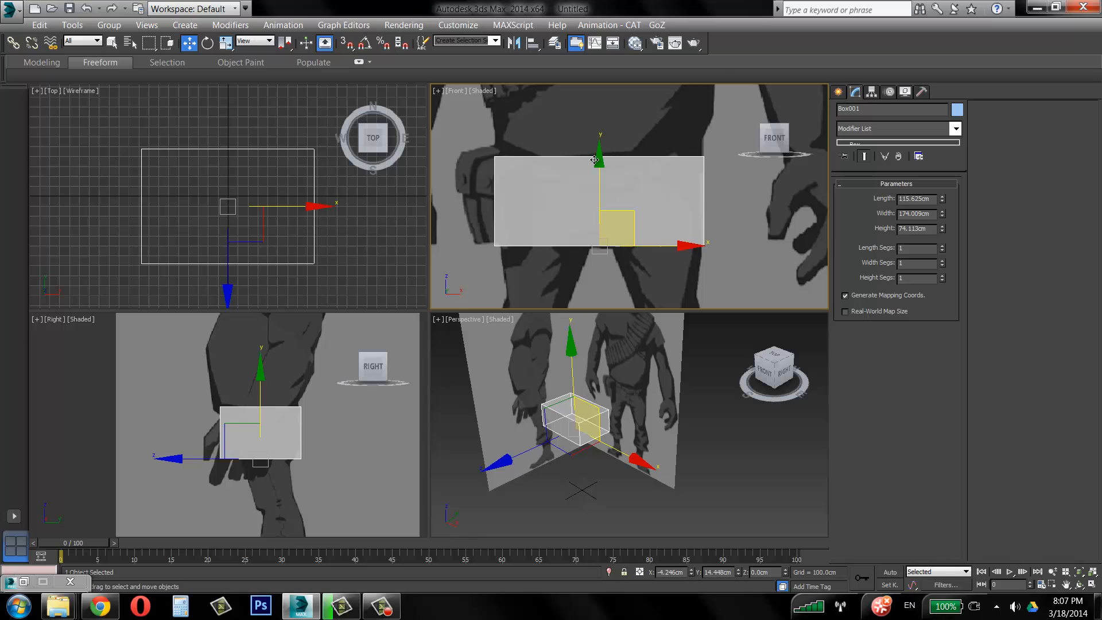
Expand the box's modifier stack display area and make the Front viewport active.
middle_click_drag(256, 462, 232, 455)
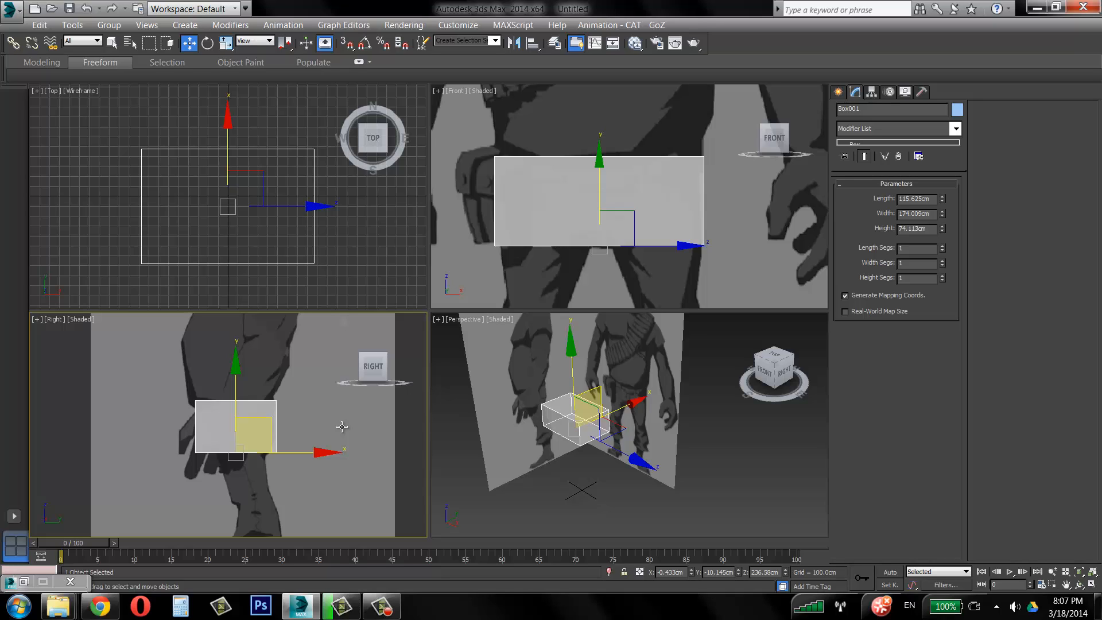
left_click_drag(946, 169, 946, 274)
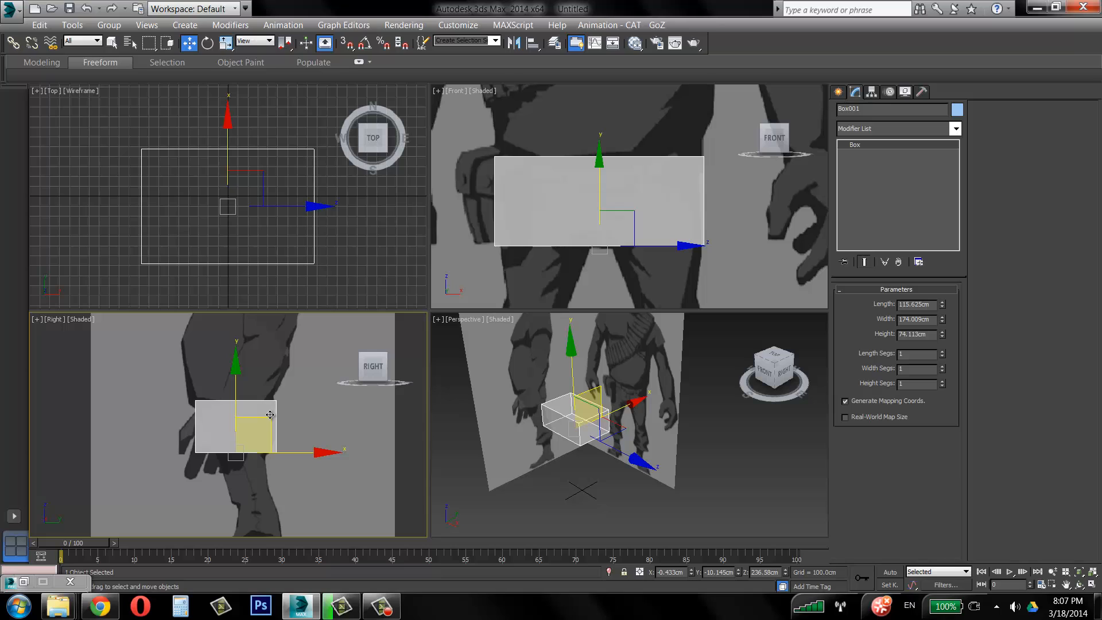
left_click(688, 174)
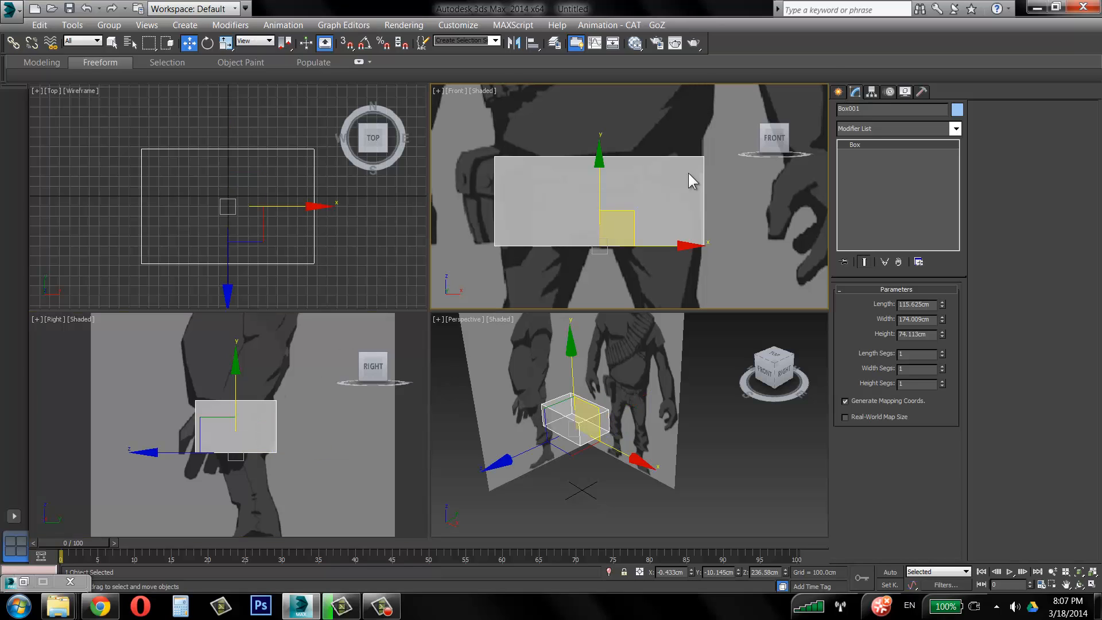
Convert the box to an Editable Poly and switch to vertex editing.
right_click(687, 173)
mouse_move(739, 302)
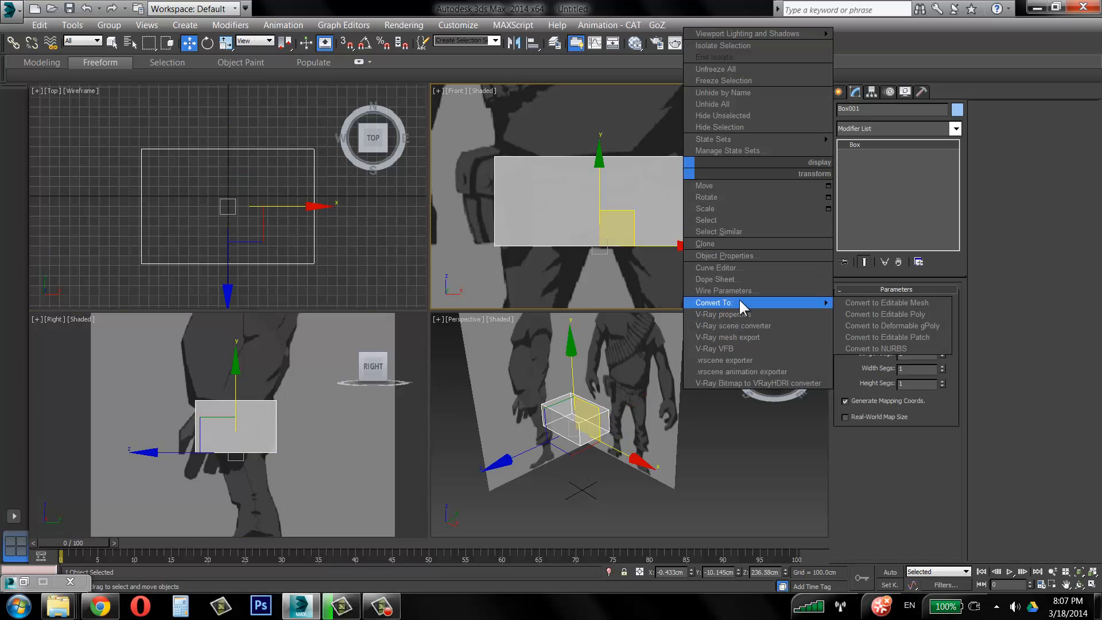
left_click(897, 314)
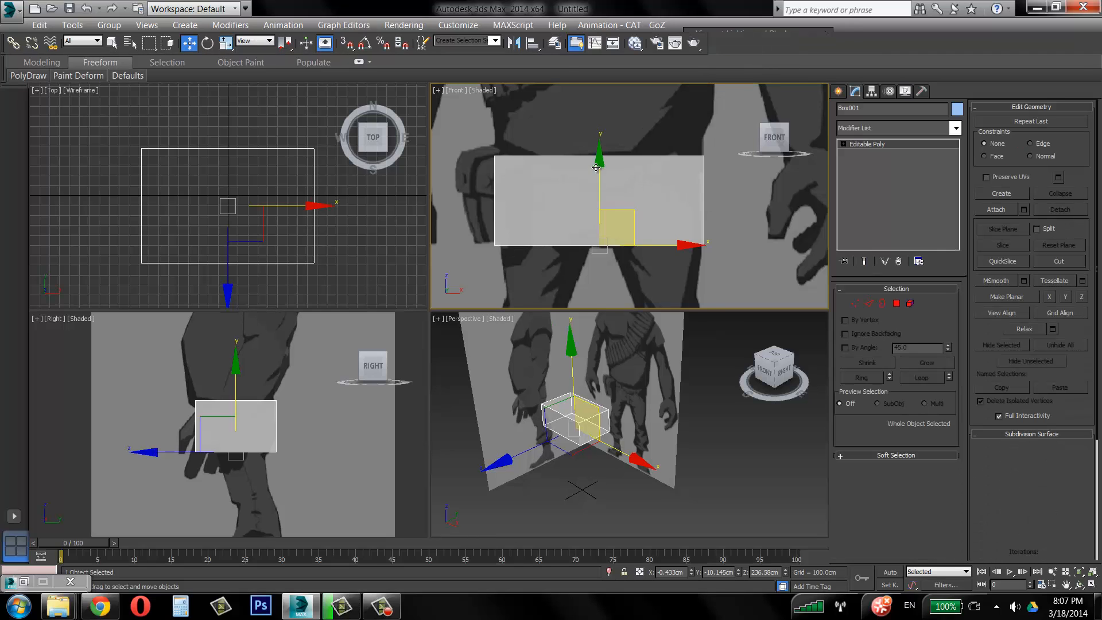
middle_click_drag(596, 167, 603, 199)
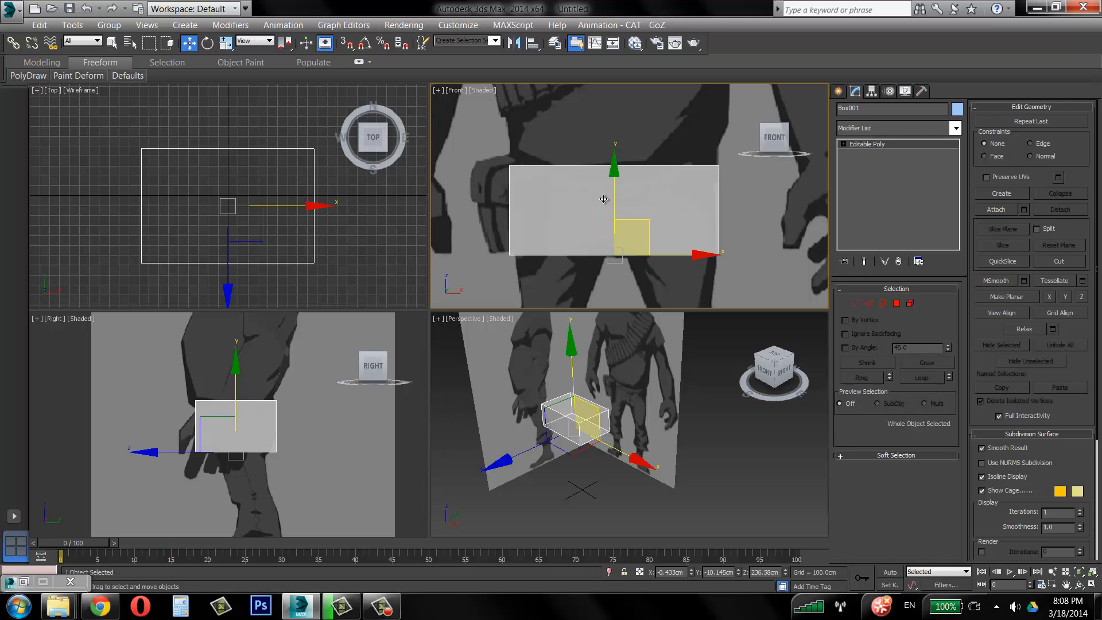
left_click(855, 302)
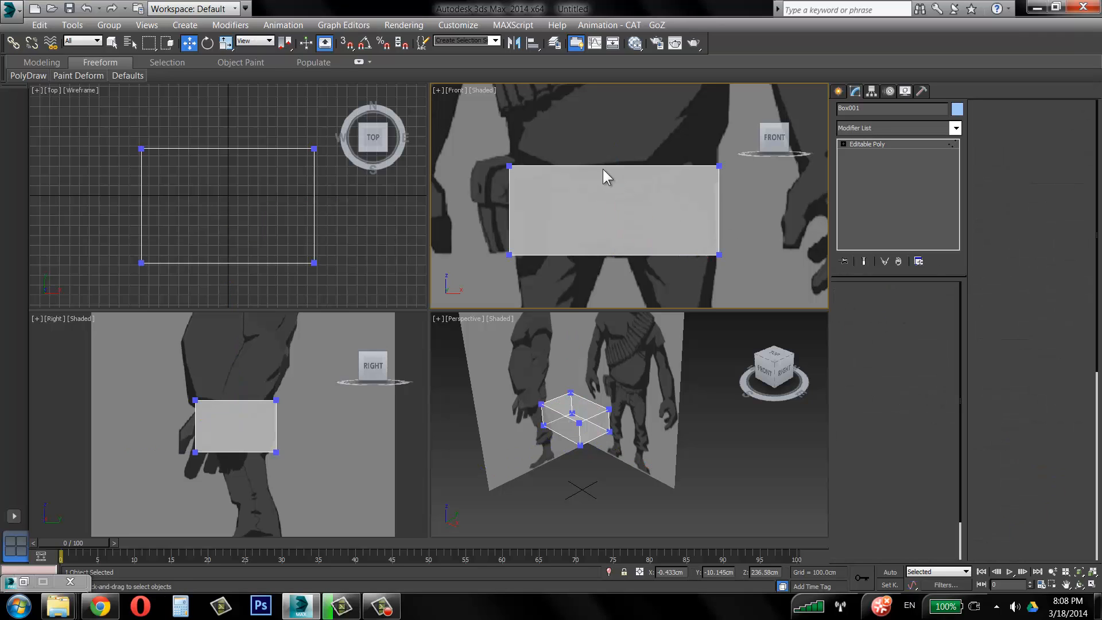
In the Right viewport, pull the box's bottom front vertices inward and lower its top front vertices to about Z 297 cm.
middle_click_drag(591, 166, 589, 143)
scroll(194, 384, "up", 3)
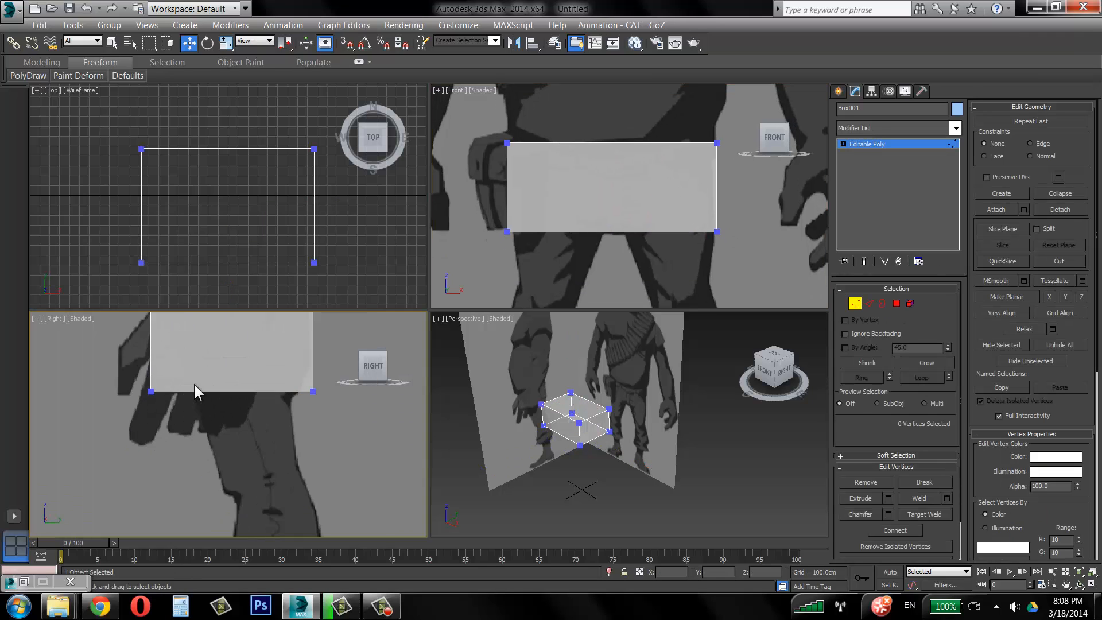
middle_click_drag(194, 384, 122, 426)
left_click_drag(123, 429, 166, 468)
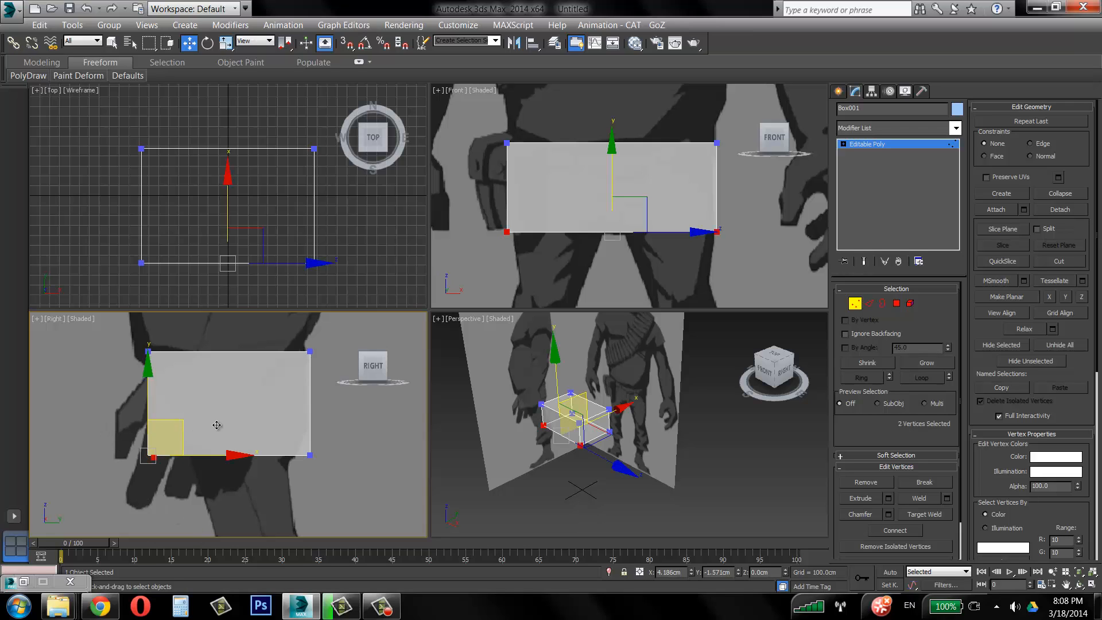
left_click_drag(185, 421, 222, 420)
left_click_drag(136, 342, 186, 383)
mouse_move(180, 316)
left_mouse_down()
mouse_move(188, 352)
mouse_move(187, 335)
left_mouse_up()
Fit the box's rear vertices to the side silhouette and nudge the bottom front pair to about Y -38.3 cm, Z 234.7 cm.
left_click_drag(283, 369, 327, 313)
left_click_drag(291, 479, 317, 426)
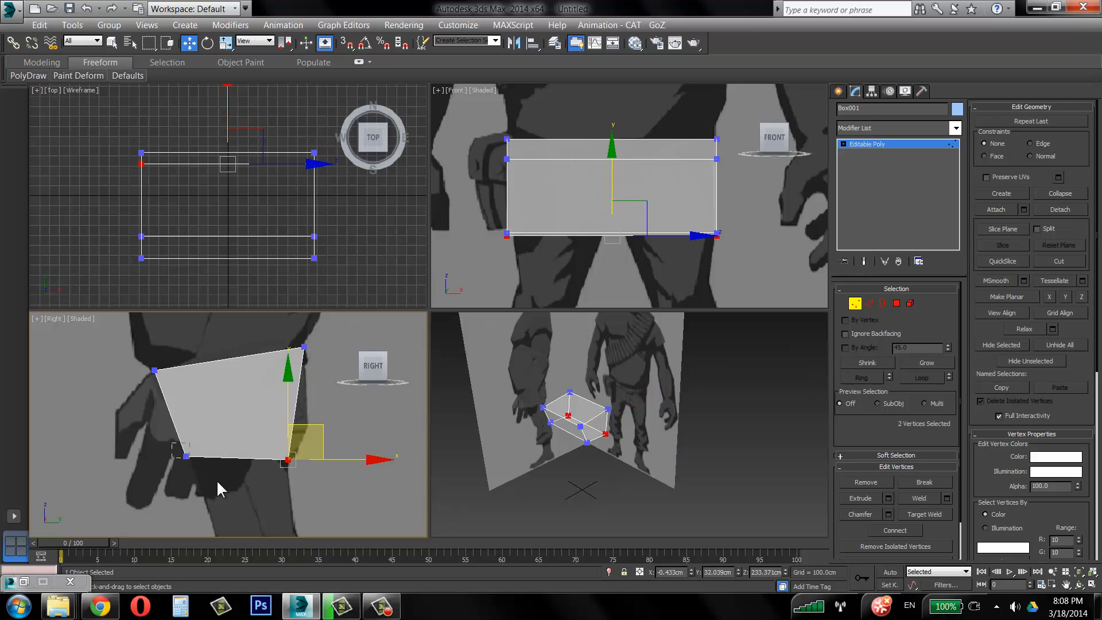
left_click(186, 456)
left_click_drag(208, 424, 211, 426)
middle_click_drag(709, 231, 725, 255)
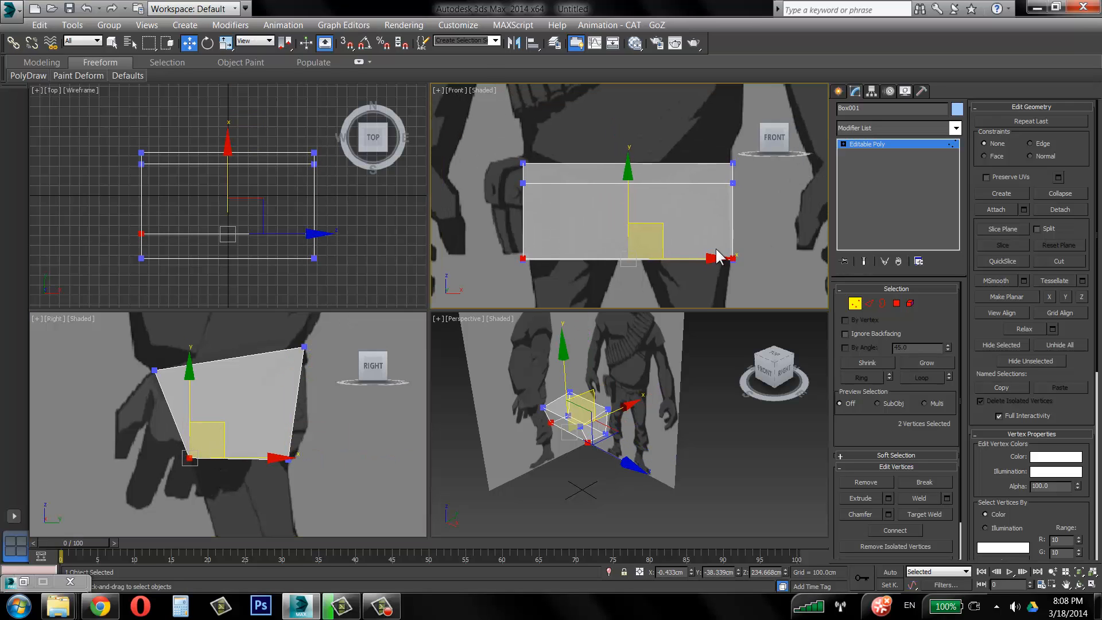
left_click(595, 292)
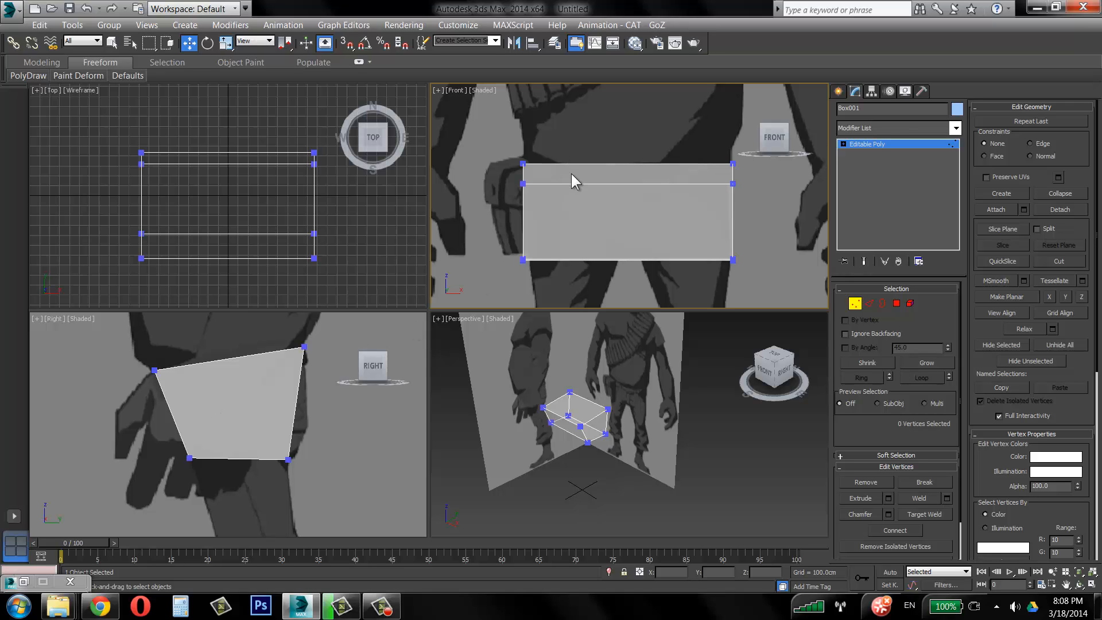
Lower the top front vertices along the belt line to about Y -66.5 cm, Z 287.9 cm in the Right viewport.
left_click_drag(89, 315, 189, 410)
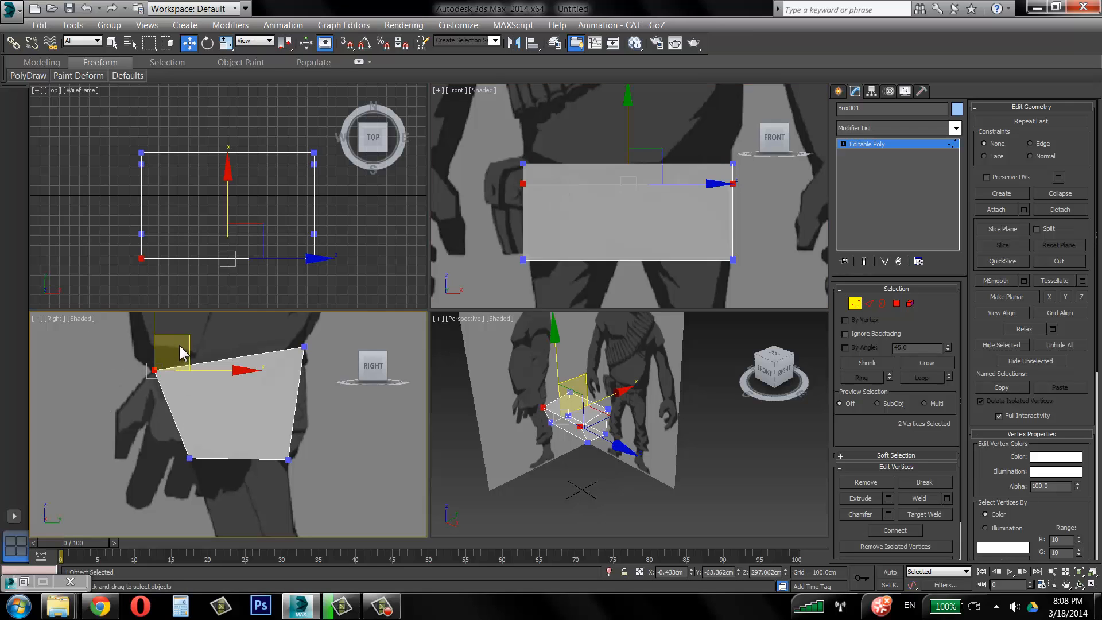
mouse_move(182, 341)
left_mouse_down()
mouse_move(185, 368)
mouse_move(175, 335)
left_mouse_up()
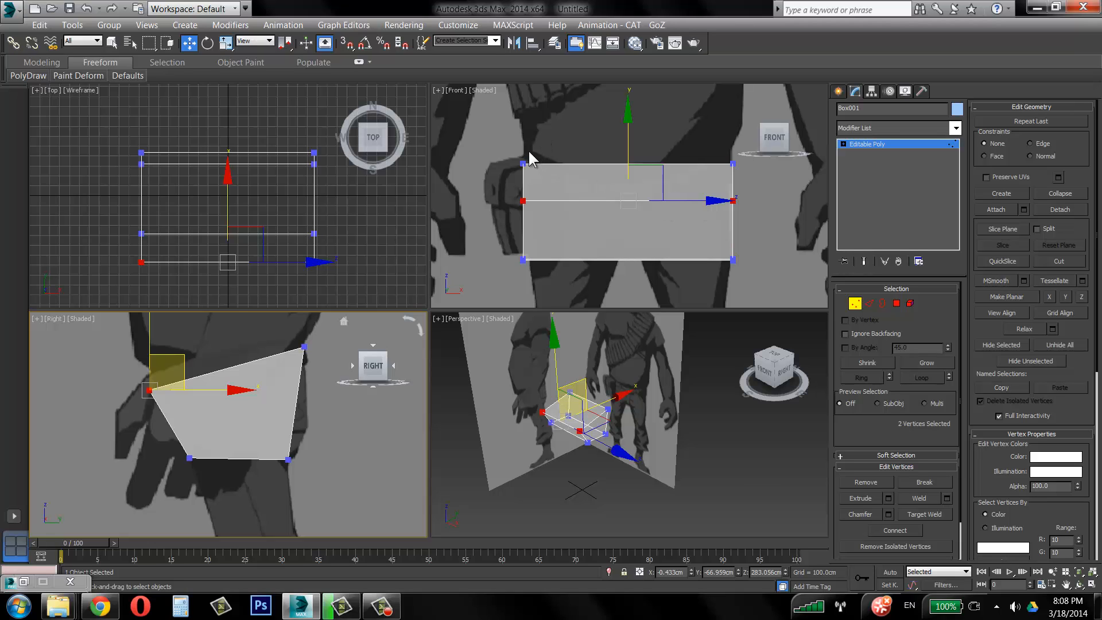
left_click_drag(329, 371, 316, 360)
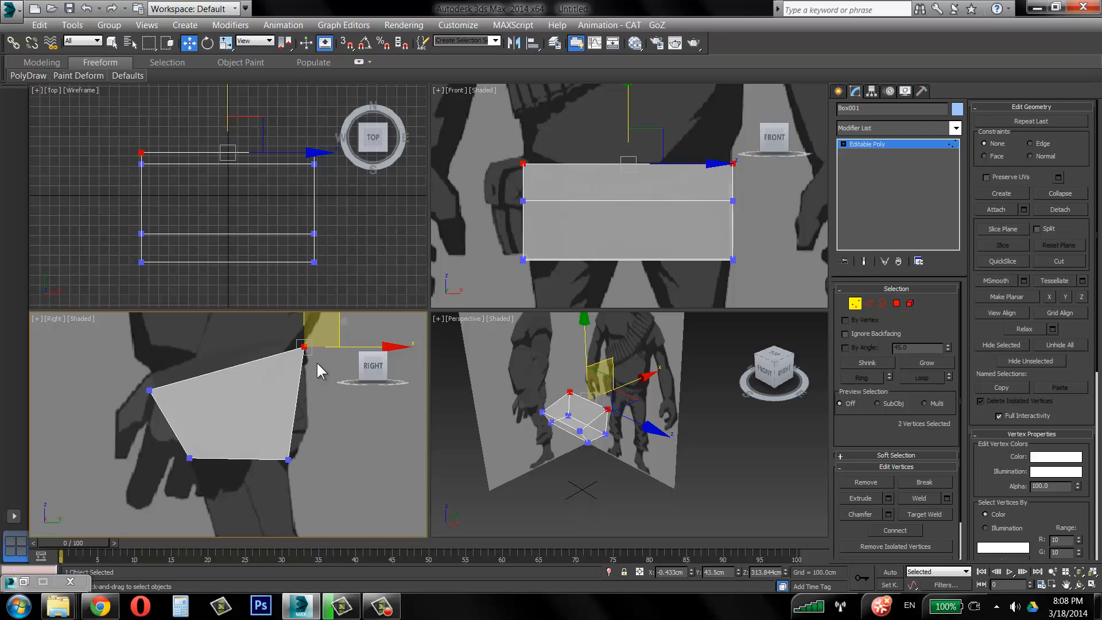
left_click_drag(137, 374, 179, 409)
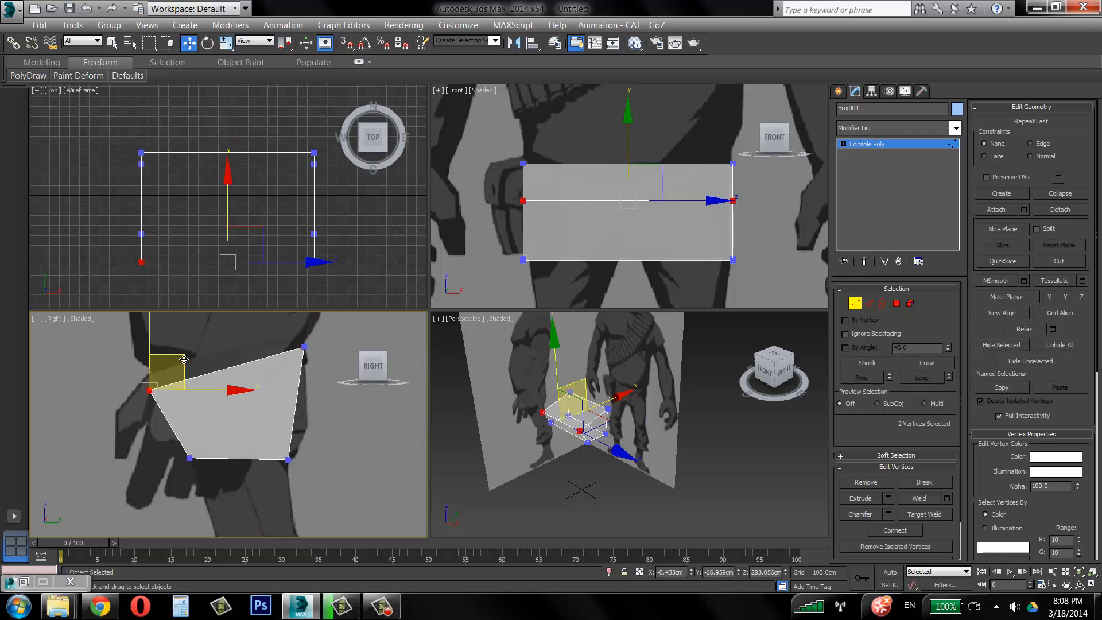
left_click_drag(183, 359, 184, 353)
left_click(105, 350)
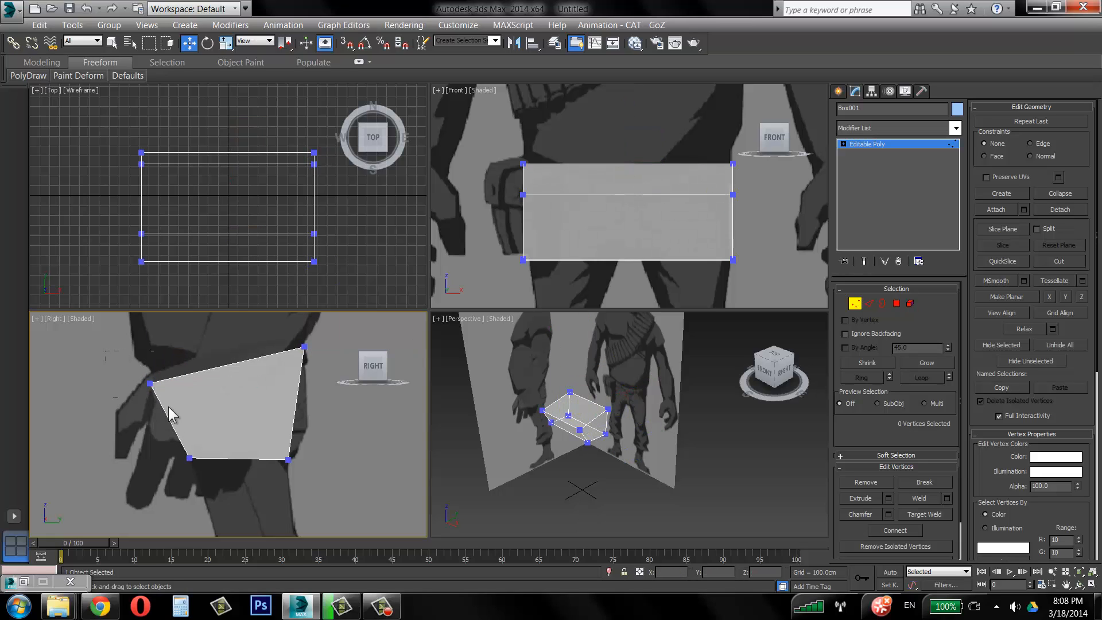
left_click_drag(175, 409, 174, 408)
left_click(109, 354)
left_click_drag(100, 343, 168, 407)
left_click_drag(168, 407, 60, 358)
left_click_drag(170, 397, 141, 373)
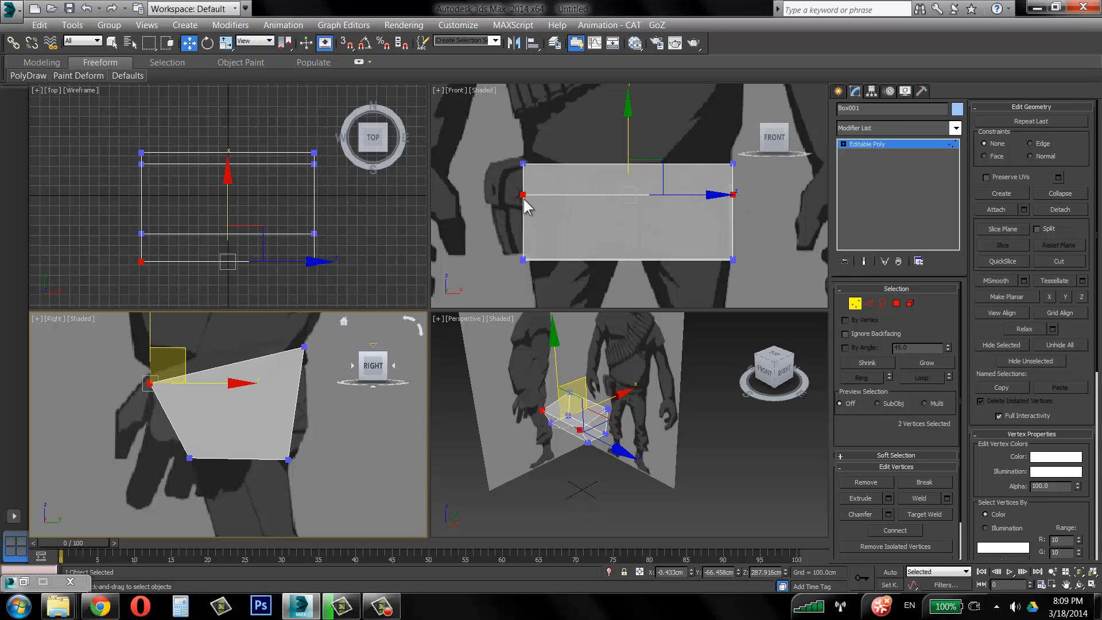
left_click(762, 261)
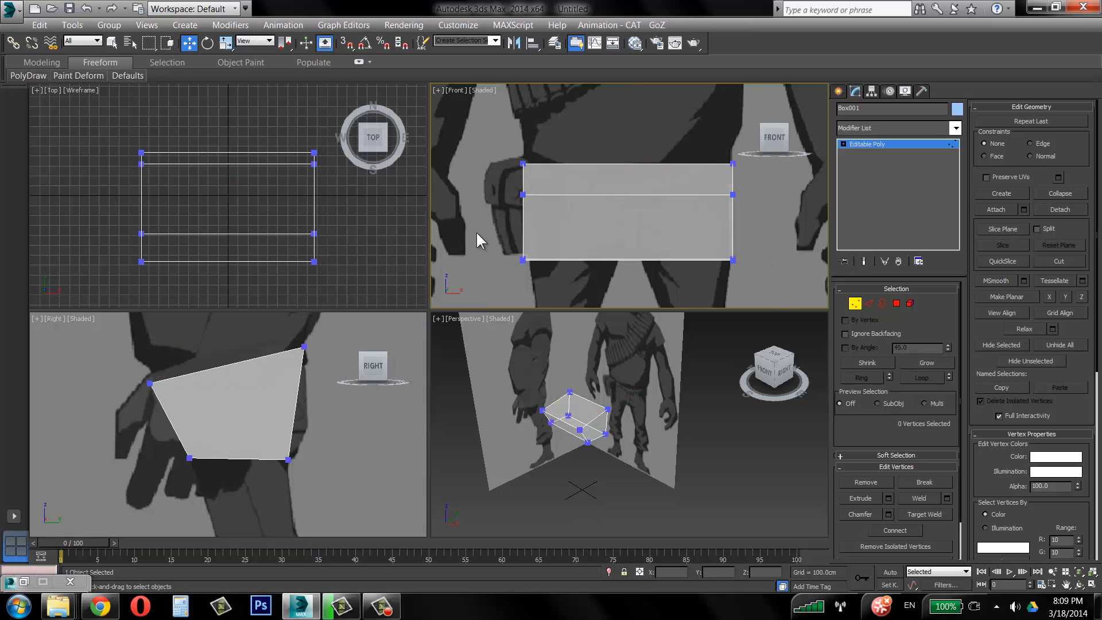
Select the four bottom vertices in the Front viewport and scale them along X to about 13 percent, narrowing the box at the crotch.
left_click_drag(778, 298, 778, 298)
key("r")
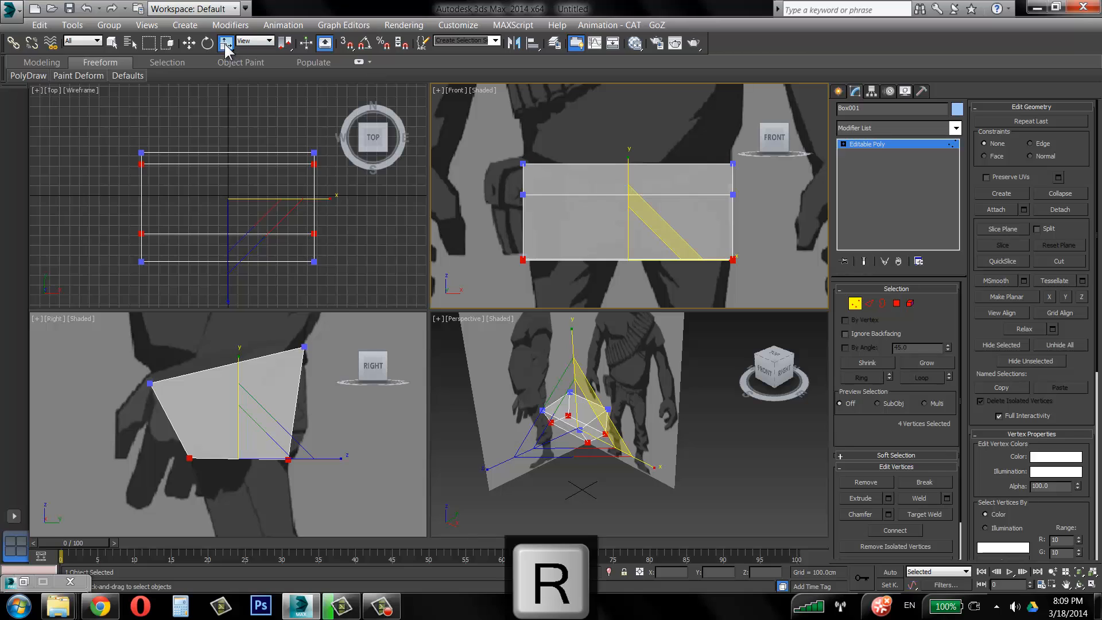
left_click_drag(227, 43, 226, 62)
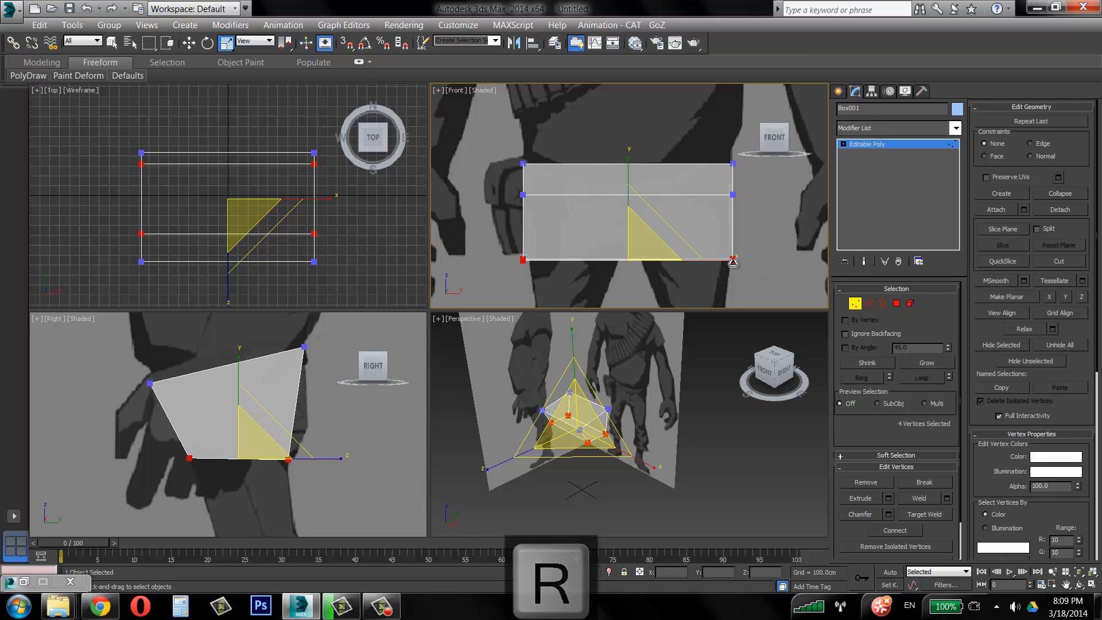
left_click_drag(710, 262, 502, 284)
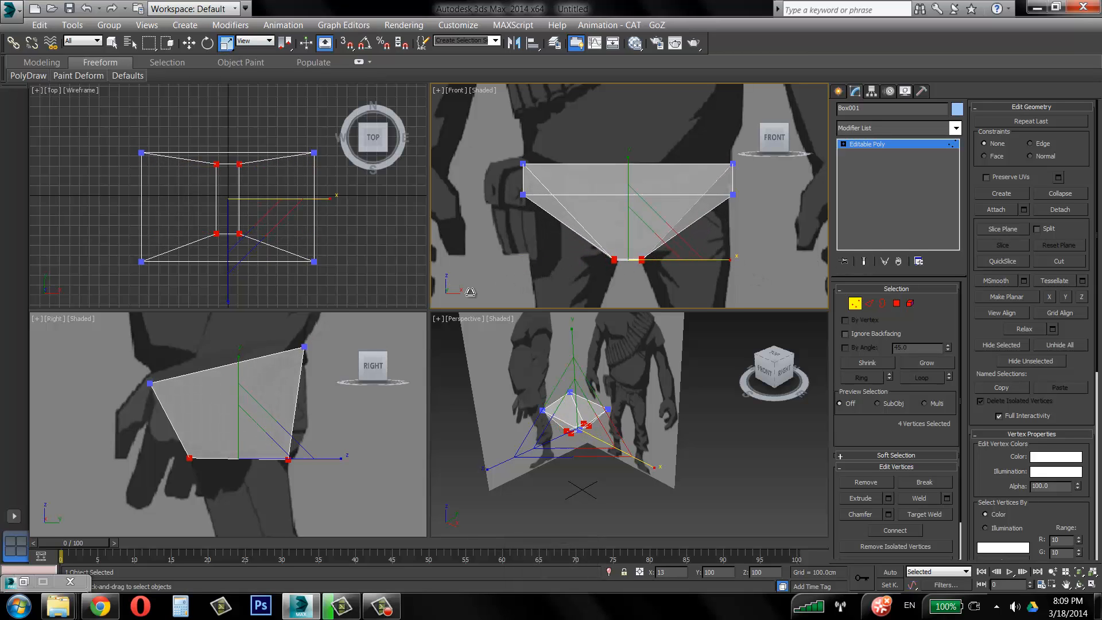
Examine the tapered pelvis shape against both reference planes in an enlarged Perspective view.
right_click(637, 487)
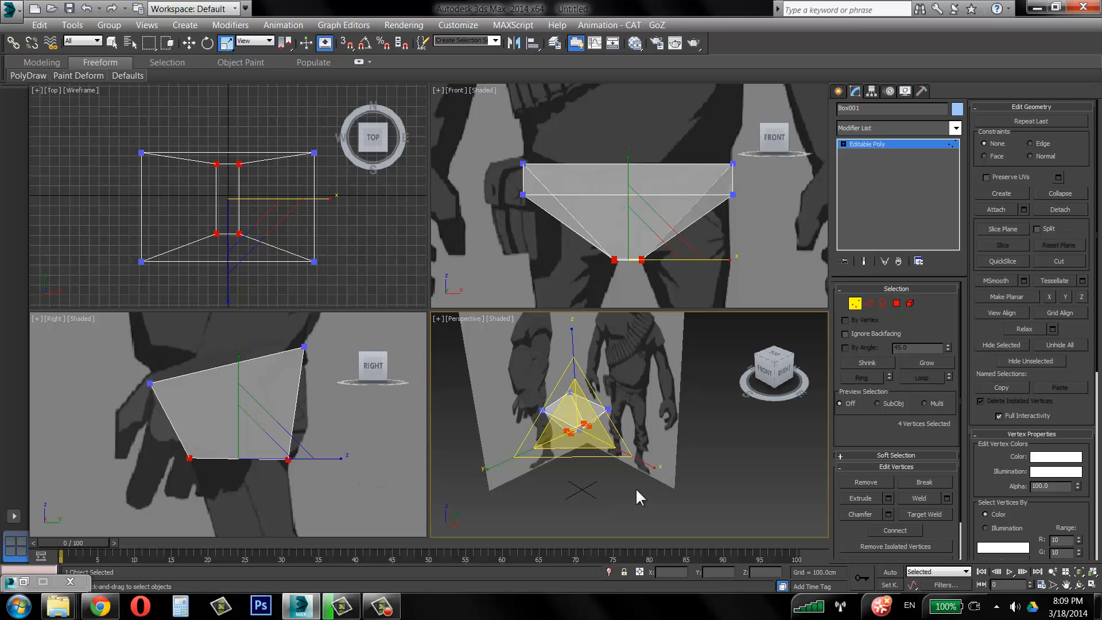
middle_click_drag(573, 501, 611, 475, "alt")
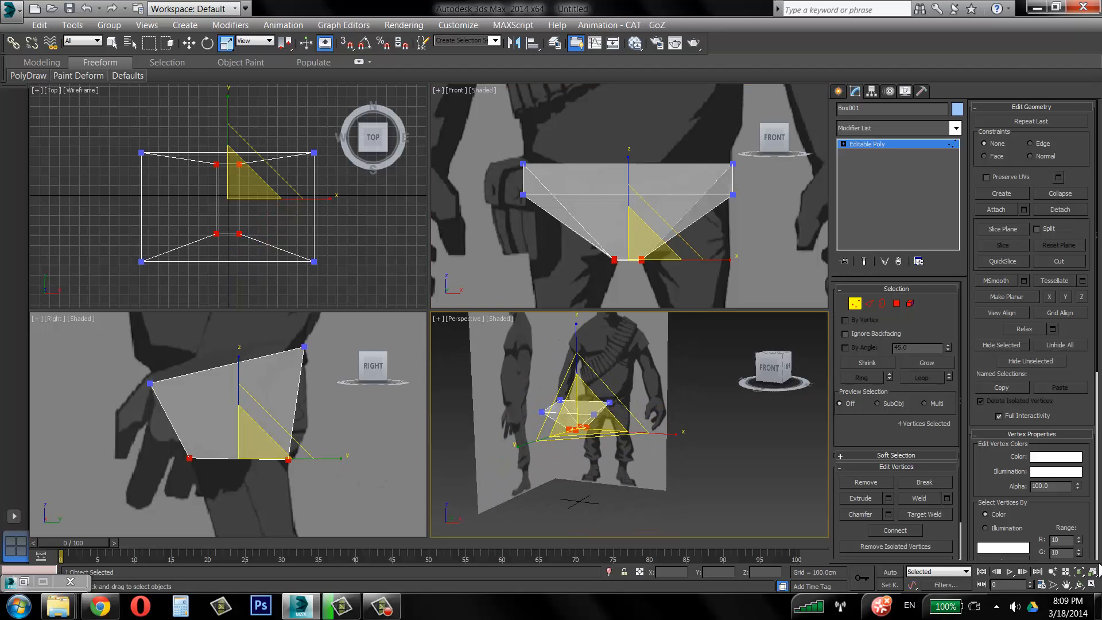
key("alt+w")
scroll(517, 418, "up", 2)
middle_click_drag(394, 365, 447, 370, "alt")
key("alt+x")
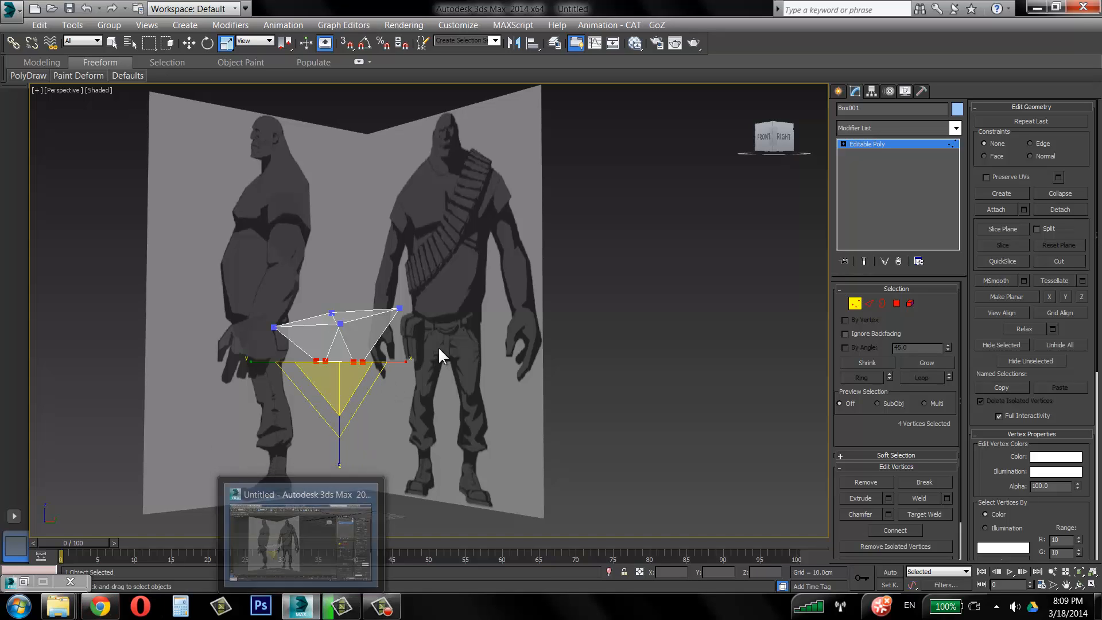
key("alt+w")
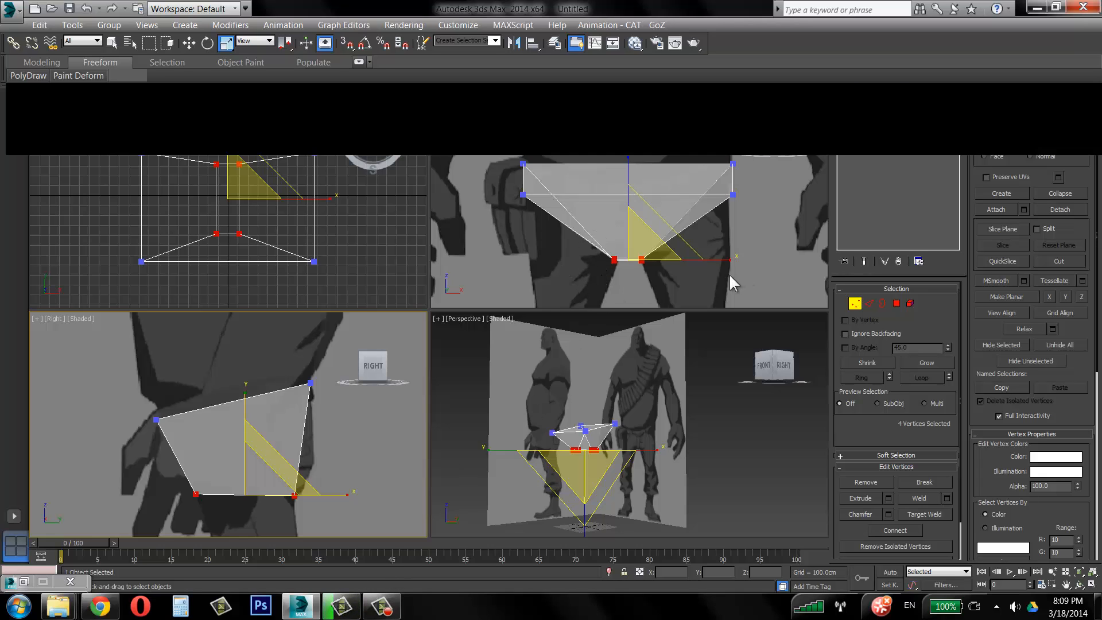
Try extruding the two vertices at one end of the pelvis's top face in the Front viewport, and undo the extrusion.
left_click(623, 186)
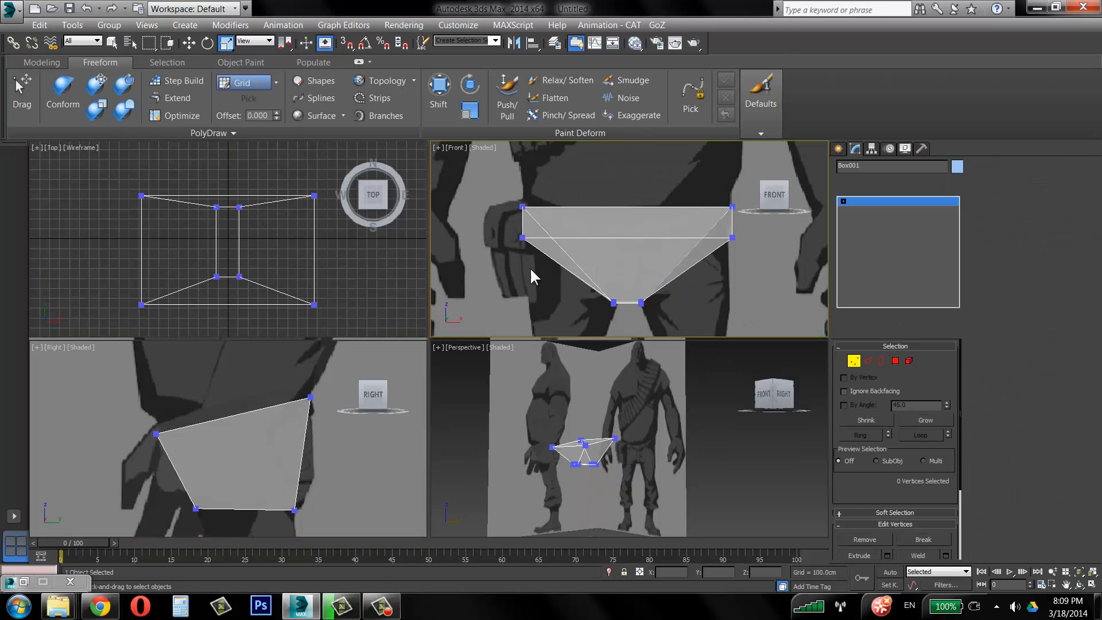
left_click_drag(532, 267, 514, 196)
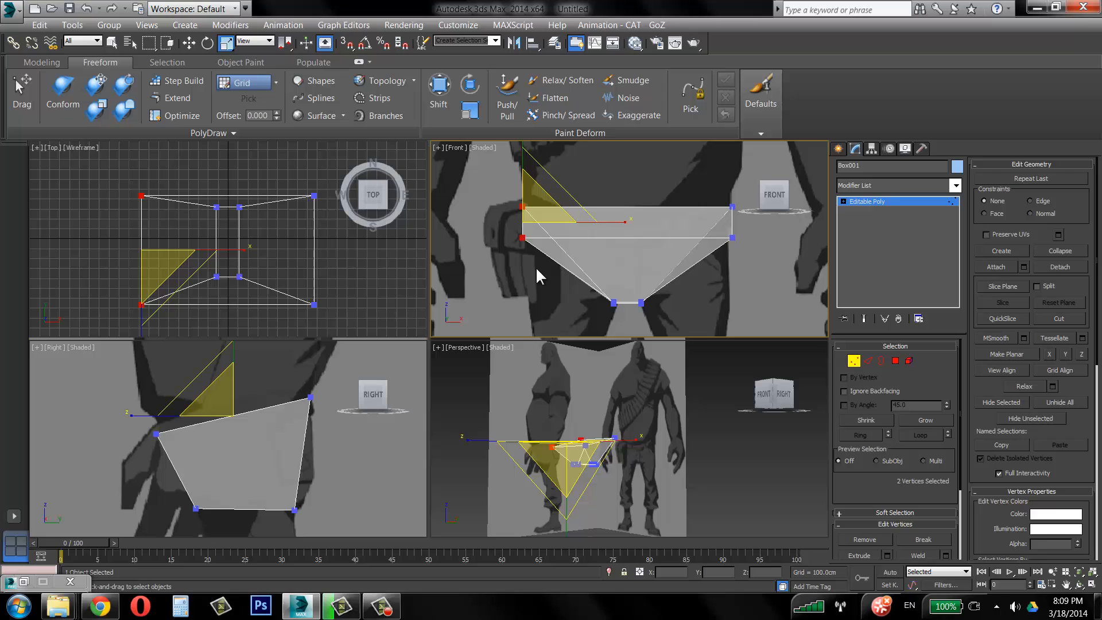
left_click(42, 62)
left_click(708, 80)
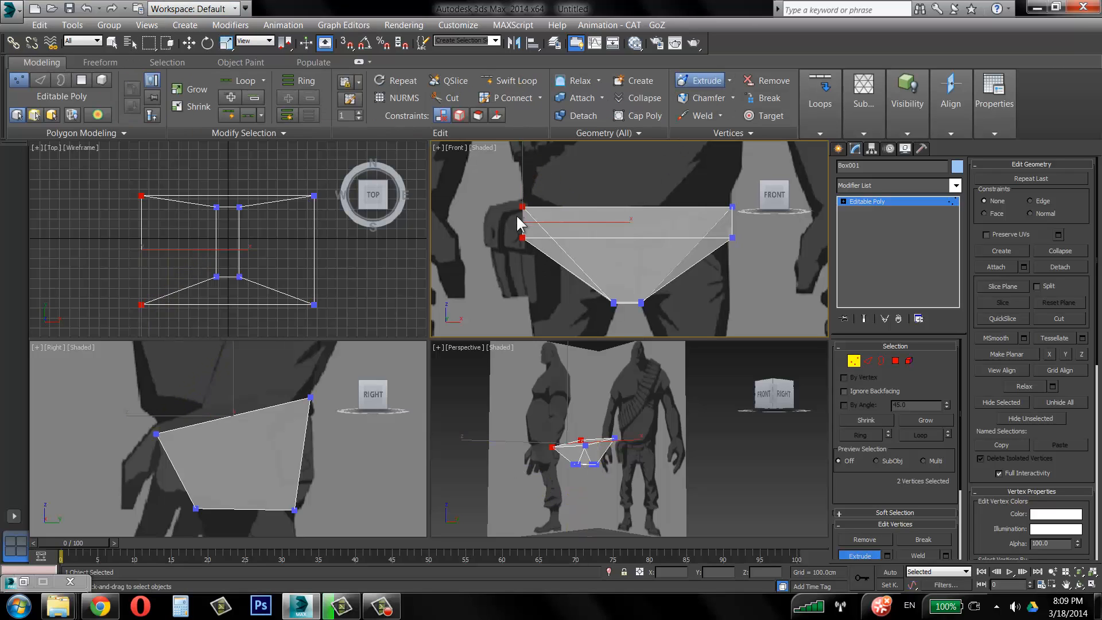
left_click_drag(521, 206, 545, 157)
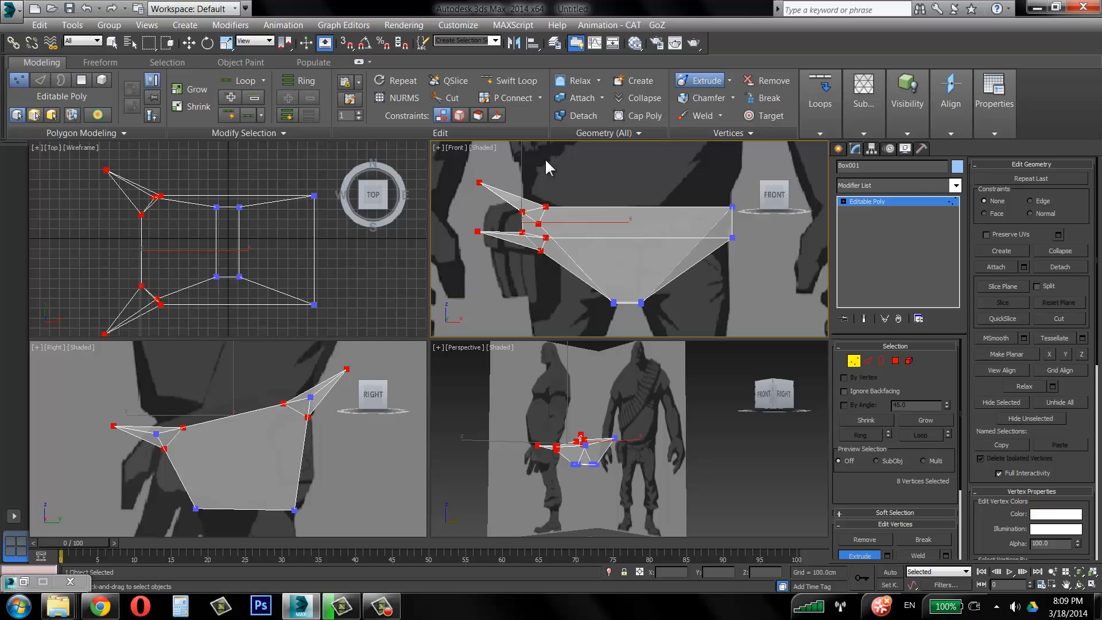
key("ctrl+z")
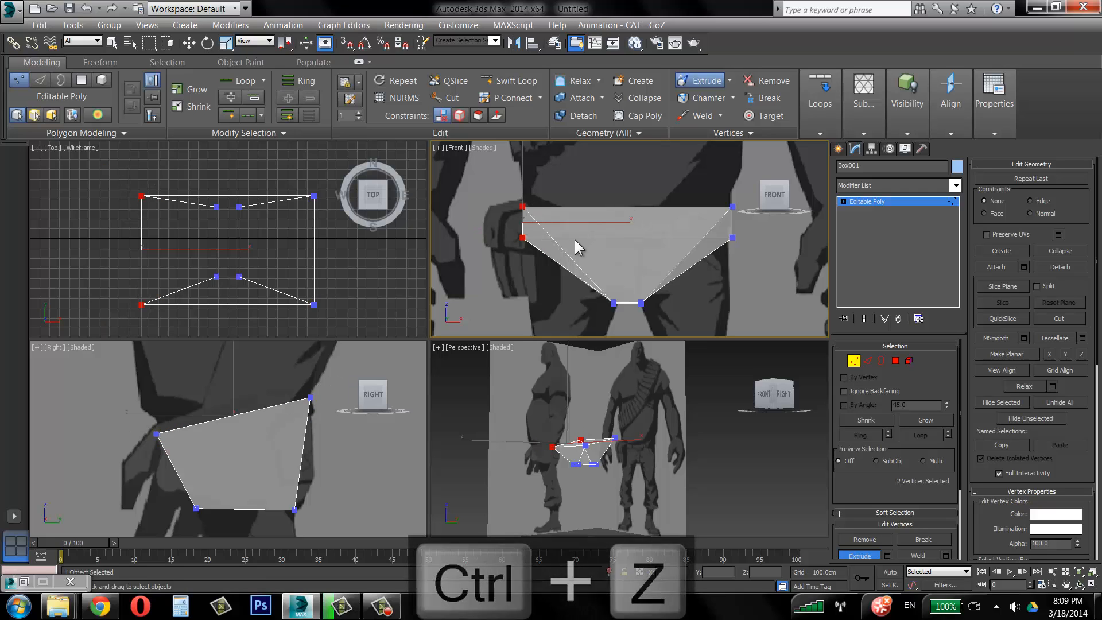
key("ctrl+z")
key("ctrl+z")
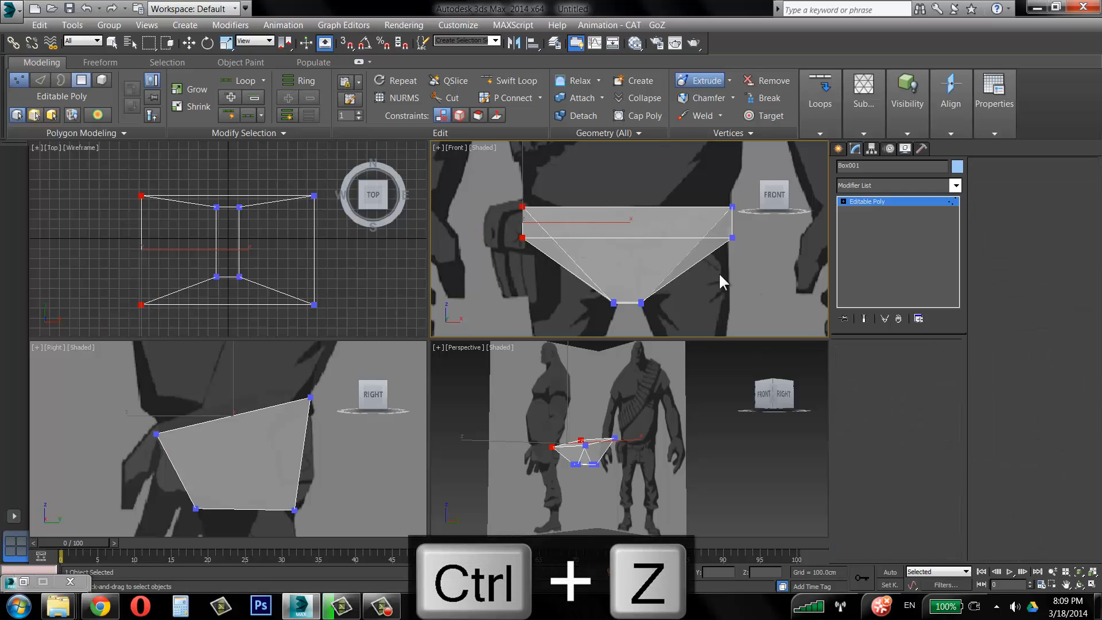
key("ctrl+z")
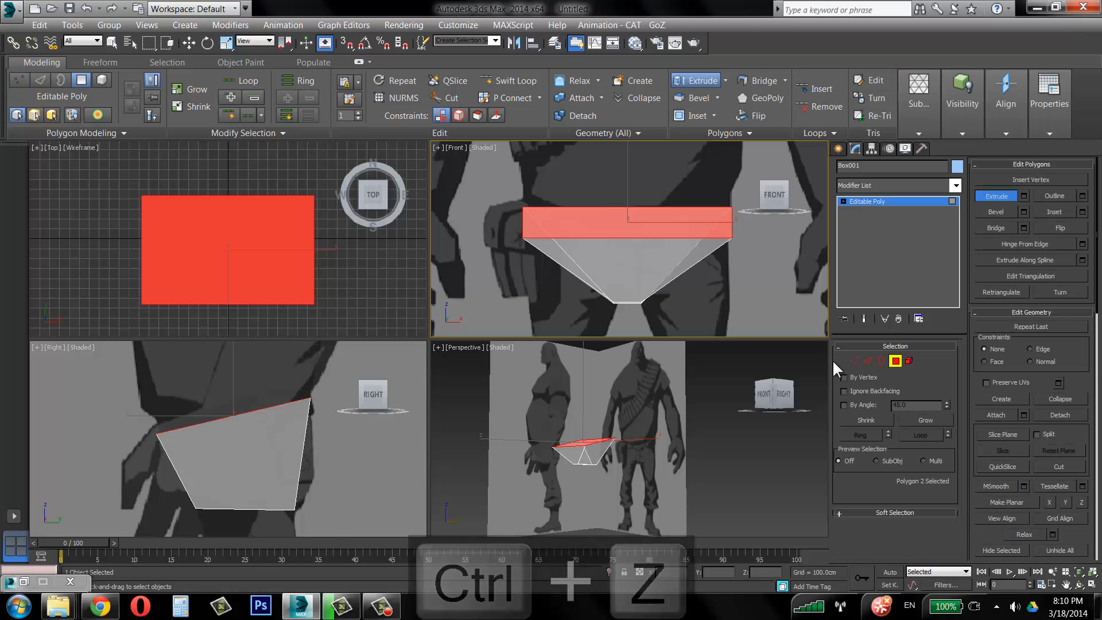
Narrow the command panel to a single column and orbit the Front viewport to show the pelvis's selected top polygon.
left_click_drag(832, 359, 1089, 340)
middle_click_drag(728, 216, 689, 226, "alt")
scroll(275, 499, "down", 5)
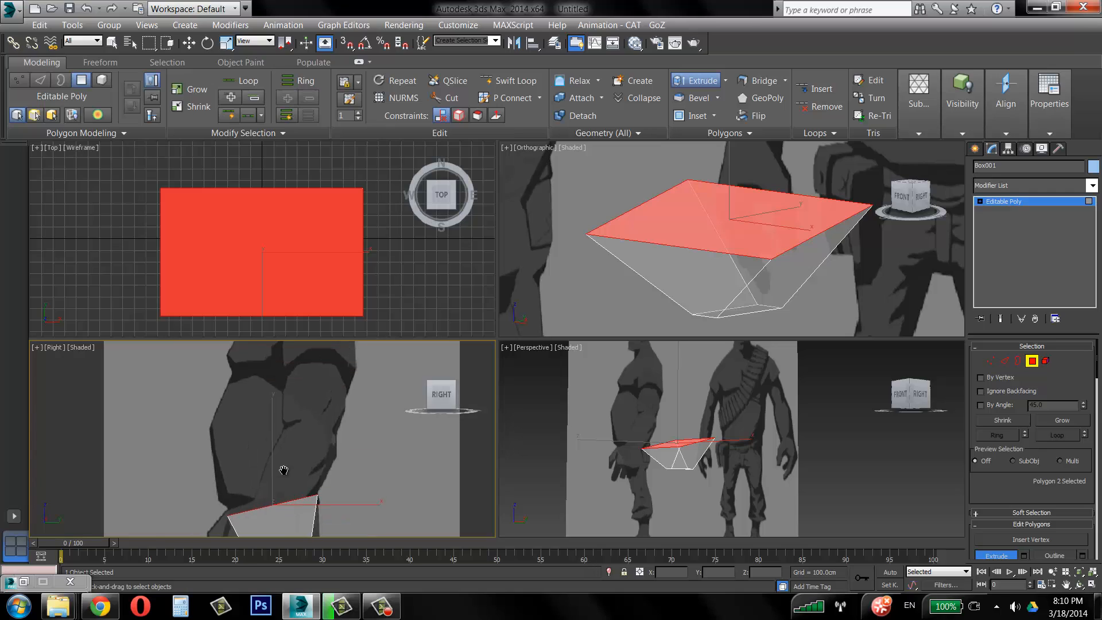
Extrude the pelvis's top polygon upward by 155.244 cm to form the abdomen, checking it against the full side reference in the Right view.
left_click(1092, 584)
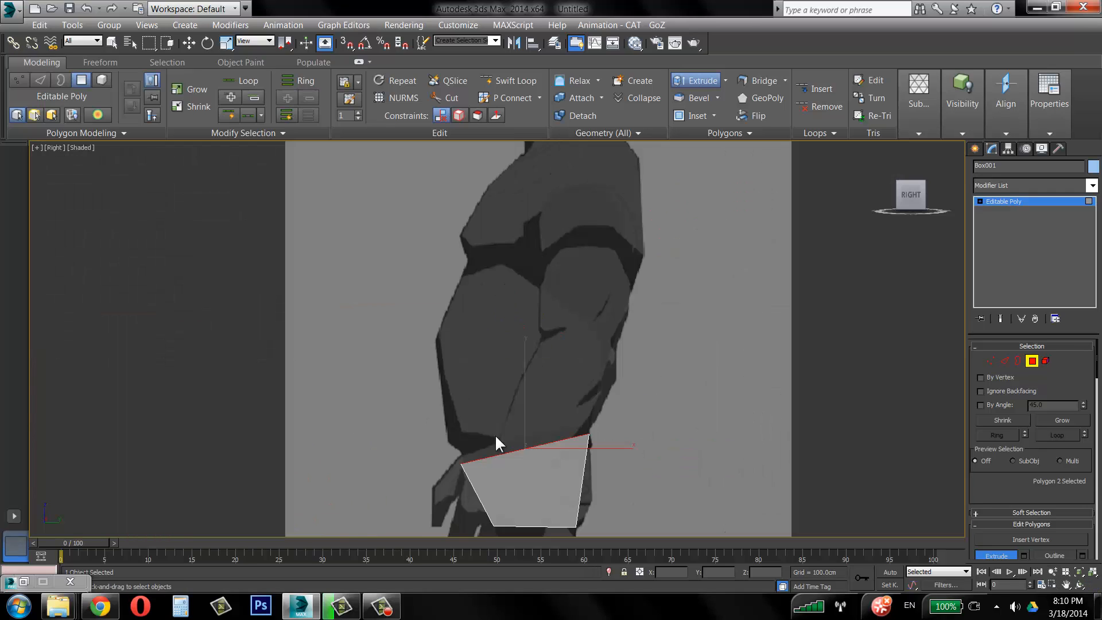
middle_click_drag(459, 328, 438, 404)
scroll(485, 333, "down", 2)
middle_click_drag(510, 321, 468, 306)
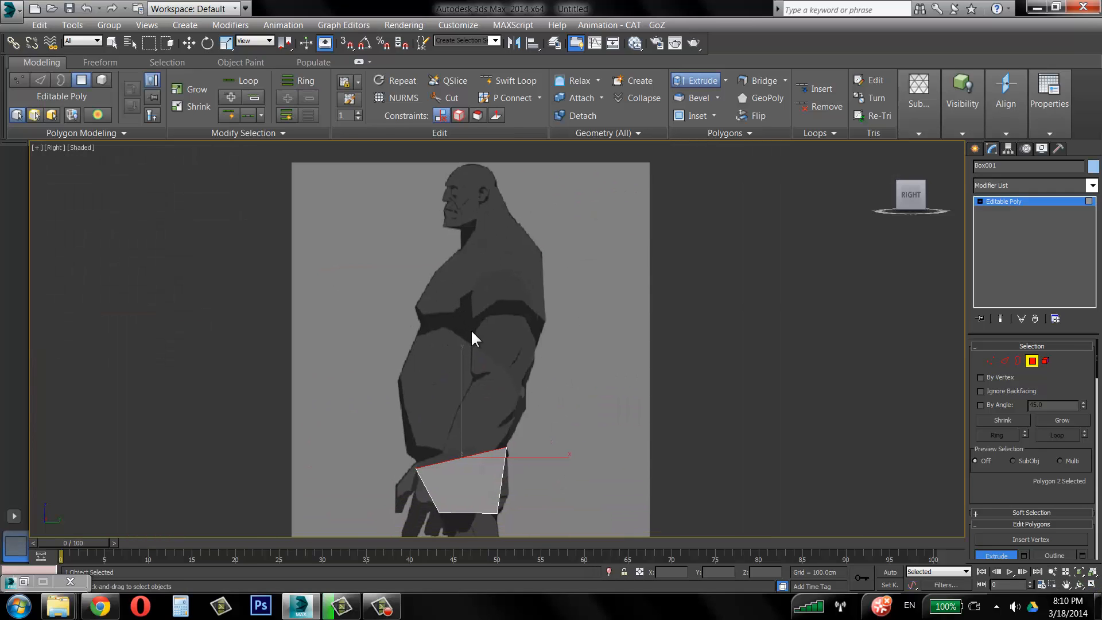
left_click(725, 81)
left_click(714, 98)
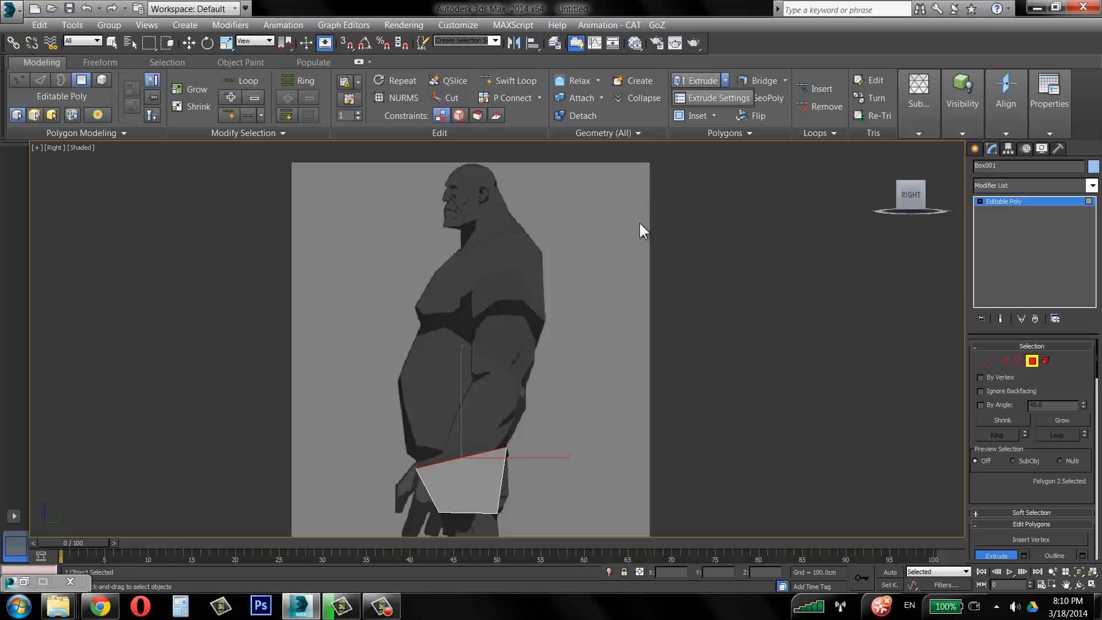
left_click_drag(517, 321, 592, 304)
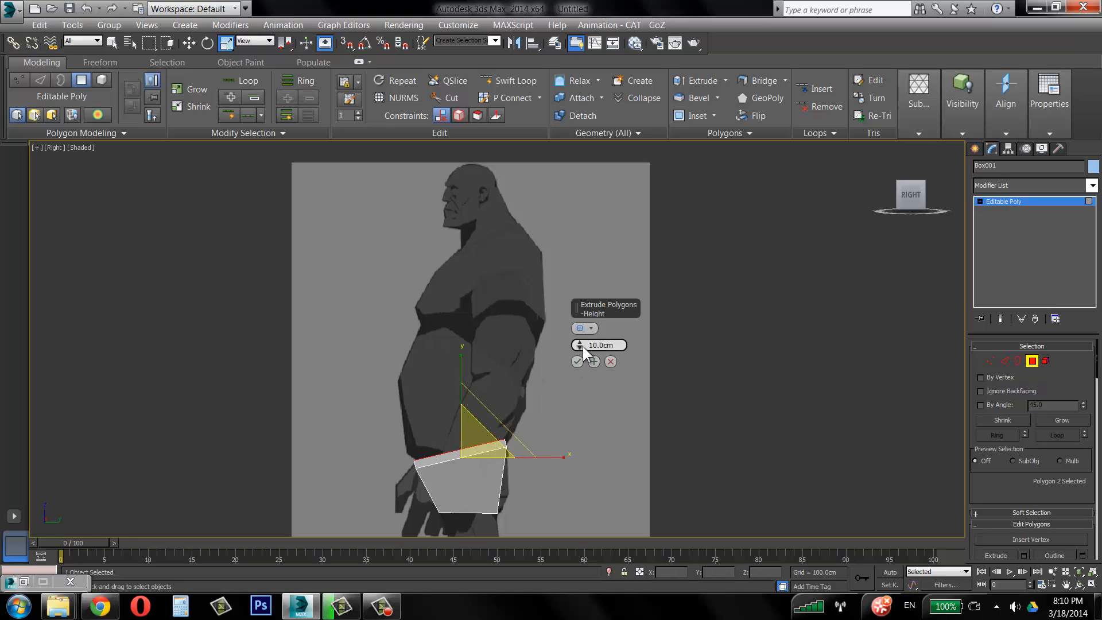
left_click_drag(583, 346, 573, 251)
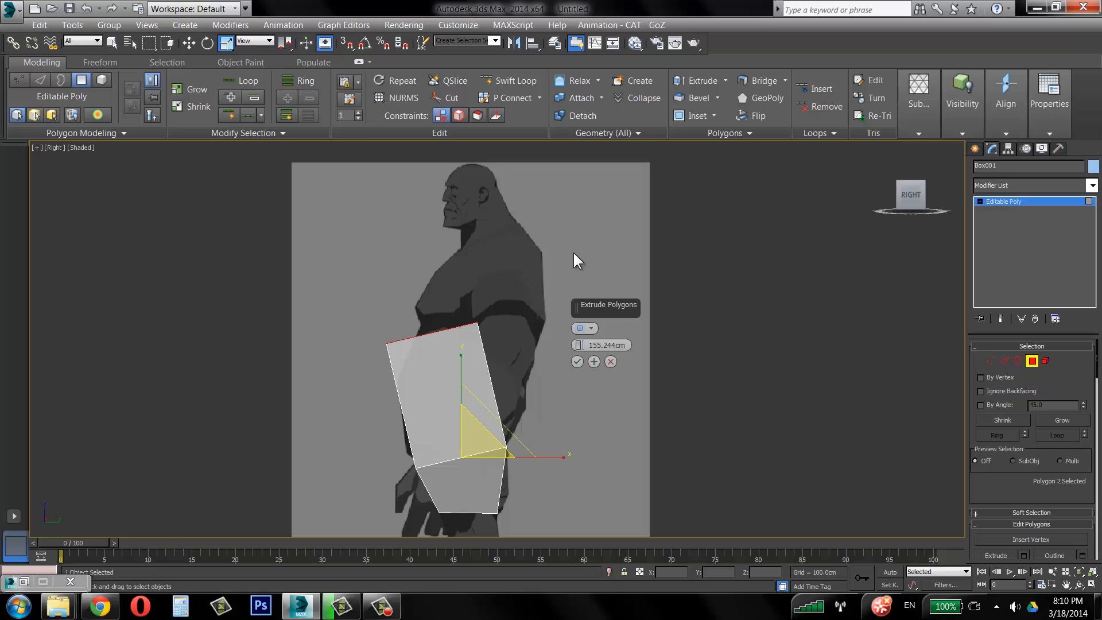
left_click(577, 362)
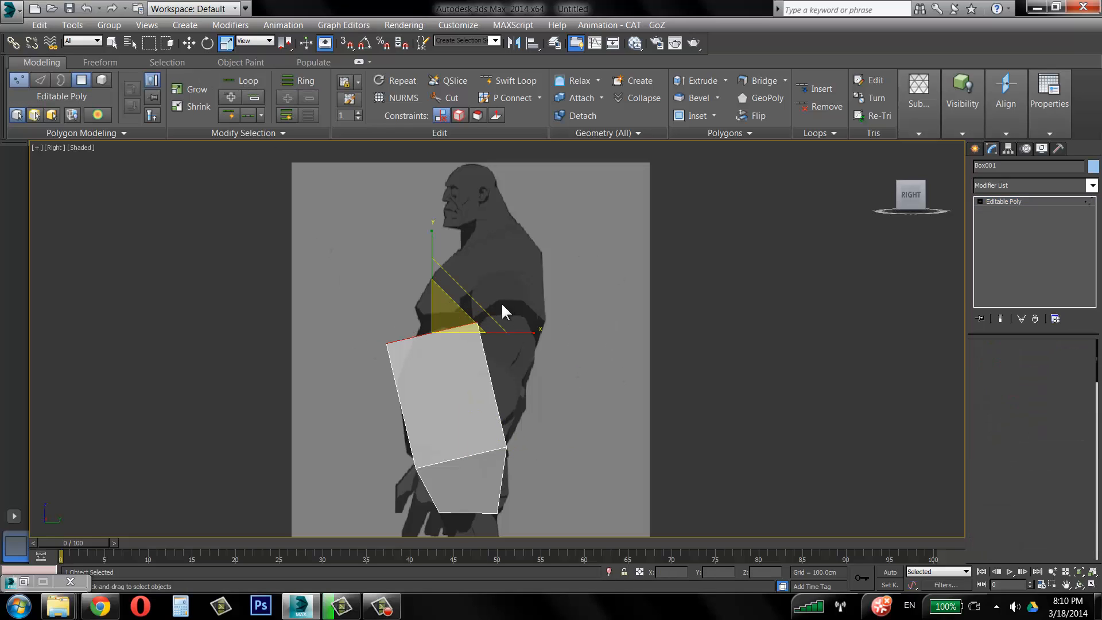
Move the rear and front top vertex pairs of the abdomen onto the back and chest outlines of the side reference, just below the chest.
key("1")
left_click_drag(449, 295, 522, 335)
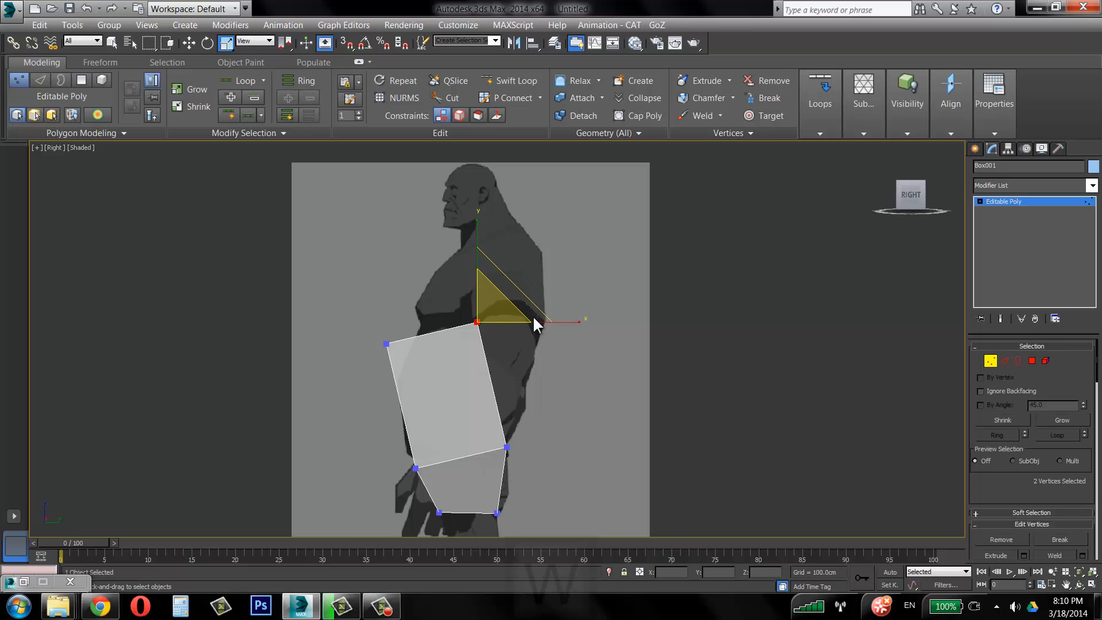
key("w")
left_click_drag(511, 290, 574, 300)
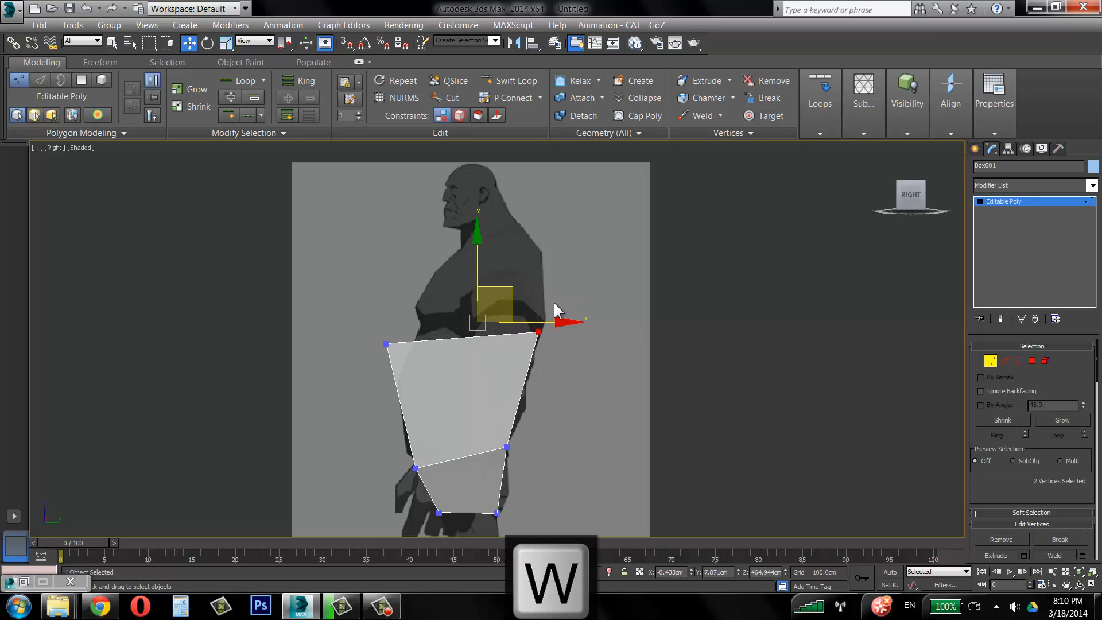
left_click_drag(345, 332, 442, 377)
left_click_drag(417, 310, 450, 291)
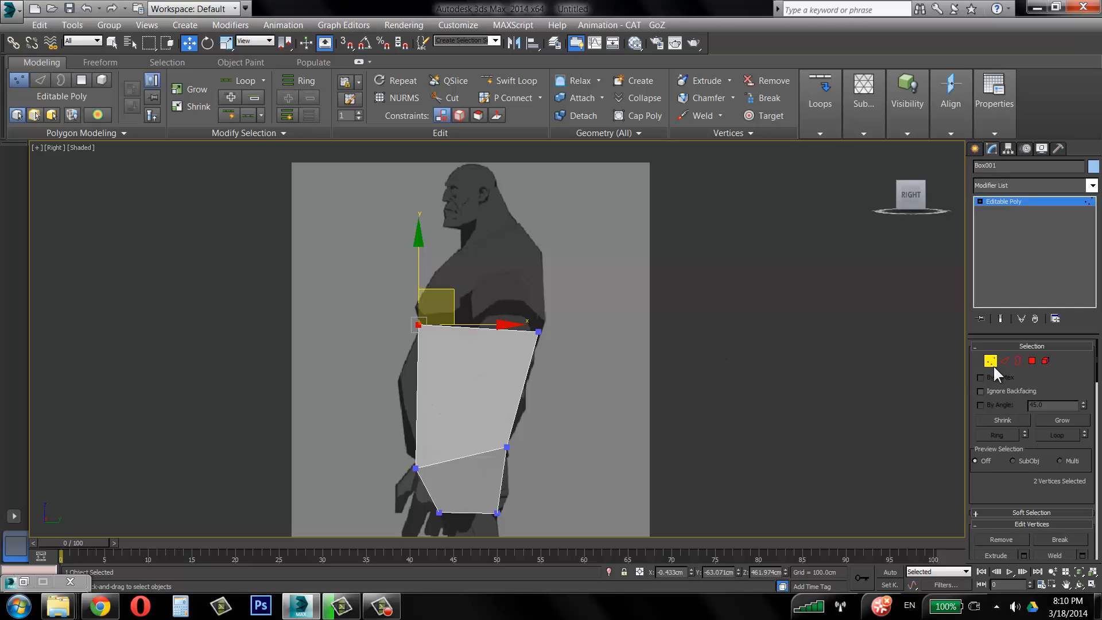
Extrude the abdomen's top polygon upward by 99.648 cm to form the chest block.
left_click(78, 82)
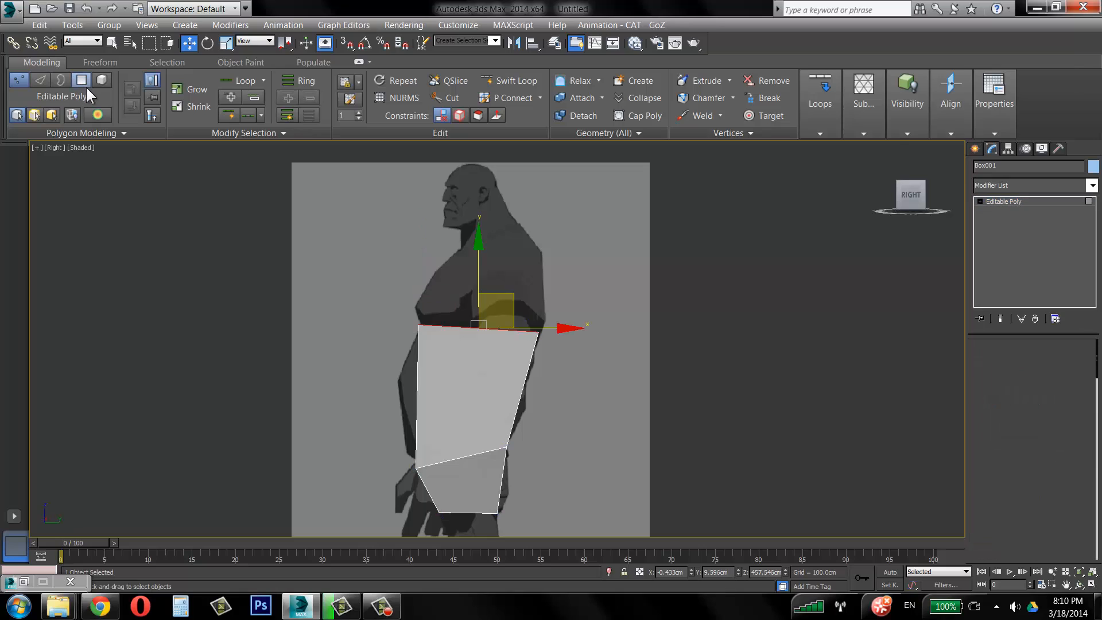
left_click(725, 80)
left_click(716, 98)
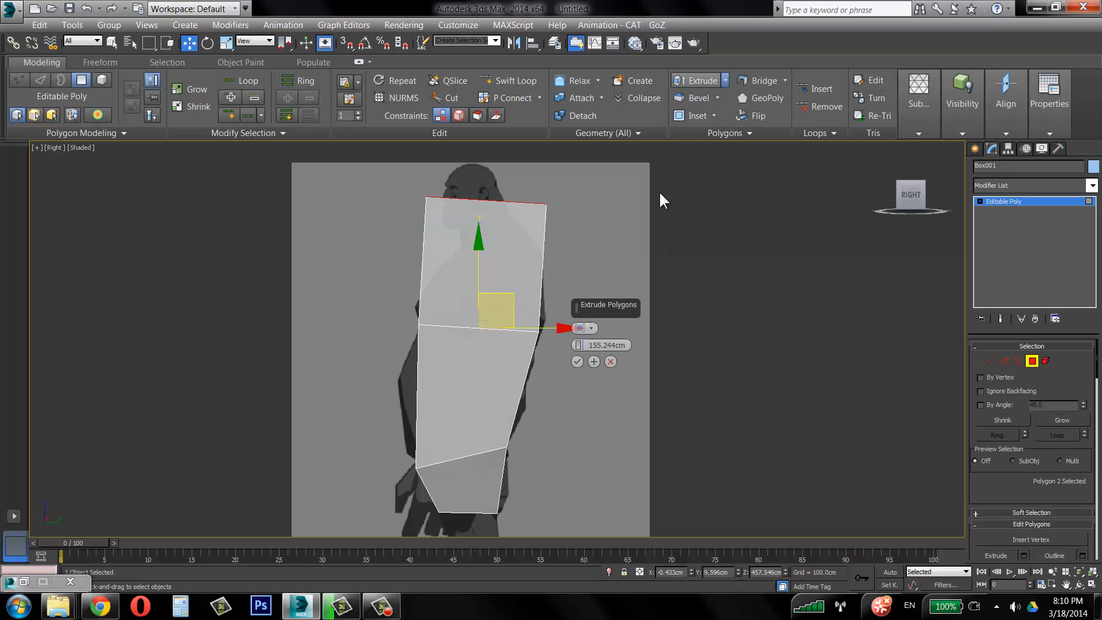
left_click_drag(581, 344, 590, 391)
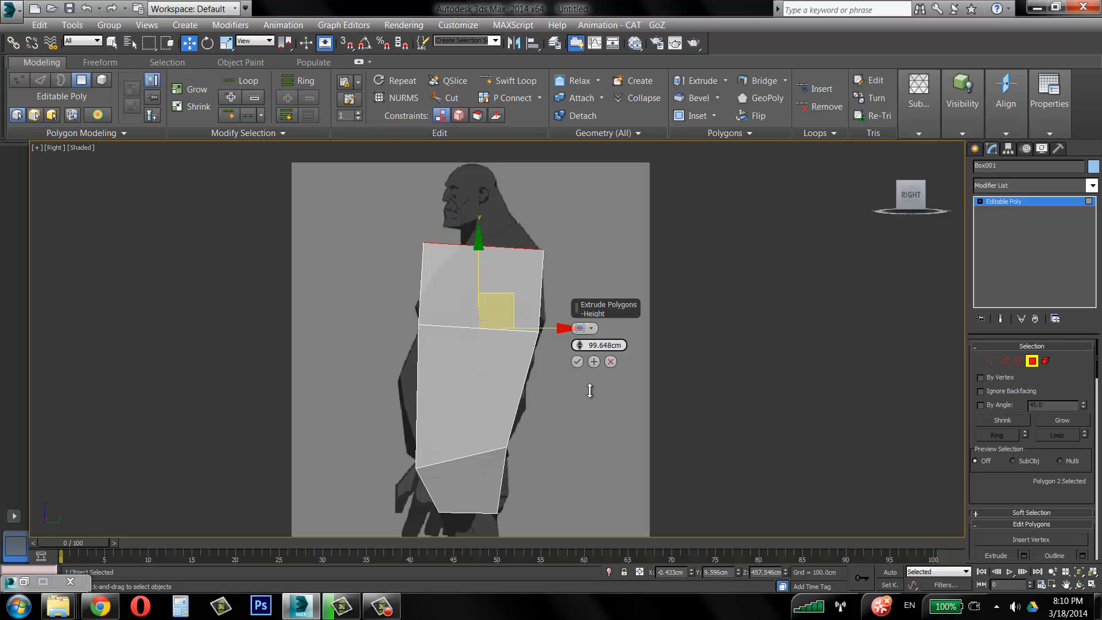
left_click(577, 362)
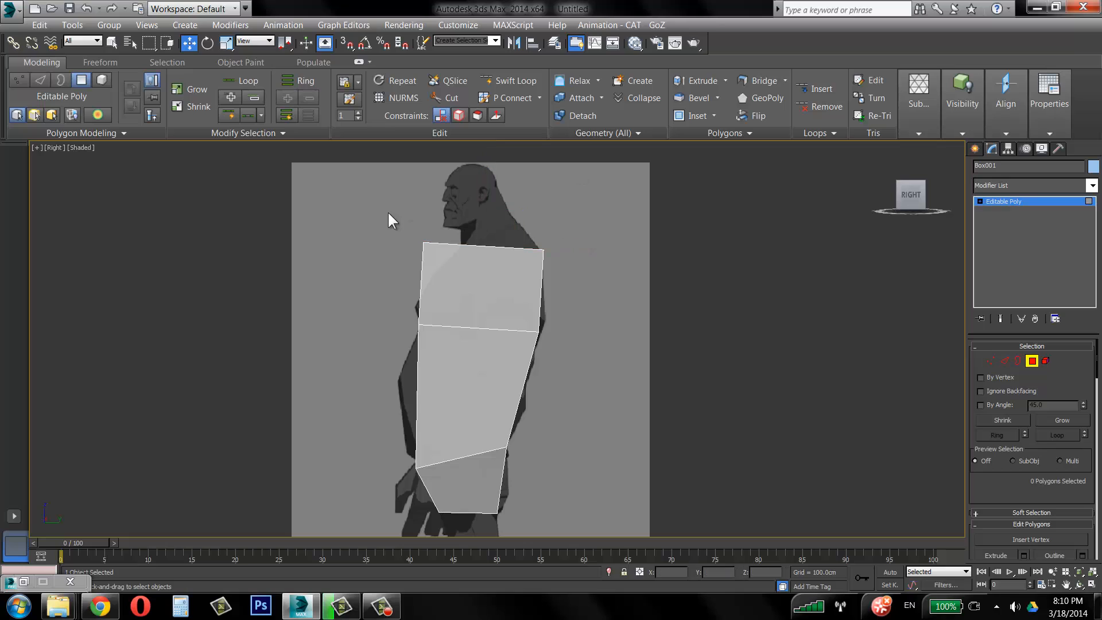
Move the chest block's front top vertices back and down to the reference's upper chest outline, and select the rear top pair.
key("1")
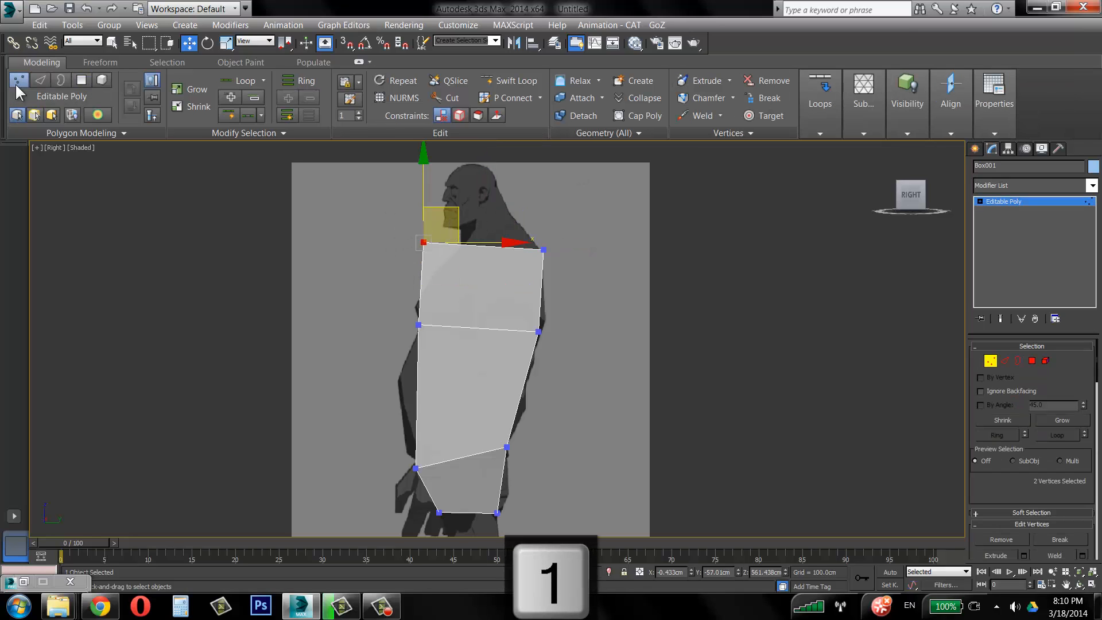
left_click_drag(485, 226, 481, 222)
left_click_drag(560, 235, 536, 258)
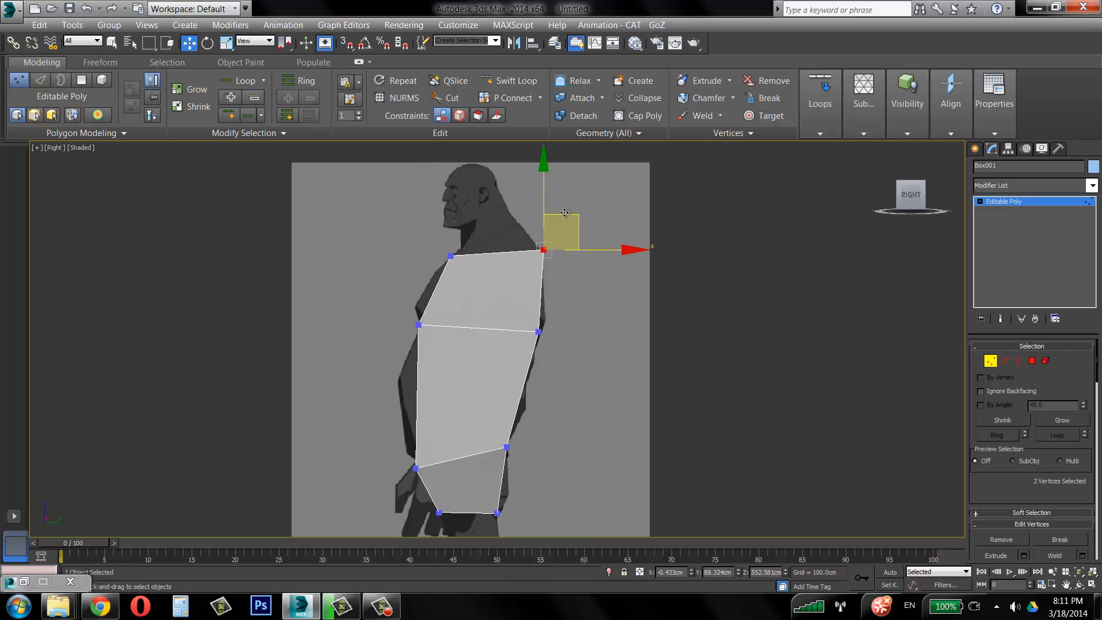
Nudge the torso's top back and top front vertices to match the base of the neck in the side reference.
left_click_drag(565, 215, 562, 216)
left_click_drag(428, 245, 461, 263)
left_click_drag(471, 222, 472, 226)
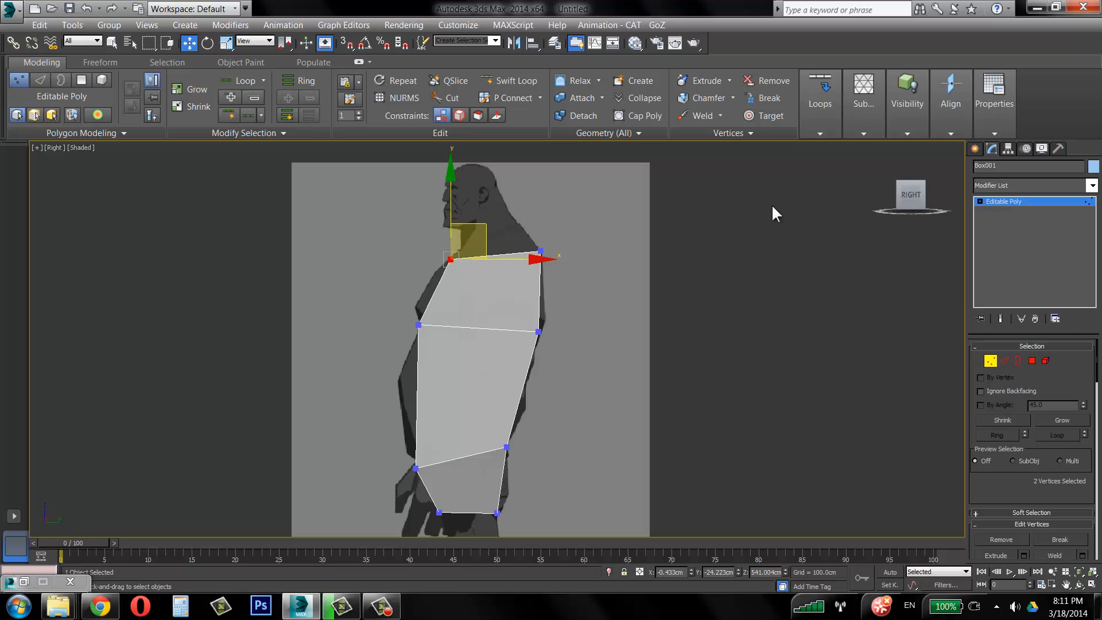
left_click(716, 226)
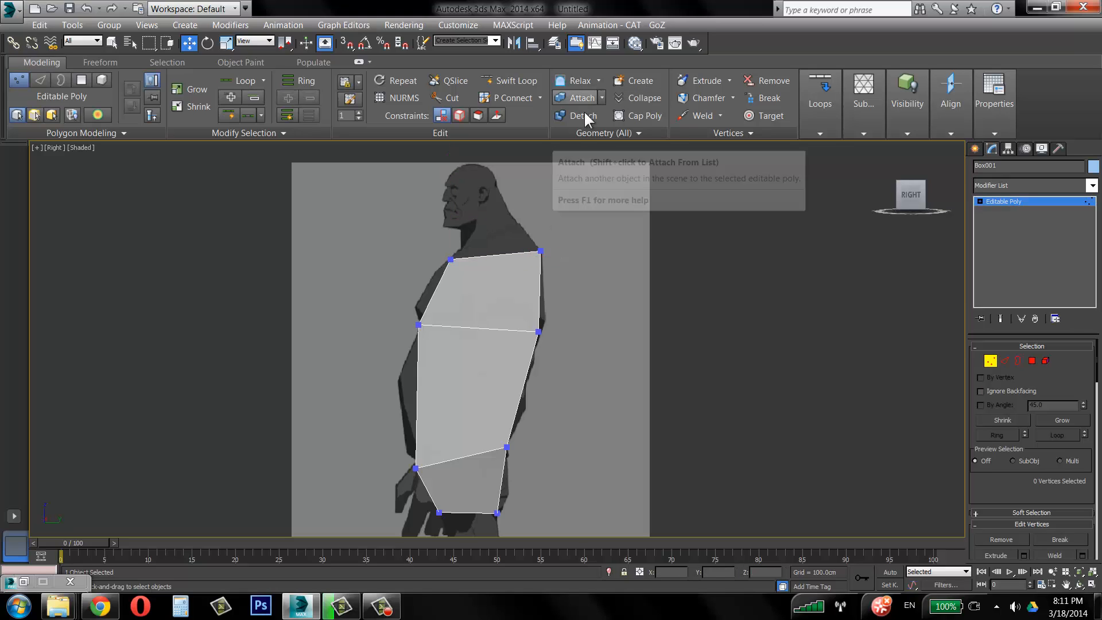
Extrude the torso's top polygon upward by 99.648 cm.
left_click(82, 80)
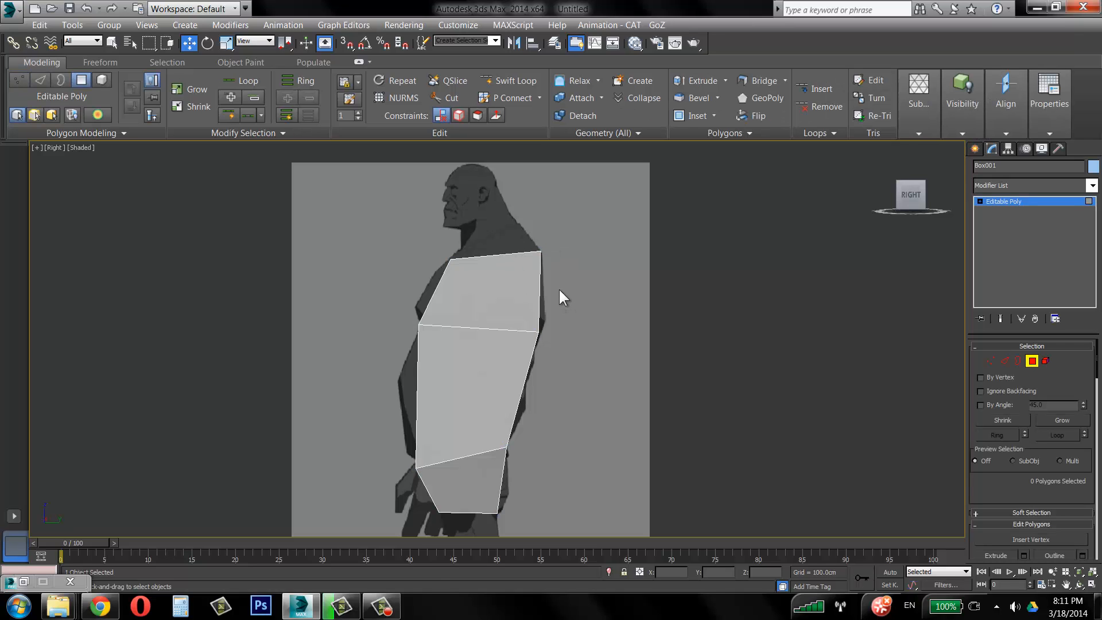
key("alt+w")
middle_click_drag(665, 402, 699, 356, "alt")
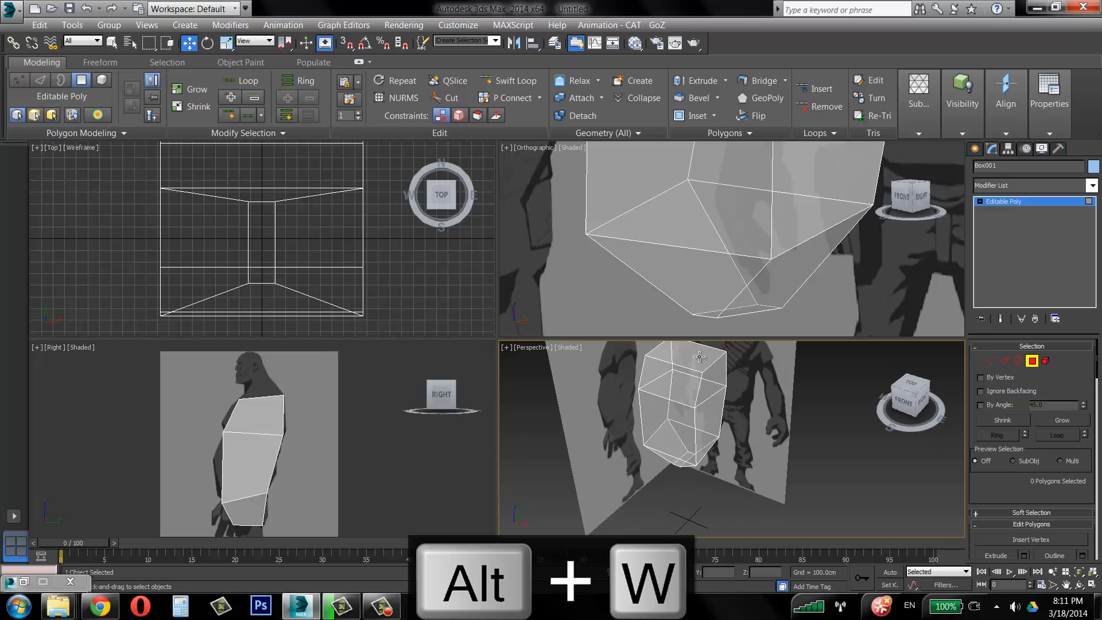
left_click(699, 356)
middle_click_drag(660, 402, 666, 367, "alt")
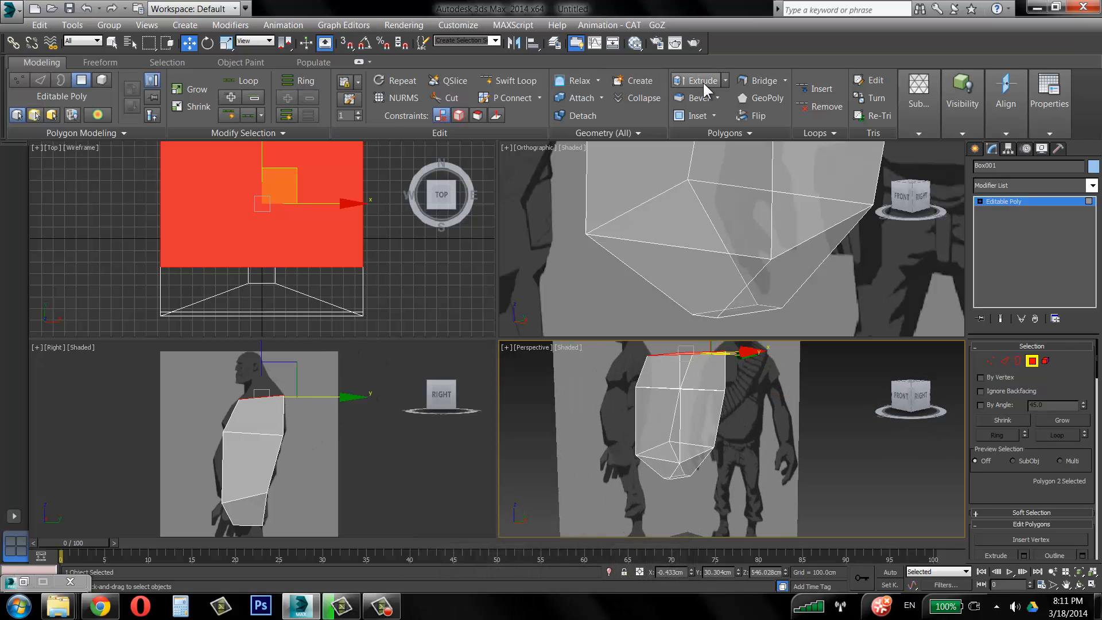
left_click(725, 81)
left_click(725, 96)
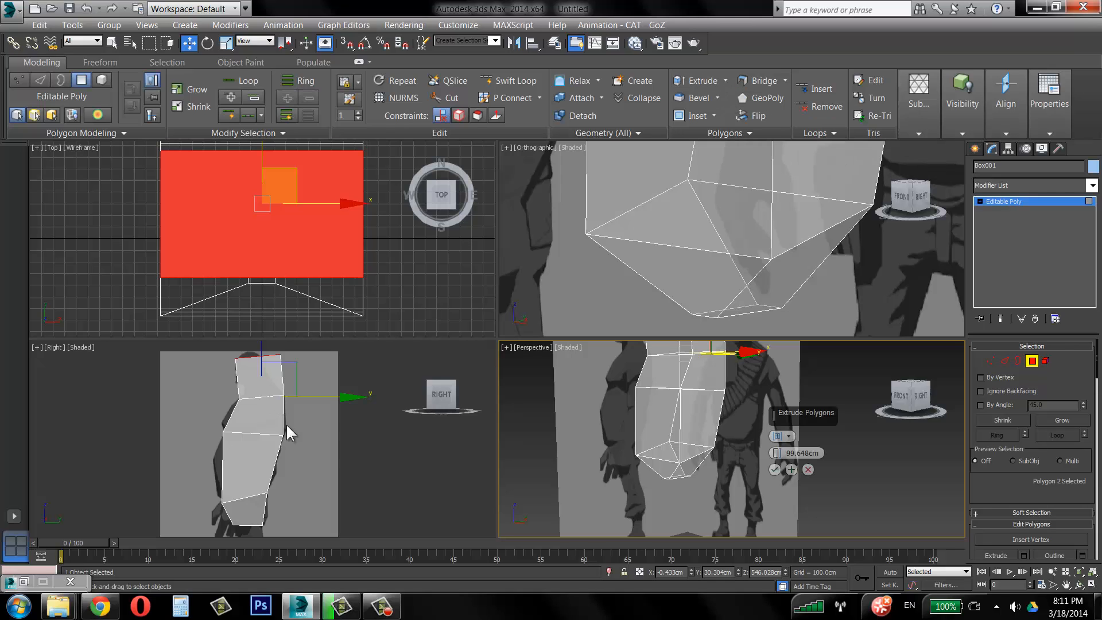
middle_click_drag(286, 422, 289, 441)
left_click(305, 470)
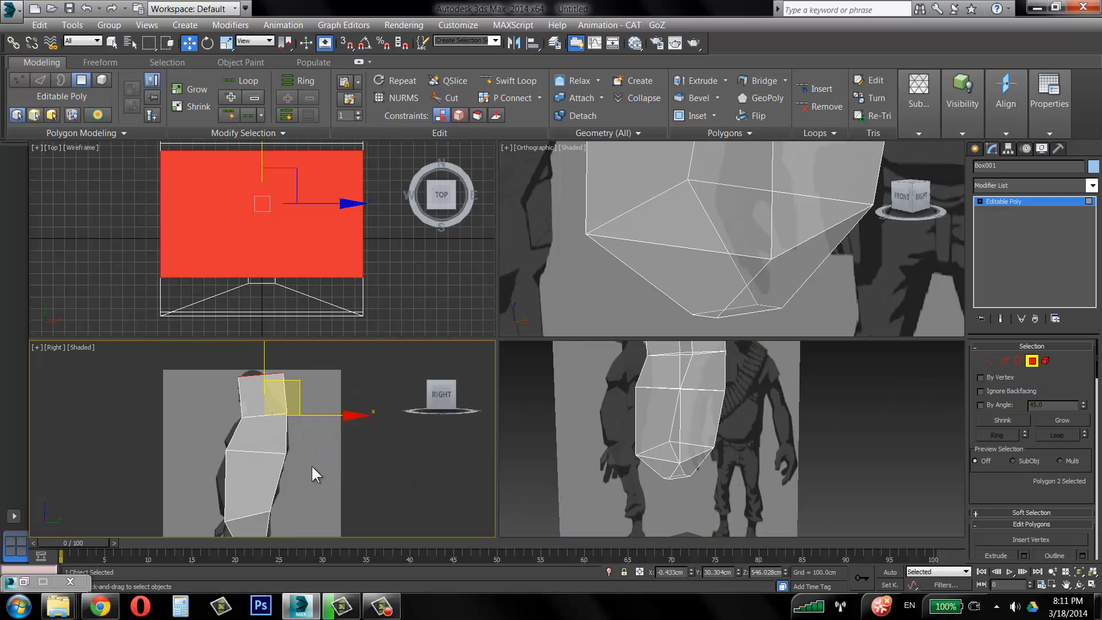
Lower the extruded segment's front and back top vertices to follow the lower neck outline in the side reference.
key("alt+w")
scroll(543, 322, "up", 4)
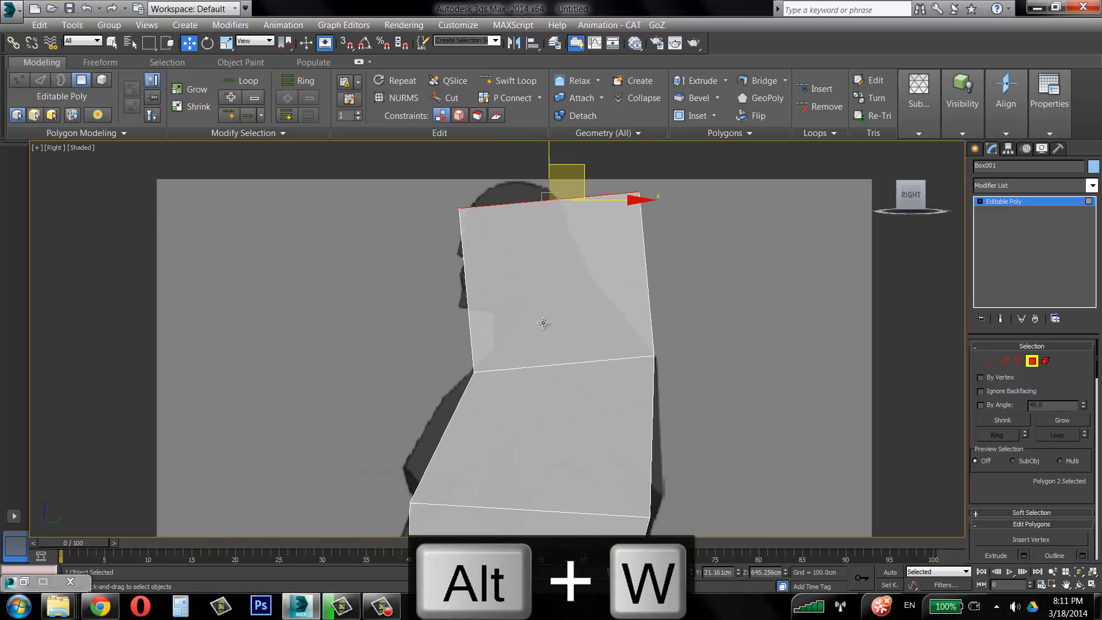
left_click(19, 81)
left_click_drag(444, 190, 543, 331)
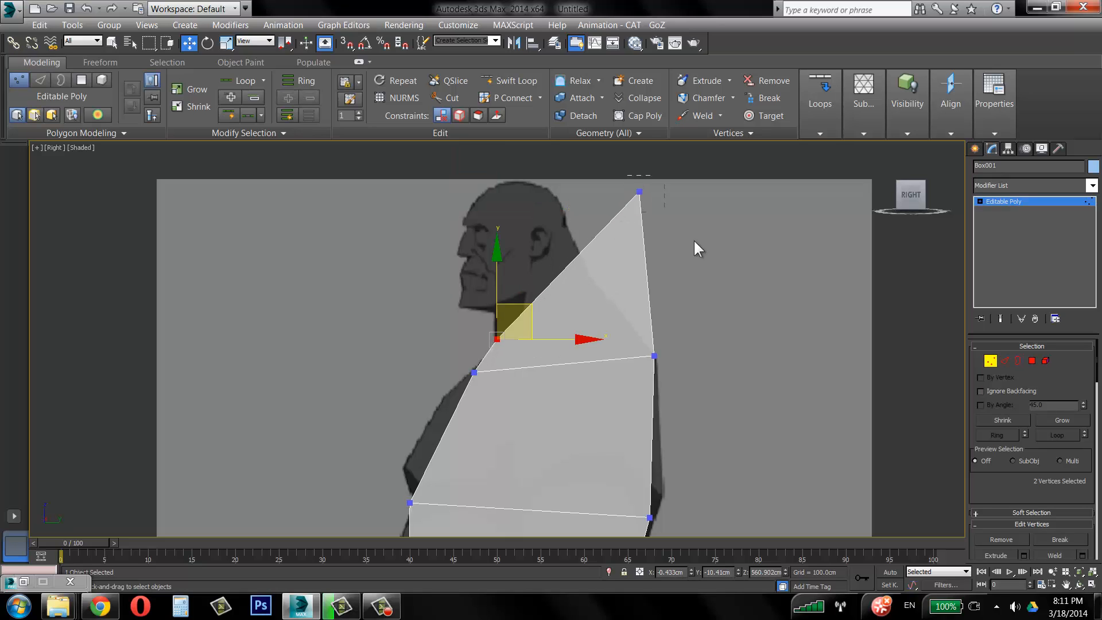
left_click(639, 191)
left_click_drag(659, 172, 655, 254)
left_click(497, 339)
left_click_drag(517, 306, 515, 309)
Extrude the lower neck's top polygon by 45.095 cm and move its new vertices to the chin and the back of the head.
middle_click_drag(647, 317, 598, 181)
scroll(597, 180, "down", 3)
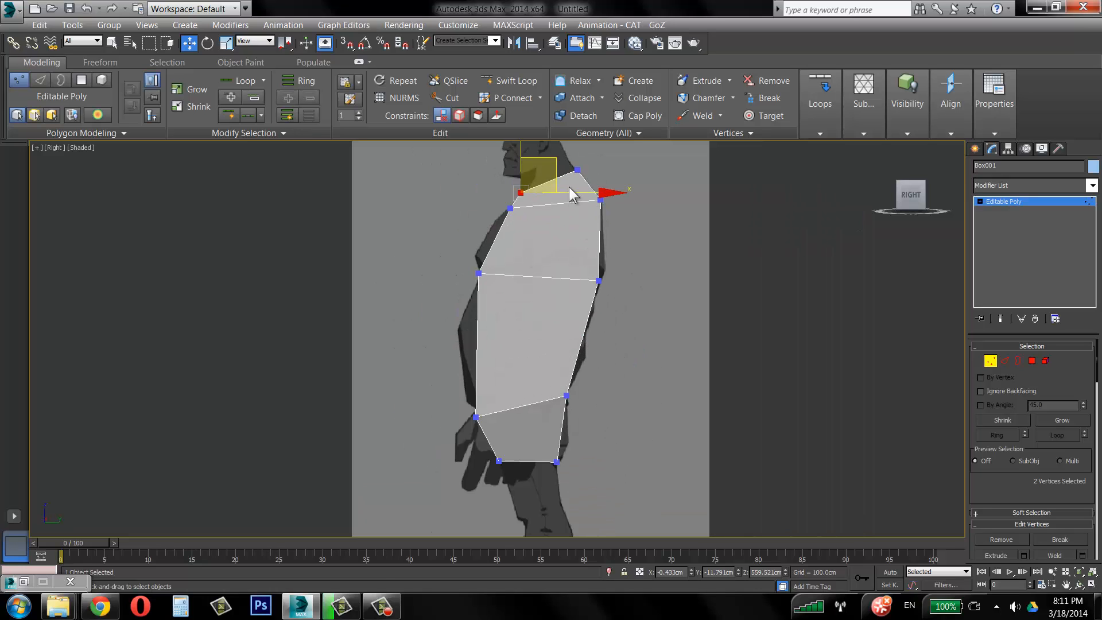
middle_click_drag(594, 236, 593, 342)
scroll(574, 316, "up", 3)
middle_click_drag(551, 218, 565, 308)
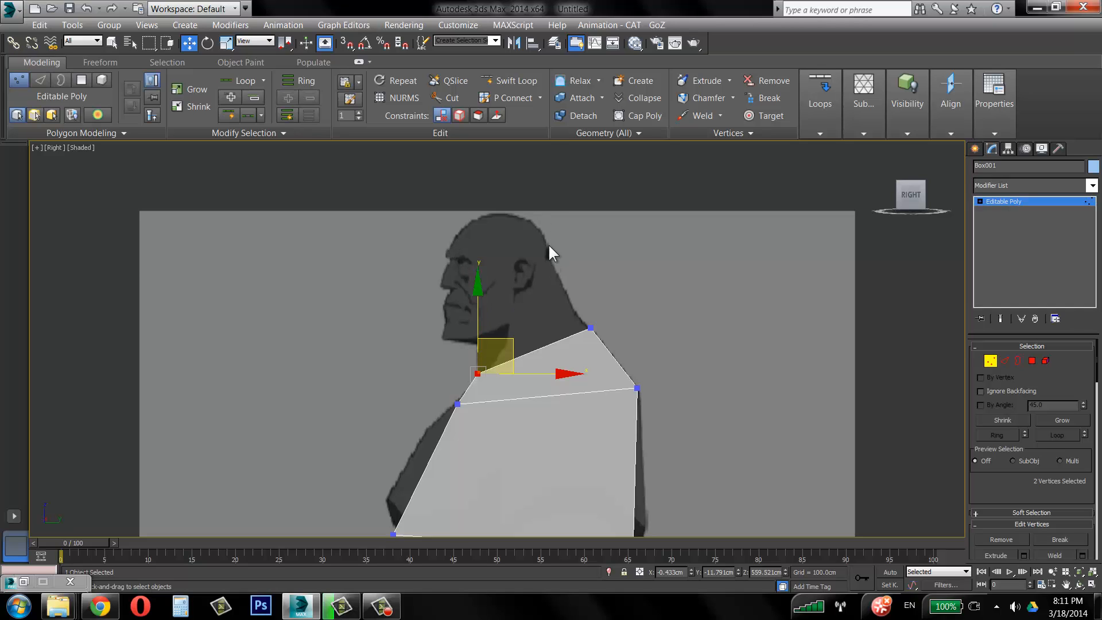
left_click(81, 81)
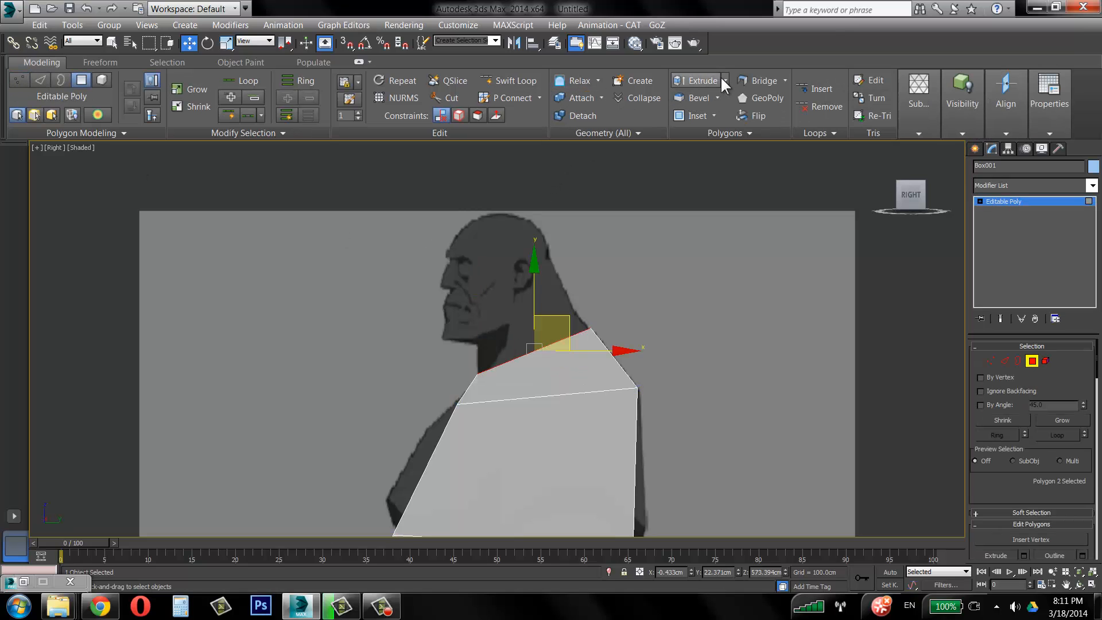
left_click(725, 81)
left_click(721, 99)
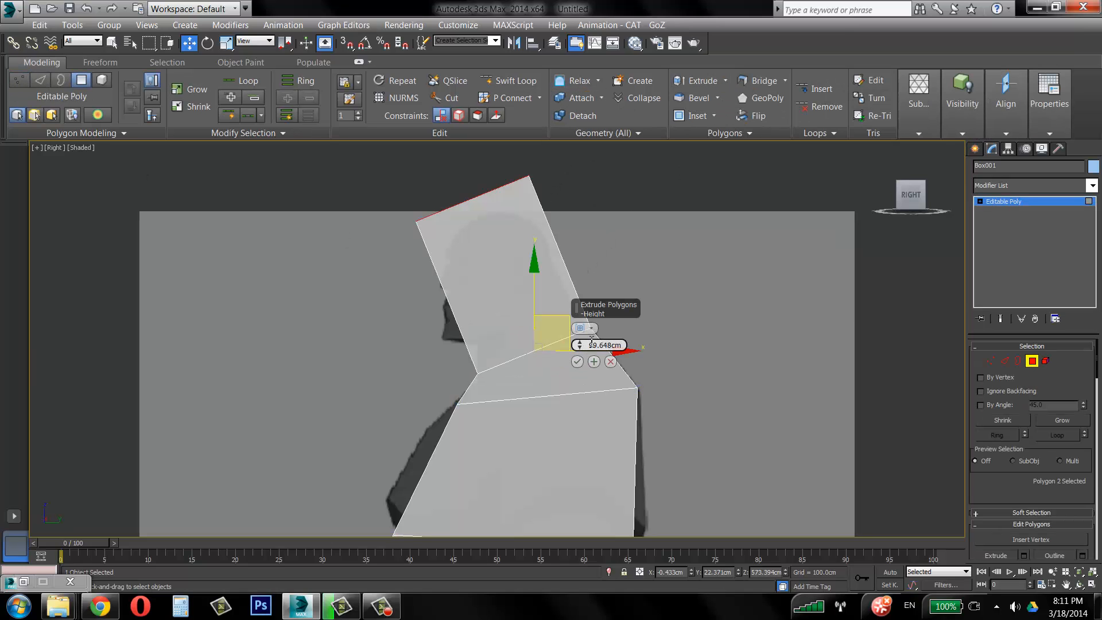
left_click_drag(577, 348, 571, 433)
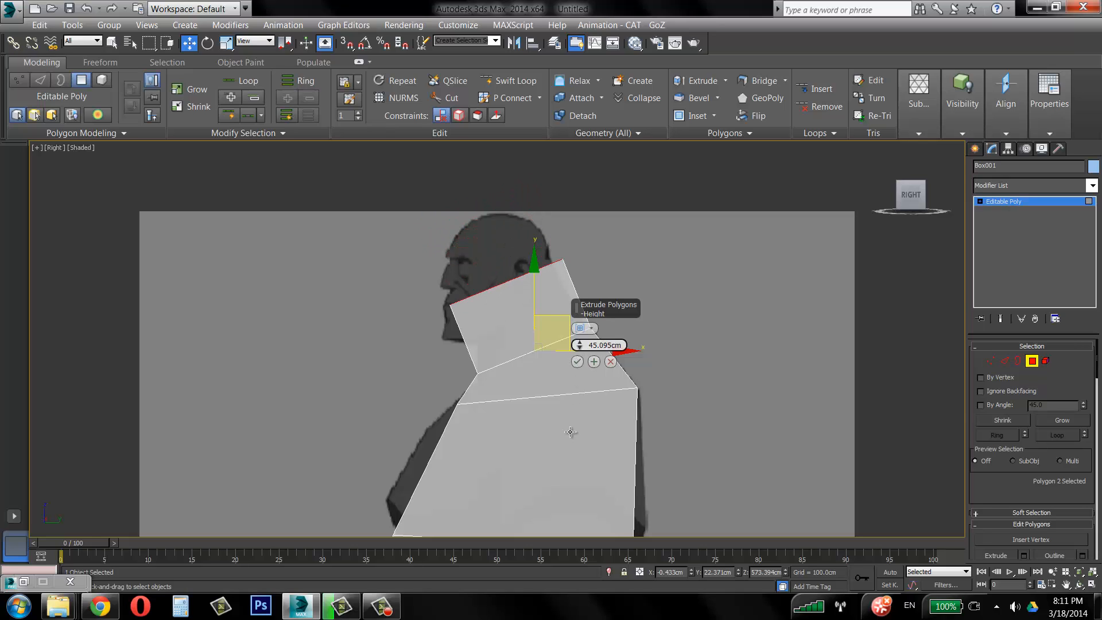
left_click(577, 362)
left_click(18, 82)
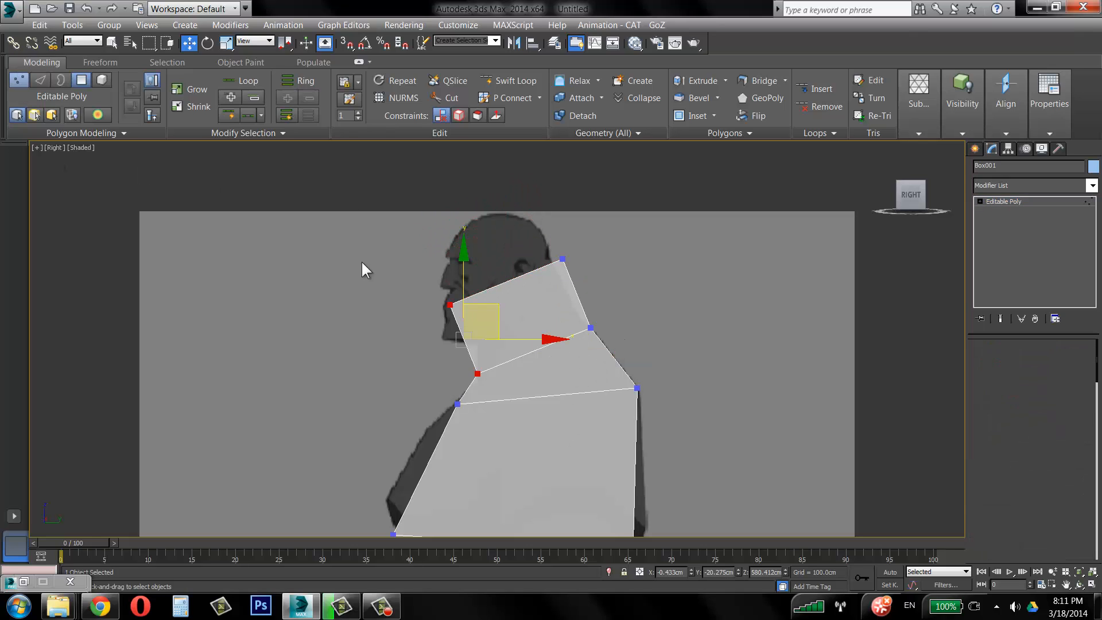
left_click_drag(360, 260, 563, 220)
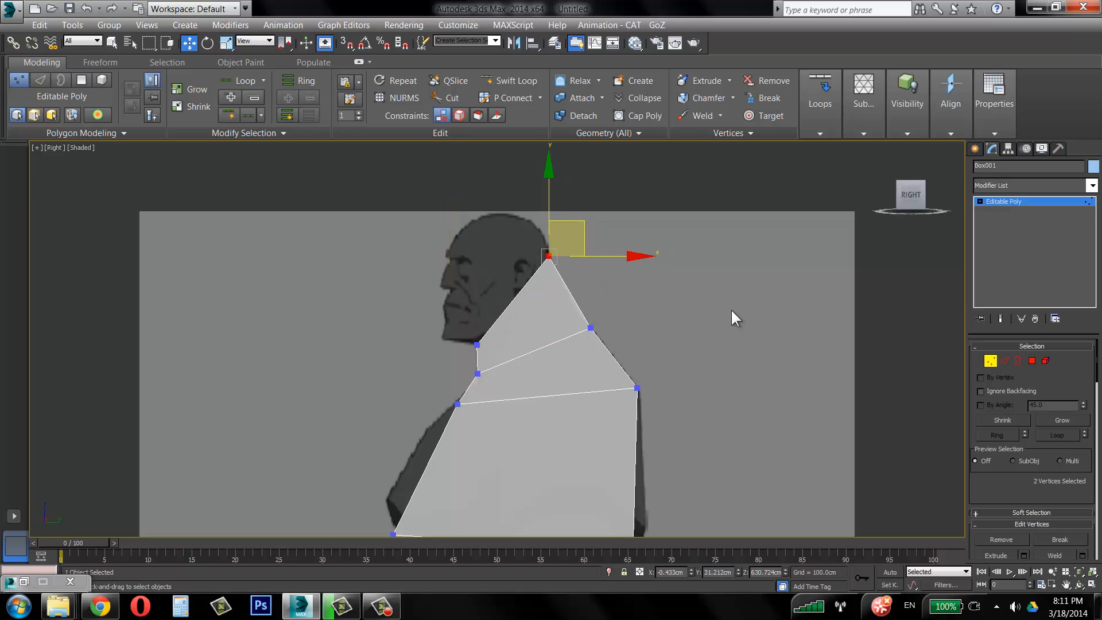
Extrude the neck's slanted top polygon by 45.095 cm to form the head.
left_click(76, 82)
left_click(518, 292)
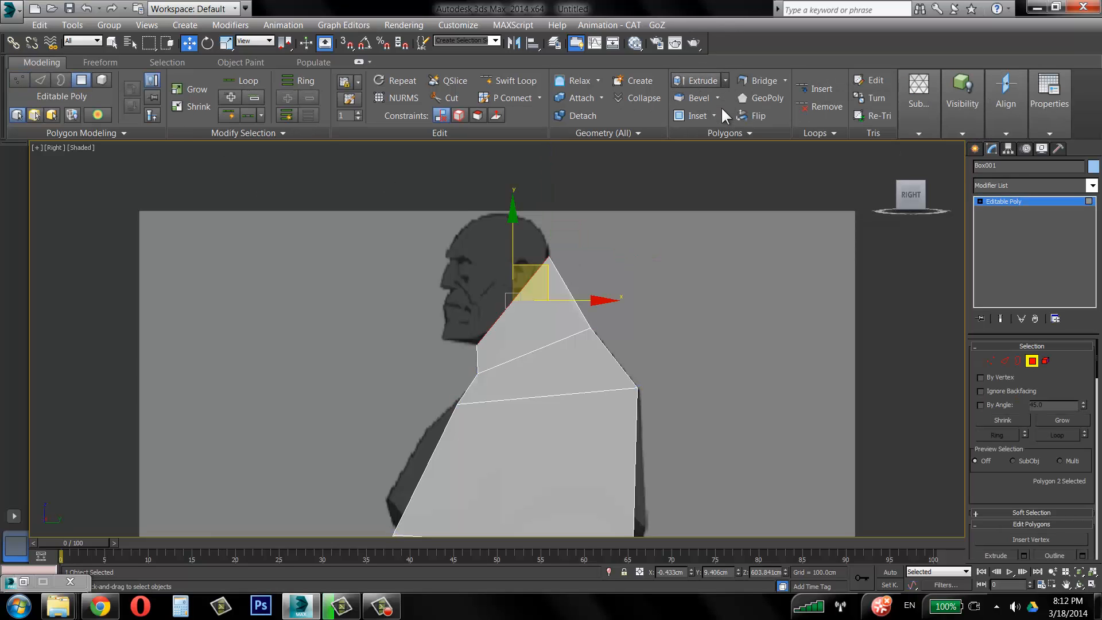
left_click(718, 101)
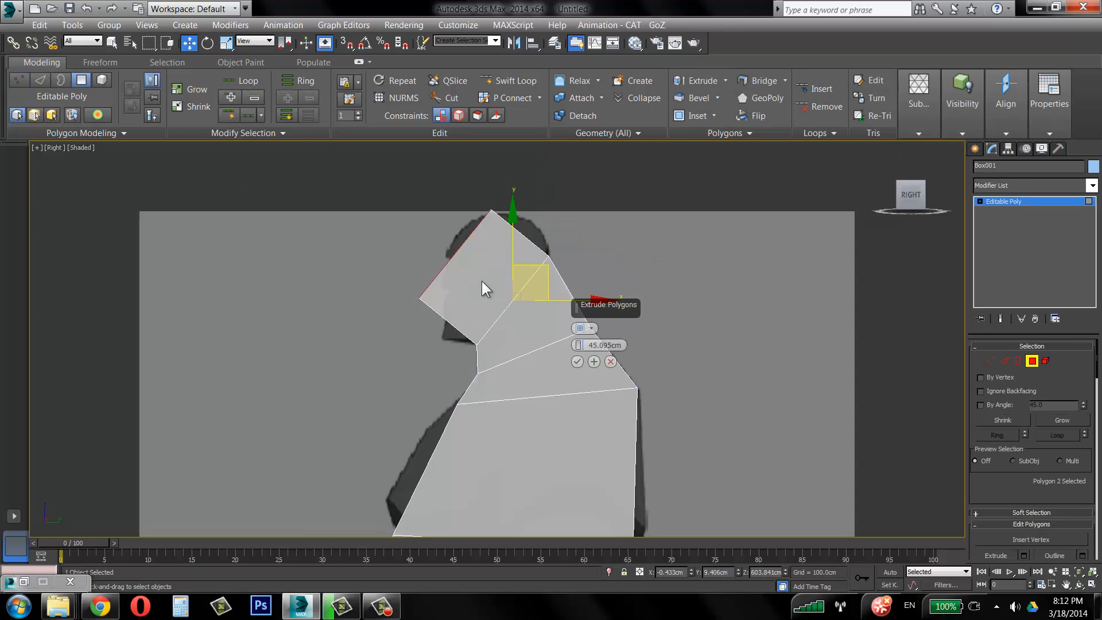
left_click(578, 362)
Move the head segment's back and front vertices to the crown and upper forehead of the side reference.
left_click(26, 76)
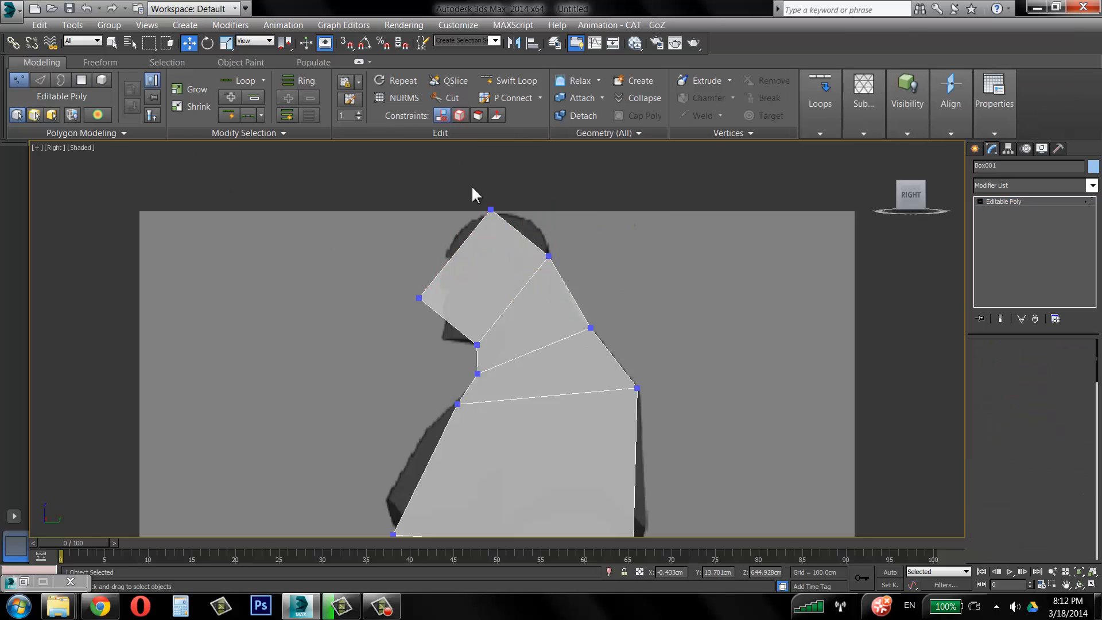
left_click_drag(472, 191, 508, 221)
left_click_drag(547, 175, 561, 180)
left_click_drag(376, 284, 446, 313)
left_click_drag(450, 261, 504, 185)
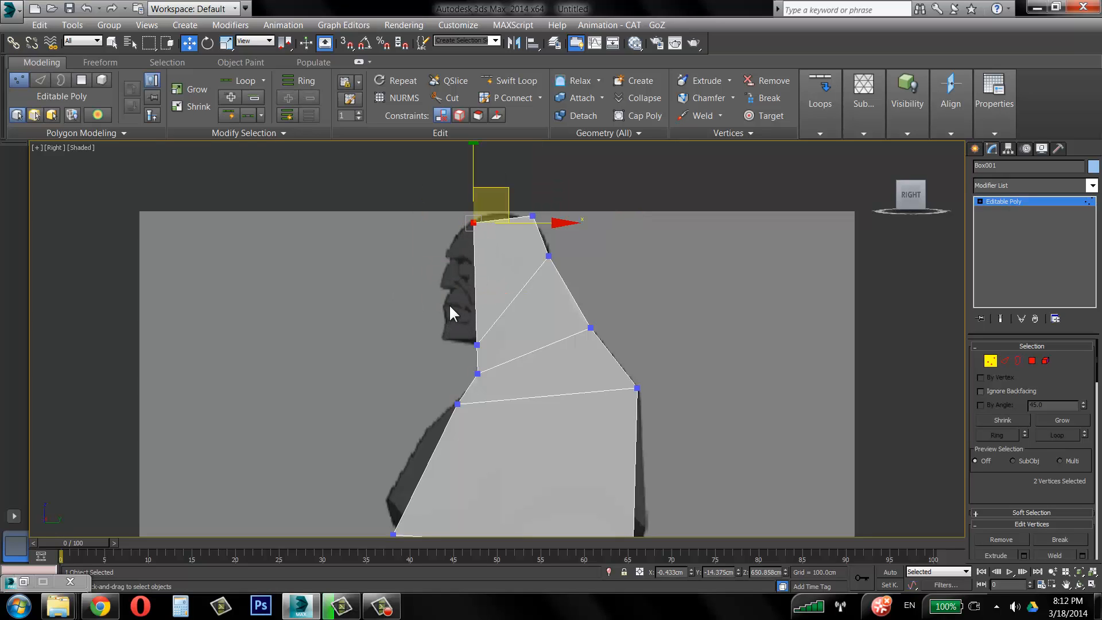
In the front view, scale the four chest vertices outward along X to match the reference's torso width.
scroll(524, 249, "down", 3)
middle_click_drag(547, 284, 496, 202)
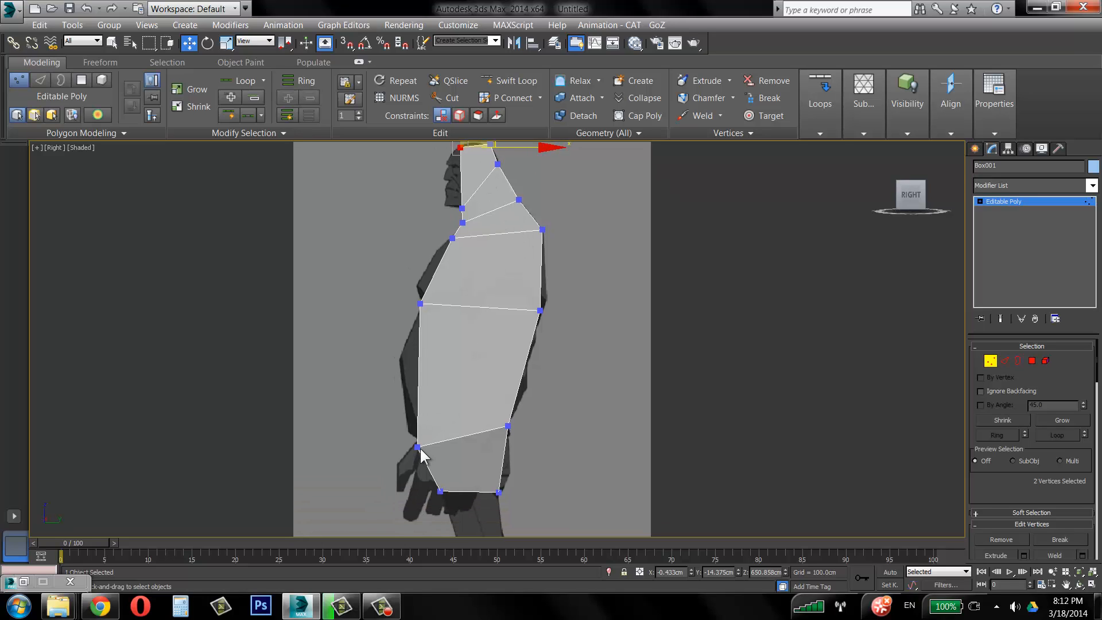
key("alt+w")
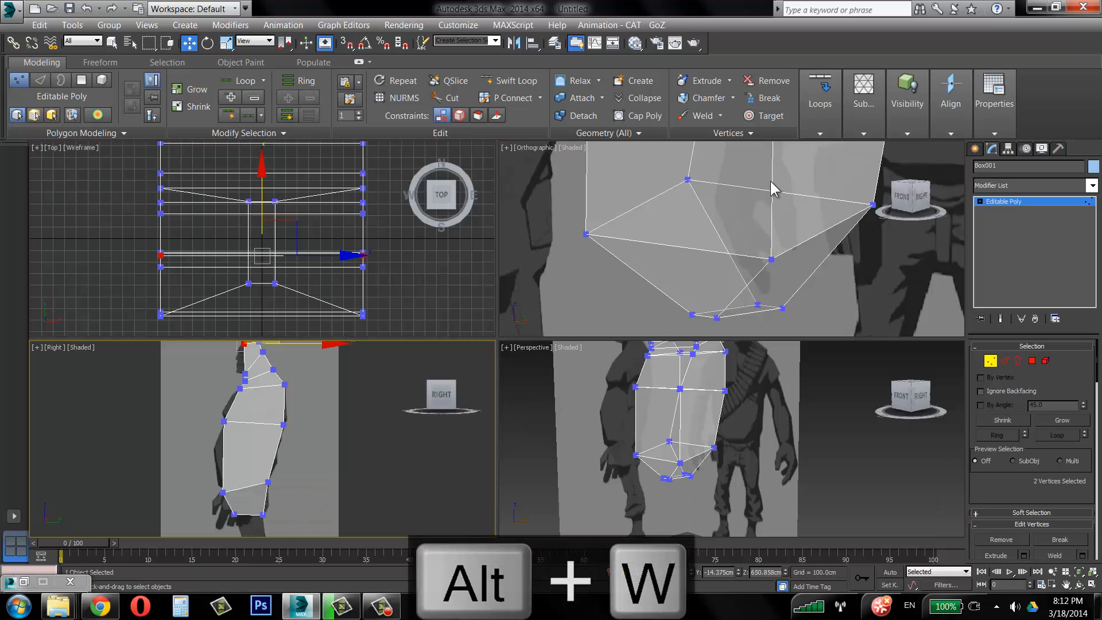
key("f")
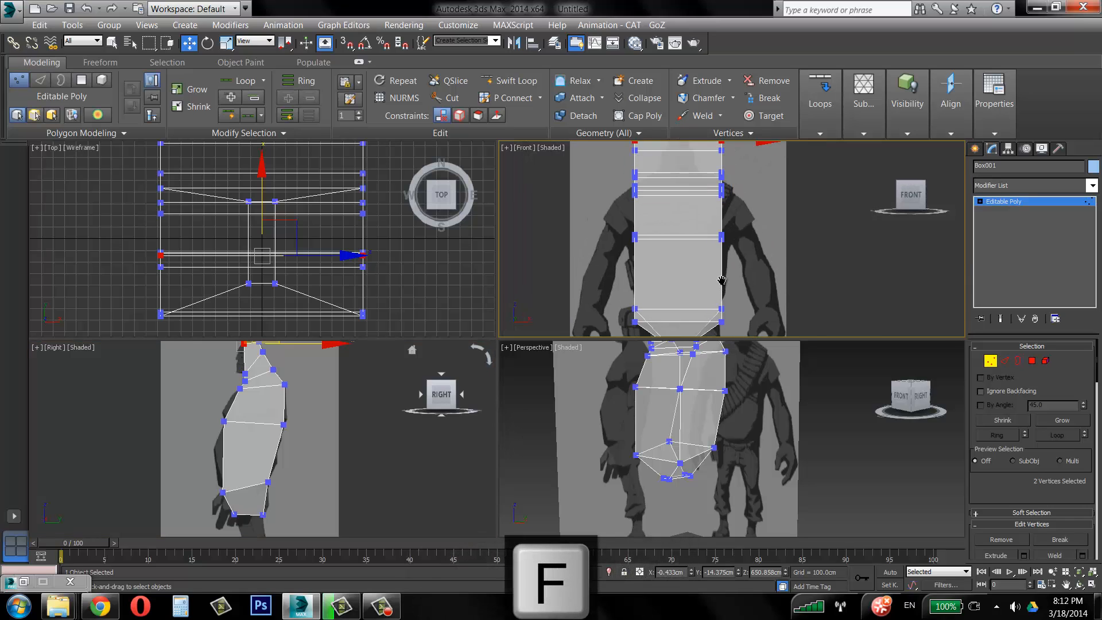
middle_click_drag(720, 232, 725, 250)
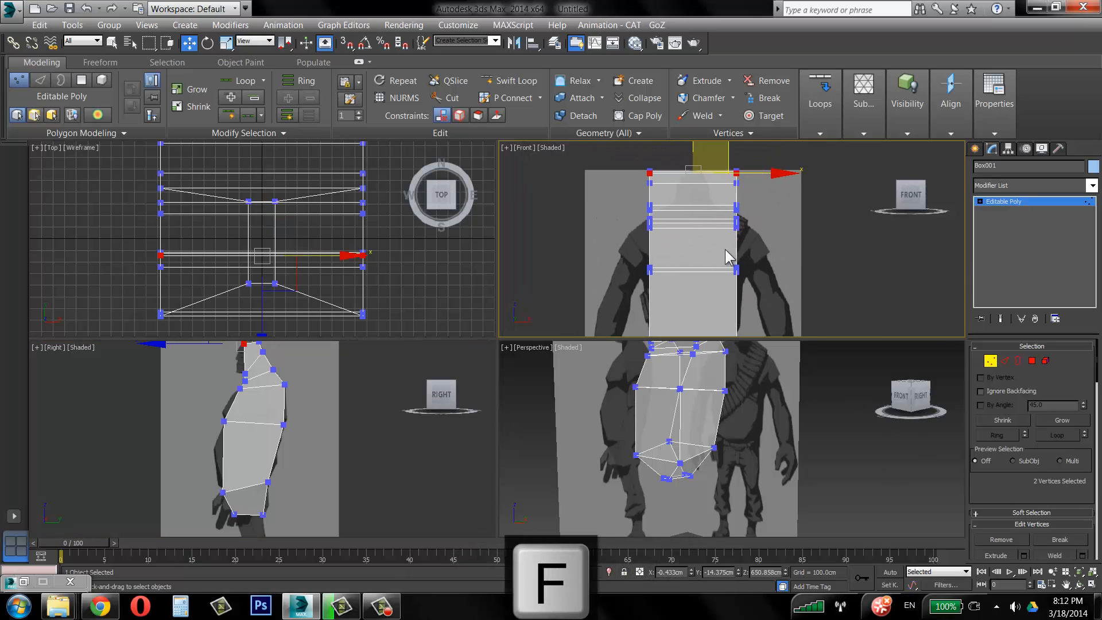
left_click(1092, 585)
middle_click_drag(460, 465, 469, 349)
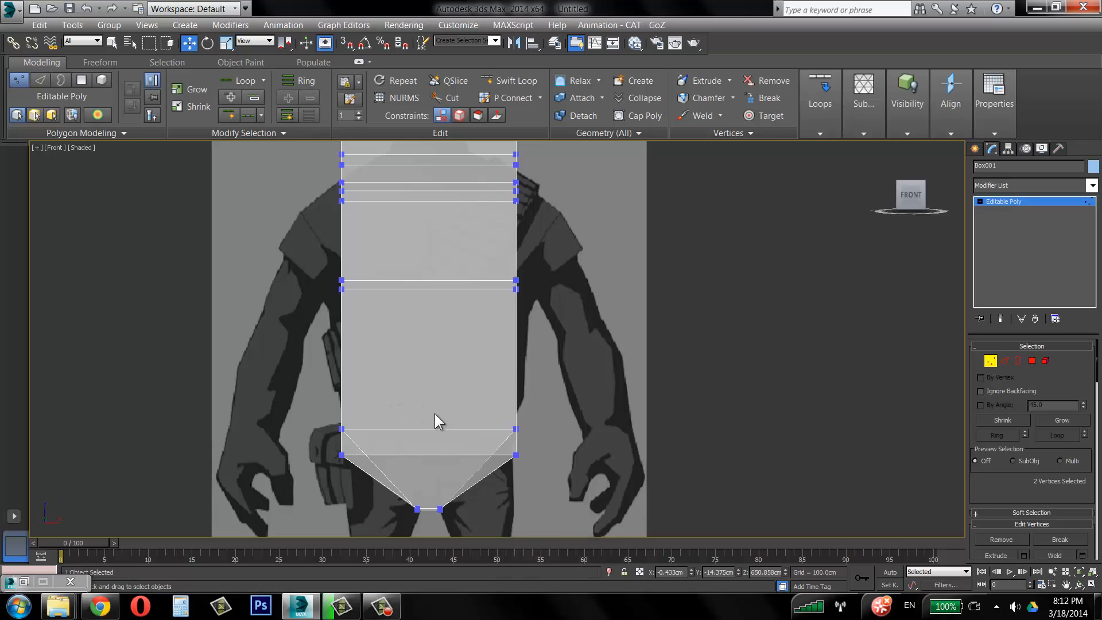
middle_click_drag(403, 359, 386, 266)
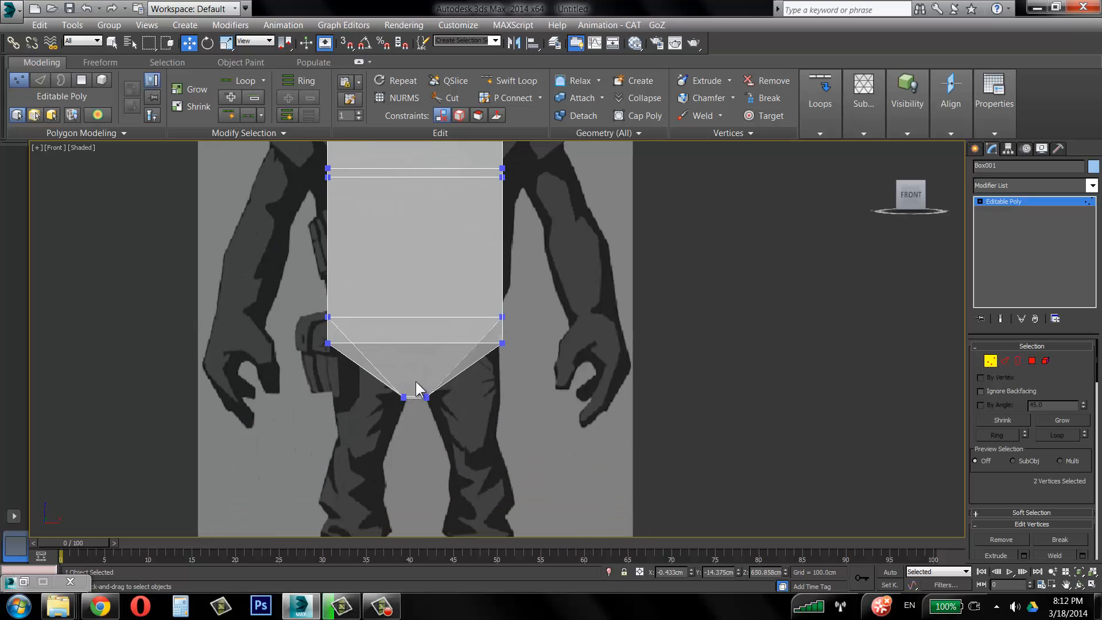
middle_click_drag(436, 356, 459, 522)
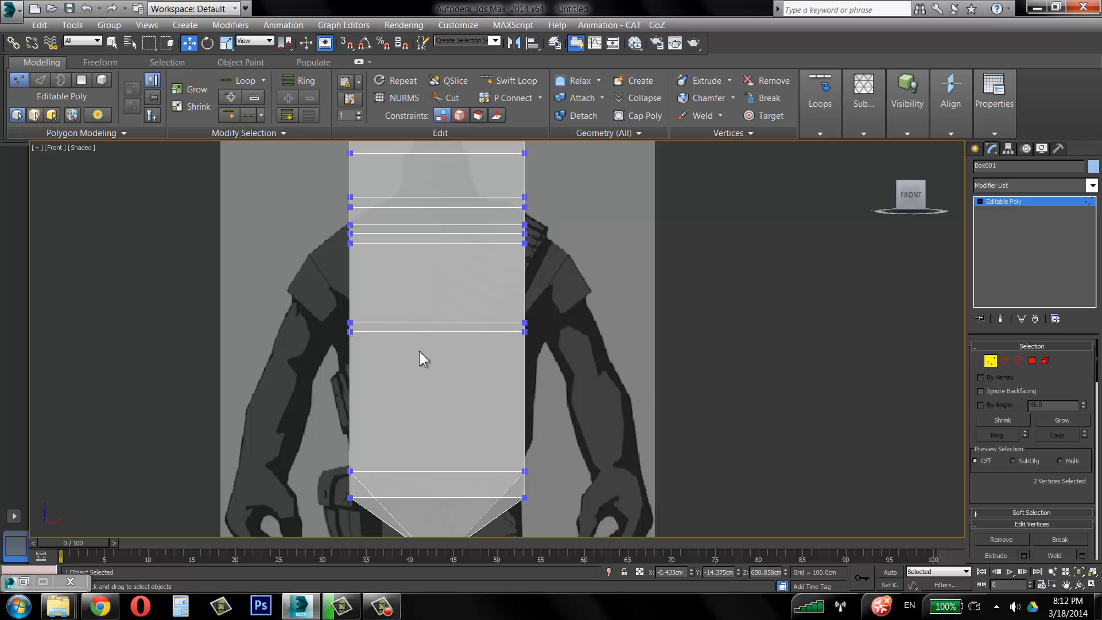
left_click_drag(336, 313, 609, 363)
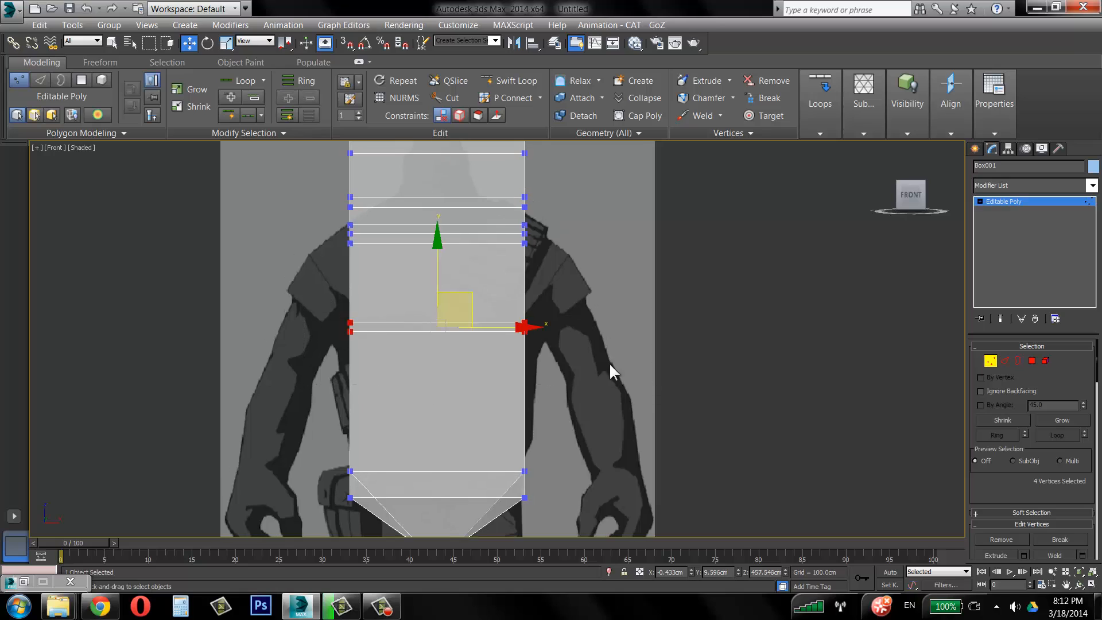
left_click(226, 43)
left_click_drag(562, 325, 556, 311)
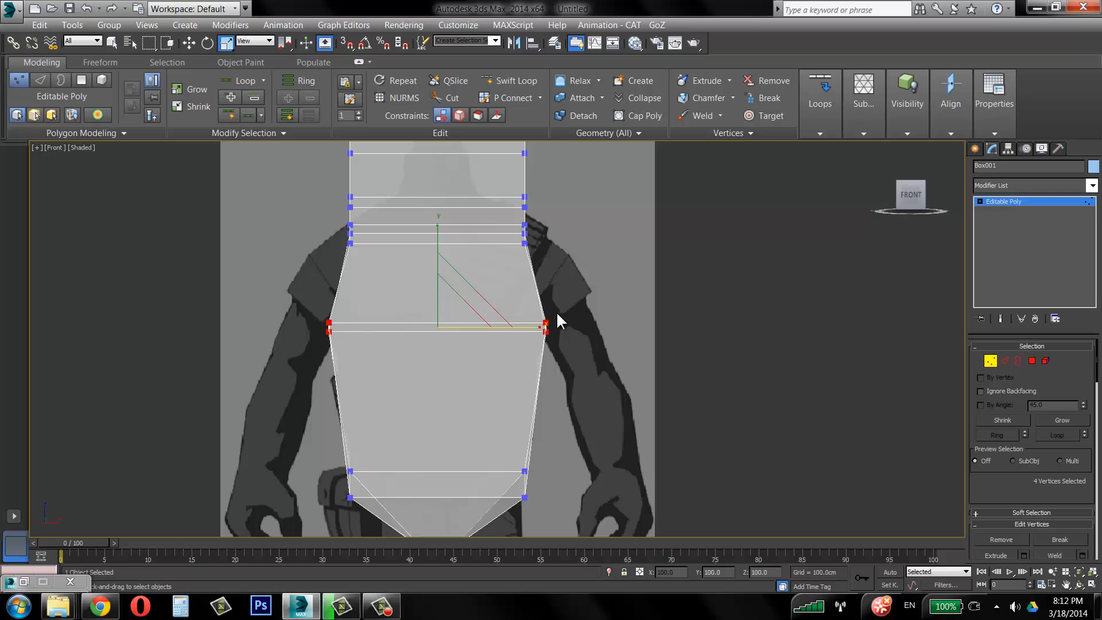
Select the four shoulder-level vertices in the side view and scale them to about 127% along X in the front view.
left_click(1090, 584)
scroll(245, 416, "up", 5)
left_click_drag(243, 411, 369, 438)
middle_click_drag(728, 160, 737, 210)
scroll(736, 210, "up", 2)
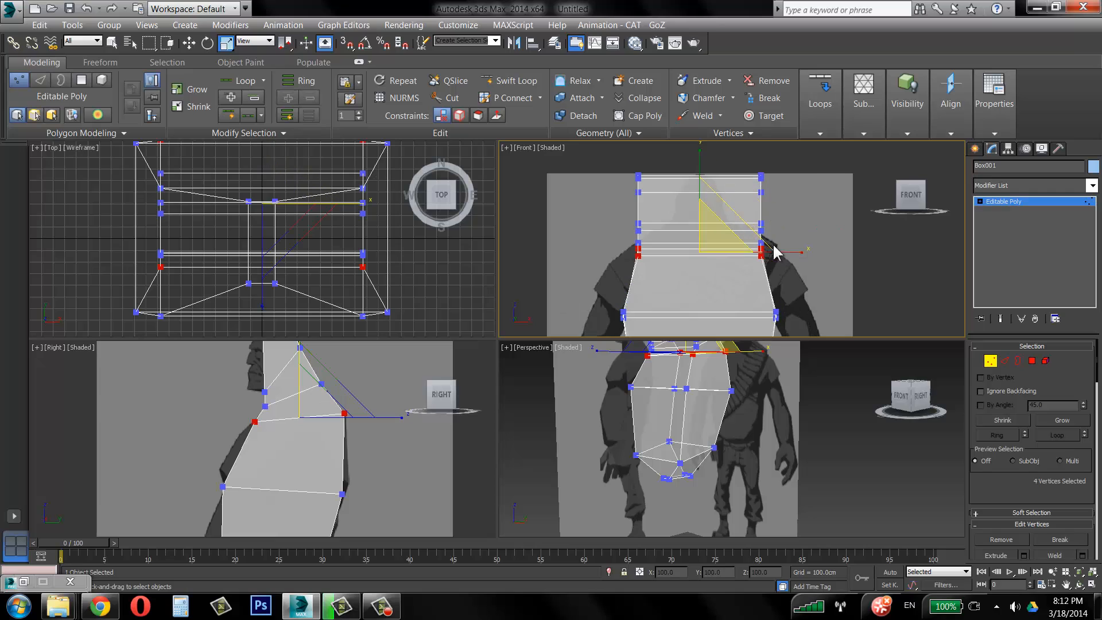
left_click_drag(791, 249, 797, 253)
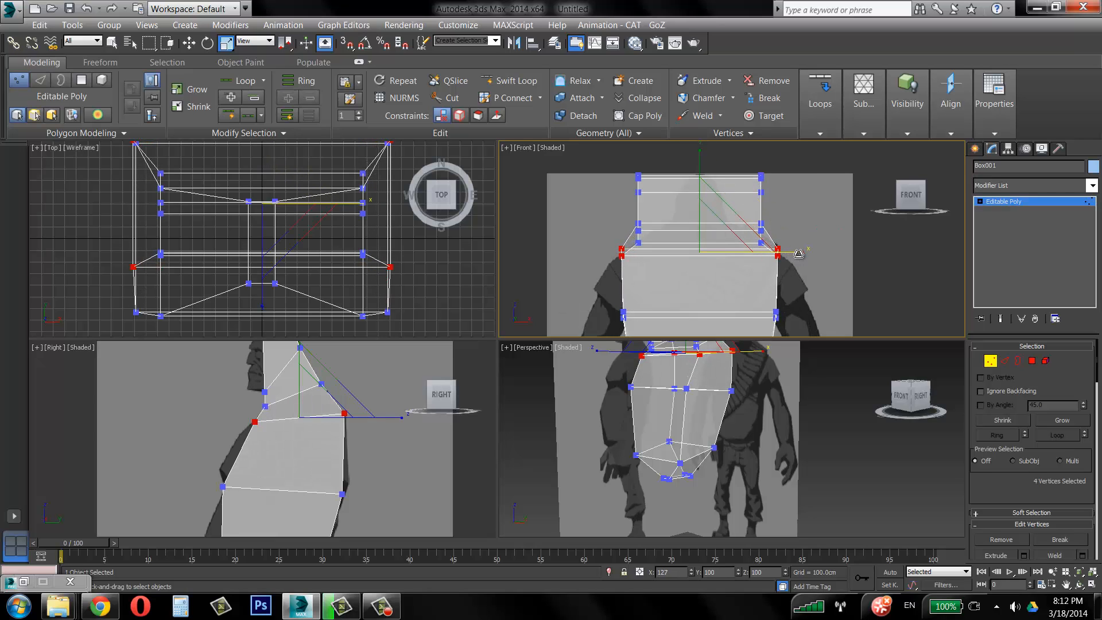
Select all twelve neck and head vertices and scale them inward along X to narrow them in the front view.
left_click(339, 386)
middle_click_drag(312, 463, 322, 468)
scroll(290, 450, "up", 3)
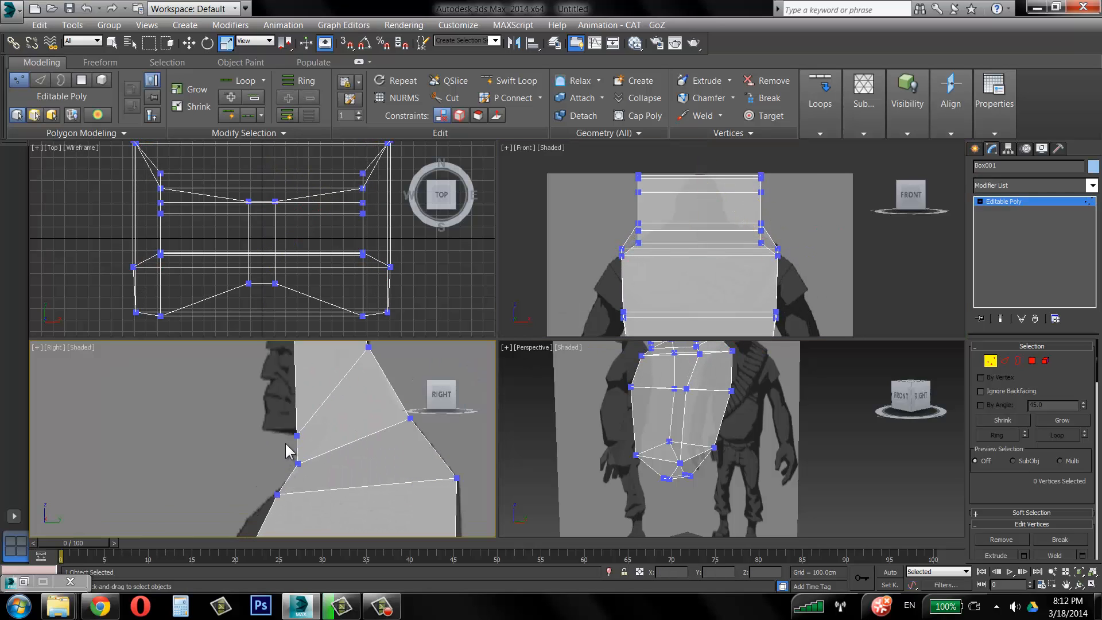
left_click_drag(291, 449, 320, 474)
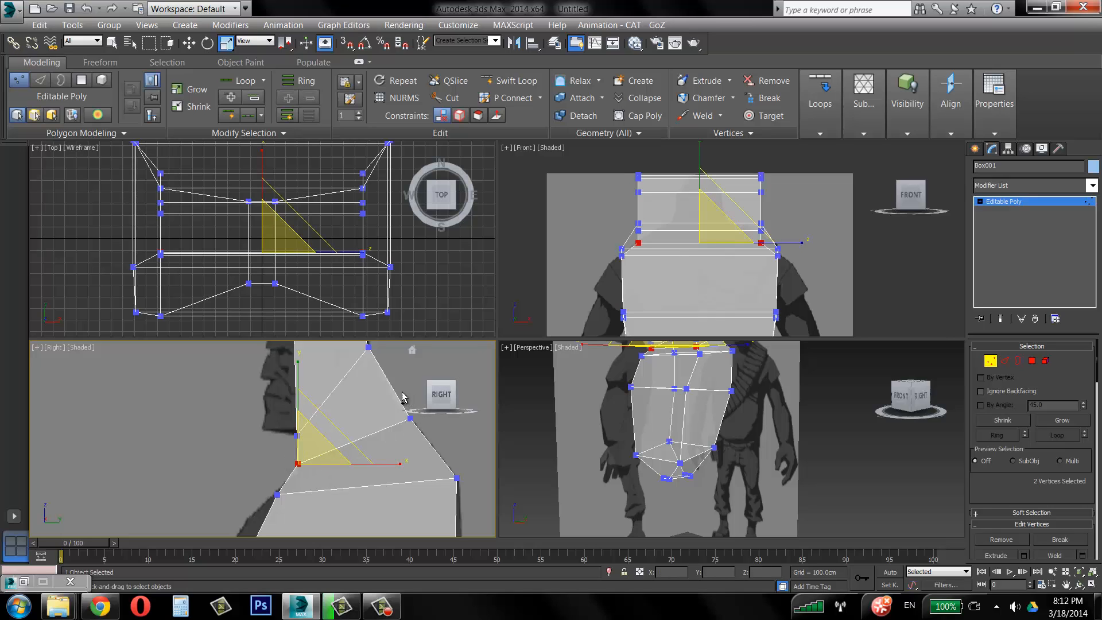
left_click(410, 418, "ctrl")
scroll(268, 423, "down", 2)
left_click_drag(236, 356, 364, 504)
scroll(721, 253, "up", 2)
left_click_drag(770, 235, 718, 239)
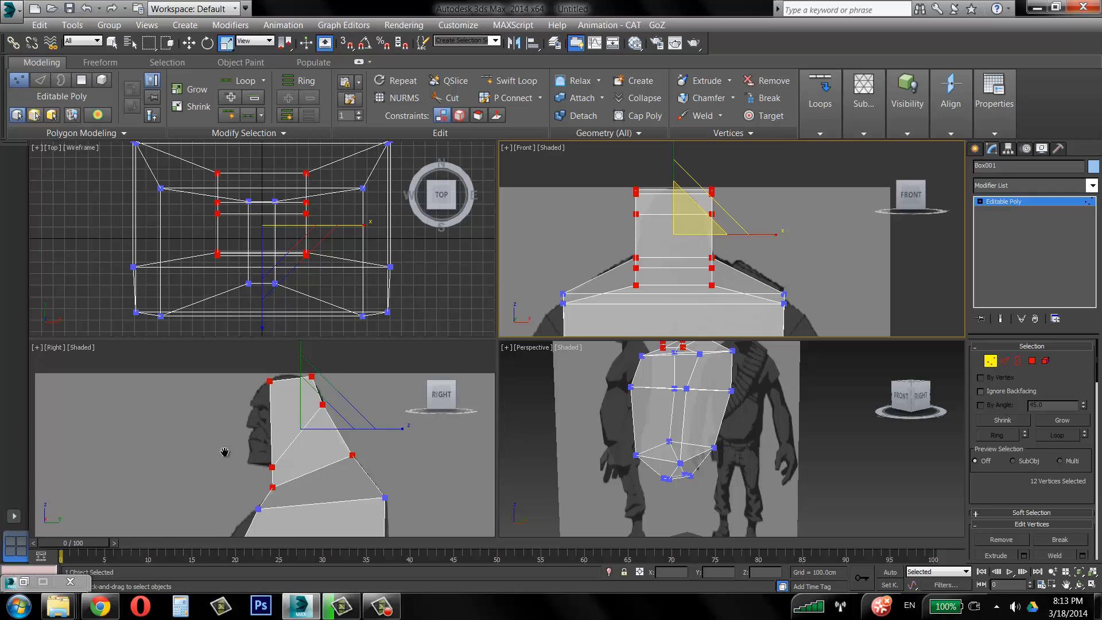
Scale the four crown vertices to 60% along X in the front view, and narrow the two back-of-head vertices below them.
middle_click_drag(225, 452, 227, 468)
left_click_drag(236, 391, 320, 413)
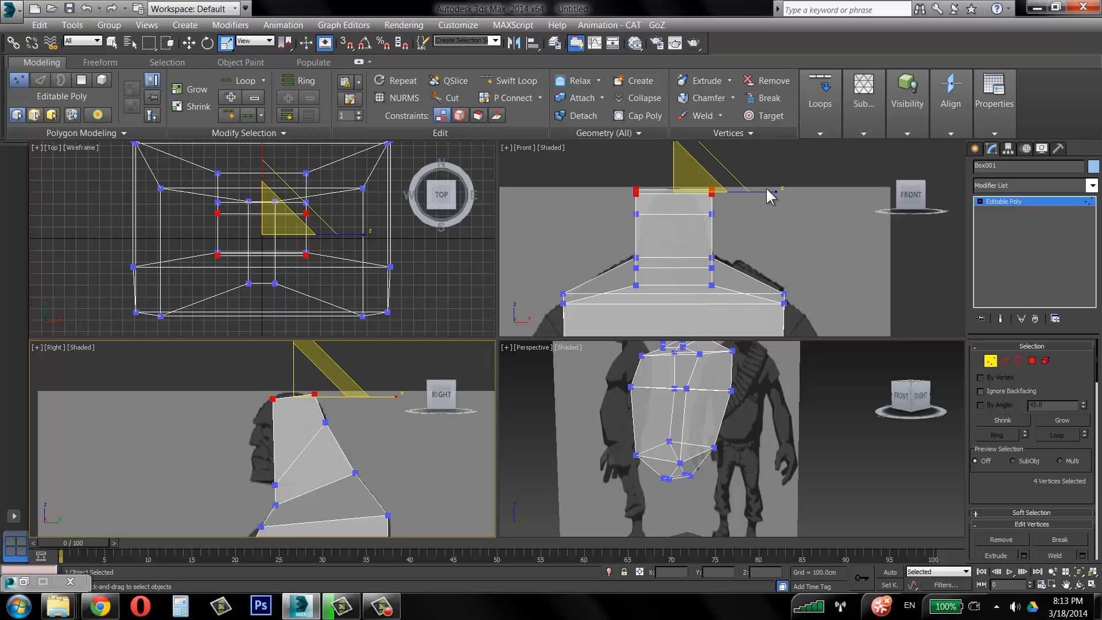
left_click_drag(774, 195, 743, 194)
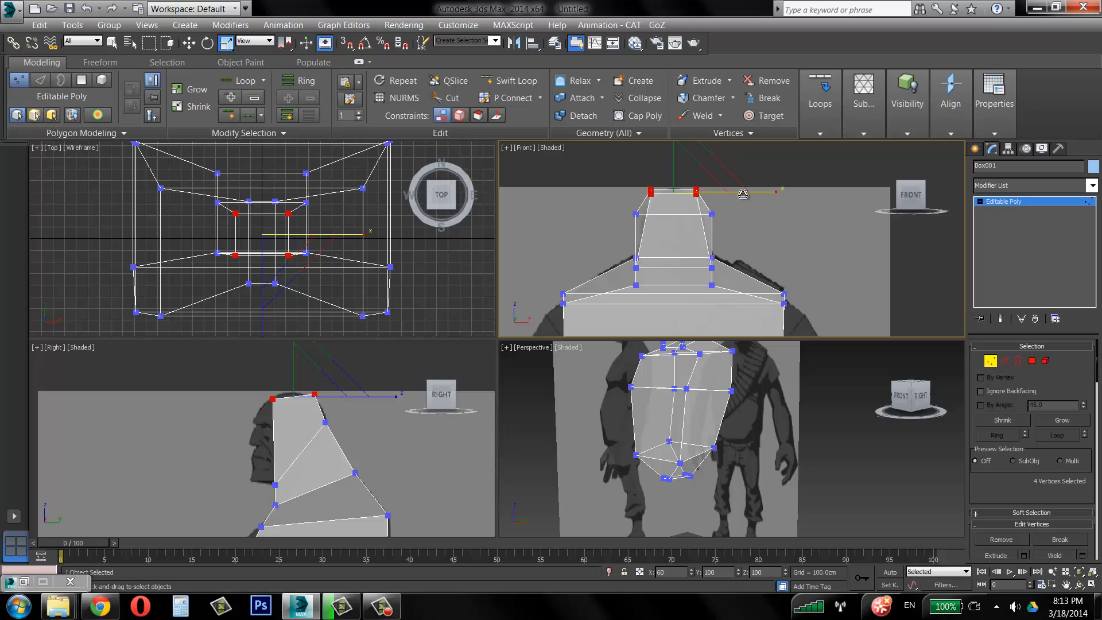
left_click_drag(614, 211, 750, 215)
Maximize the perspective view, turn off the model's see-through display and clear the vertex selection.
middle_click_drag(728, 402, 717, 458, "alt")
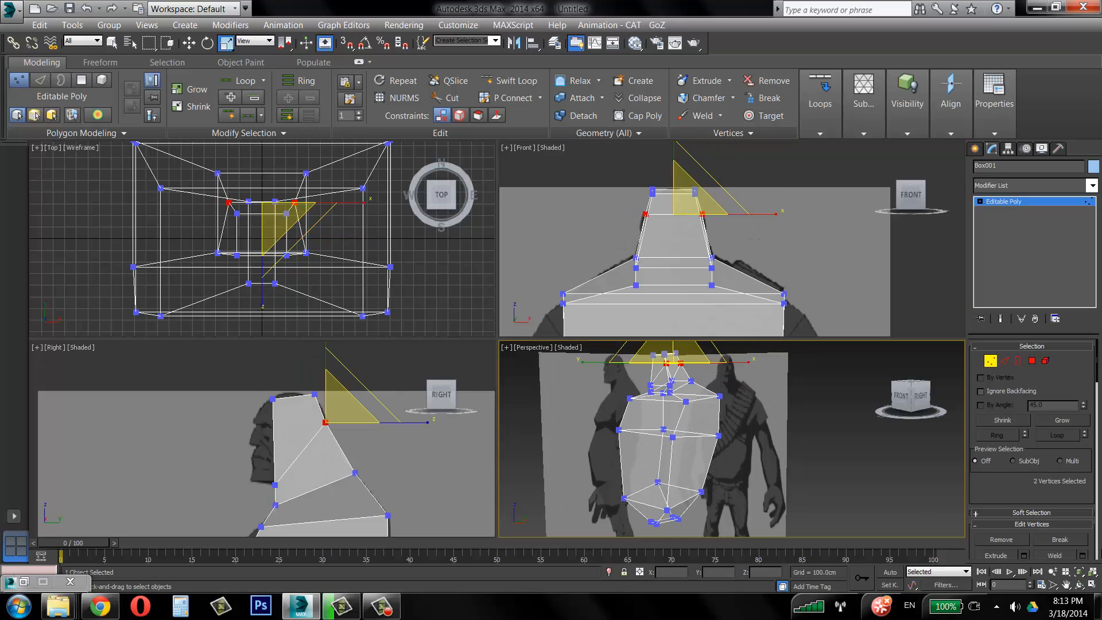
key("alt+w")
middle_click_drag(555, 411, 631, 310, "alt")
key("alt+x")
left_click(713, 325)
middle_click_drag(713, 325, 501, 335, "alt")
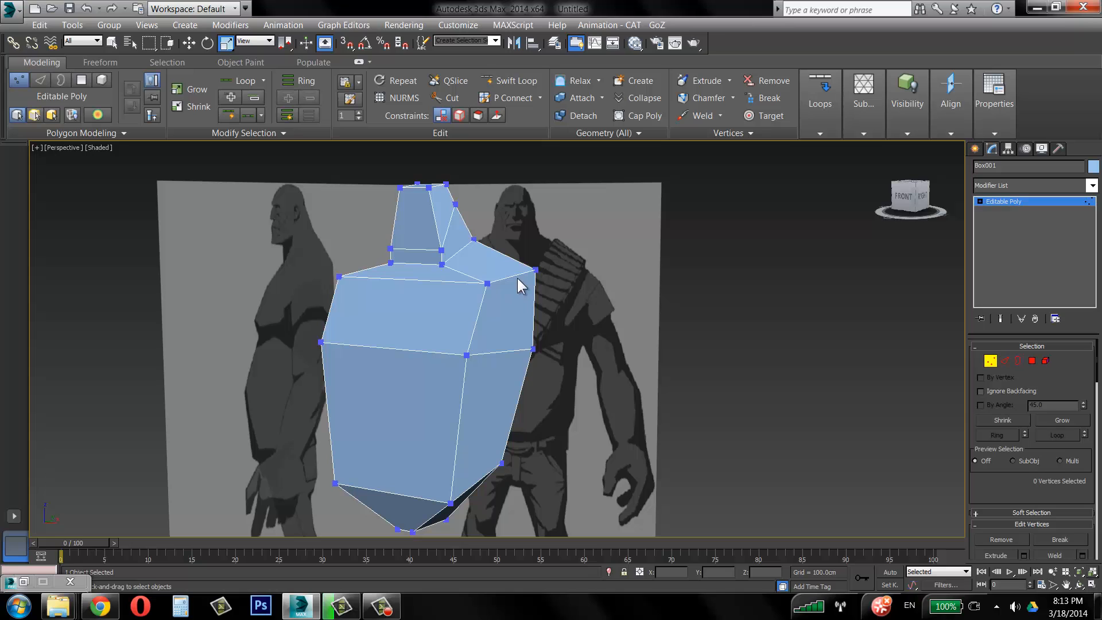
Examine the two slanted side polygons at the underside of the torso by selecting both, and clear the selection.
middle_click_drag(506, 315, 516, 141)
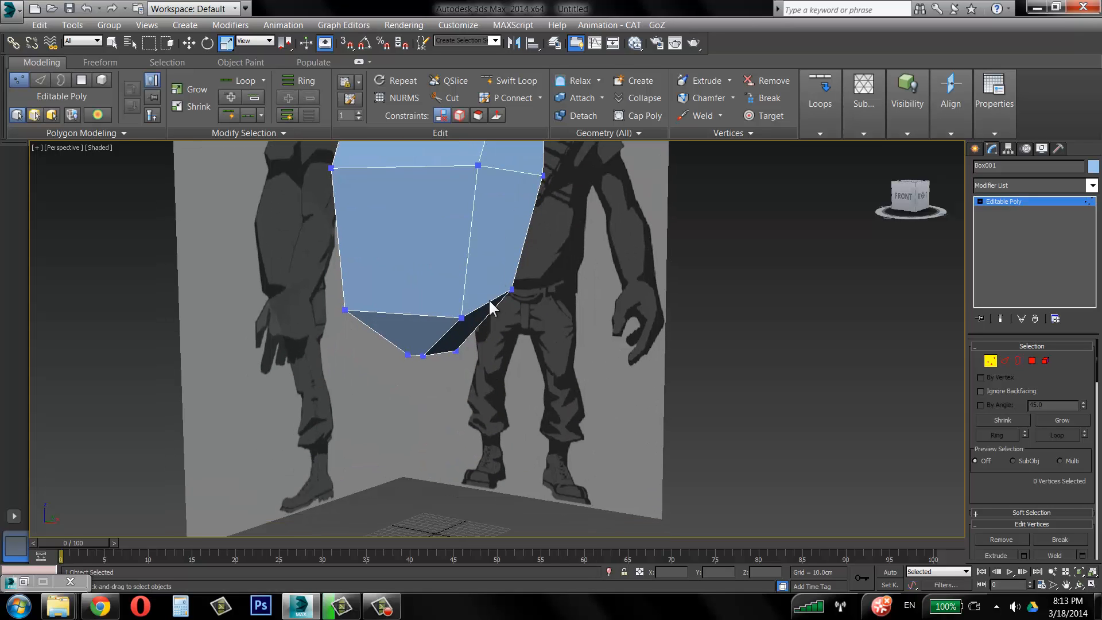
middle_click_drag(490, 309, 578, 334, "alt")
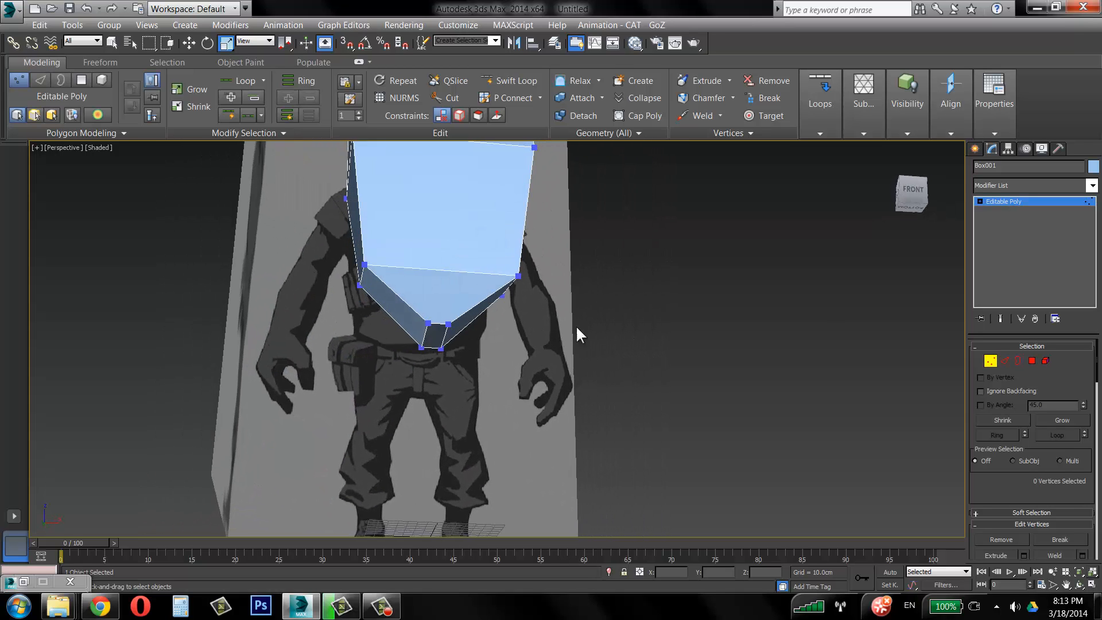
left_click(1036, 360)
left_click(409, 333)
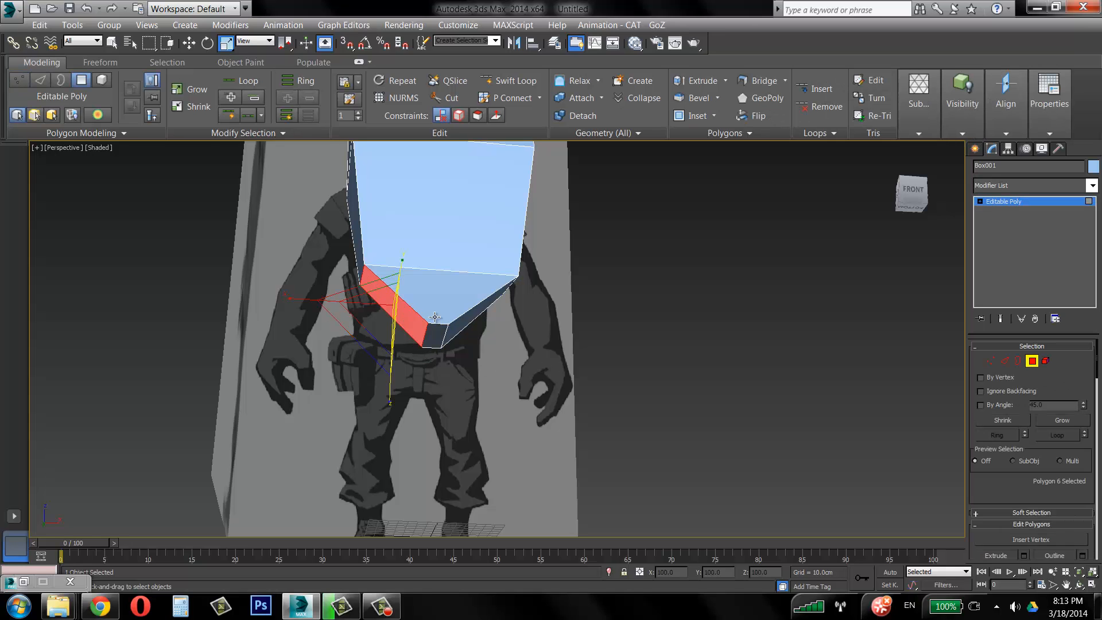
left_click(459, 314, "ctrl")
middle_click_drag(555, 278, 518, 303, "alt")
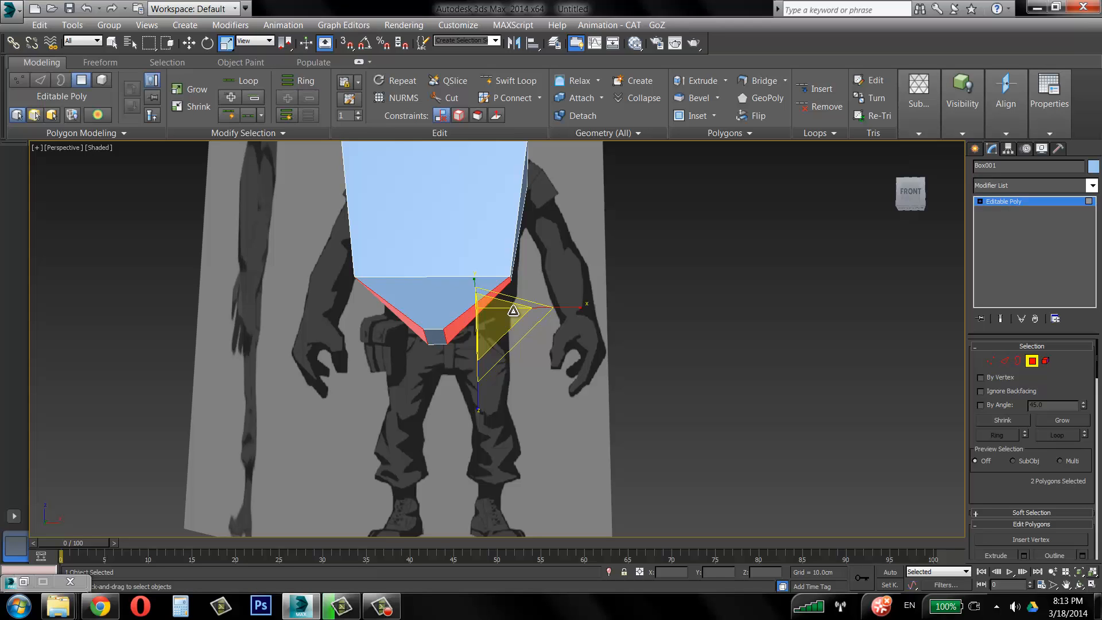
left_click(594, 219)
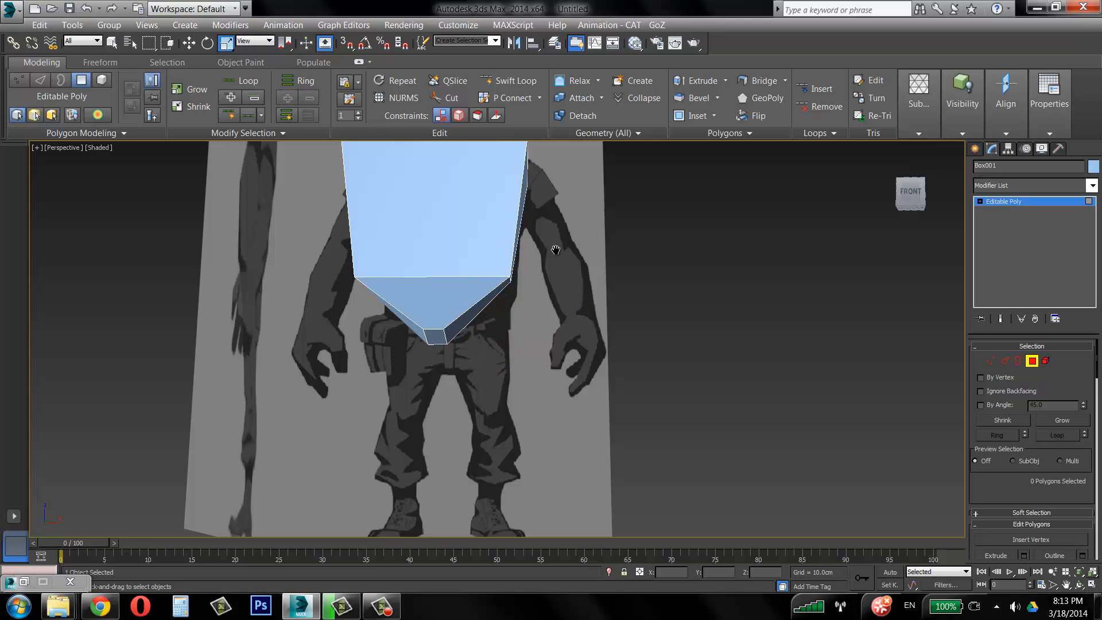
Insert a vertical edge loop with Swift Loop down the middle of the head and torso.
middle_click_drag(594, 219, 531, 278, "alt")
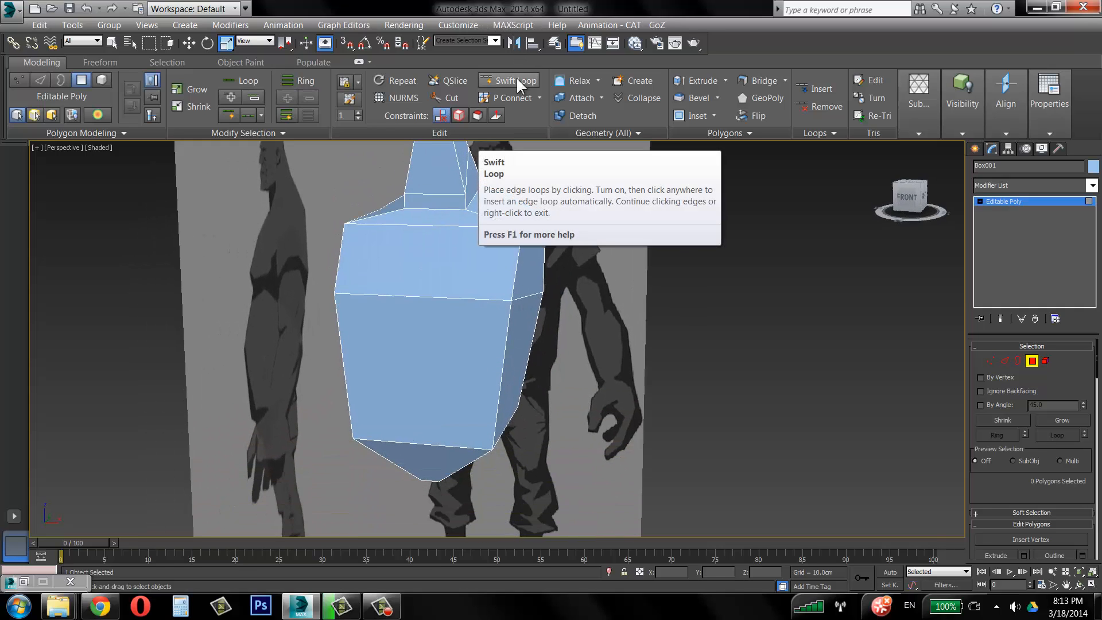
left_click(516, 78)
left_click(456, 218)
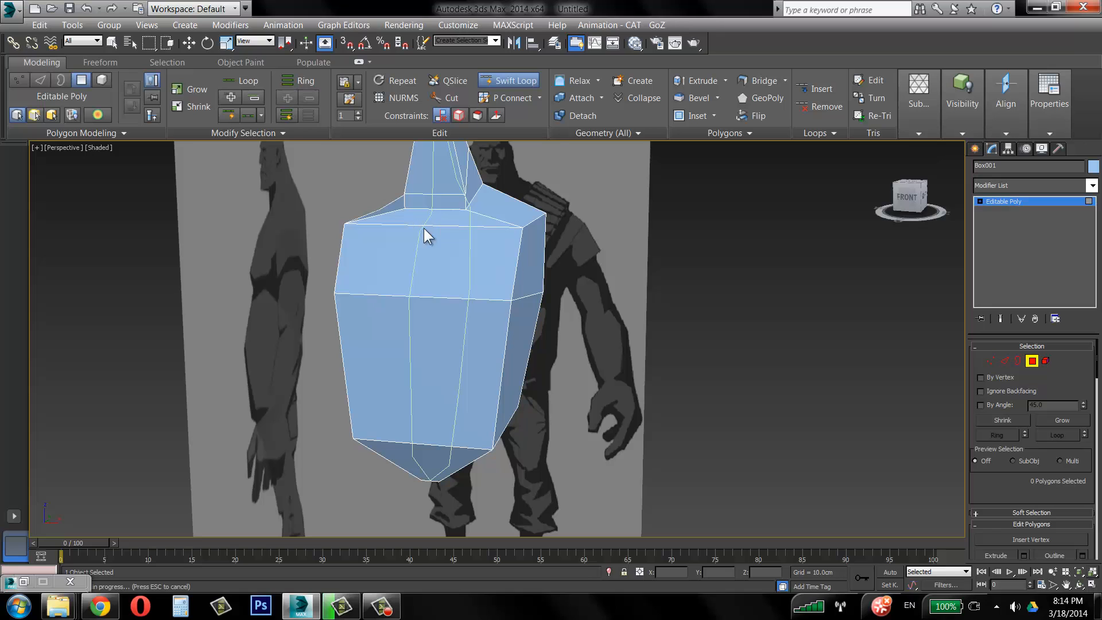
middle_click_drag(548, 261, 580, 289, "alt")
key("w")
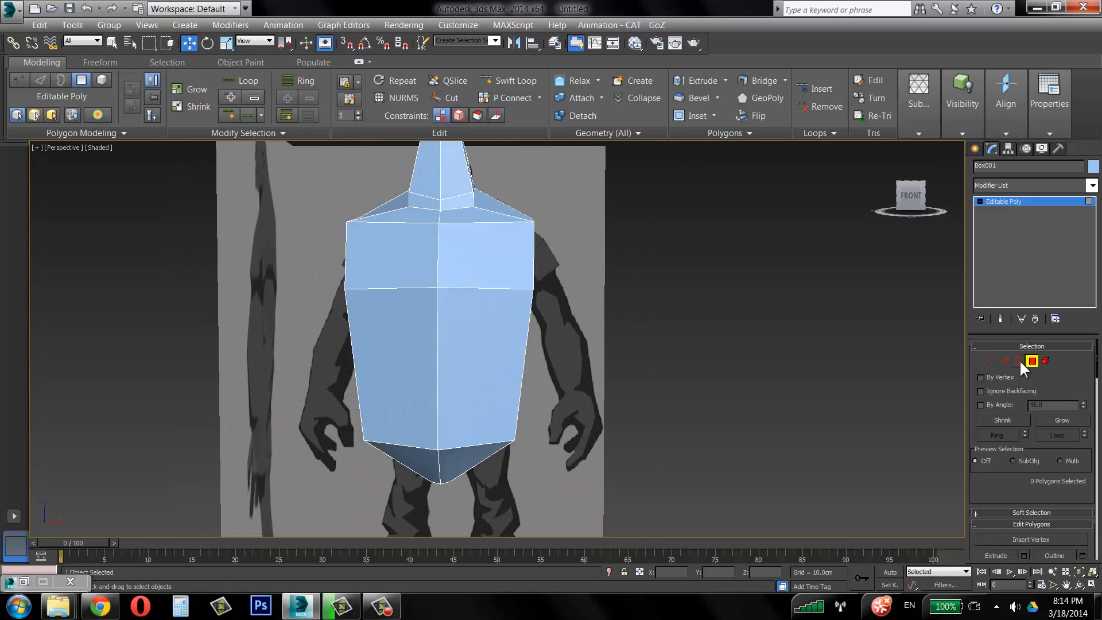
In the maximized front view, select all polygons on one side of the center edge loop and delete that half of the body.
key("alt+w")
middle_click_drag(682, 265, 672, 177)
scroll(668, 179, "down", 4)
left_click(1092, 571)
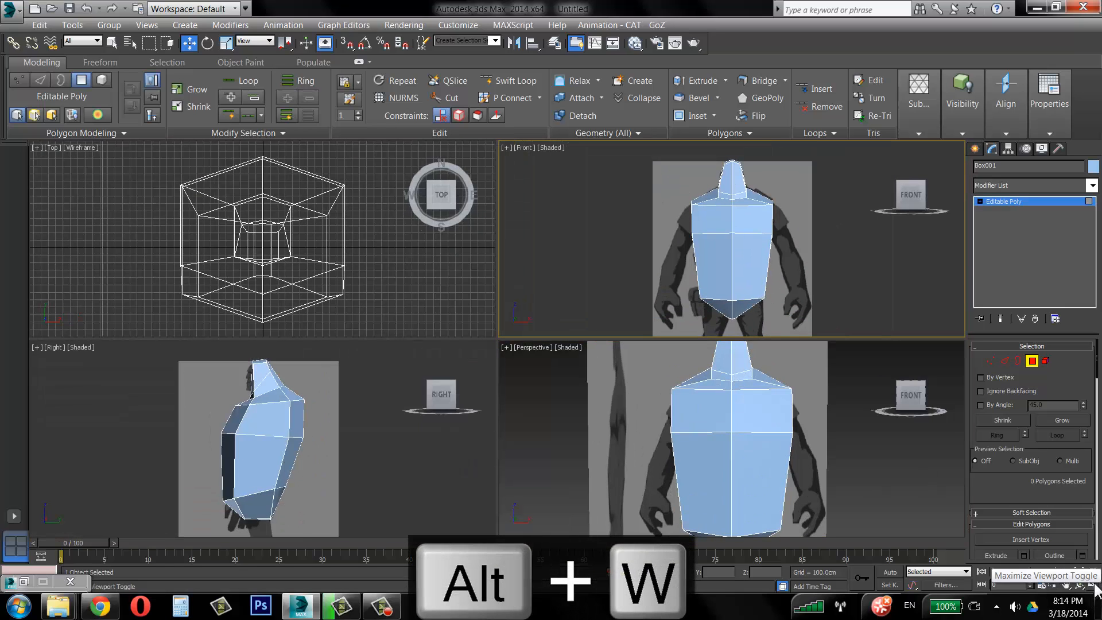
left_click(1092, 585)
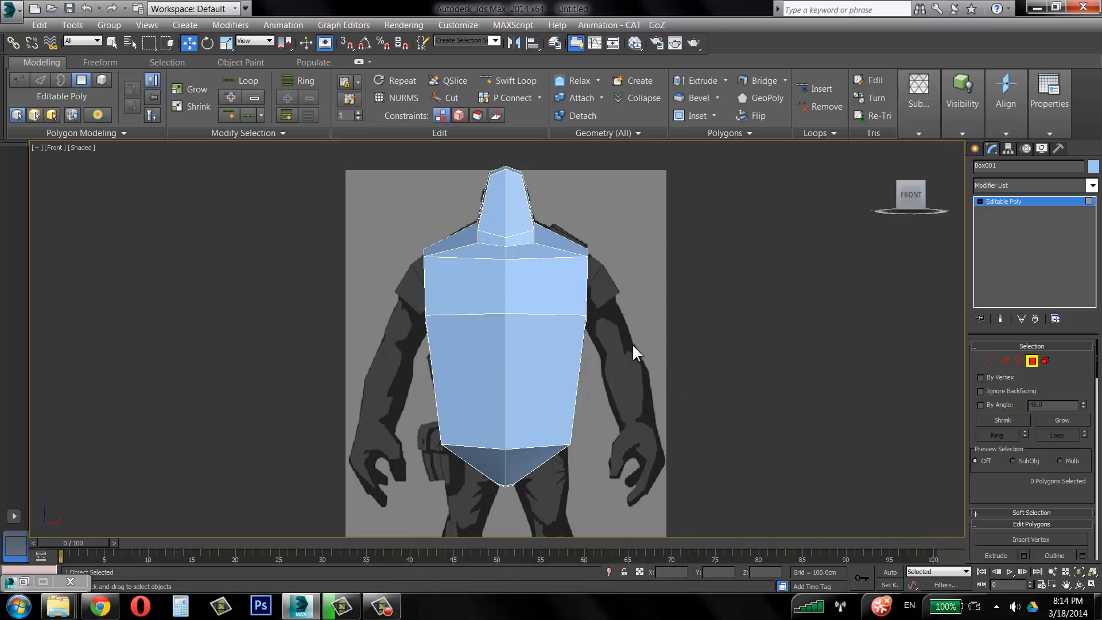
key("4")
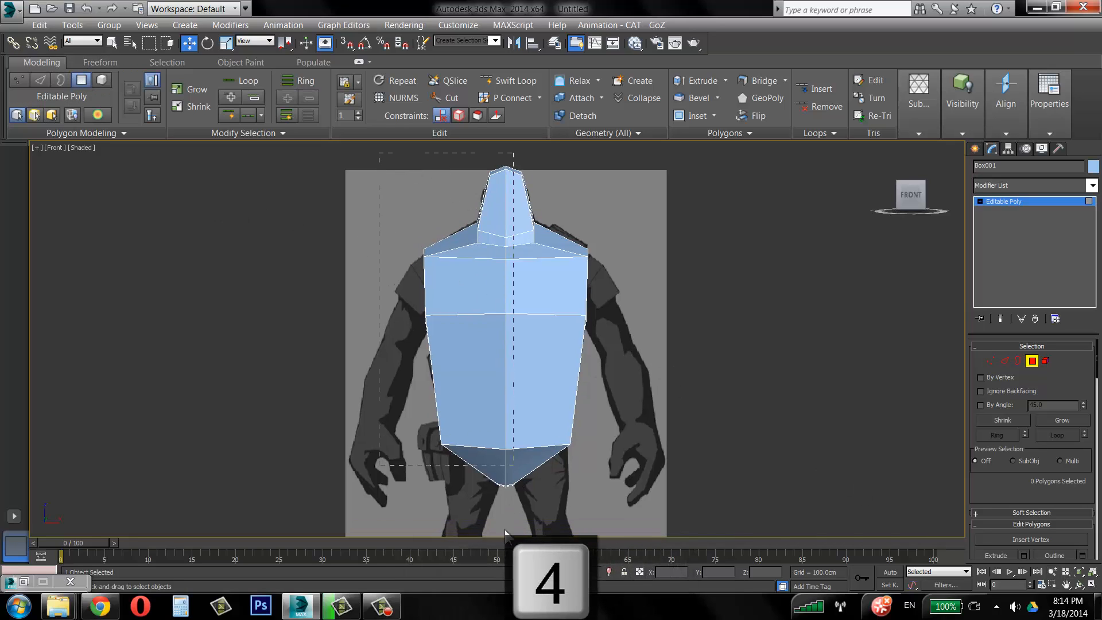
left_click_drag(504, 529, 503, 552)
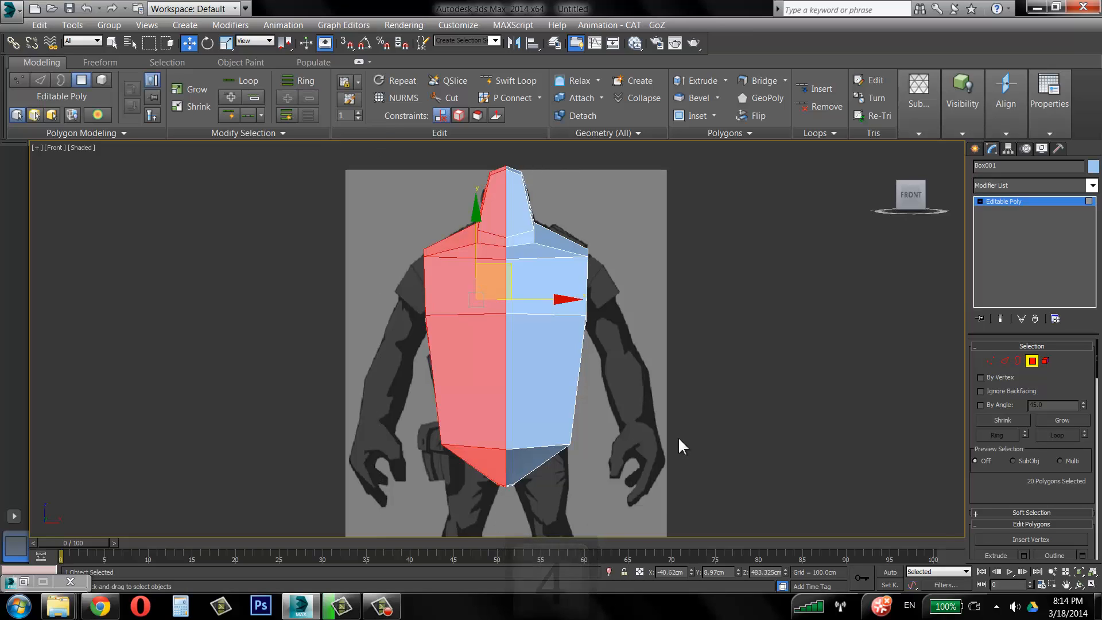
key("Delete")
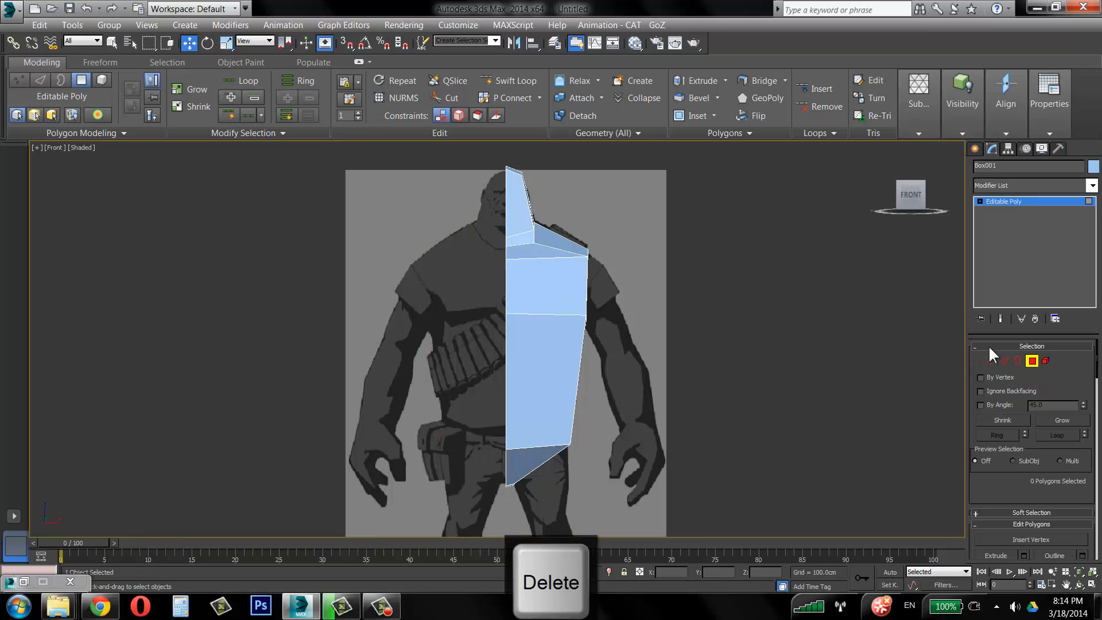
Add a Symmetry modifier mirrored on X to the remaining half, and return to the Editable Poly level.
left_click(1032, 361)
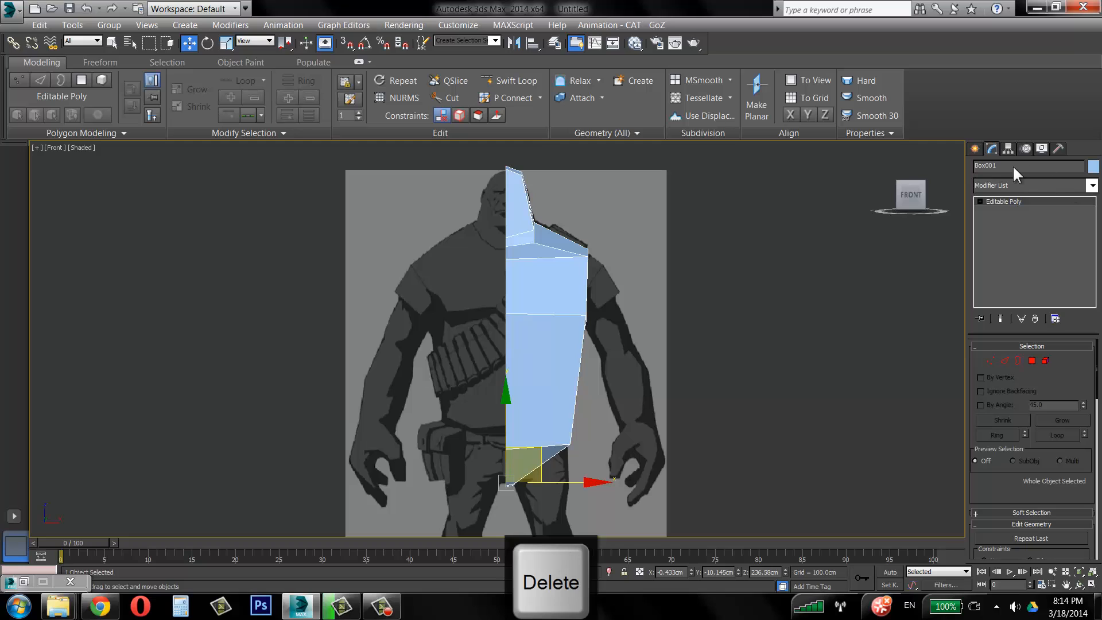
left_click(1092, 186)
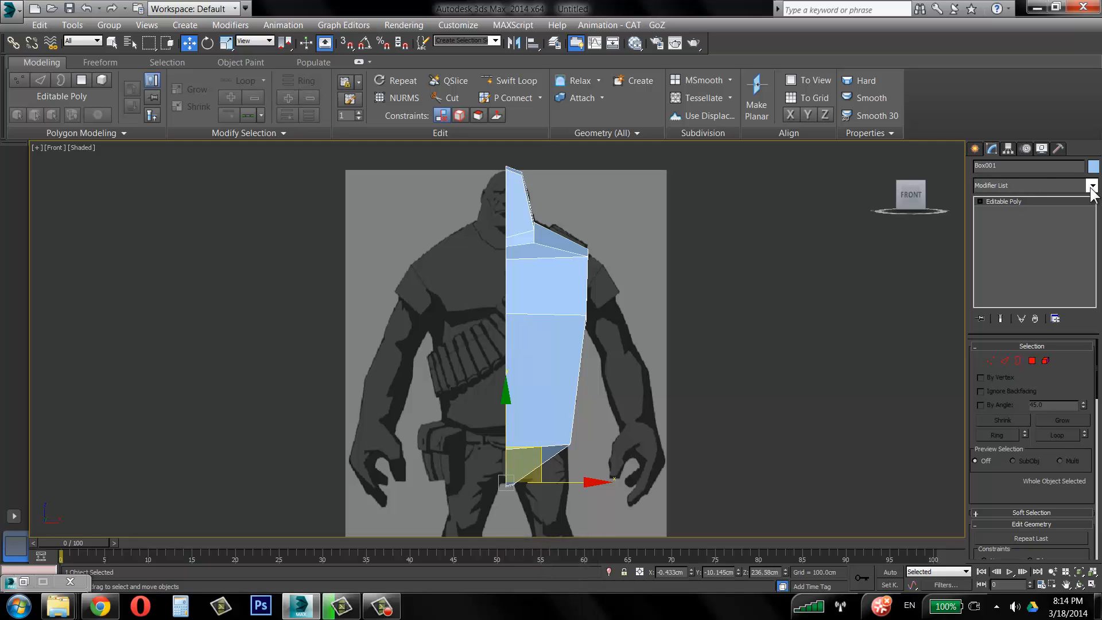
left_click_drag(1092, 238, 1100, 482)
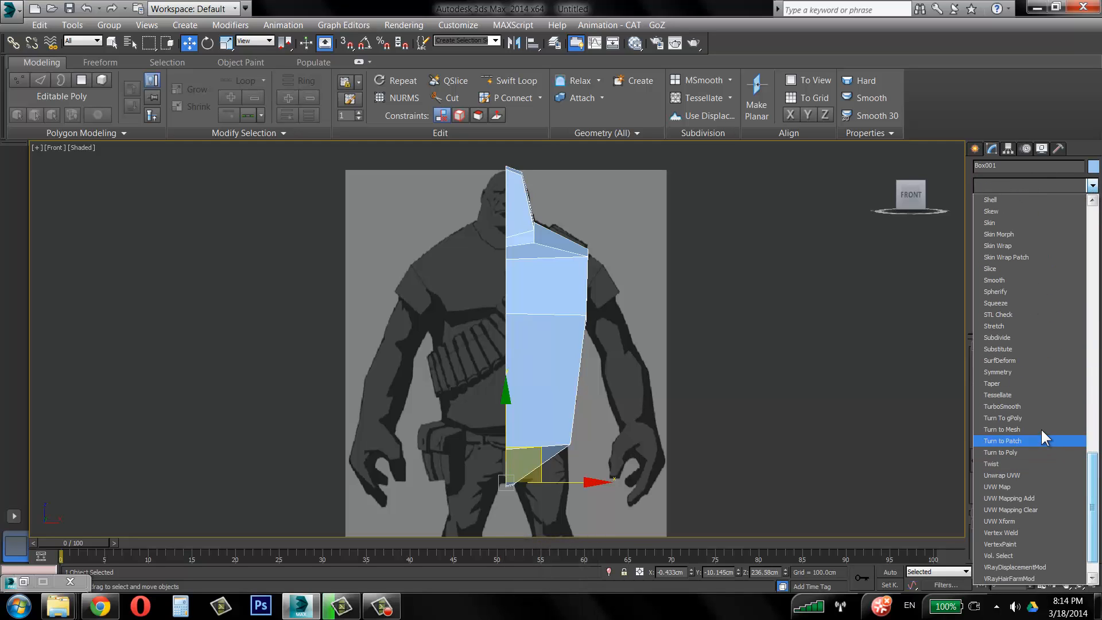
left_click(1027, 371)
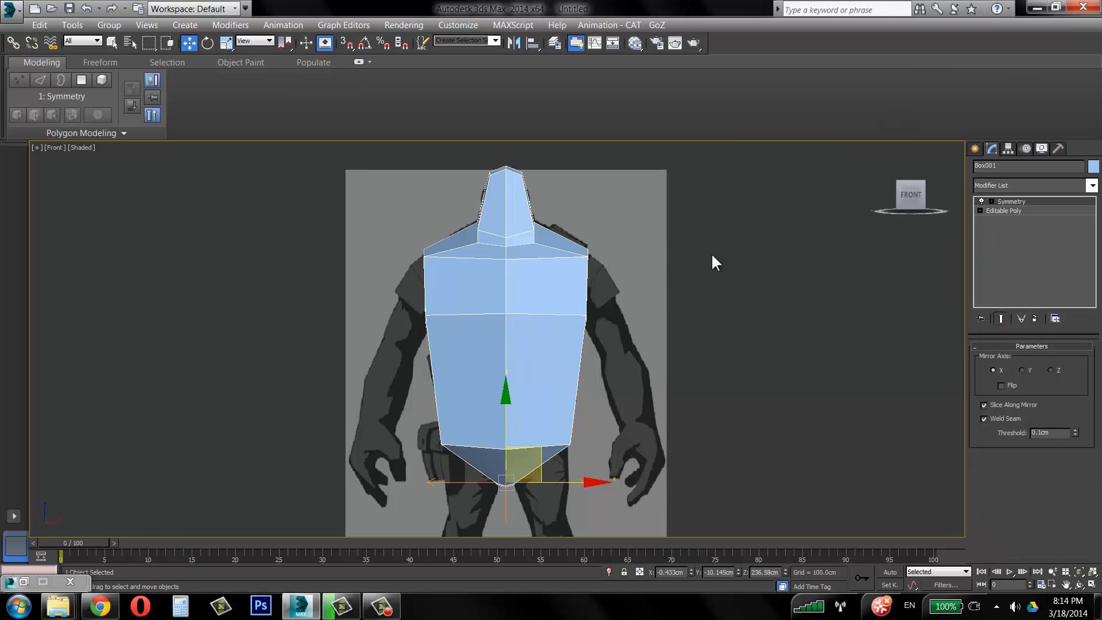
left_click(1034, 210)
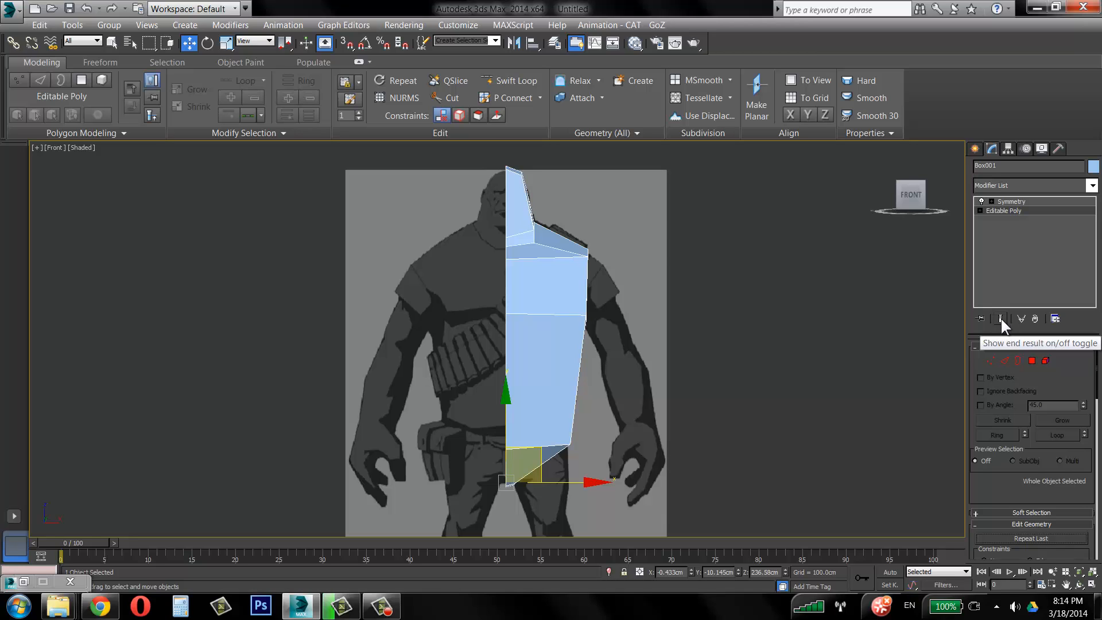
Open the Windows Magnifier to enlarge the modifier stack area, and return the magnification to 100%.
left_click(19, 606)
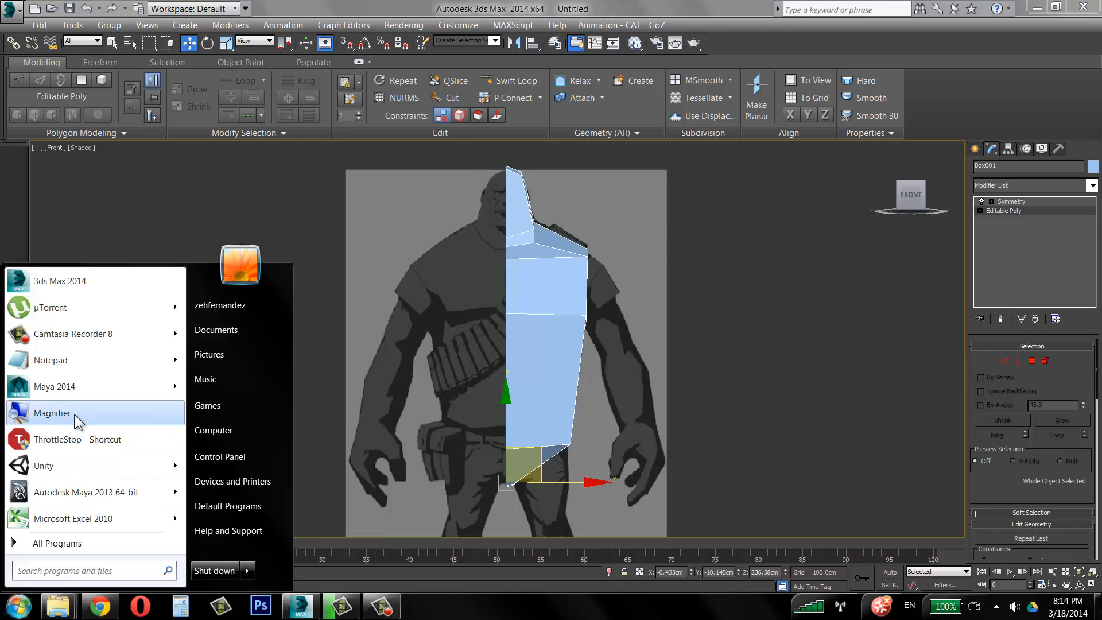
key("super+u")
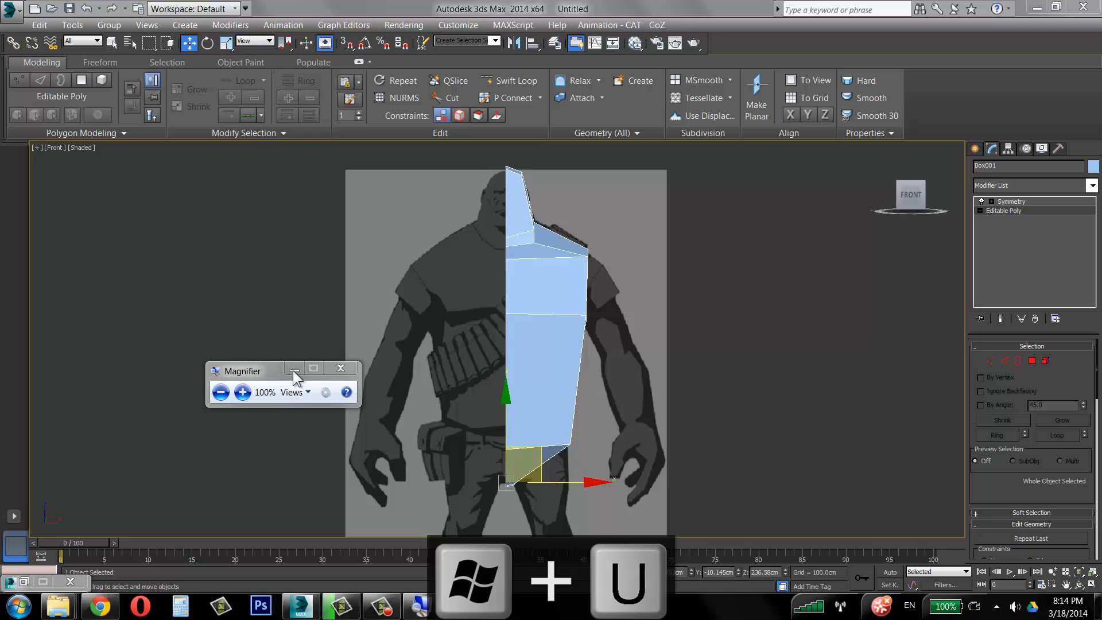
left_click(242, 392)
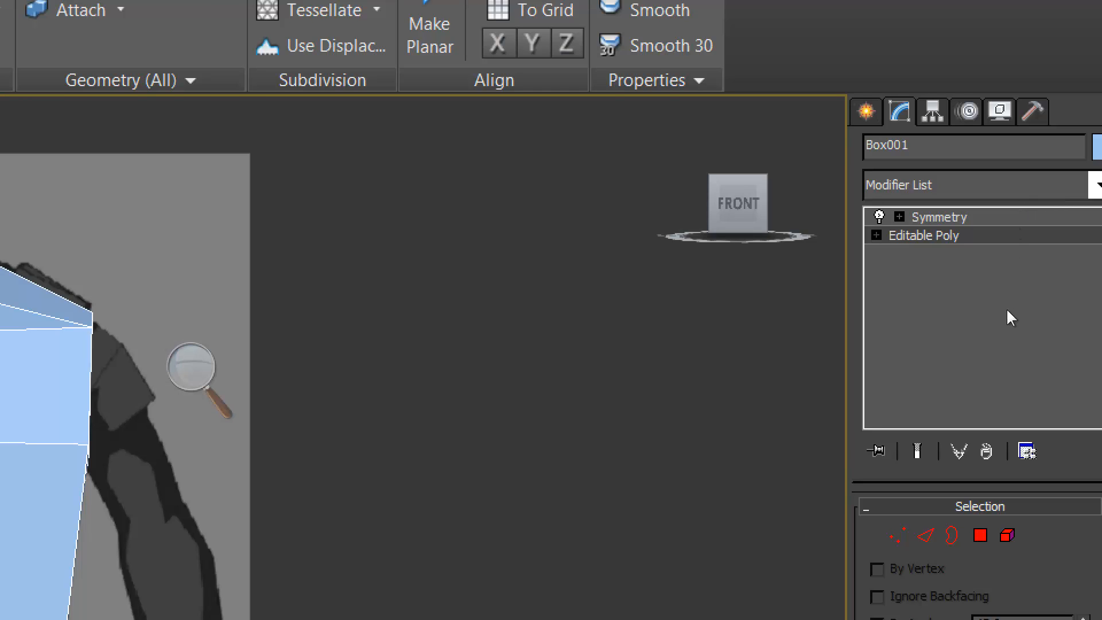
key("super+minus")
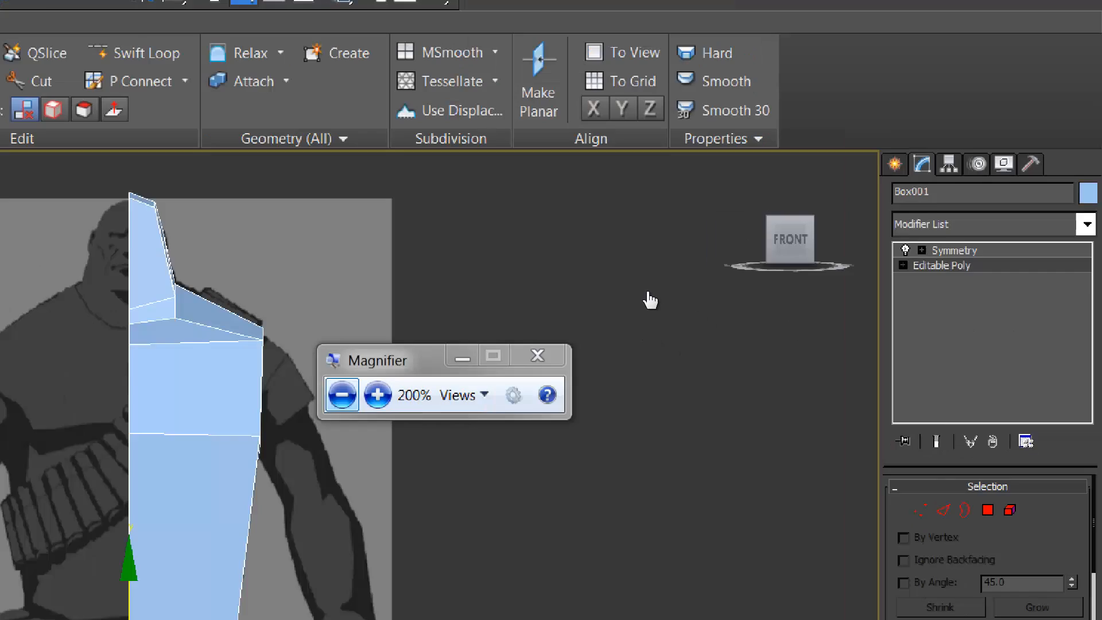
left_click(347, 396)
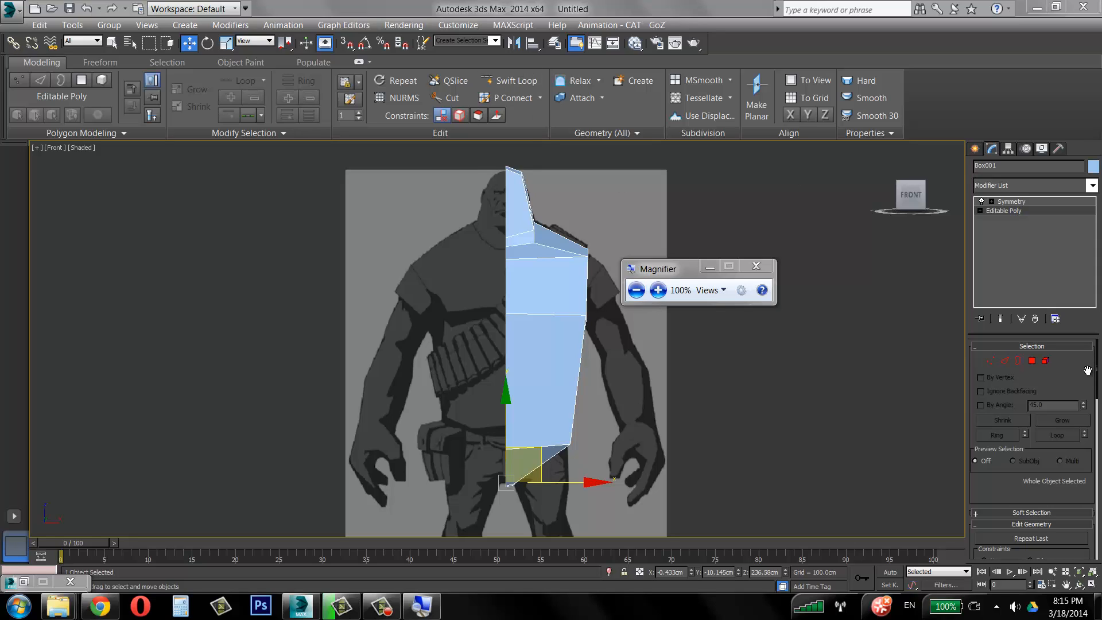
Show the mirrored end result while editing the Editable Poly, and select the slanted hip polygon beneath the torso.
left_click(1000, 319)
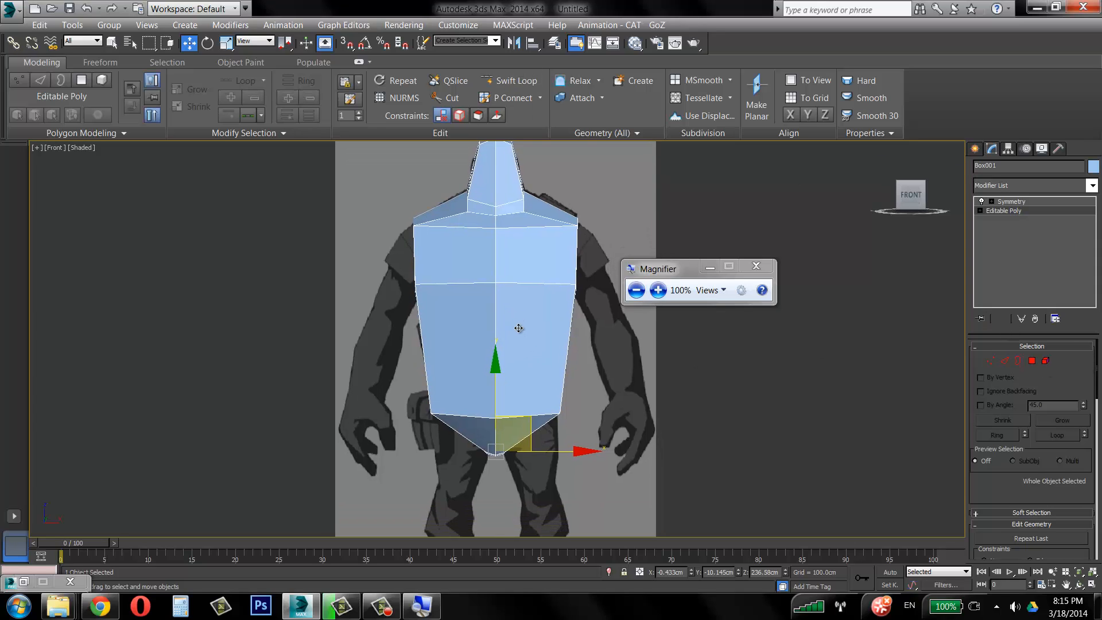
left_click(1091, 585)
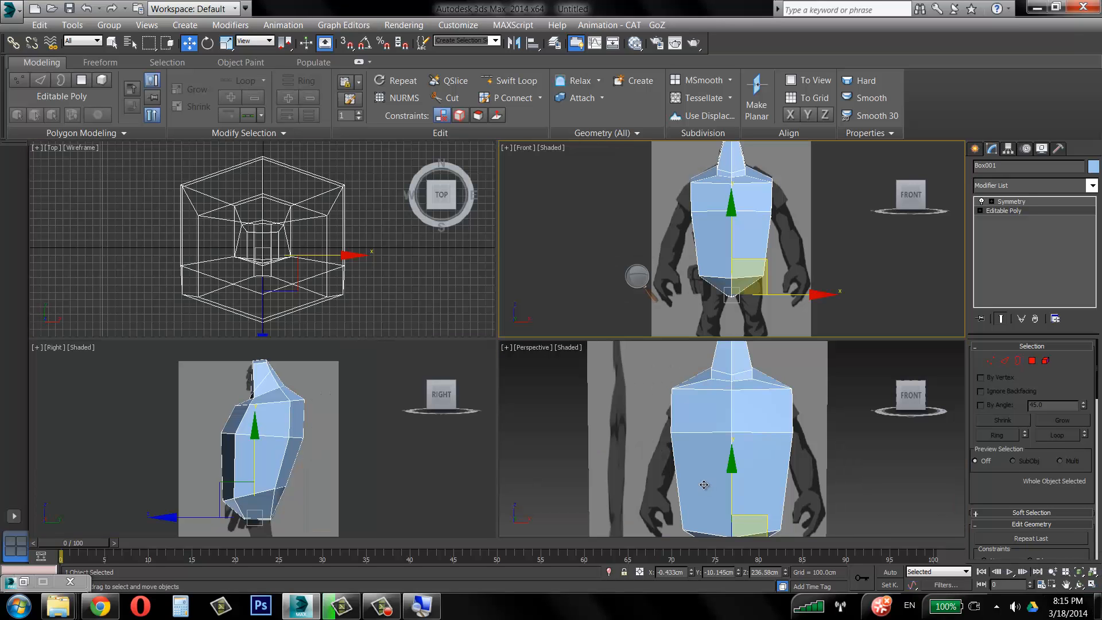
middle_click_drag(756, 465, 732, 385, "alt")
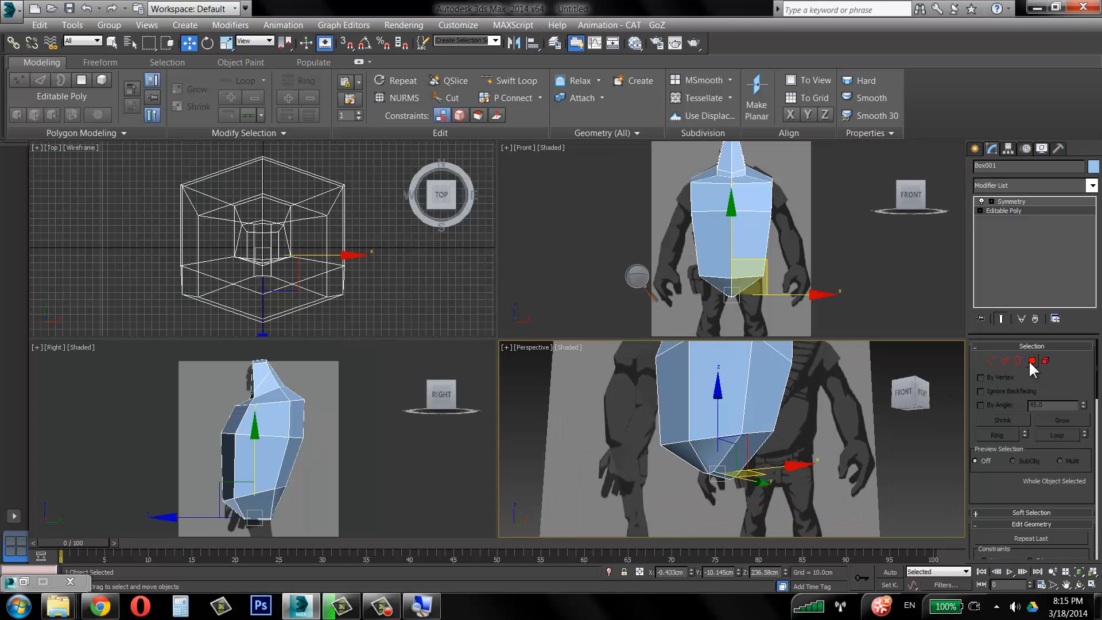
left_click(81, 80)
left_click(749, 442)
middle_click_drag(750, 442, 809, 379, "alt")
middle_click_drag(777, 260, 768, 209)
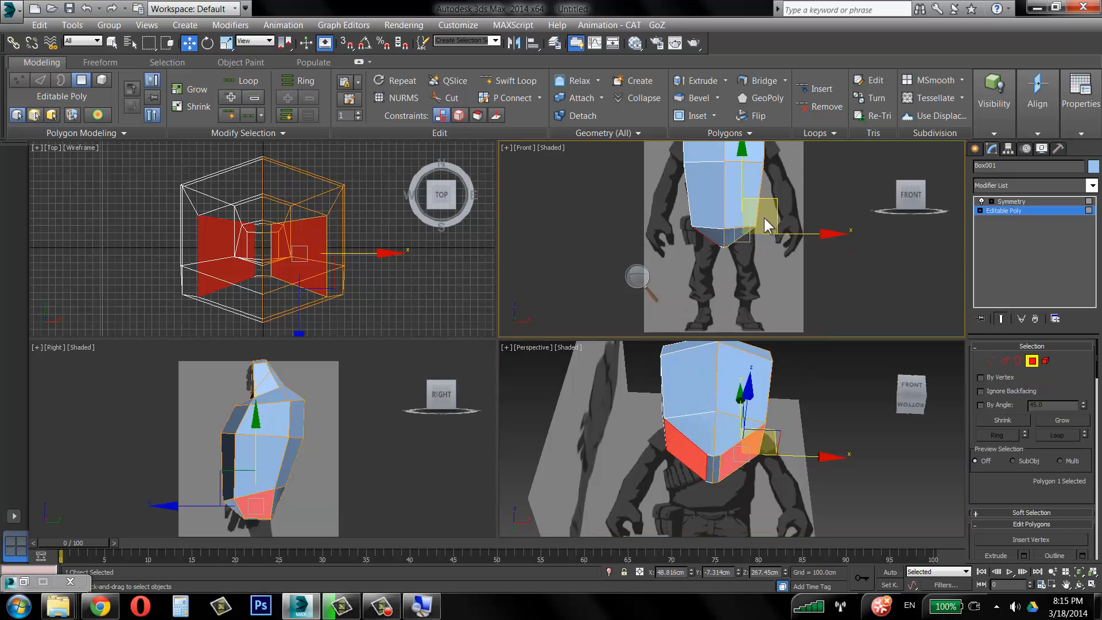
Extrude the selected hip polygon about 104 cm and move its end down and inward over the reference's thigh in the front view.
key("alt+w")
middle_click_drag(676, 287, 692, 234)
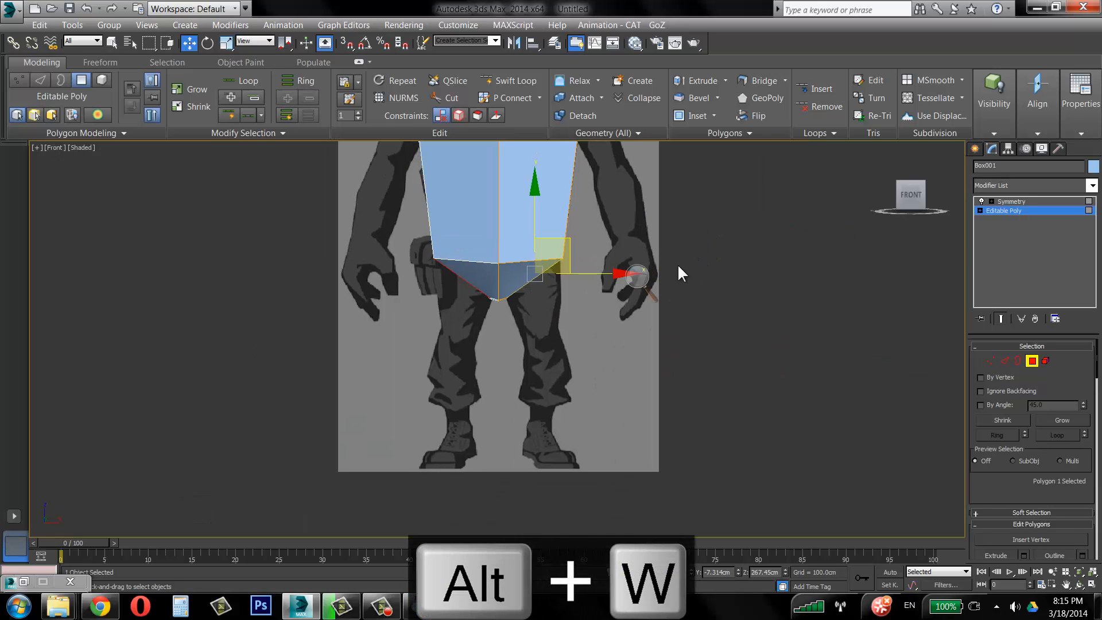
left_click(725, 81)
left_click(720, 96)
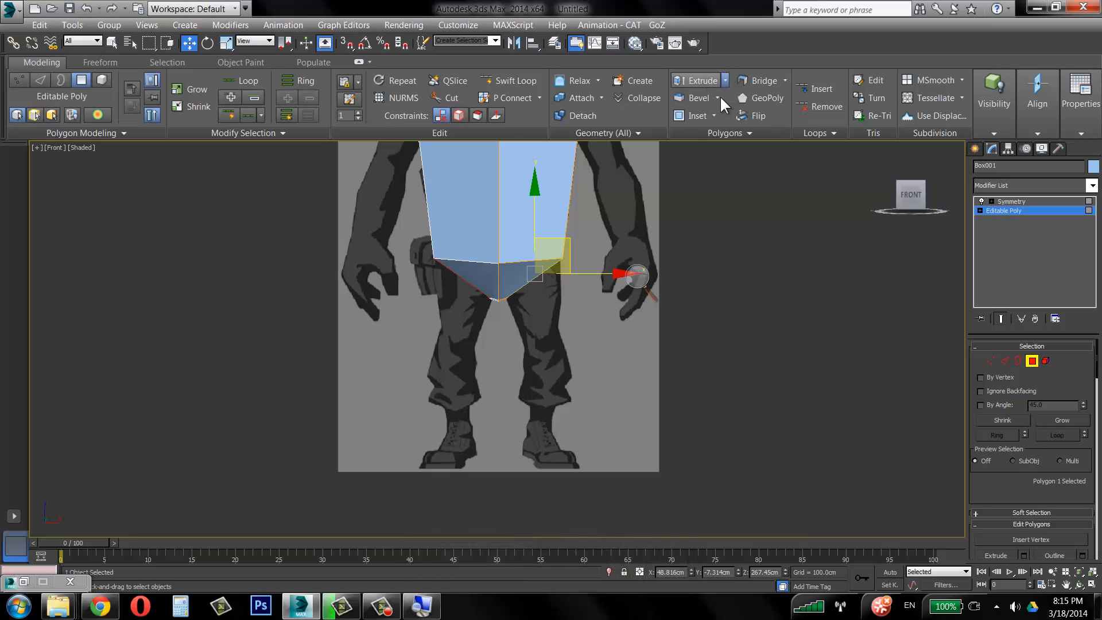
left_click_drag(579, 345, 592, 303)
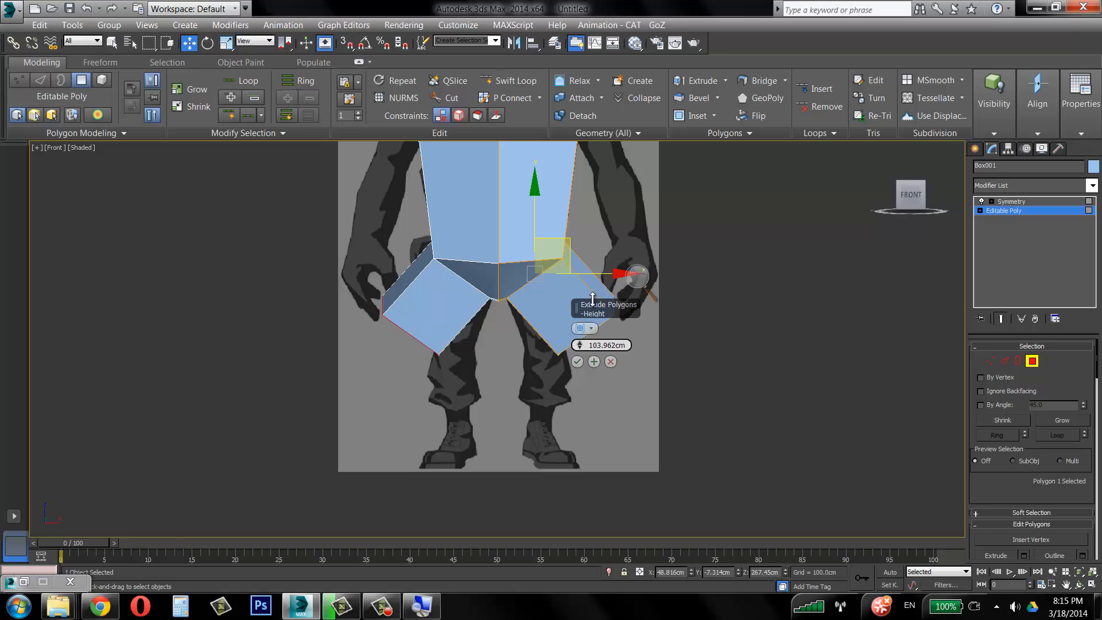
left_click(577, 361)
left_click_drag(621, 296, 579, 329)
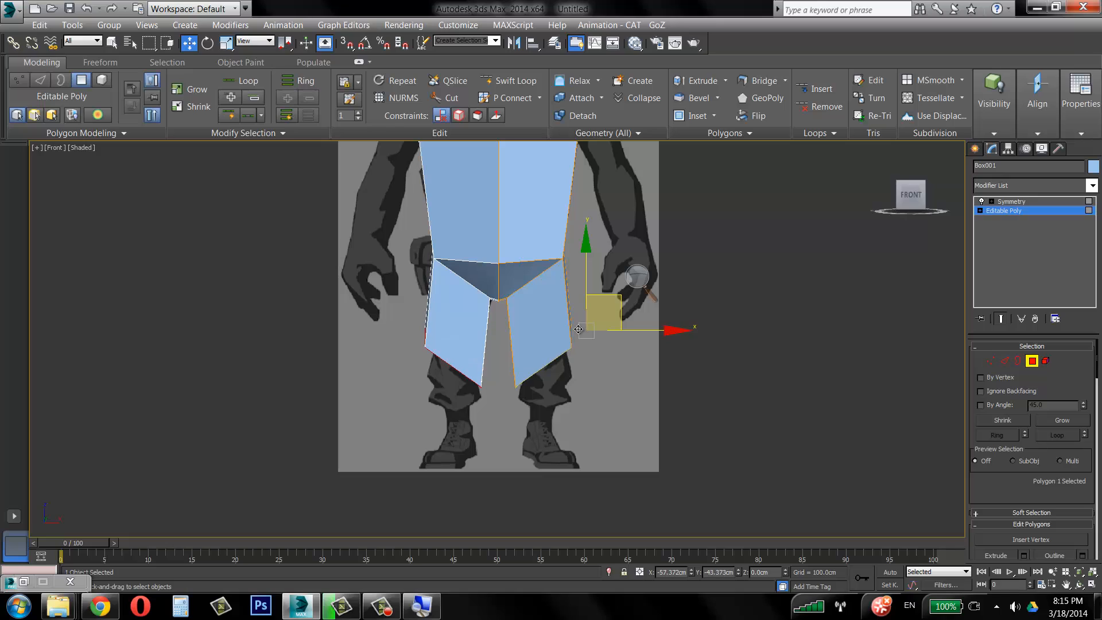
In the front view, move the thigh's lower vertices to form a level end at the reference's knee, with the outer side pulled inward.
left_click(19, 79)
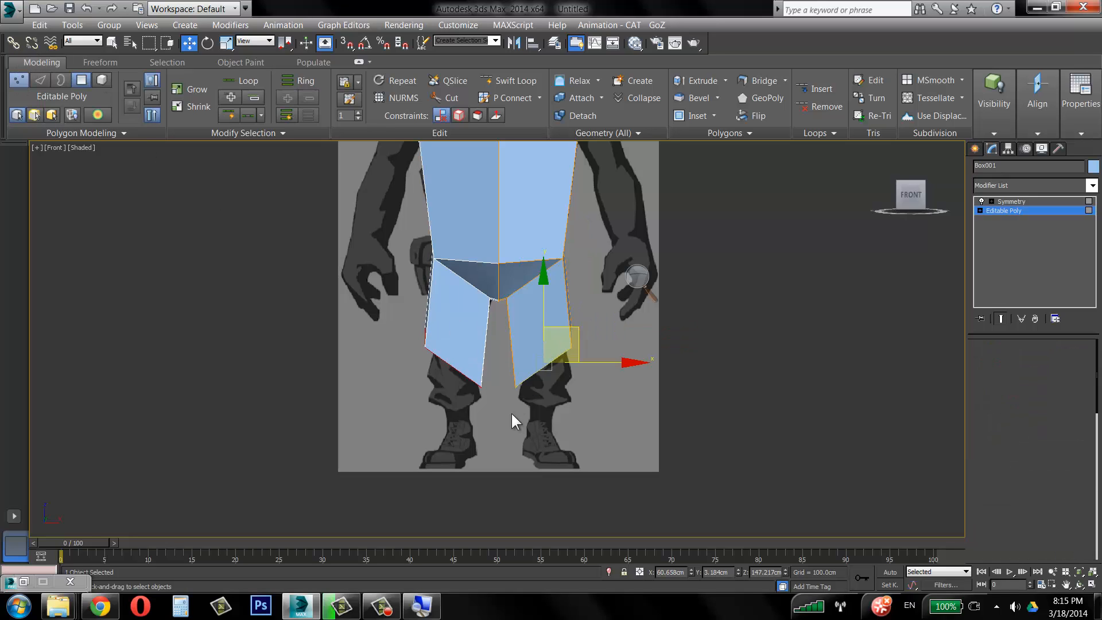
left_click_drag(528, 396, 577, 351)
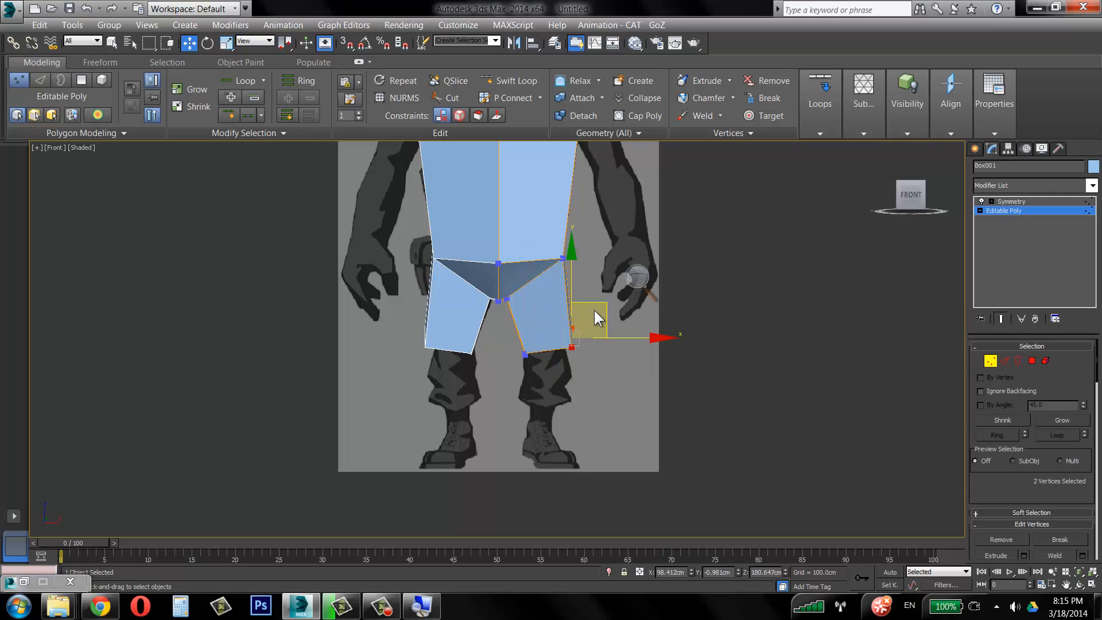
left_click_drag(595, 307, 575, 319)
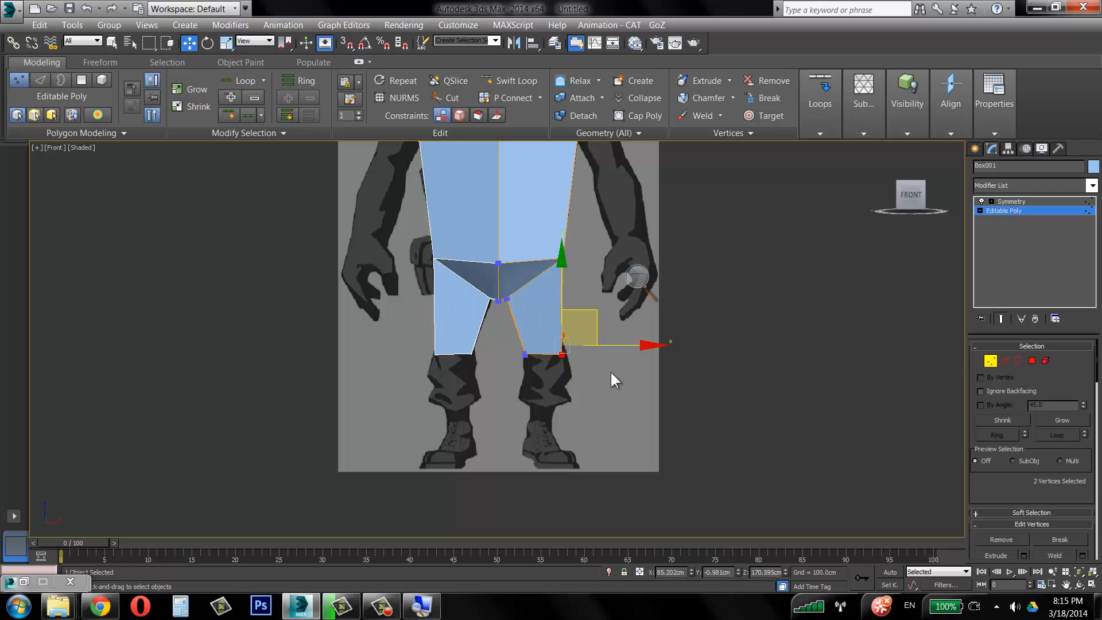
In the side view, bring the thigh's lower front and back vertices together over the reference's knee.
key("alt+w")
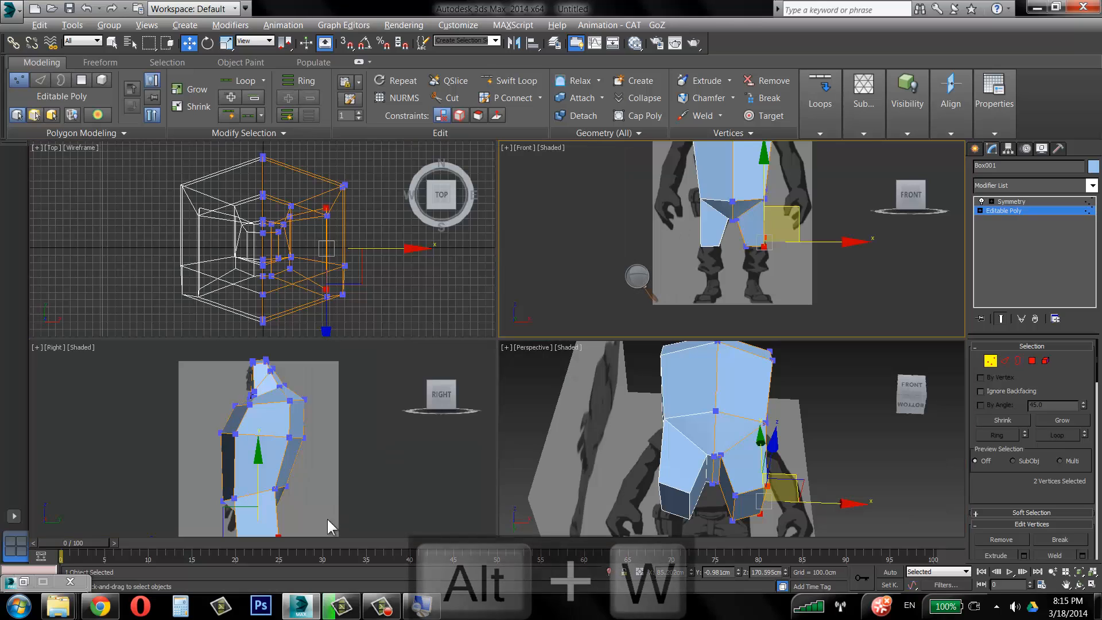
middle_click_drag(327, 519, 346, 418)
scroll(345, 418, "up", 3)
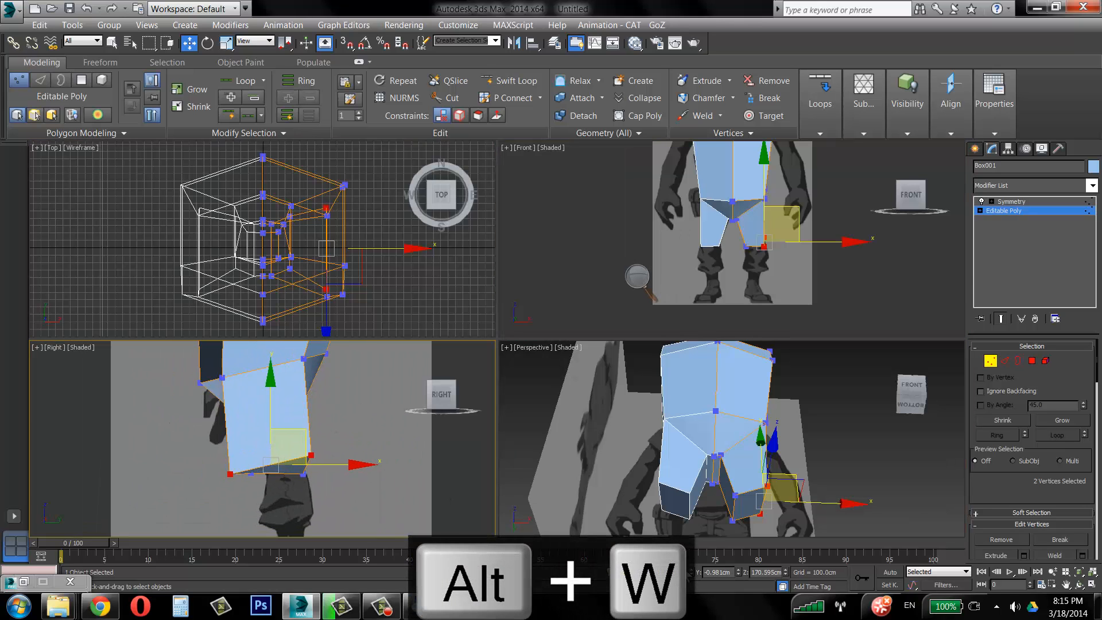
key("alt+w")
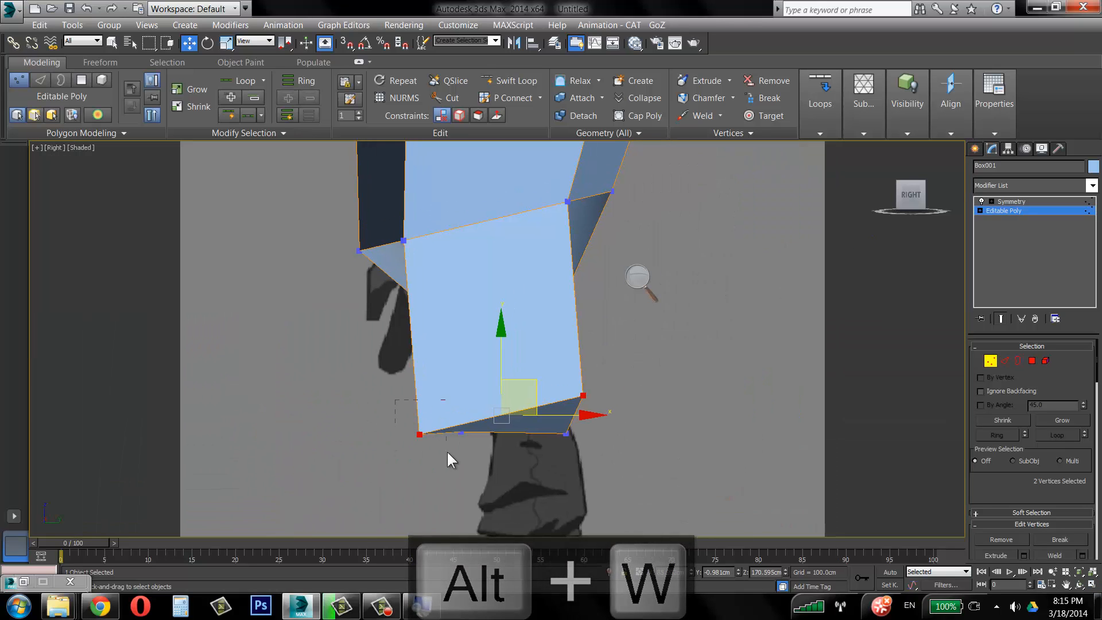
left_click(439, 434)
left_click_drag(485, 396, 491, 396)
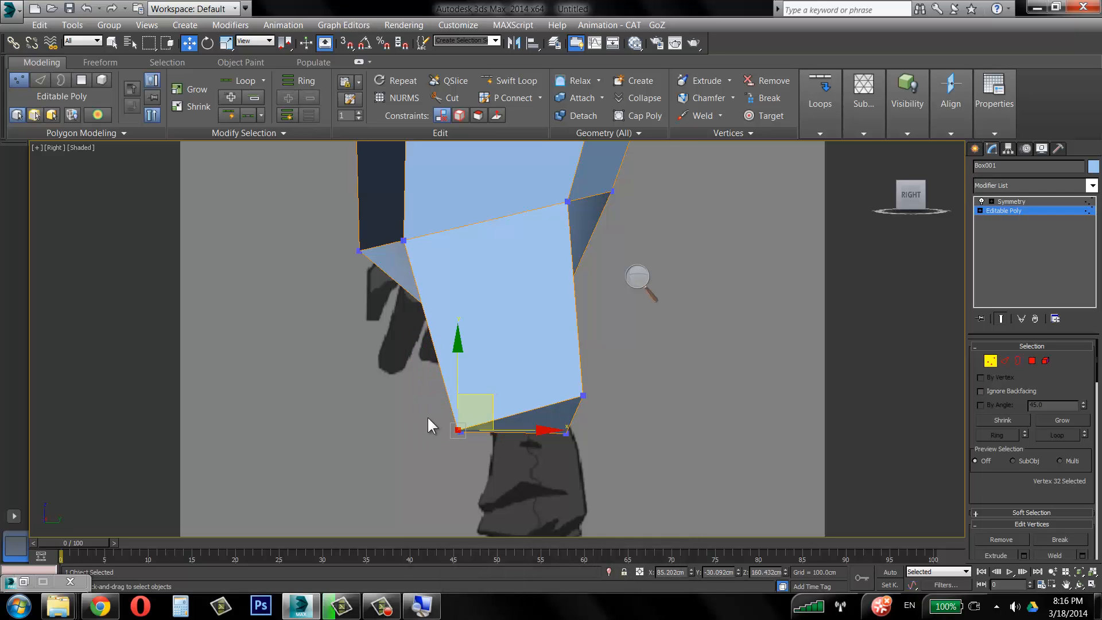
left_click_drag(427, 415, 519, 412)
left_click(583, 395)
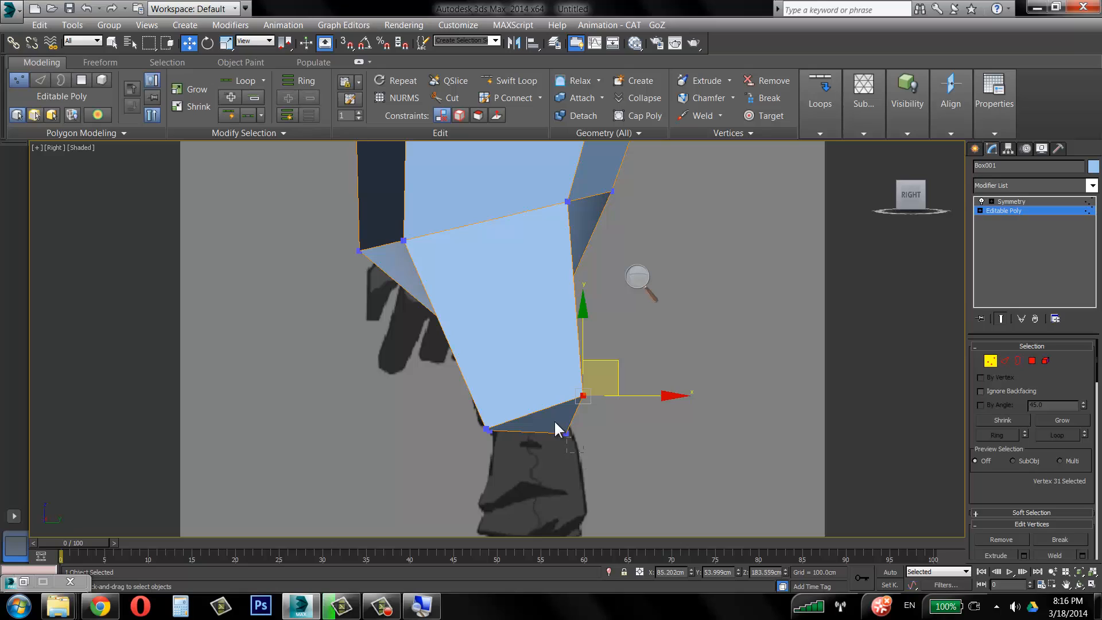
left_click(566, 434)
mouse_move(593, 398)
left_mouse_down()
mouse_move(590, 379)
mouse_move(602, 378)
left_mouse_up()
left_click(583, 395)
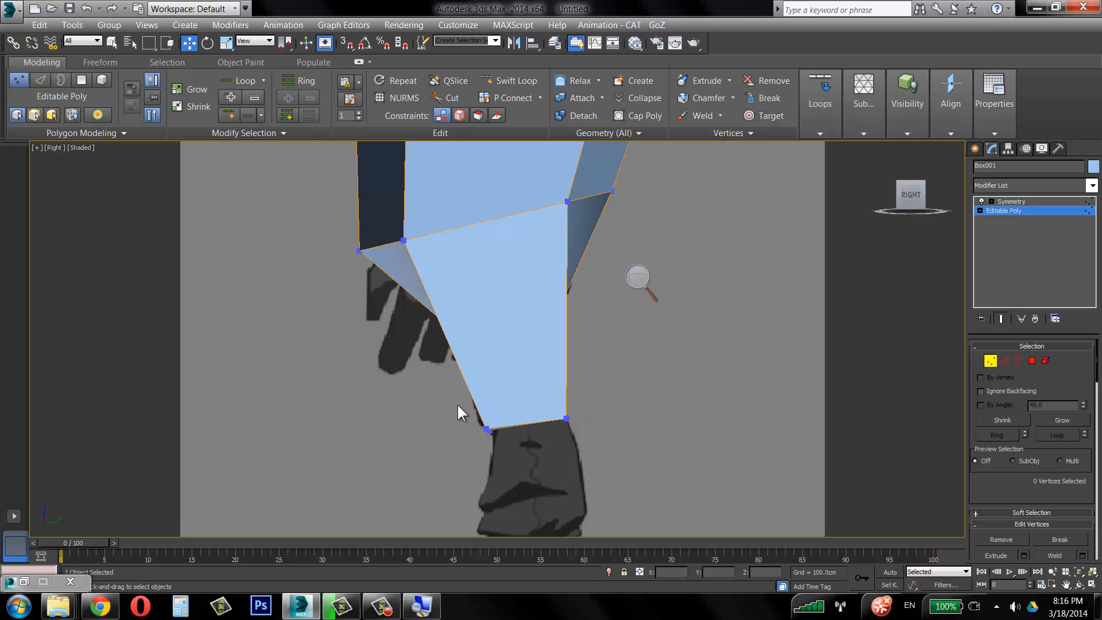
Fine-tune the knee vertices in the side view, raising the back pair so the thigh's end slopes down toward the front.
left_click_drag(457, 411, 597, 453)
left_click_drag(558, 379, 508, 400)
left_click(480, 417)
left_click(559, 406)
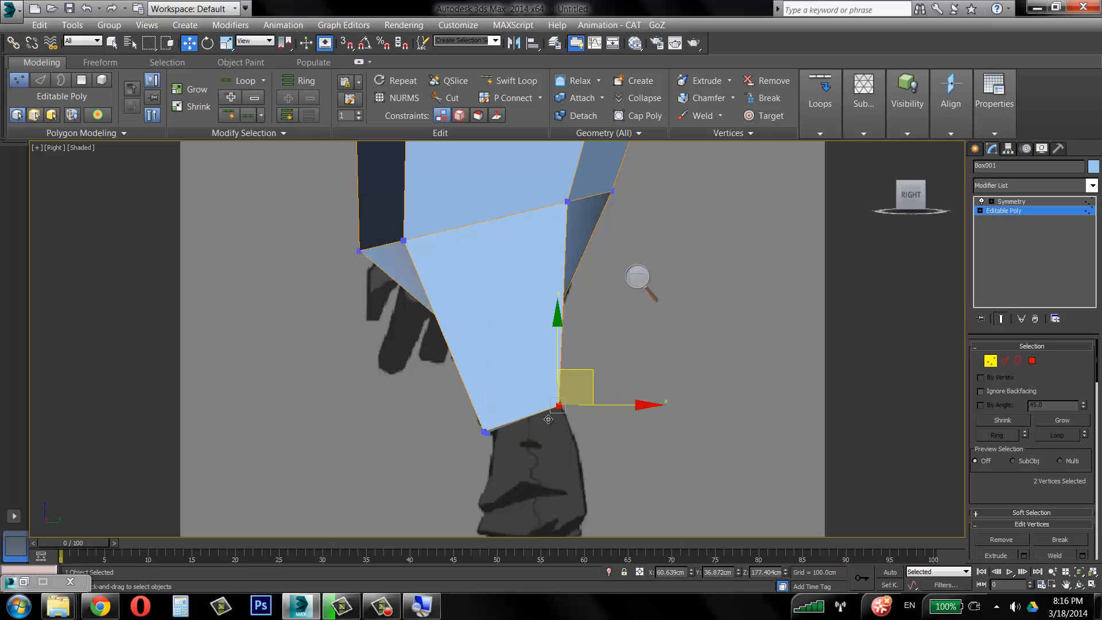
left_click_drag(583, 361, 579, 352)
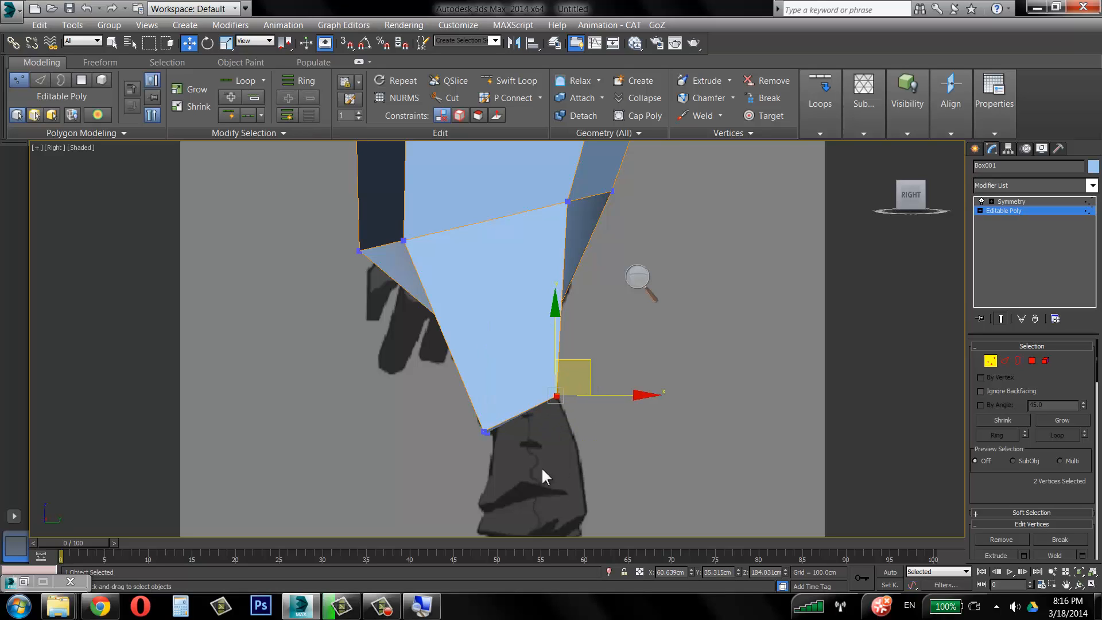
left_click_drag(510, 447, 508, 444)
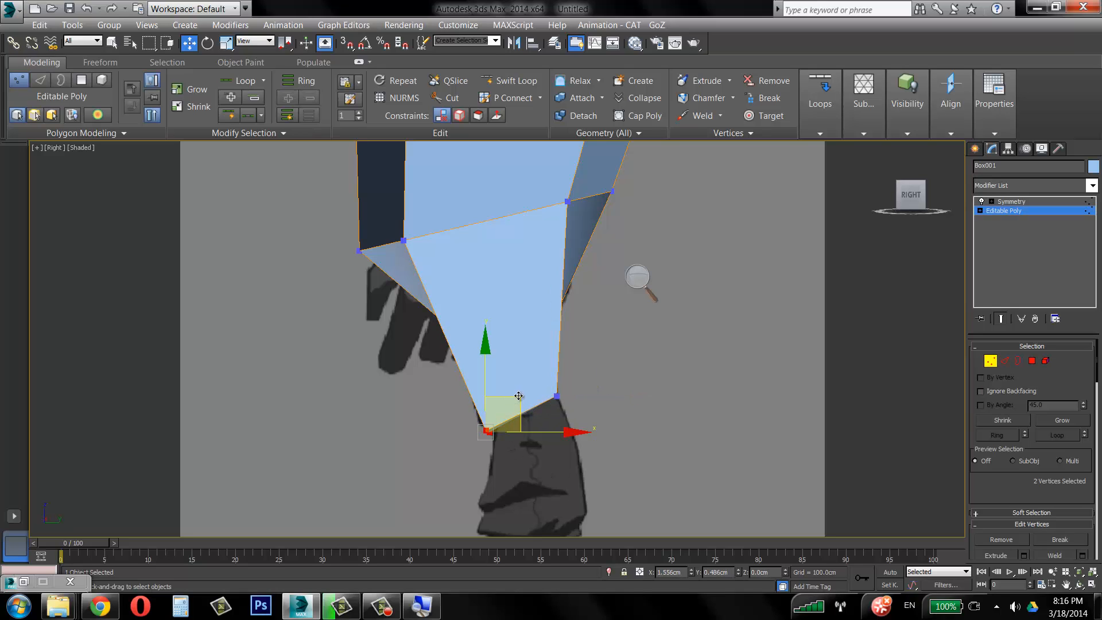
Select the polygon at the thigh's lower end and extrude it 119.53 cm to form the lower leg.
middle_click_drag(641, 372, 616, 361)
scroll(617, 362, "down", 2)
key("alt+w")
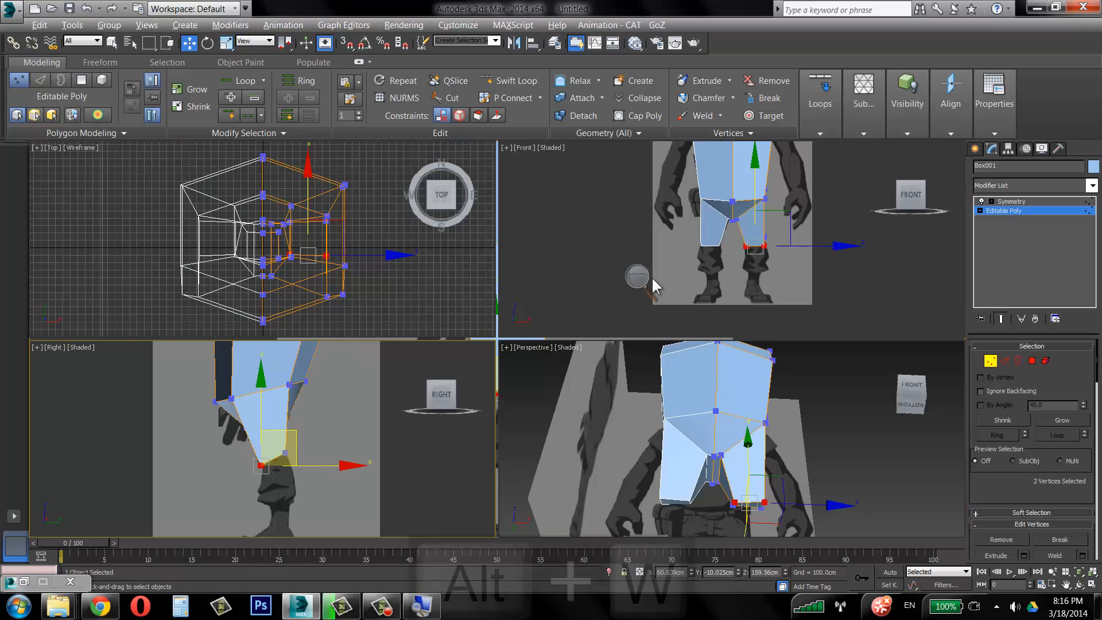
middle_click_drag(753, 254, 742, 223)
scroll(741, 223, "up", 2)
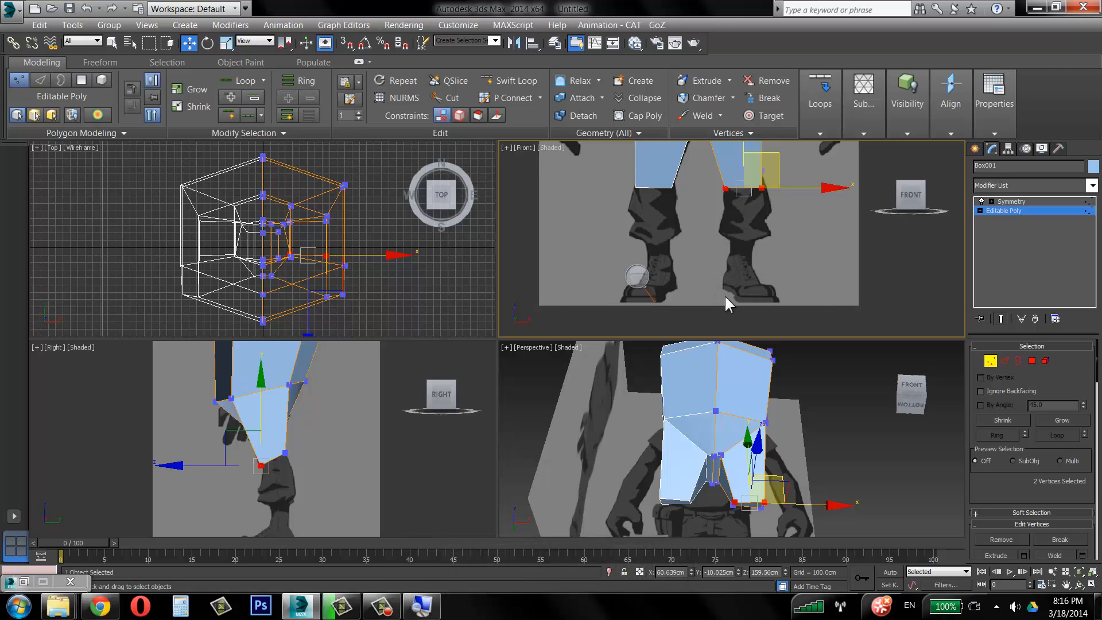
middle_click_drag(724, 295, 709, 331)
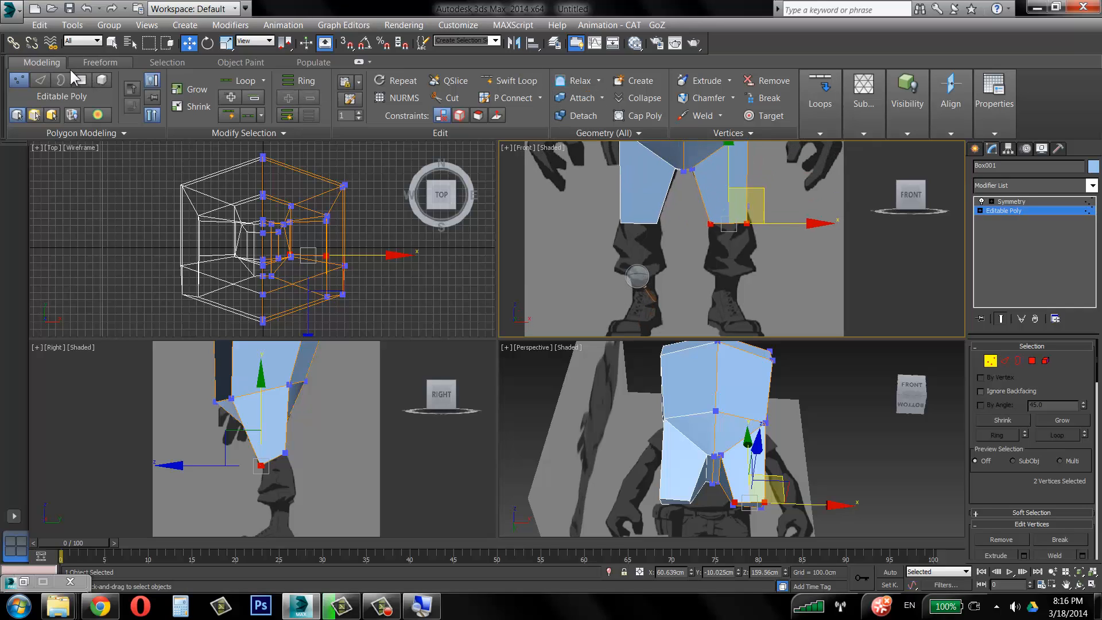
left_click(81, 80)
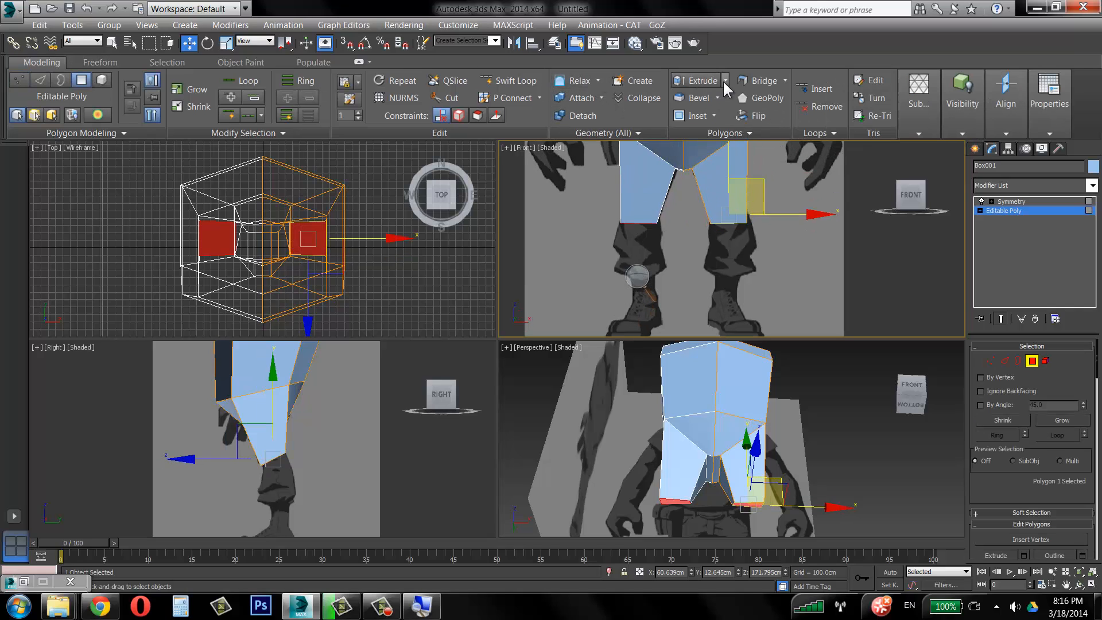
left_click(725, 80)
left_click(717, 99)
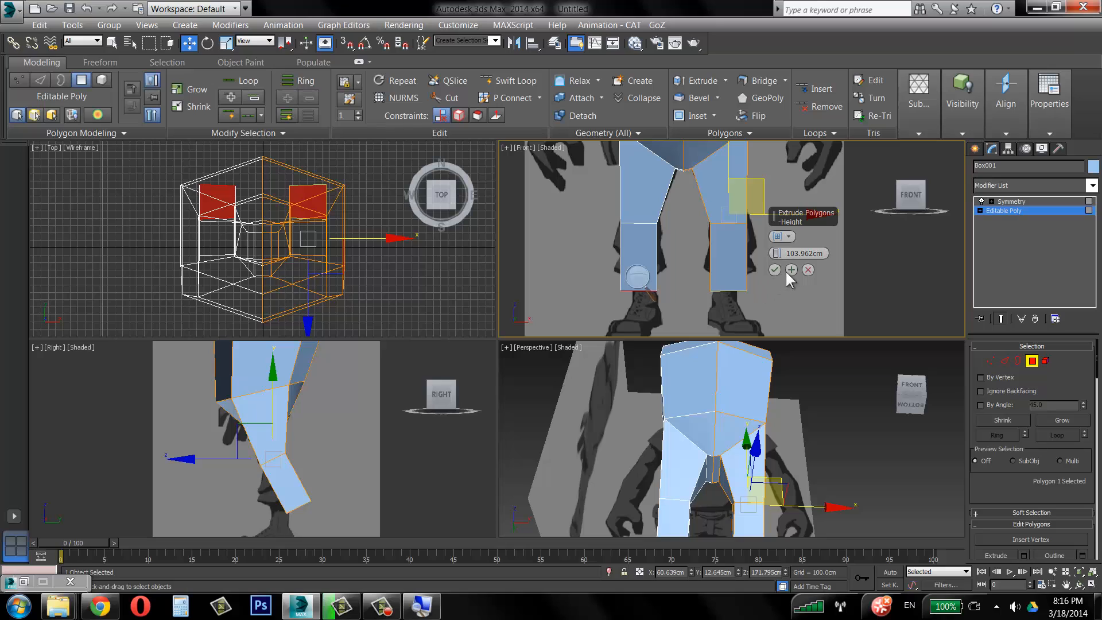
left_click_drag(778, 253, 778, 240)
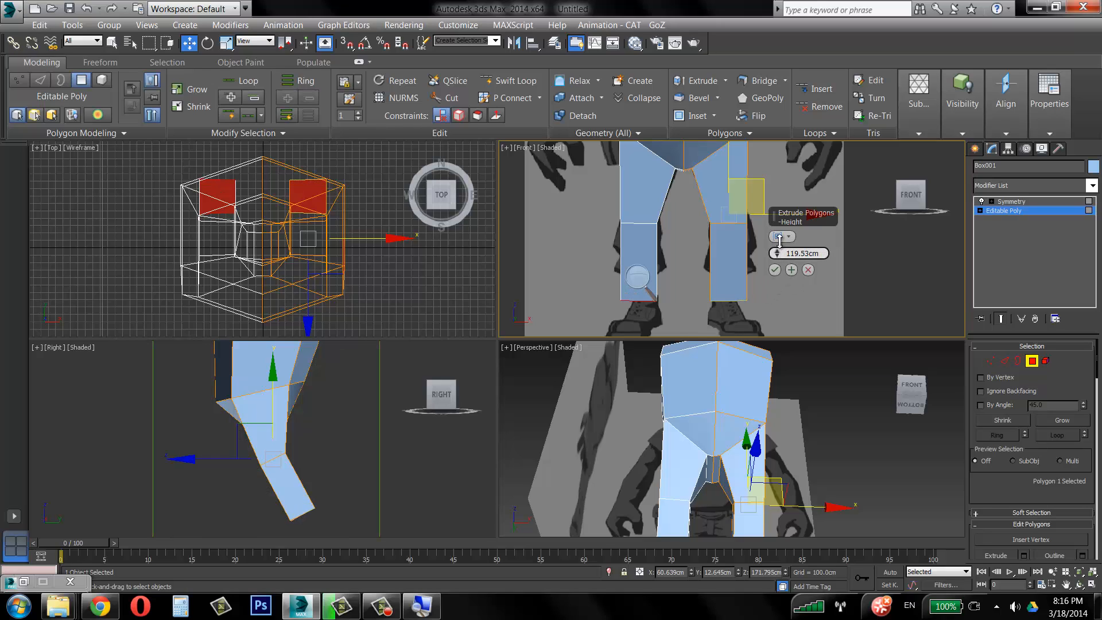
left_click(774, 269)
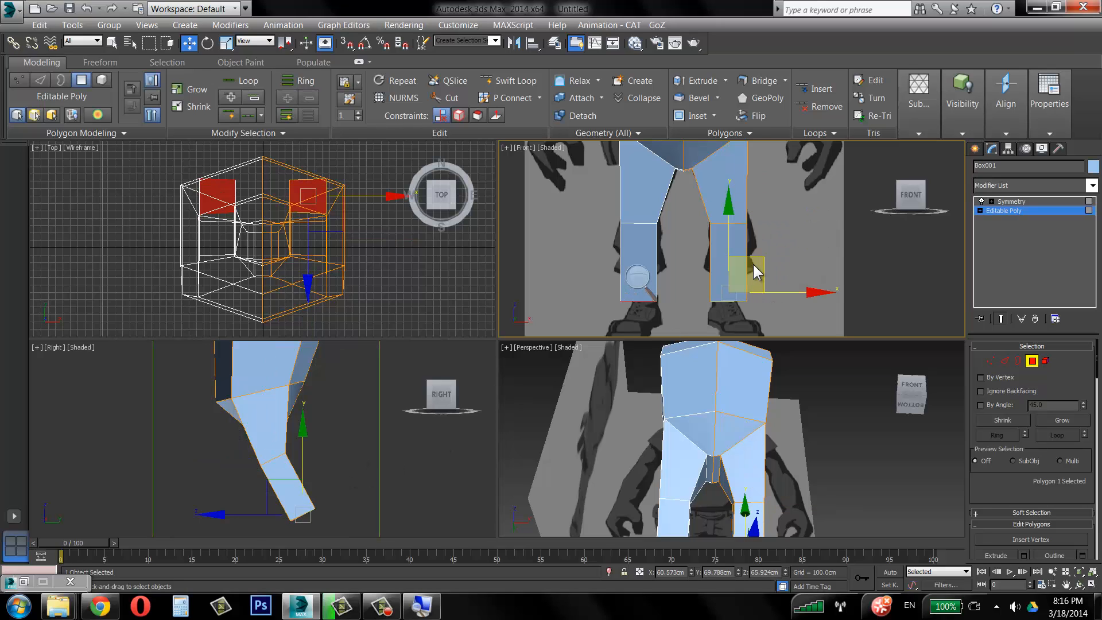
Make the mesh see-through and move the lower leg's end vertices onto the reference's ankle in the side view.
middle_click_drag(241, 457, 239, 398)
scroll(240, 395, "up", 4)
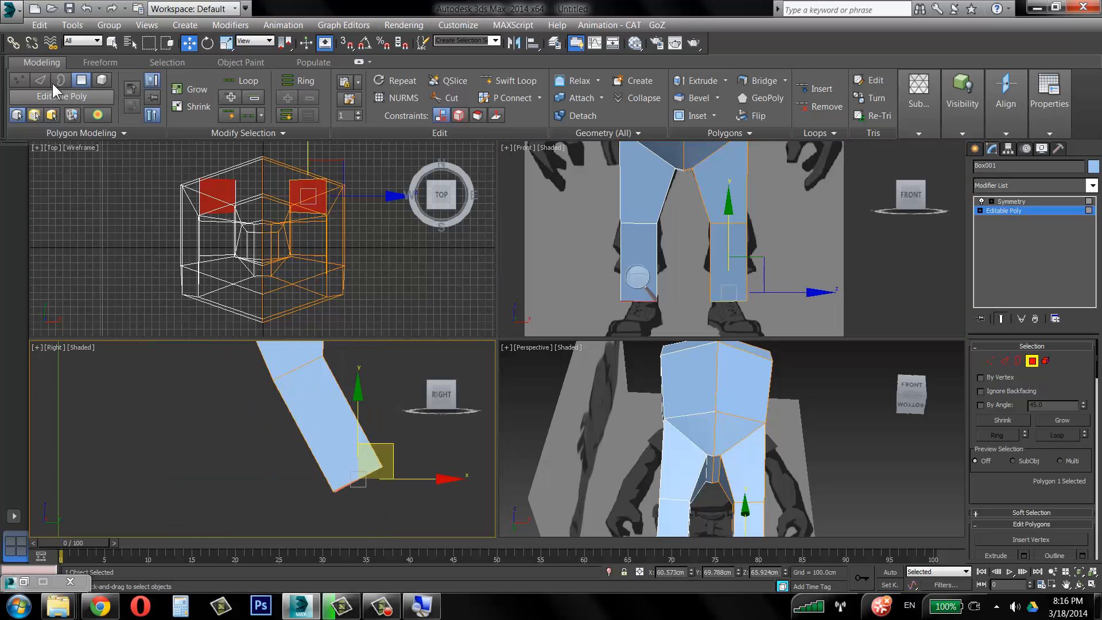
left_click(19, 80)
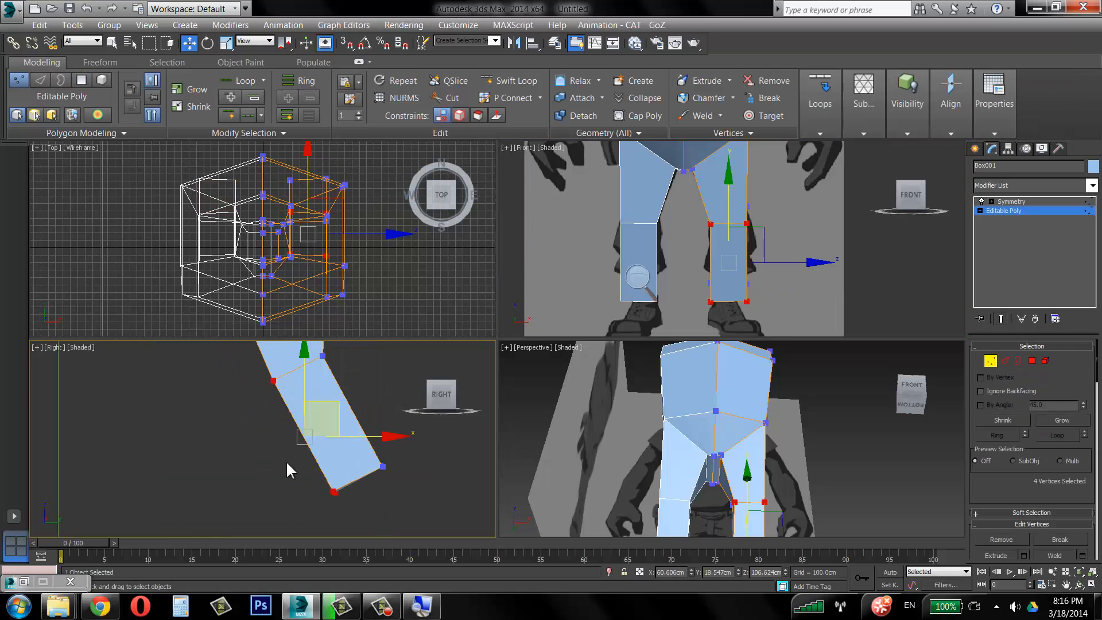
key("alt+w")
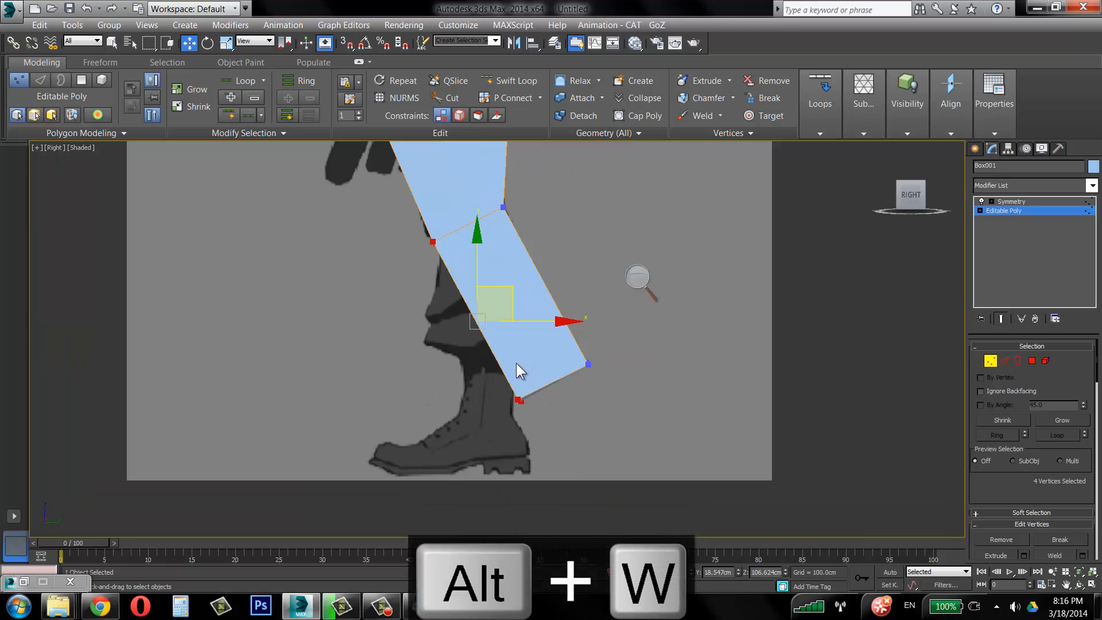
left_click(519, 400)
left_click_drag(548, 367, 490, 382)
left_click(588, 364)
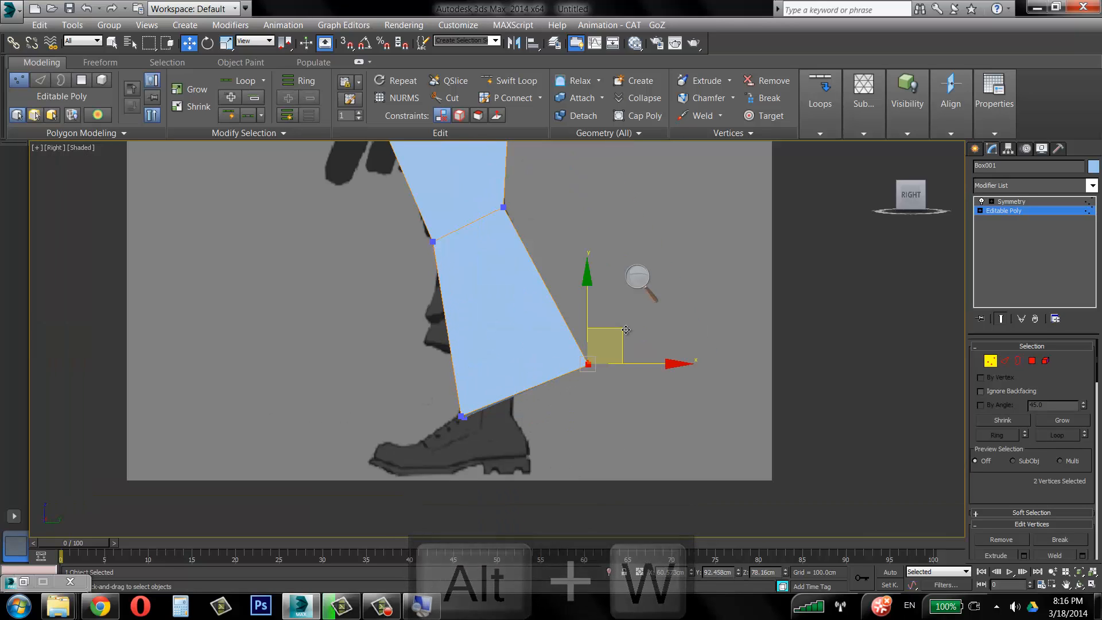
key("alt+x")
left_click_drag(621, 322, 543, 387)
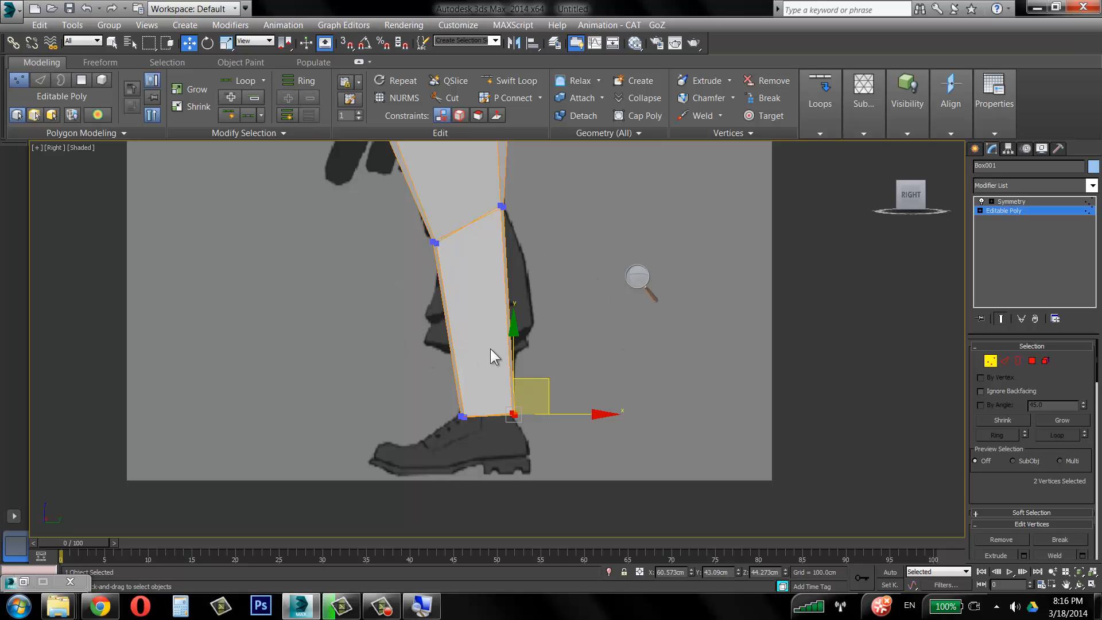
left_click(463, 416)
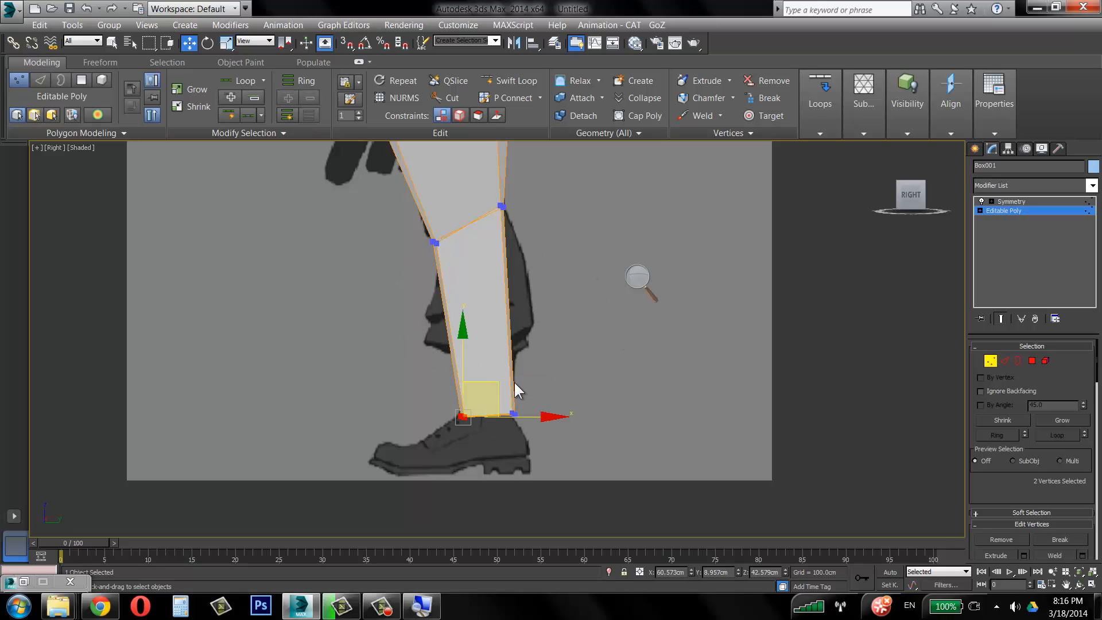
left_click_drag(487, 388, 489, 388)
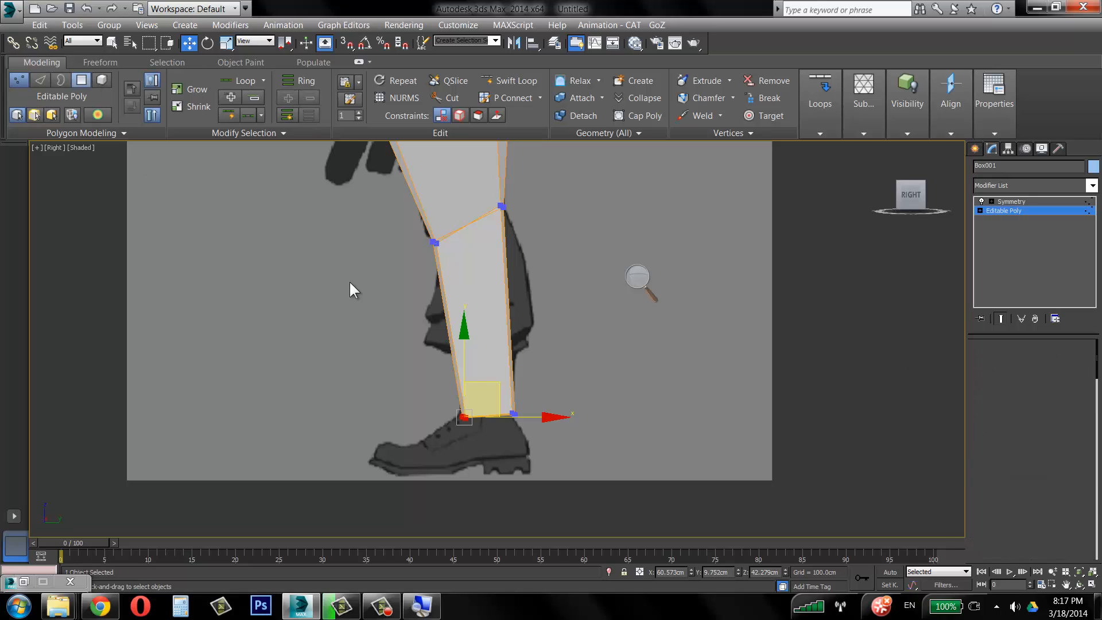
Extrude the polygon at the ankle down to the sole of the reference boot.
key("4")
left_click(724, 78)
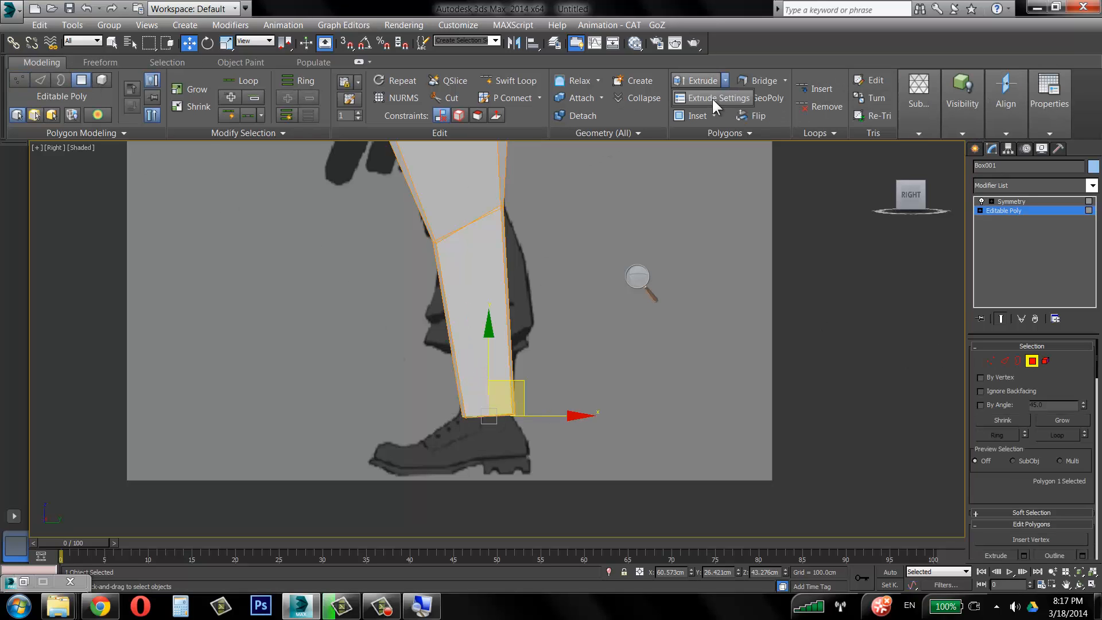
left_click(711, 98)
left_click_drag(583, 349, 567, 470)
left_click(577, 362)
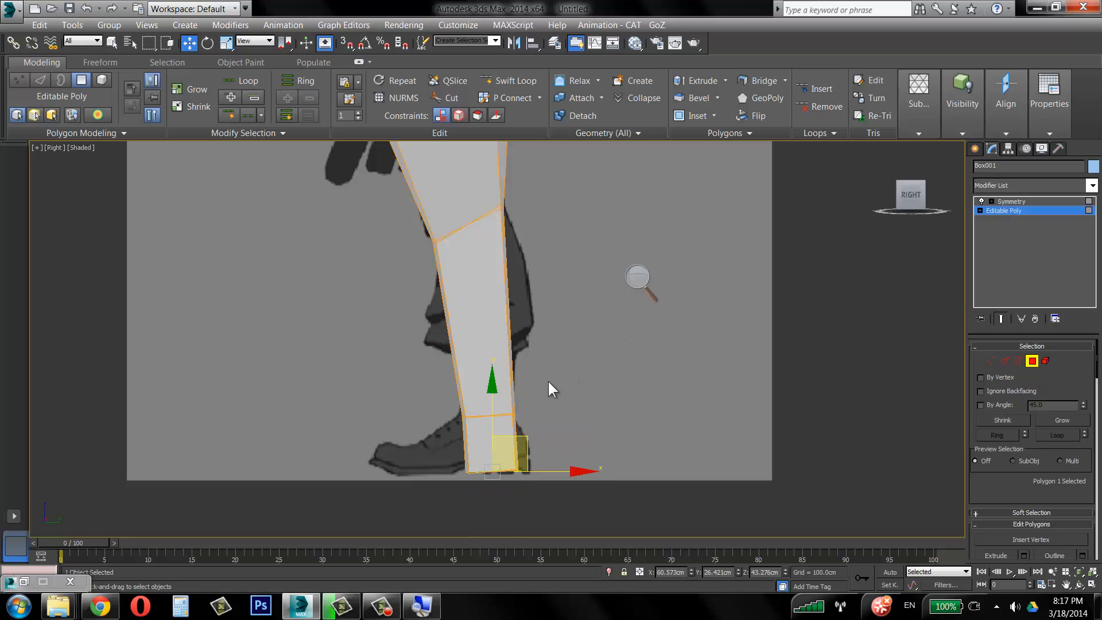
Move the bottom back vertices of the new segment rearward to the heel of the reference boot in the side view.
left_click(22, 84)
left_click_drag(552, 458, 503, 497)
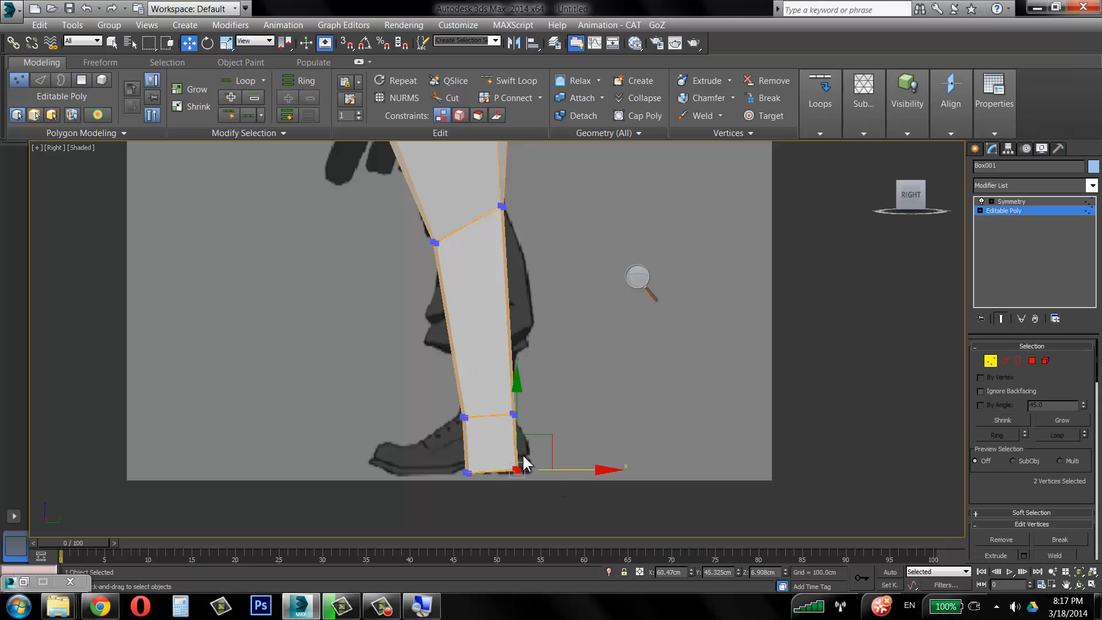
left_click_drag(534, 439, 549, 436)
left_click(776, 422)
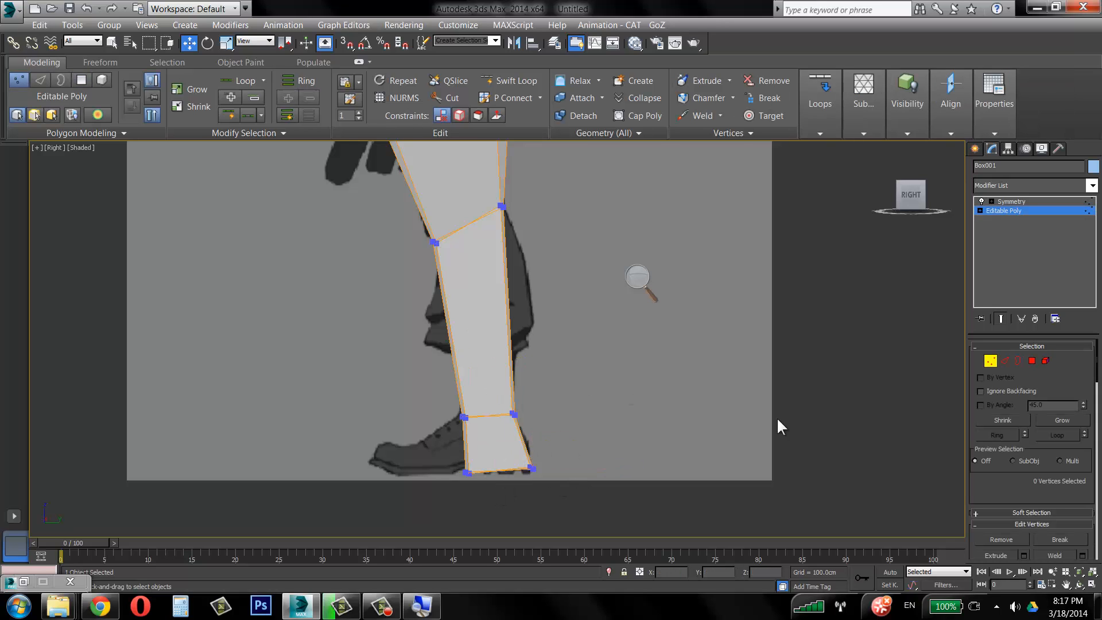
In the front view, narrow the ankle by moving its outer vertices inward, and adjust the inner ankle vertices to the reference boot.
key("alt+w")
scroll(766, 184, "up", 4)
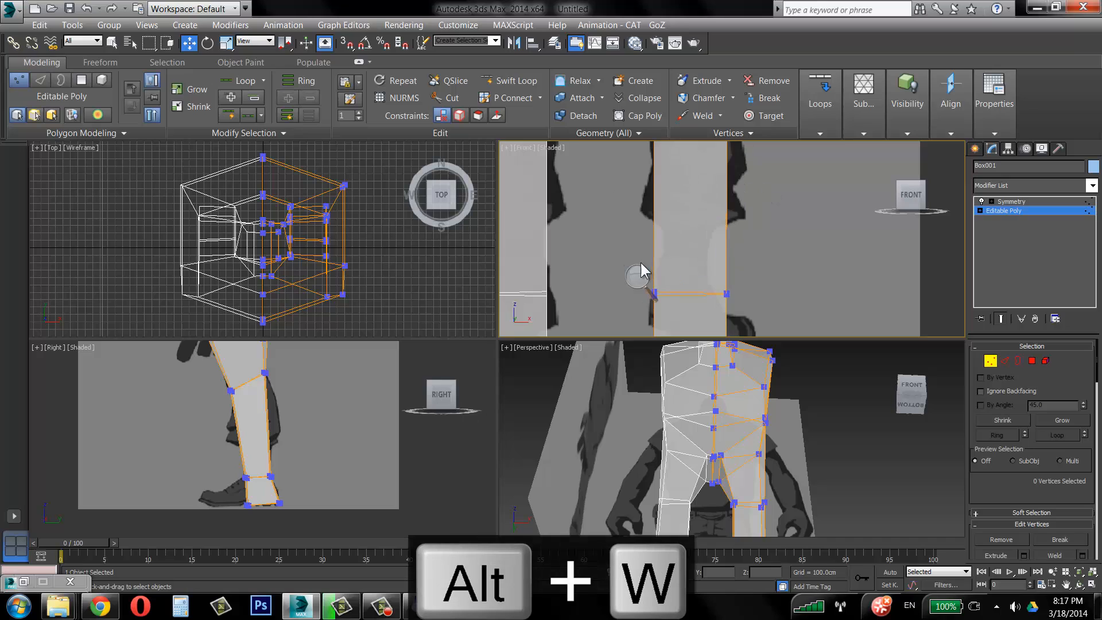
middle_click_drag(743, 177, 755, 144)
left_click_drag(666, 271, 653, 276)
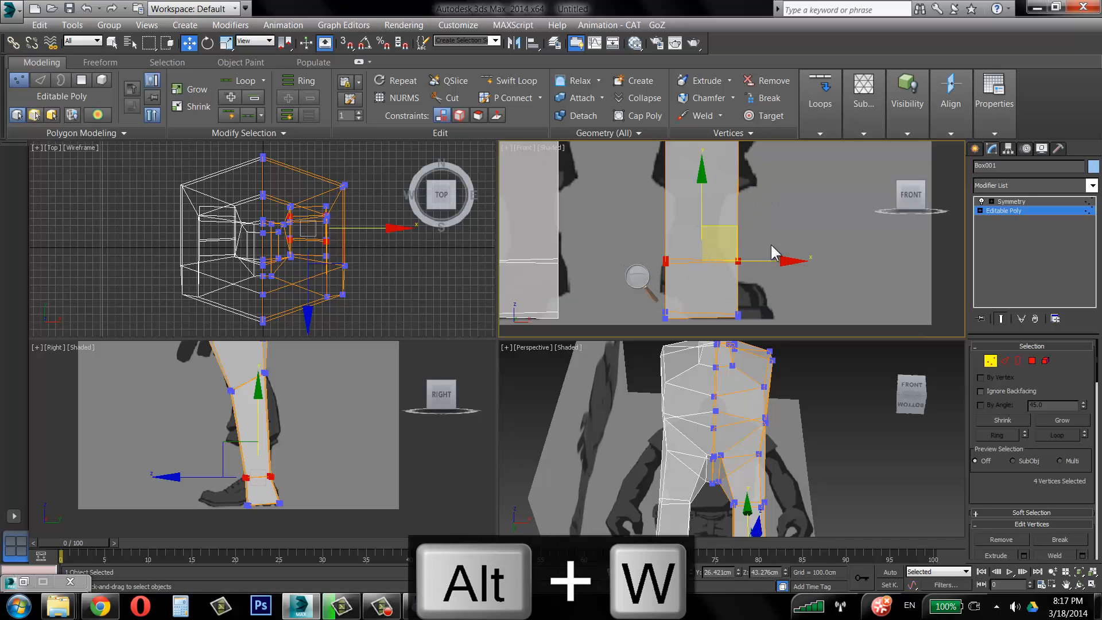
middle_click_drag(779, 226, 829, 212)
left_click(749, 230)
scroll(830, 212, "down", 2)
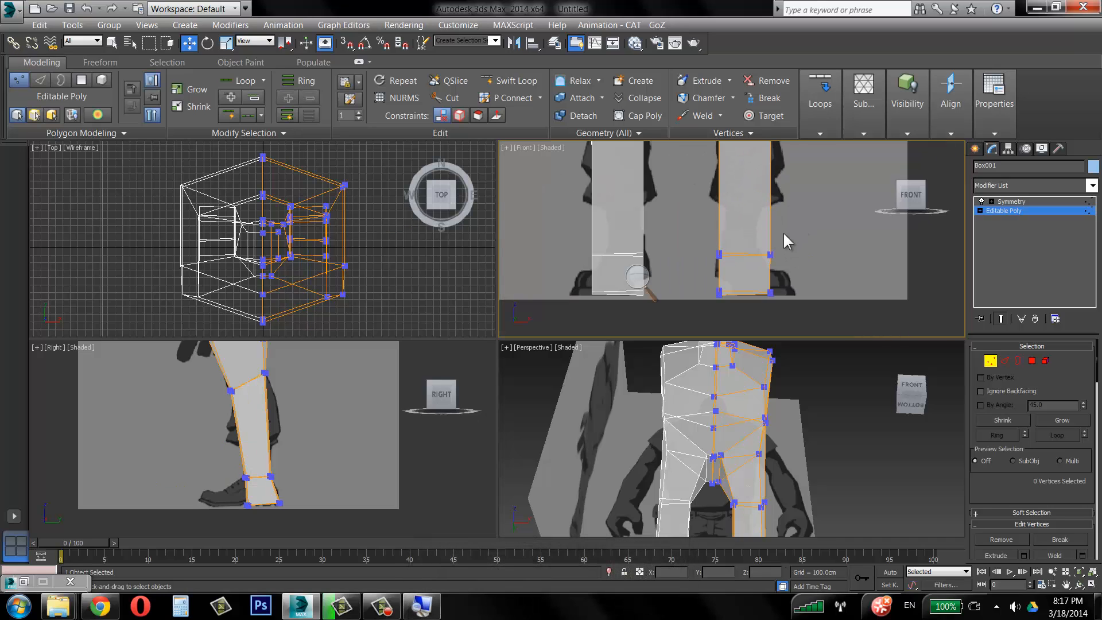
left_click_drag(783, 234, 755, 269)
left_click_drag(798, 225, 747, 216)
left_click_drag(781, 306, 709, 284)
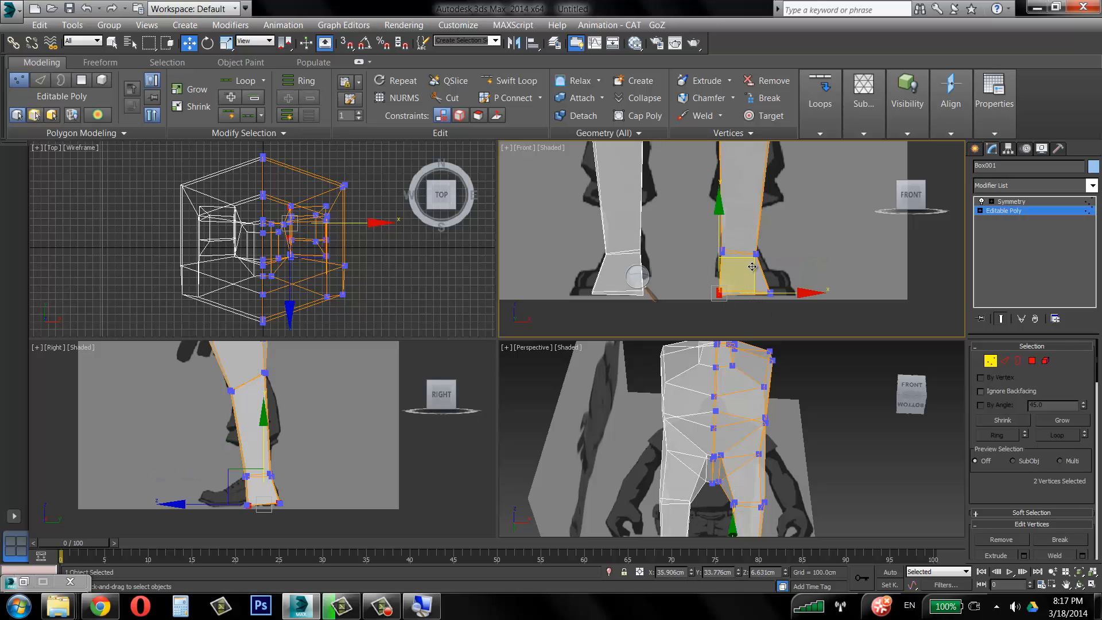
left_click(786, 267)
middle_click_drag(782, 270, 779, 303)
scroll(767, 311, "down", 4)
middle_click_drag(819, 461, 812, 415)
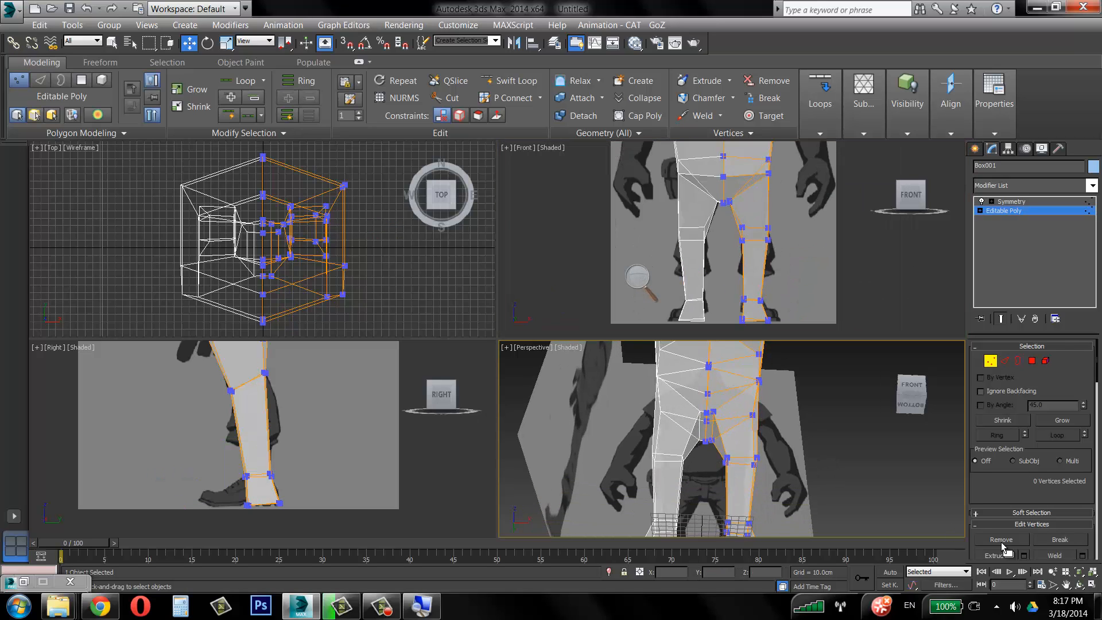
Make the mesh opaque, isolate the character and orbit around it to examine the body and legs from several sides.
left_click(1090, 574)
scroll(819, 490, "up", 4)
middle_click_drag(871, 444, 831, 488, "alt")
key("alt+x")
left_click(1091, 584)
middle_click_drag(626, 319, 527, 376)
key("alt+q")
scroll(585, 373, "down", 5)
left_click(990, 361)
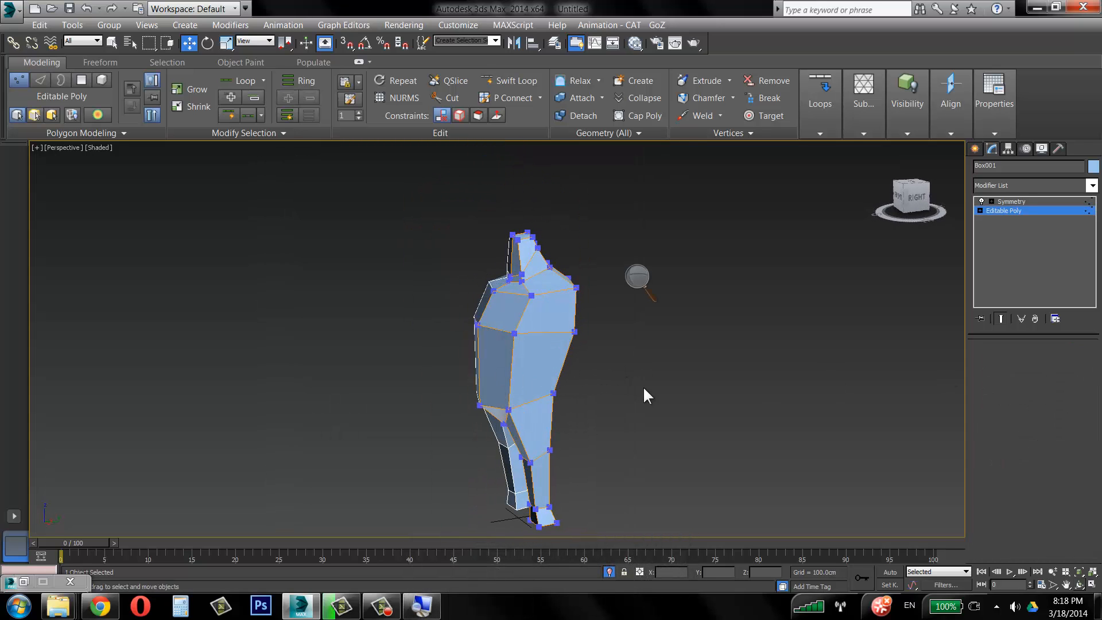
middle_click_drag(645, 393, 629, 351, "alt")
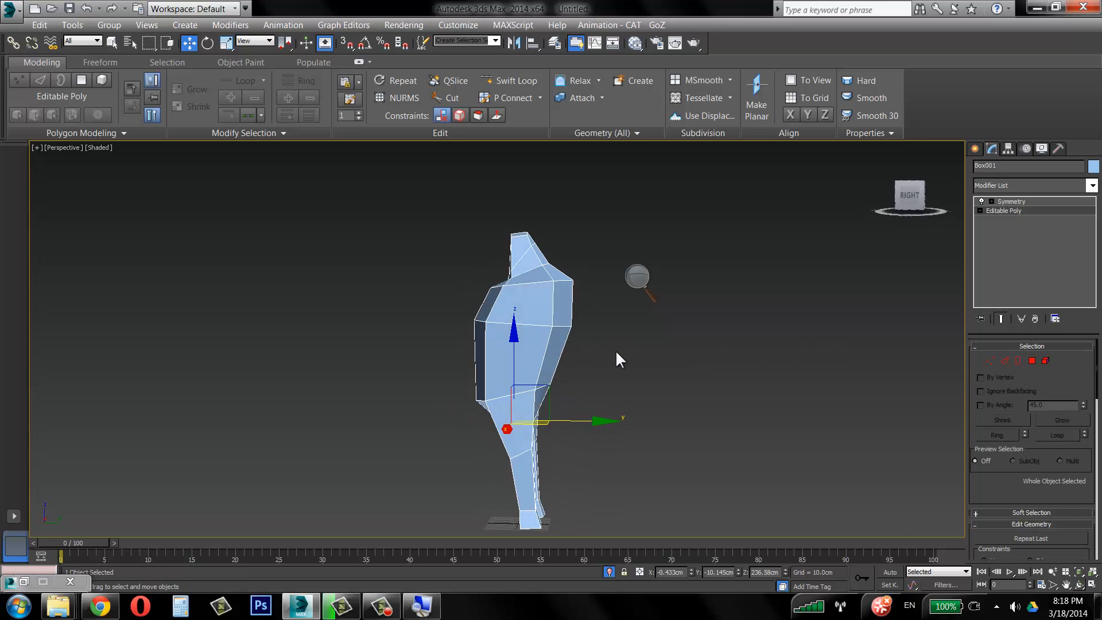
middle_click_drag(542, 372, 605, 370, "alt")
End the isolation and extrude the outer side polygon of the upper torso outward to the reference's shoulder in the front view.
left_click(1032, 360)
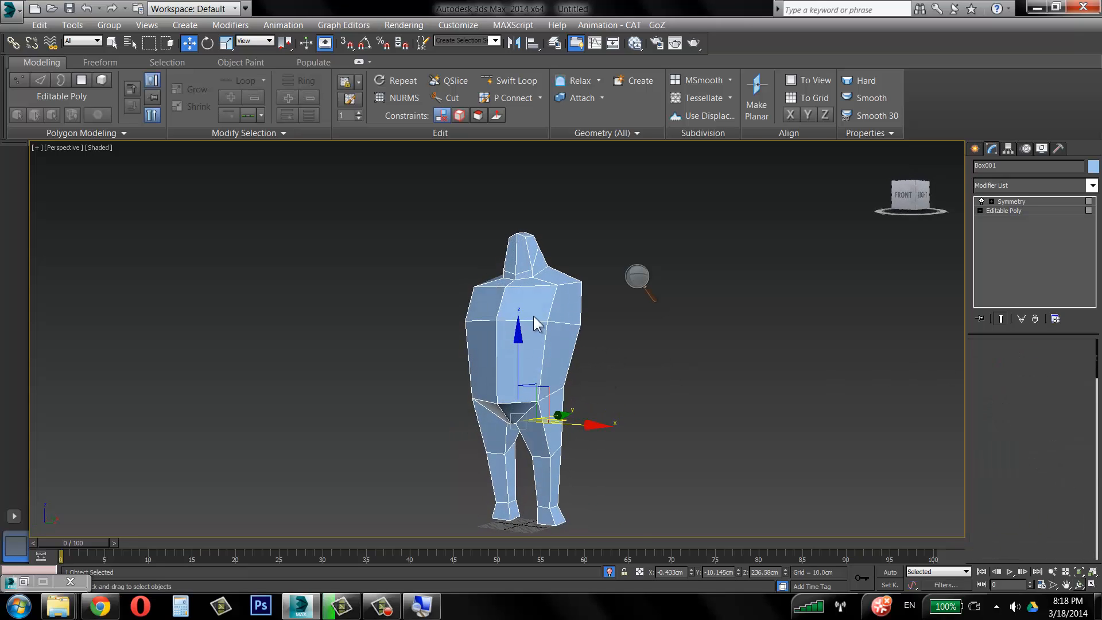
left_click(533, 315)
left_click(609, 571)
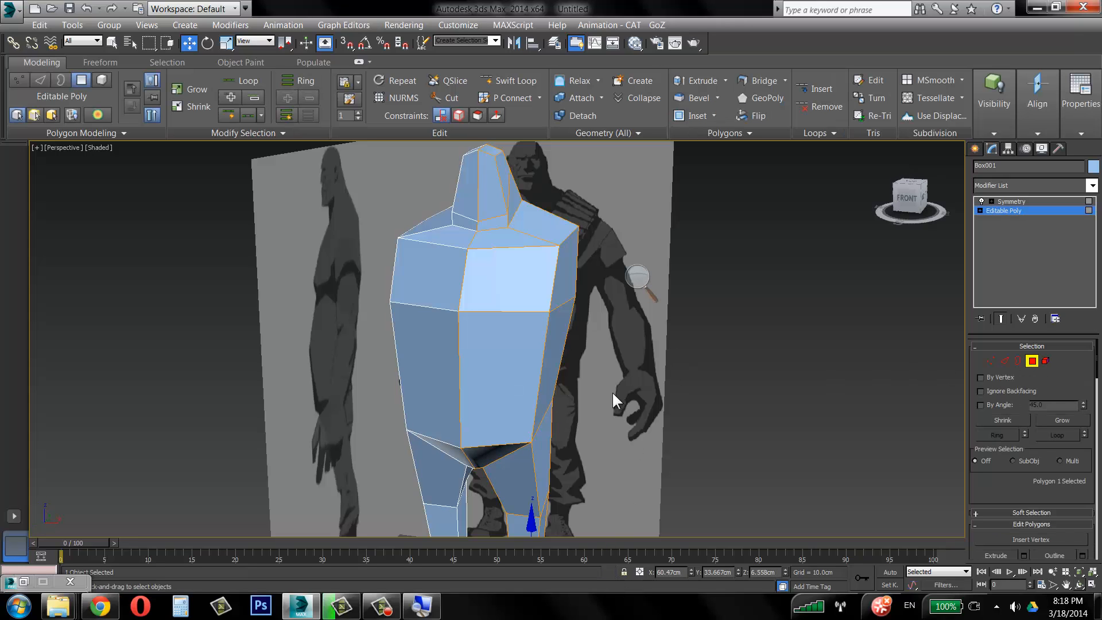
left_click(567, 269)
middle_click_drag(622, 351, 641, 354, "alt")
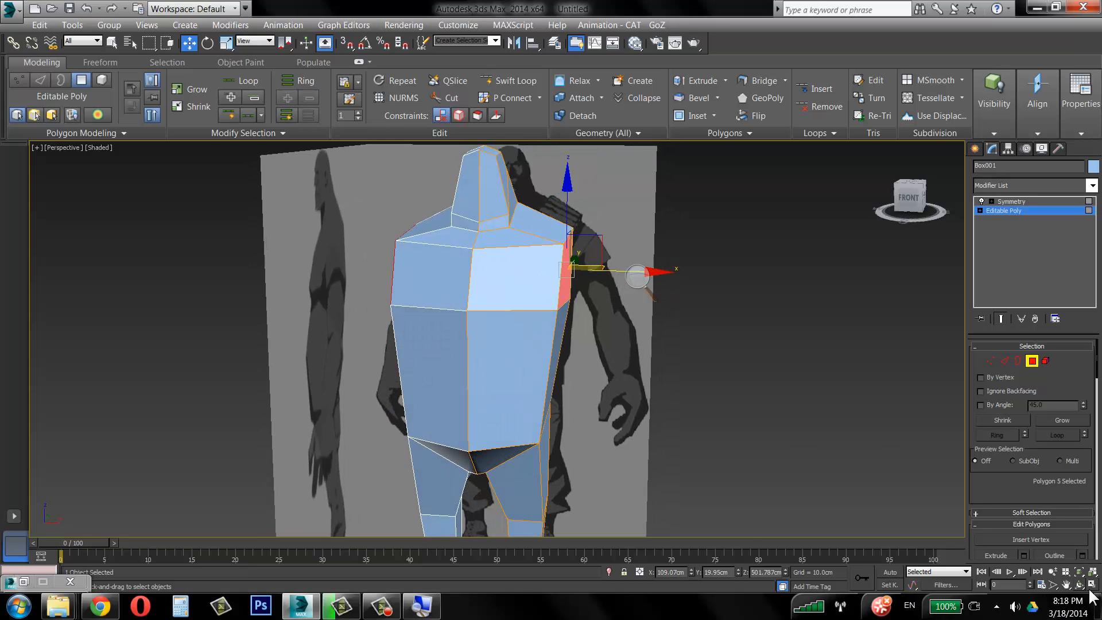
left_click(1092, 584)
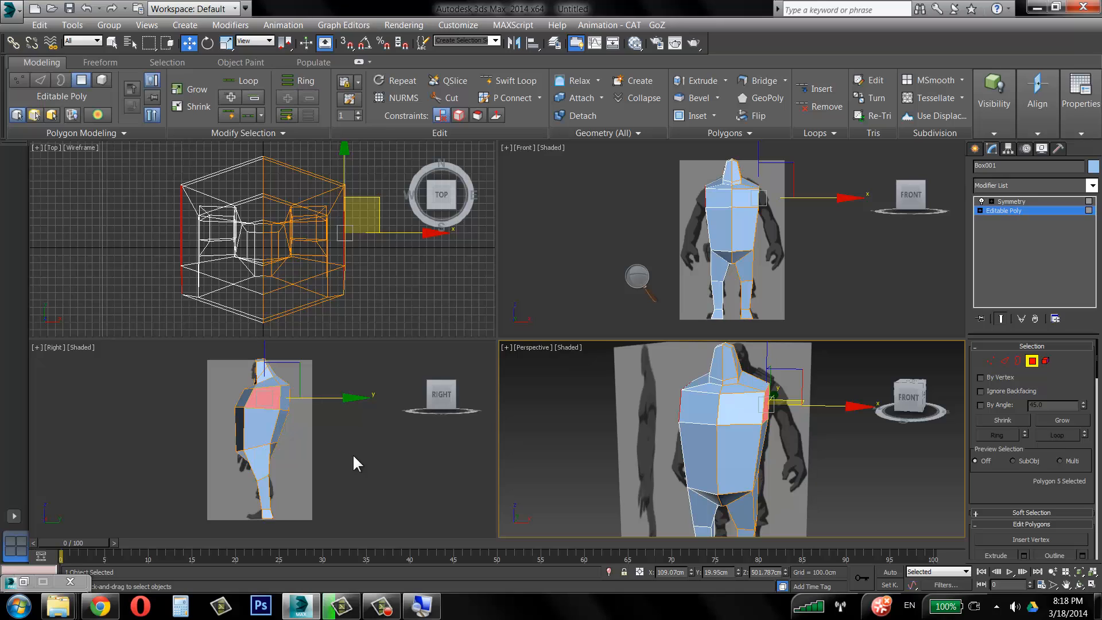
scroll(786, 258, "up", 6)
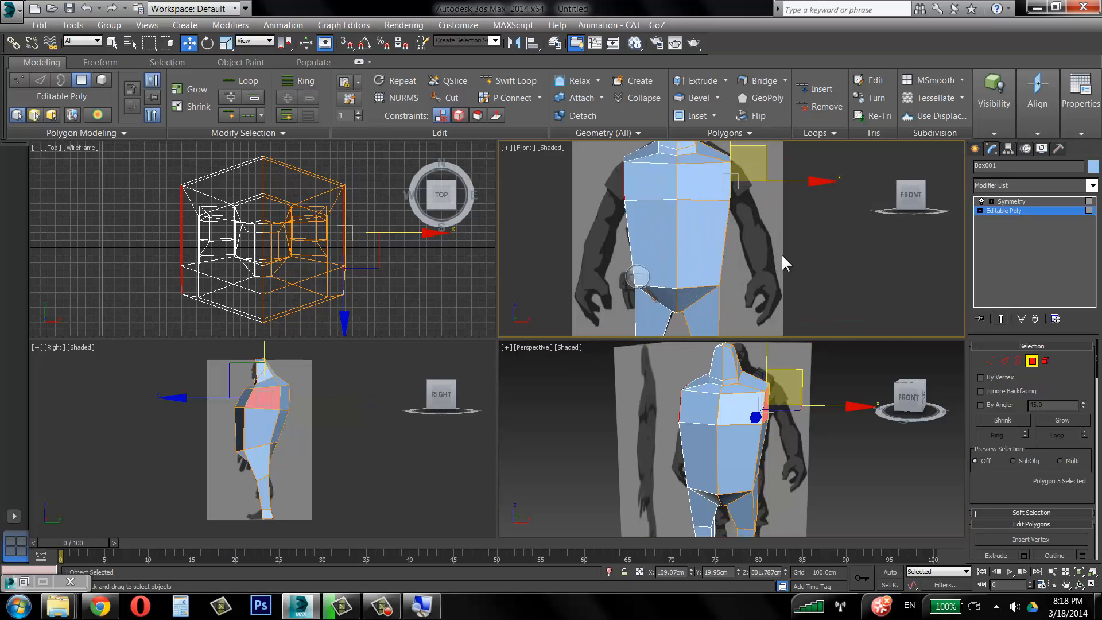
left_click(1093, 583)
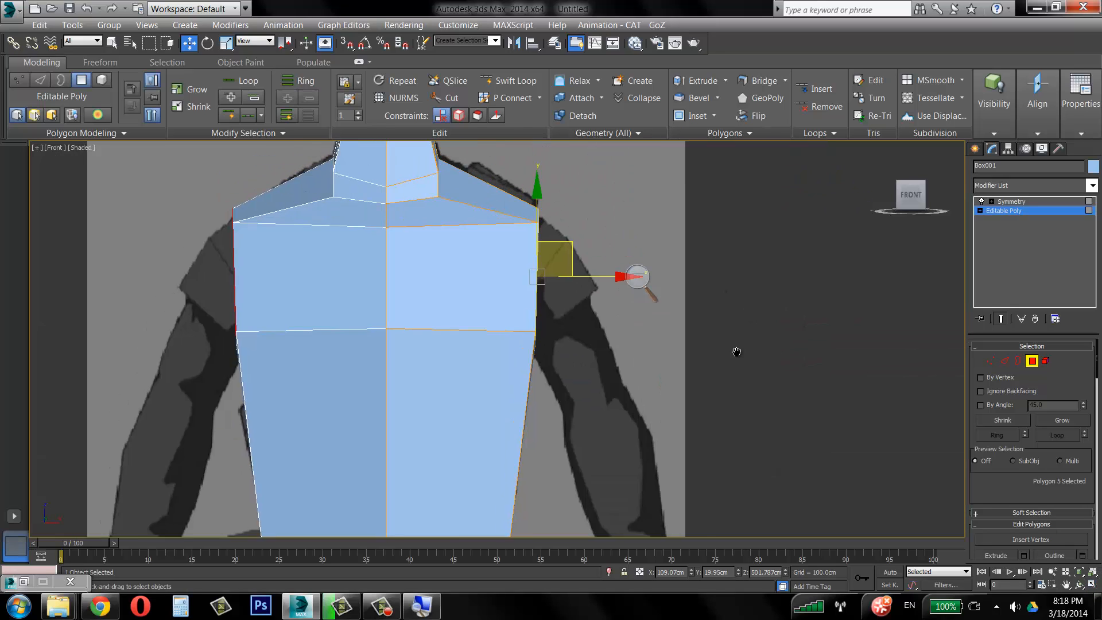
scroll(732, 349, "up", 2)
left_click(725, 80)
left_click(718, 101)
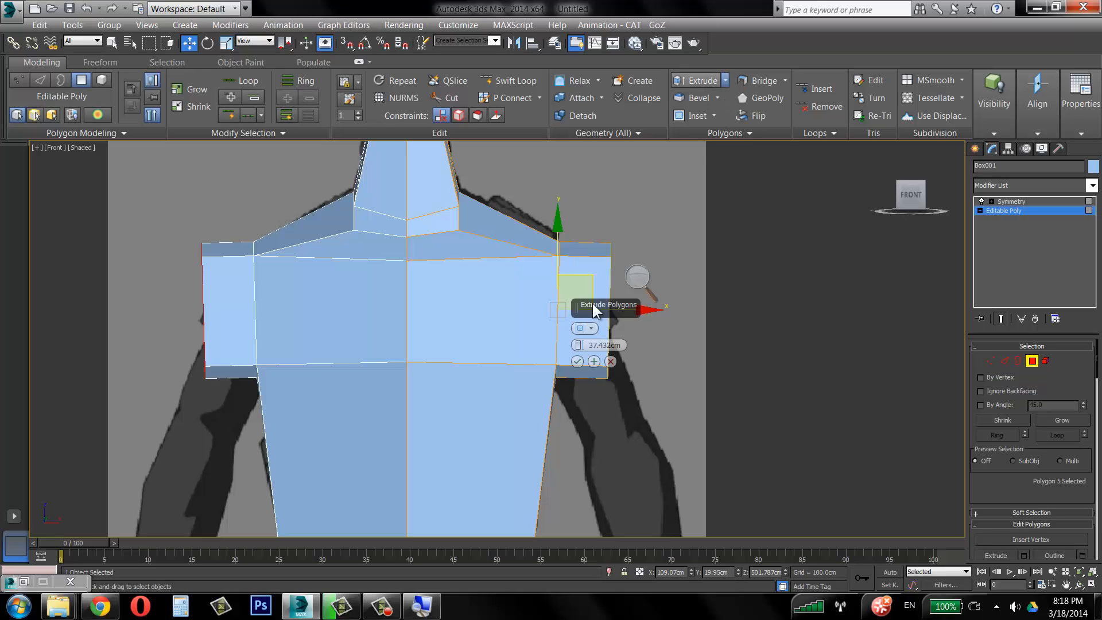
left_click_drag(585, 345, 585, 321)
left_click(577, 361)
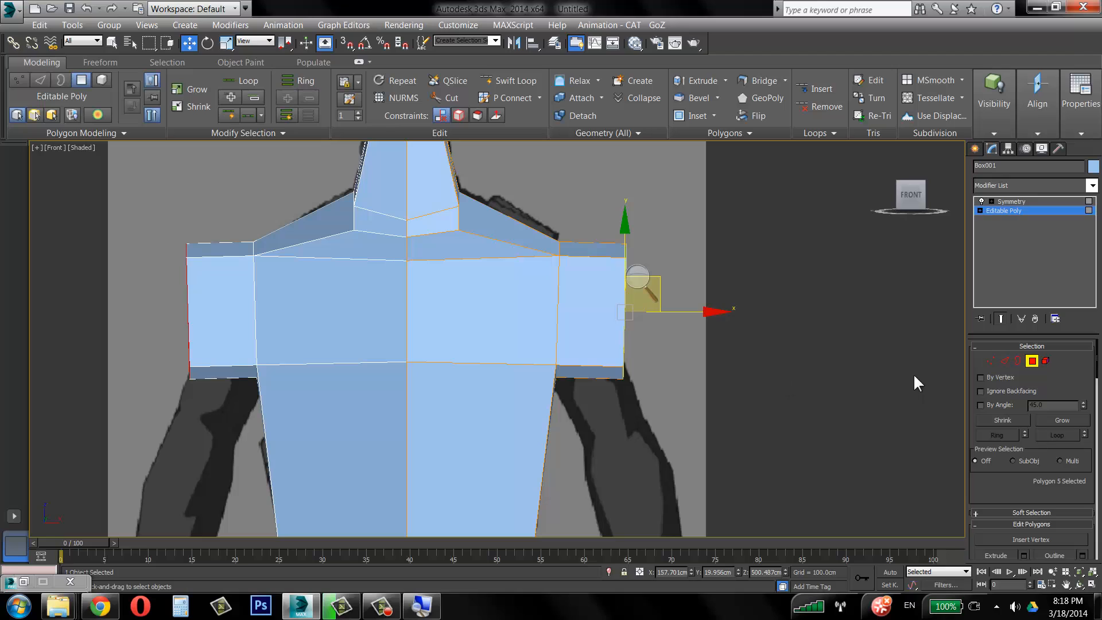
Raise the shoulder's lower outer vertices to the reference sleeve's edge and move its upper vertices inward to the reference outline.
key("1")
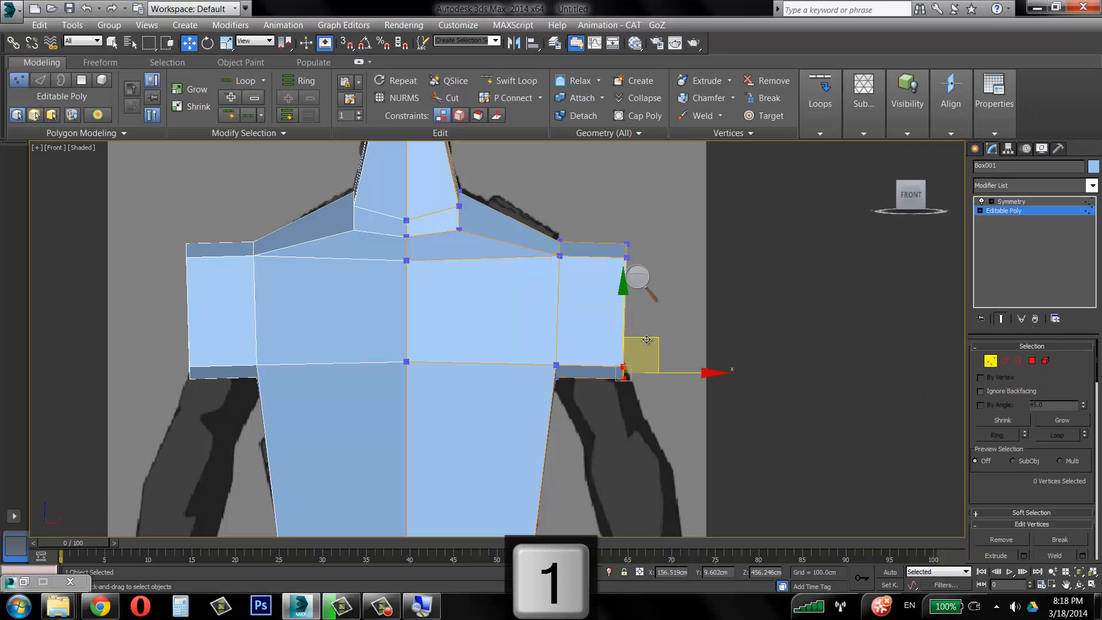
left_click_drag(647, 339, 641, 301)
left_click_drag(670, 207, 619, 219)
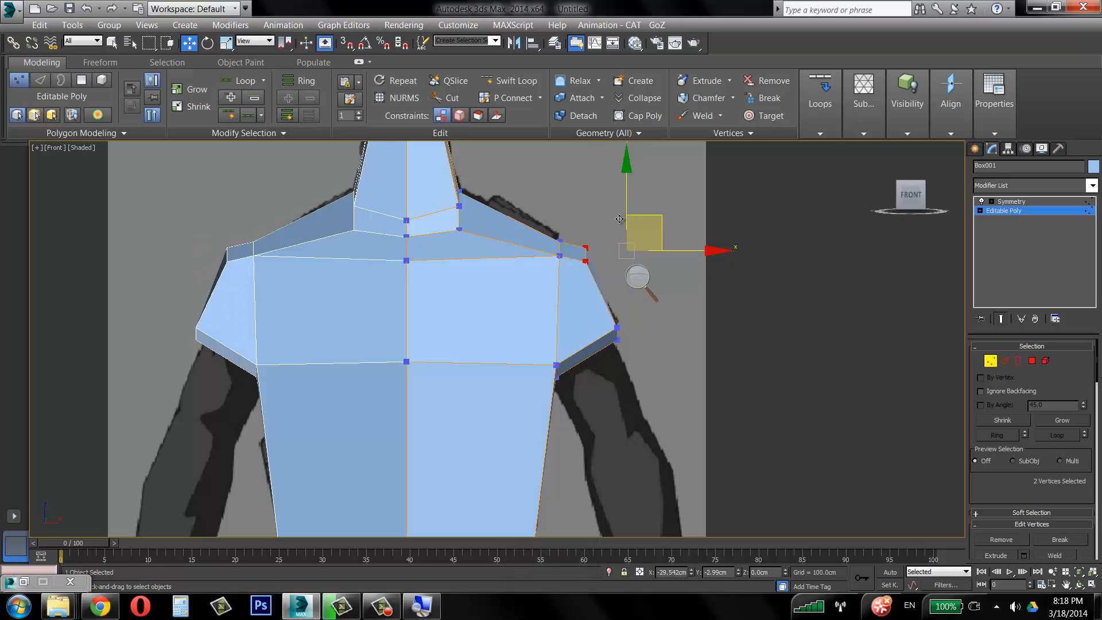
left_click_drag(541, 212, 572, 267)
left_click_drag(573, 216, 566, 216)
left_click_drag(611, 322, 625, 344)
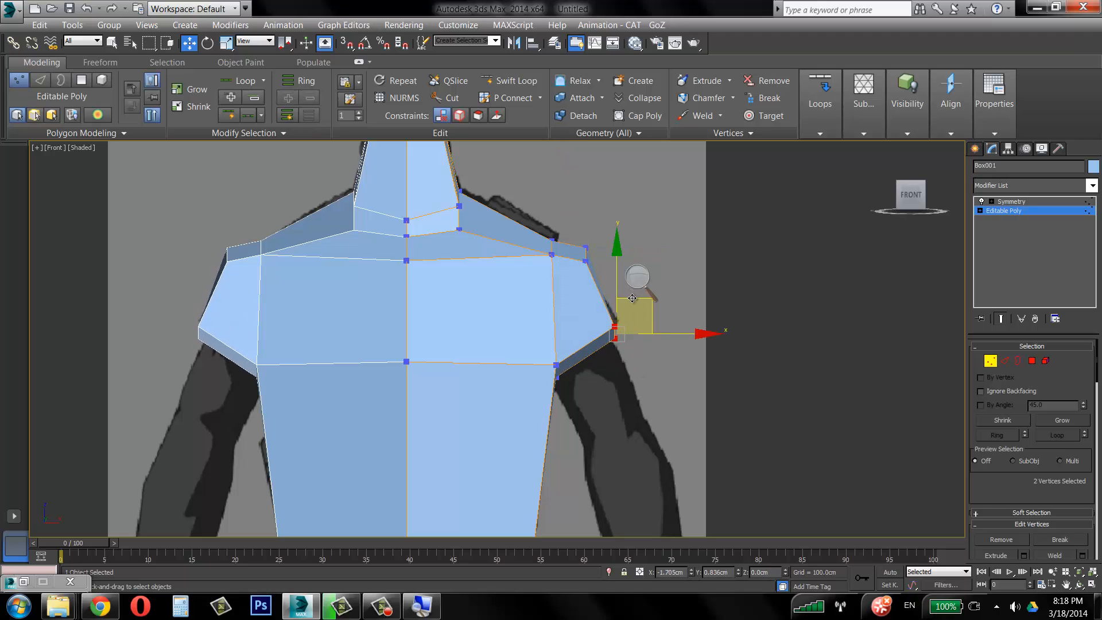
Extrude the polygon under the shoulder down along the reference's upper arm.
middle_click_drag(598, 366, 561, 243)
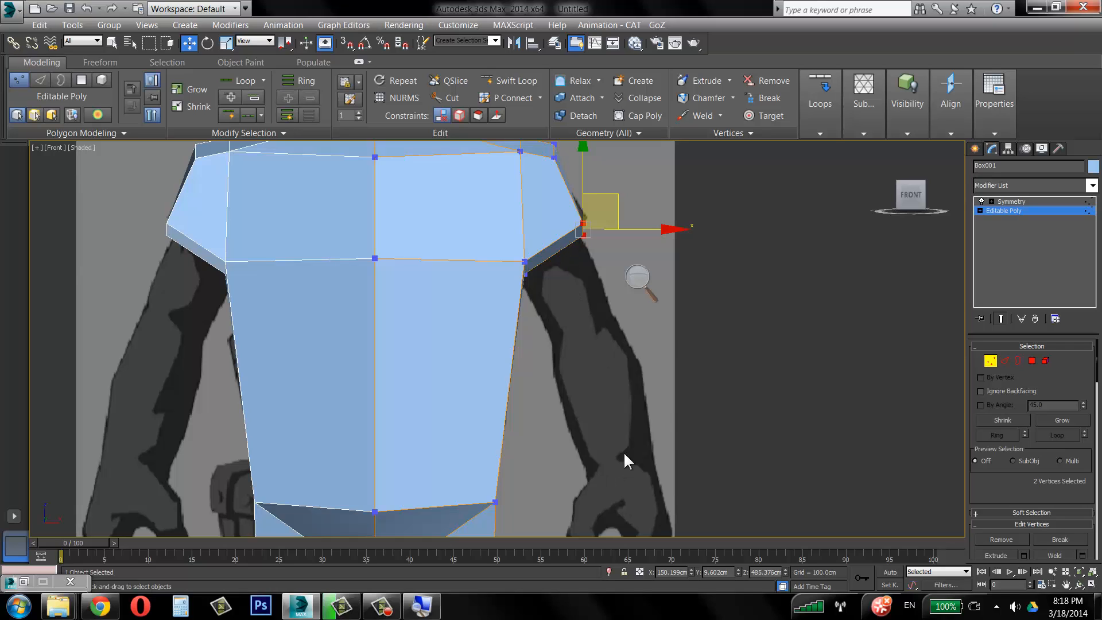
left_click(1031, 360)
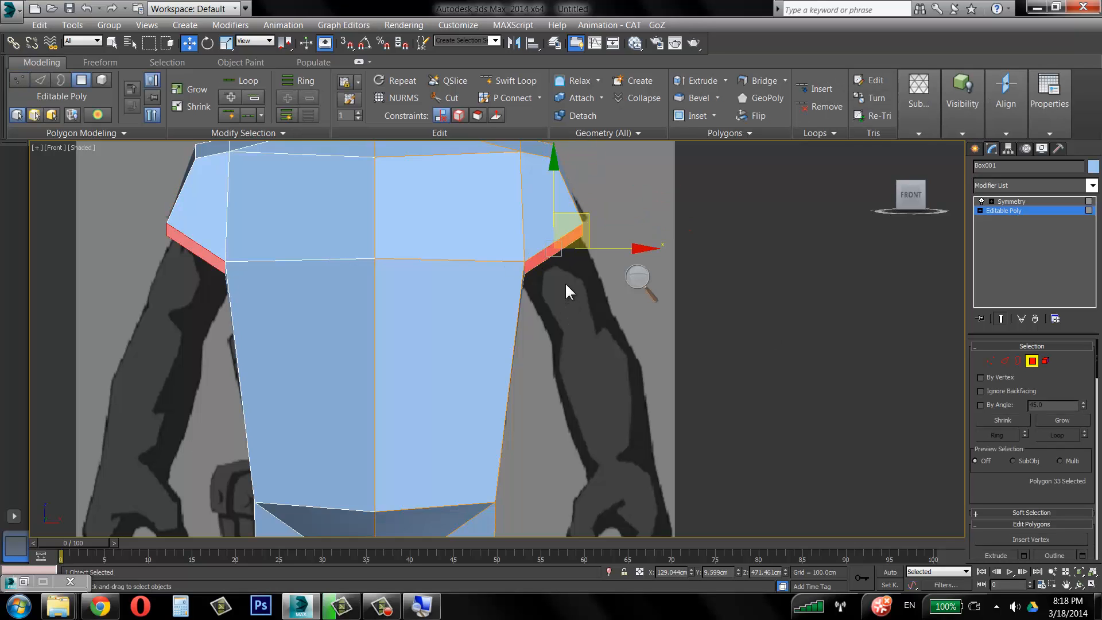
left_click(724, 81)
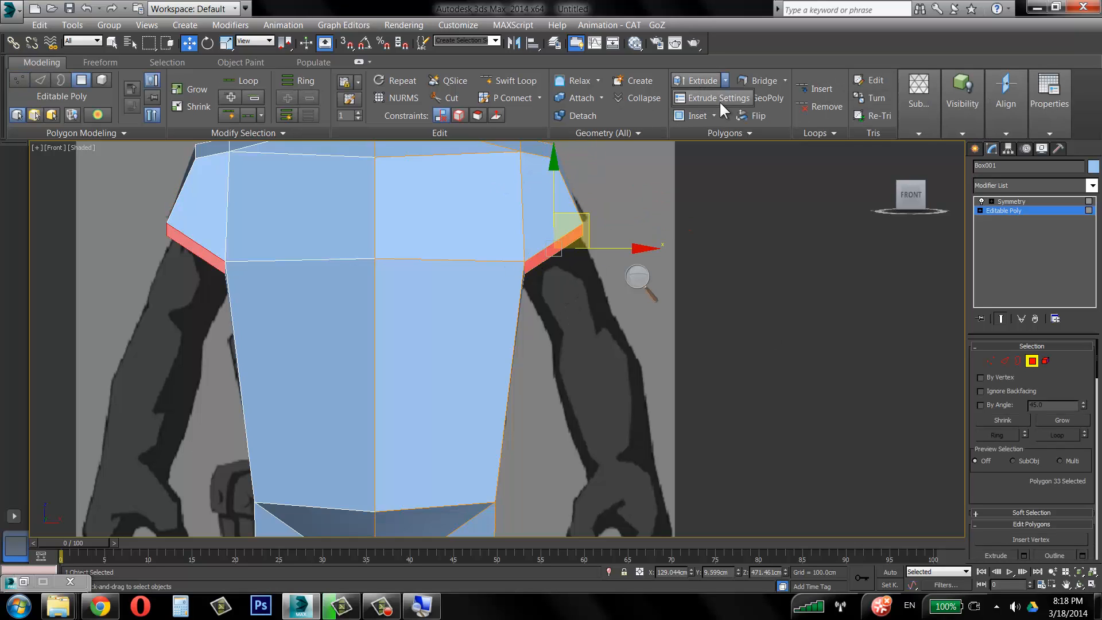
left_click(719, 101)
left_click_drag(580, 343, 582, 316)
left_click(577, 361)
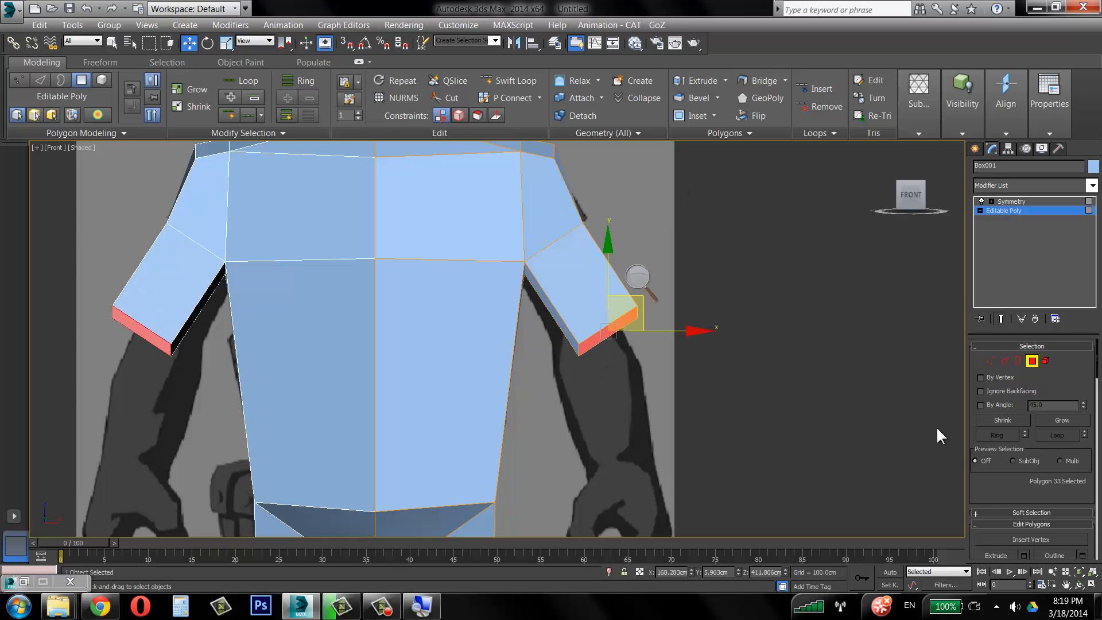
Move the inner and outer end vertices of the upper arm inward onto the reference's elbow in the front view.
left_click(990, 362)
left_click_drag(565, 366, 552, 311)
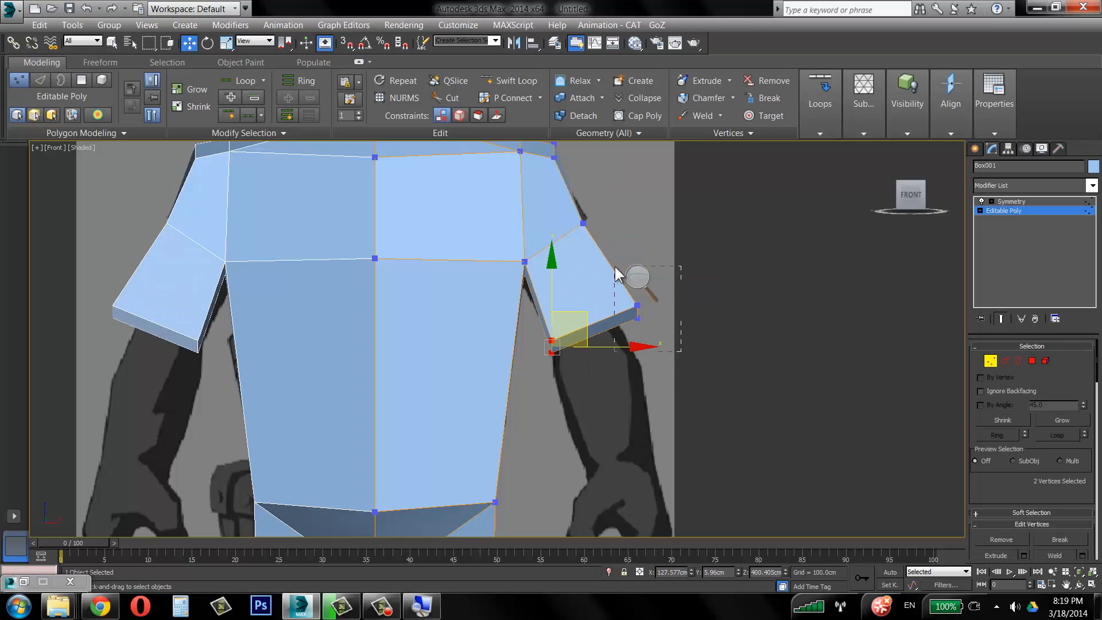
left_click_drag(614, 267, 611, 294)
Extrude the elbow's end polygon down the forearm to the reference's wrist.
left_click(1031, 360)
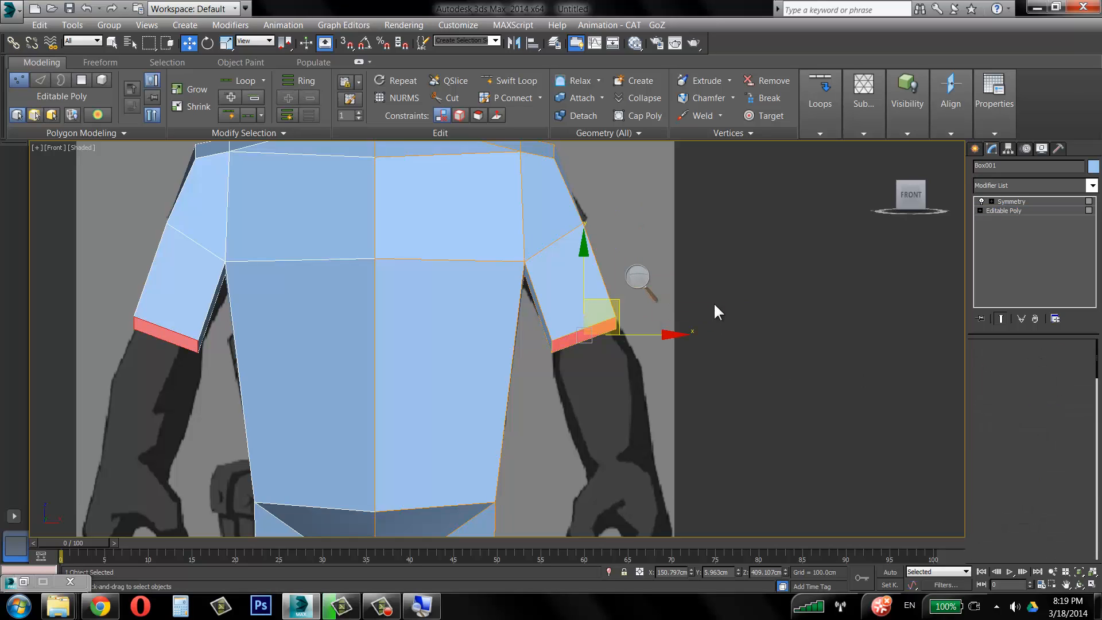
left_click(725, 81)
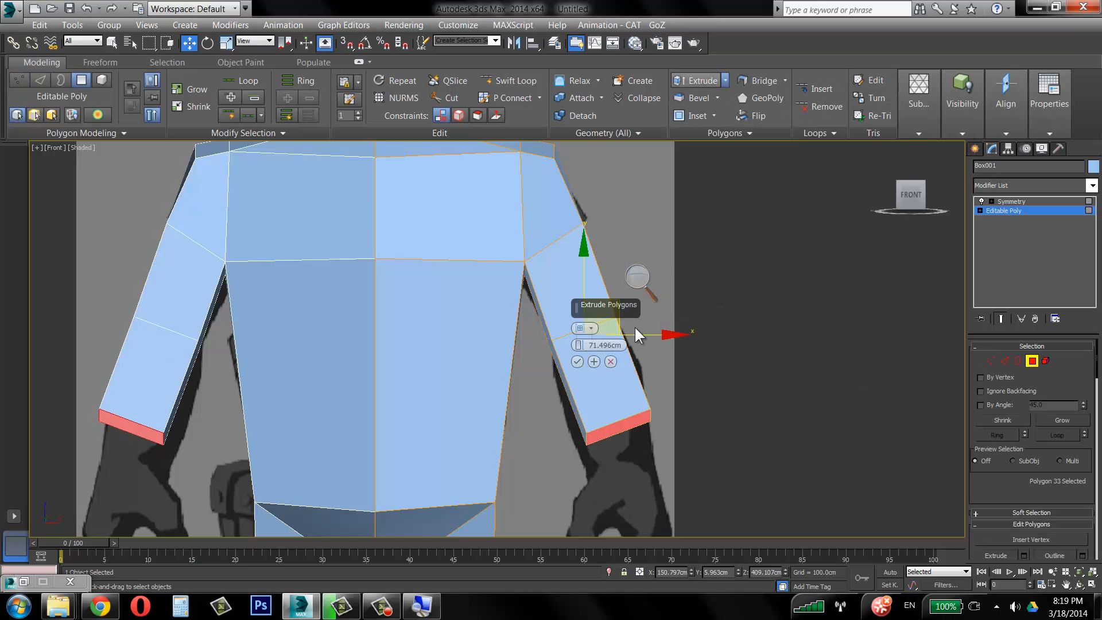
left_click_drag(583, 343, 587, 365)
left_click(577, 361)
Adjust the inner and outer wrist vertices to the reference so that the forearm ends level in the front view.
left_click(991, 360)
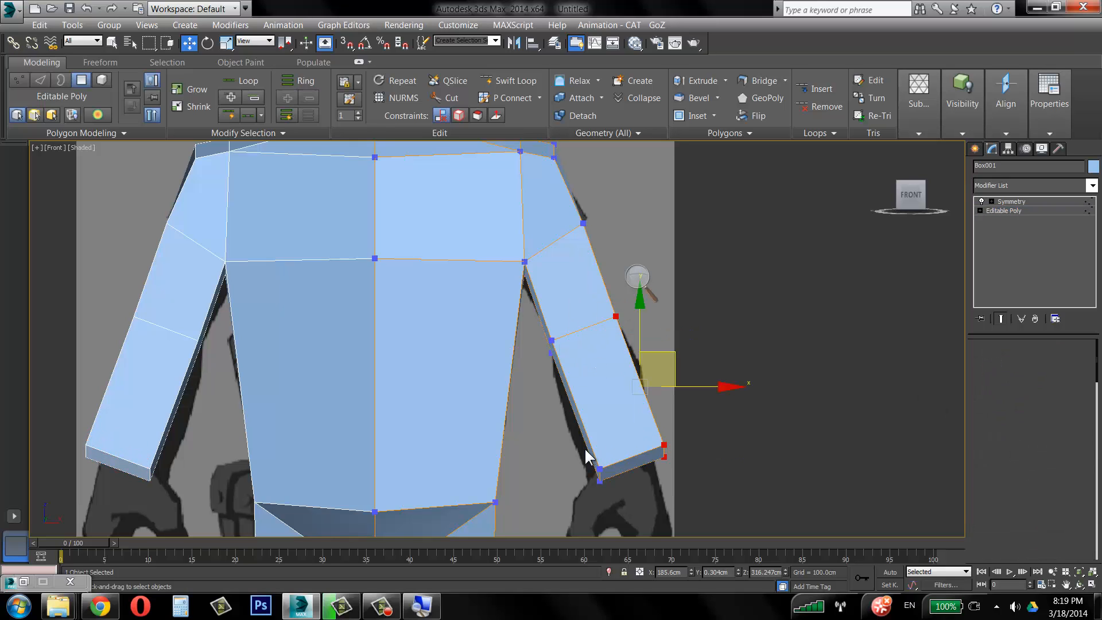
left_click_drag(584, 447, 617, 483)
left_click_drag(626, 438, 695, 434)
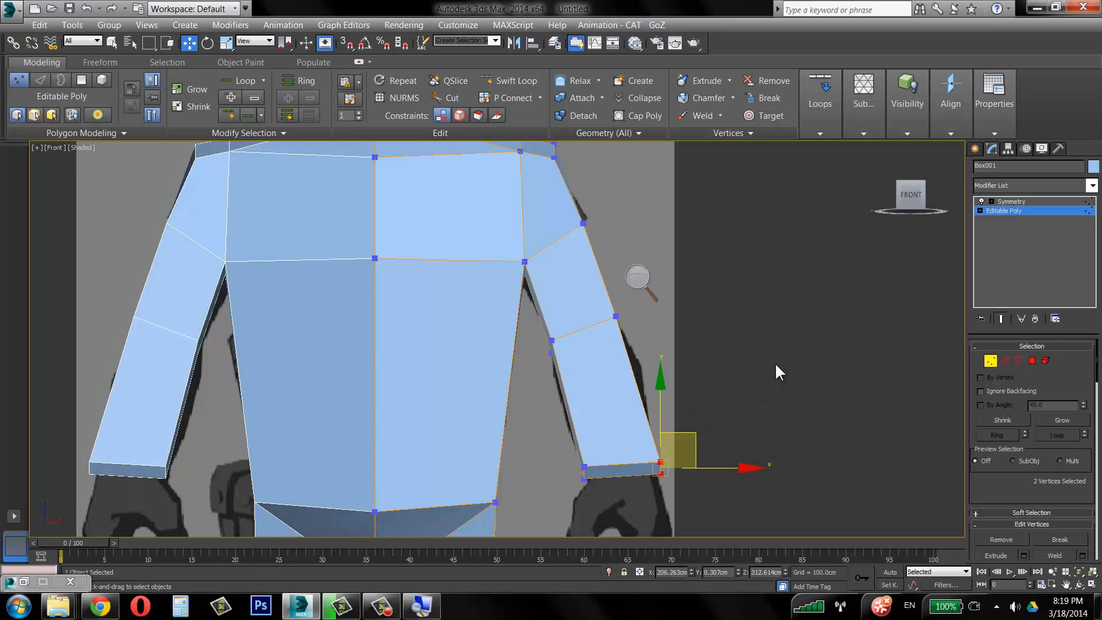
In the side view, select the arm's three outer polygons to examine the arm's depth against the torso.
key("alt+w")
scroll(337, 394, "up", 5)
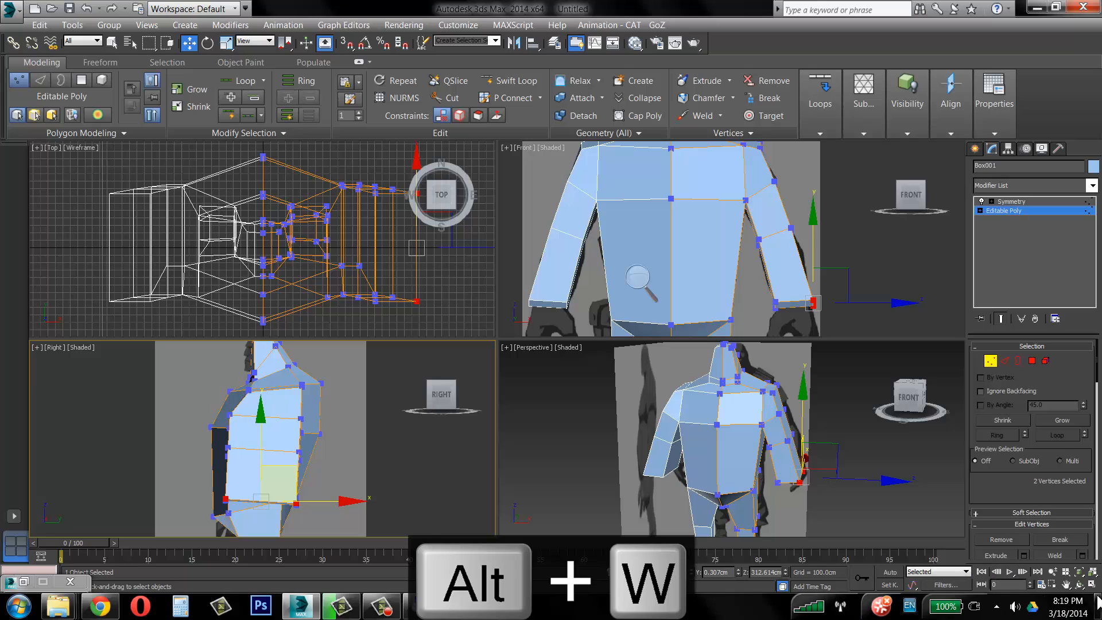
key("alt+w")
middle_click_drag(482, 373, 483, 391)
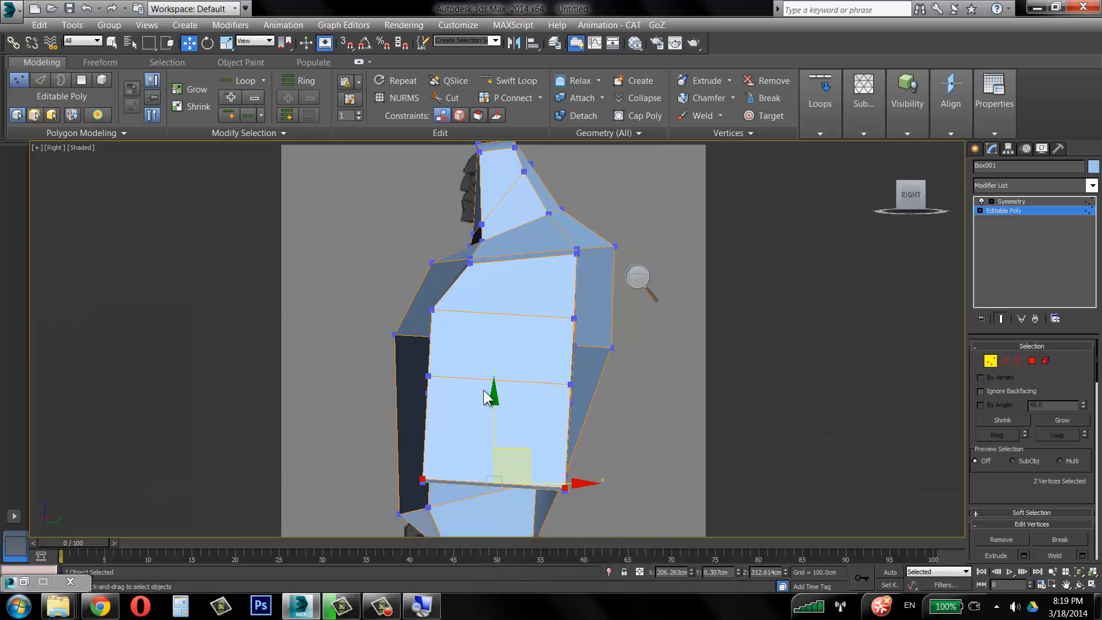
left_click(1031, 360)
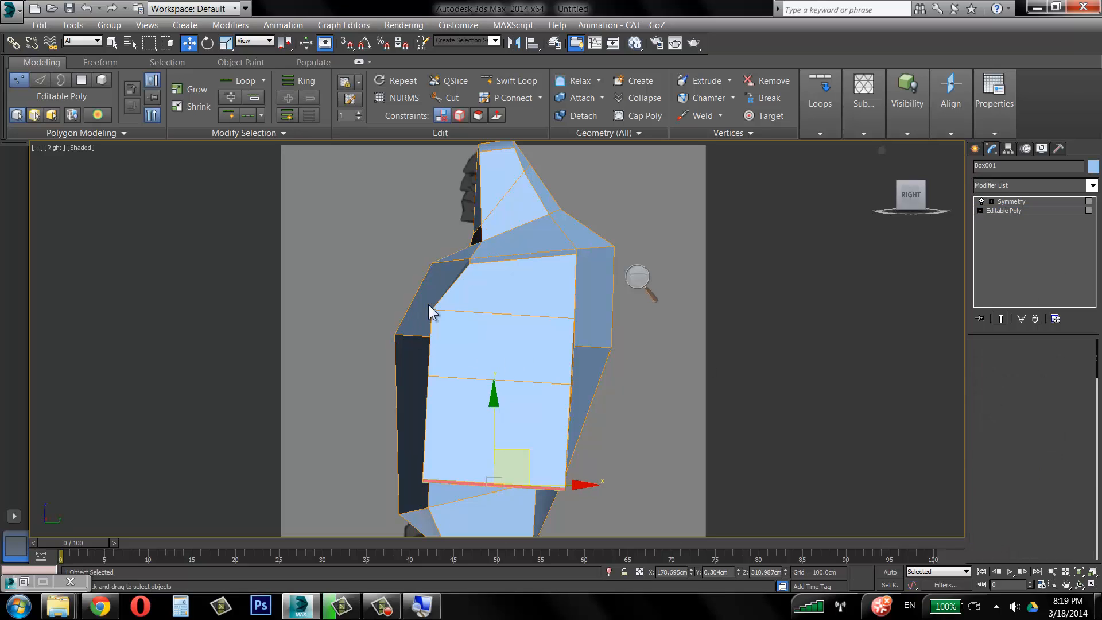
left_click(499, 300)
left_click(488, 326, "ctrl")
left_click(462, 384, "ctrl")
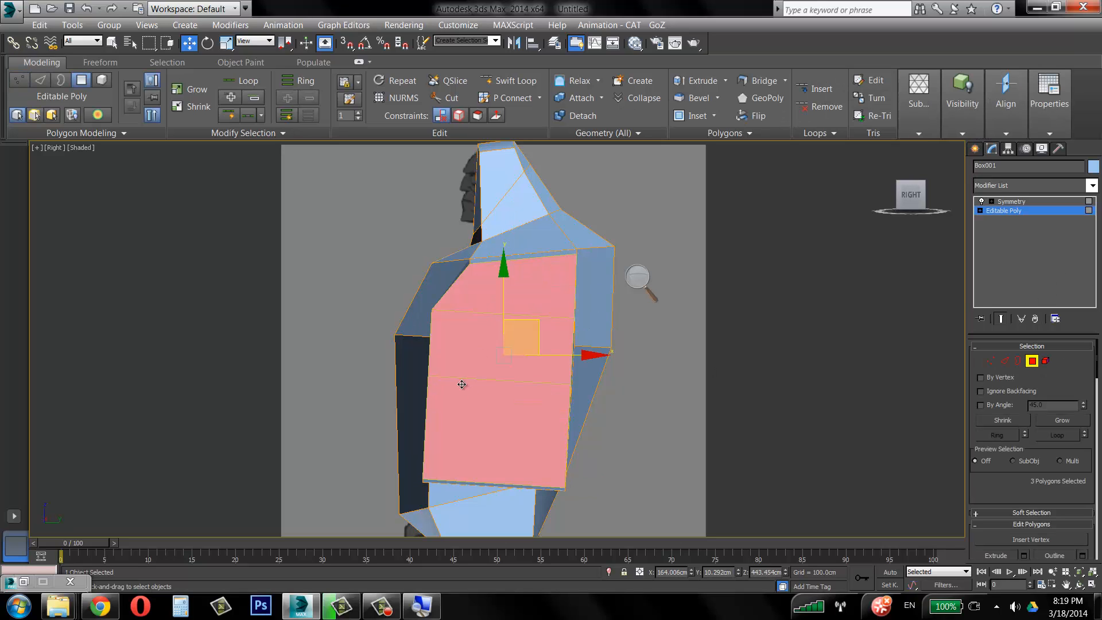
Make the mesh see-through and move the front vertices of the upper arm, elbow and wrist rearward in the side view.
left_click(988, 359)
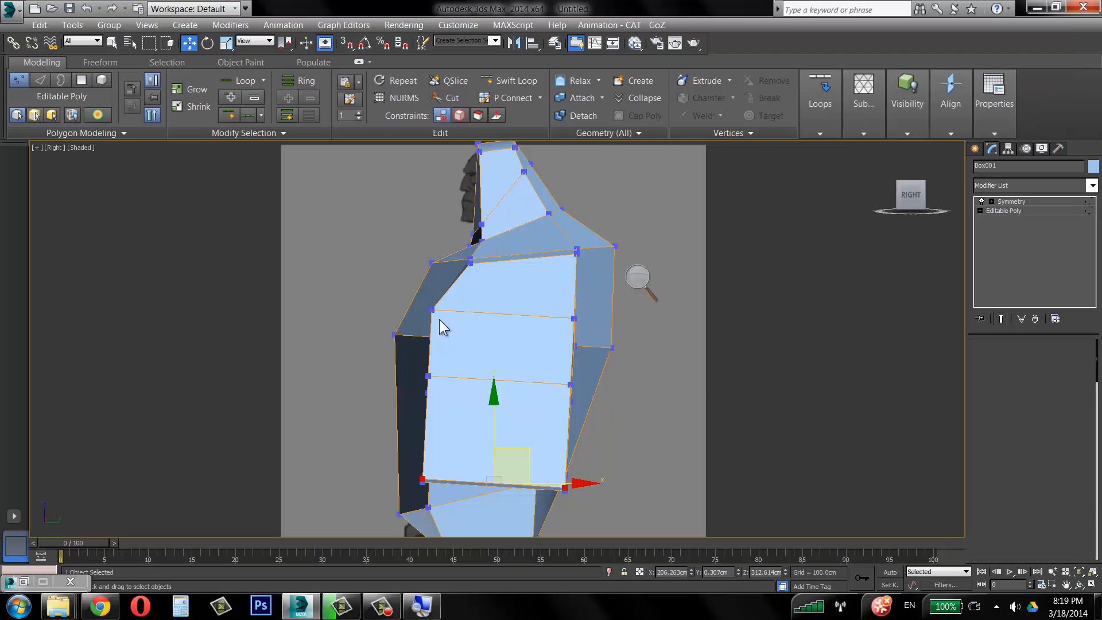
key("alt+x")
left_click(431, 310)
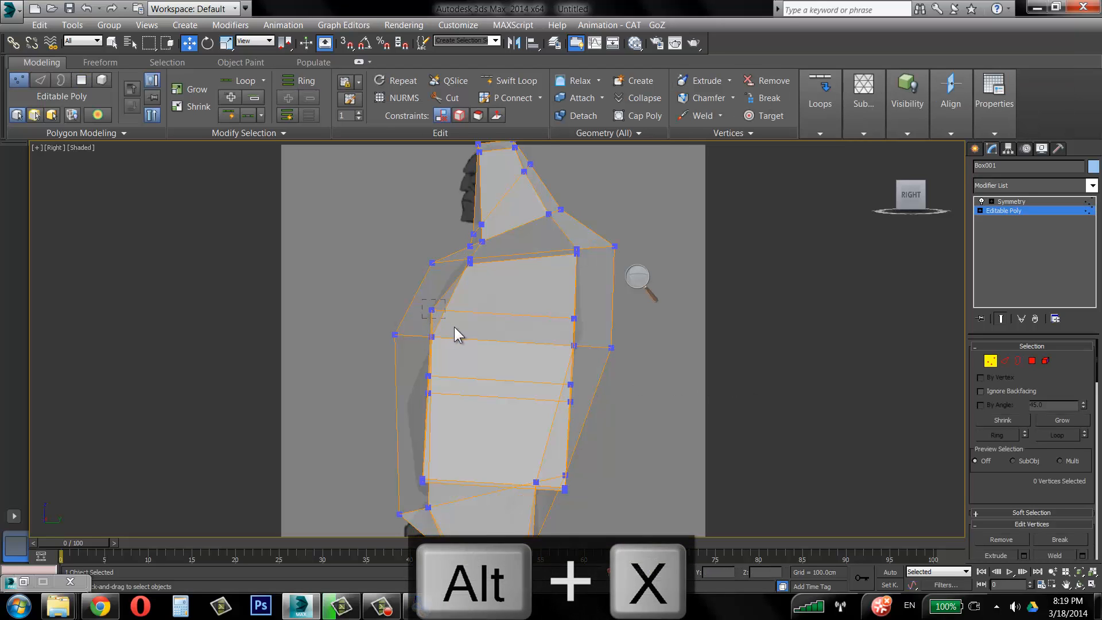
left_click_drag(479, 279, 511, 290)
left_click_drag(448, 404, 471, 359)
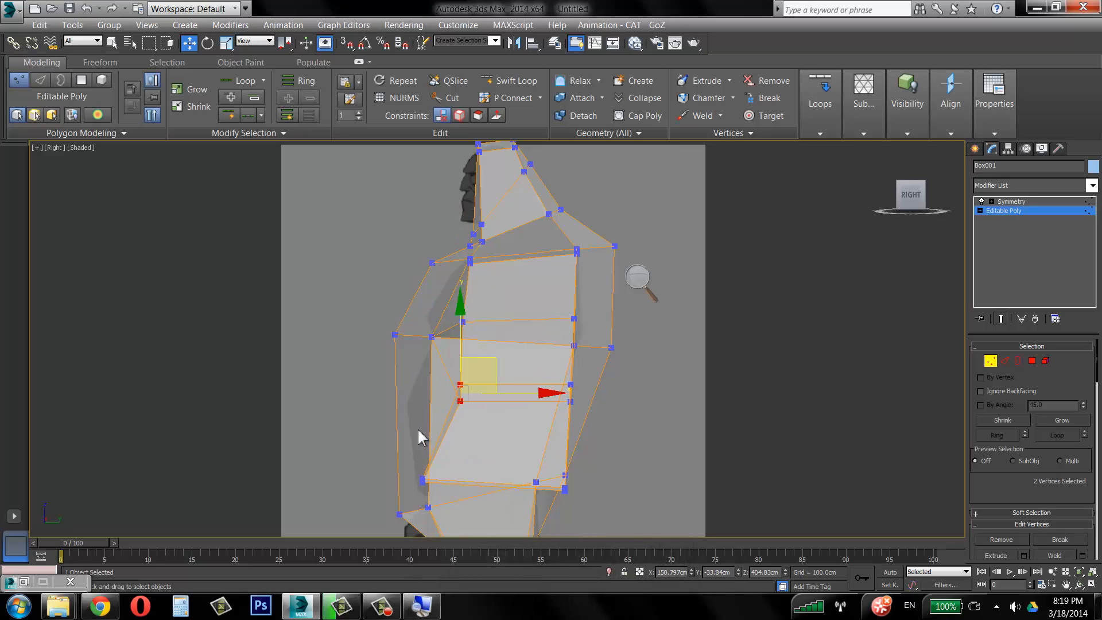
left_click(445, 481)
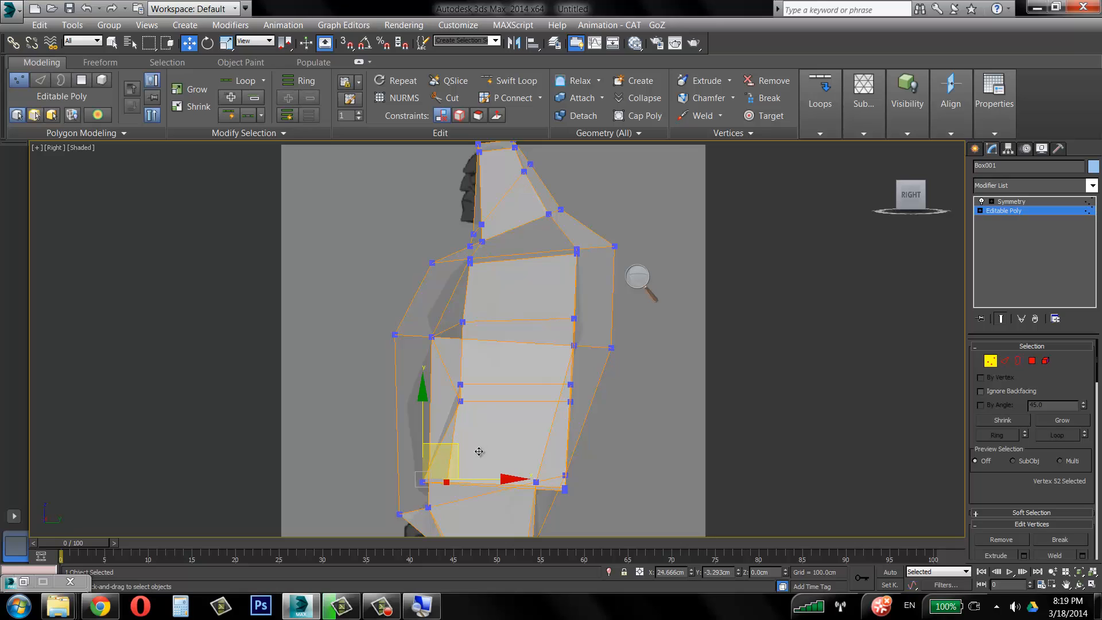
mouse_move(469, 450)
left_mouse_down()
mouse_move(445, 488)
mouse_move(494, 465)
mouse_move(473, 465)
left_mouse_up()
Try moving the wrist's back vertices forward in the side view and undo that move.
key("ctrl+z")
key("ctrl+z")
key("ctrl+z")
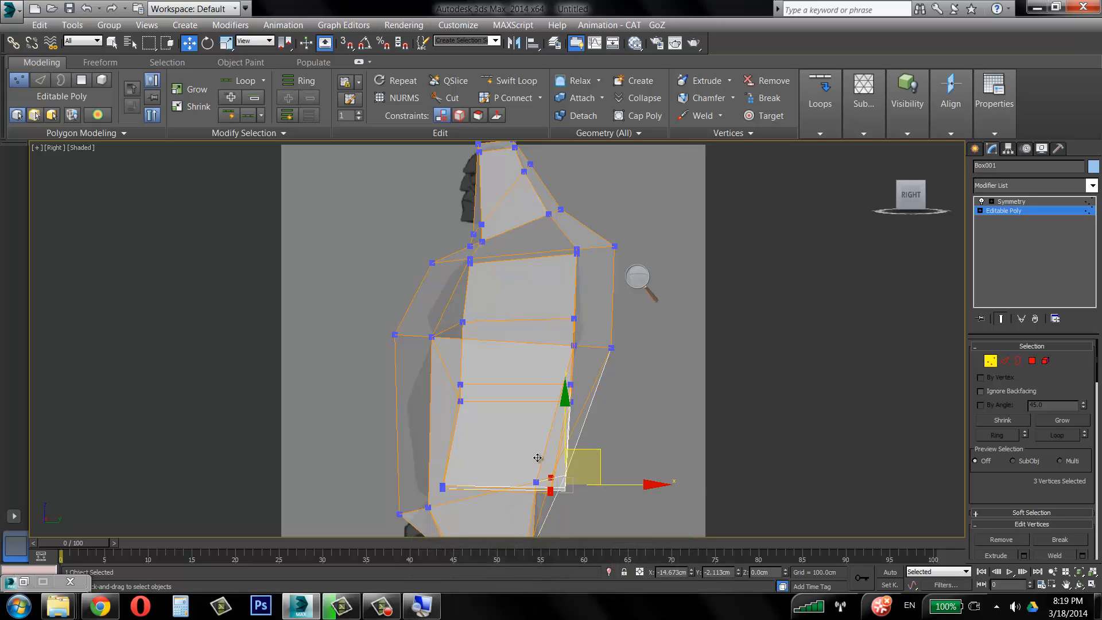
key("ctrl+z")
key("ctrl+z")
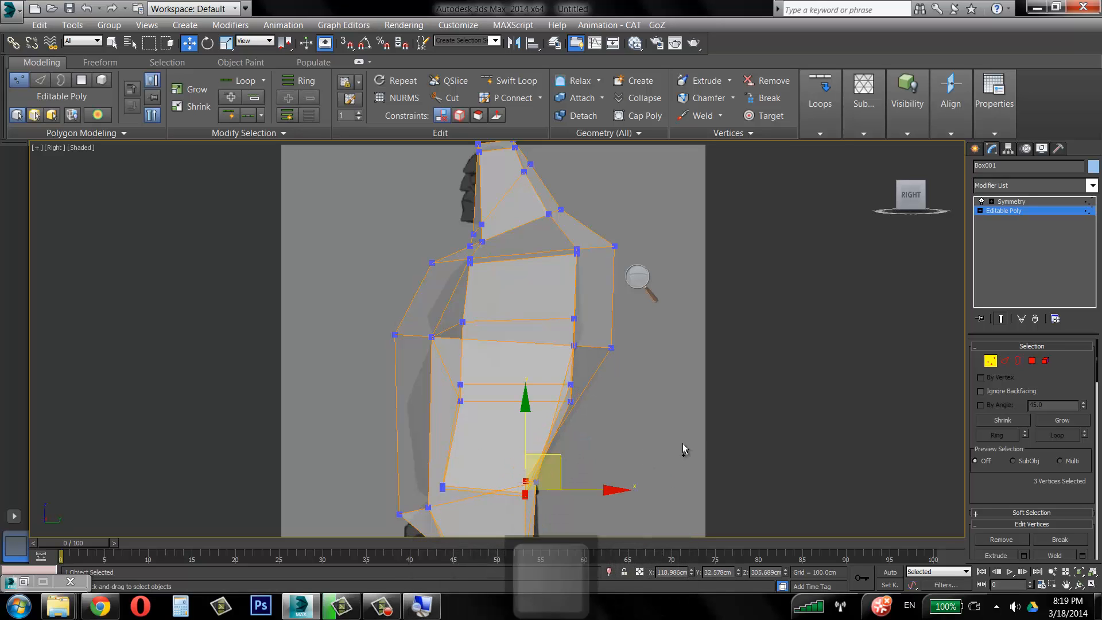
Move the elbow's two back vertices forward and slightly down in the side view.
left_click(1092, 584)
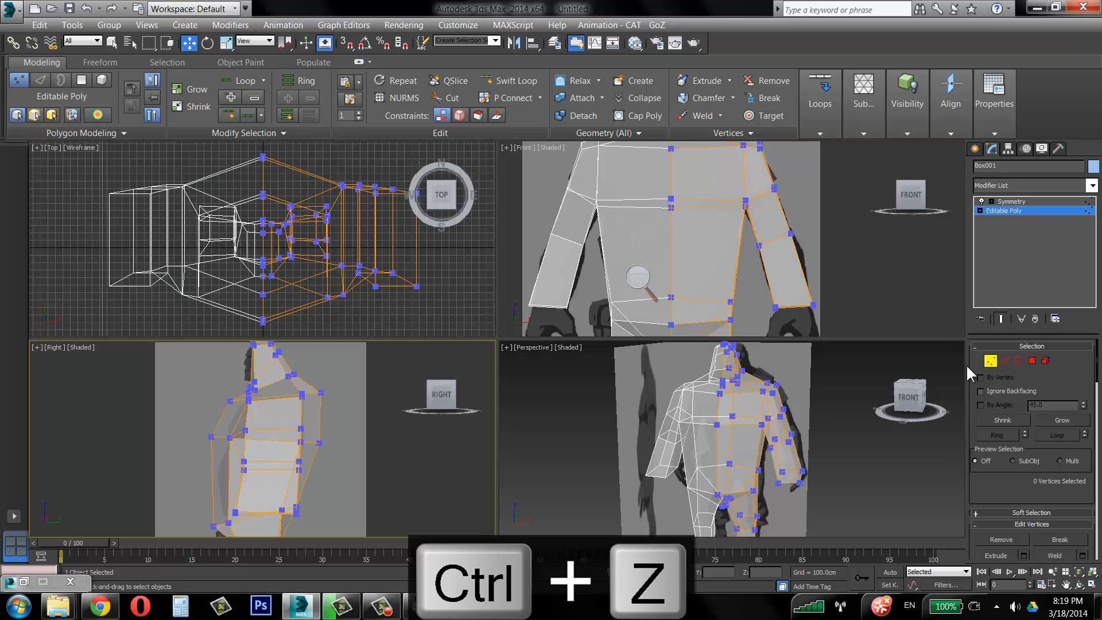
scroll(786, 442, "up", 6)
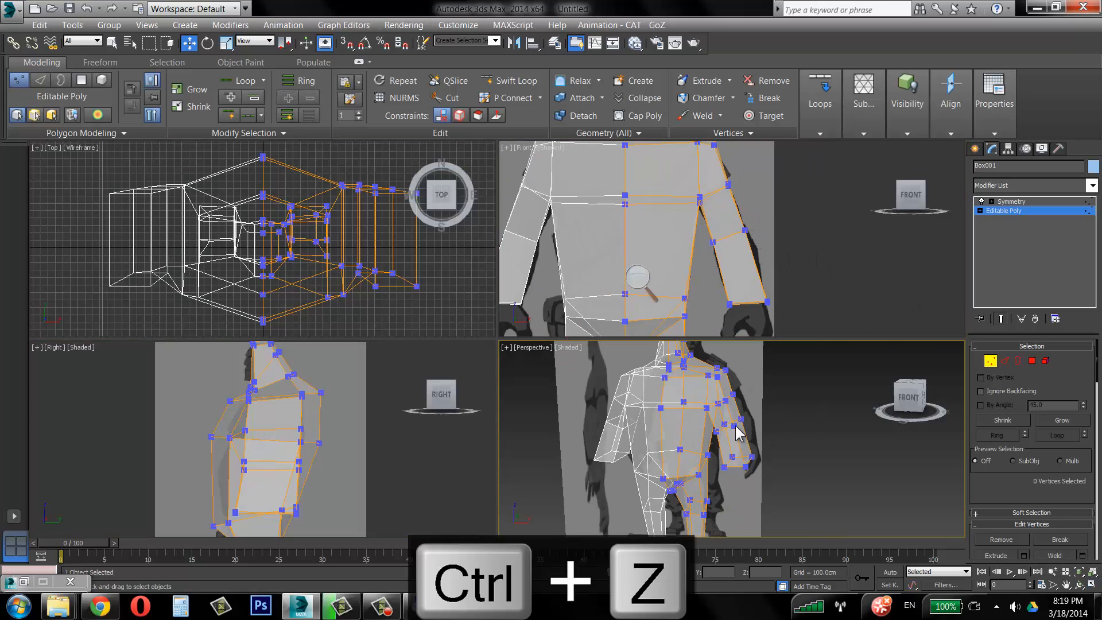
left_click_drag(714, 418, 775, 461)
scroll(775, 460, "down", 1)
key("alt+x")
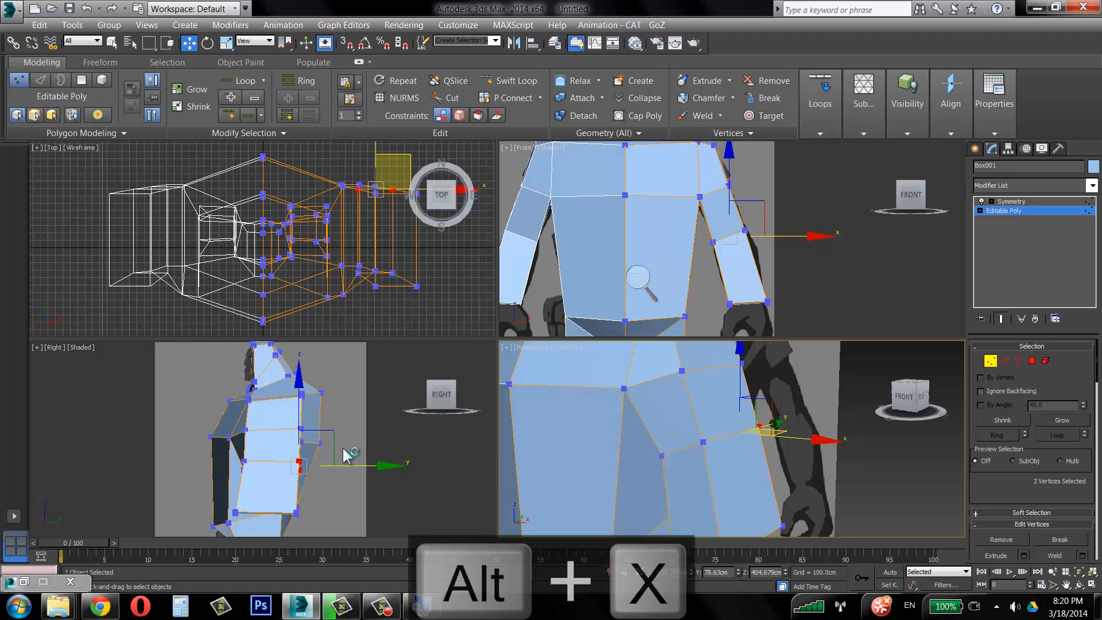
scroll(321, 434, "up", 5)
left_click_drag(319, 421, 300, 430)
scroll(786, 438, "down", 2)
middle_click_drag(786, 439, 790, 431, "alt")
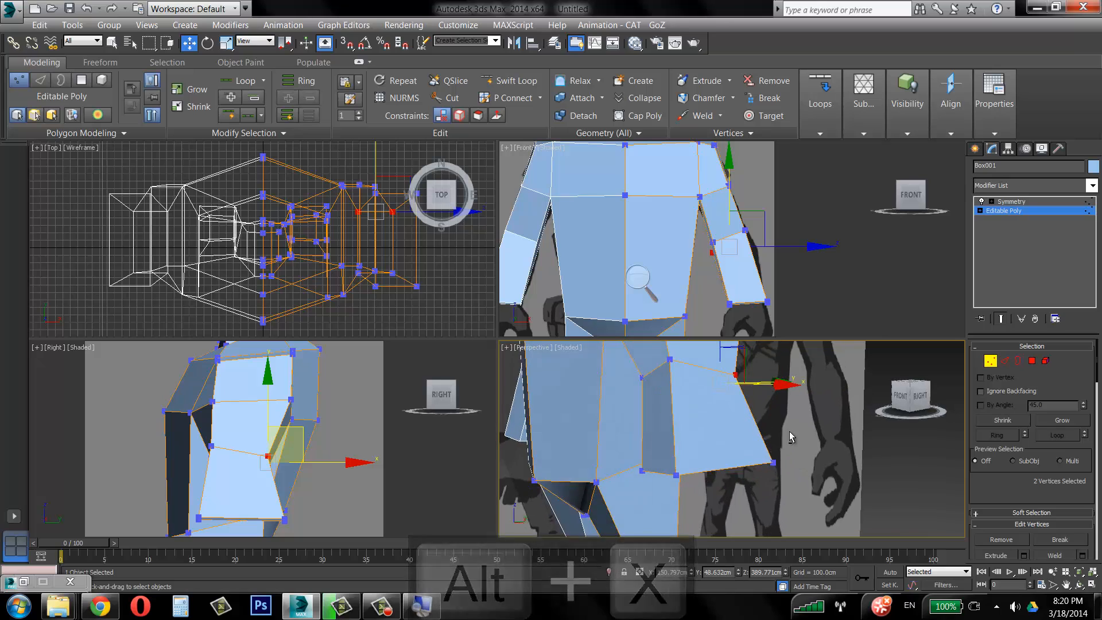
Make the mesh see-through, hide the Symmetry result and move the elbow's two front vertices rearward in the side view.
scroll(789, 432, "up", 3)
key("alt+x")
scroll(274, 488, "up", 4)
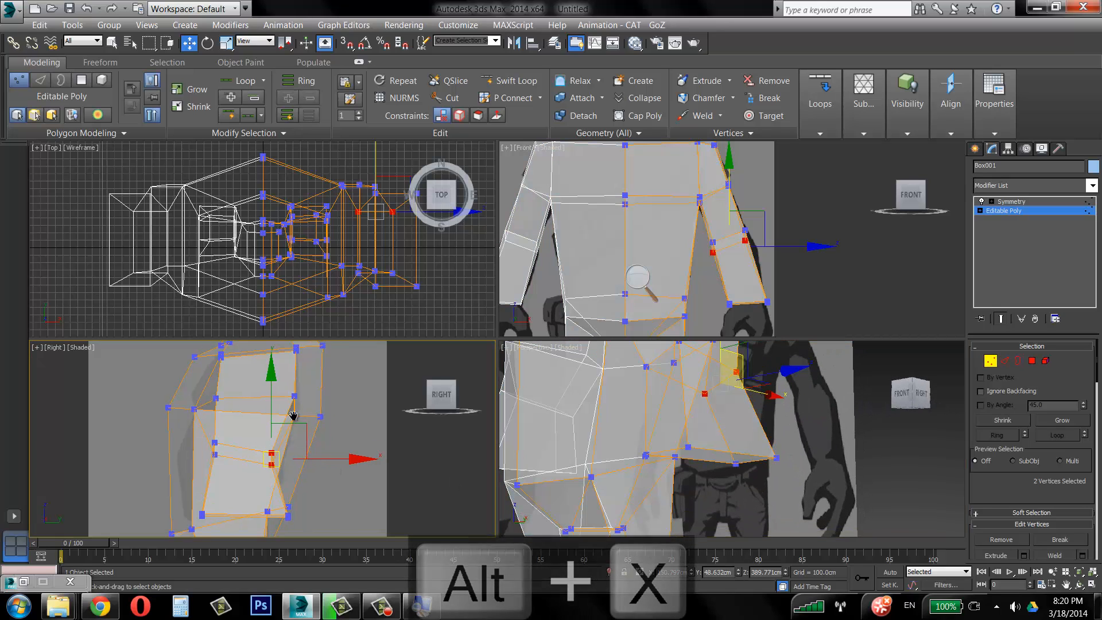
left_click(981, 201)
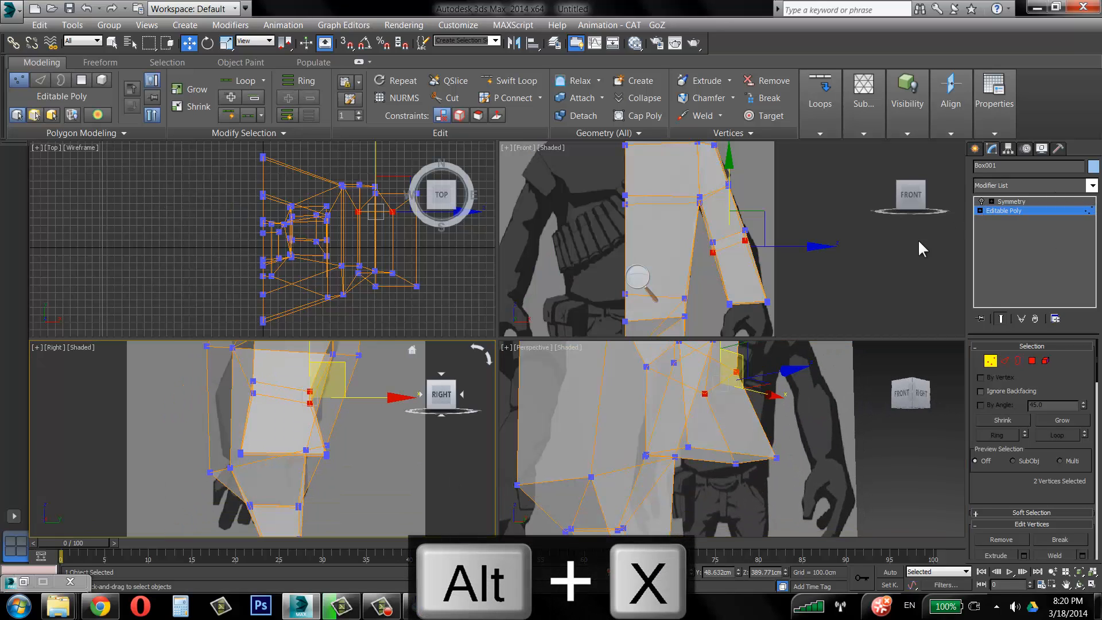
middle_click_drag(330, 455, 337, 424)
left_click(1091, 584)
middle_click_drag(466, 395, 494, 345)
left_click_drag(512, 307, 585, 250)
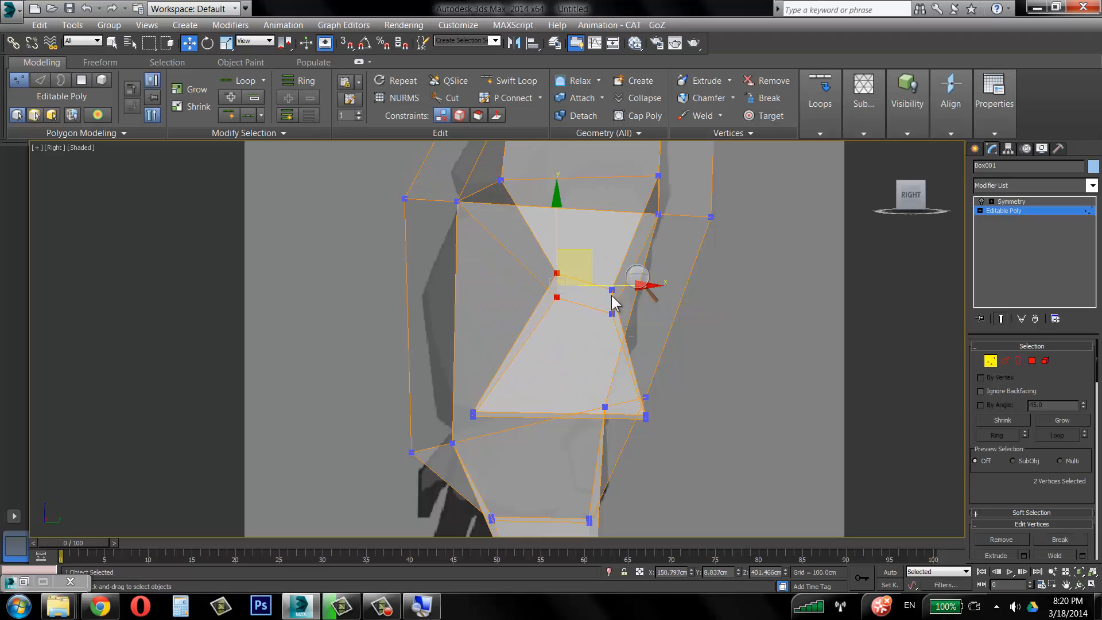
Move the elbow's two back vertices rearward and down in the side view to tilt the elbow.
left_click_drag(611, 295, 598, 277)
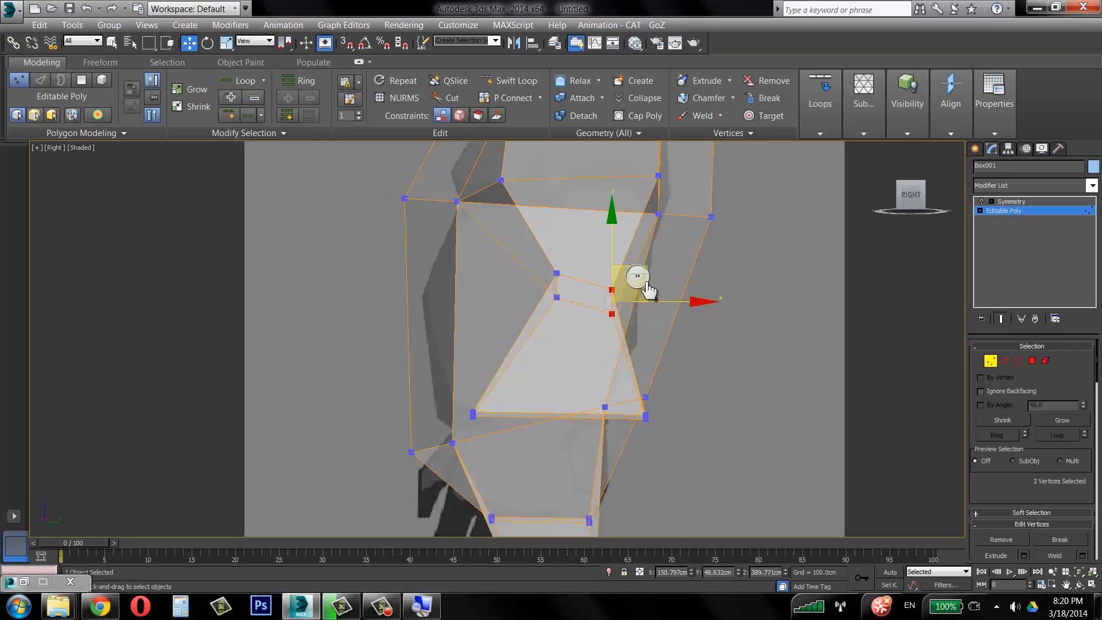
left_click(646, 282)
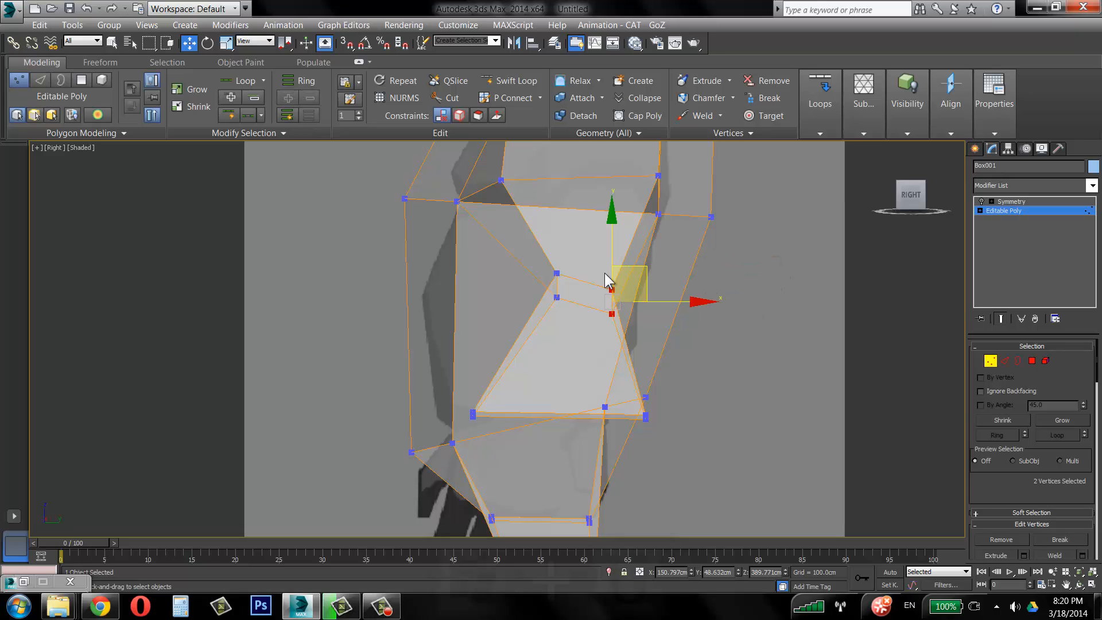
key("super+u")
left_click_drag(637, 271, 670, 294)
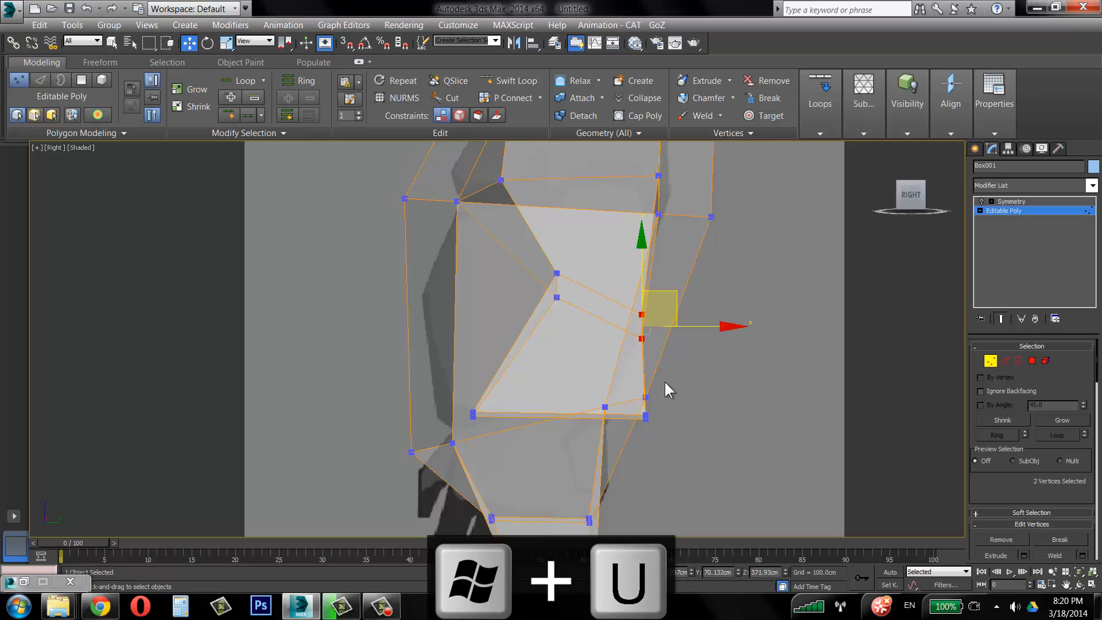
Move the wrist's back vertices forward and down and its front vertices slightly rearward and up so the wrist slopes.
left_click_drag(646, 422, 677, 382)
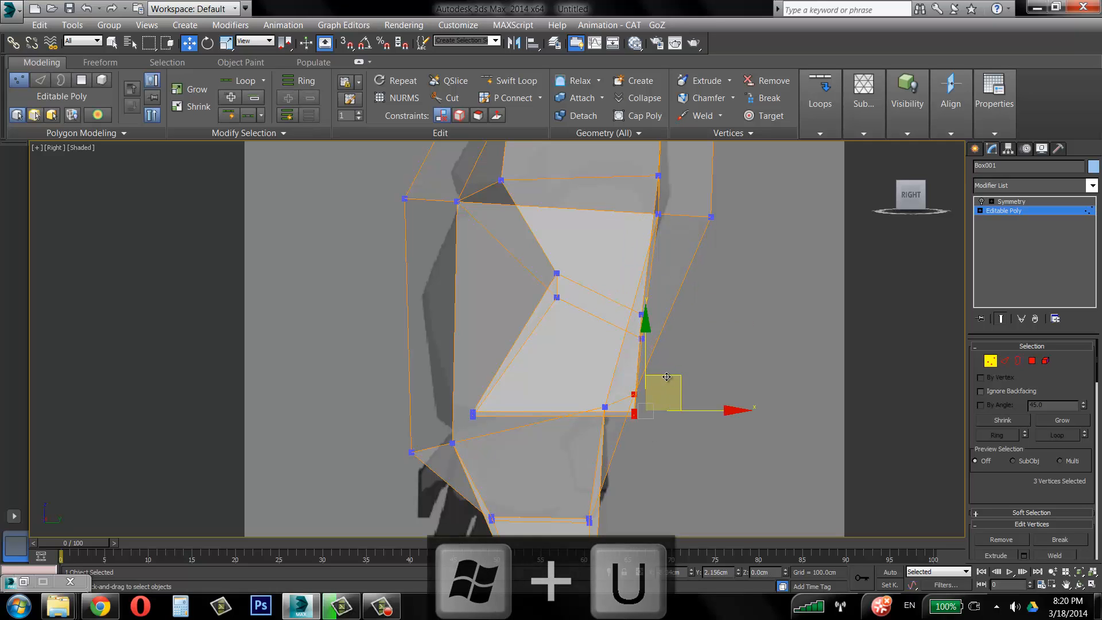
key("ctrl+z")
left_click_drag(646, 415, 605, 423)
left_click(472, 412)
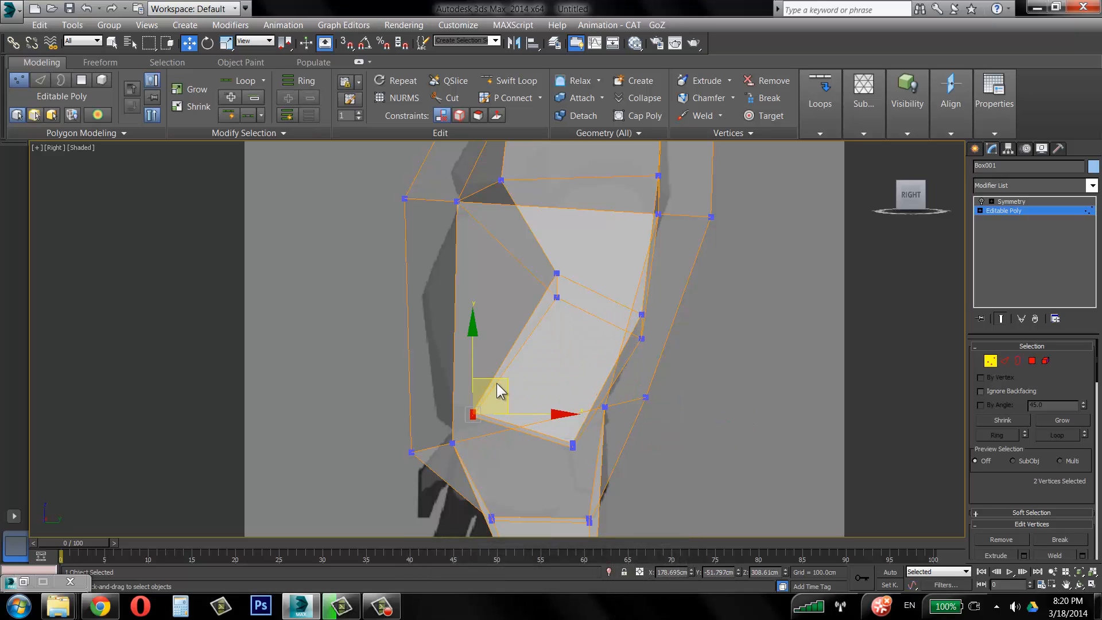
left_click_drag(499, 383, 506, 381)
Move the two front centreline vertices of the chest rearward in the side view to follow the reference profile.
key("i")
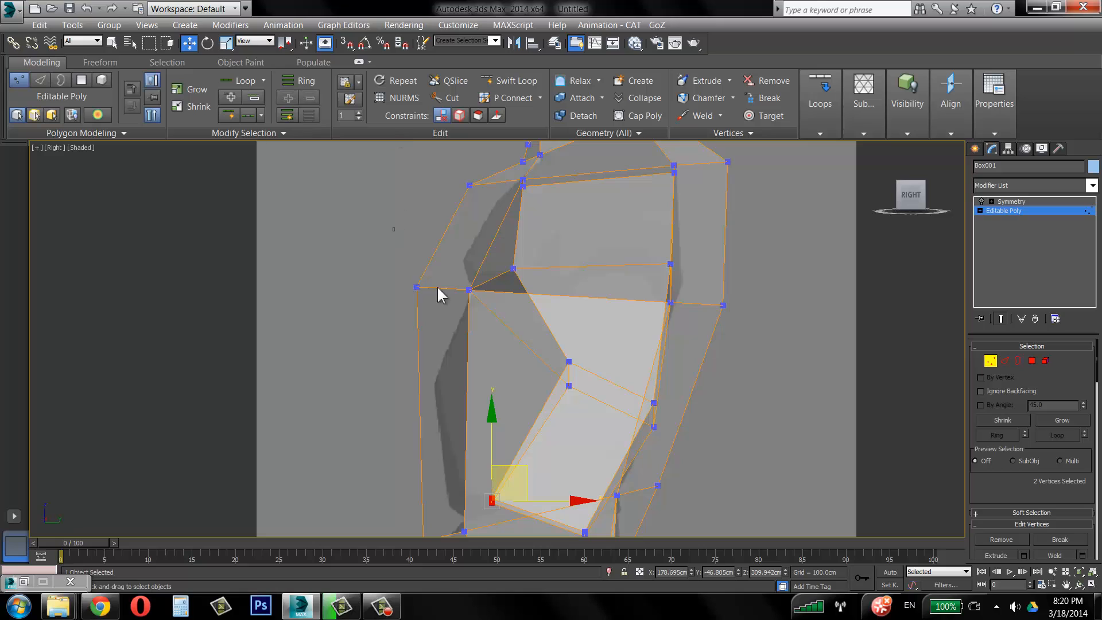
left_click(417, 287)
key("i")
left_click_drag(474, 342, 513, 335)
left_click(497, 275)
left_click_drag(519, 240, 553, 245)
left_click(483, 369)
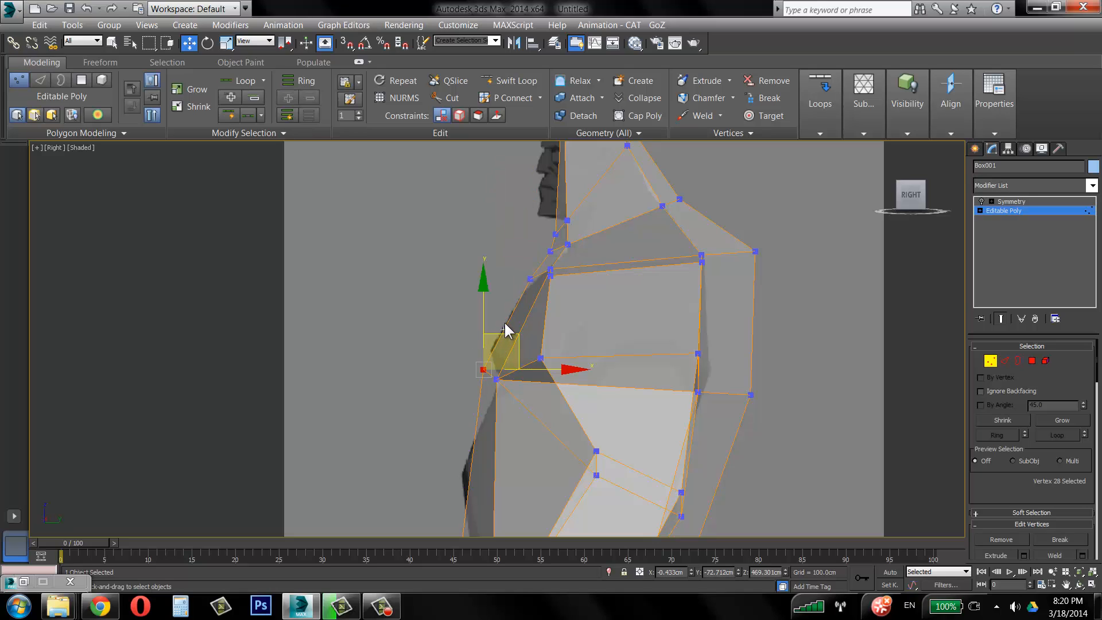
left_click(506, 312)
left_click(485, 369)
left_click_drag(505, 339, 513, 311)
Nudge the back shoulder vertices forward and pull the two back centreline vertices of the upper torso forward to the reference.
left_click_drag(697, 281, 690, 282)
left_click_drag(789, 258, 786, 259)
left_click(795, 291)
left_click_drag(797, 218, 743, 271)
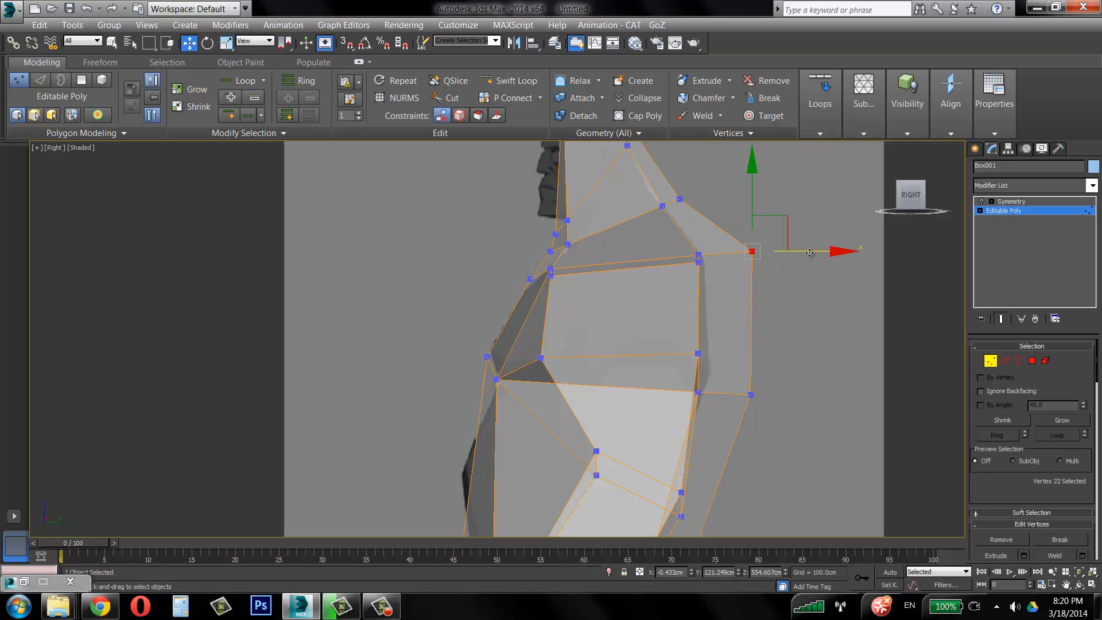
left_click_drag(810, 253, 763, 256)
left_click(751, 395)
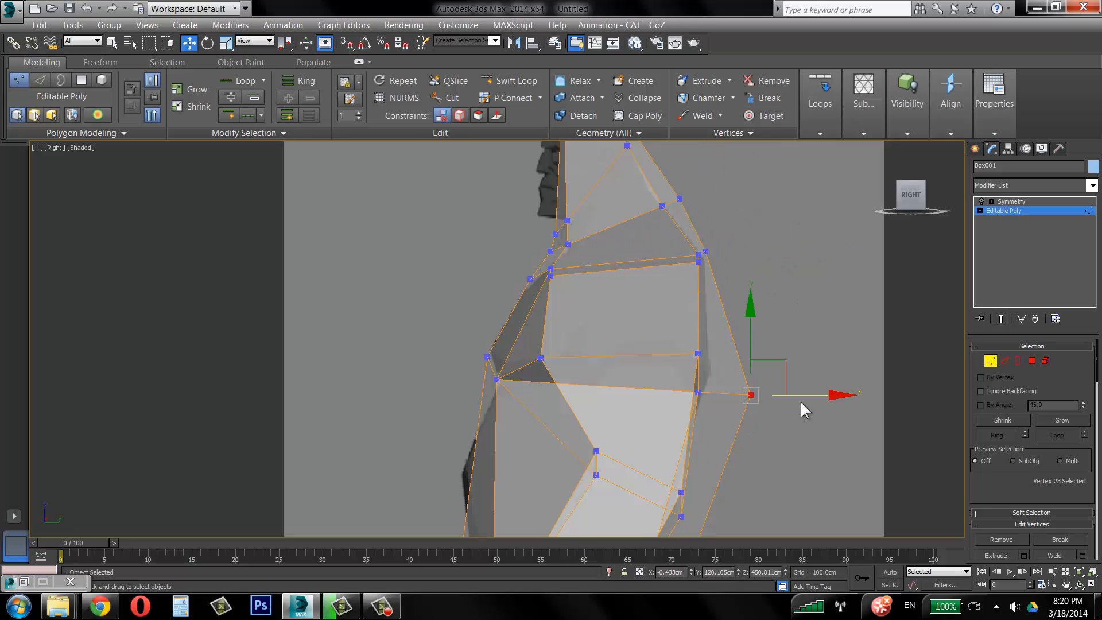
left_click_drag(794, 389, 753, 390)
Move the back centreline vertices of the neck and head forward in the side view to flatten the bulge.
middle_click_drag(700, 179, 700, 281)
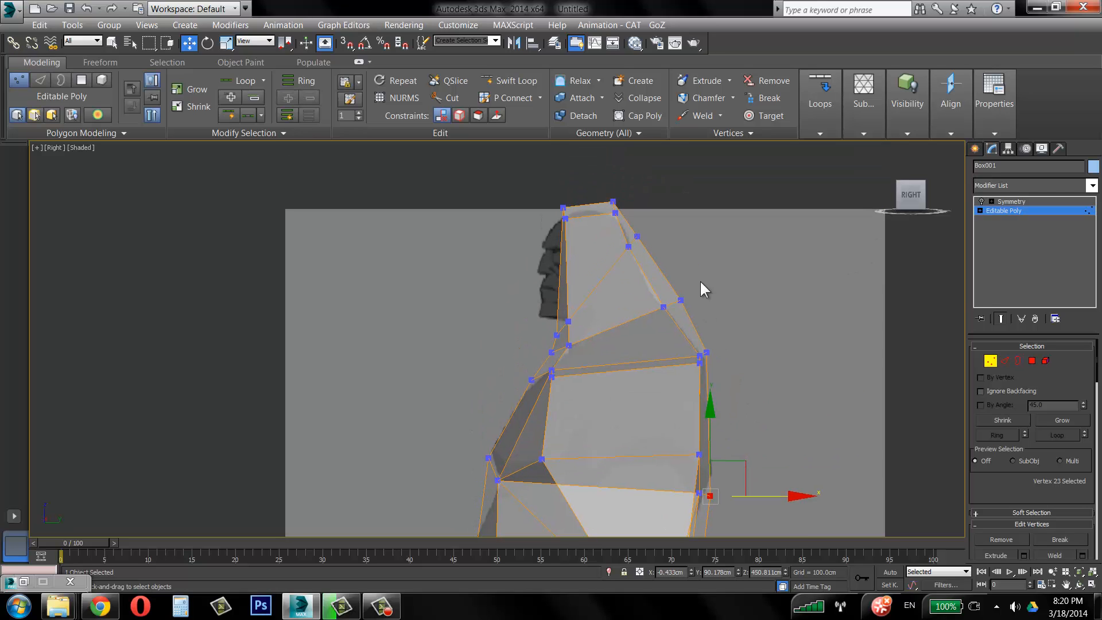
left_click_drag(673, 314, 670, 315)
left_click_drag(697, 270, 676, 272)
left_click_drag(632, 240, 653, 218)
Move the waist's front centreline vertex rearward and its back centreline vertex forward to match the side reference.
middle_click_drag(585, 276, 541, 281)
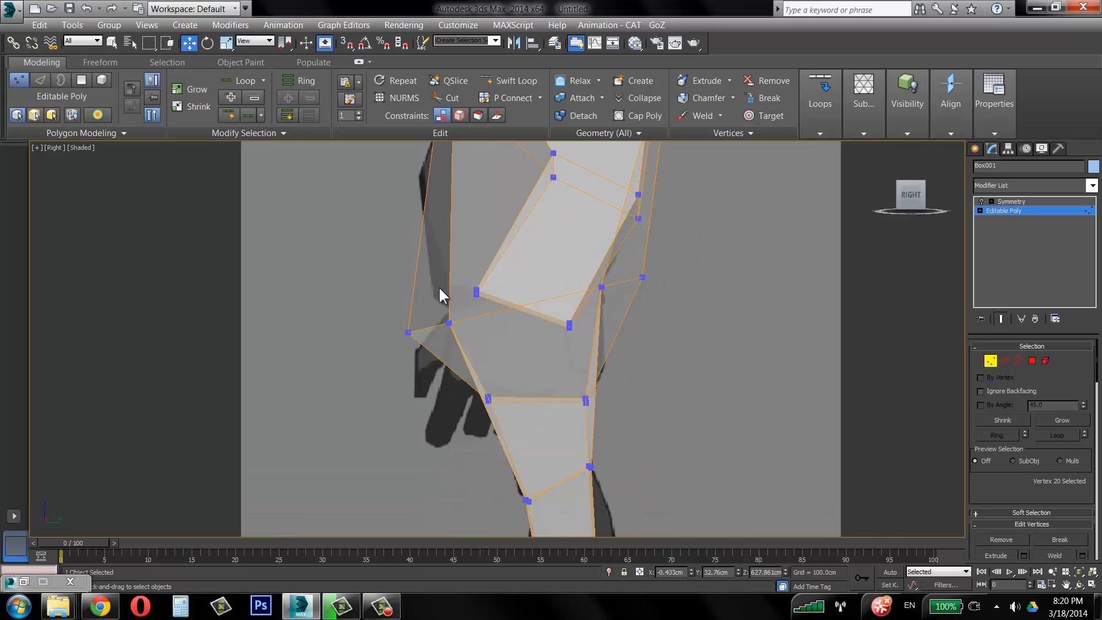
left_click_drag(433, 346, 457, 316)
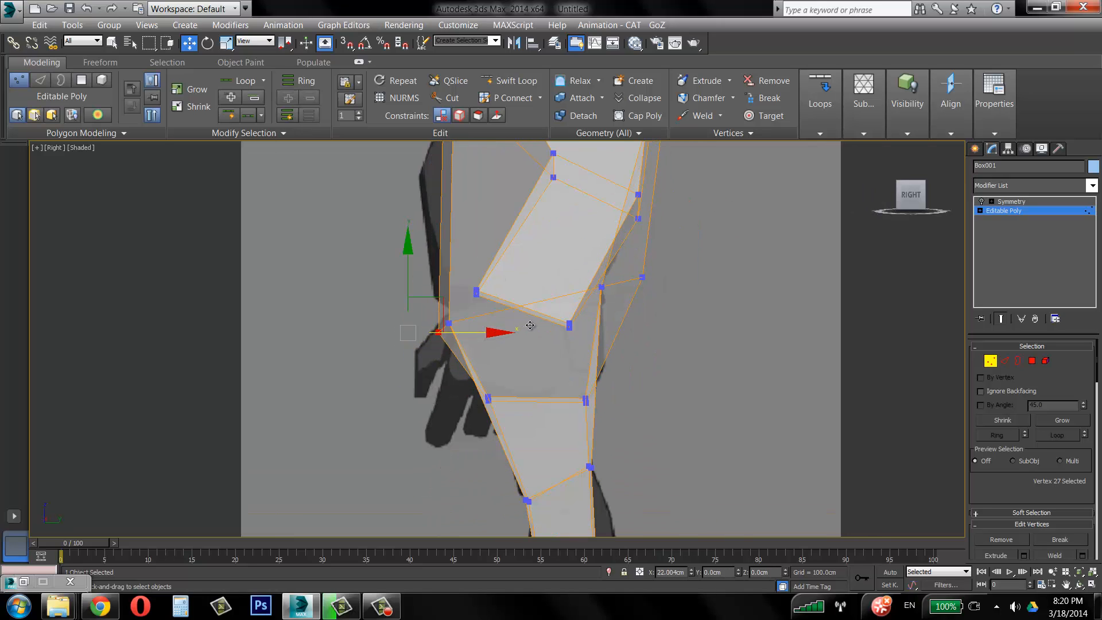
left_click_drag(631, 281, 649, 272)
left_click_drag(728, 275, 694, 282)
scroll(719, 423, "down", 4)
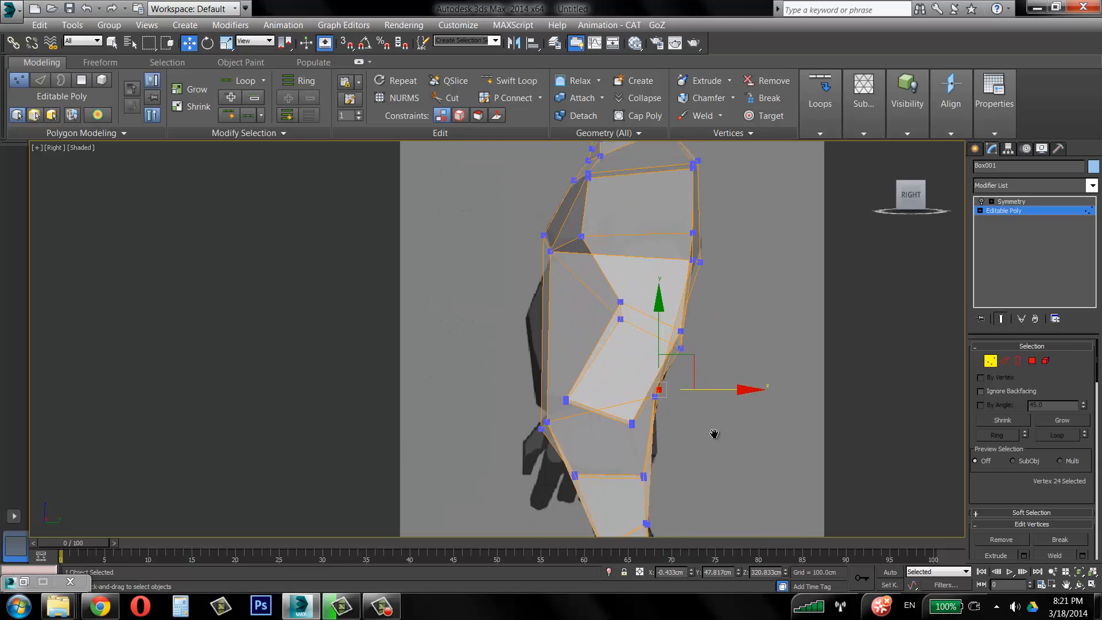
Move the front vertices of the torso side, underarm and shoulder rearward in the side view.
left_click(550, 274)
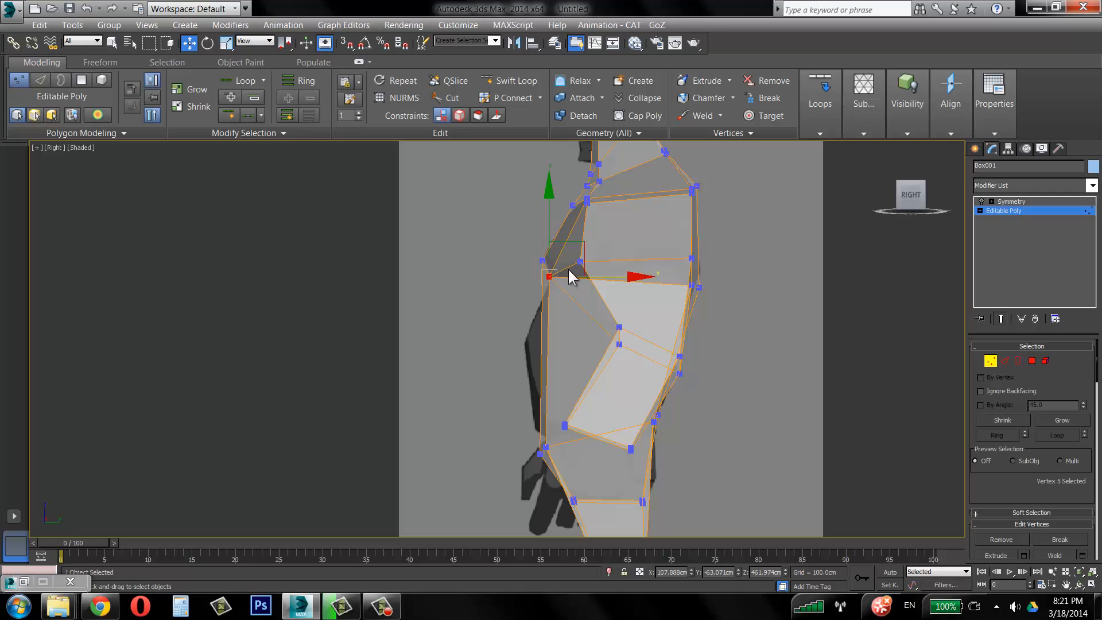
mouse_move(605, 278)
left_mouse_down()
mouse_move(635, 277)
mouse_move(598, 273)
left_mouse_up()
left_click(625, 242)
left_click_drag(608, 232, 630, 239)
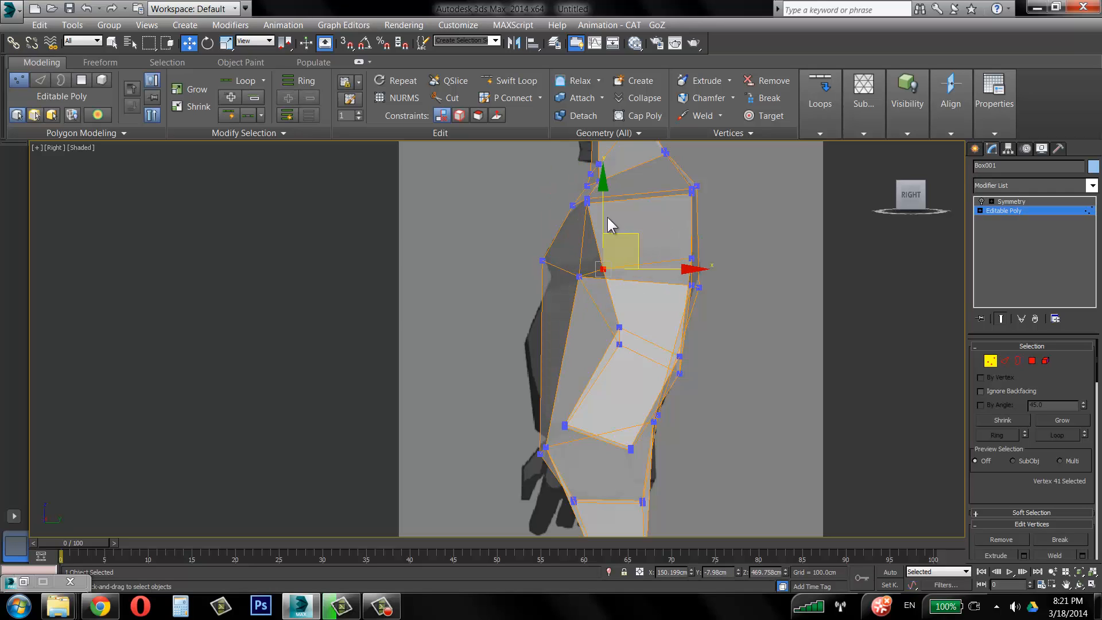
left_click_drag(583, 195, 609, 220)
Lower the back underarm vertex slightly in the side view and clear the selection.
left_click(702, 277)
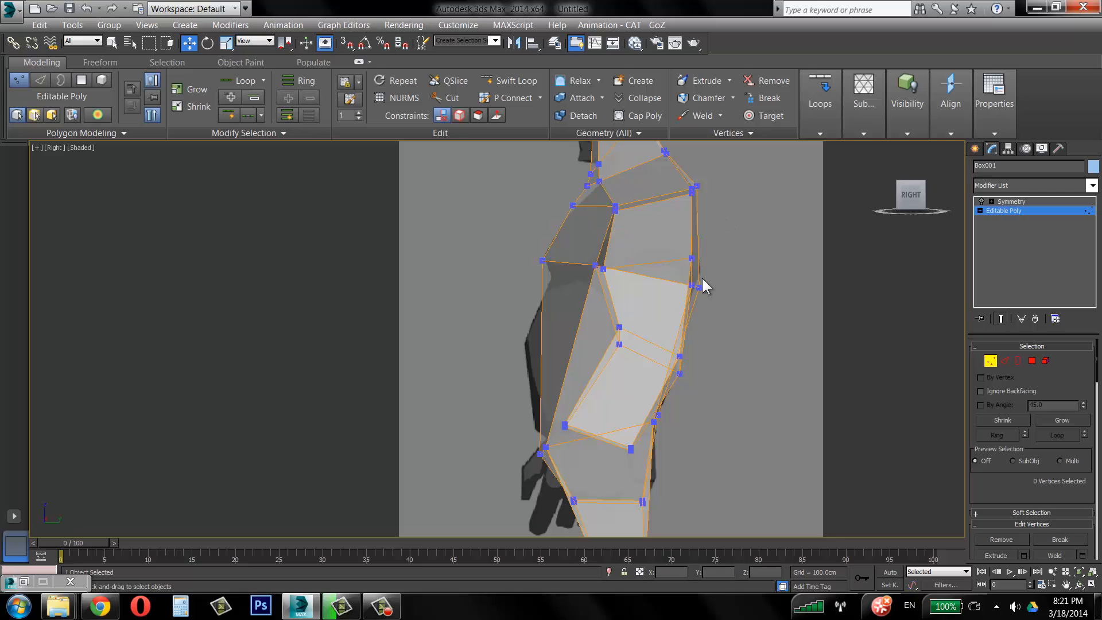
left_click(690, 259)
mouse_move(721, 225)
left_mouse_down()
mouse_move(701, 231)
mouse_move(720, 239)
left_mouse_up()
left_click(726, 175)
left_click(794, 232)
Show the Symmetry result again and make the mesh opaque to check the reshaped arms and torso in perspective.
left_click(1092, 584)
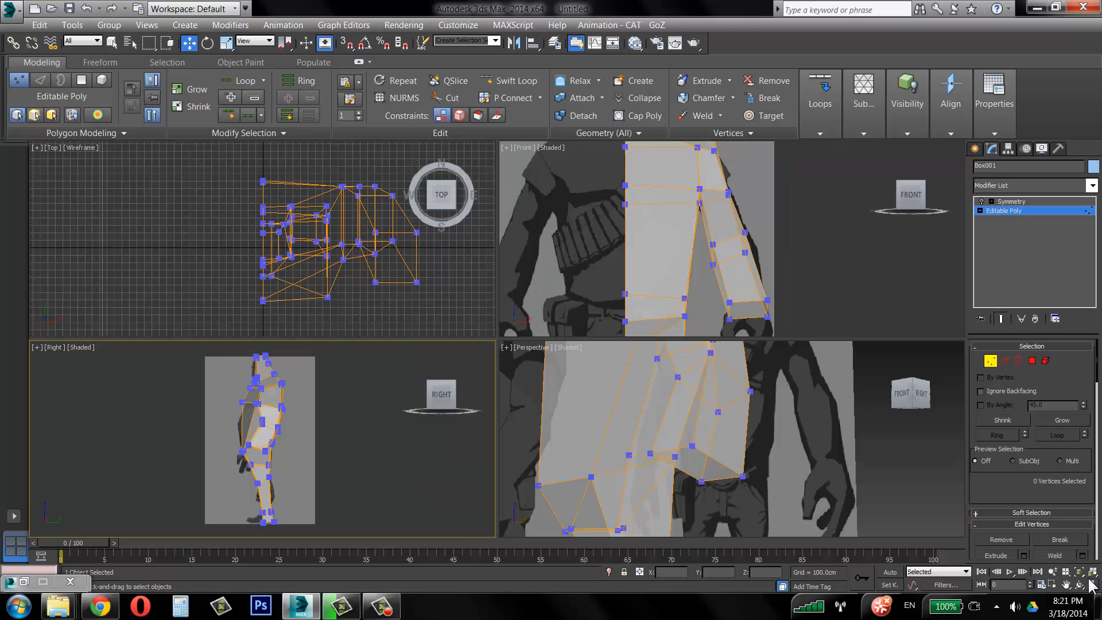
scroll(818, 435, "down", 3)
key("super")
left_click(1092, 585)
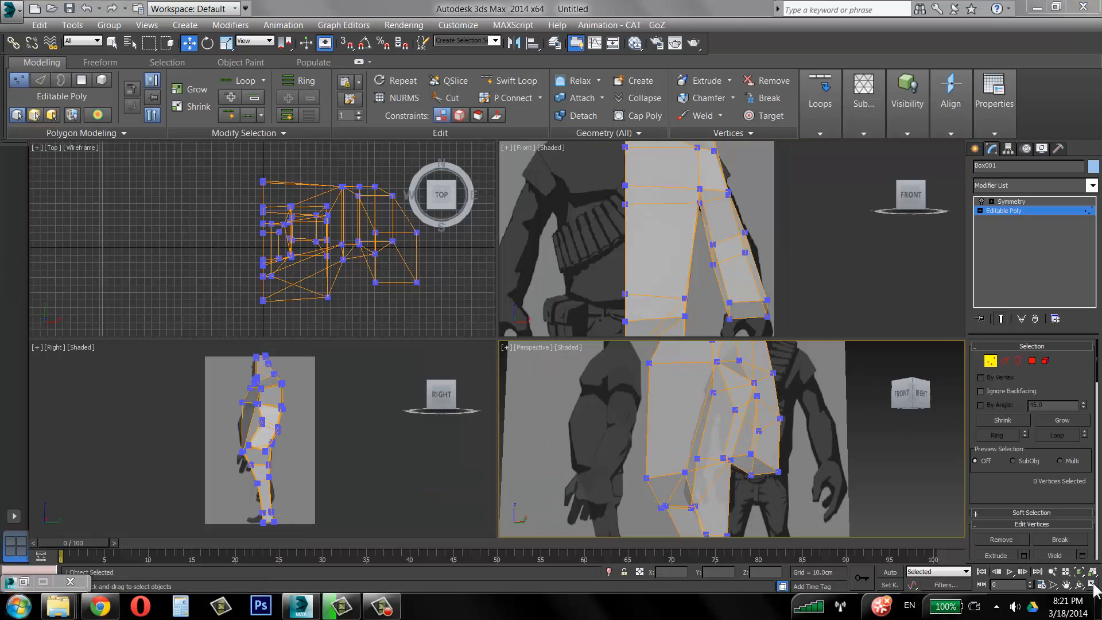
middle_click_drag(735, 393, 1057, 220, "alt")
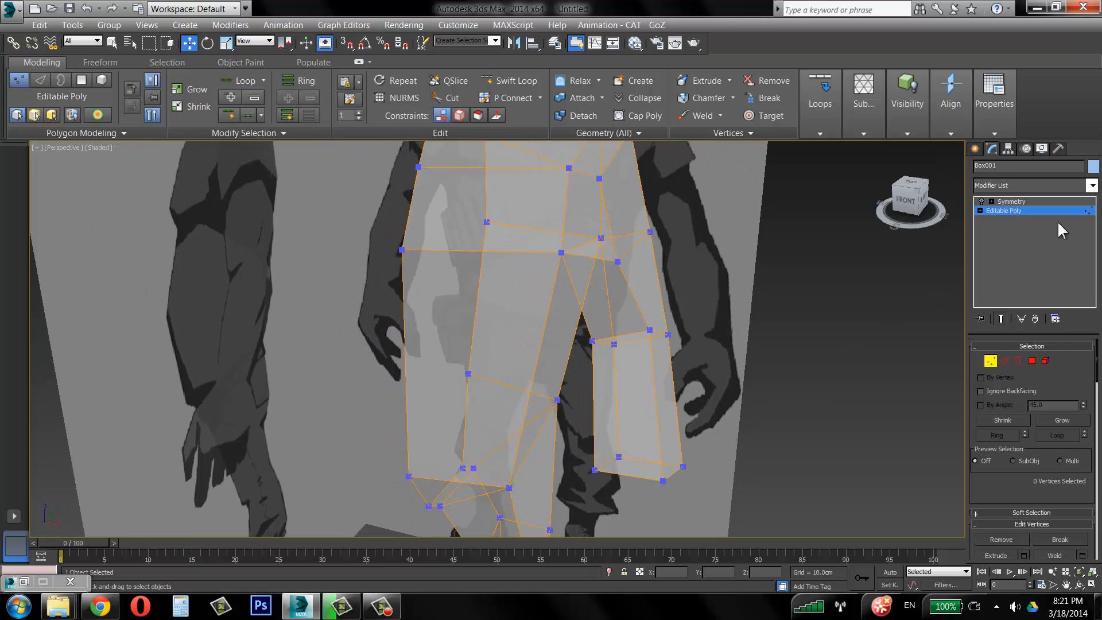
left_click(983, 201)
middle_click_drag(664, 348, 659, 342, "alt")
key("alt+s")
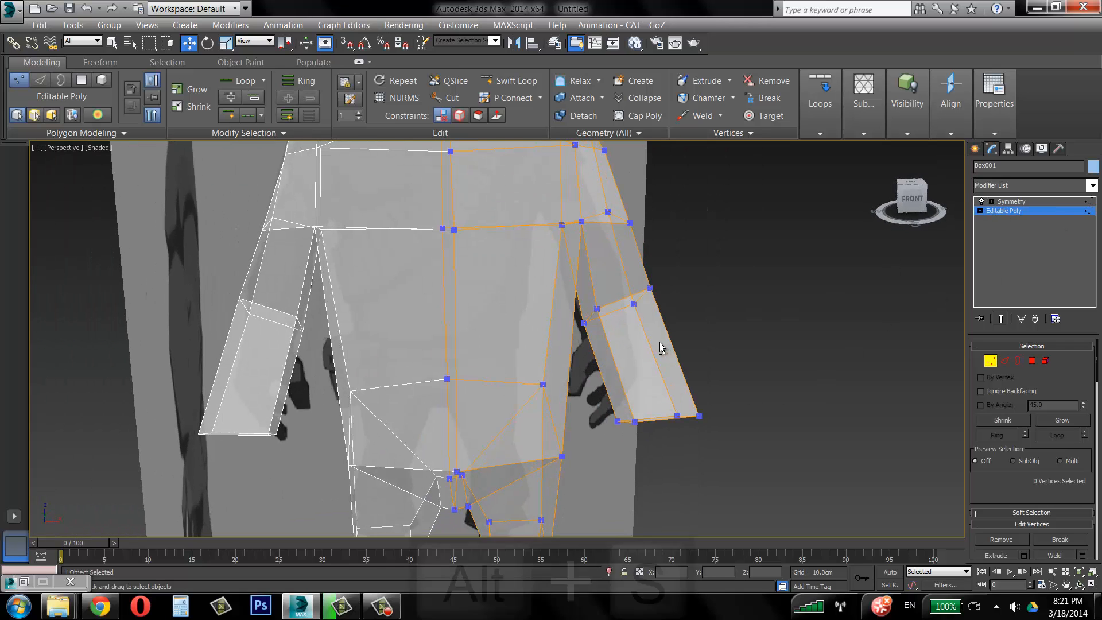
key("alt+x")
scroll(584, 344, "down", 3)
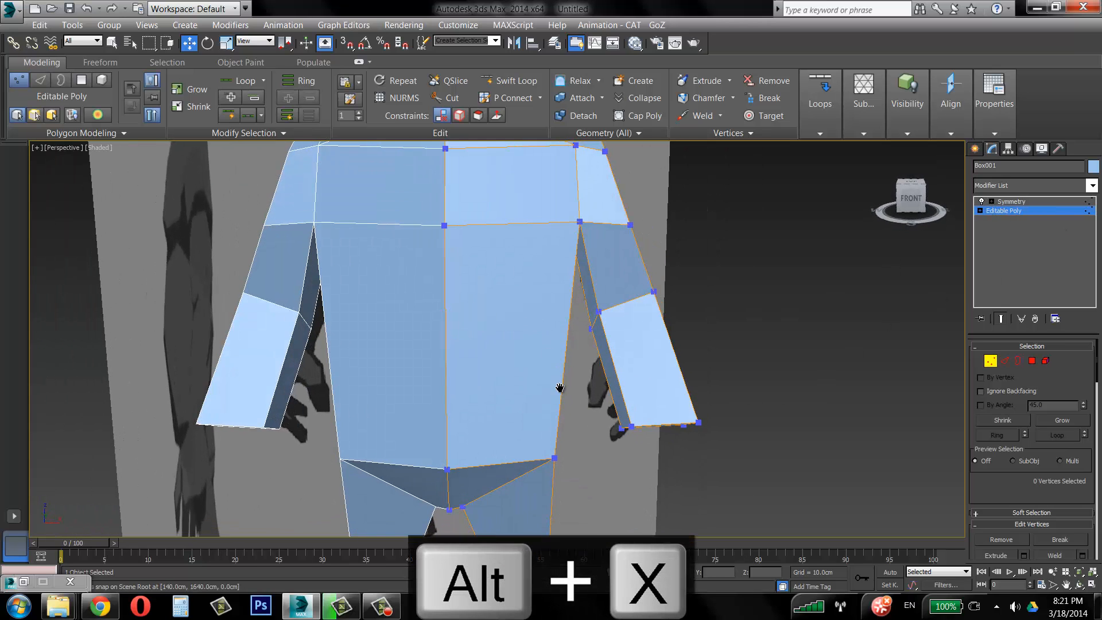
middle_click_drag(545, 398, 543, 370, "alt")
scroll(543, 369, "down", 3)
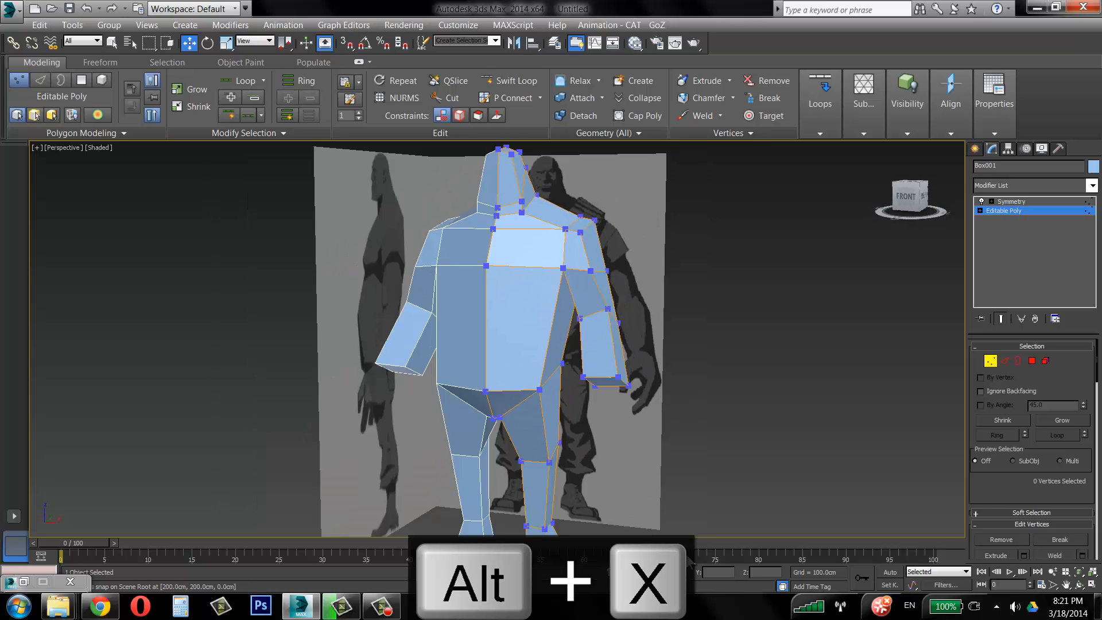
Isolate the character, leave vertex editing and examine the whole body and legs in perspective.
key("alt+q")
middle_click_drag(589, 384, 623, 326, "alt")
scroll(652, 407, "down", 3)
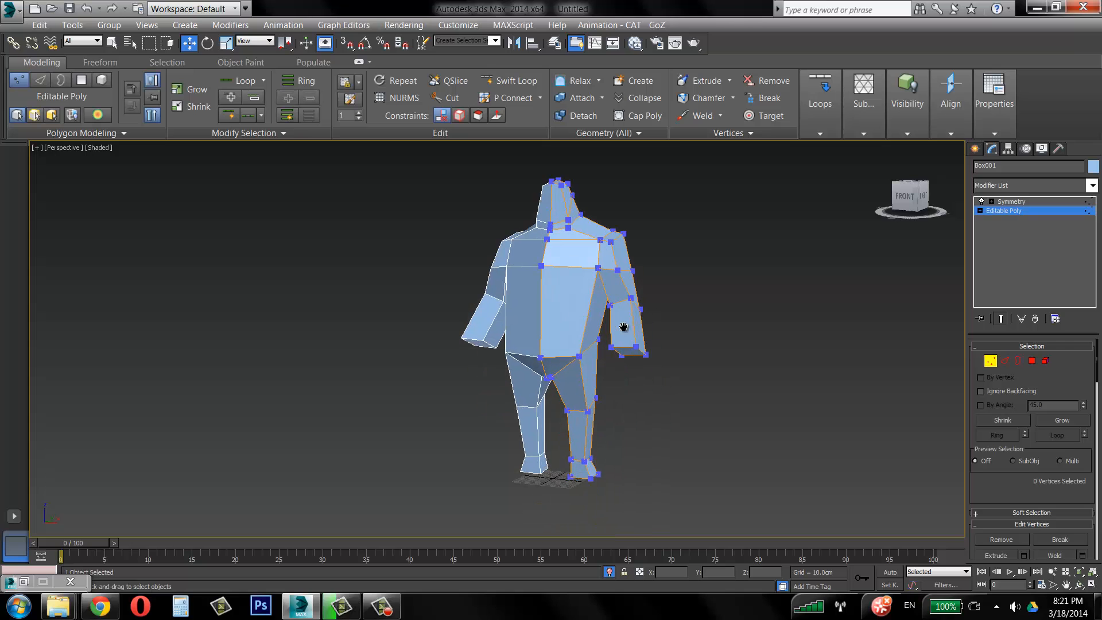
left_click(988, 362)
mouse_move(709, 339)
middle_mouse_down("alt")
mouse_move(905, 345)
mouse_move(669, 342)
mouse_move(696, 345)
middle_mouse_up("alt")
key("4")
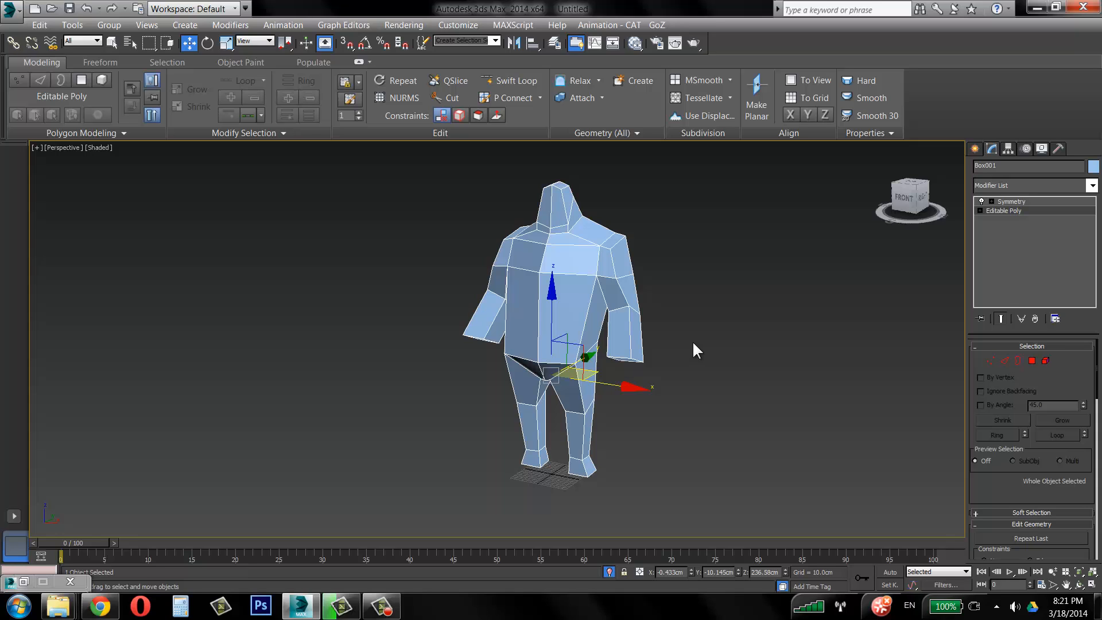
middle_click_drag(692, 340, 683, 257, "alt")
scroll(675, 297, "up", 3)
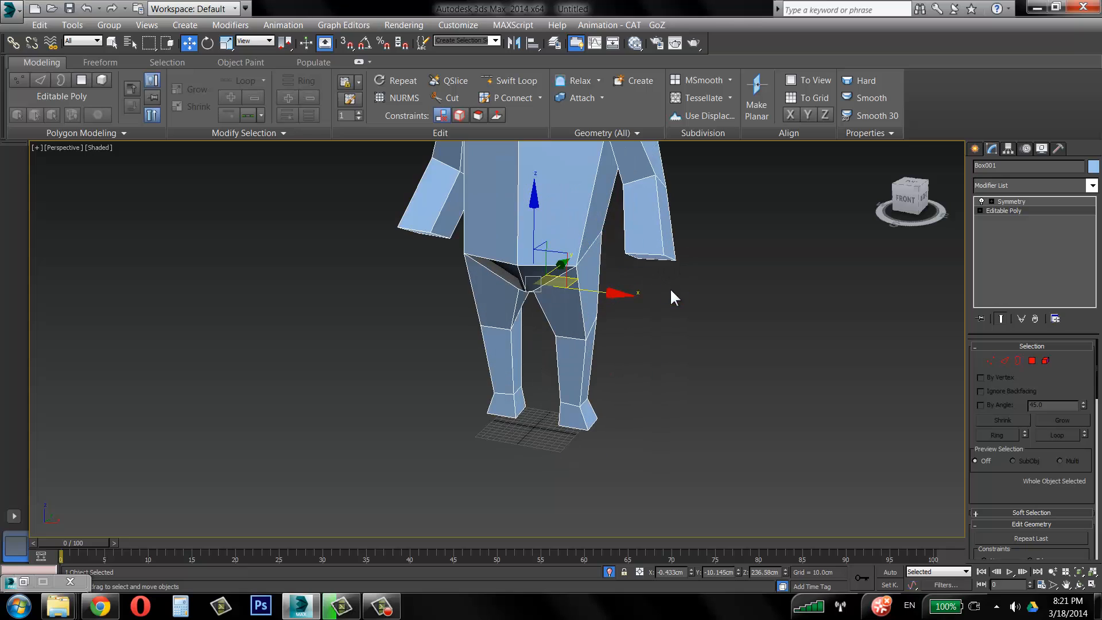
Select the front polygon of the foot, end isolation to bring back the reference images and frame the foot in the side view.
left_click(1031, 360)
left_click(568, 417)
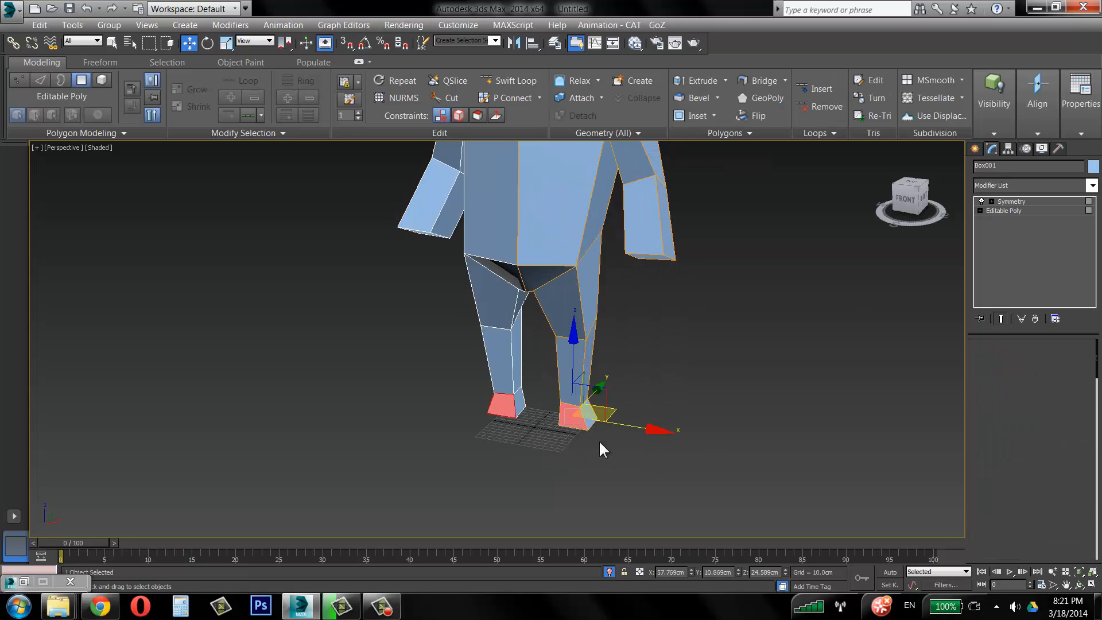
left_click(1088, 584)
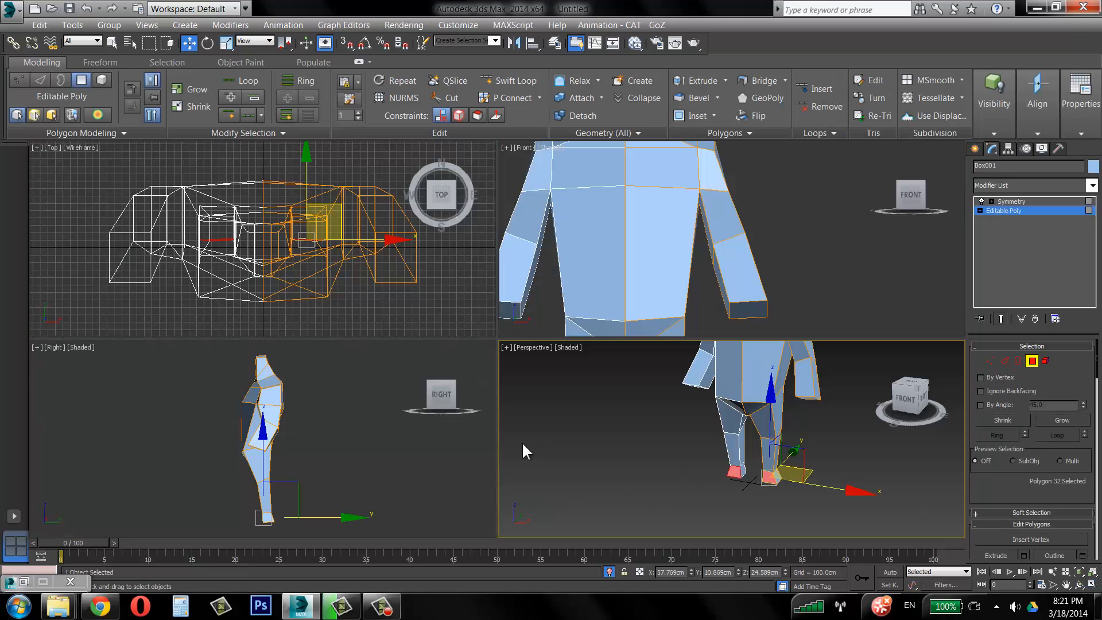
left_click(608, 569)
scroll(345, 419, "up", 4)
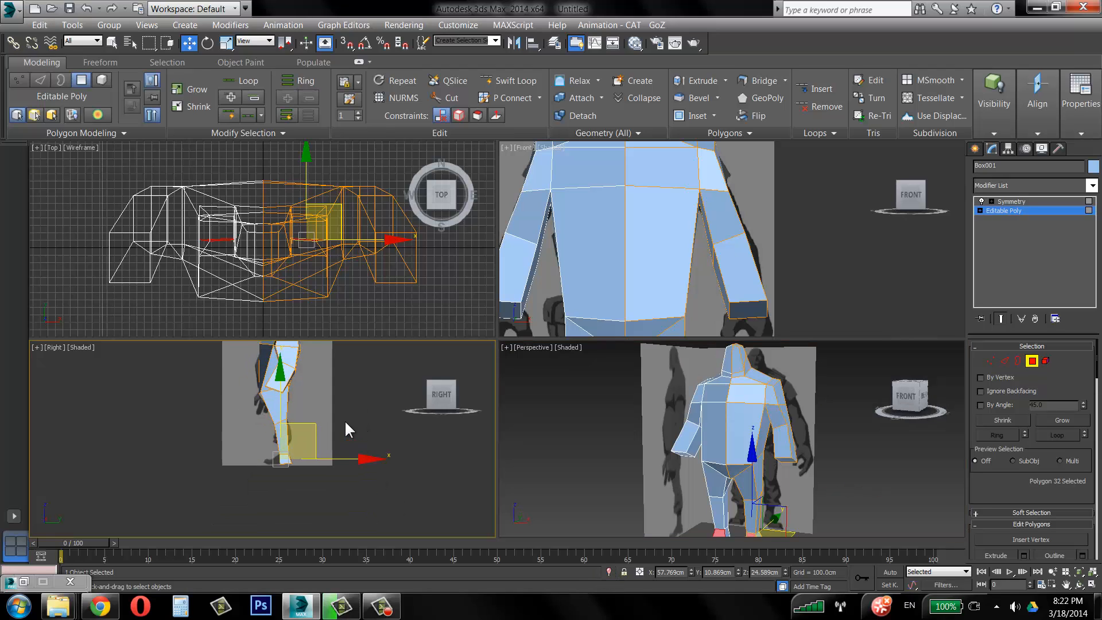
left_click(1088, 584)
scroll(484, 428, "up", 4)
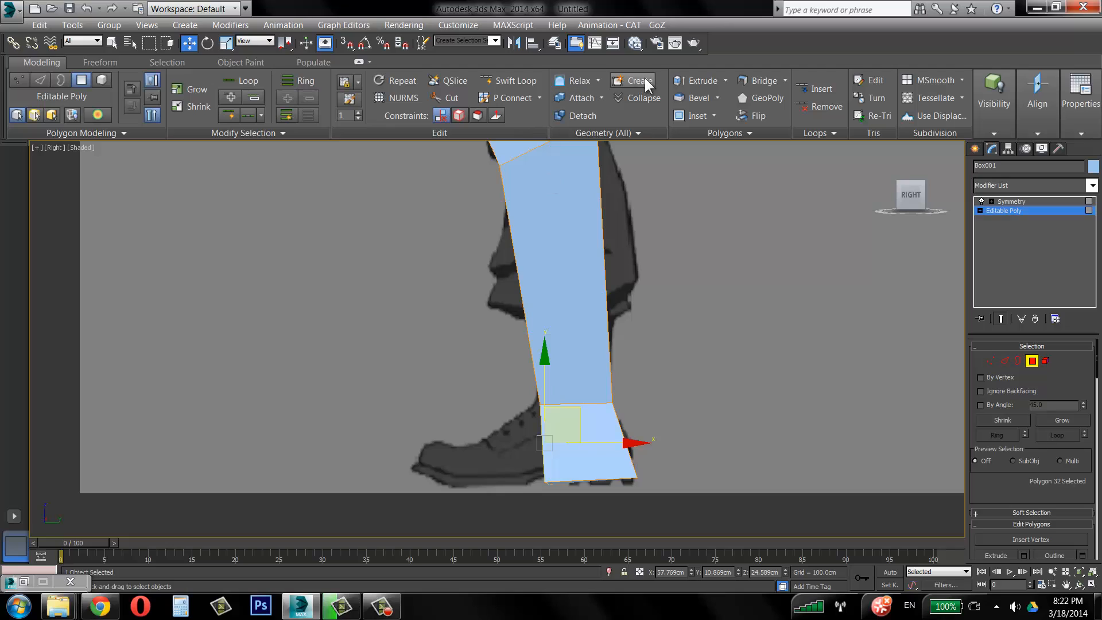
Extrude the foot's front polygon forward in two successive segments of 33.394 cm each.
left_click(726, 81)
left_click(721, 94)
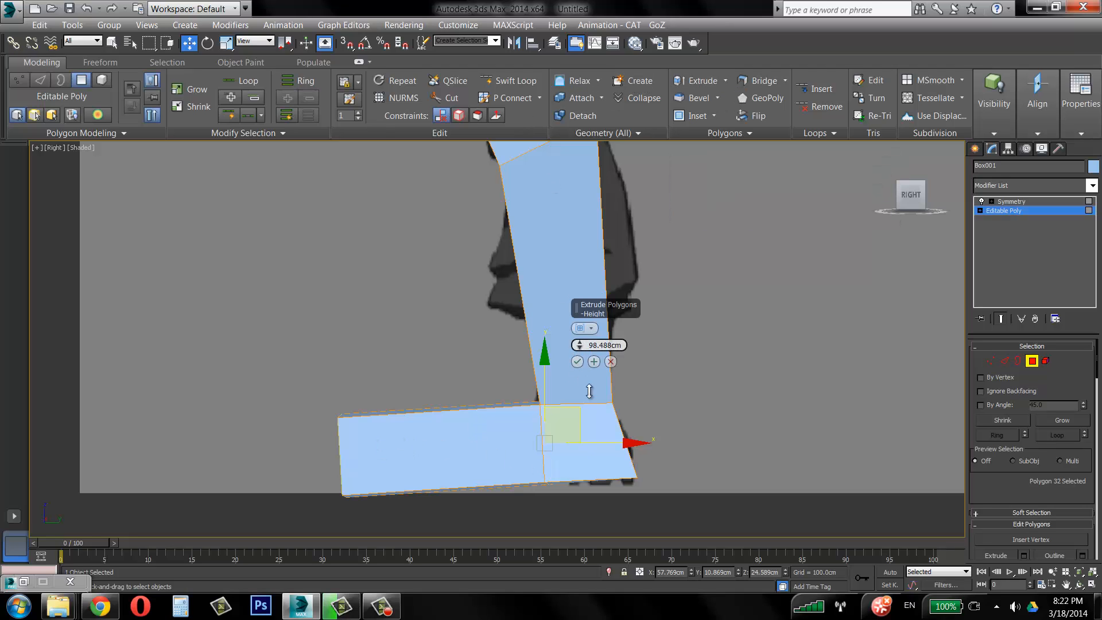
left_click_drag(589, 391, 584, 488)
left_click(594, 362)
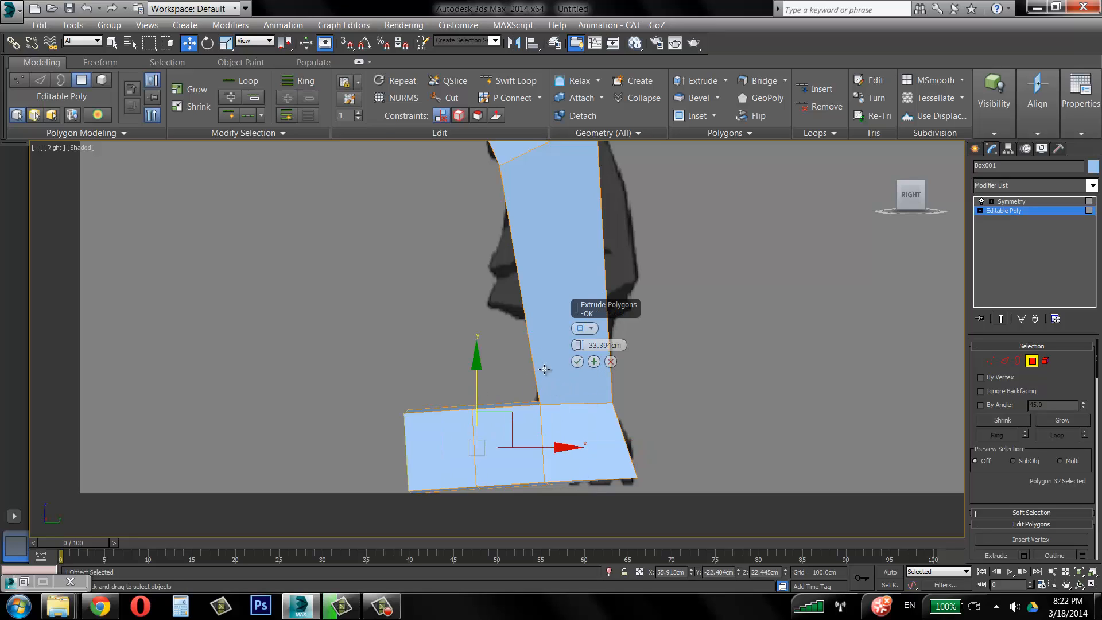
left_click(577, 361)
Make the mesh see-through and lower the upper instep and toe vertices to follow the boot's top outline in the side view.
left_click(991, 361)
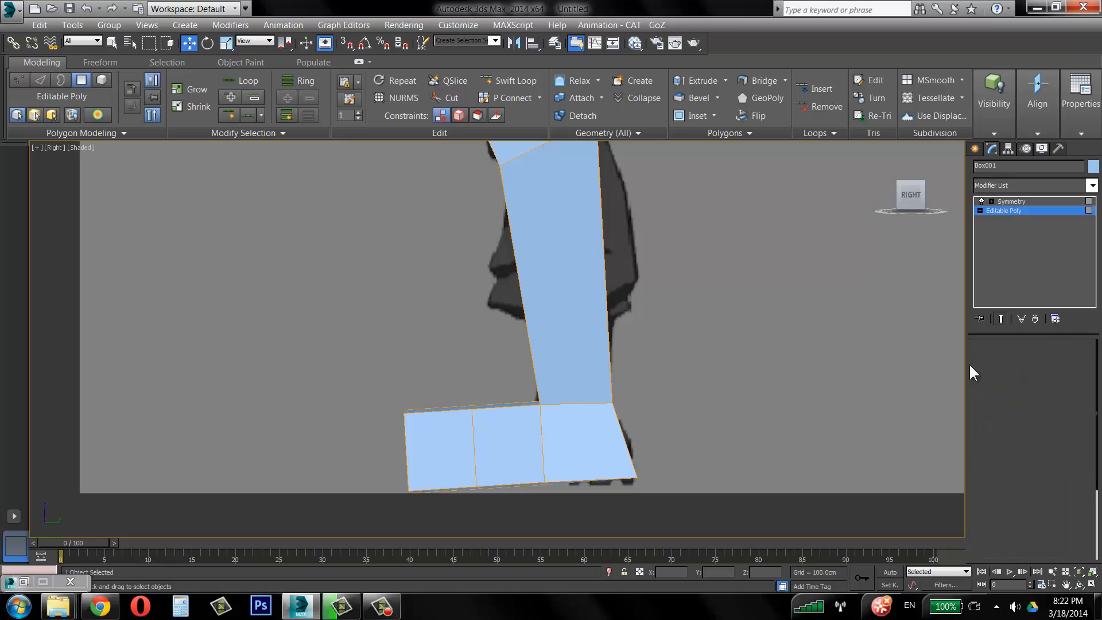
key("alt+x")
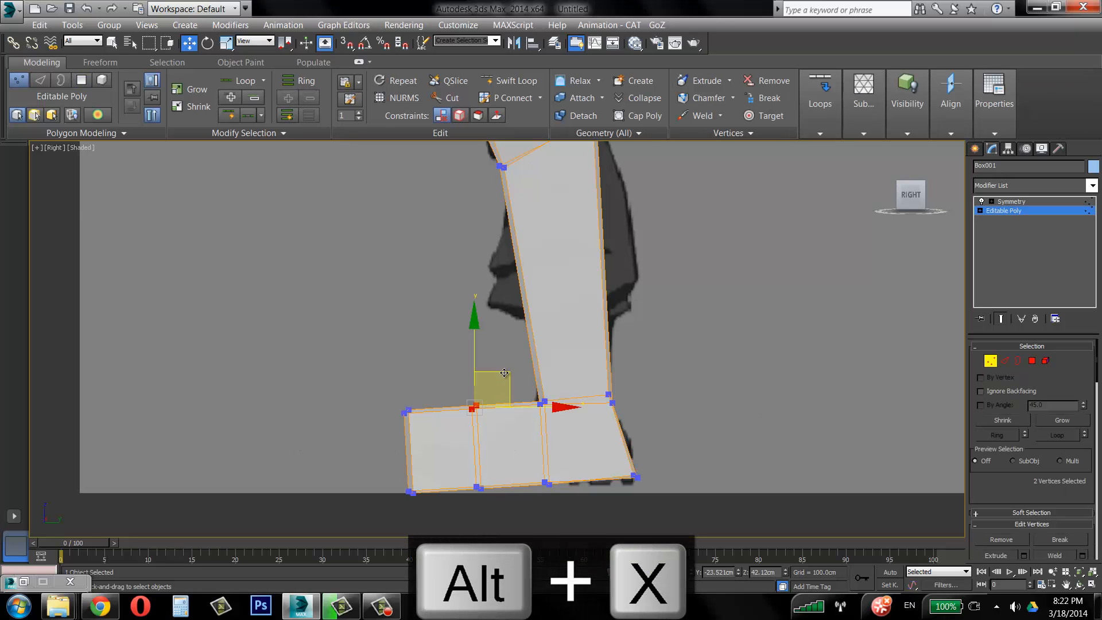
left_click_drag(504, 373, 510, 400)
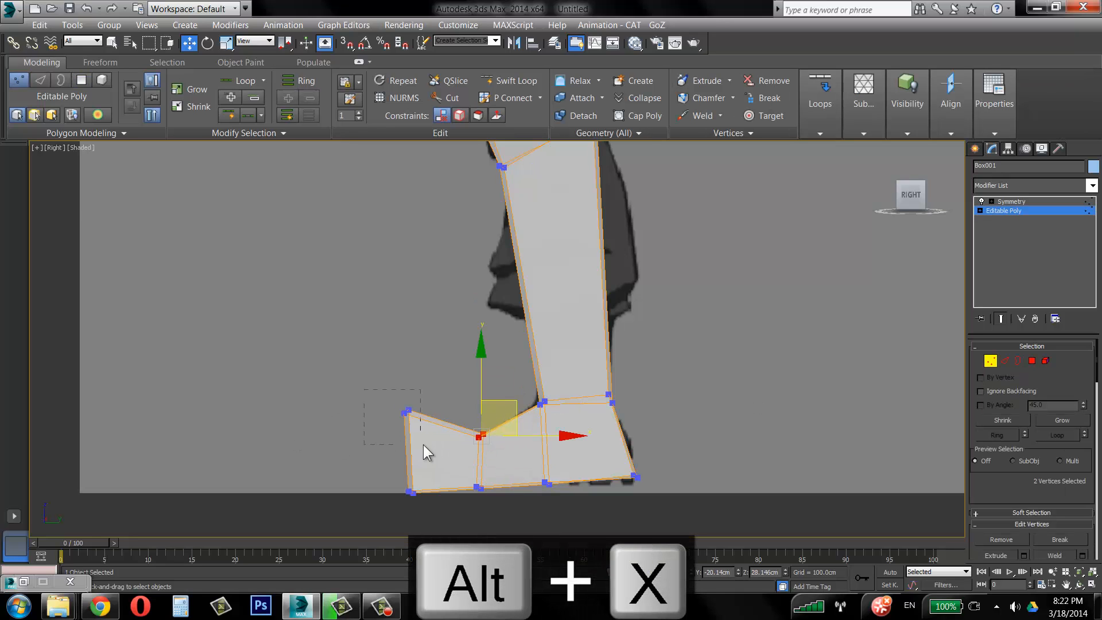
left_click_drag(424, 446, 425, 447)
left_click_drag(434, 379, 454, 404)
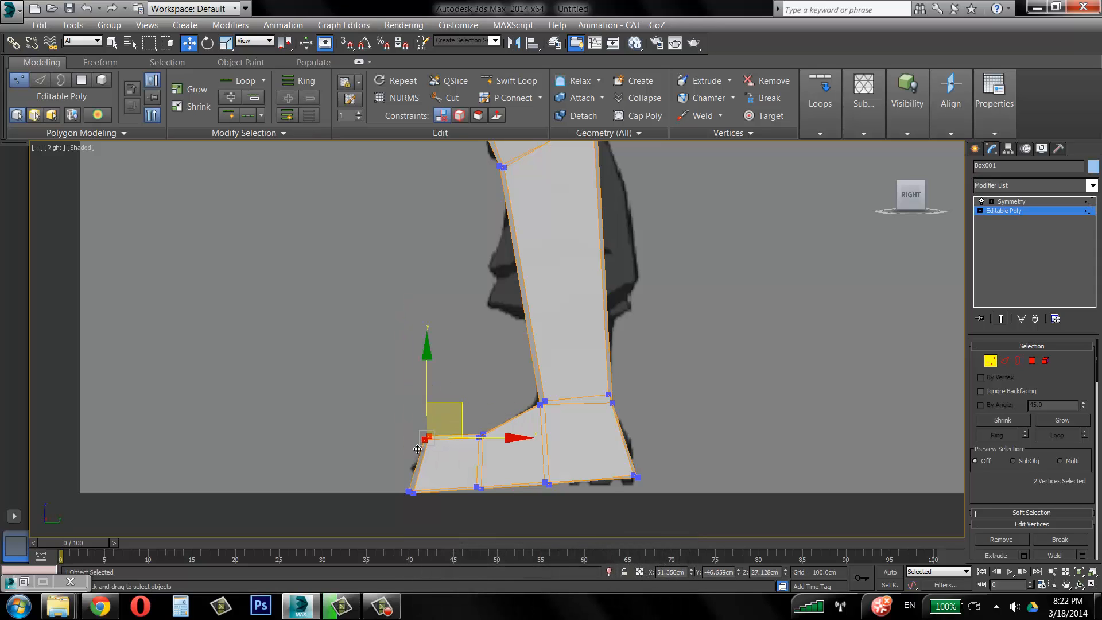
Raise the toe's bottom vertices, shift the ball vertices forward and lift the arch vertices to match the boot's sole in the side view.
left_click_drag(448, 513, 449, 514)
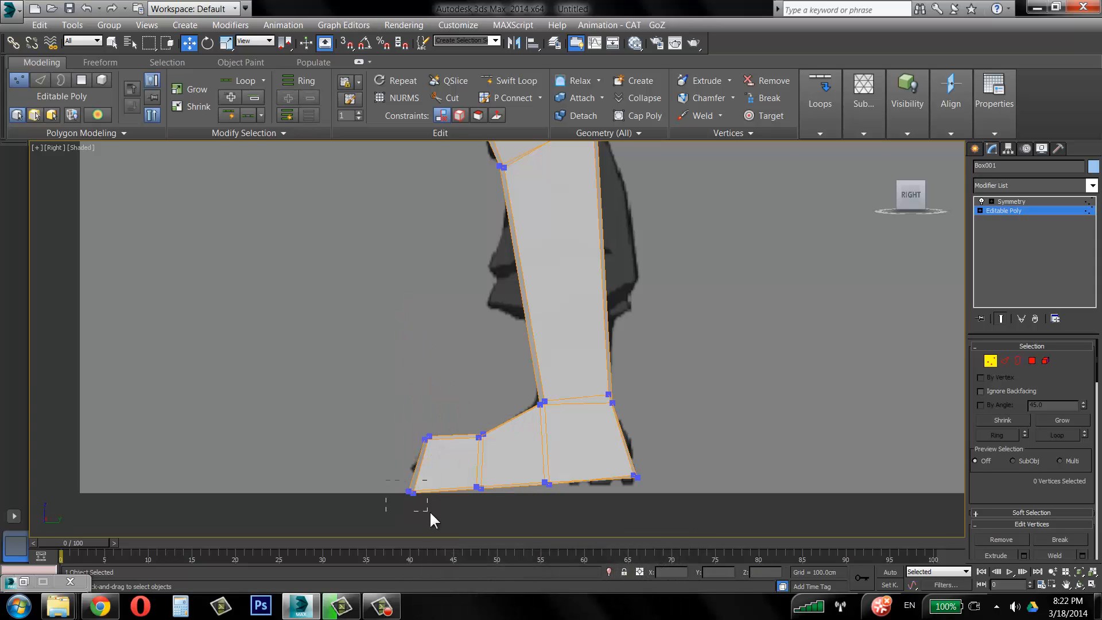
left_click_drag(430, 455, 431, 434)
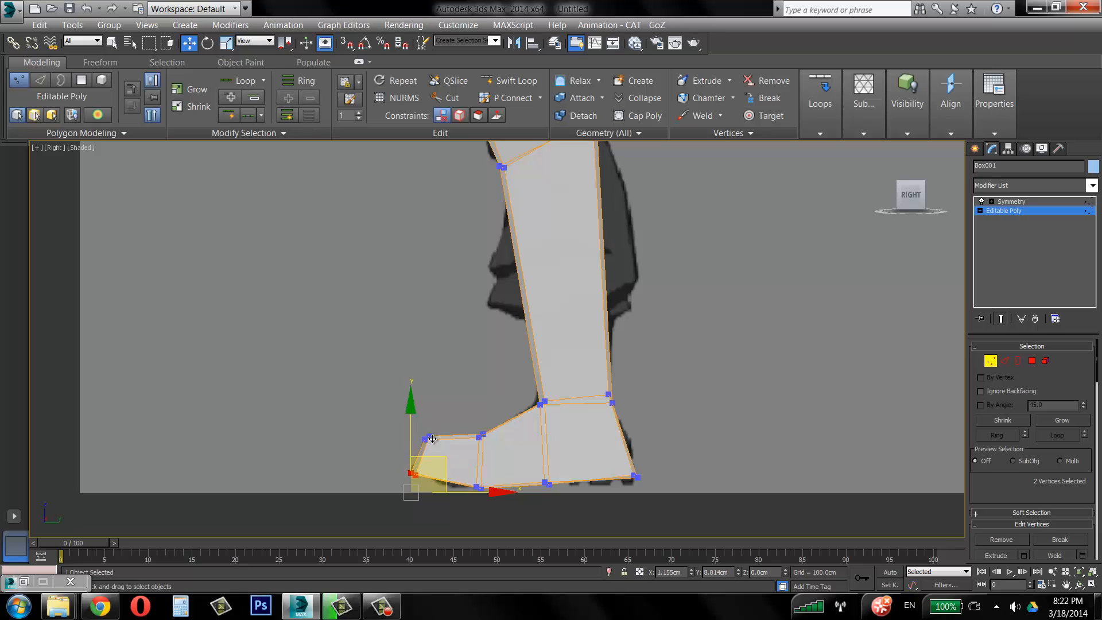
left_click_drag(509, 512, 486, 455)
left_click_drag(593, 510, 588, 435)
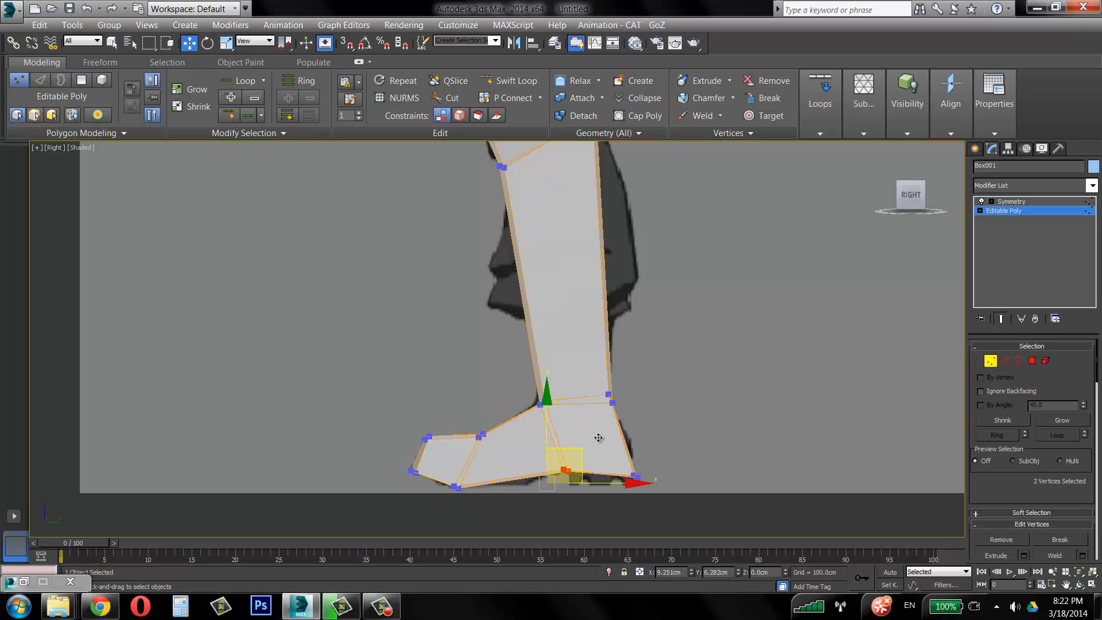
left_click(580, 445)
Select all the foot's vertices in the front view and rotate them so the foot points outward.
scroll(580, 446, "down", 2)
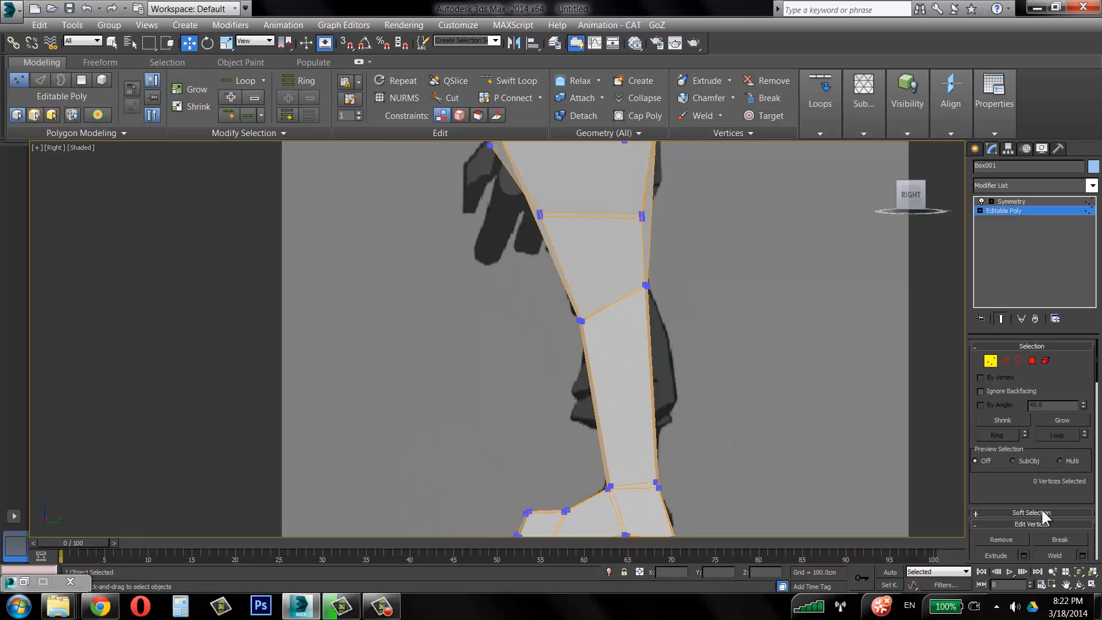
left_click(1091, 585)
middle_click_drag(750, 453, 747, 402)
middle_click_drag(760, 419, 772, 473, "alt")
middle_click_drag(768, 453, 712, 376)
scroll(714, 405, "up", 3)
middle_click_drag(741, 300, 704, 48)
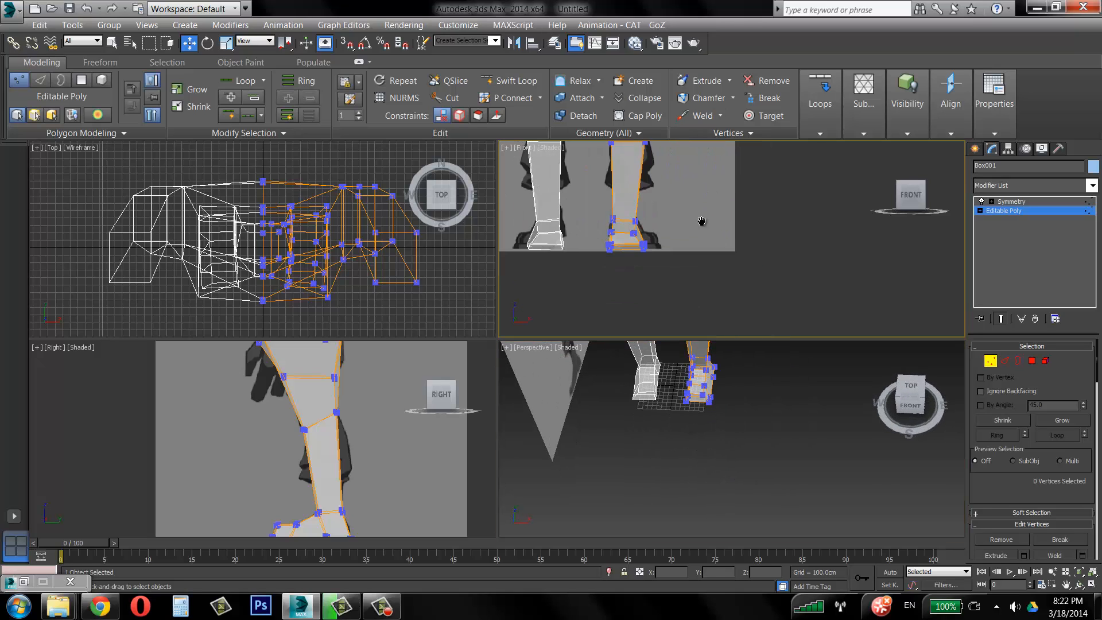
scroll(696, 213, "up", 3)
middle_click_drag(643, 257, 690, 268)
left_click_drag(557, 225, 647, 269)
key("e")
key("w")
left_click(814, 487)
Leave vertex editing and make the mesh opaque to check both mirrored feet in perspective.
middle_click_drag(796, 432, 805, 367, "alt")
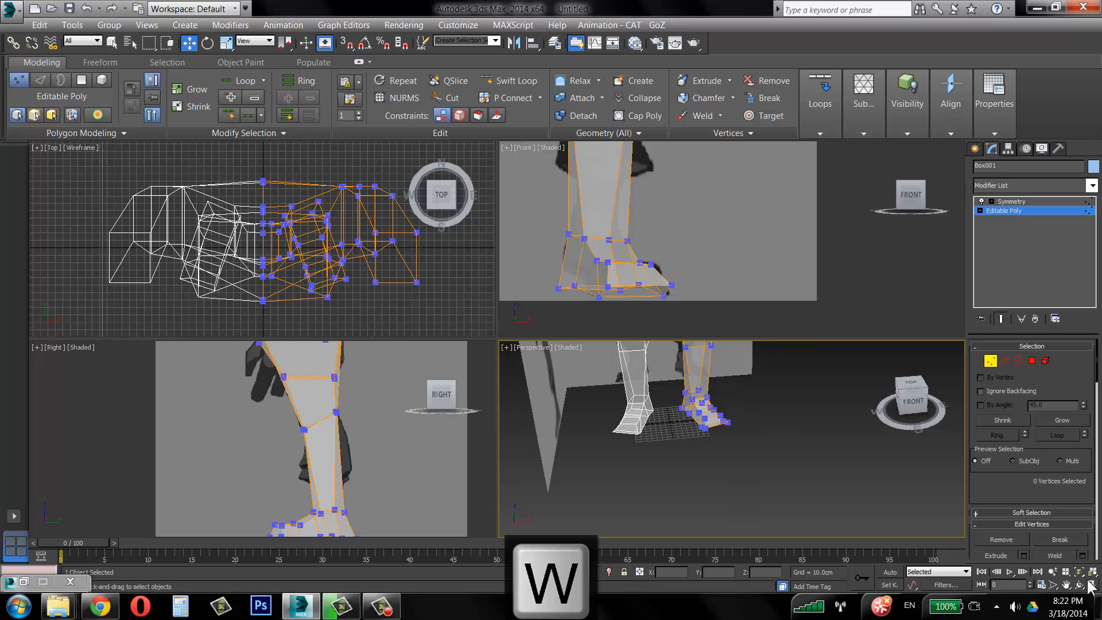
left_click(1090, 586)
middle_click_drag(704, 468, 860, 373, "alt")
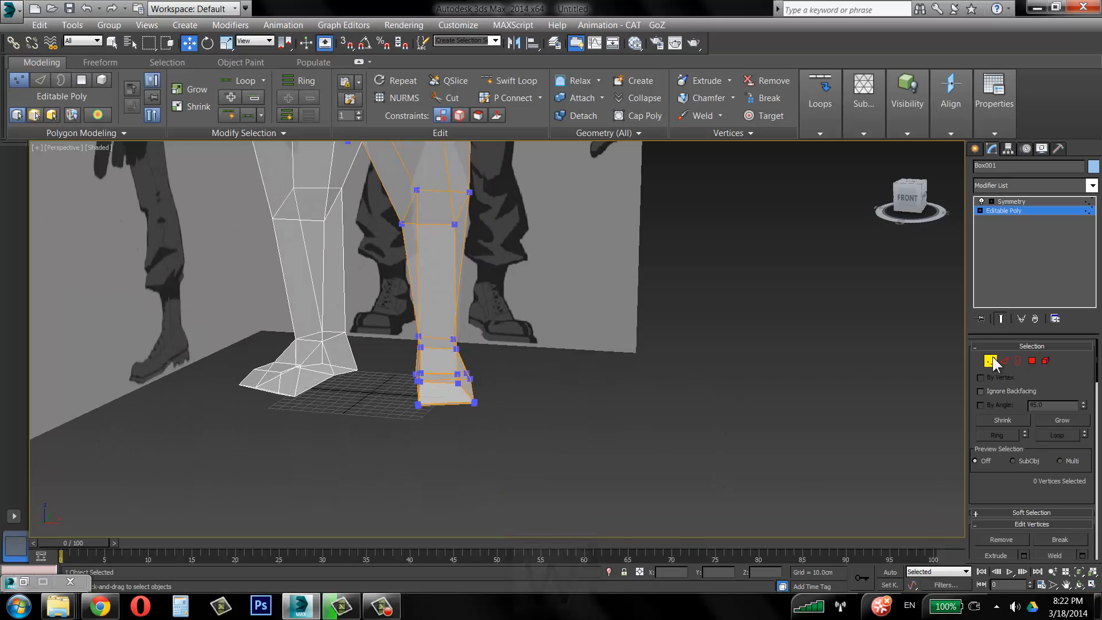
key("1")
mouse_move(450, 272)
middle_mouse_down()
mouse_move(531, 337)
mouse_move(521, 350)
middle_mouse_up()
left_click(531, 337)
key("alt+x")
scroll(523, 354, "up", 5)
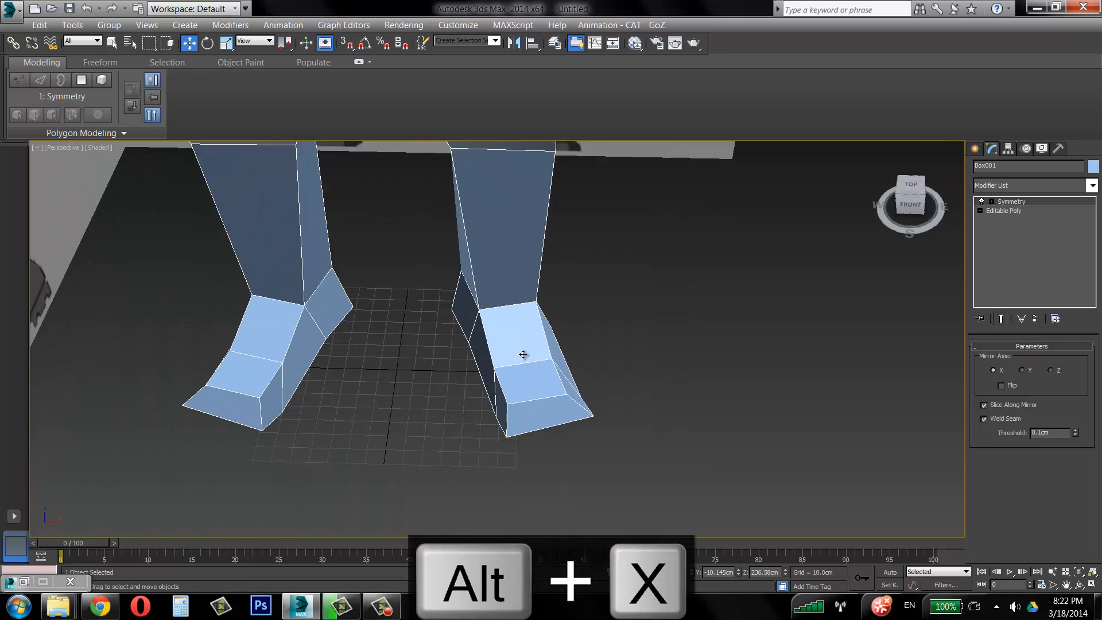
Return to polygon editing on the Editable Poly level and rotate the toe's front polygon slightly about the vertical axis.
key("4")
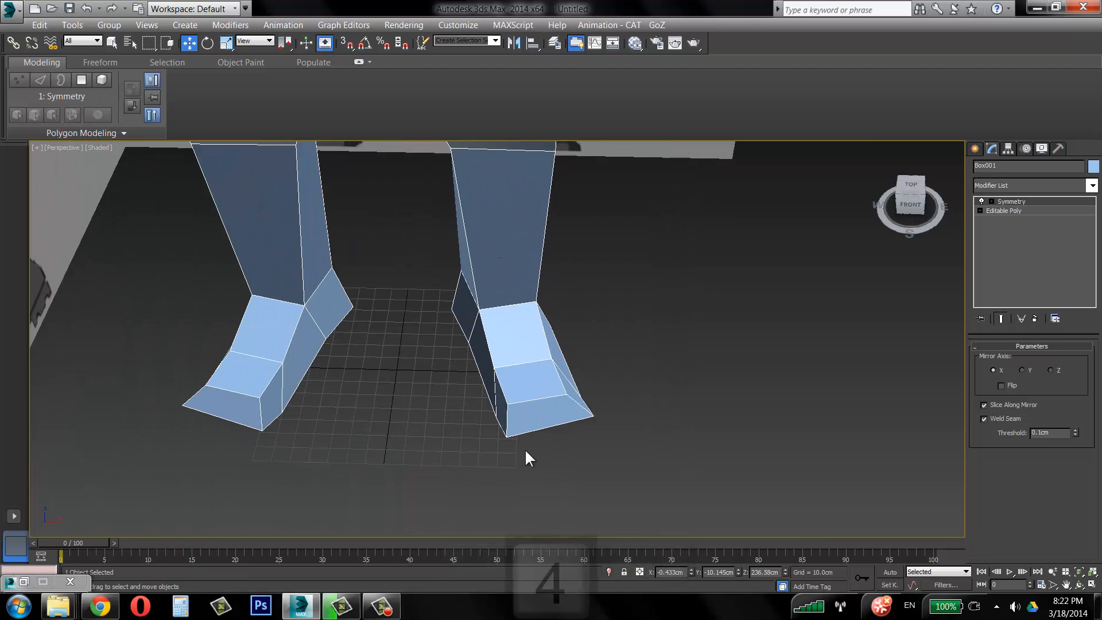
key("4")
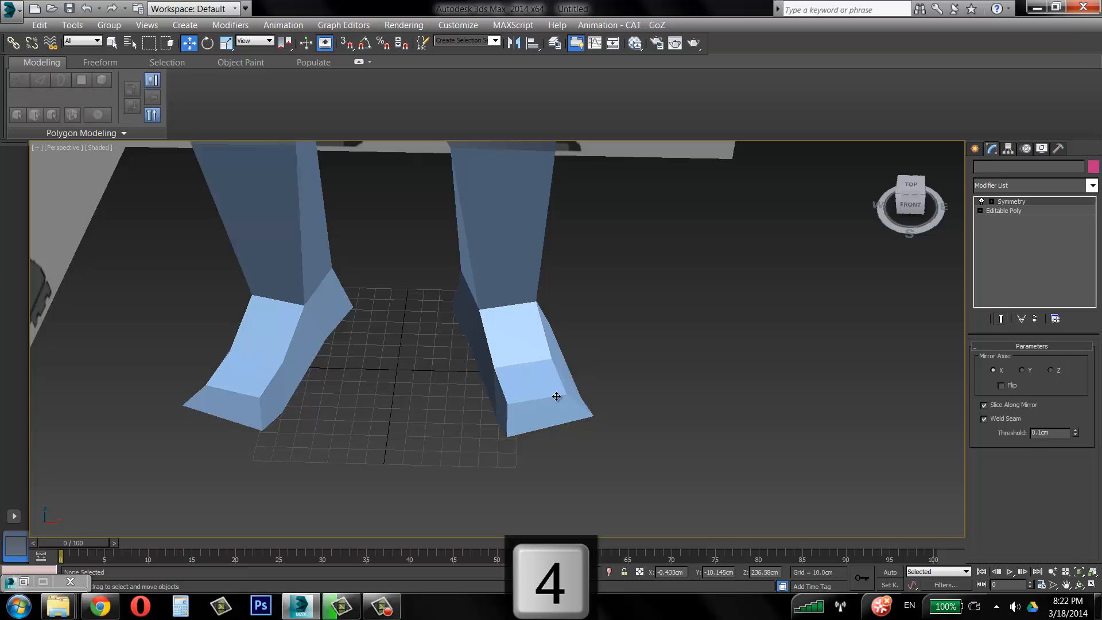
left_click(86, 85)
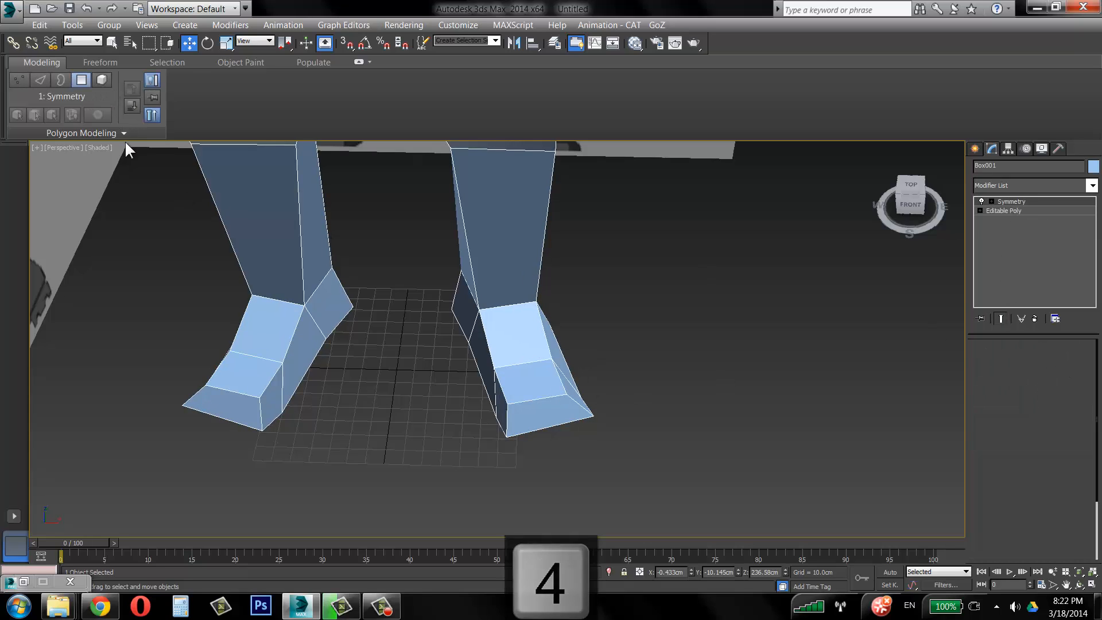
left_click(1035, 319)
left_click(1008, 210)
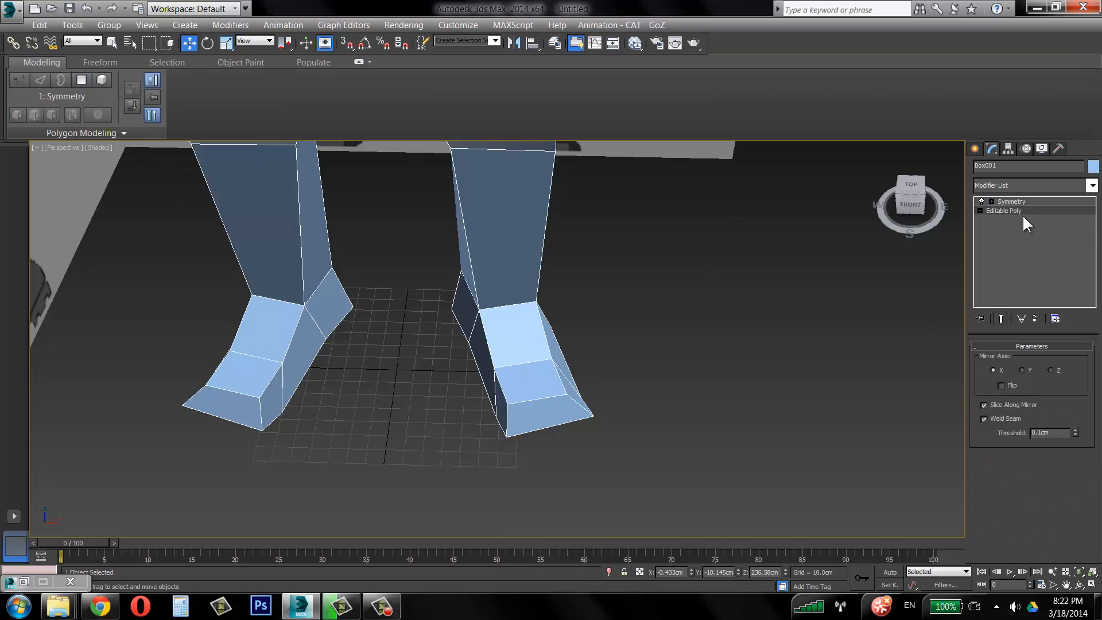
left_click(84, 83)
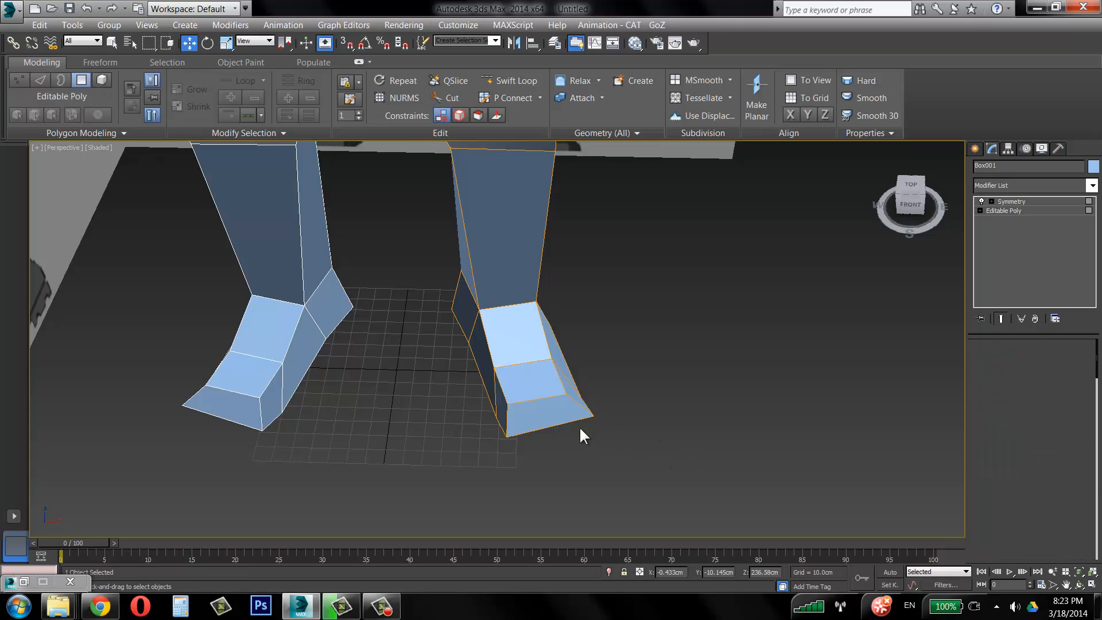
left_click(547, 413)
middle_click_drag(627, 382, 634, 386, "alt")
key("e")
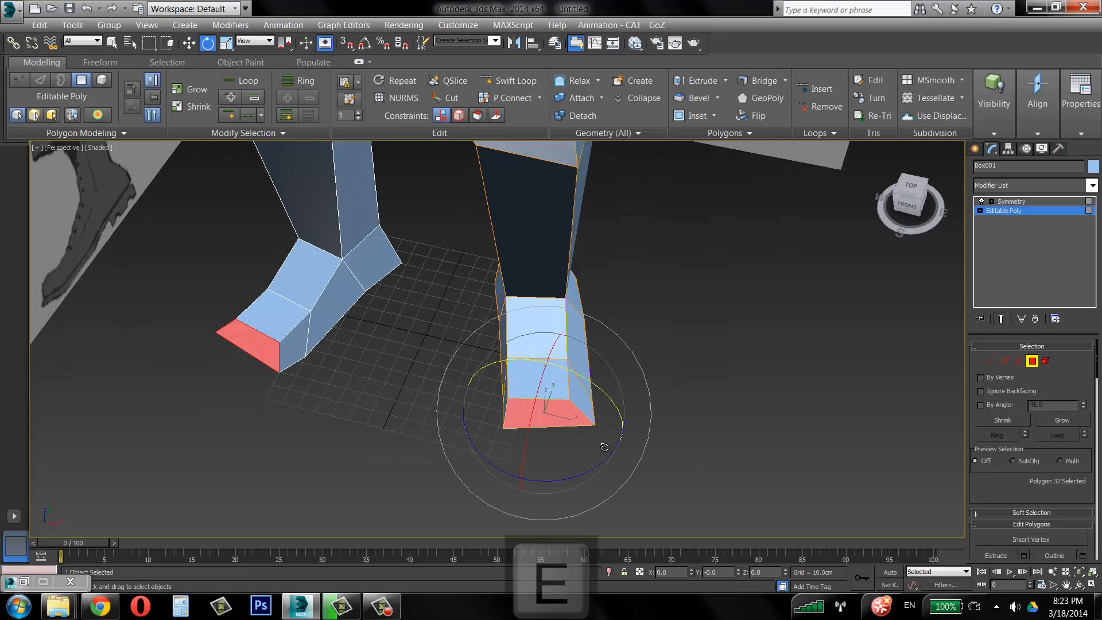
left_click_drag(606, 449, 607, 462)
left_click(902, 382)
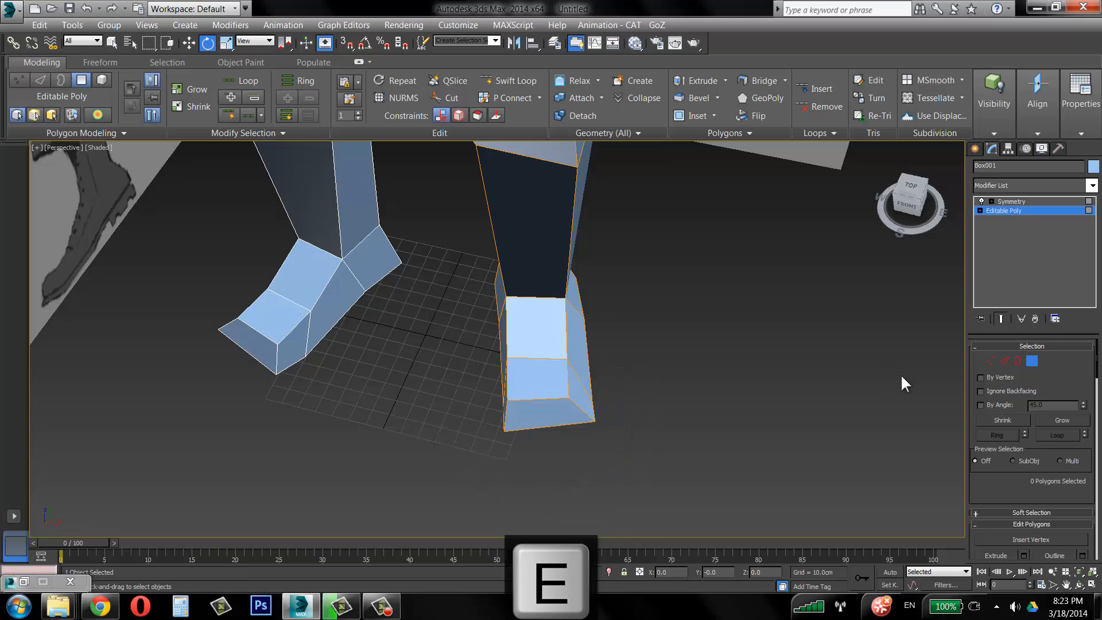
Move the upper outer vertex at the side of the forefoot outward and down in the perspective view.
left_click(992, 360)
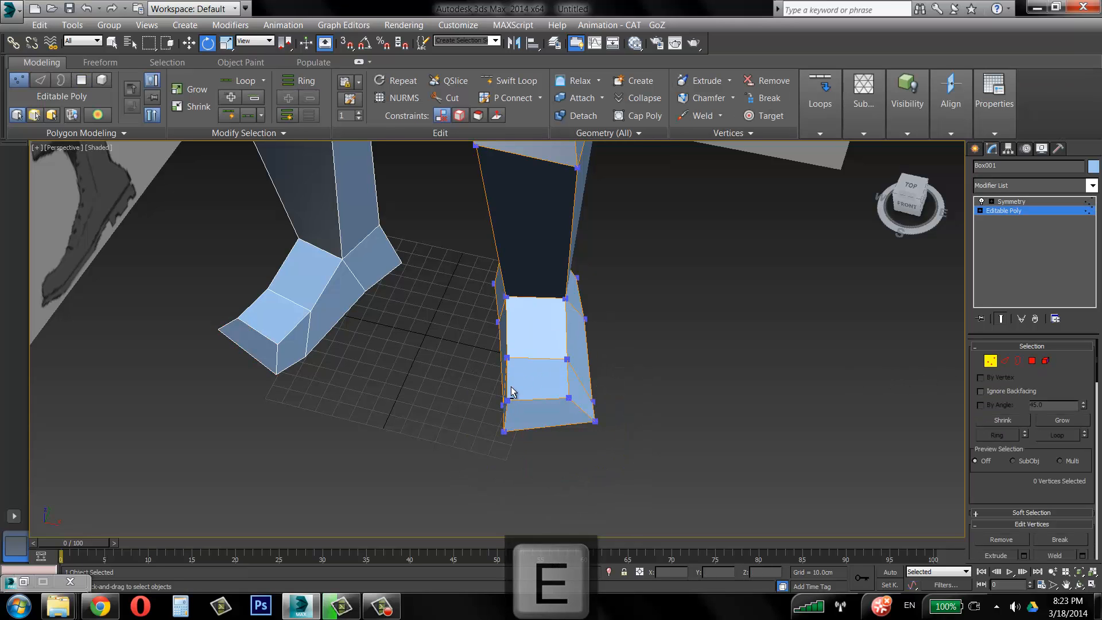
middle_click_drag(512, 377, 632, 449, "alt")
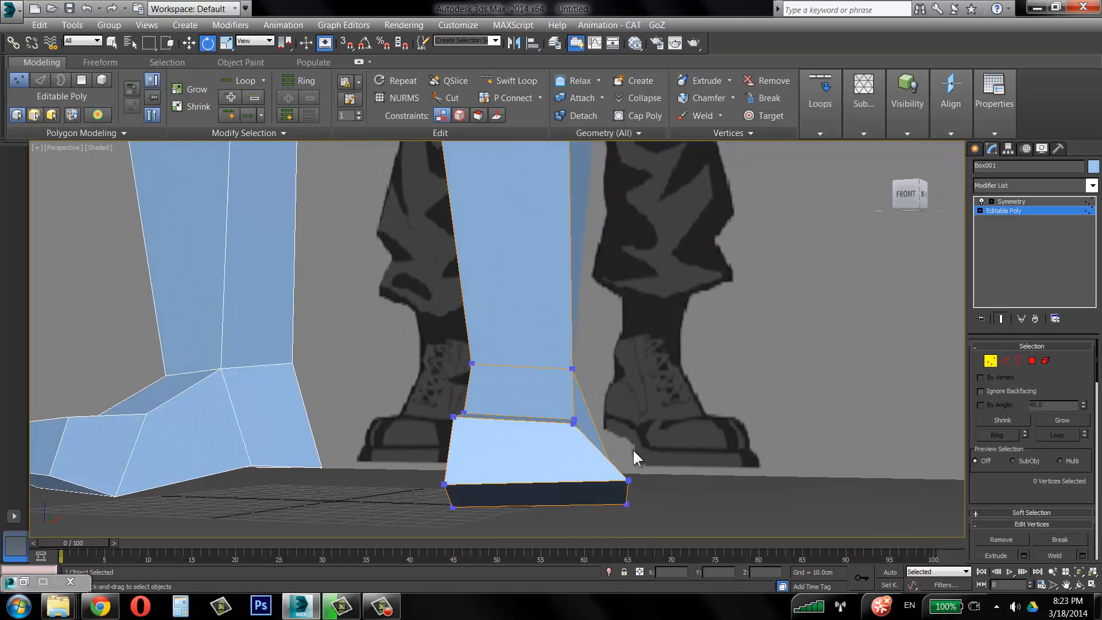
left_click(630, 478)
key("w")
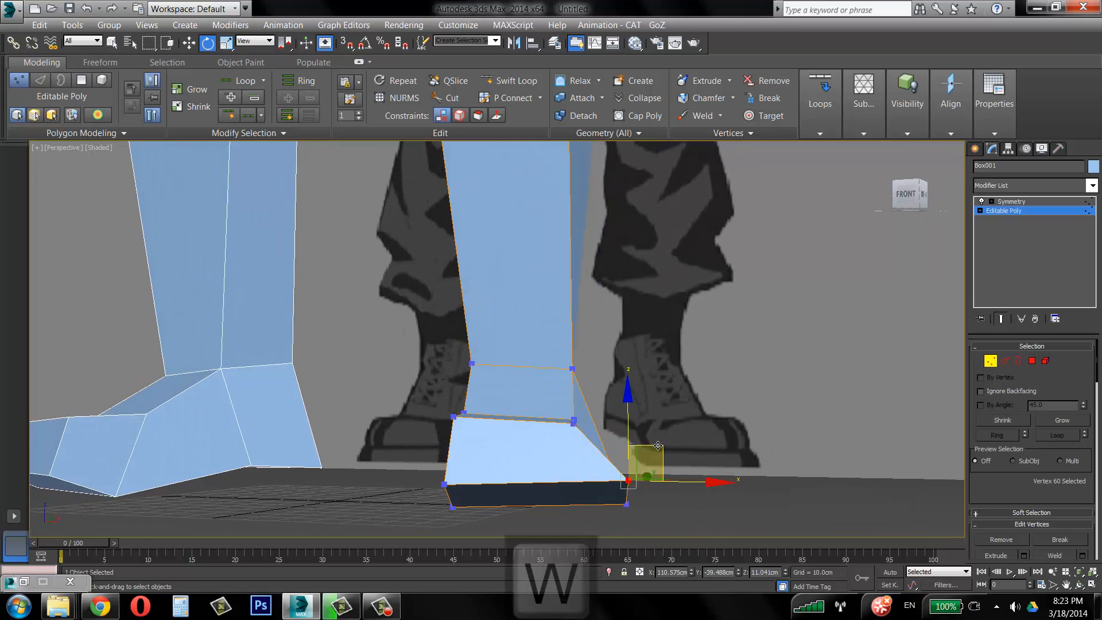
left_click(573, 422)
middle_click_drag(554, 432, 582, 445, "alt")
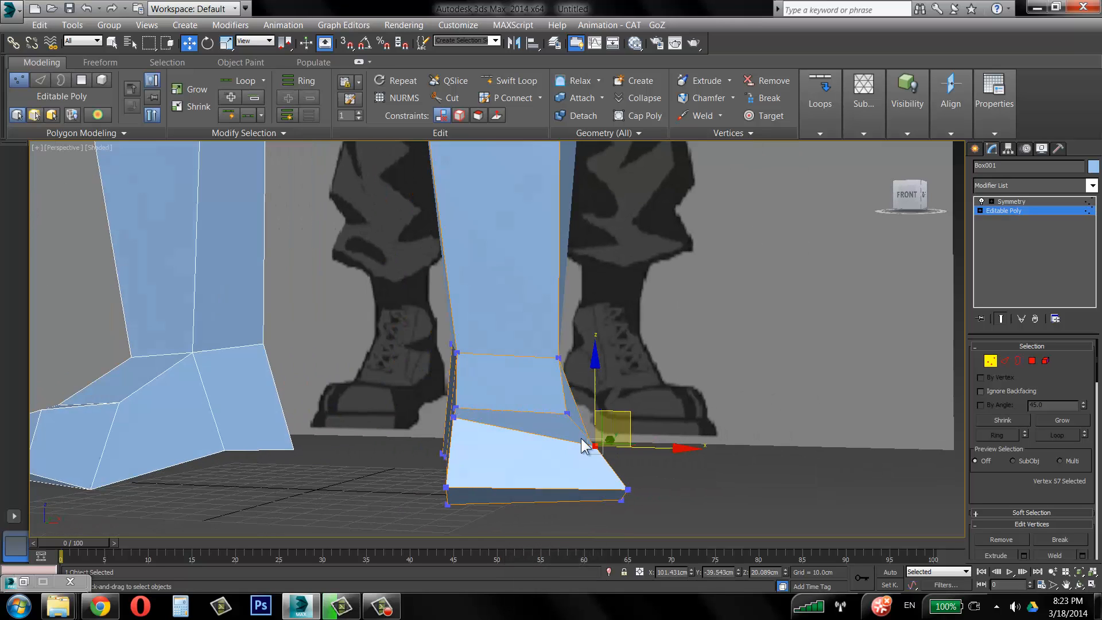
Narrow the front of the ankle and instep by moving the outer instep vertex and both front ankle vertices inward.
left_click(552, 417)
left_click_drag(458, 353, 478, 357)
left_click_drag(560, 358, 529, 355)
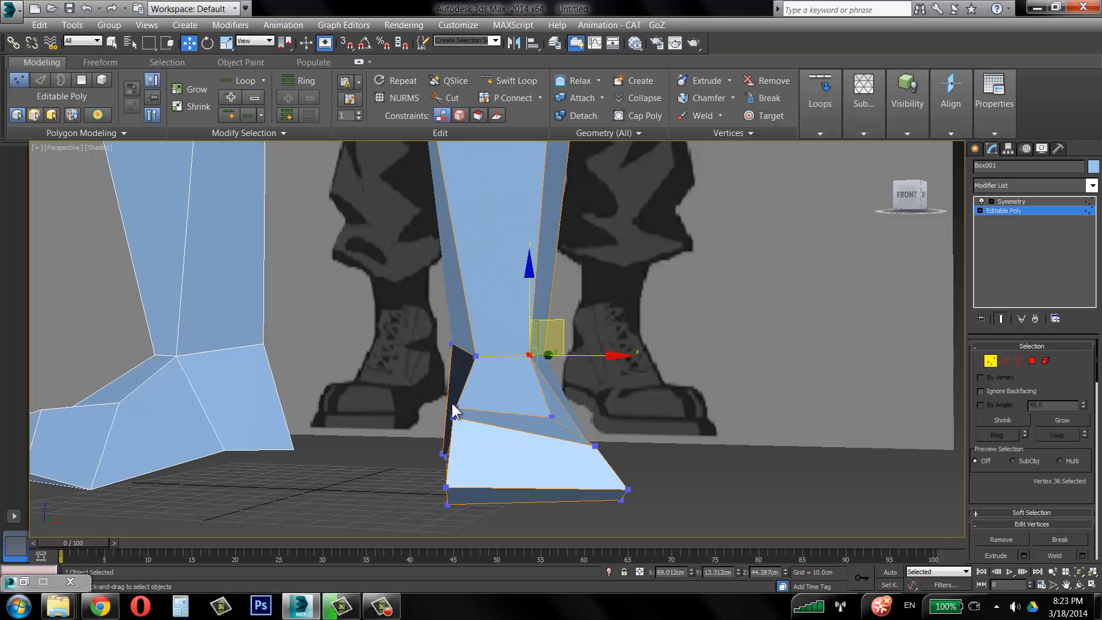
Move the inner instep vertex and the inner top toe vertex toward the middle of the foot.
left_click(453, 416)
middle_click_drag(454, 417, 581, 414, "alt")
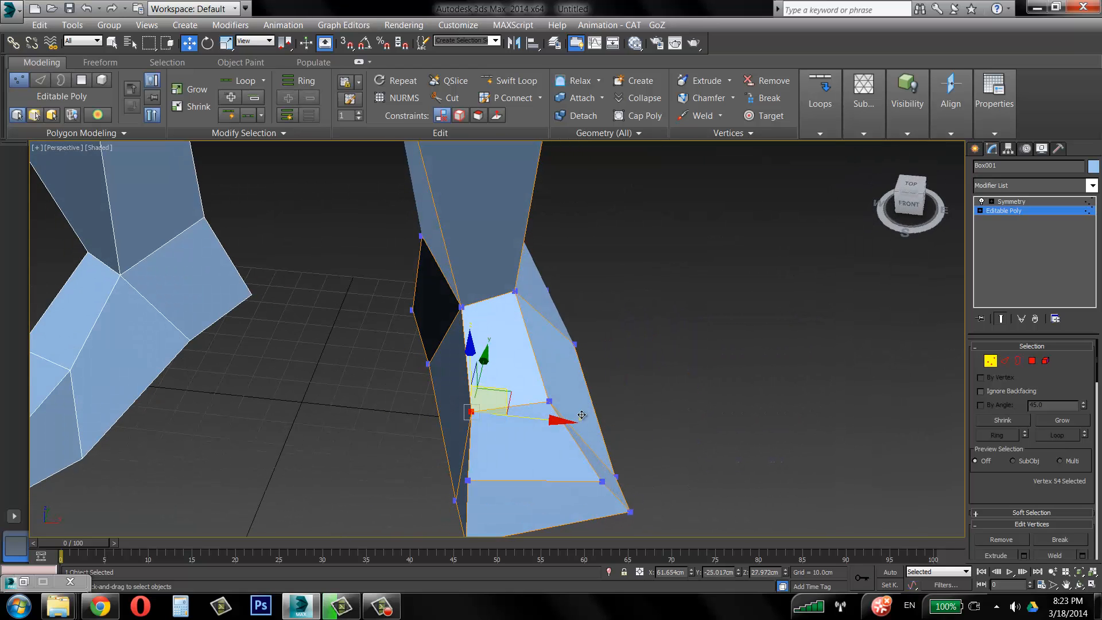
left_click(468, 480)
middle_click_drag(468, 481, 469, 428, "alt")
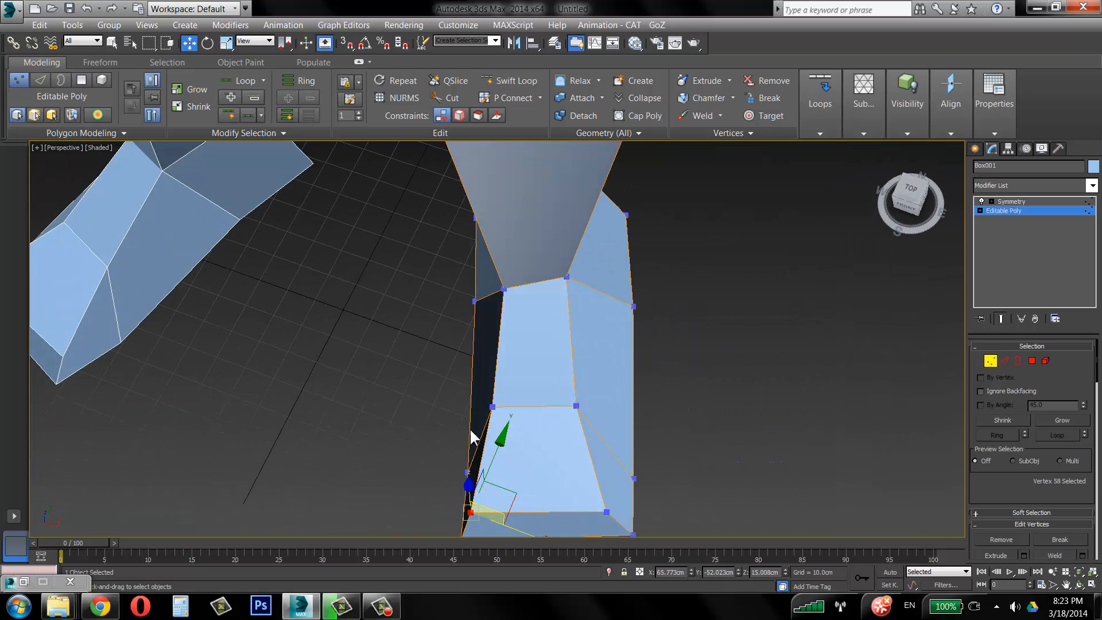
Try to move the lower vertex on the inner side of the forefoot.
left_click(452, 459)
left_click_drag(466, 470, 468, 418)
key("ctrl+z")
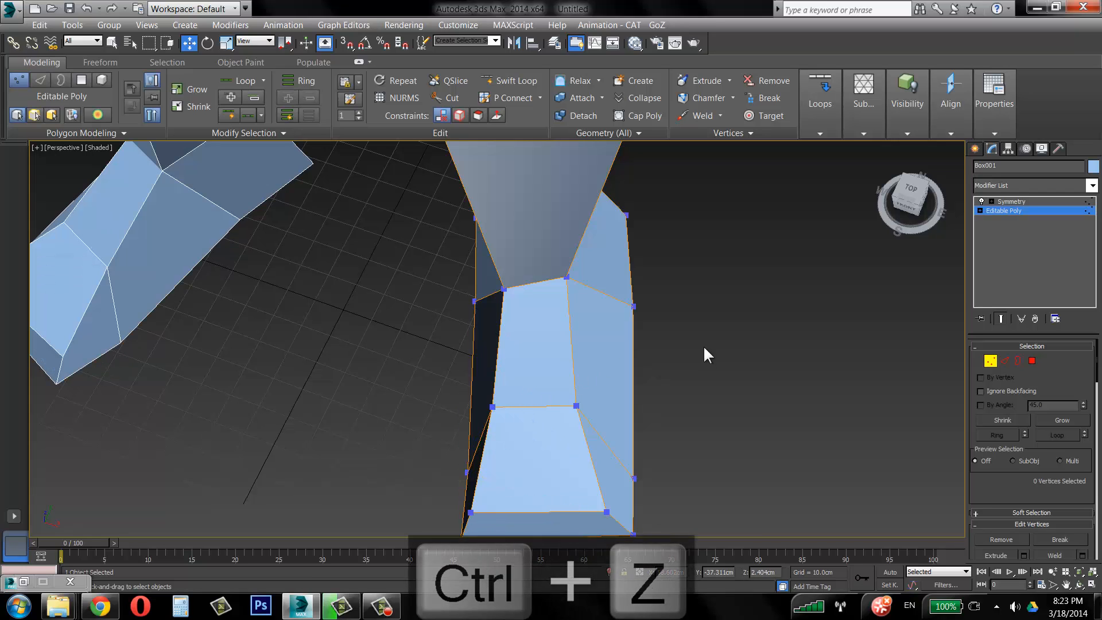
Set the reference coordinate system to Screen and reposition the vertex on the inner side of the forefoot.
left_click(255, 41)
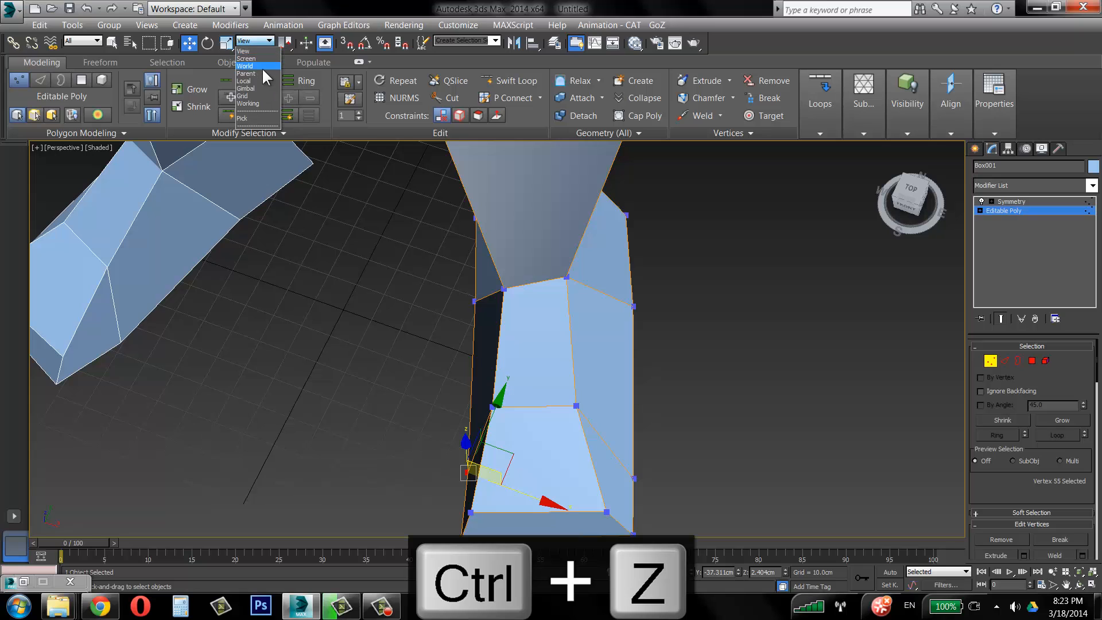
left_click(253, 57)
middle_click_drag(534, 442, 501, 434, "alt")
left_click_drag(501, 434, 472, 320)
Widen the foot's top face by moving the outer instep, outer top toe and outer front ankle vertices outward.
left_click(570, 384)
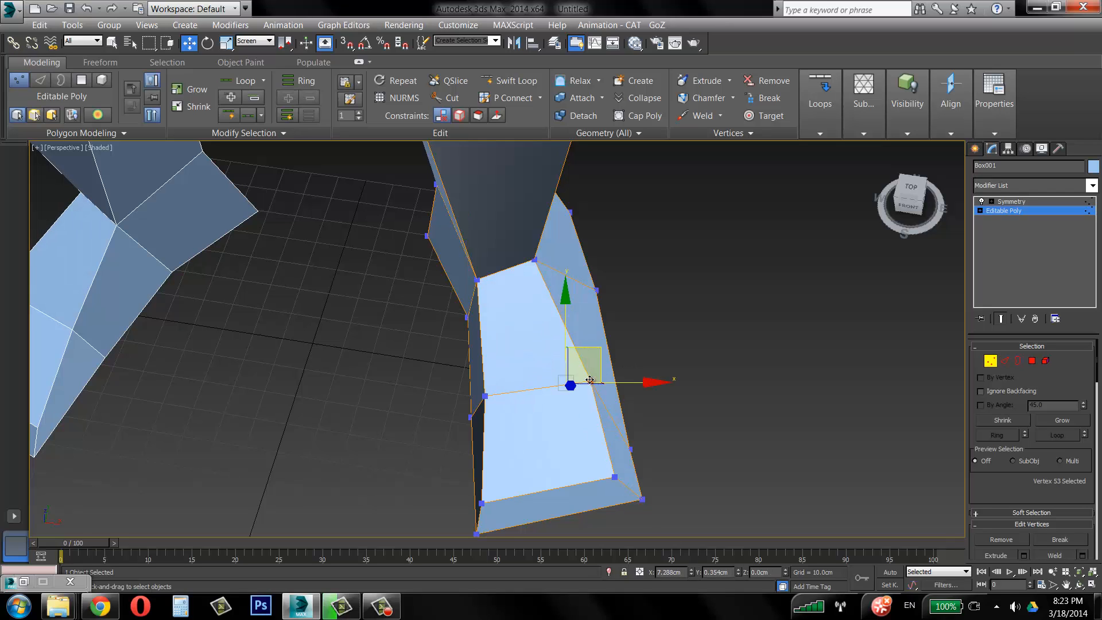
left_click_drag(594, 378, 623, 377)
left_click_drag(615, 477, 624, 474)
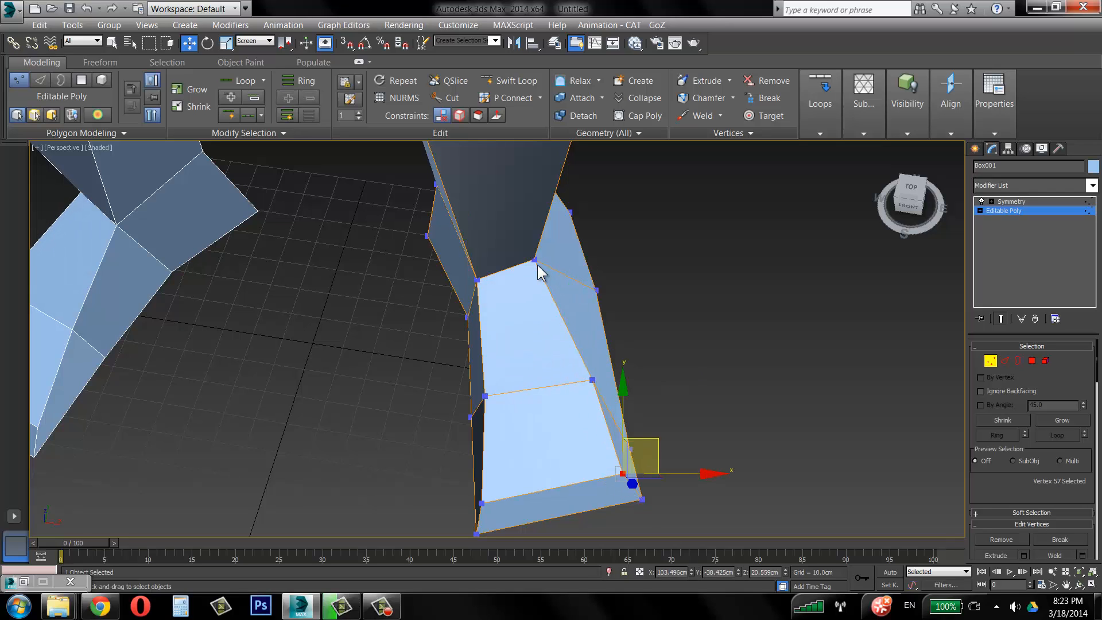
left_click_drag(534, 259, 561, 264)
Adjust the inner top toe vertex and lower the sole vertex on the inner side of the midfoot.
middle_click_drag(552, 294, 696, 367, "alt")
left_click(689, 368)
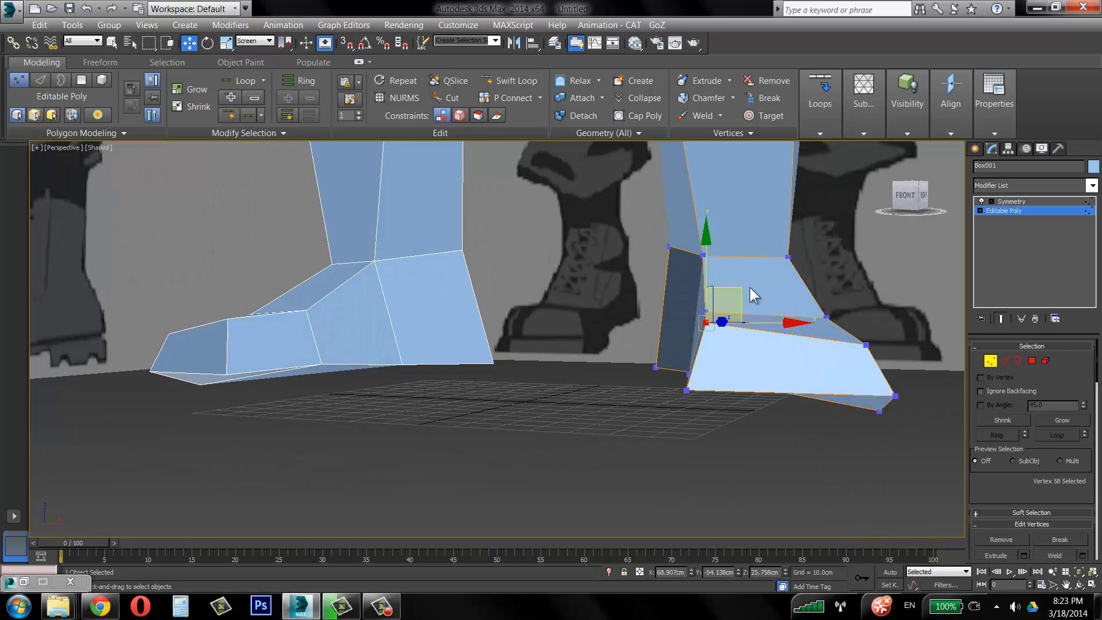
middle_click_drag(741, 282, 604, 388, "alt")
scroll(712, 310, "up", 3)
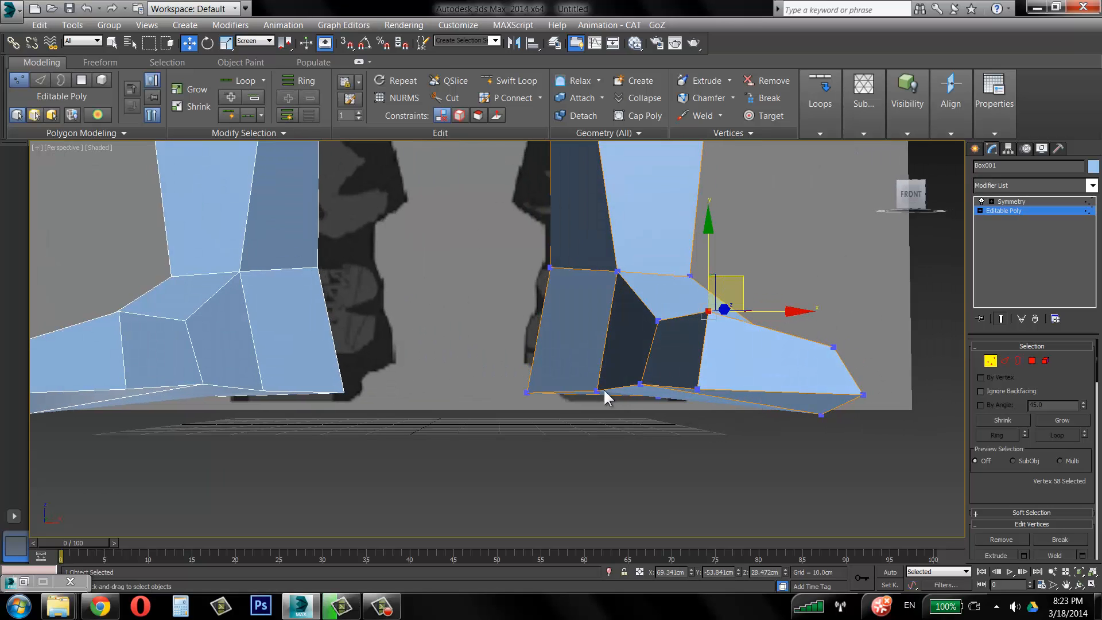
left_click_drag(638, 383, 640, 396)
Raise the outer top toe vertex slightly and flatten the sole by adjusting the outer forefoot and midfoot bottom vertices.
middle_click_drag(642, 395, 749, 442, "alt")
left_click_drag(767, 363, 763, 351)
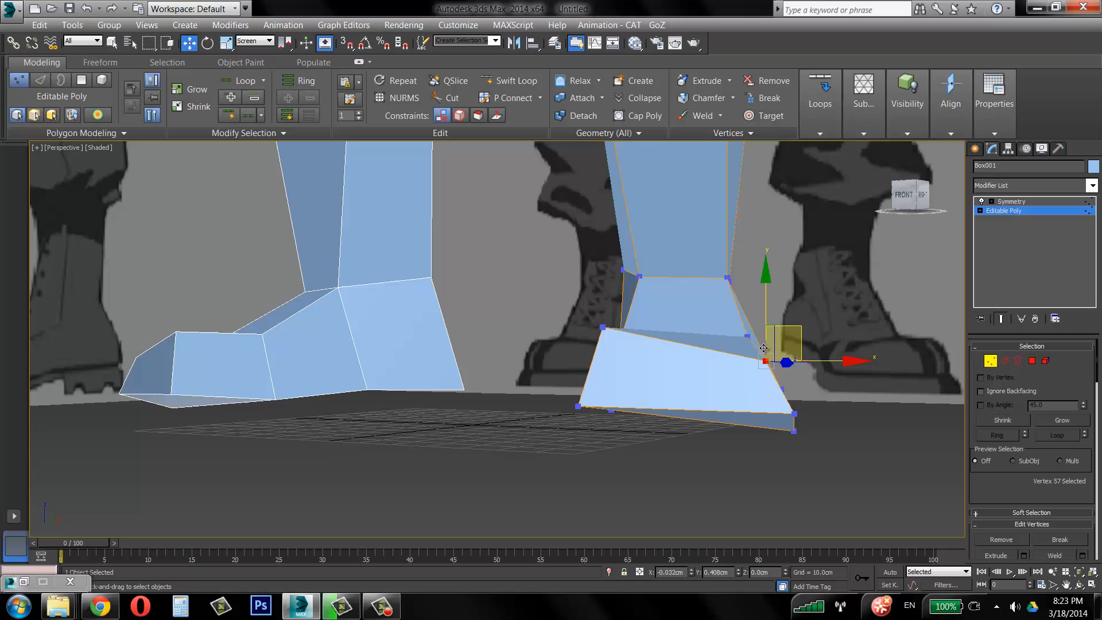
left_click(792, 414)
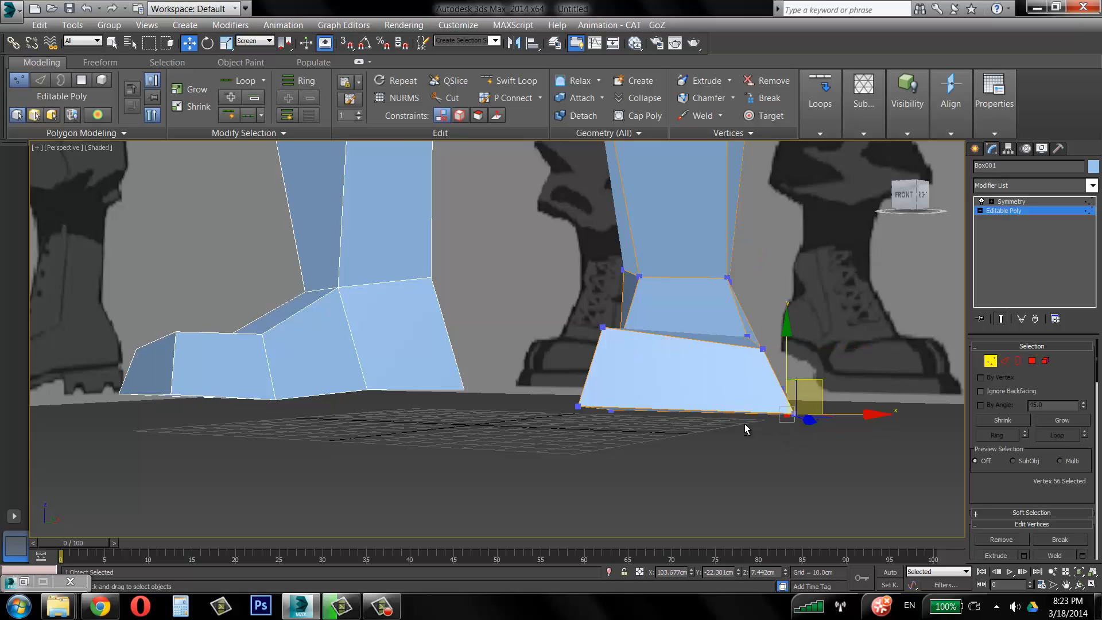
middle_click_drag(745, 424, 721, 408, "alt")
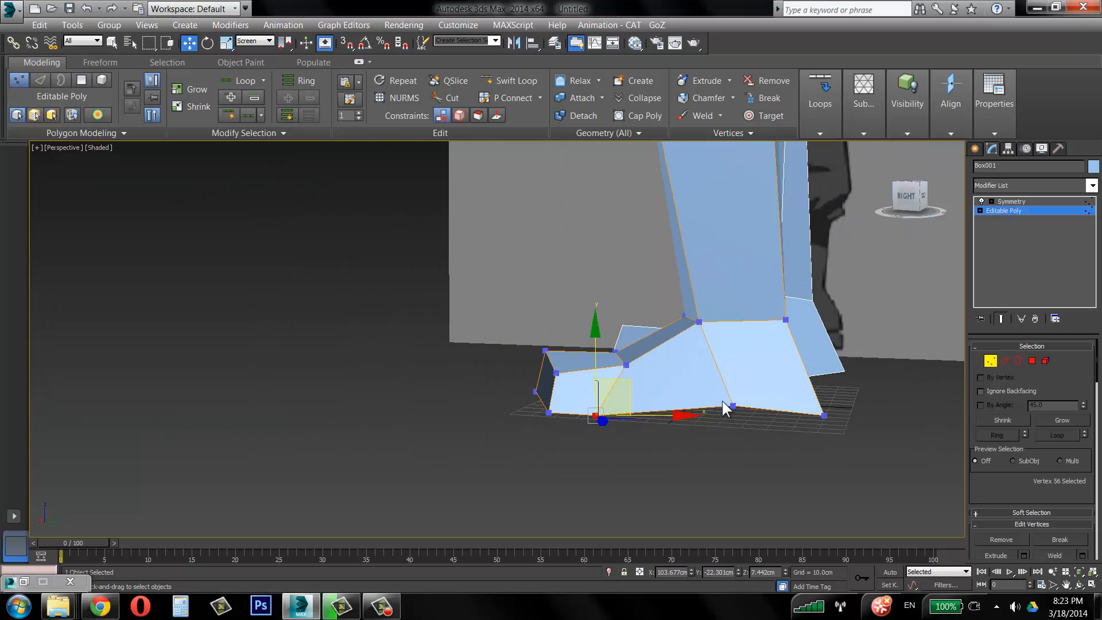
left_click(731, 406)
Narrow the back of the ankle by moving both rear ankle vertices inward, and adjust the bottom heel vertices.
middle_click_drag(802, 417, 769, 438, "alt")
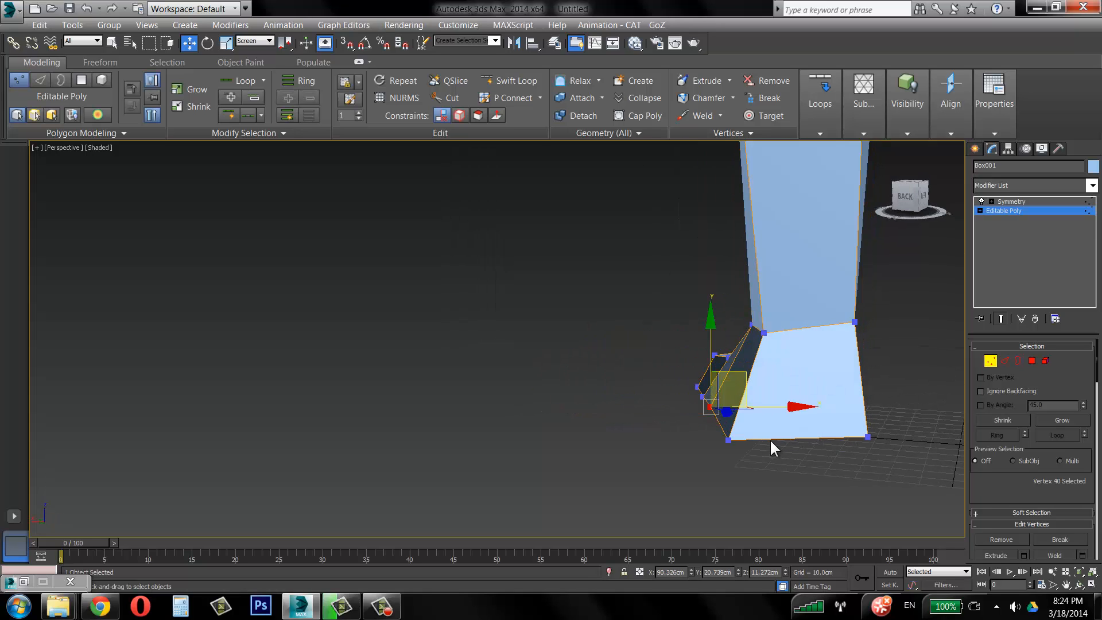
left_click_drag(730, 440, 751, 424)
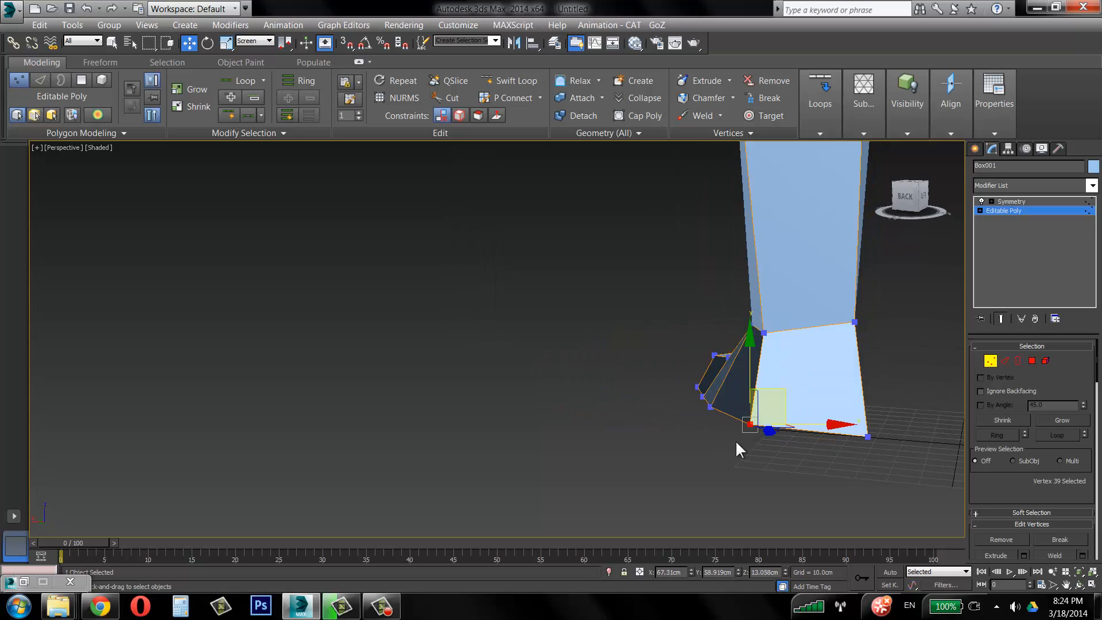
left_click_drag(783, 389, 777, 330)
left_click_drag(853, 323, 838, 326)
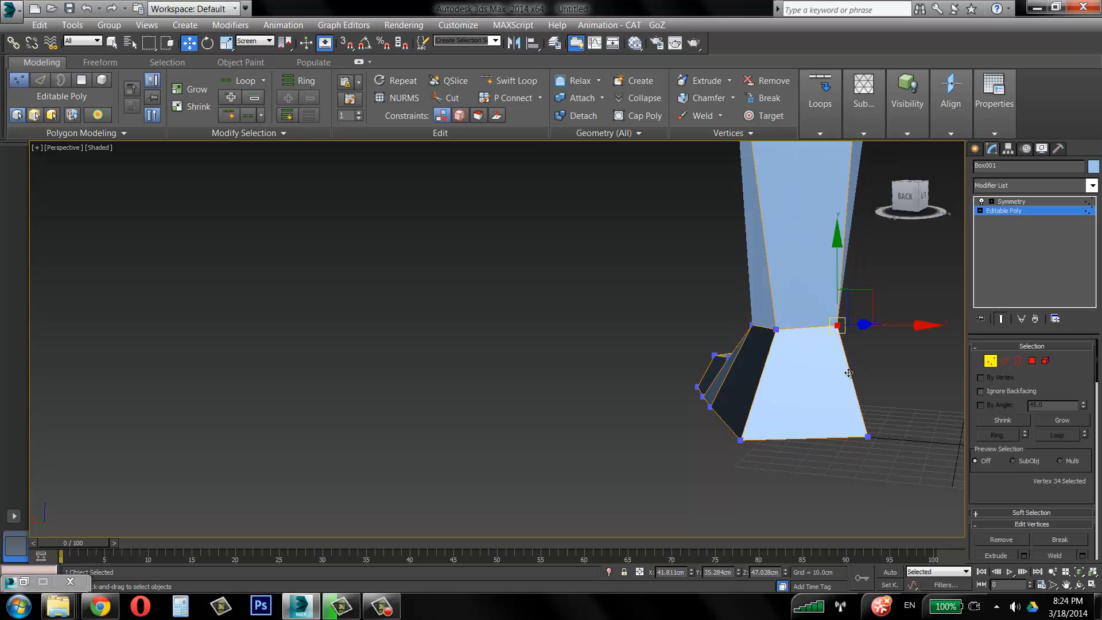
left_click(868, 438)
middle_click_drag(573, 387, 726, 440, "alt")
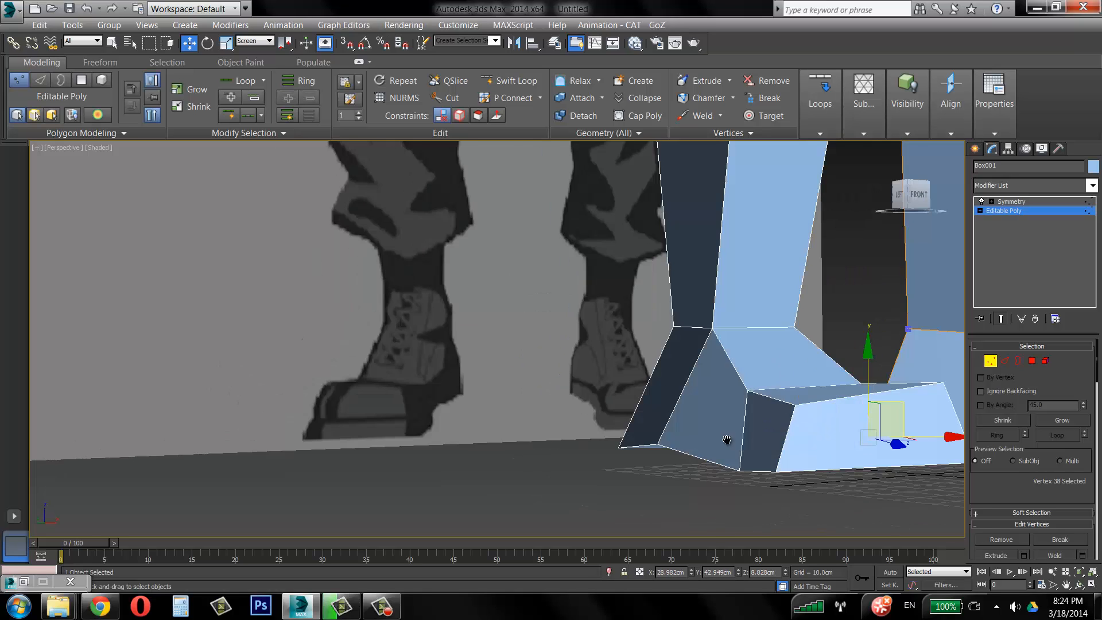
Leave vertex editing and deselect the character to review the whole blocked-out figure against the reference images.
scroll(729, 434, "down", 5)
scroll(739, 389, "down", 4)
middle_click_drag(739, 389, 654, 358, "alt")
middle_click_drag(654, 358, 680, 391)
scroll(681, 386, "up", 3)
scroll(683, 390, "down", 4)
left_click(991, 360)
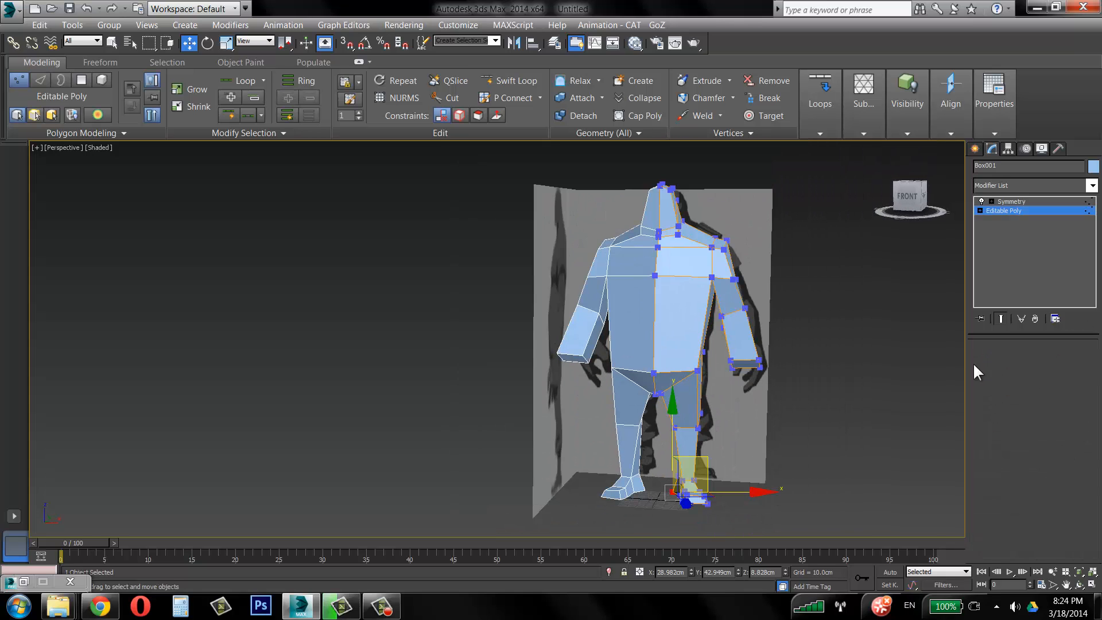
left_click(892, 359)
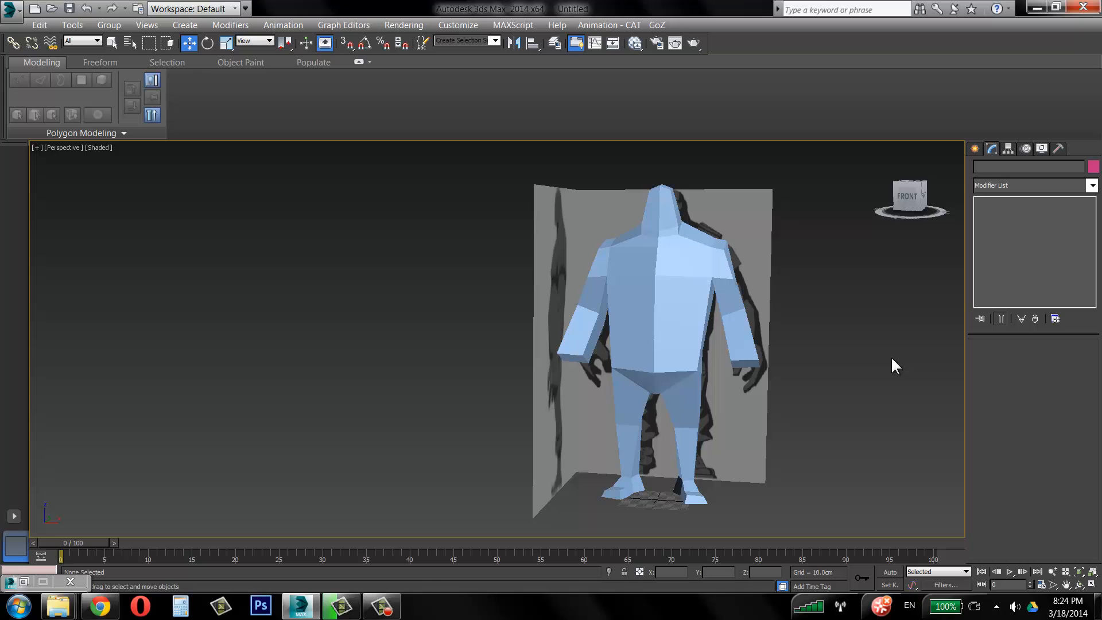
Apply a TurboSmooth modifier above Symmetry on the character and check the smoothed body from the front.
left_click(680, 293)
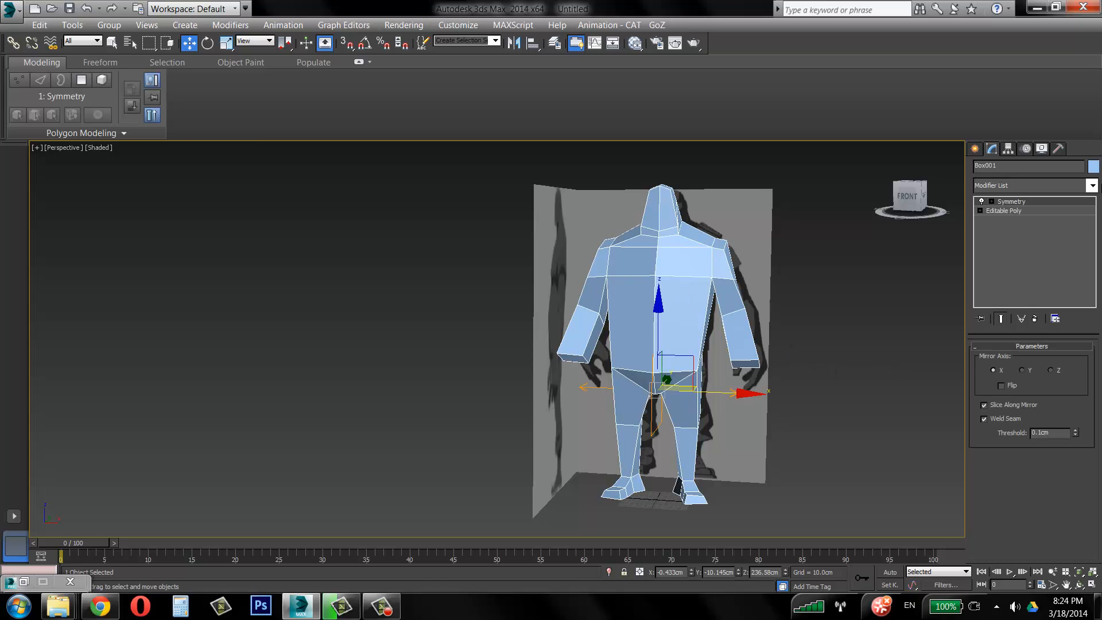
left_click(1094, 187)
scroll(1074, 483, "down", 15)
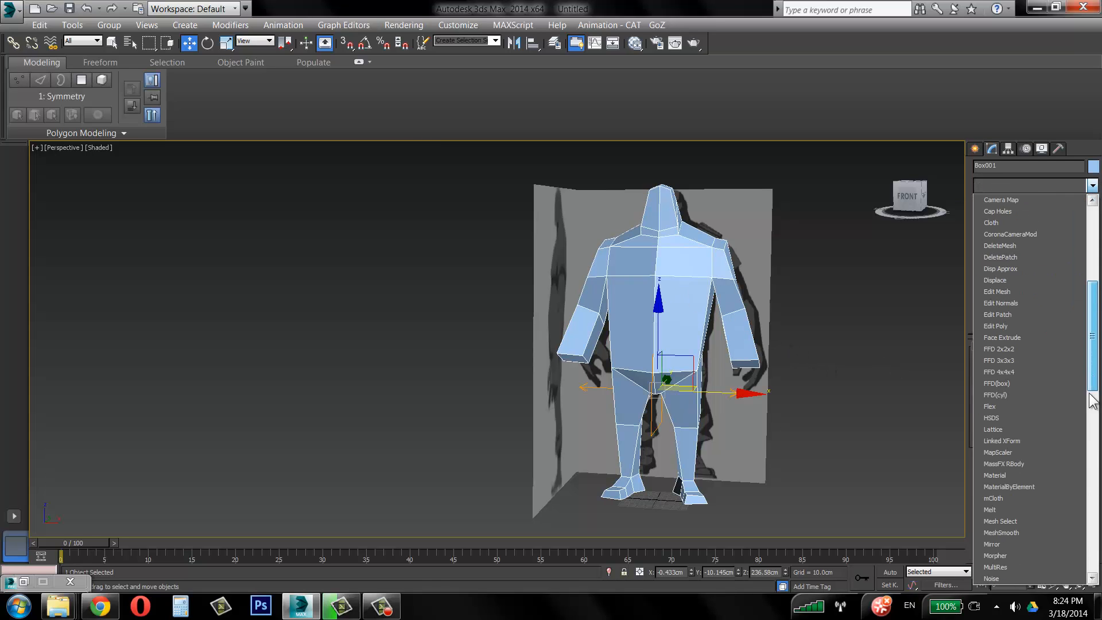
left_click(1031, 417)
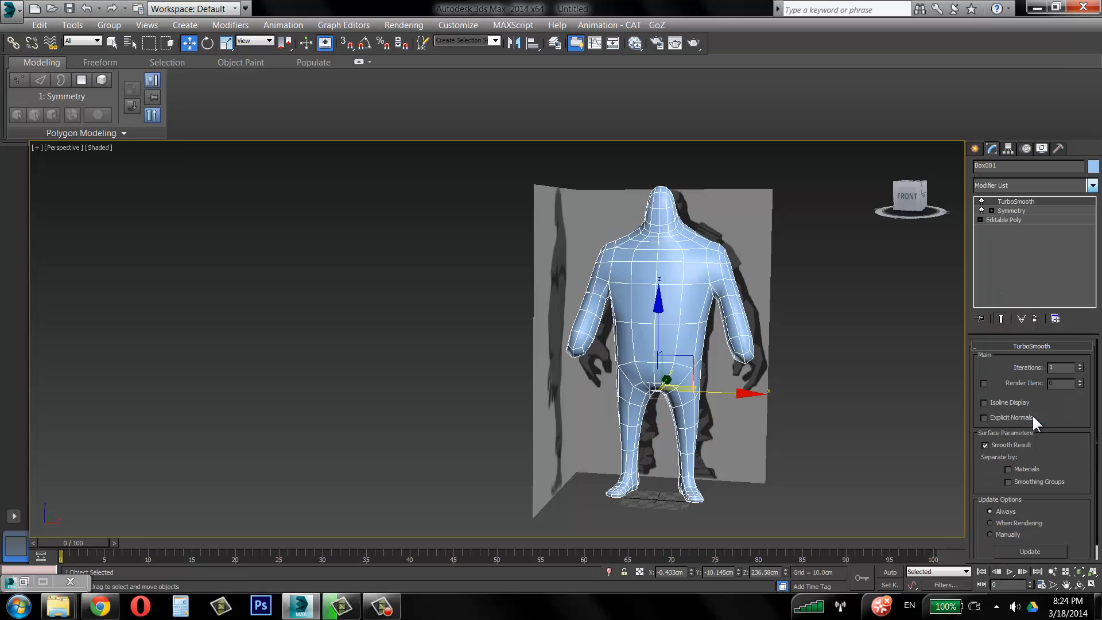
left_click(900, 346)
scroll(769, 409, "up", 5)
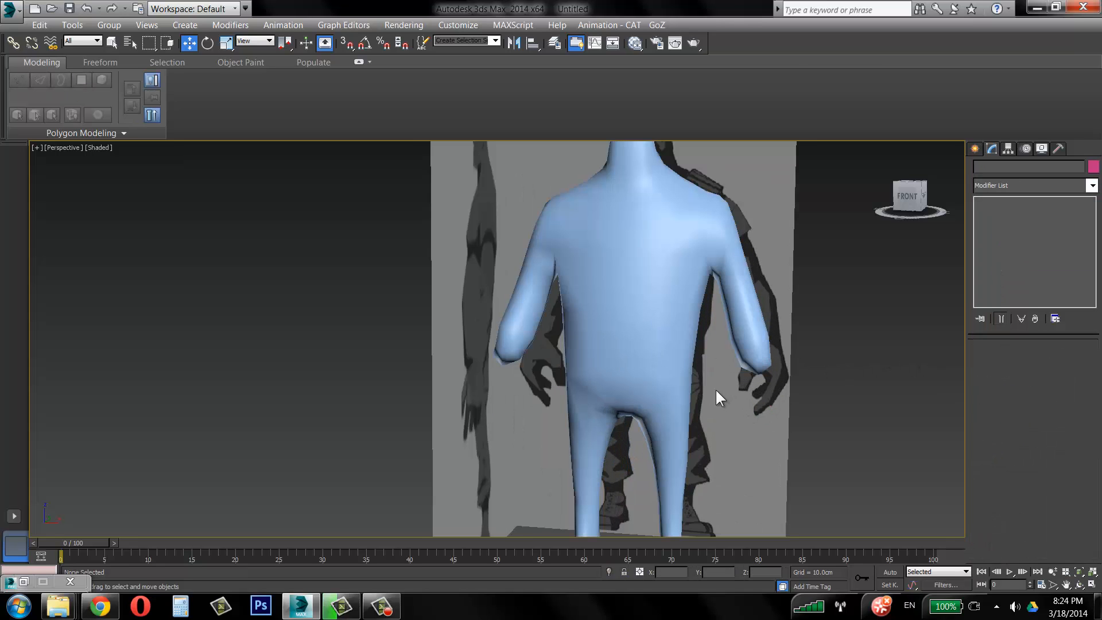
middle_click_drag(715, 388, 653, 257)
middle_click_drag(662, 257, 632, 311, "alt")
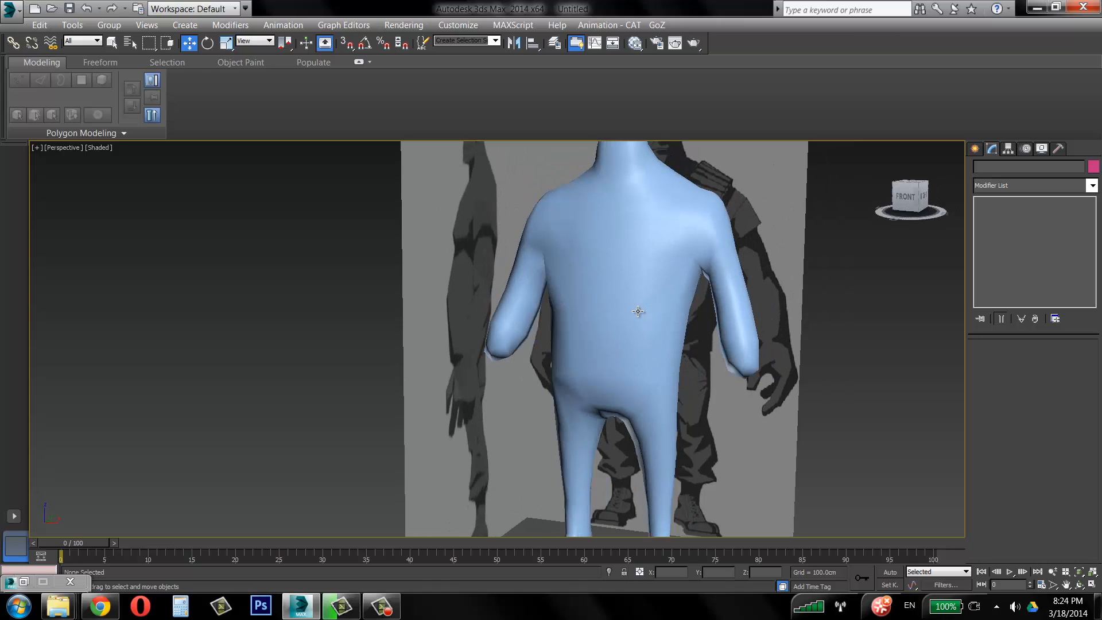
left_click(637, 311)
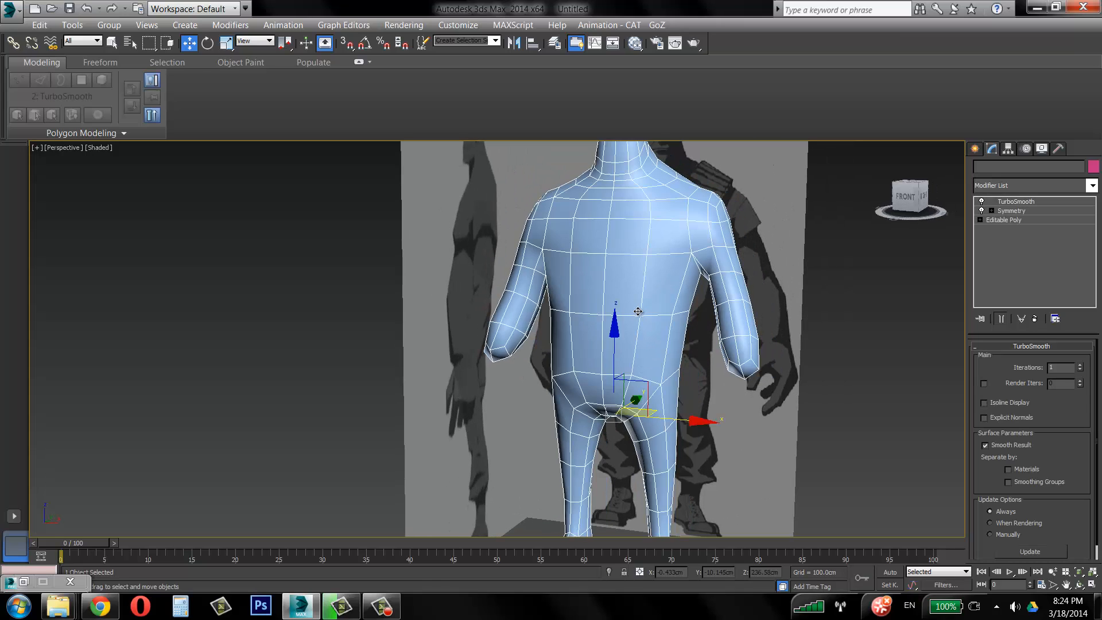
Save the scene to the Desktop as big_guy01 in 3ds Max format.
left_click(68, 9)
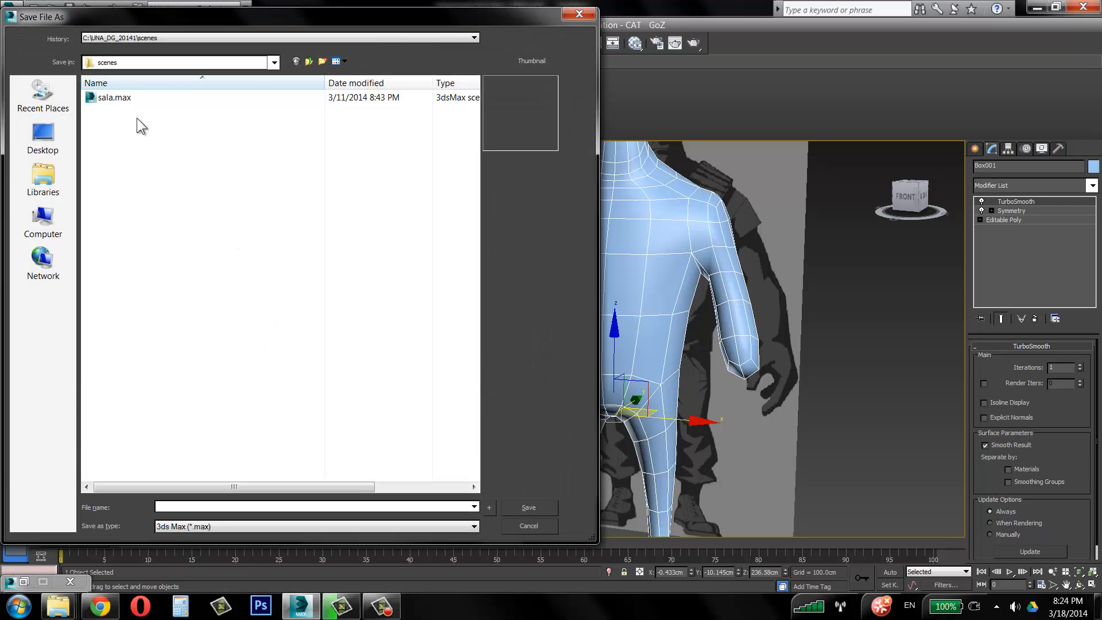
left_click(55, 148)
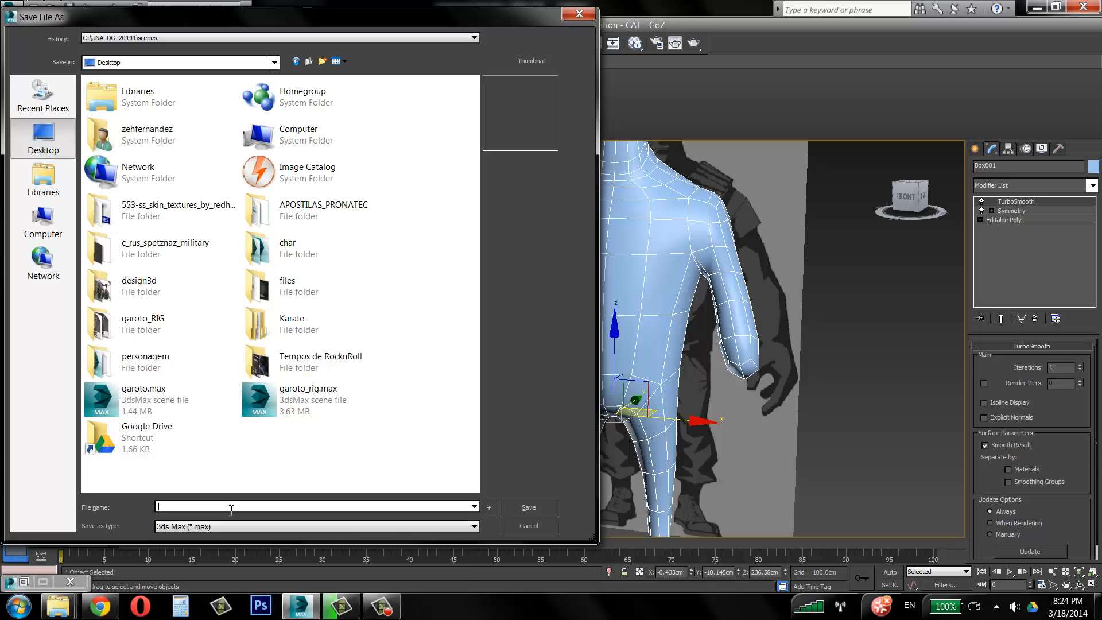
type("big_guy01")
key("Return")
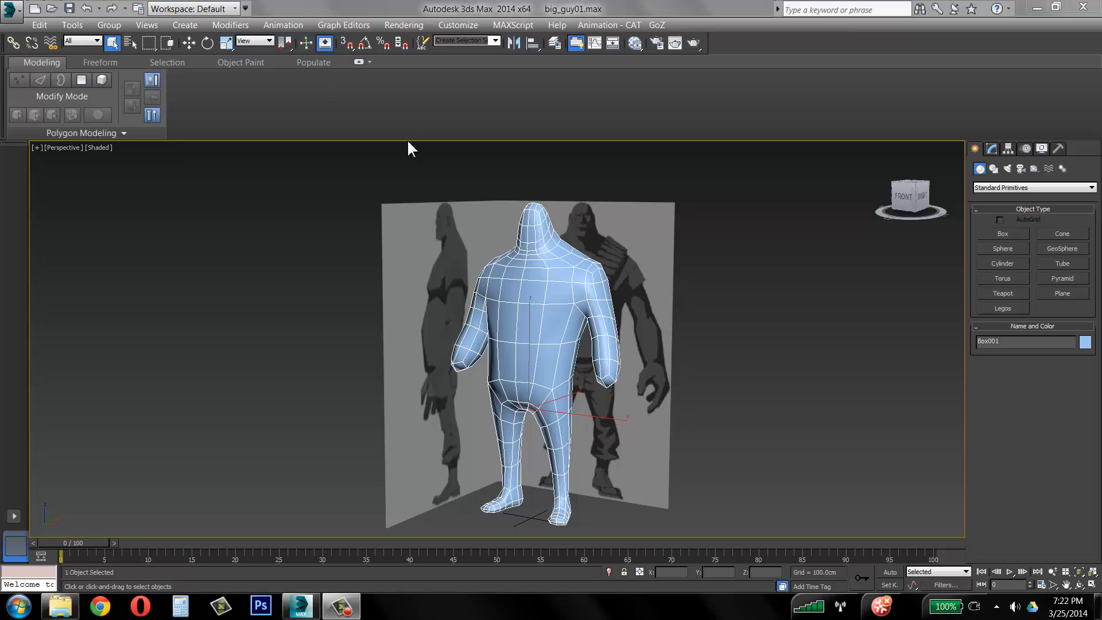
Deselect the model and archive the scene with its assets to the Desktop as a 3ds Max Archive (*.zip) named big_guy.
left_click(502, 182)
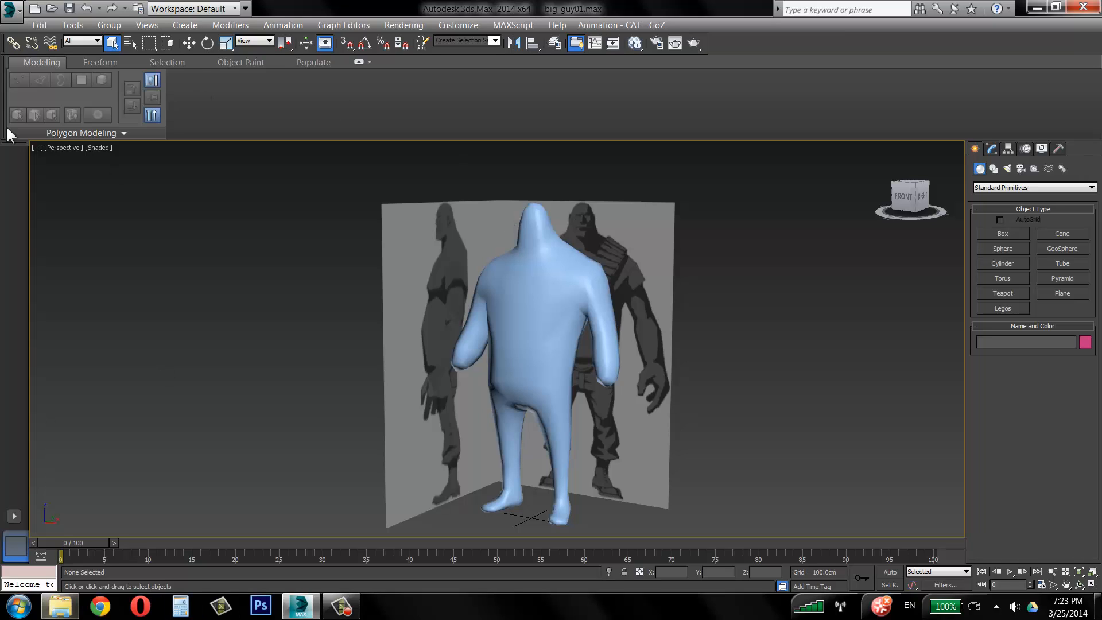
left_click(10, 8)
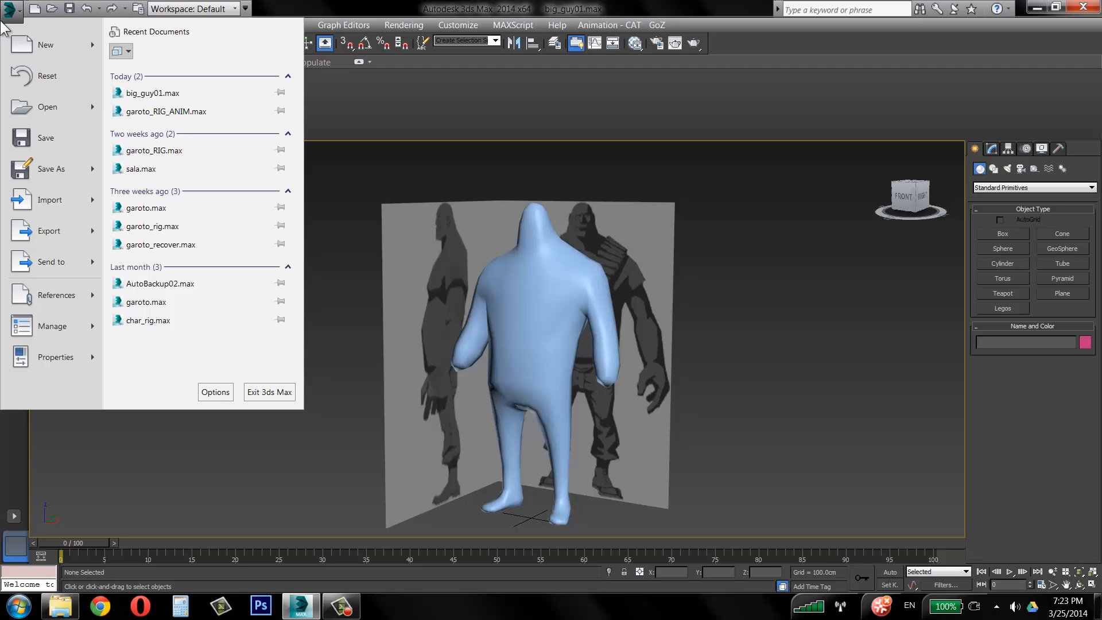
mouse_move(93, 170)
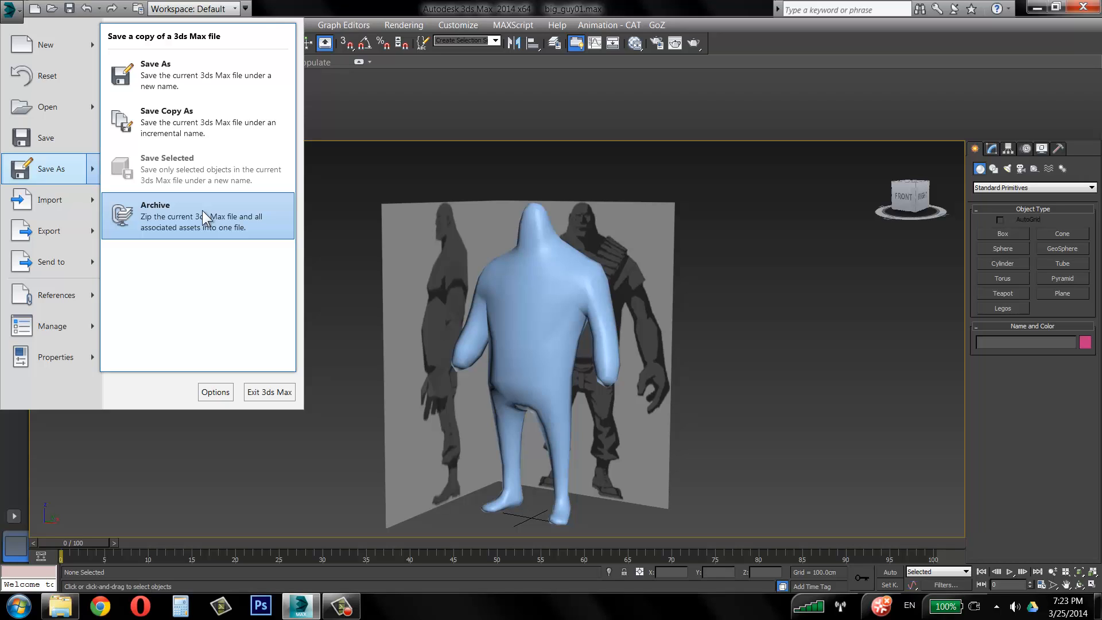
left_click(208, 217)
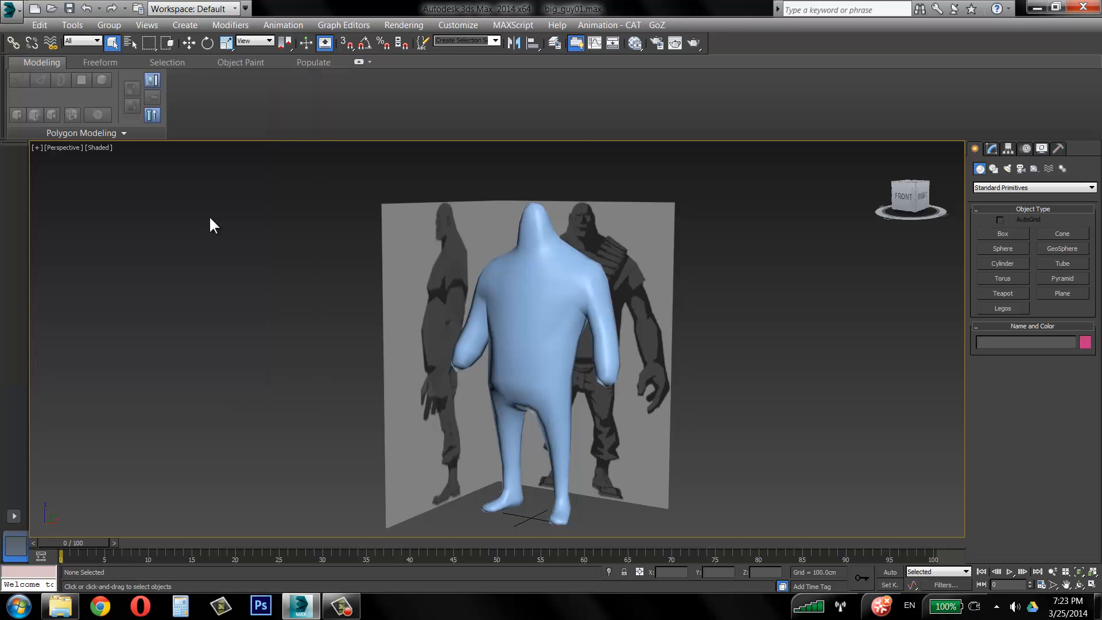
left_click(213, 507)
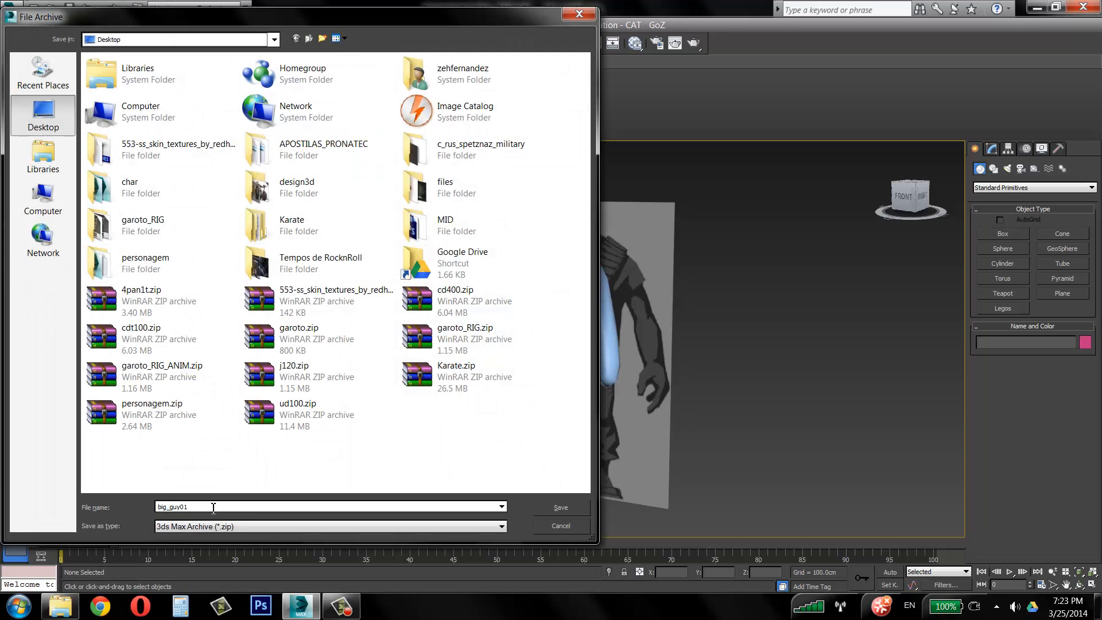
key("BackSpace")
key("BackSpace")
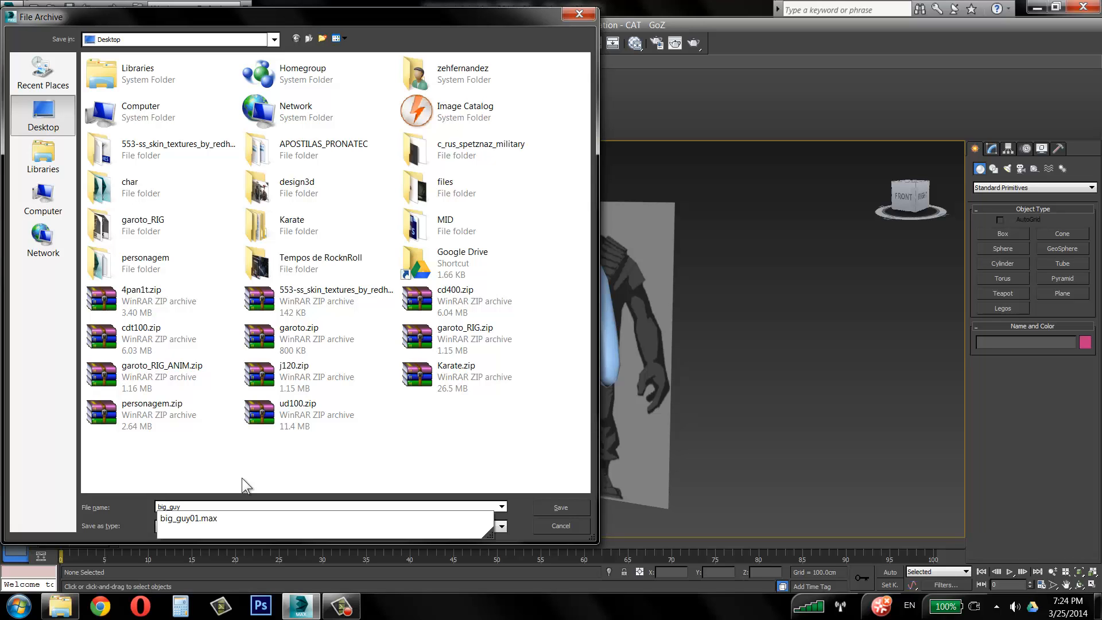
left_click(383, 486)
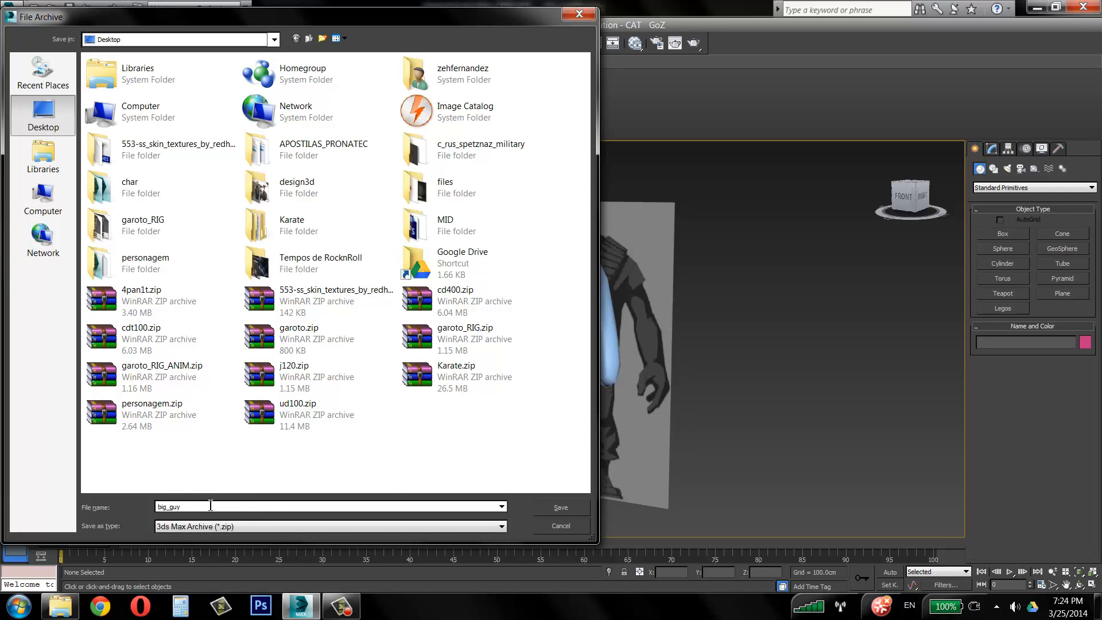
left_click(195, 528)
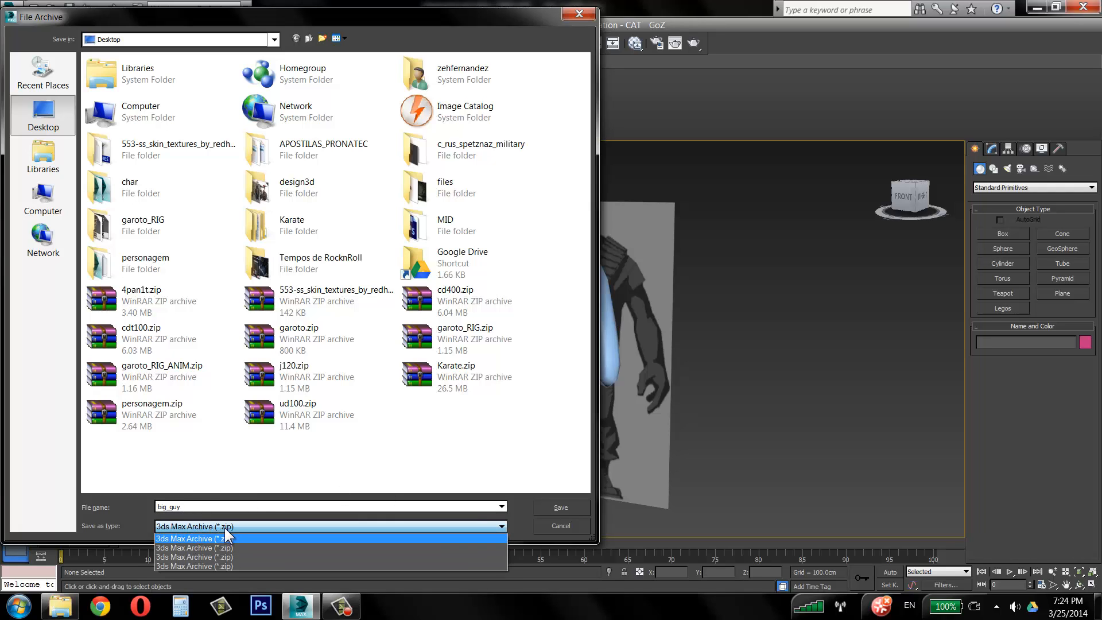
left_click(224, 538)
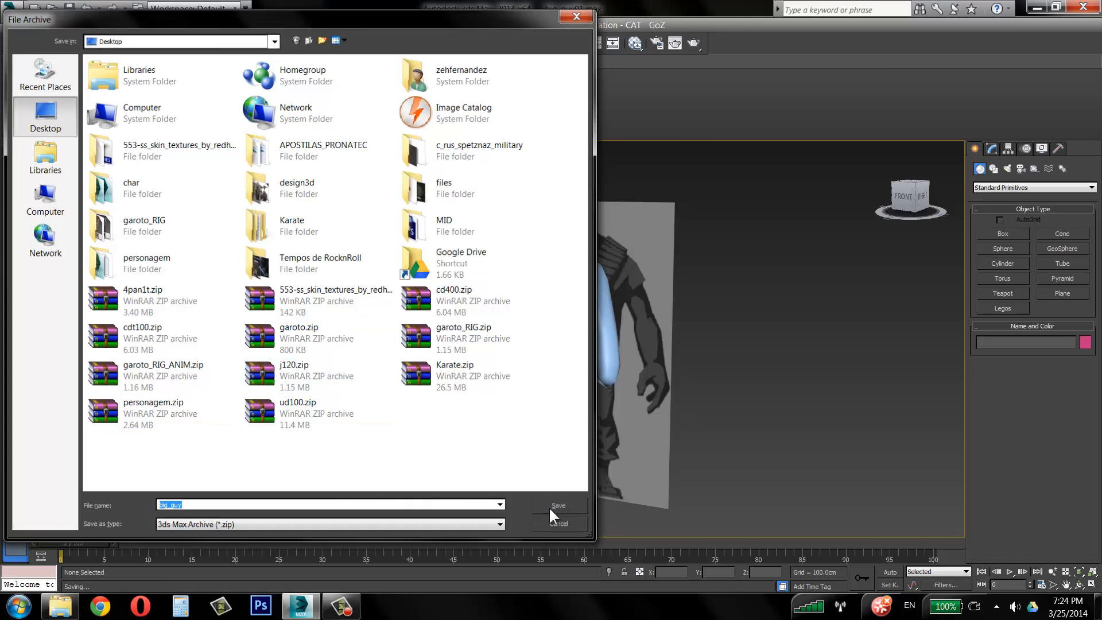
left_click(548, 508)
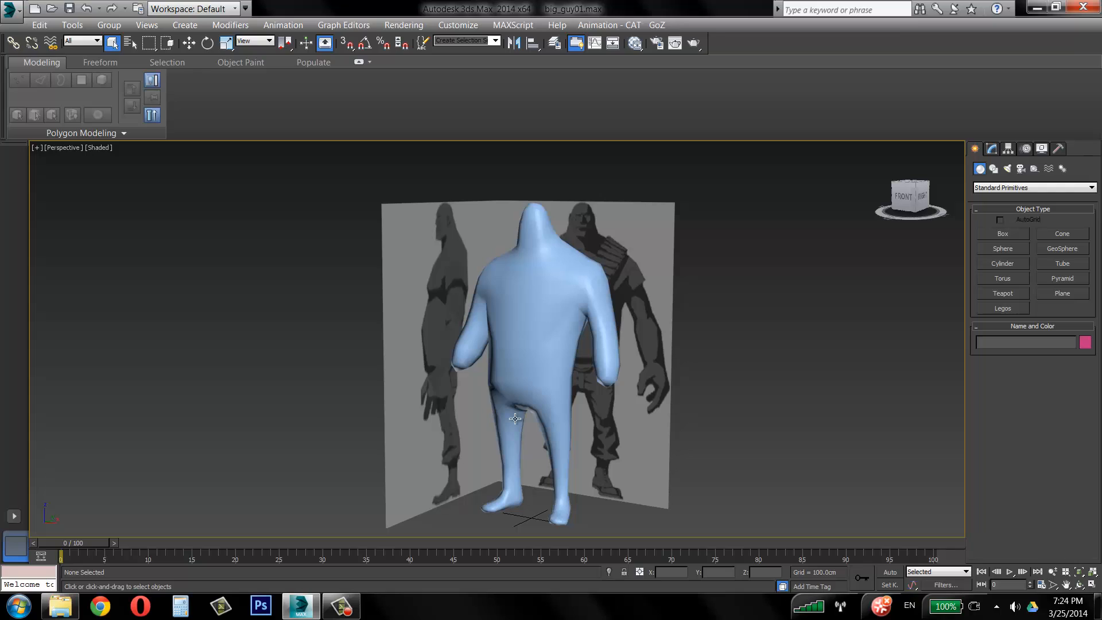
Switch to the Windows desktop and open big_guy.zip in WinRAR to examine the archived files.
left_click(1037, 7)
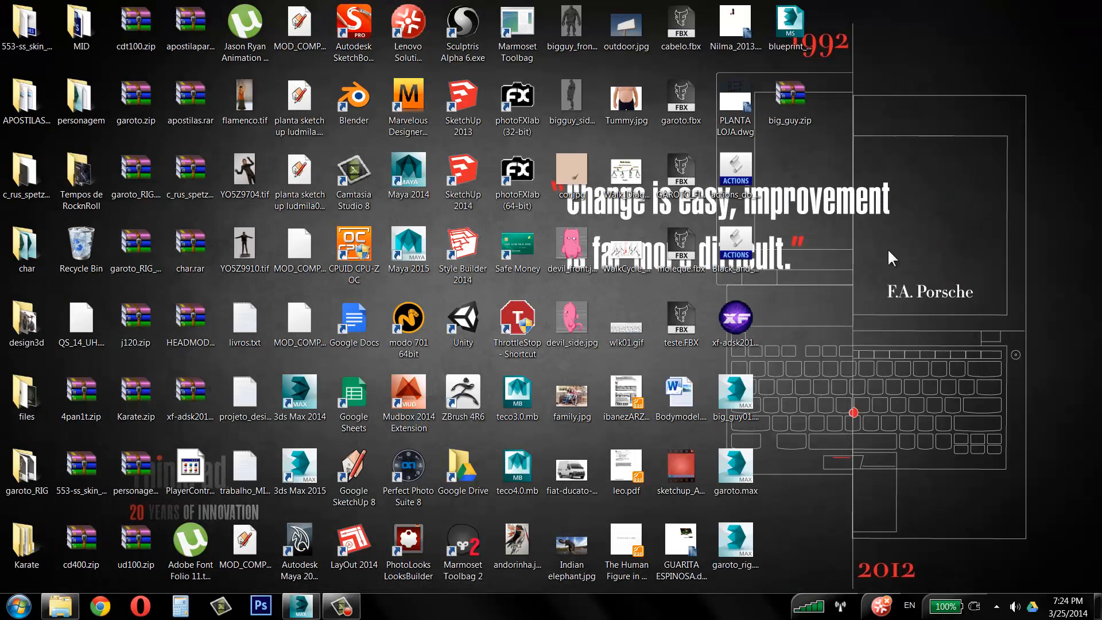
double_click(798, 96)
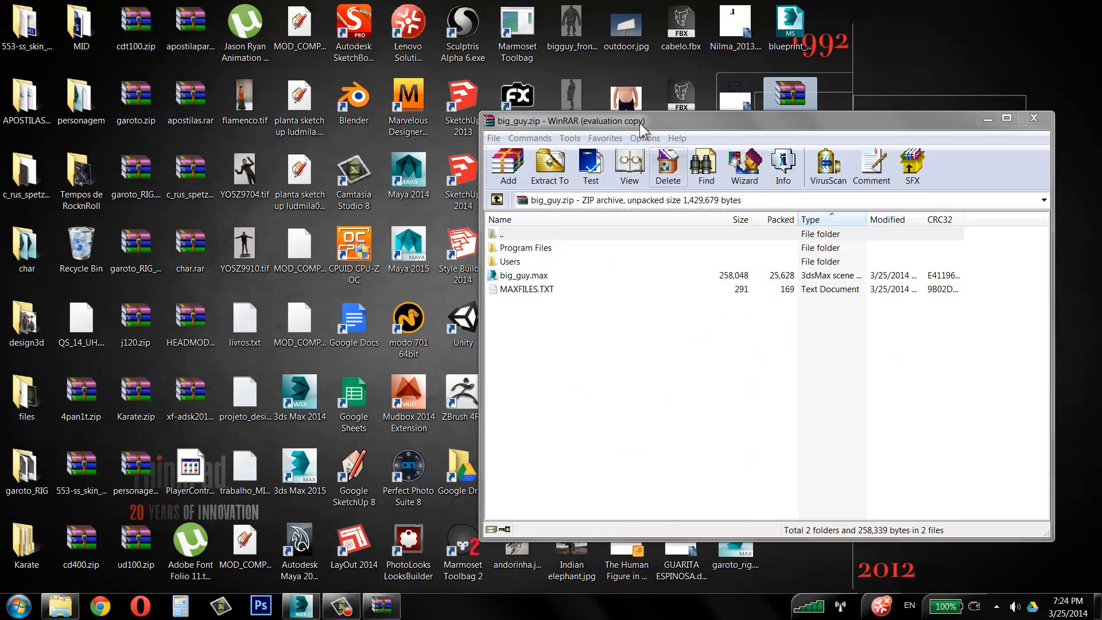
Dismiss the WinRAR licence reminder and read the asset paths listed in the archive's MAXFILES.TXT.
left_click_drag(637, 117, 321, 51)
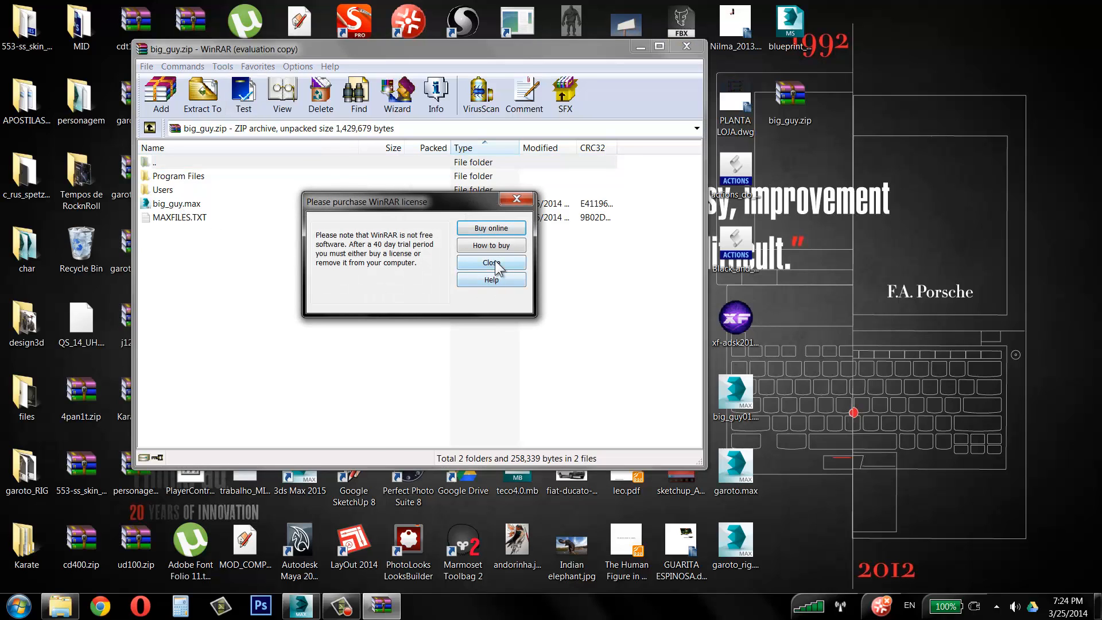
left_click(494, 262)
left_click(198, 205)
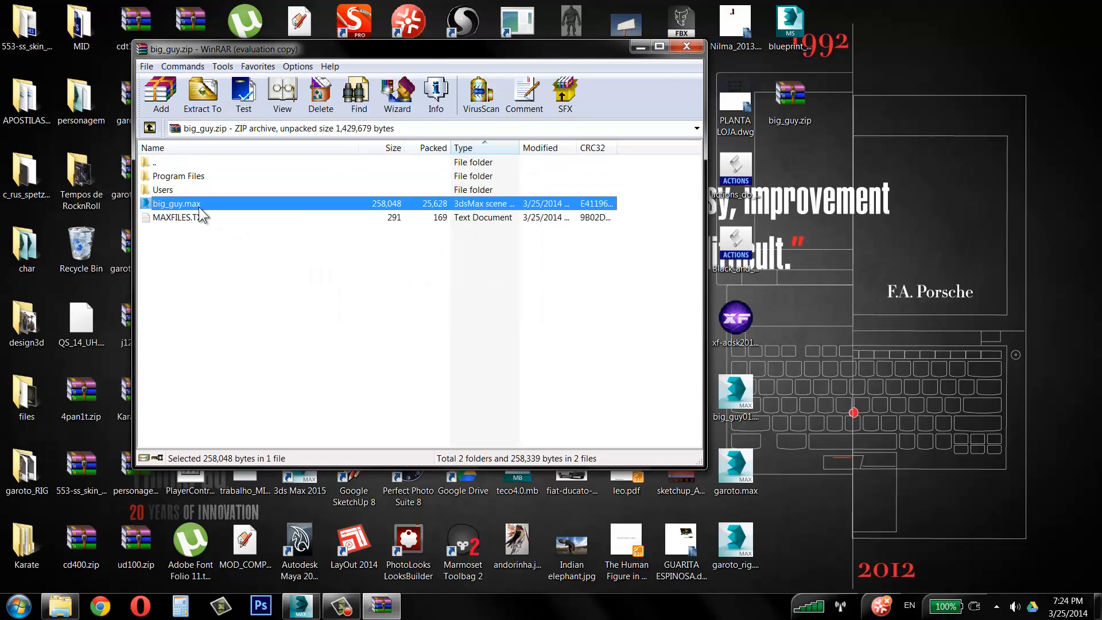
double_click(198, 218)
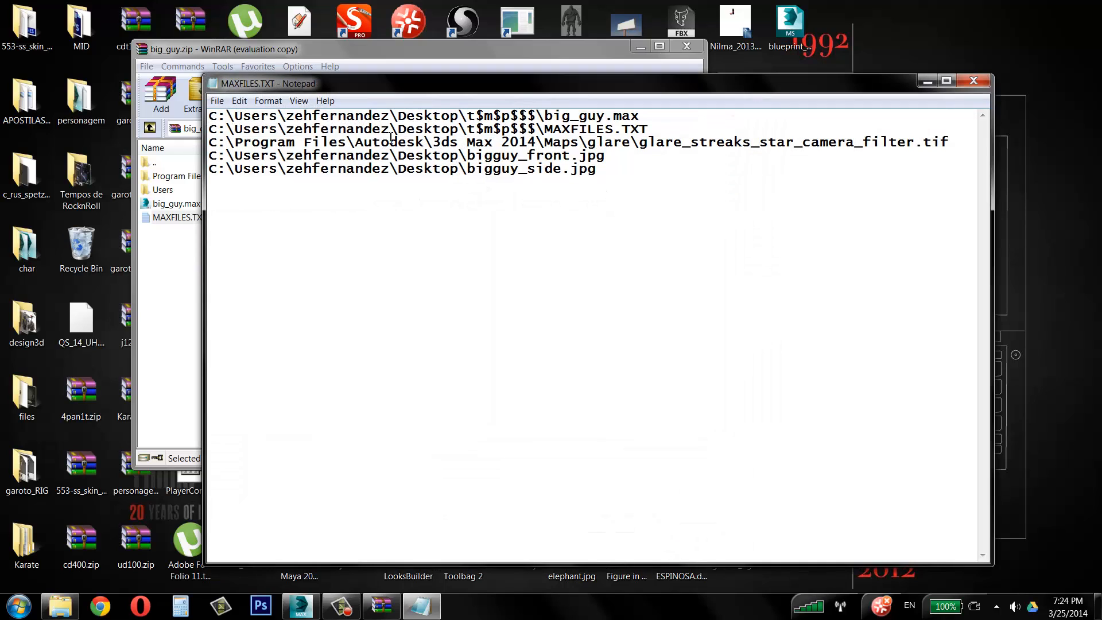
left_click(975, 83)
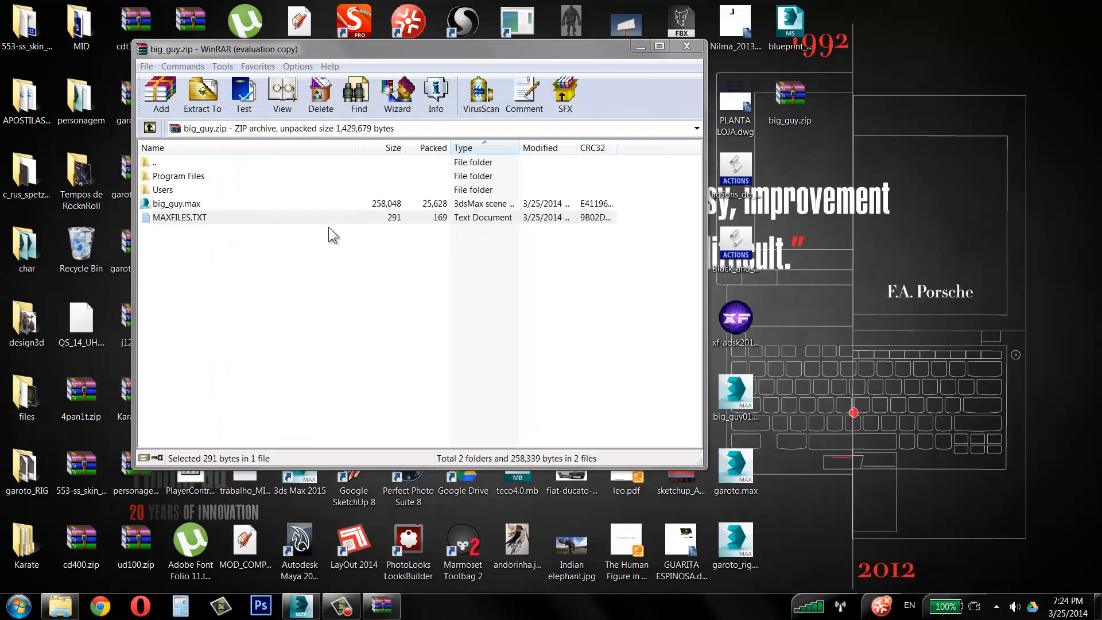
Check the Program Files and Users folders inside big_guy.zip and close the archive.
left_click(179, 172)
left_click(167, 192)
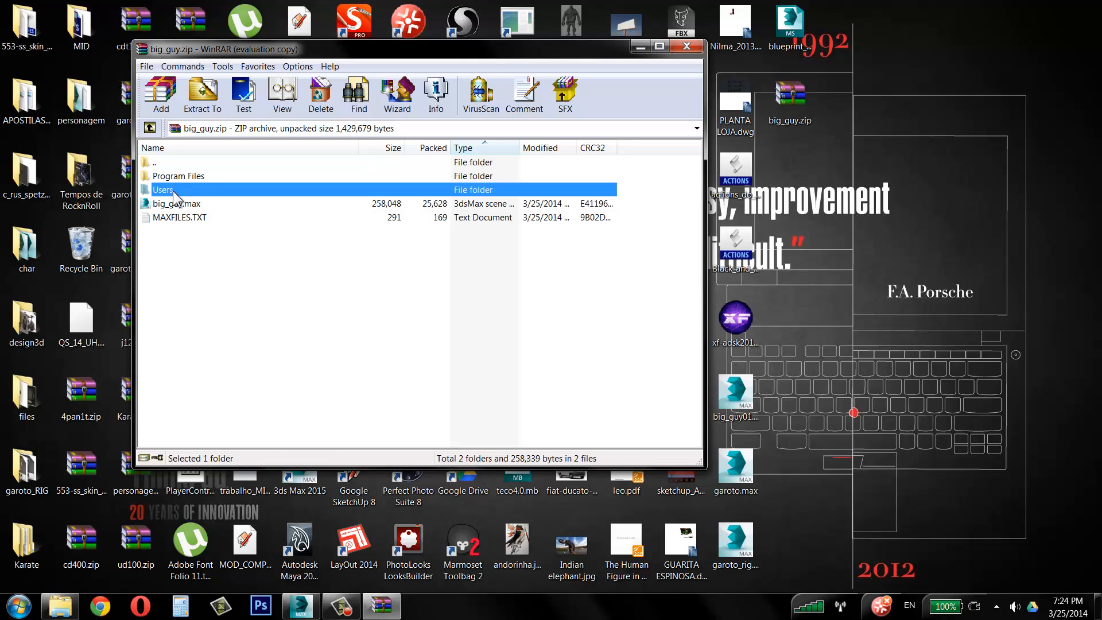
left_click(189, 175)
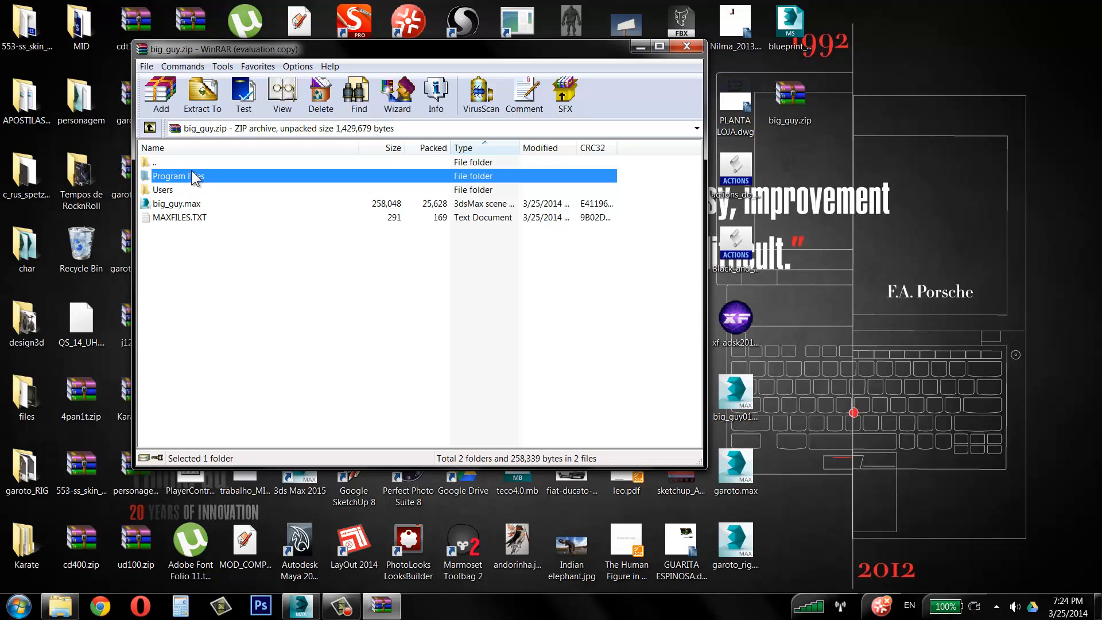
key("F2")
left_click(686, 46)
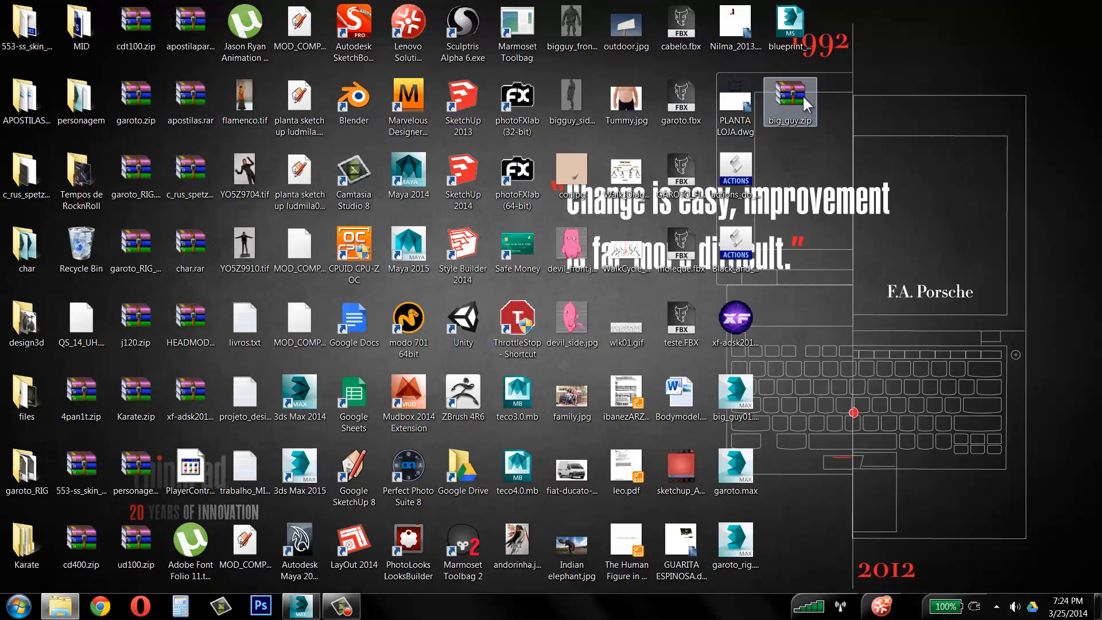
right_click_drag(802, 95, 785, 106)
key("Escape")
right_click(784, 93)
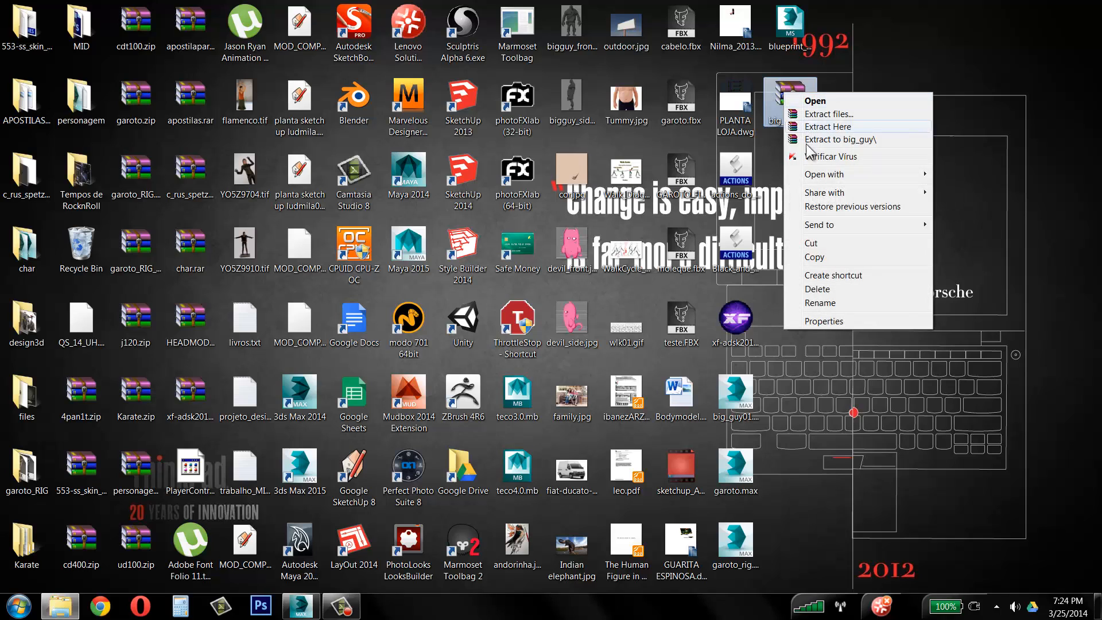
left_click(814, 256)
right_click(802, 101)
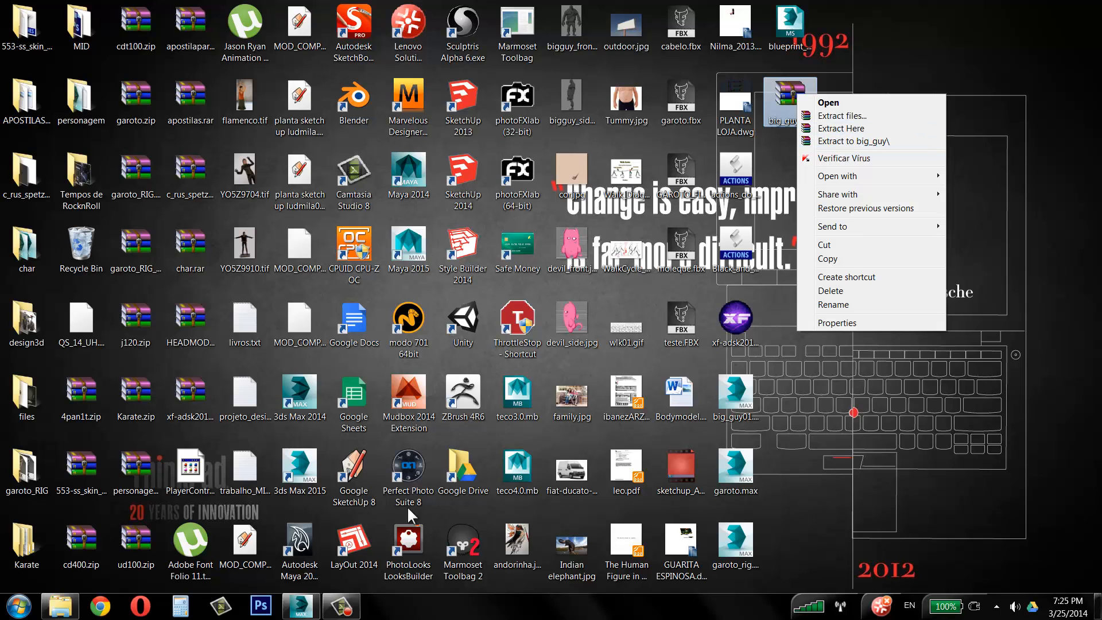
Switch back to 3ds Max and review the Save As options, including Archive.
left_click(301, 605)
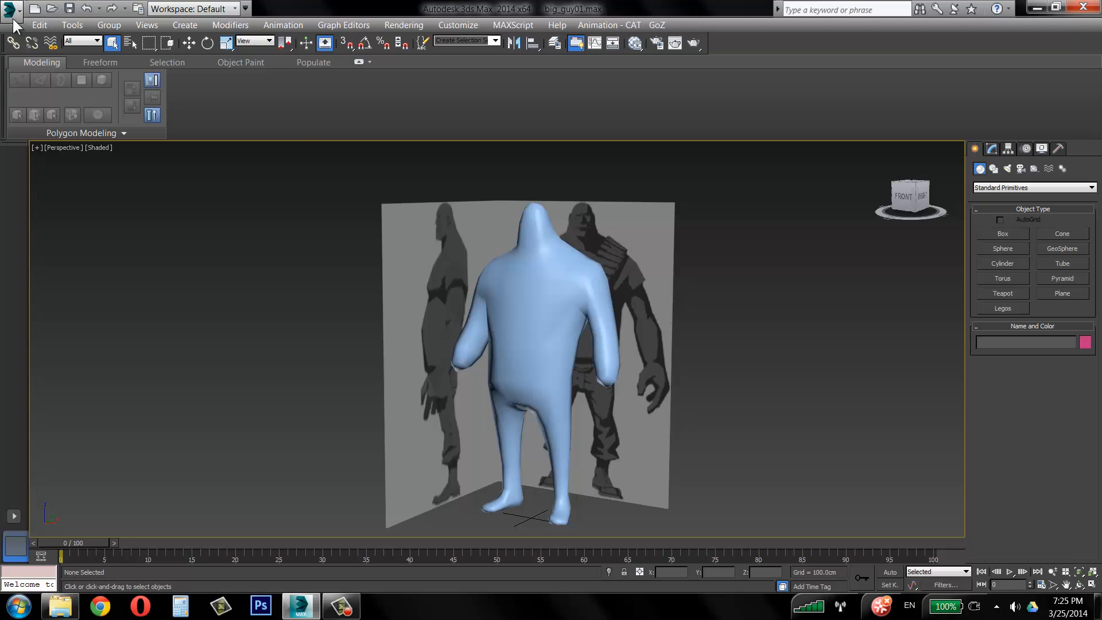
left_click(12, 9)
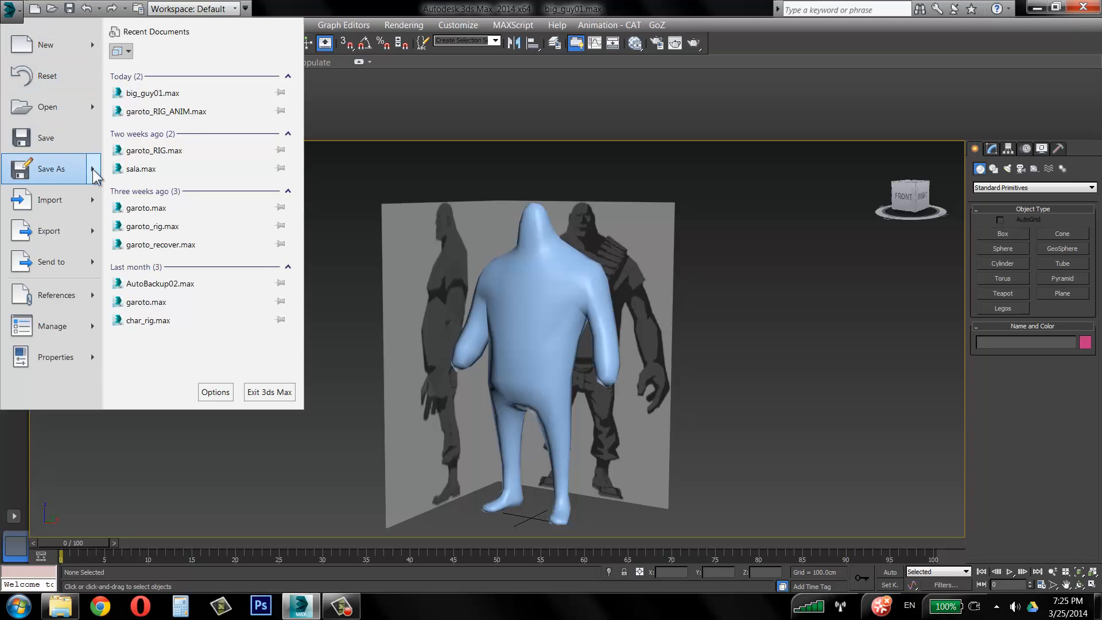
mouse_move(93, 168)
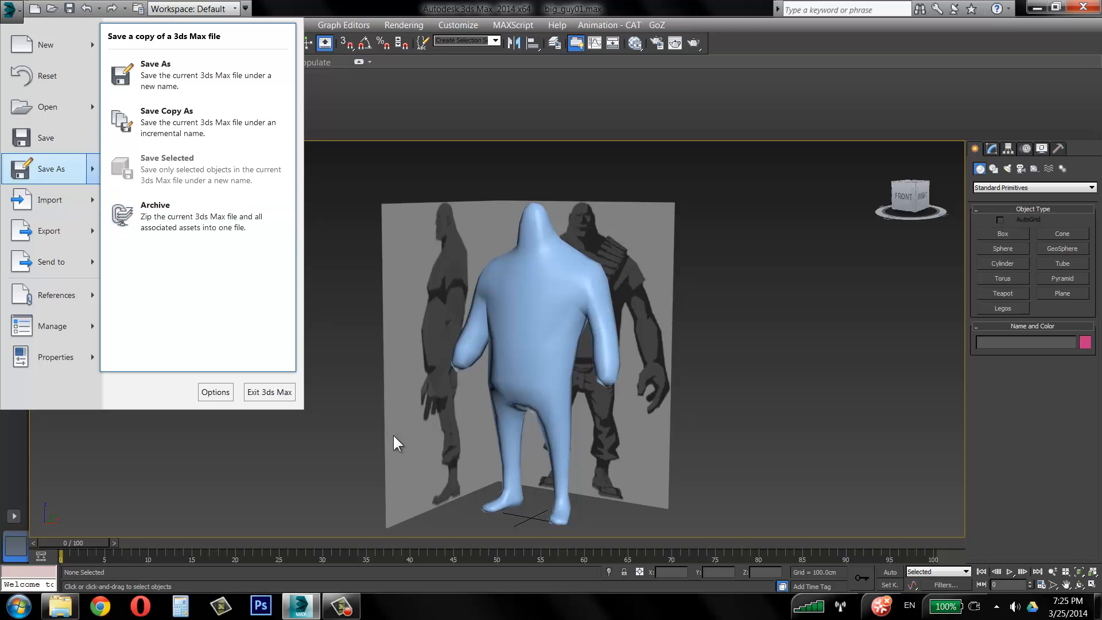
left_click(356, 464)
Turn TurboSmooth off and on again to compare the low-poly cage with the smoothed character.
key("F9")
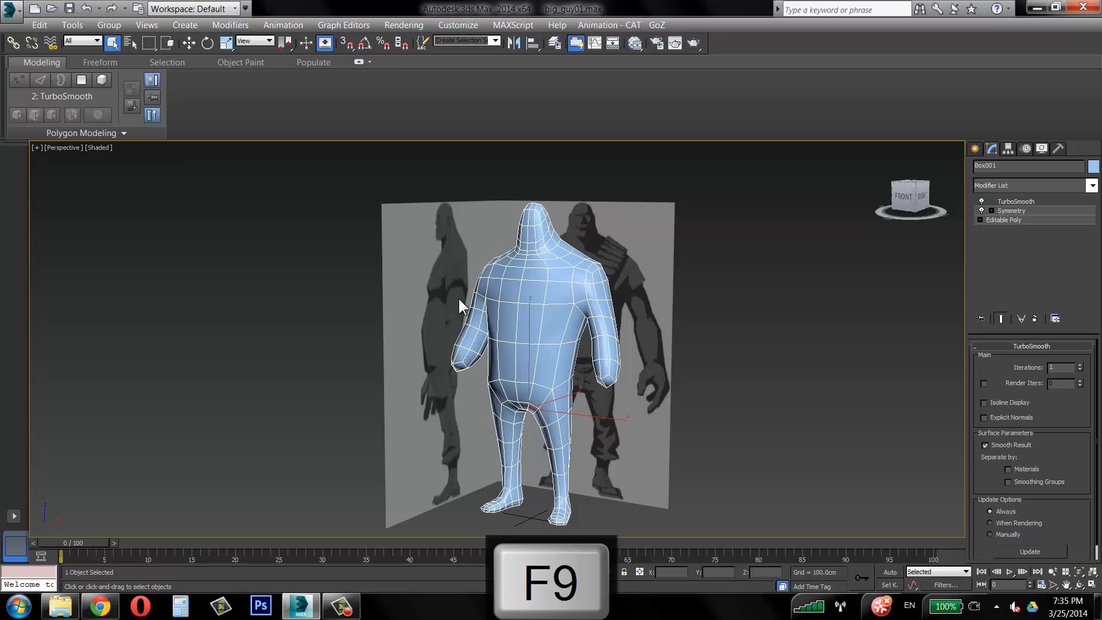
left_click(981, 200)
mouse_move(534, 333)
middle_mouse_down("alt")
mouse_move(488, 340)
mouse_move(530, 339)
middle_mouse_up("alt")
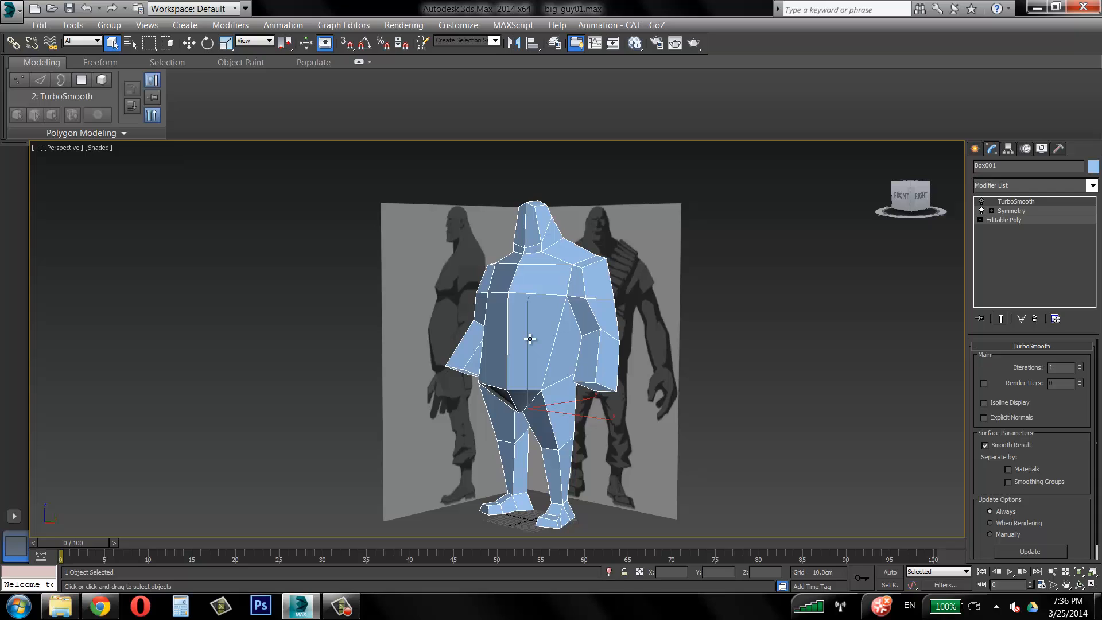
left_click(981, 201)
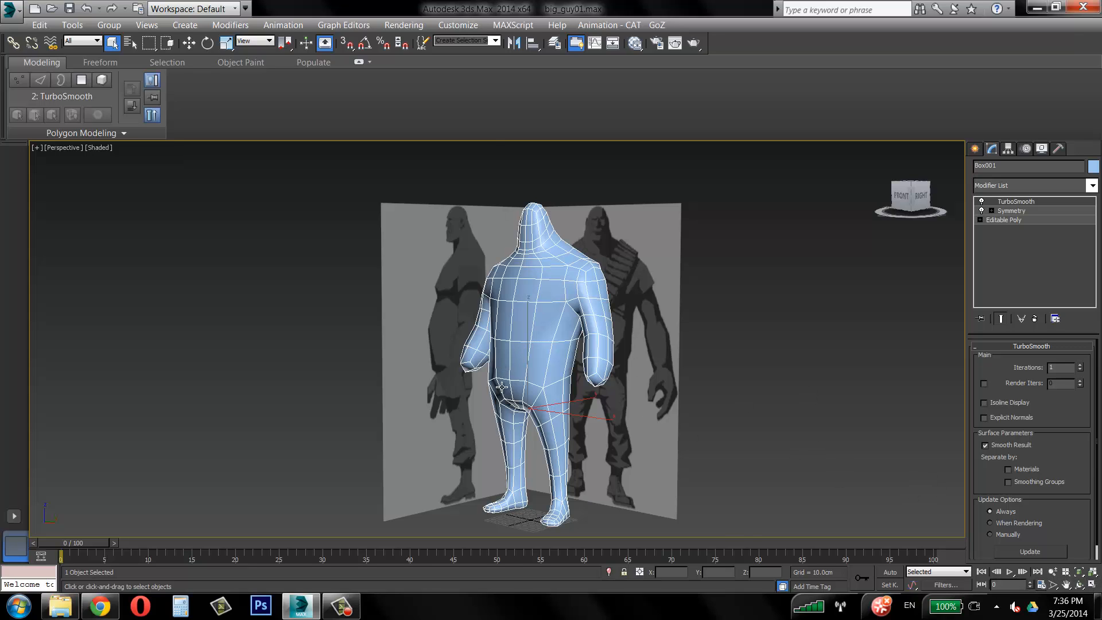
Show all four views of the smoothed character and maximize the Right viewport.
key("alt+w")
middle_click(259, 450)
scroll(259, 449, "down", 3)
scroll(307, 409, "up", 4)
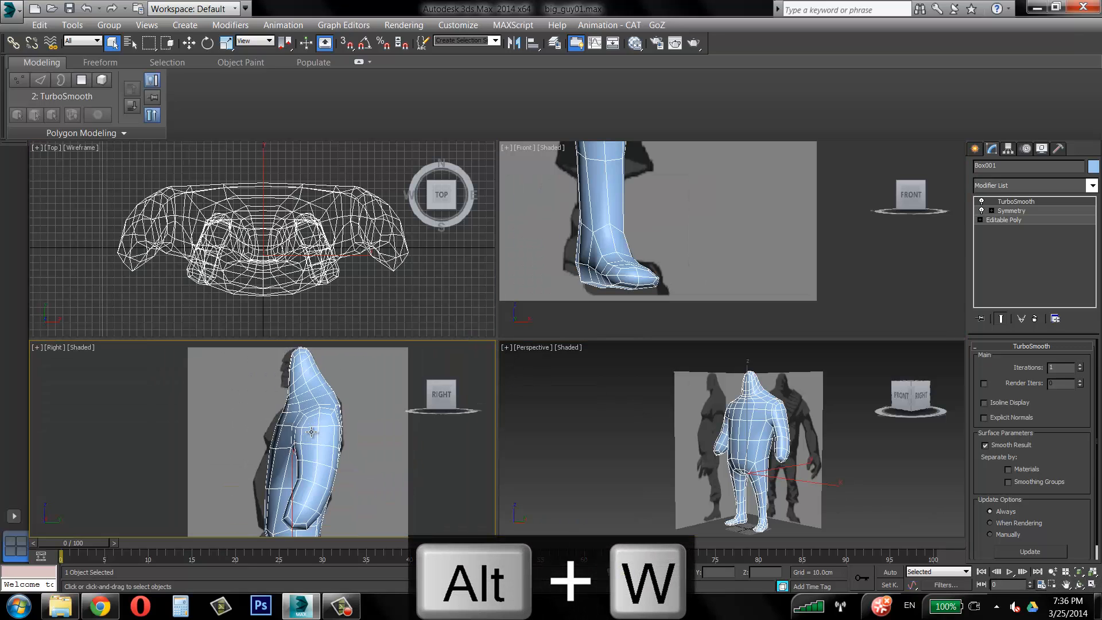
middle_click_drag(307, 409, 312, 438)
middle_click_drag(258, 230, 240, 290)
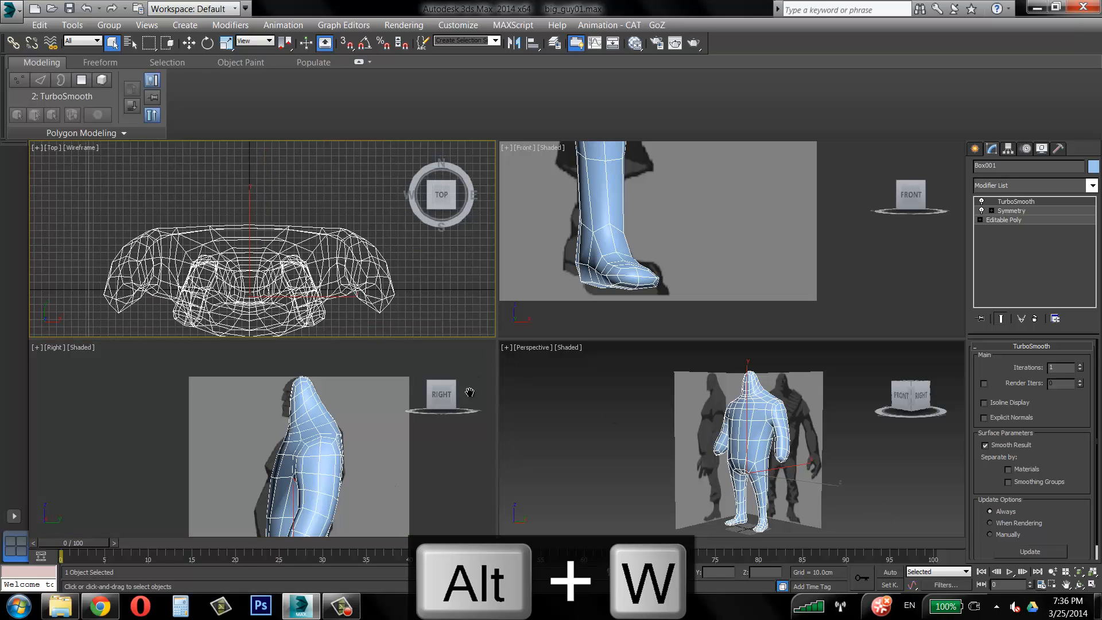
middle_click_drag(328, 441, 335, 457)
key("alt+w")
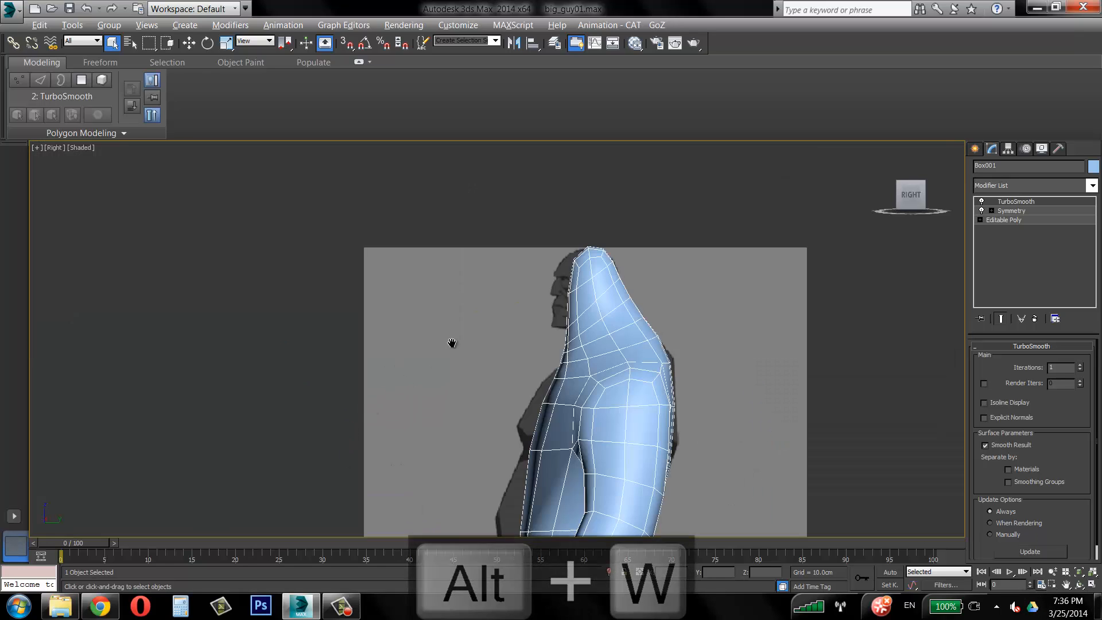
Compare the smoothed body's profile with the side reference image from head to hips.
scroll(553, 326, "up", 3)
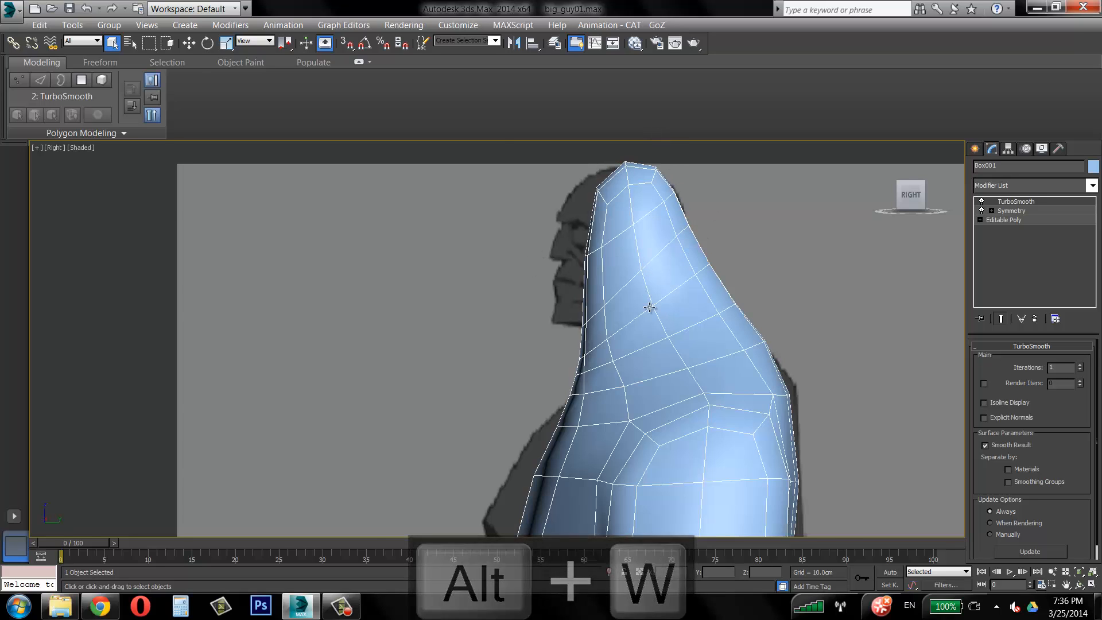
scroll(647, 305, "up", 2)
scroll(611, 292, "down", 4)
middle_click_drag(611, 292, 619, 260)
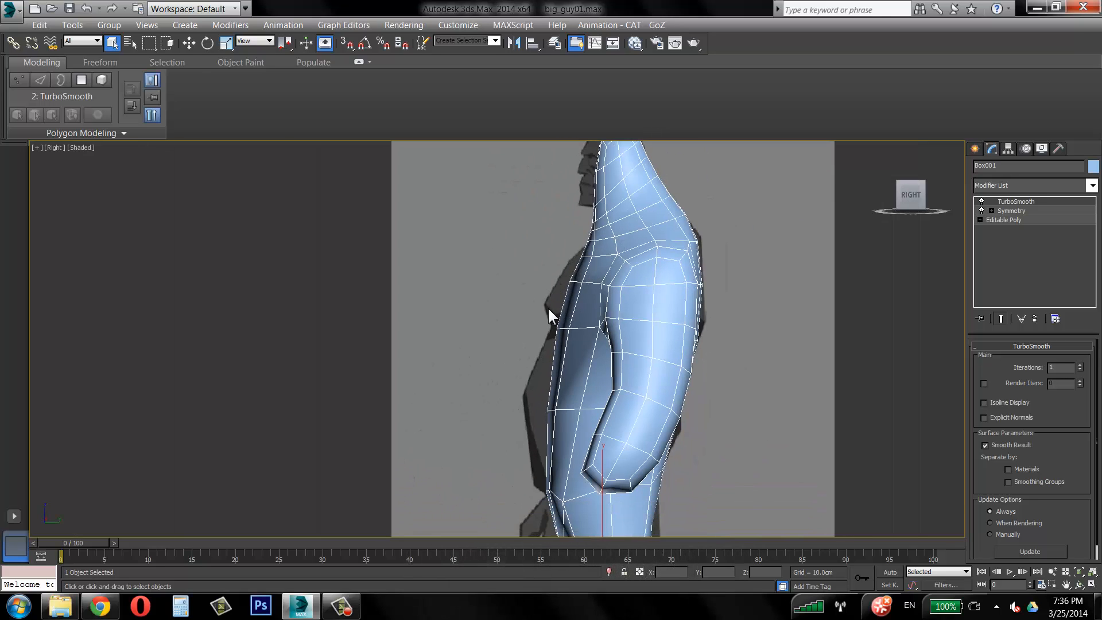
middle_click_drag(561, 336, 559, 379)
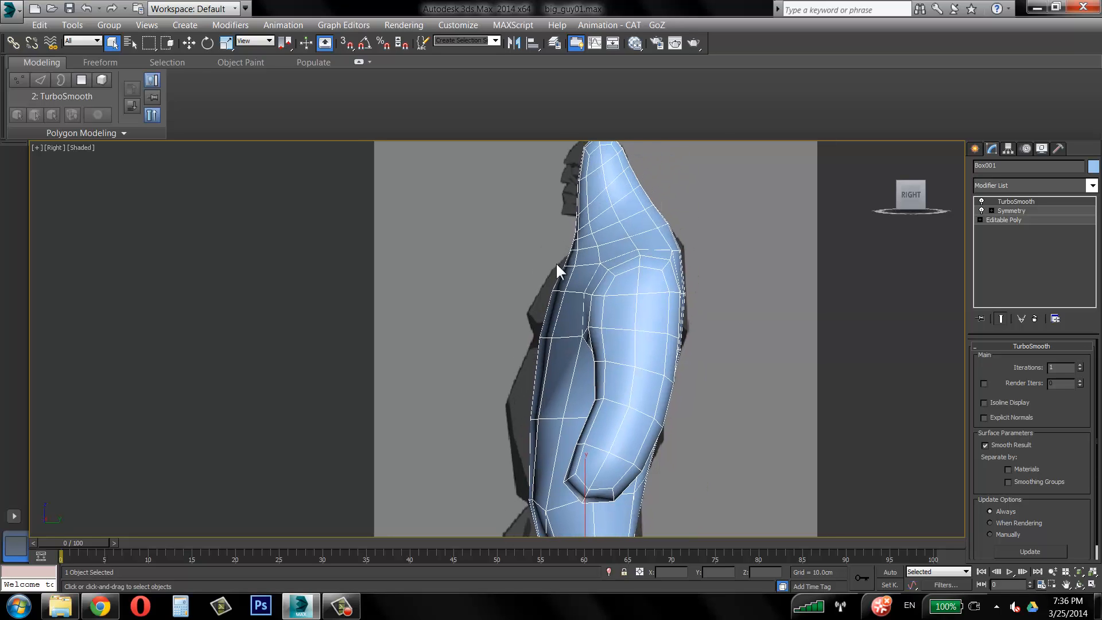
middle_click_drag(579, 324, 562, 246)
middle_click_drag(533, 420, 495, 346)
middle_click_drag(529, 296, 521, 356)
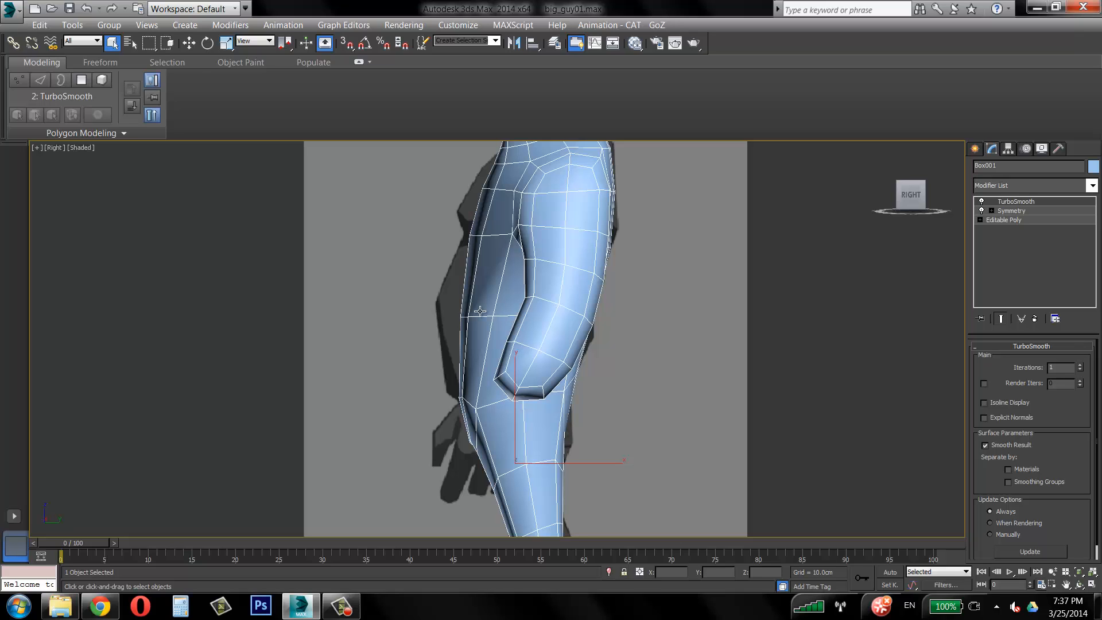
Remove the TurboSmooth modifier from the character, keeping Symmetry above Editable Poly.
middle_click_drag(487, 311, 470, 448)
scroll(502, 364, "up", 3)
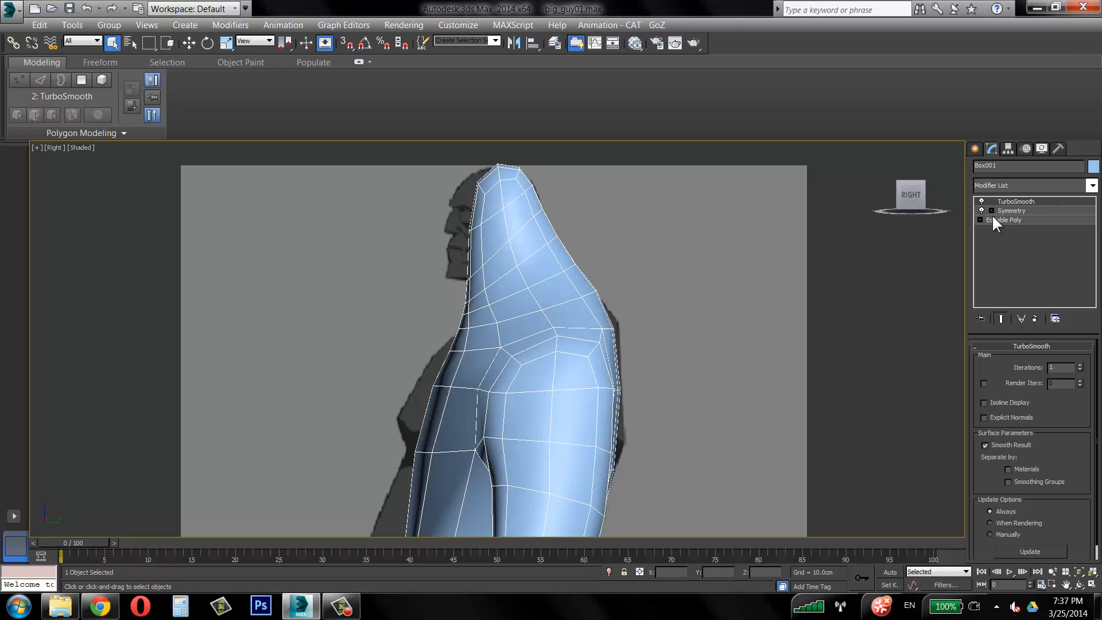
left_click(1034, 318)
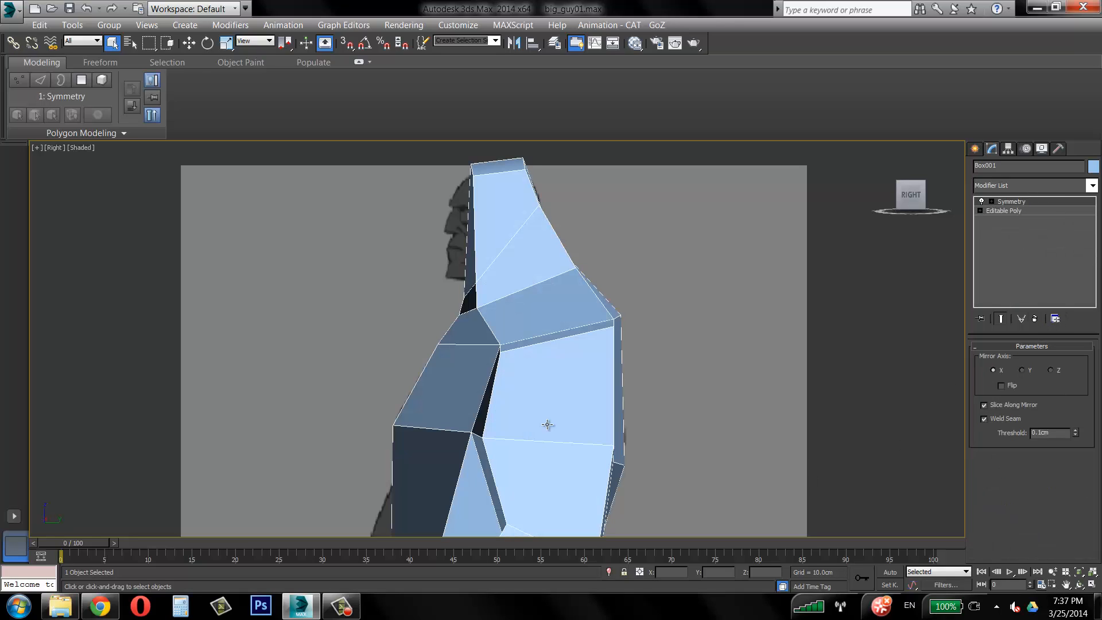
middle_click_drag(642, 312, 667, 295)
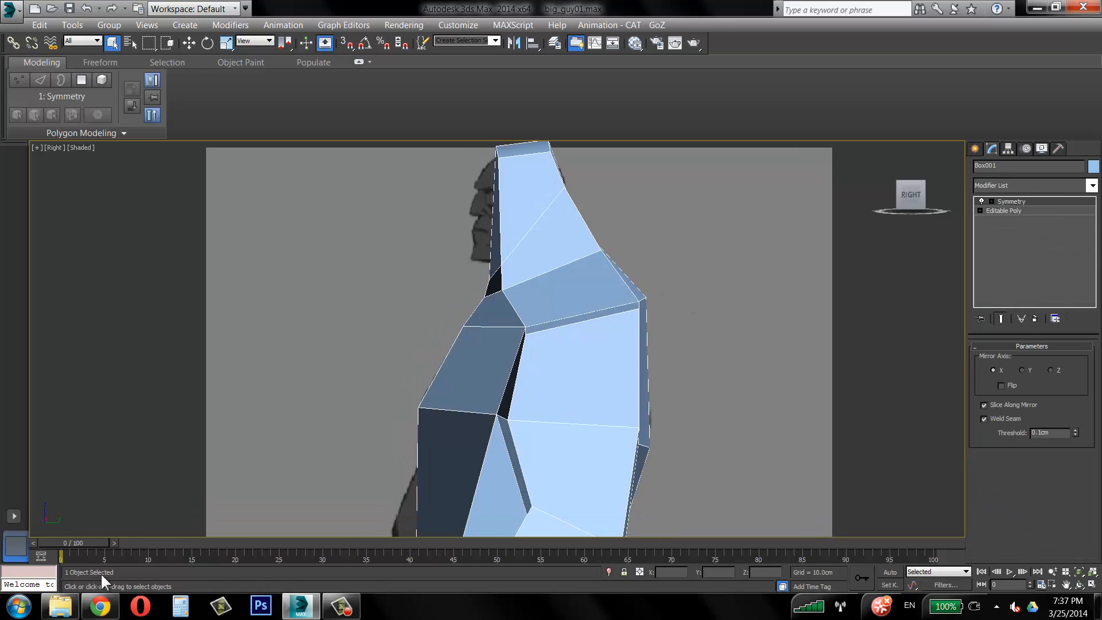
Enlarge the screen to 200% with Windows Magnifier and show the character in a maximized Perspective viewport.
left_click(18, 607)
left_click(62, 409)
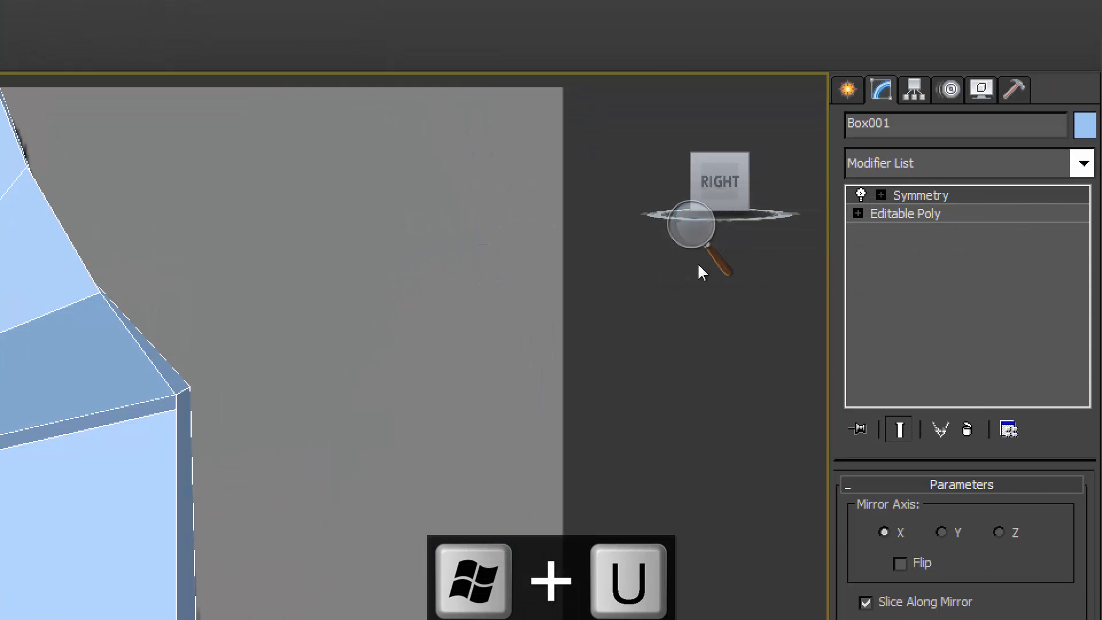
key("alt+w")
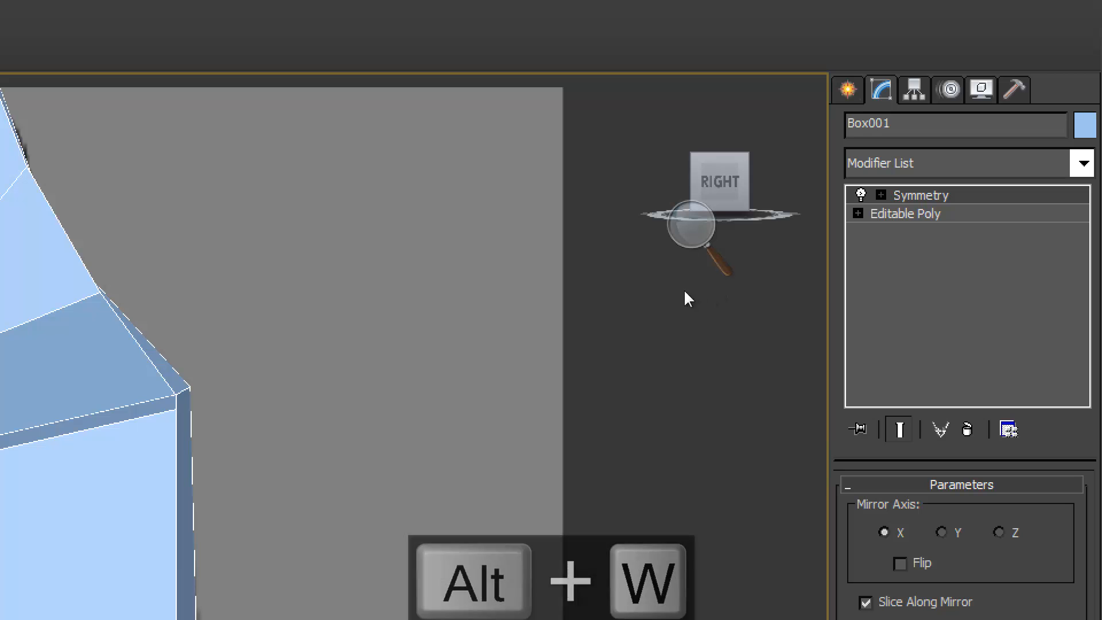
left_click(790, 282)
key("alt+w")
middle_click_drag(777, 285, 778, 294)
scroll(765, 379, "down", 5)
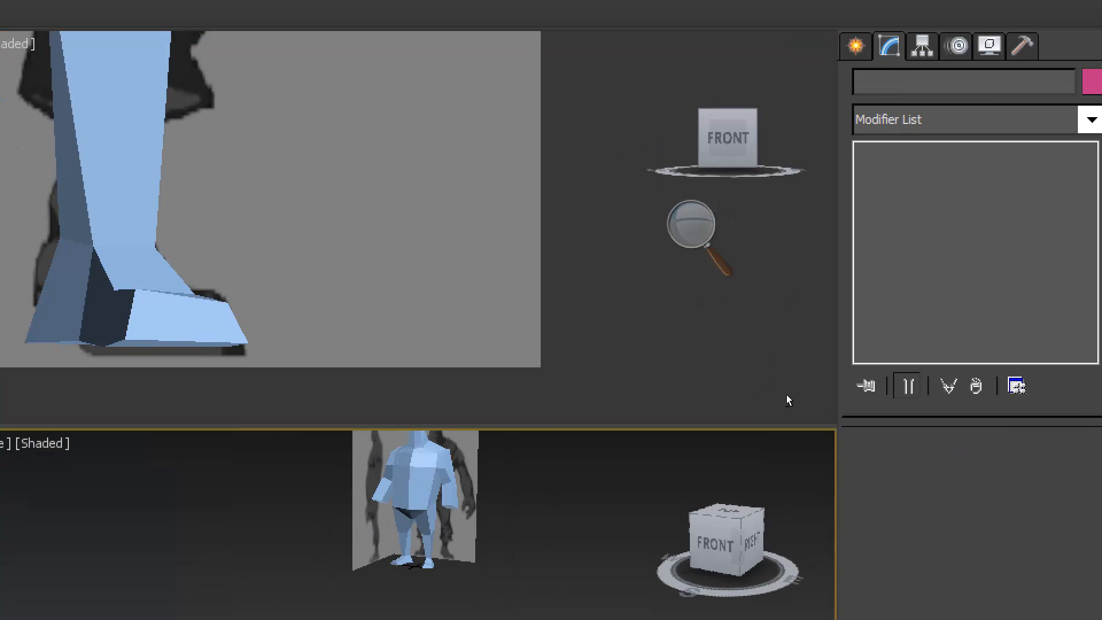
scroll(784, 400, "up", 3)
middle_click_drag(787, 395, 775, 371)
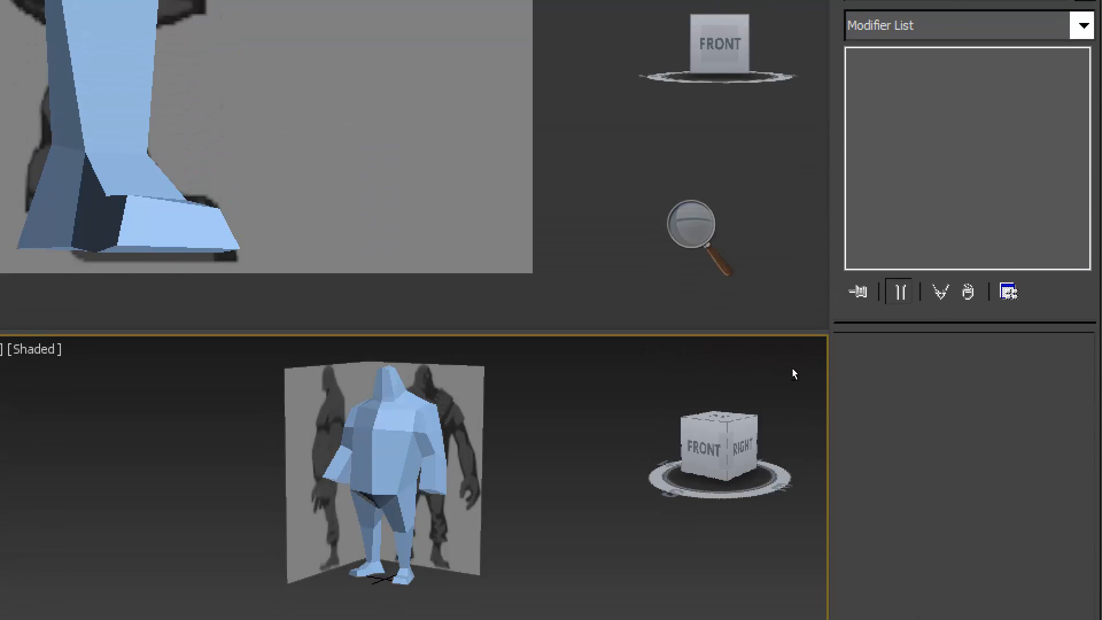
key("alt+w")
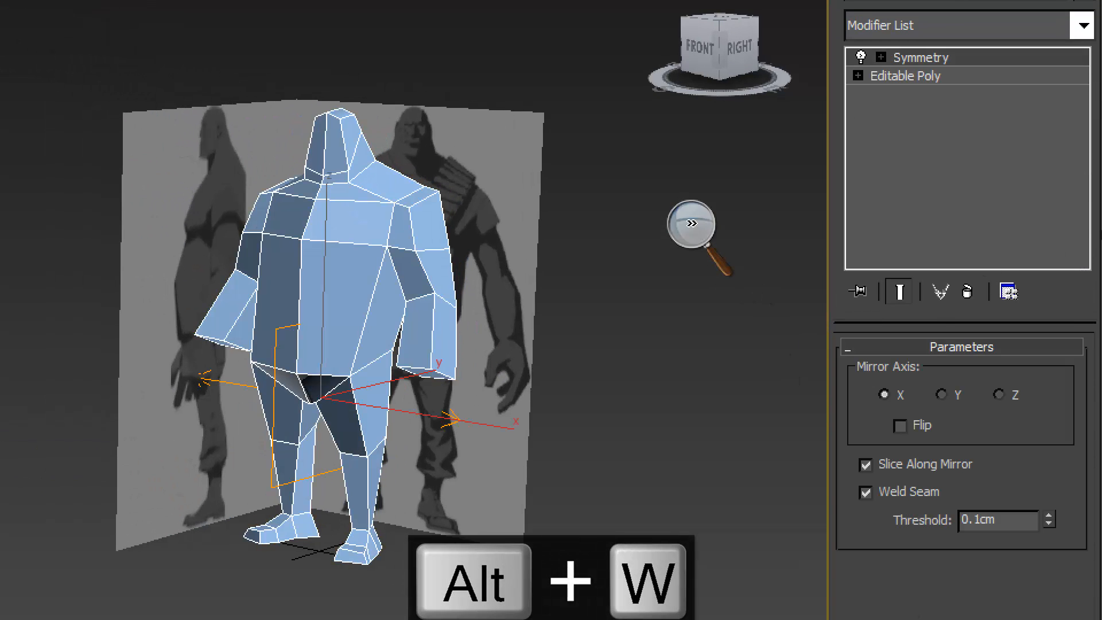
Select the Editable Poly level below Symmetry and return the Magnifier to 100%.
left_click(999, 212)
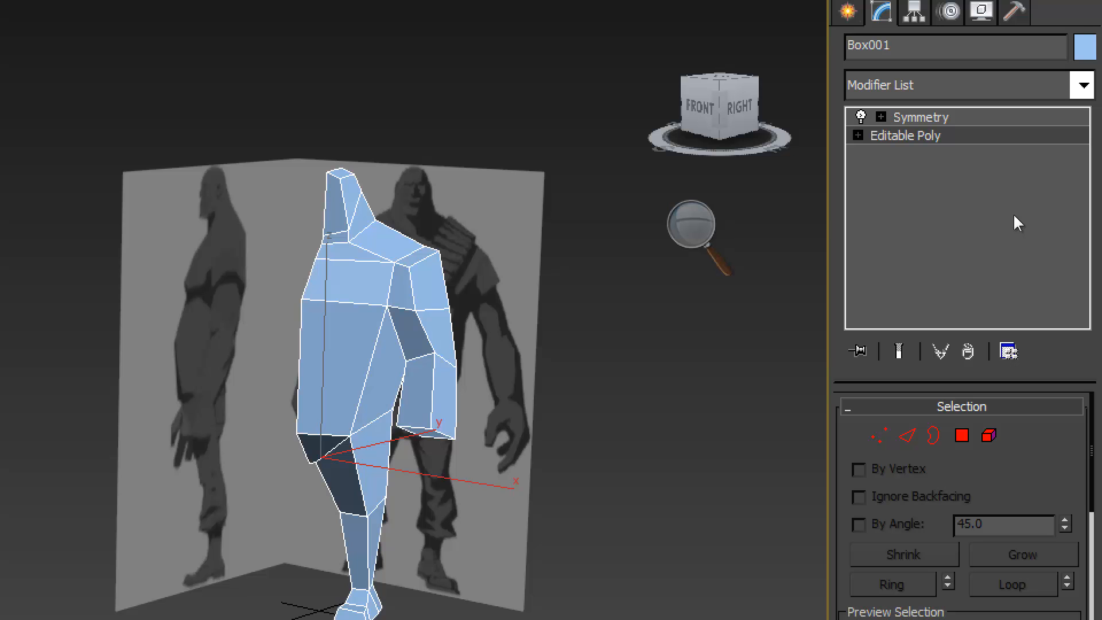
left_click(691, 223)
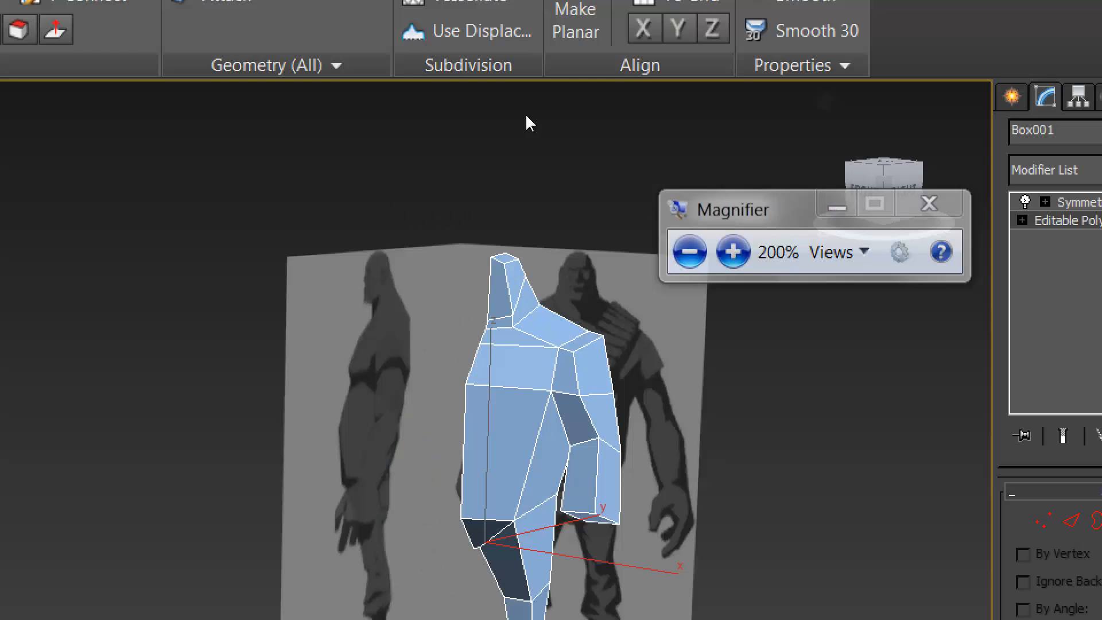
left_click(691, 224)
left_click(689, 251)
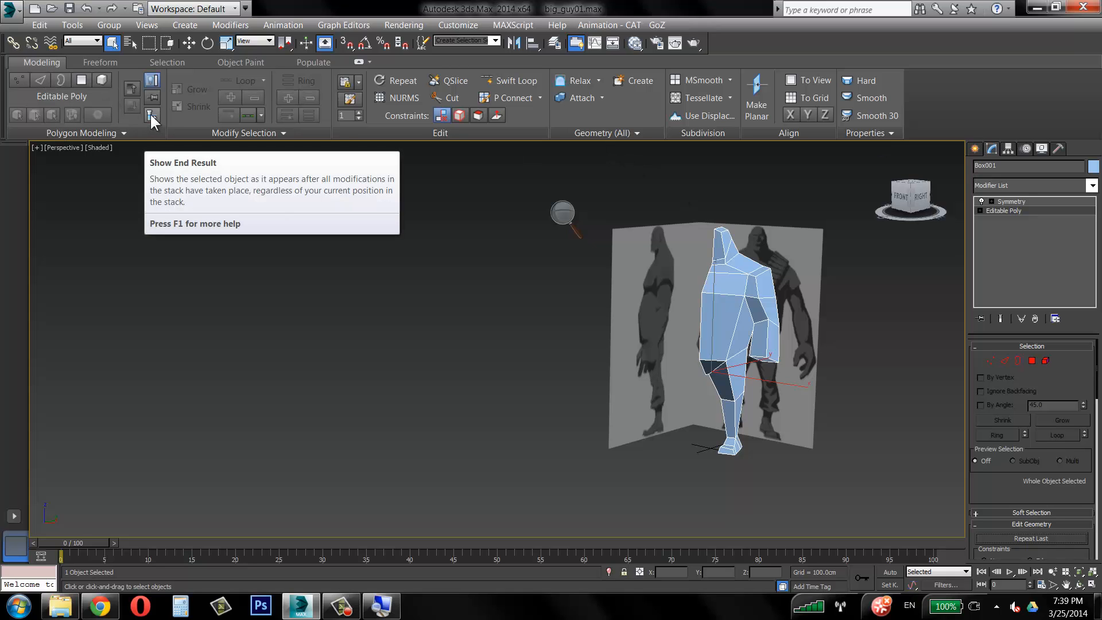
Enable Show End Result at the Editable Poly level and set the Magnifier back to 100%.
left_click(562, 212)
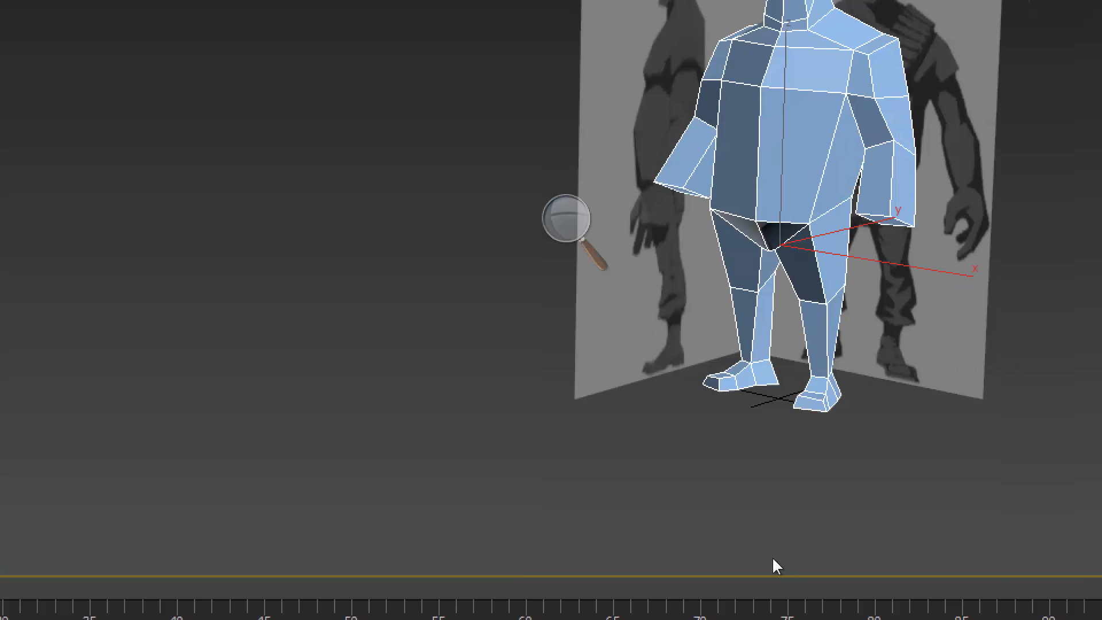
left_click(614, 369)
left_click(614, 379)
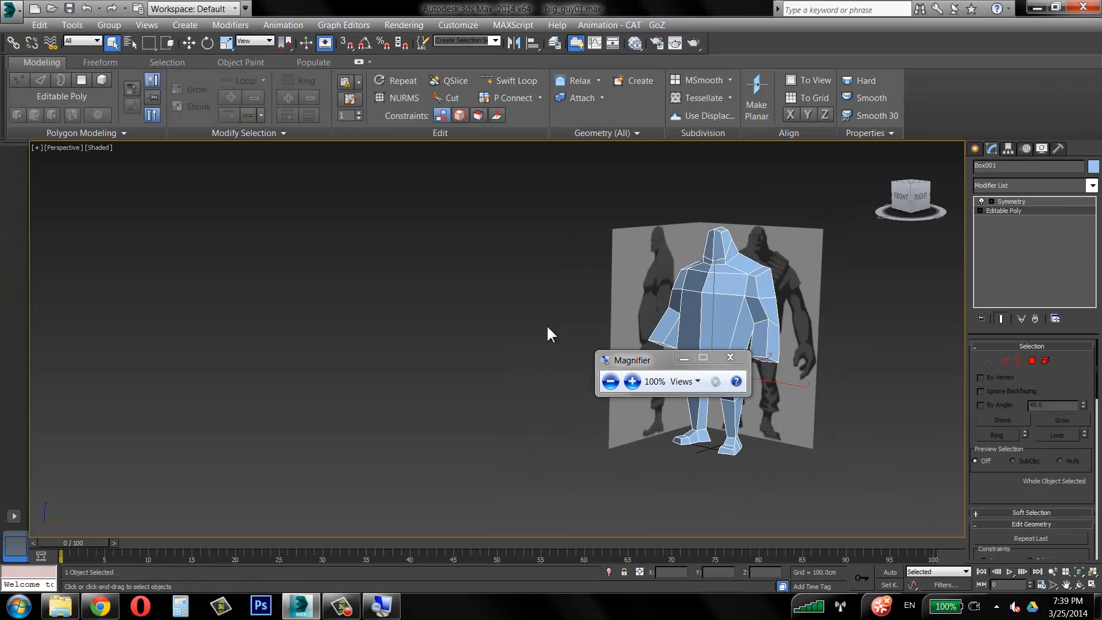
Try moving the four wrist vertices down and inward at the Editable Poly level, and undo the move.
middle_click_drag(746, 317, 495, 359)
scroll(499, 362, "up", 6)
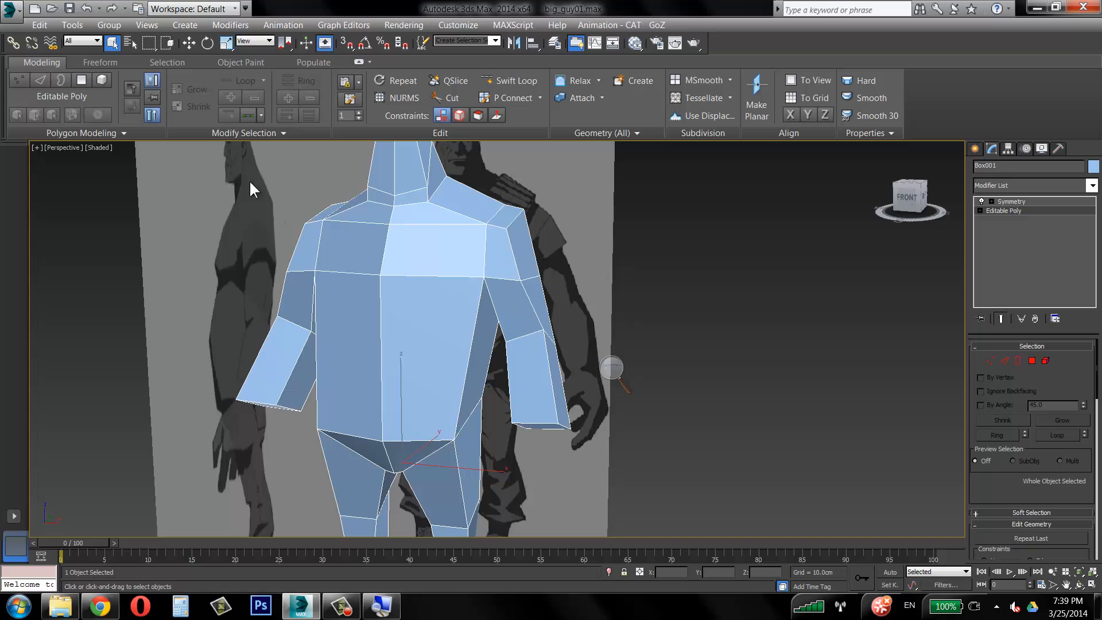
left_click(19, 80)
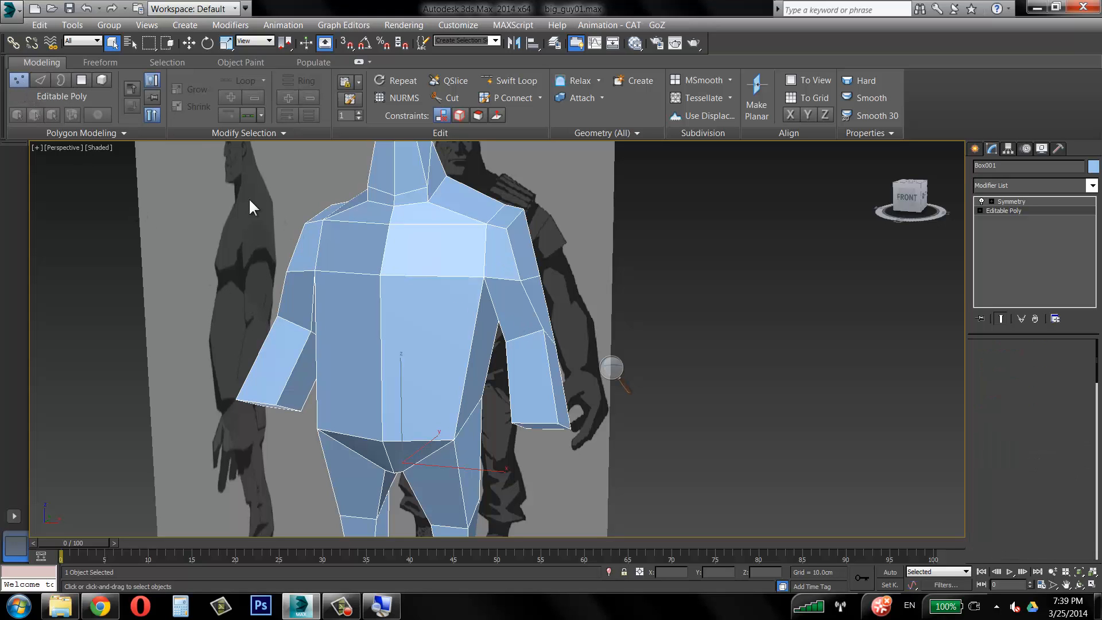
middle_click_drag(490, 355, 498, 357, "alt")
left_click_drag(509, 392, 606, 454)
key("w")
left_click_drag(574, 405, 516, 511)
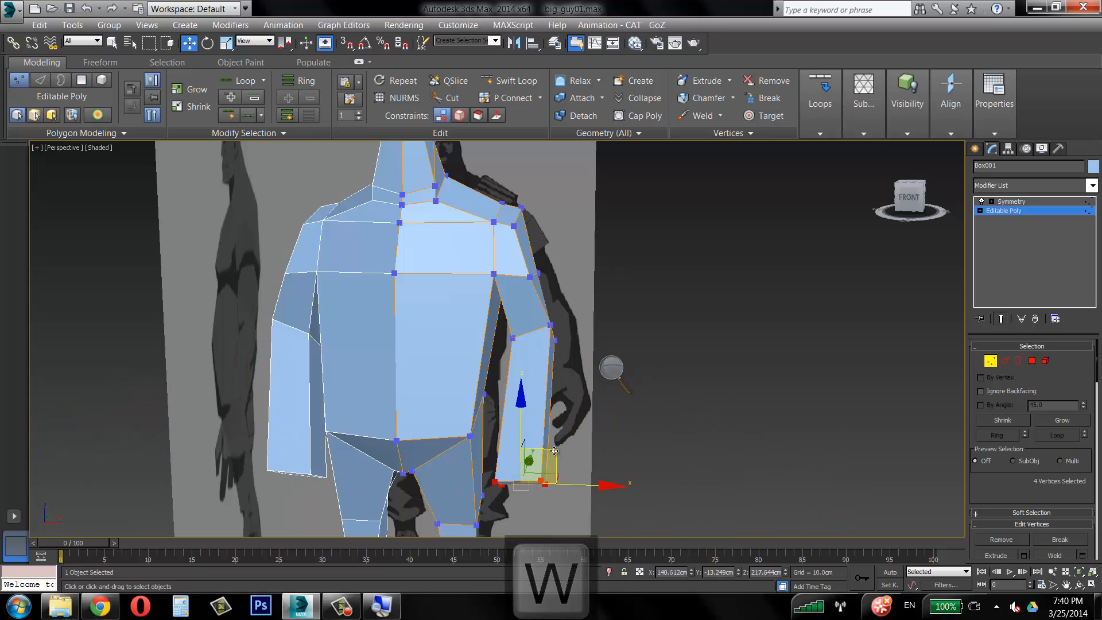
key("ctrl+z")
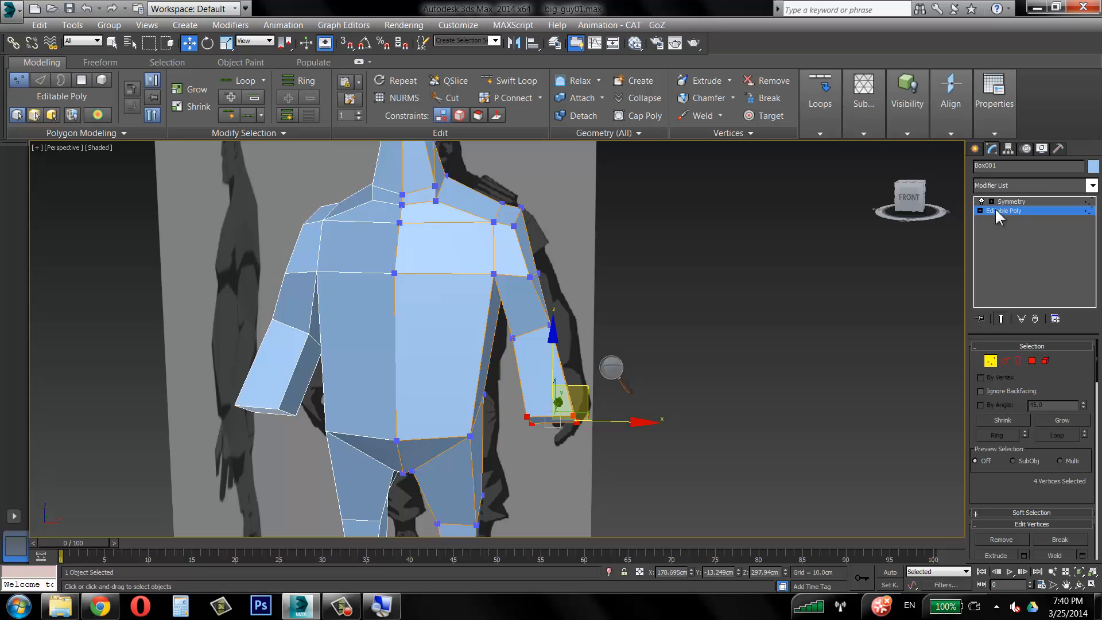
Move the Magnifier window clear of the character in the maximized Perspective viewport.
middle_click_drag(653, 239, 707, 222)
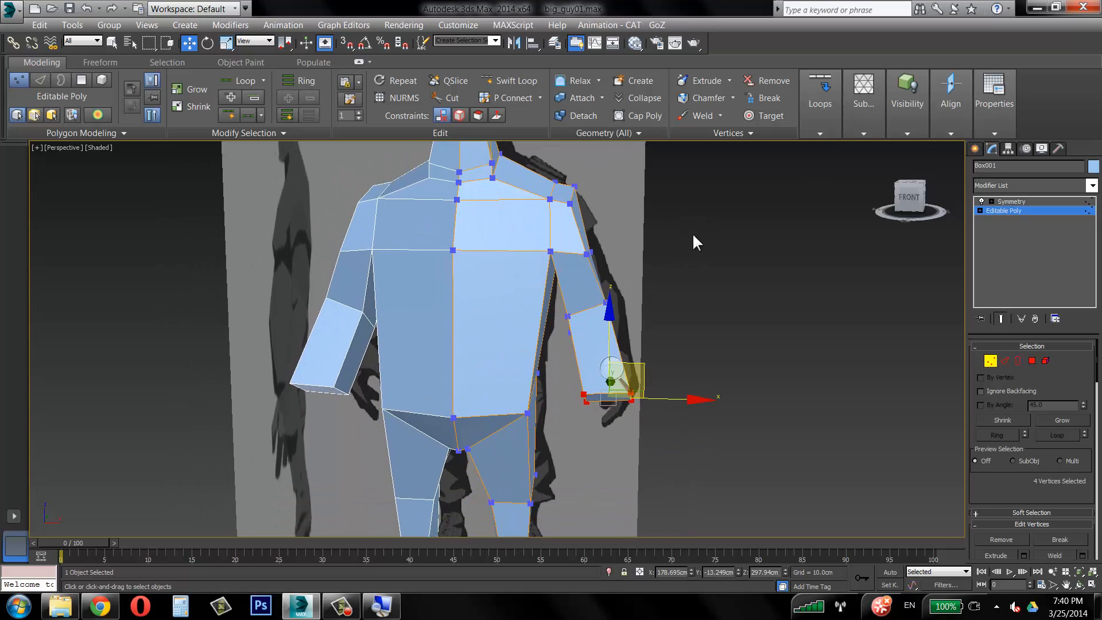
middle_click_drag(645, 266, 597, 259, "alt")
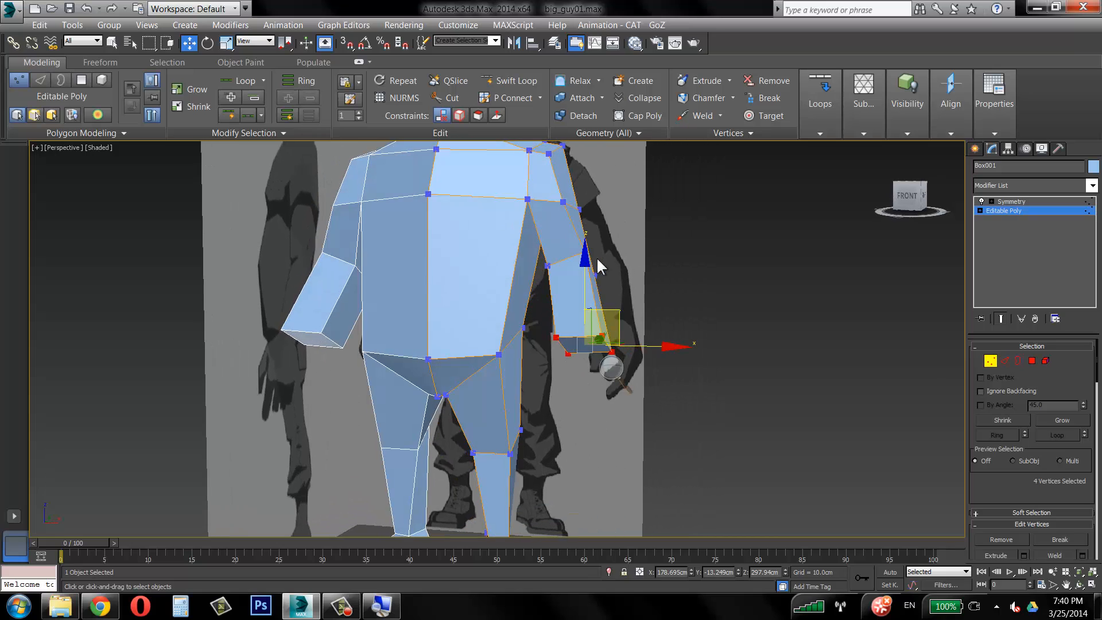
middle_click_drag(608, 374, 619, 376, "alt")
left_click(618, 372)
left_click_drag(664, 358, 925, 484)
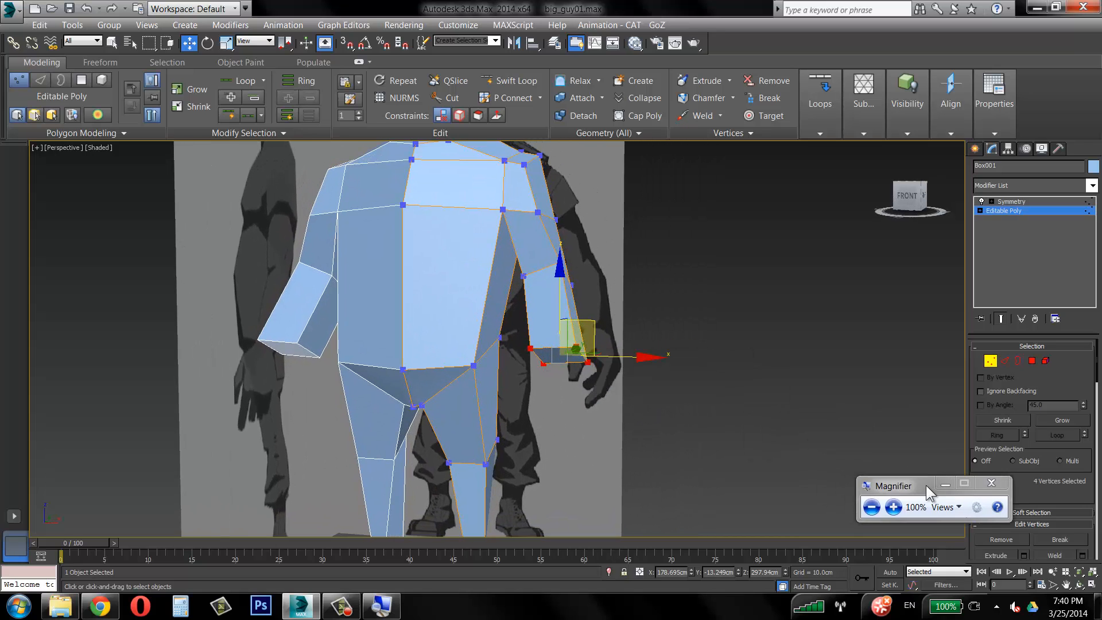
middle_click_drag(652, 328, 714, 393, "alt")
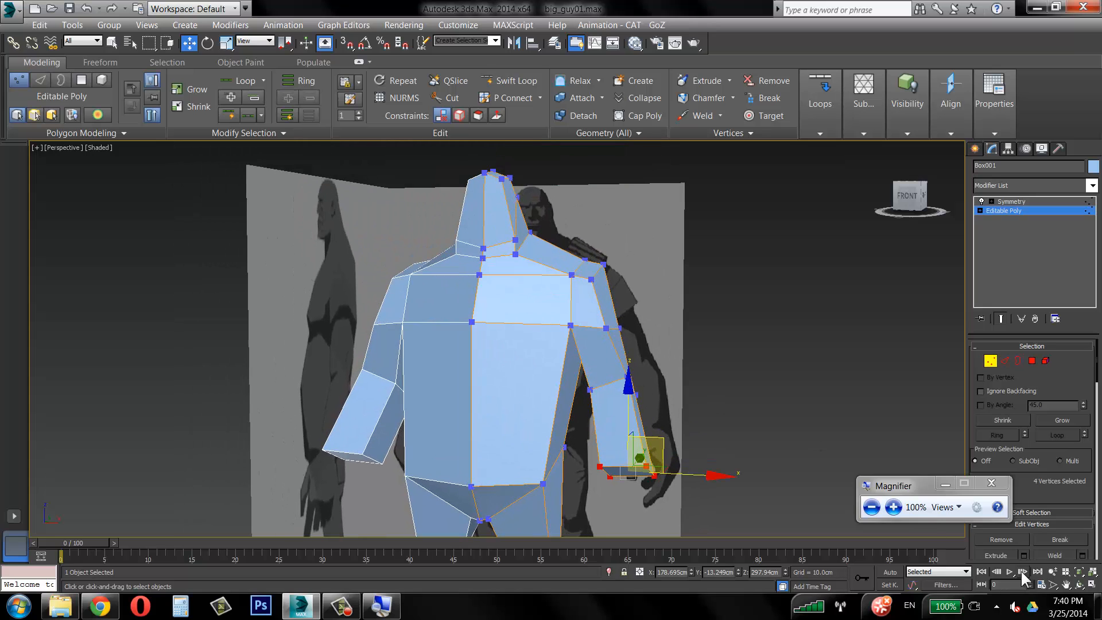
scroll(514, 287, "up", 3)
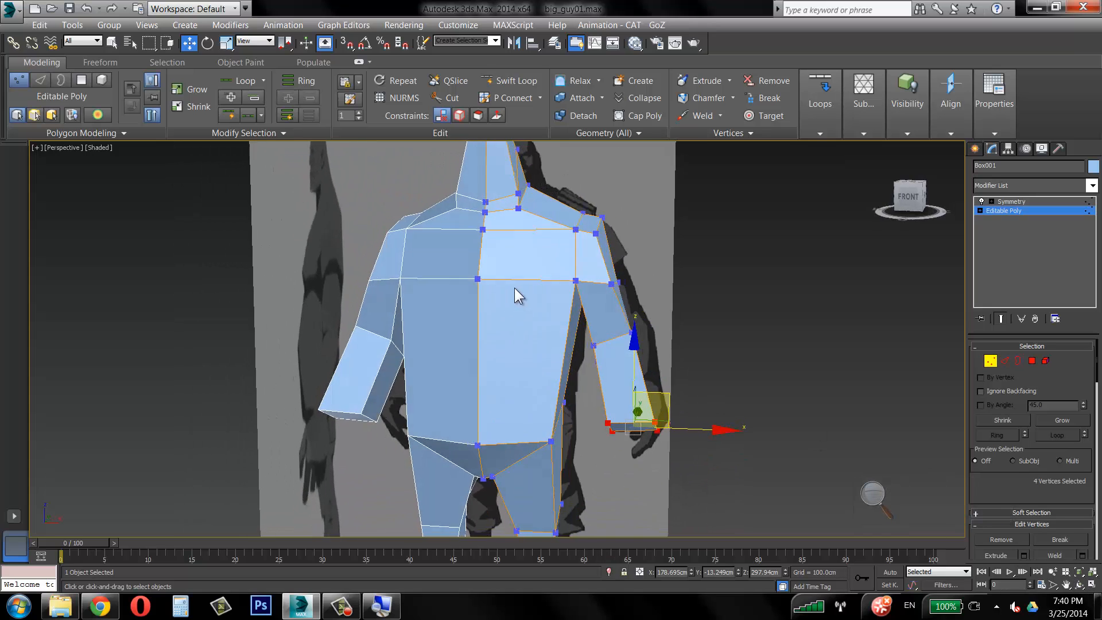
scroll(514, 288, "down", 3)
Show all four viewports and shift the rear ankle and heel vertices in the Front view toward the foot reference.
key("alt+w")
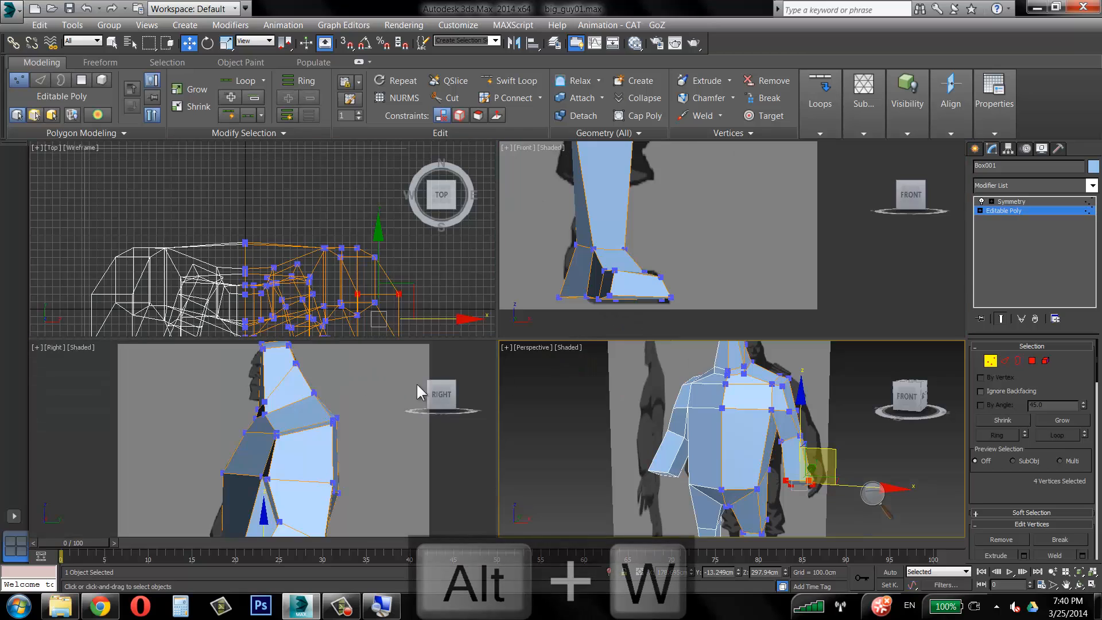
middle_click_drag(277, 374, 292, 404)
scroll(294, 396, "up", 3)
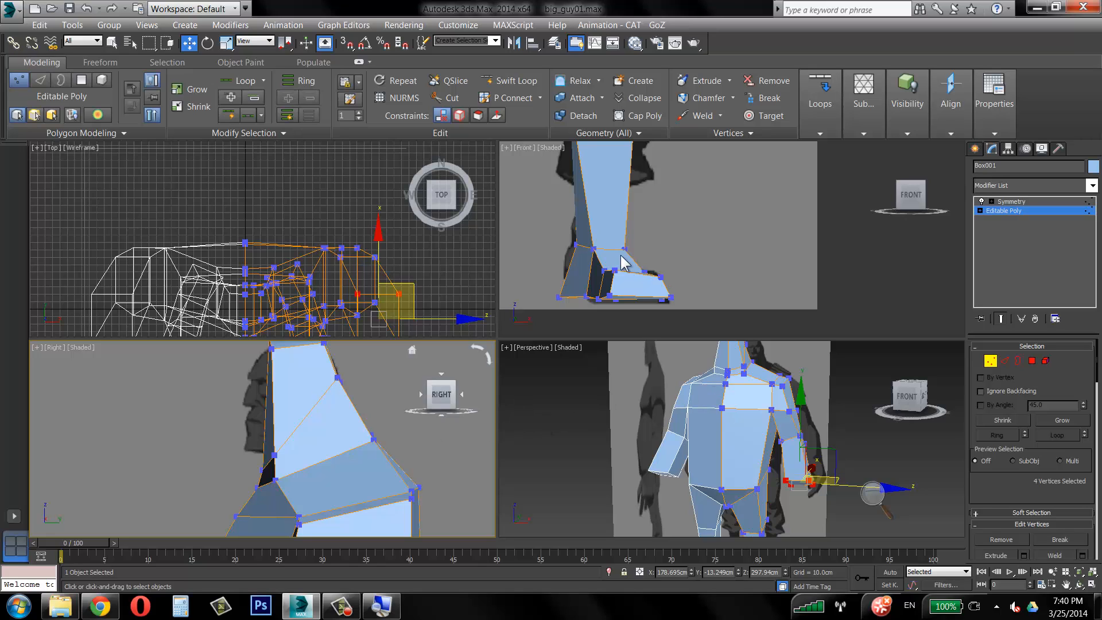
left_click_drag(567, 252, 600, 209)
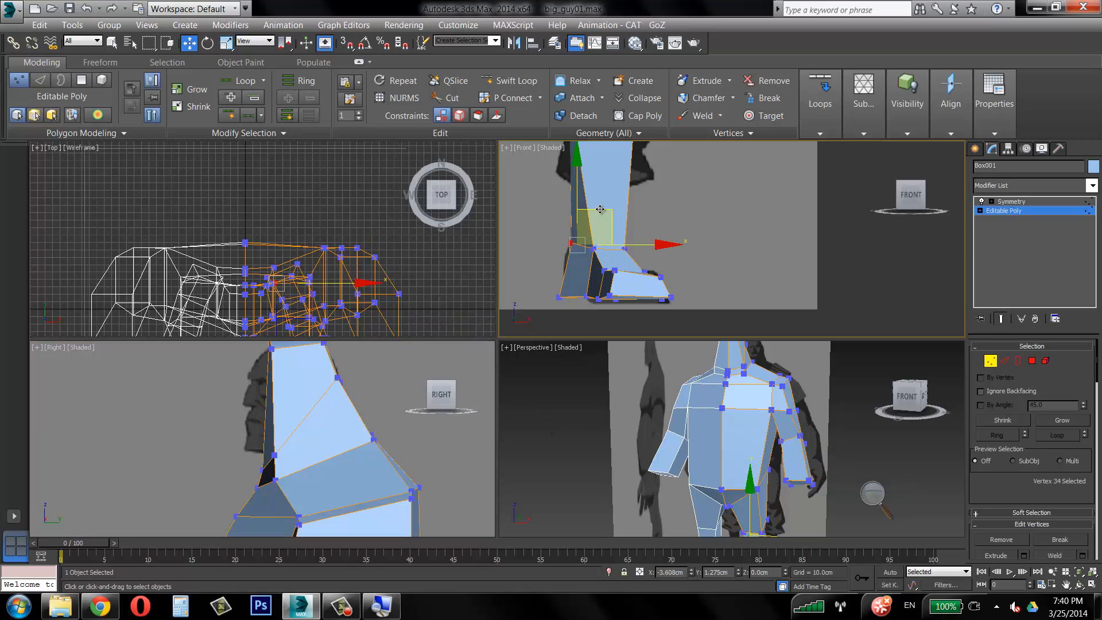
left_click(559, 298)
left_click_drag(614, 297, 623, 296)
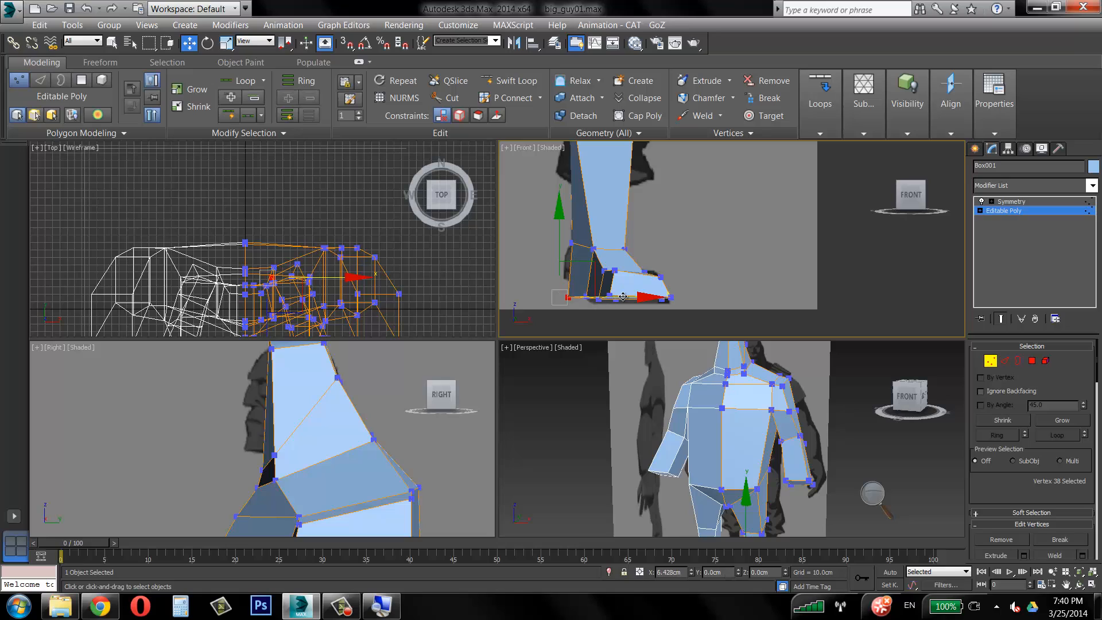
Collapse the character's whole modifier stack, including Symmetry, with Collapse All and accept the warning.
left_click(1010, 201)
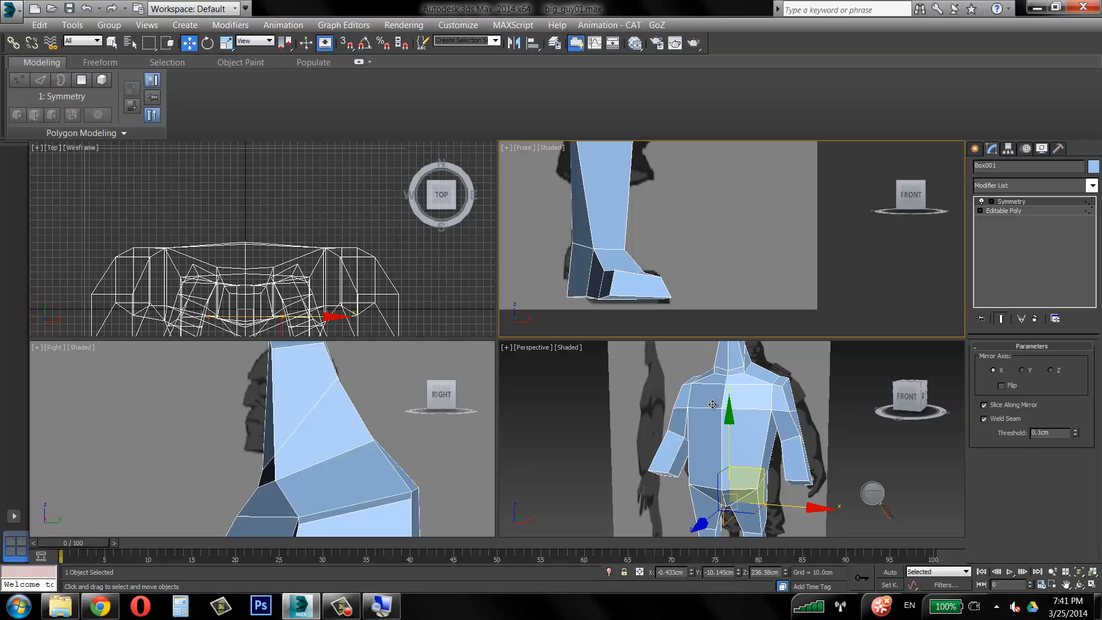
left_click(773, 410)
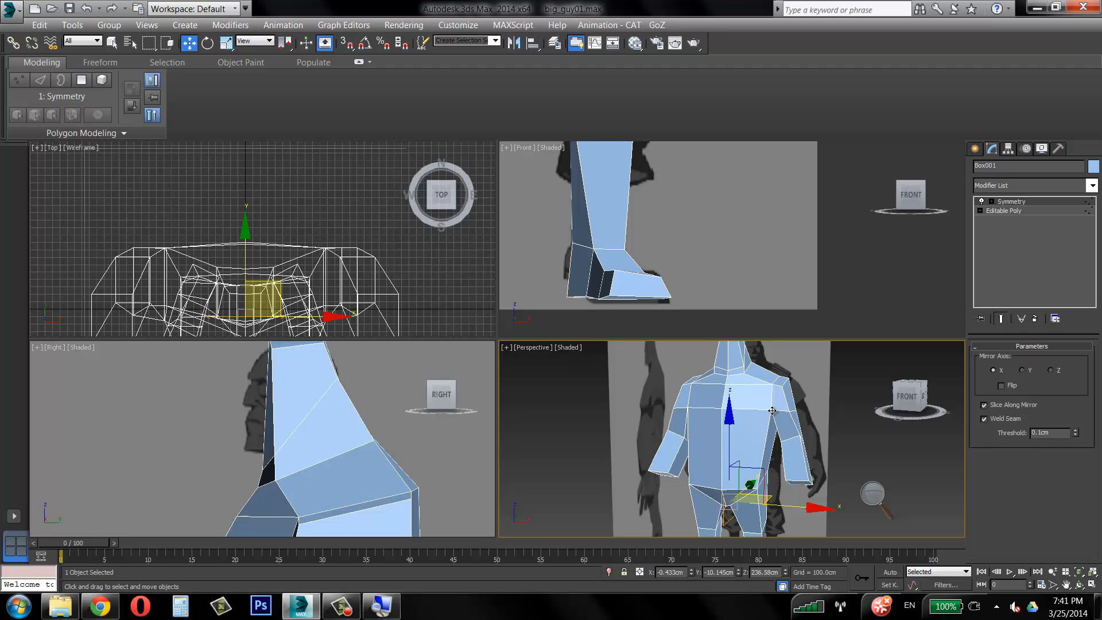
right_click(1025, 202)
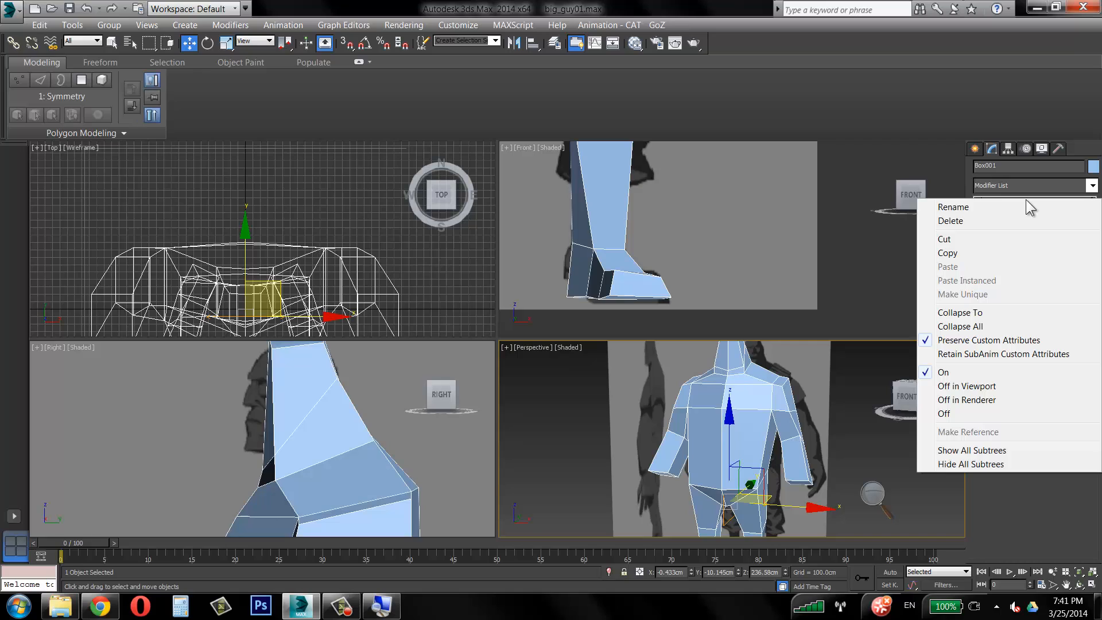
left_click(987, 326)
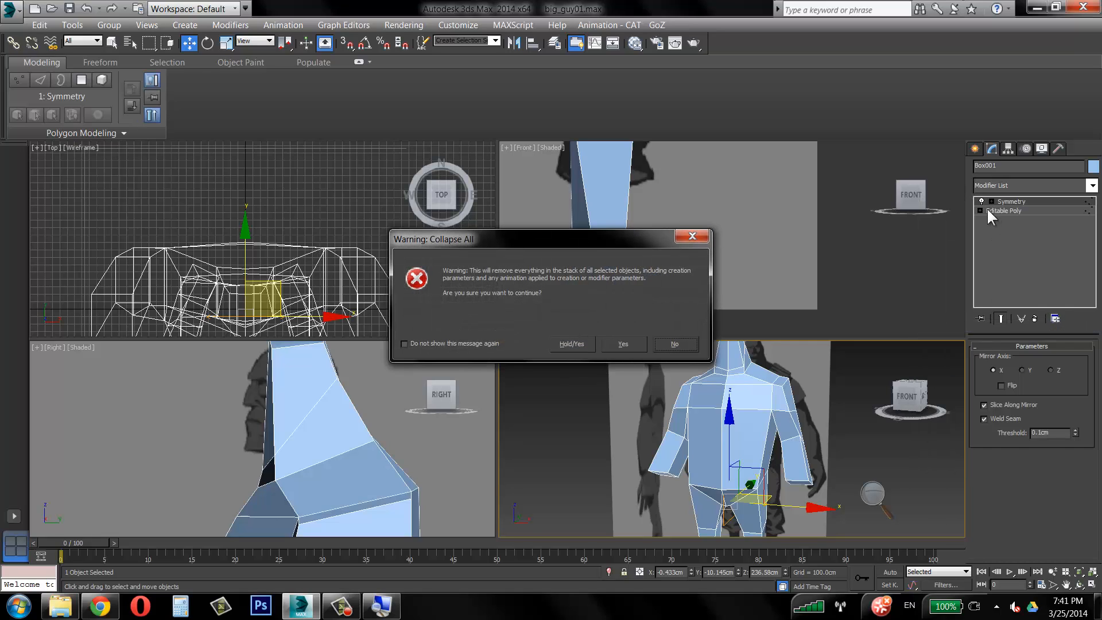
left_click(618, 345)
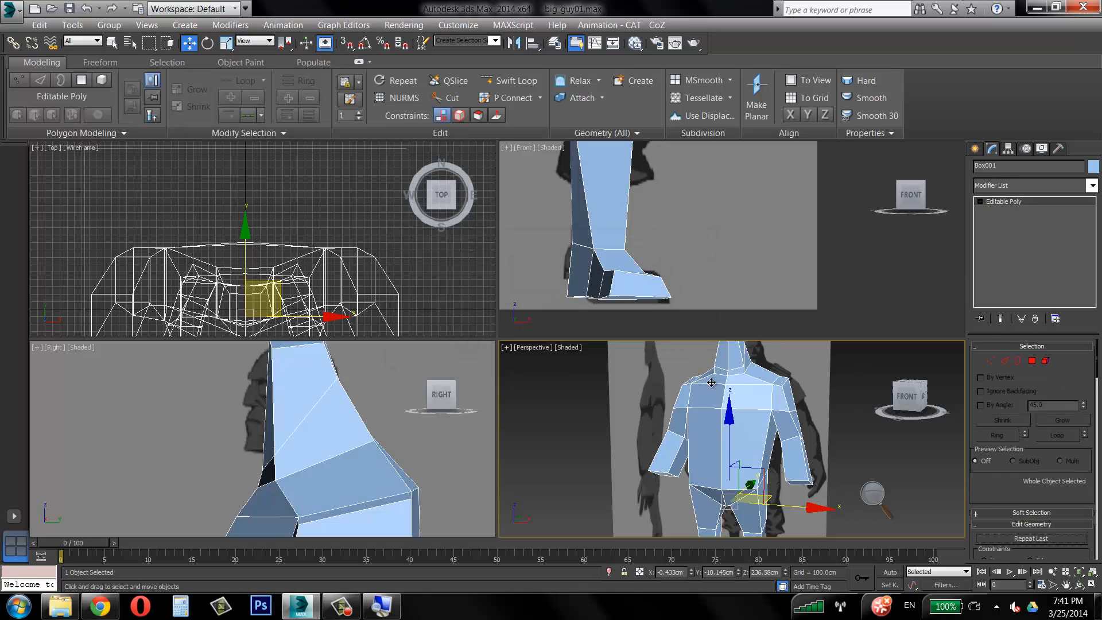
Try moving one wrist's four vertices outward on the collapsed mesh, and undo back to the Symmetry stack.
middle_click_drag(683, 437, 659, 402)
key("1")
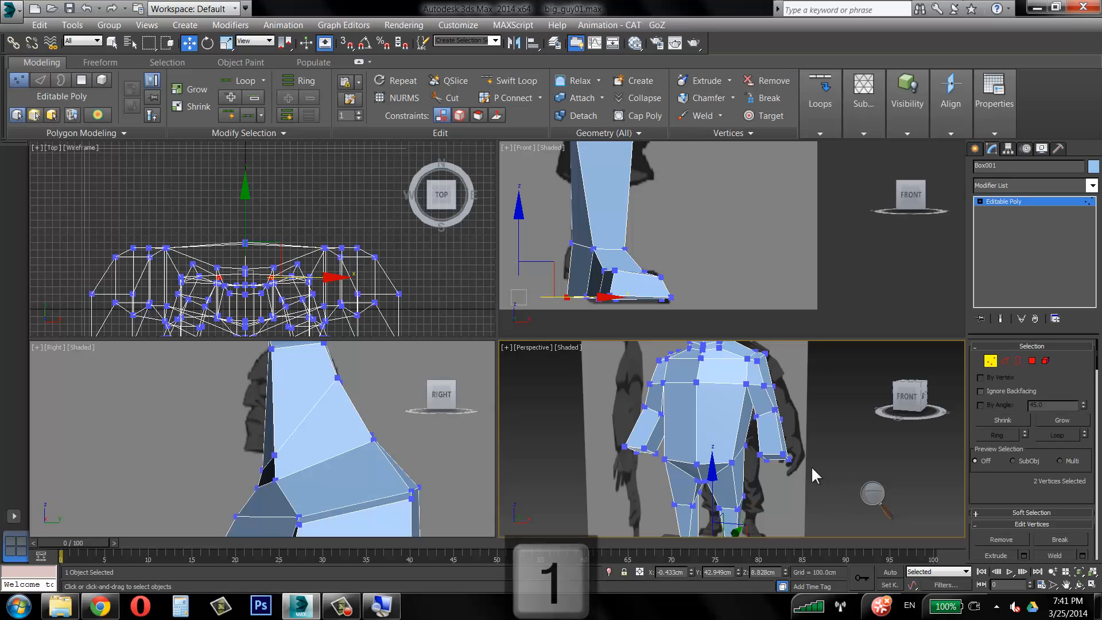
left_click_drag(795, 466, 850, 443)
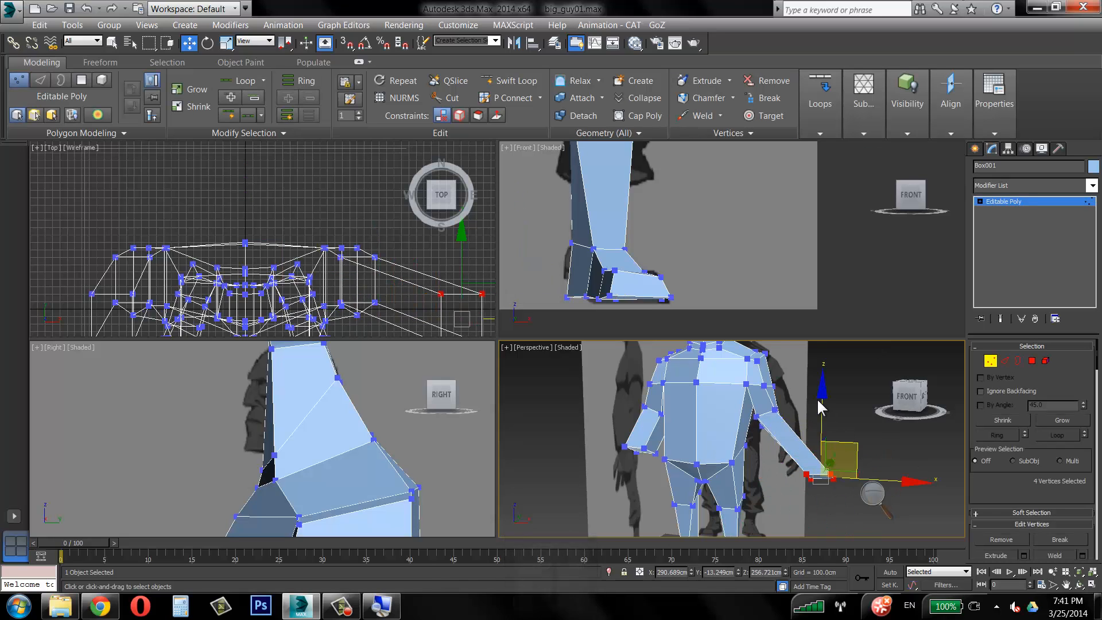
key("ctrl+z")
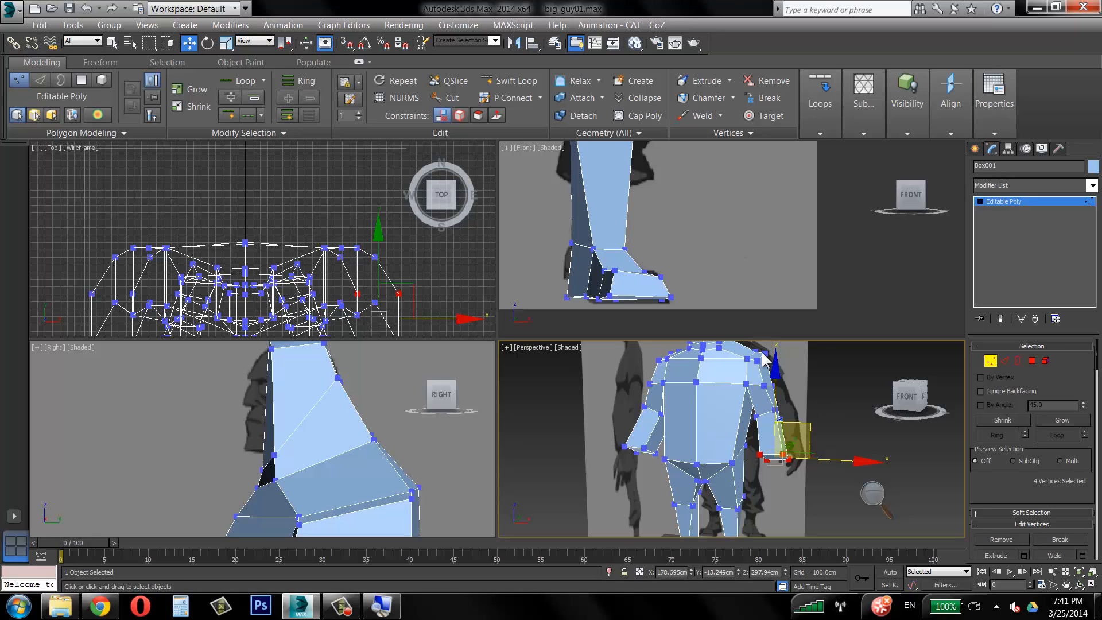
key("ctrl+z")
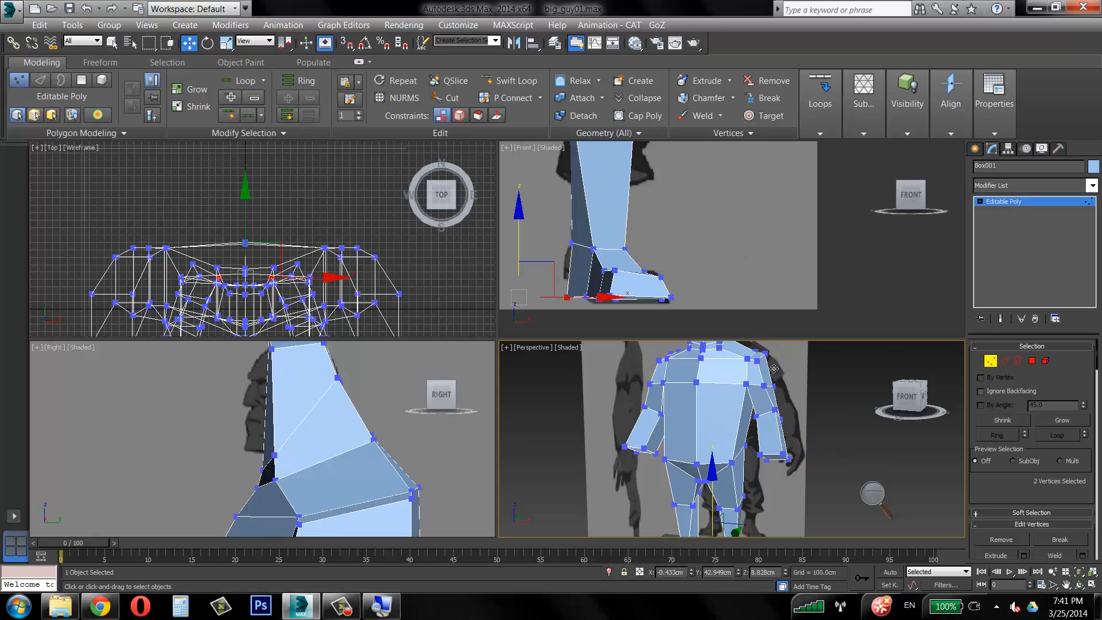
key("alt+s")
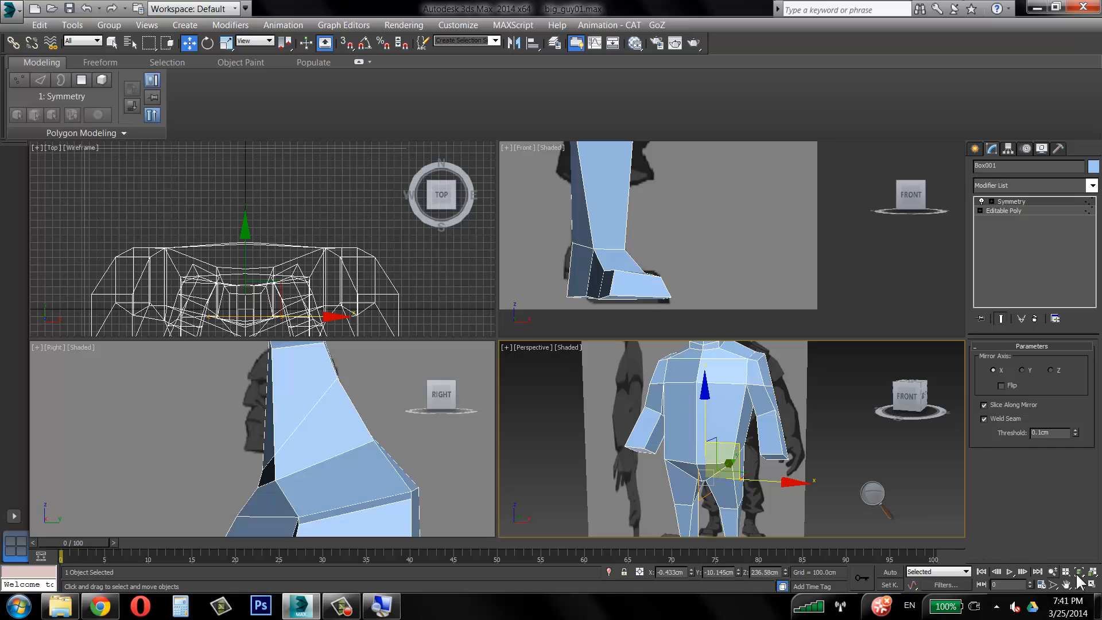
Compare the head block with the front and side head references in the Perspective and Right viewports.
key("alt+w")
scroll(604, 314, "down", 4)
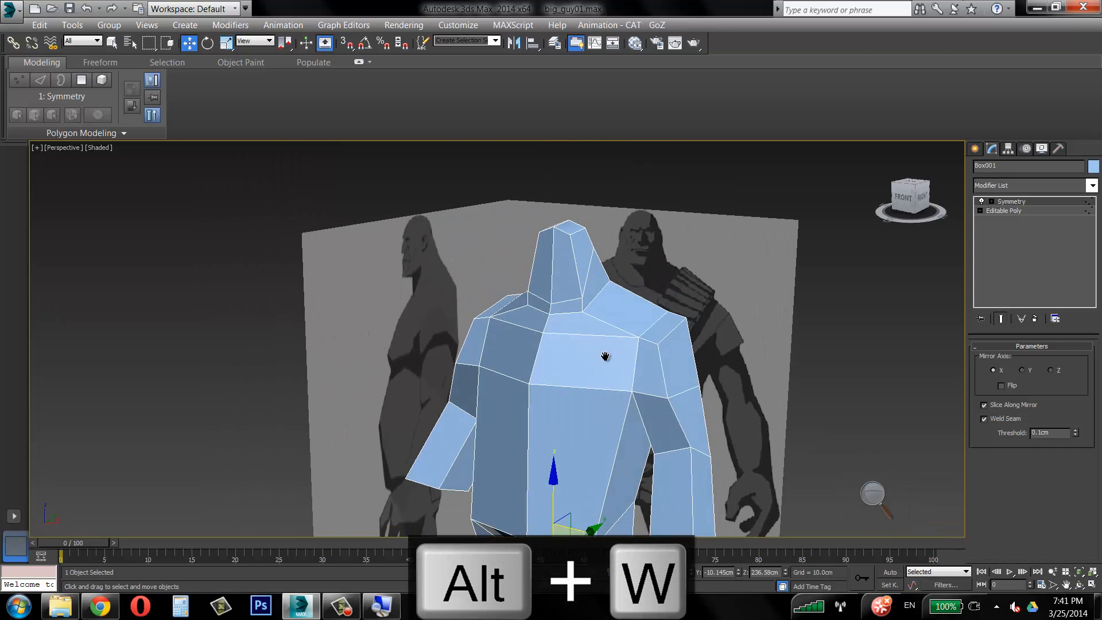
scroll(607, 366, "up", 5)
middle_click_drag(605, 356, 505, 376)
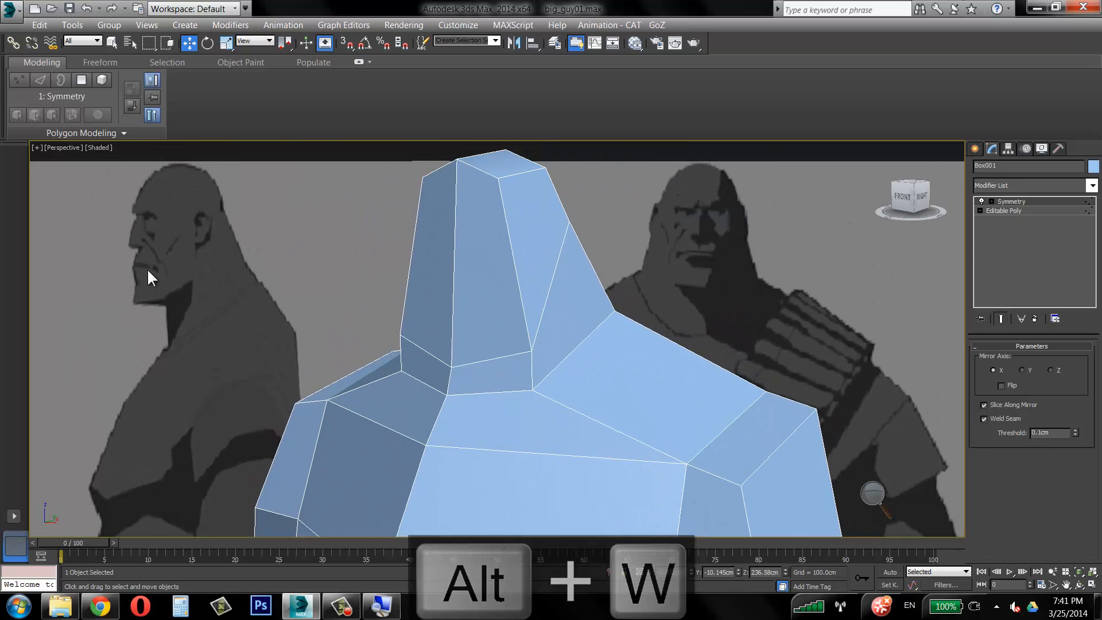
key("alt+w")
right_click(270, 410)
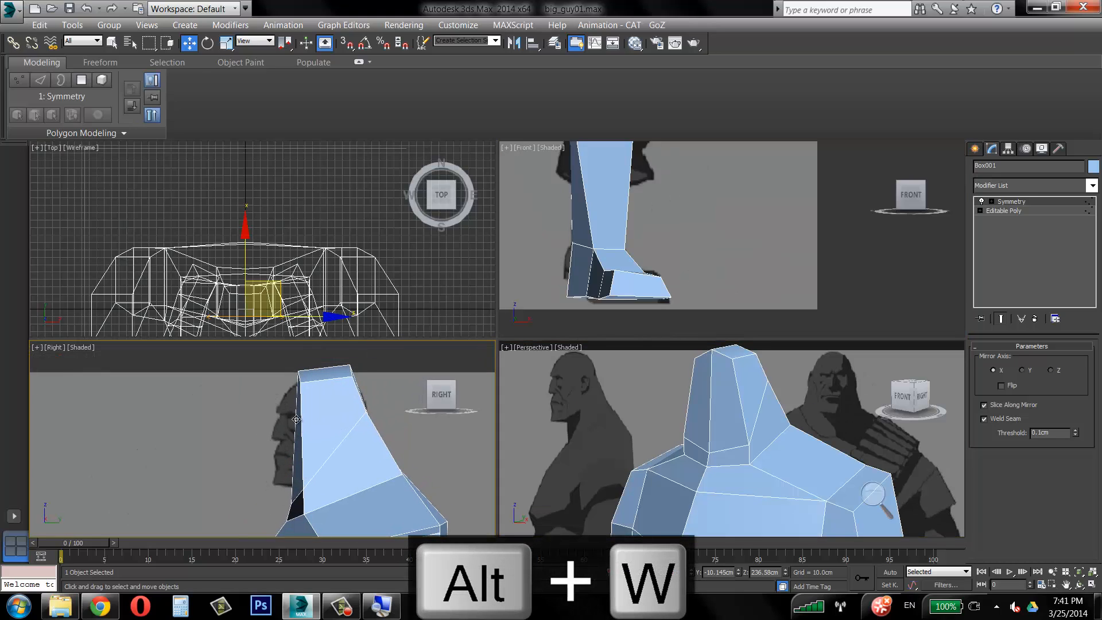
right_click(817, 367)
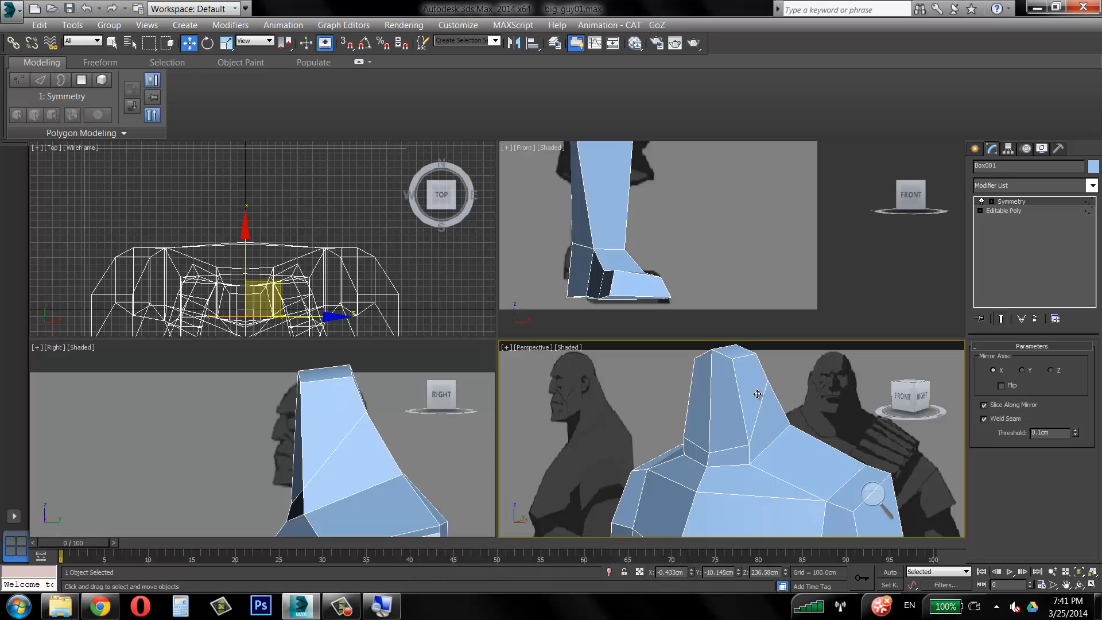
Select the front polygon of the head at the Editable Poly level and frame the head in the Right view.
key("3")
key("4")
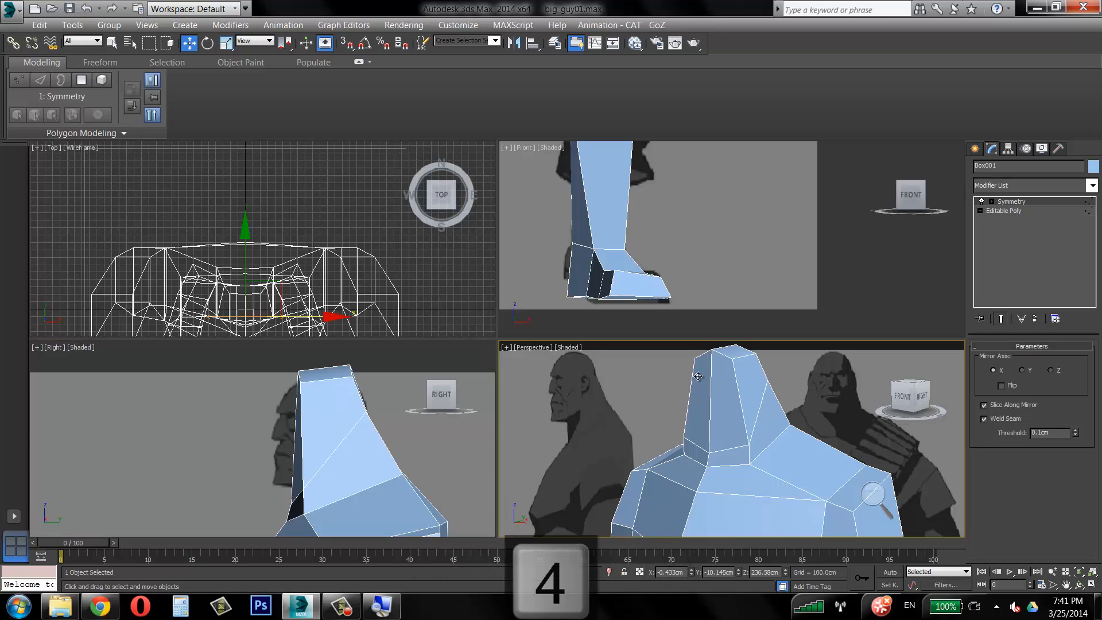
left_click(1027, 210)
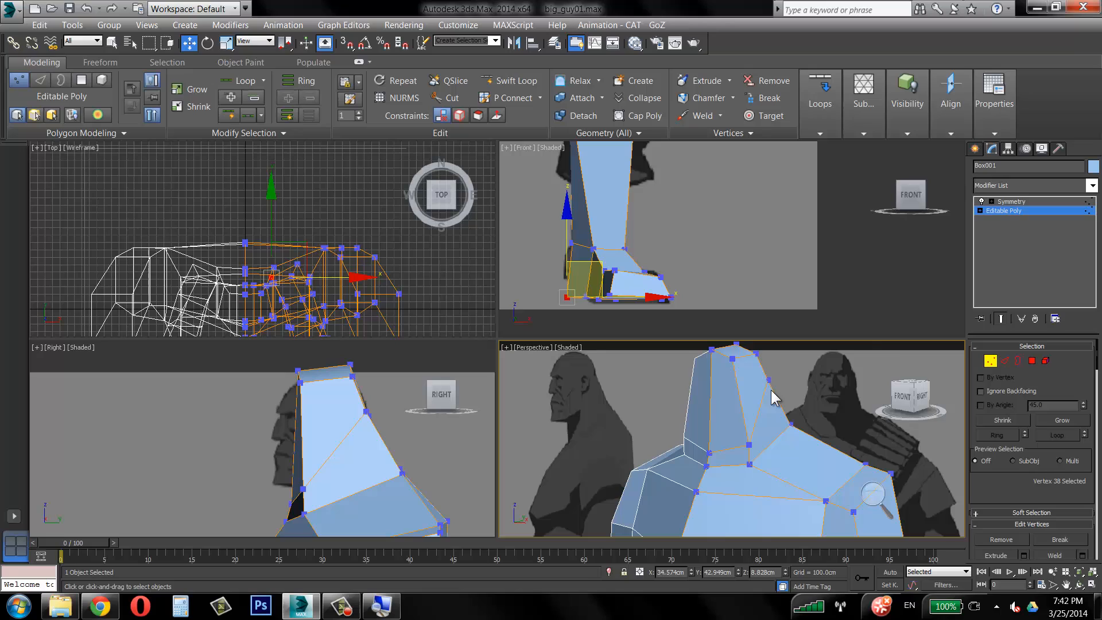
key("4")
left_click(721, 409)
middle_click_drag(332, 461, 349, 457)
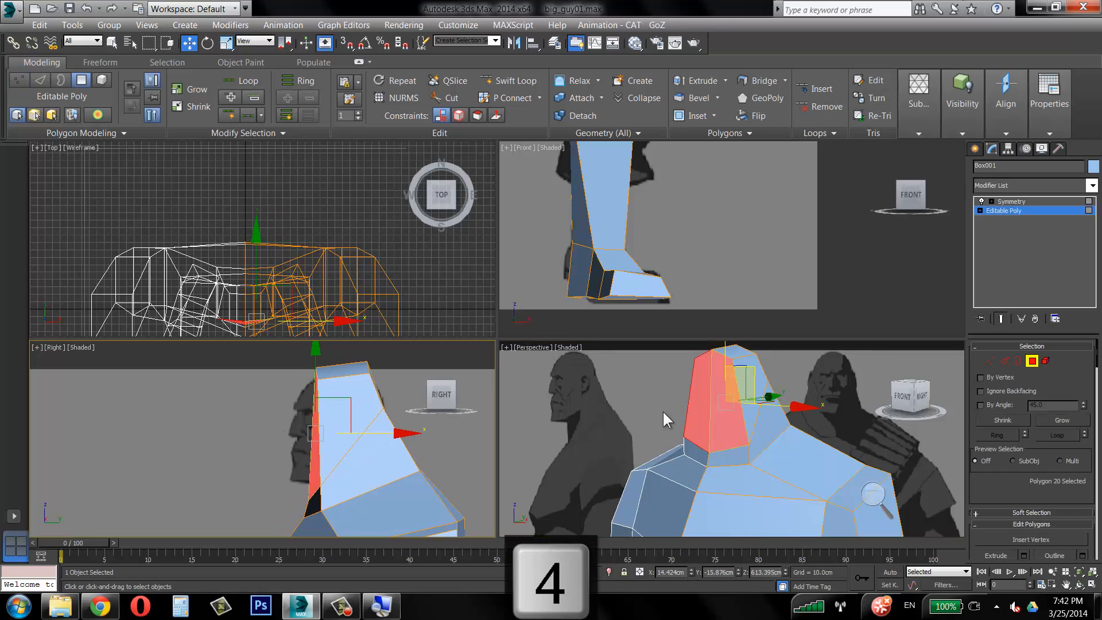
Extrude the head's front polygon forward to the face silhouette of the side reference.
left_click(725, 80)
left_click(721, 98)
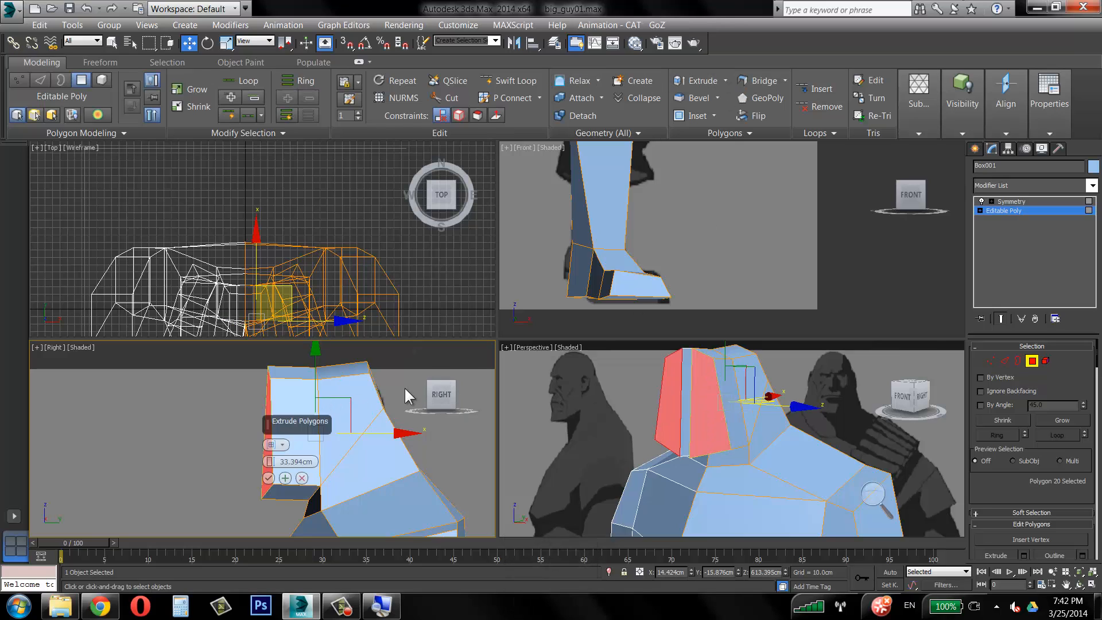
left_click_drag(271, 461, 273, 461)
left_click(269, 478)
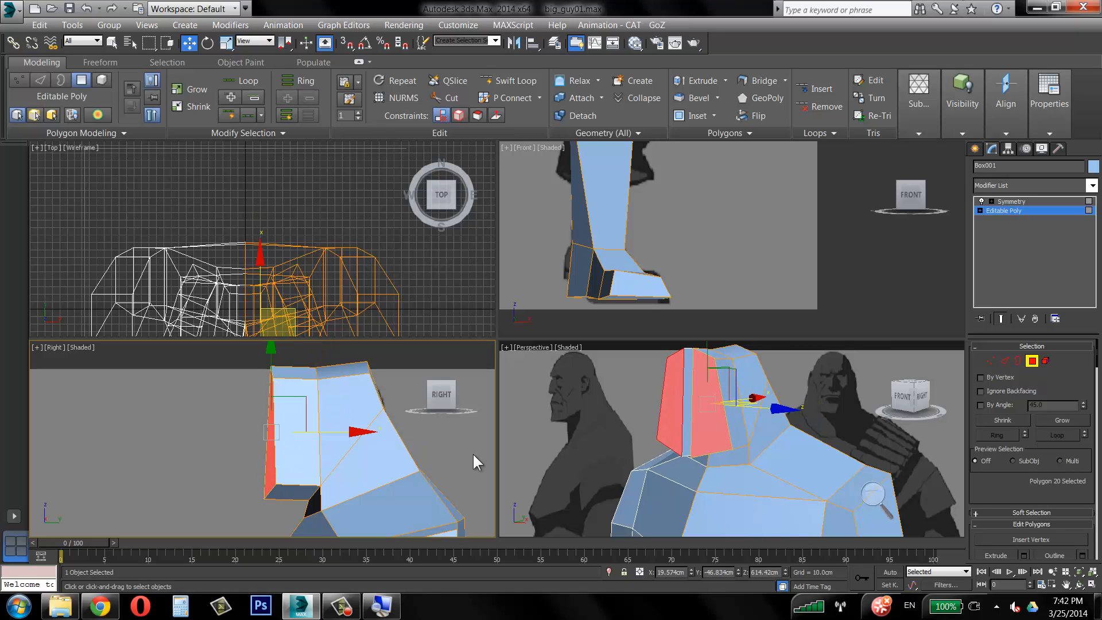
Delete the inner side polygon of the extruded face block along the symmetry seam.
middle_click_drag(643, 427, 707, 479, "alt")
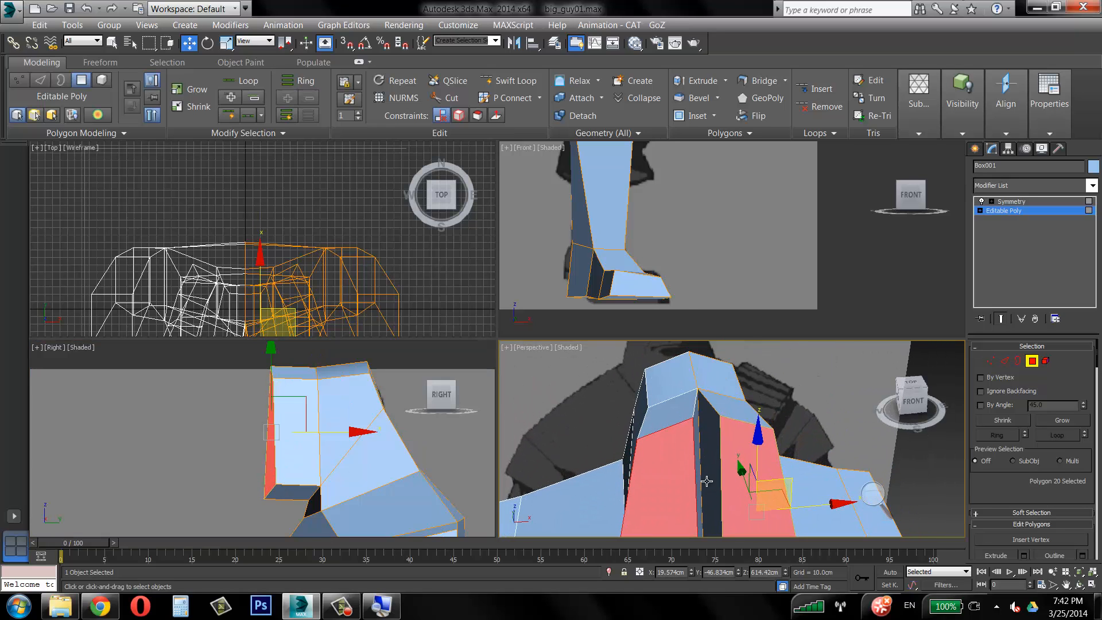
middle_click_drag(702, 436, 682, 378)
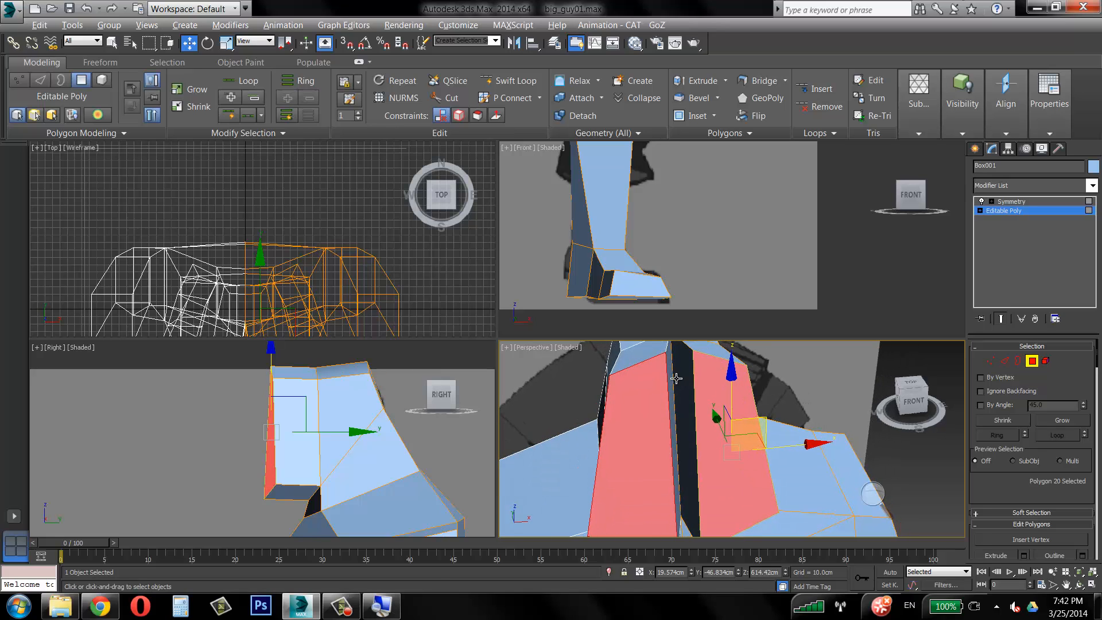
key("alt+w")
middle_click_drag(482, 319, 418, 278, "alt")
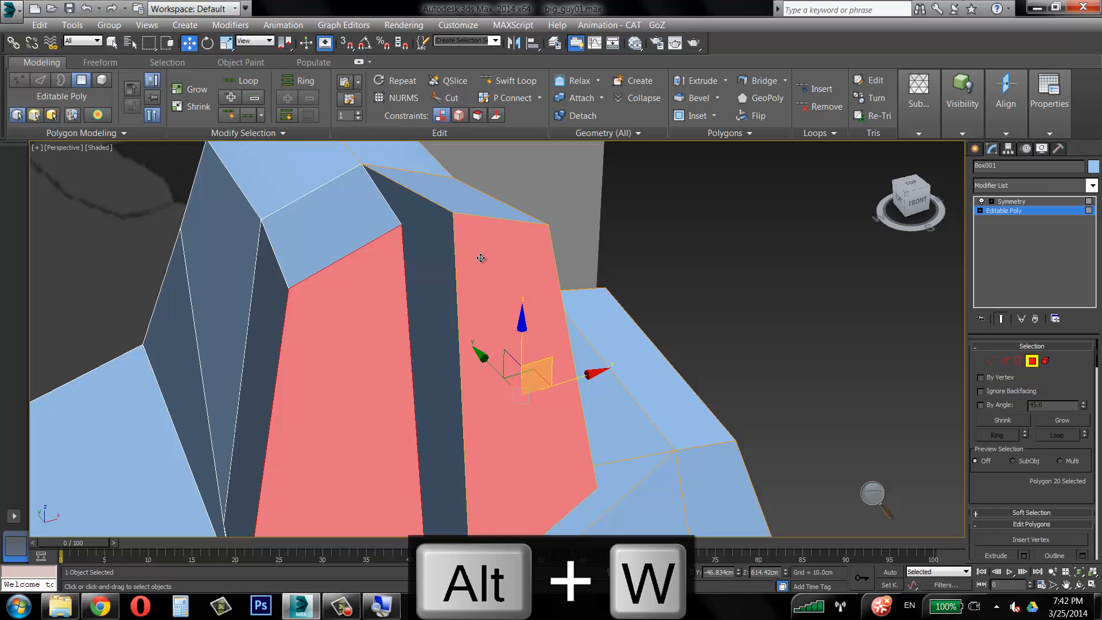
middle_click_drag(465, 319, 529, 195, "alt")
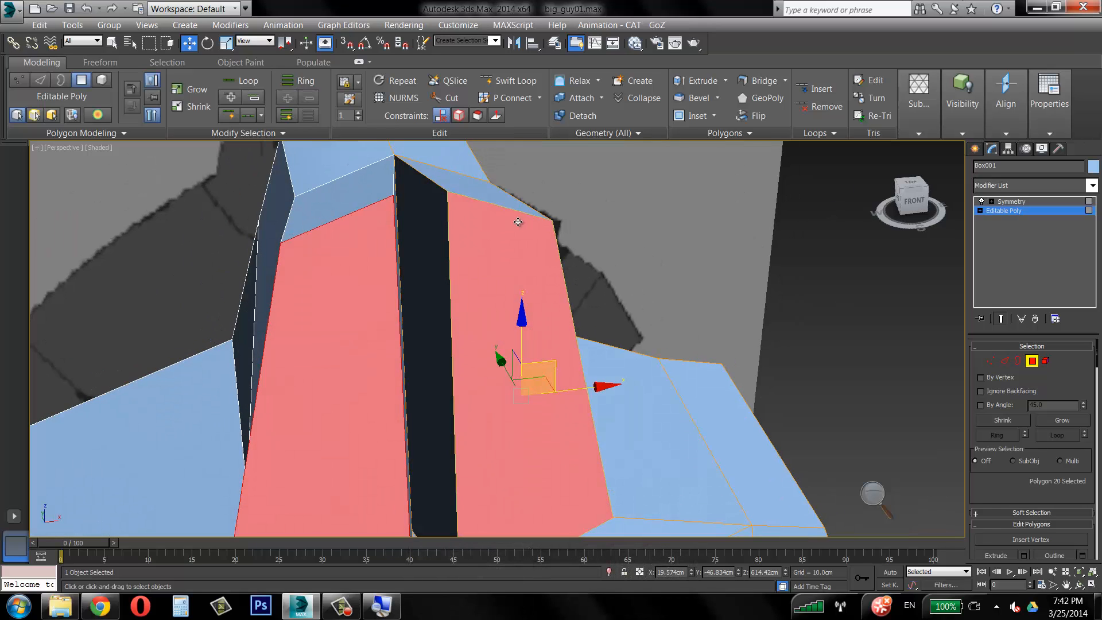
middle_click_drag(471, 274, 461, 255)
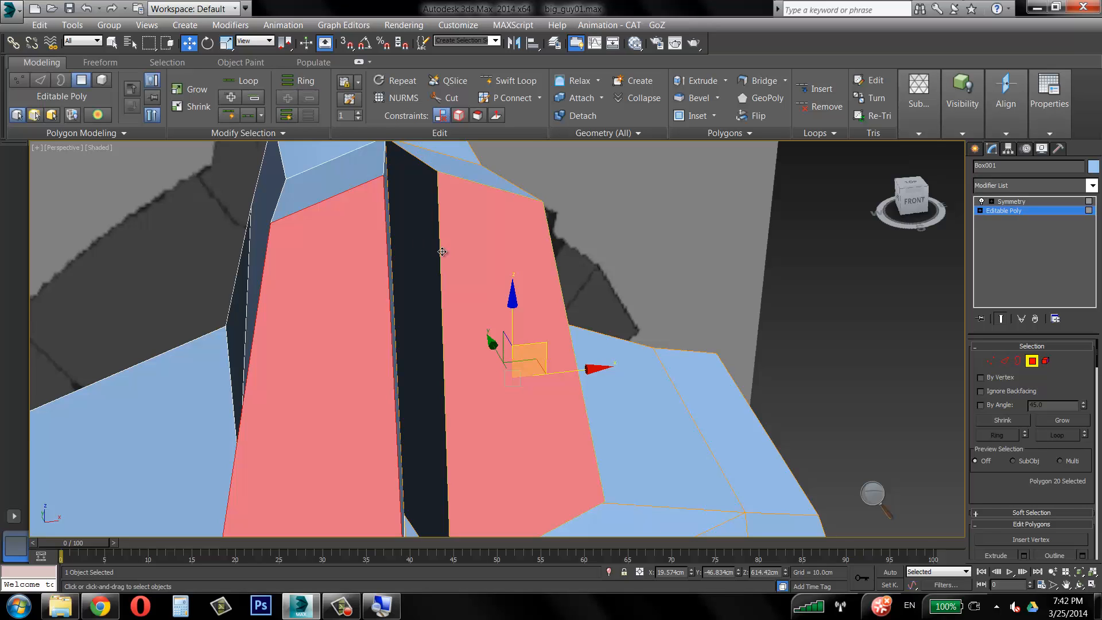
middle_click_drag(443, 253, 419, 275, "alt")
left_click(418, 284)
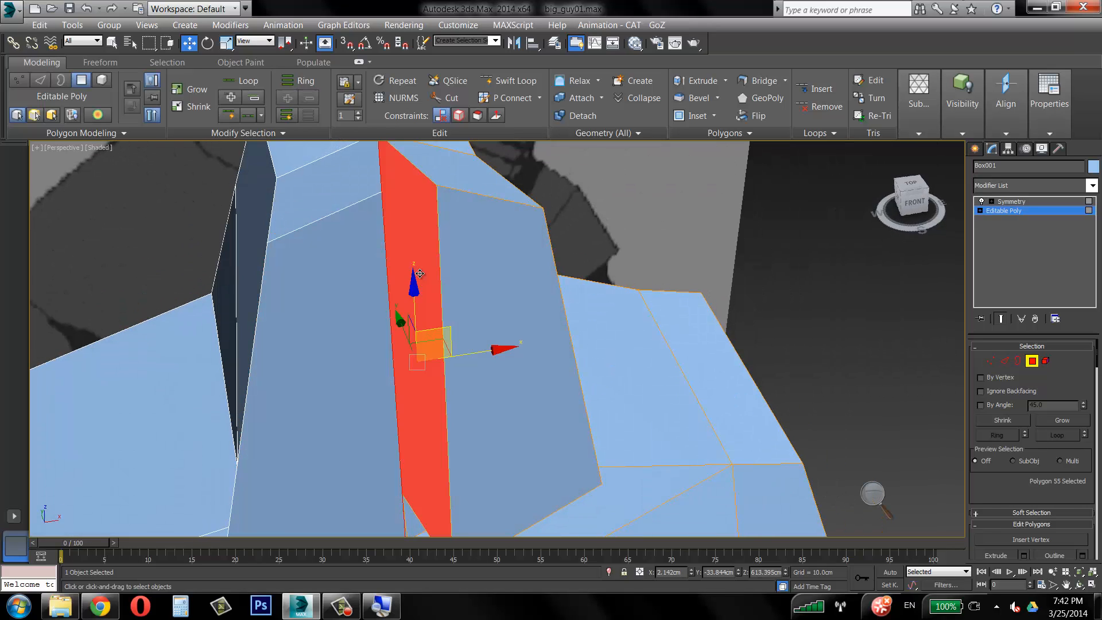
key("Delete")
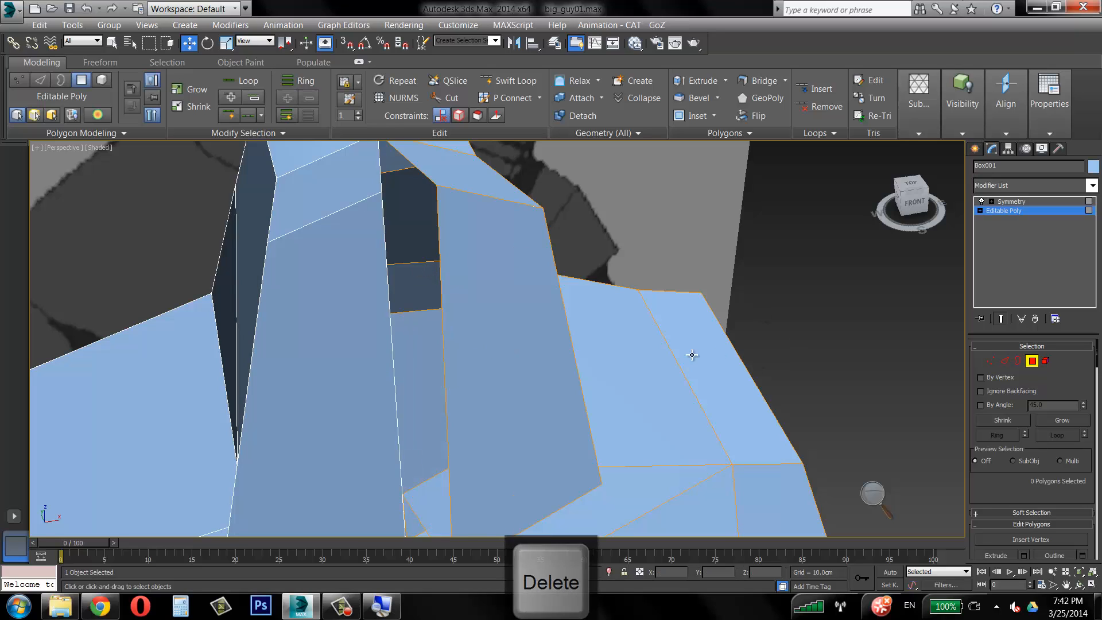
Move the upper inner vertex of the face extrusion sideways to the symmetry centre line.
key("1")
left_click(438, 186)
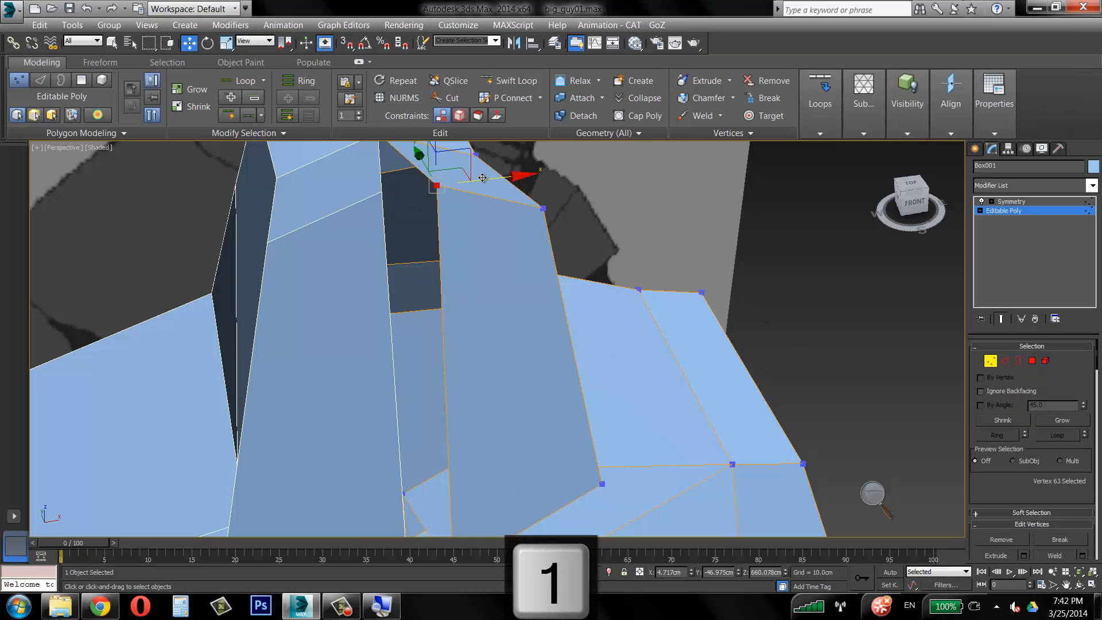
left_click_drag(482, 181, 456, 189)
Move the lower inner vertex at the chin sideways to the centre line, closing the gap between the mirrored halves.
middle_click_drag(460, 345, 459, 319, "alt")
middle_click_drag(459, 319, 457, 233)
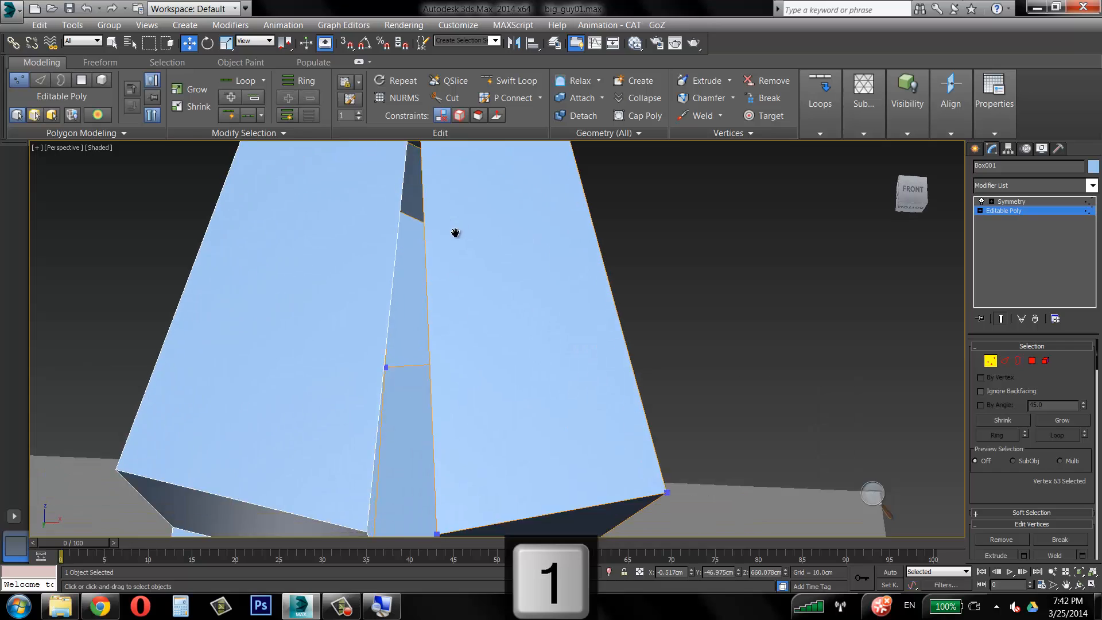
scroll(463, 302, "down", 4)
middle_click_drag(463, 302, 453, 264, "alt")
left_click(445, 295)
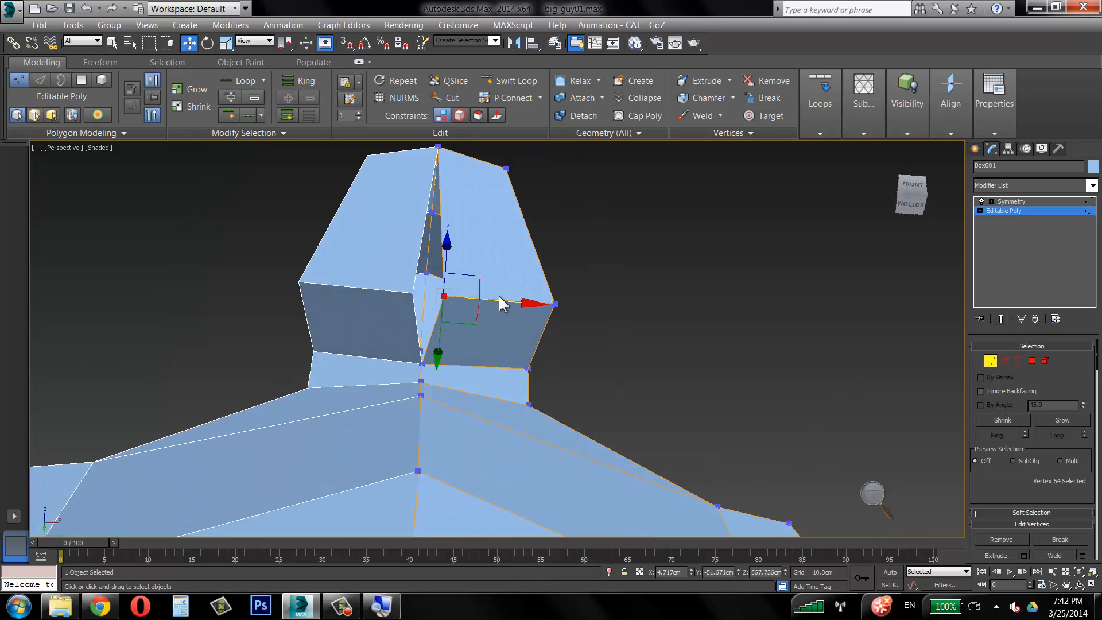
left_click(470, 299)
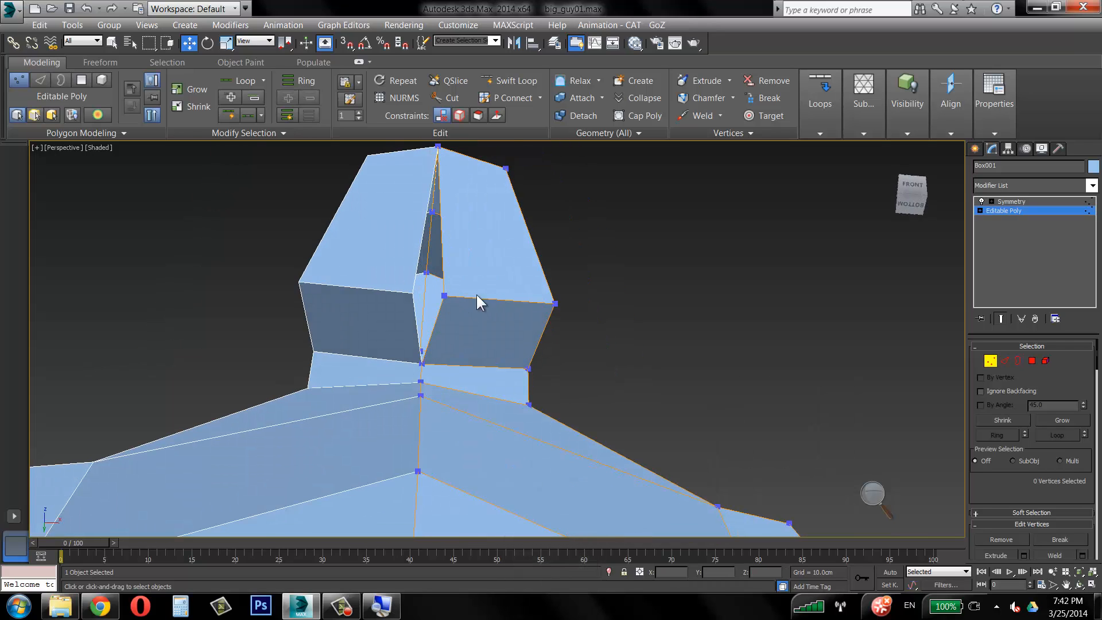
left_click(444, 295)
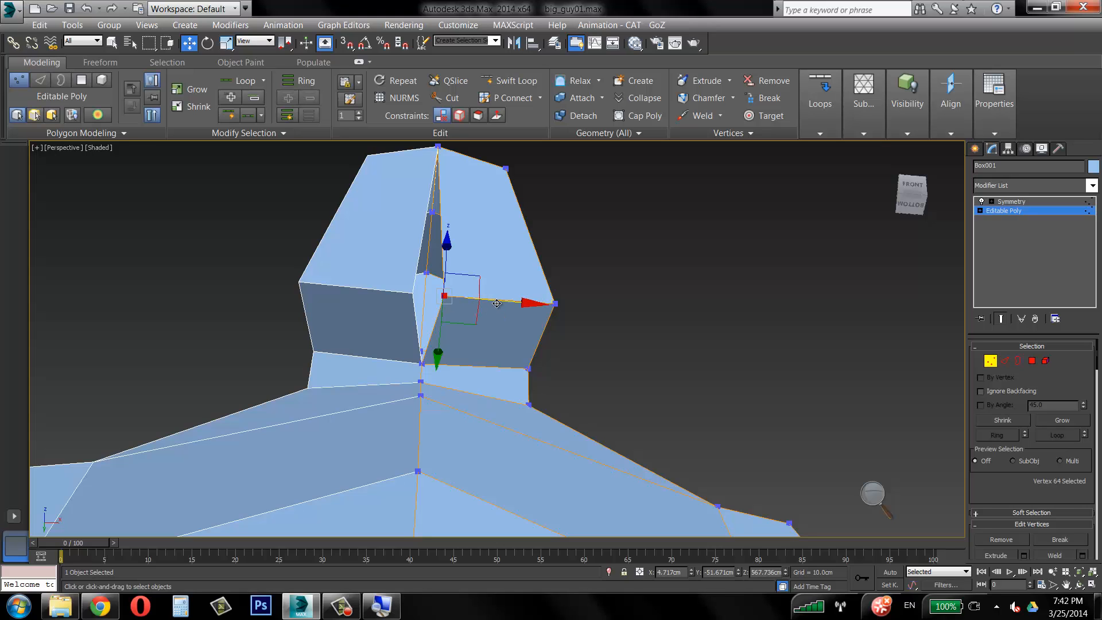
left_click_drag(496, 303, 471, 302)
Select the two lower front vertices of the face block in the maximized Right view.
middle_click_drag(470, 301, 492, 387, "alt")
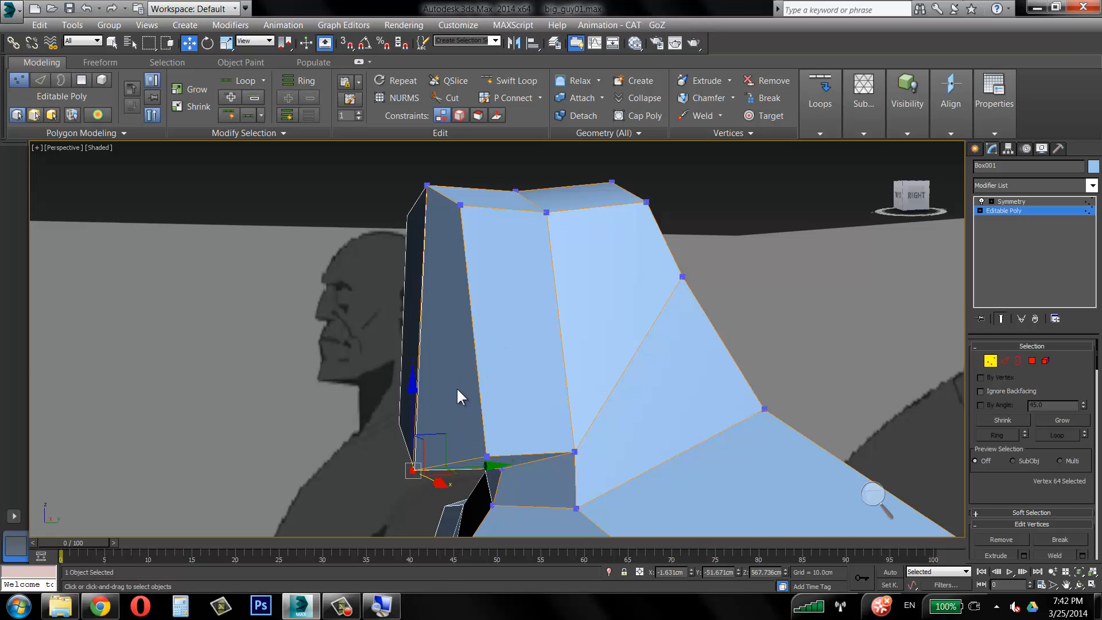
key("alt+w")
scroll(440, 512, "up", 3)
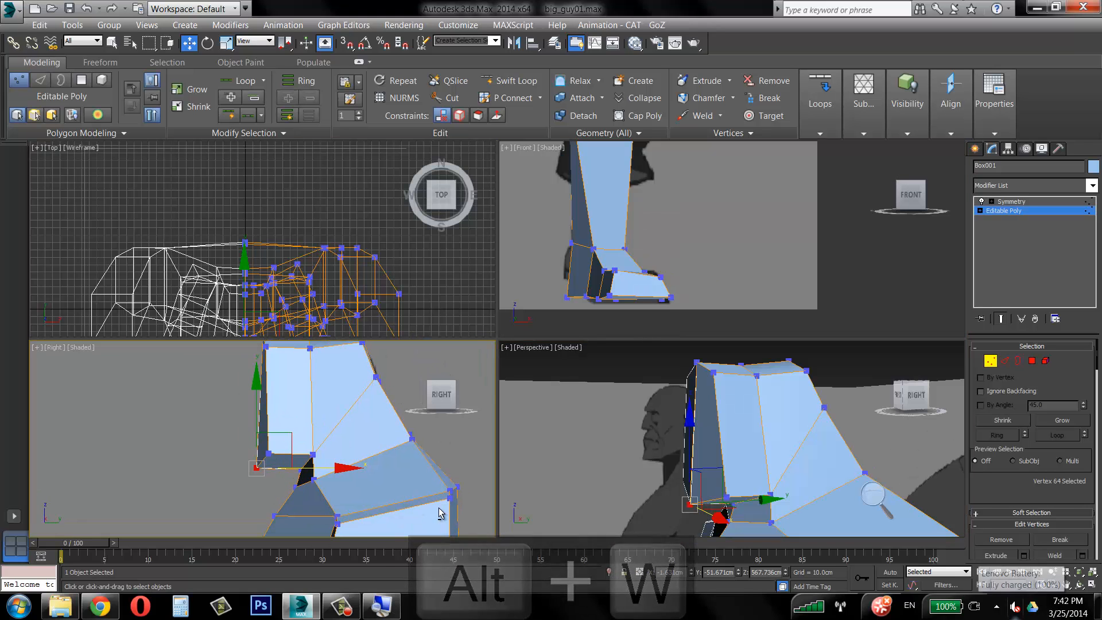
key("alt+w")
scroll(310, 442, "up", 1)
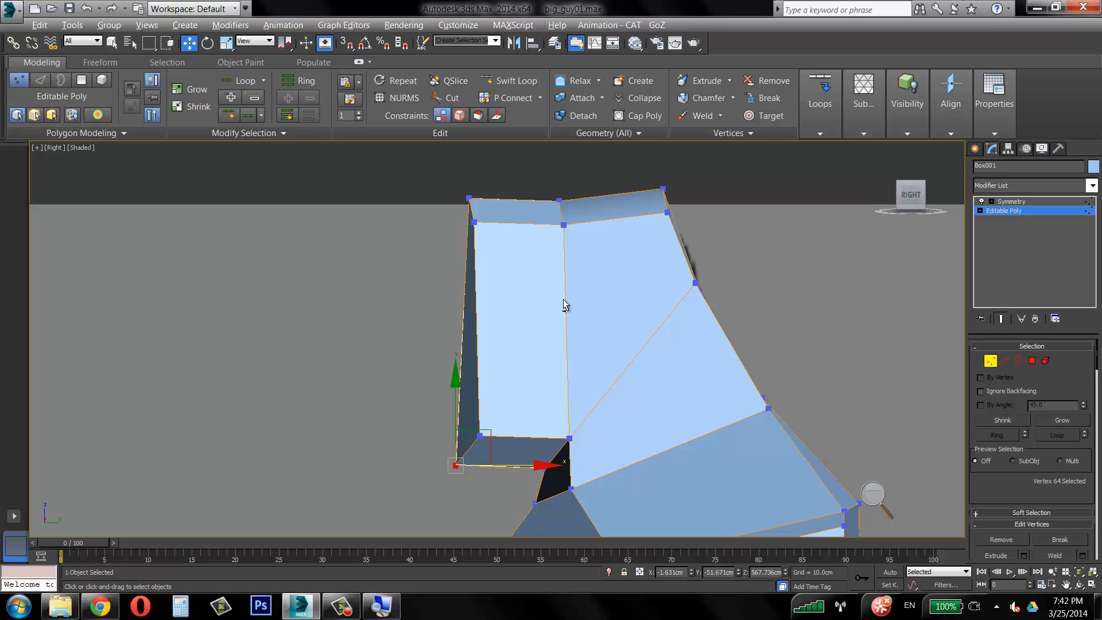
middle_click_drag(526, 324, 536, 307)
left_click(489, 418, "ctrl")
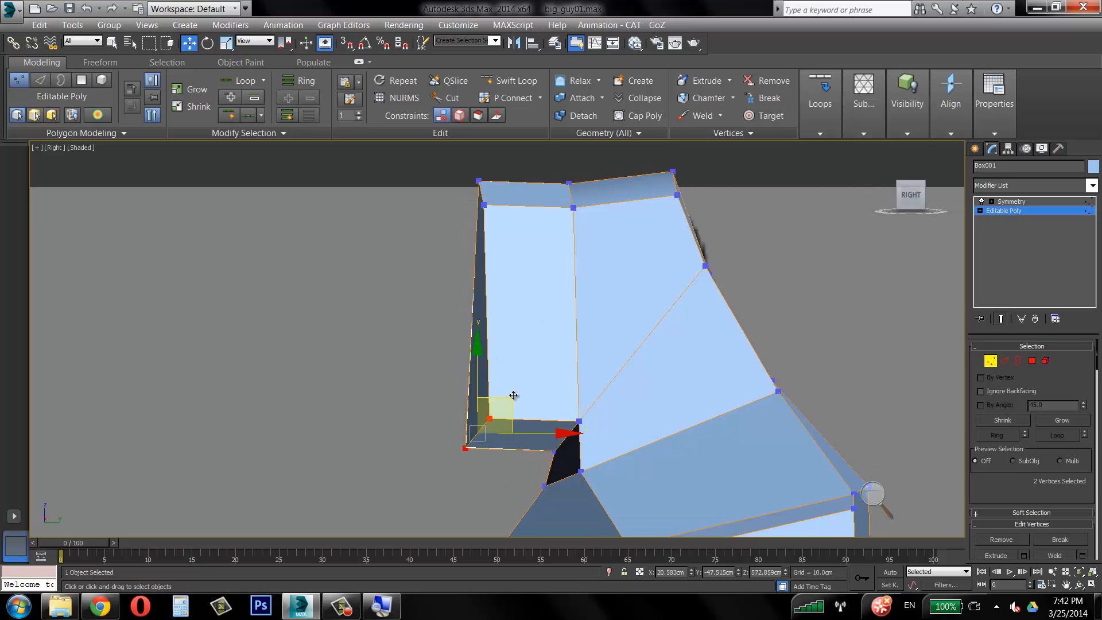
Move the two chin vertices back and up, and pull the two forehead vertices back and down toward the head profile.
left_click_drag(503, 400, 541, 382)
left_click_drag(458, 167, 546, 230)
left_click(528, 249)
left_click(540, 384)
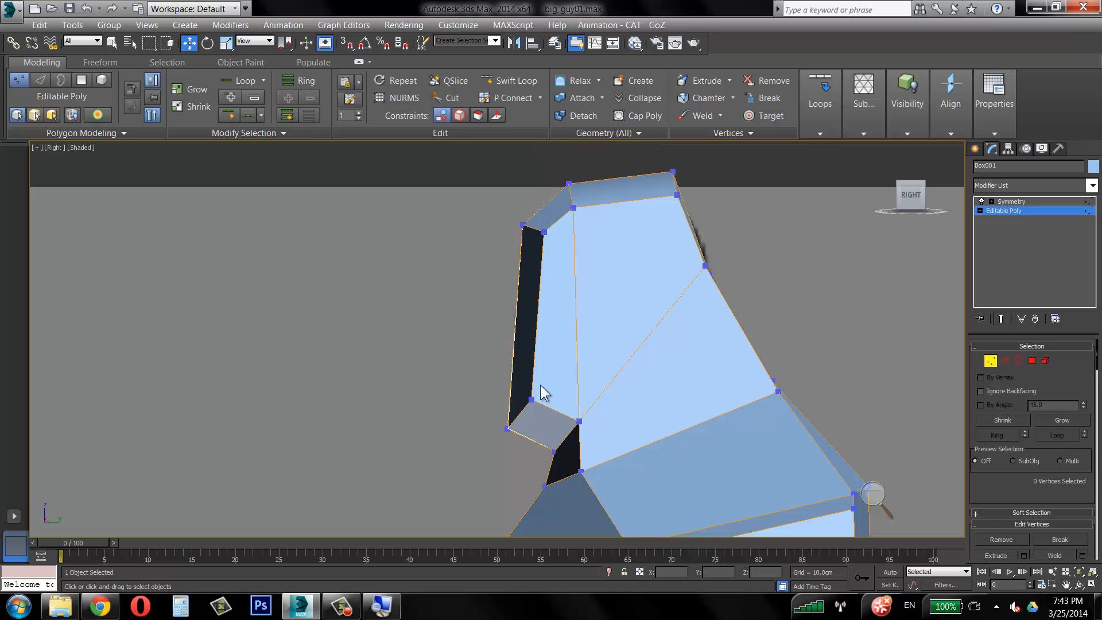
Turn on see-through display for the model and move the inner rear crown vertex inward to round the head.
key("alt+x")
middle_click_drag(574, 376, 569, 343)
scroll(569, 342, "up", 2)
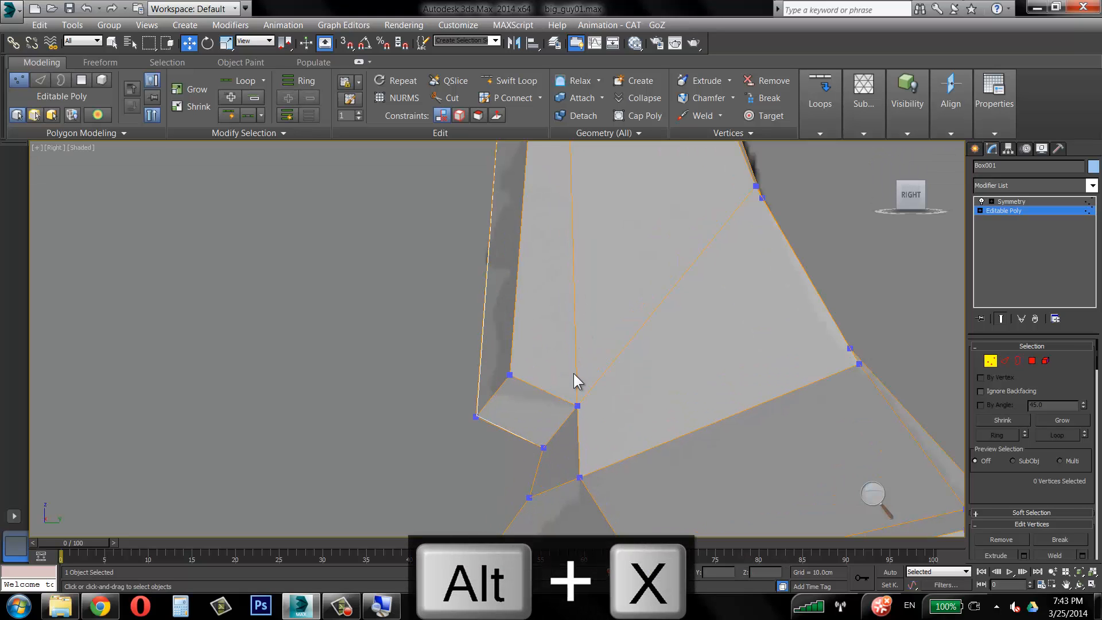
scroll(573, 373, "up", 2)
middle_click_drag(559, 382, 551, 439)
scroll(542, 441, "down", 4)
scroll(591, 397, "up", 2)
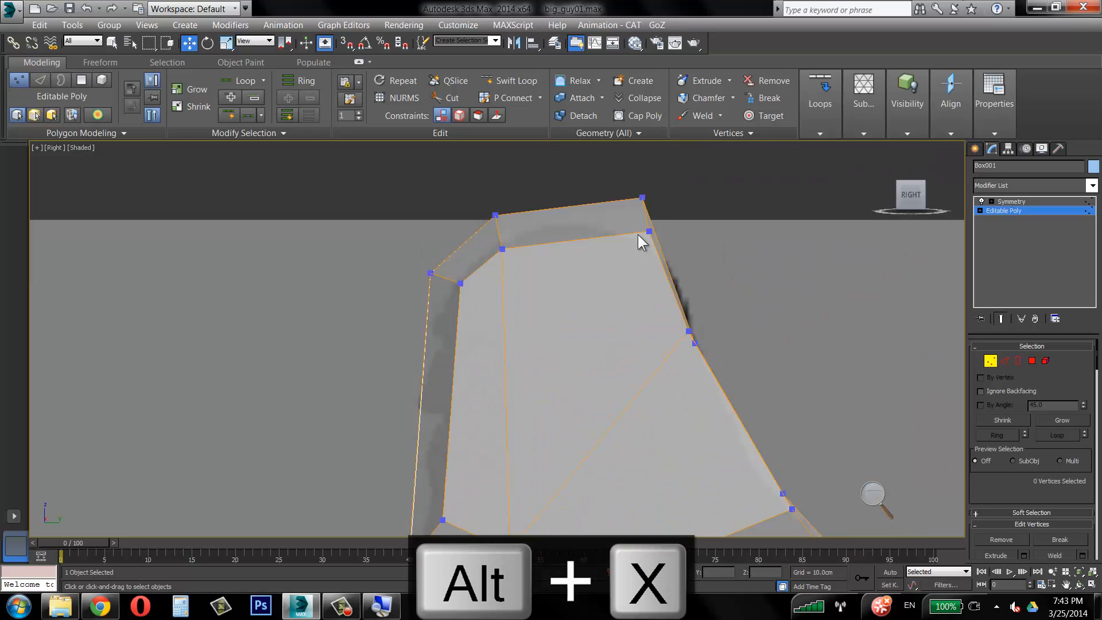
left_click_drag(649, 230, 611, 248)
left_click(710, 260)
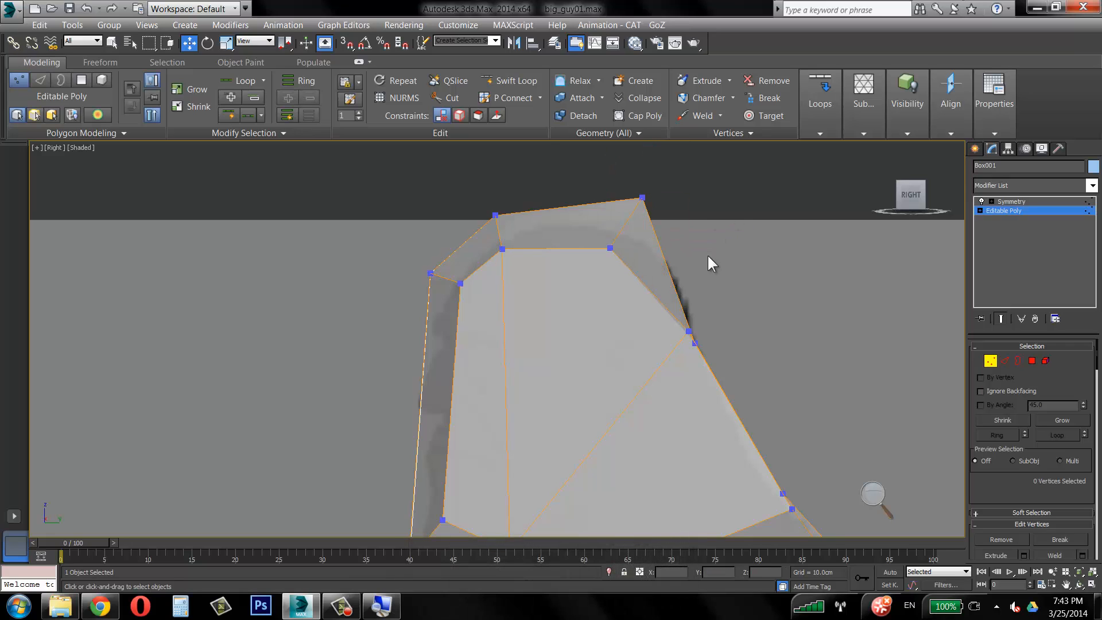
Shift the inner rear head vertex inward, and adjust the outer rear crown vertex and the one below it to the reference outline.
left_click_drag(687, 334, 672, 338)
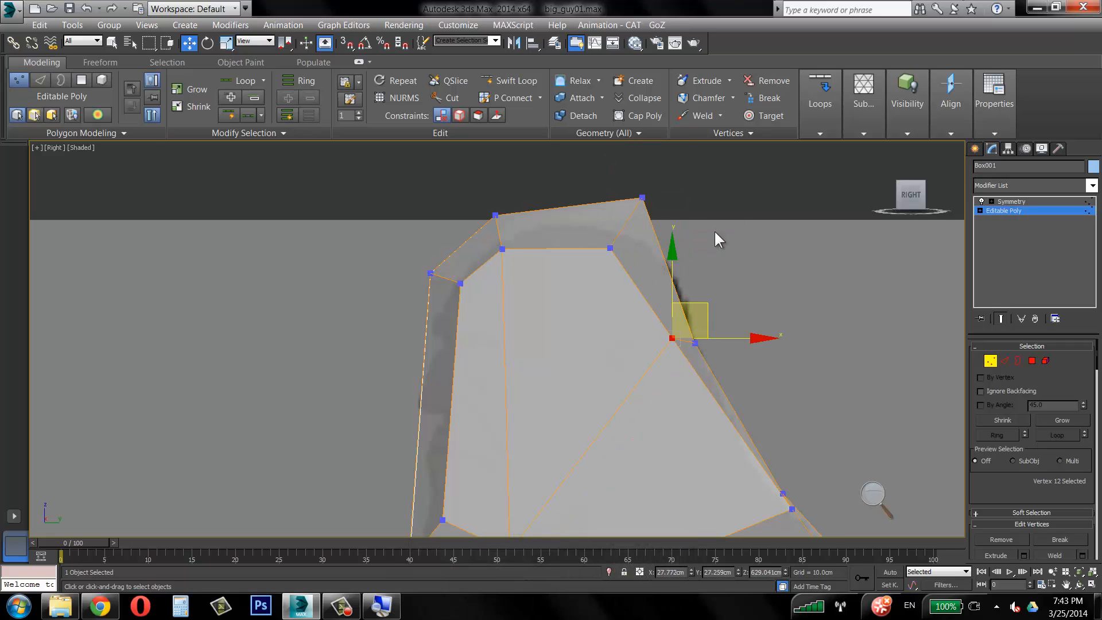
left_click(716, 239)
left_click_drag(641, 196, 648, 228)
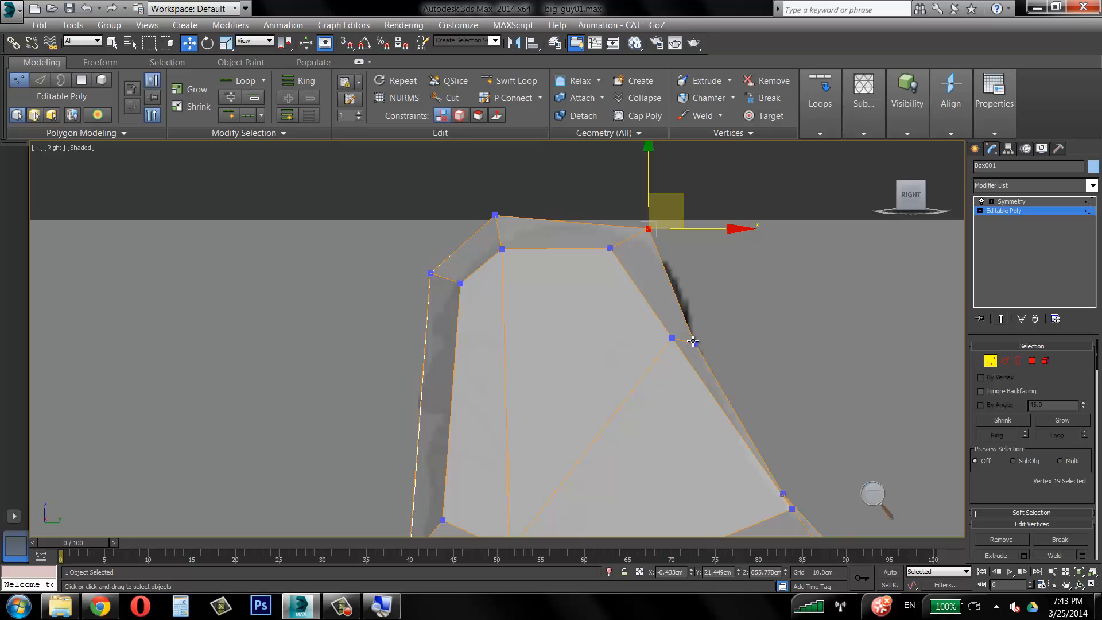
left_click(693, 342)
left_click_drag(691, 329, 691, 329)
middle_click_drag(602, 298, 635, 224)
scroll(614, 277, "down", 2)
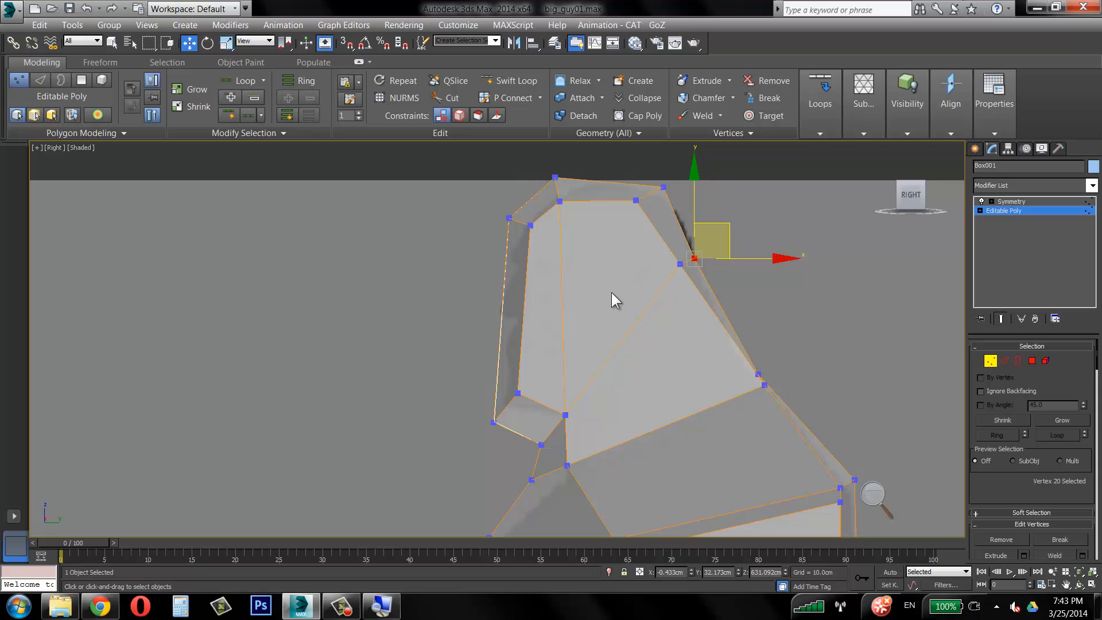
Switch the Right view to wireframe display and back to shaded.
key("F3")
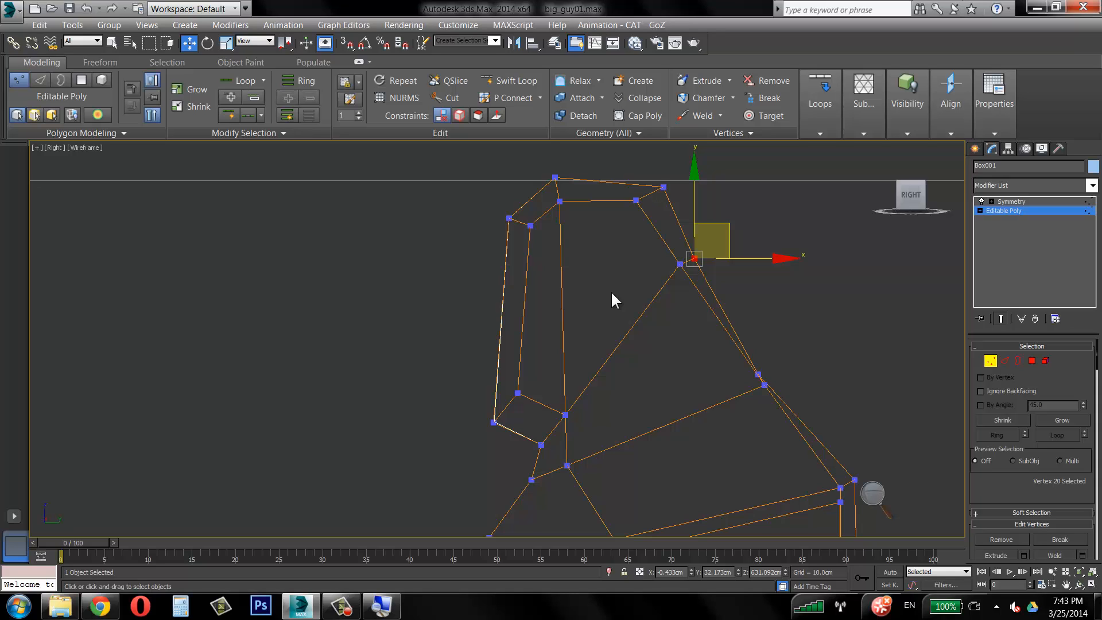
key("F3")
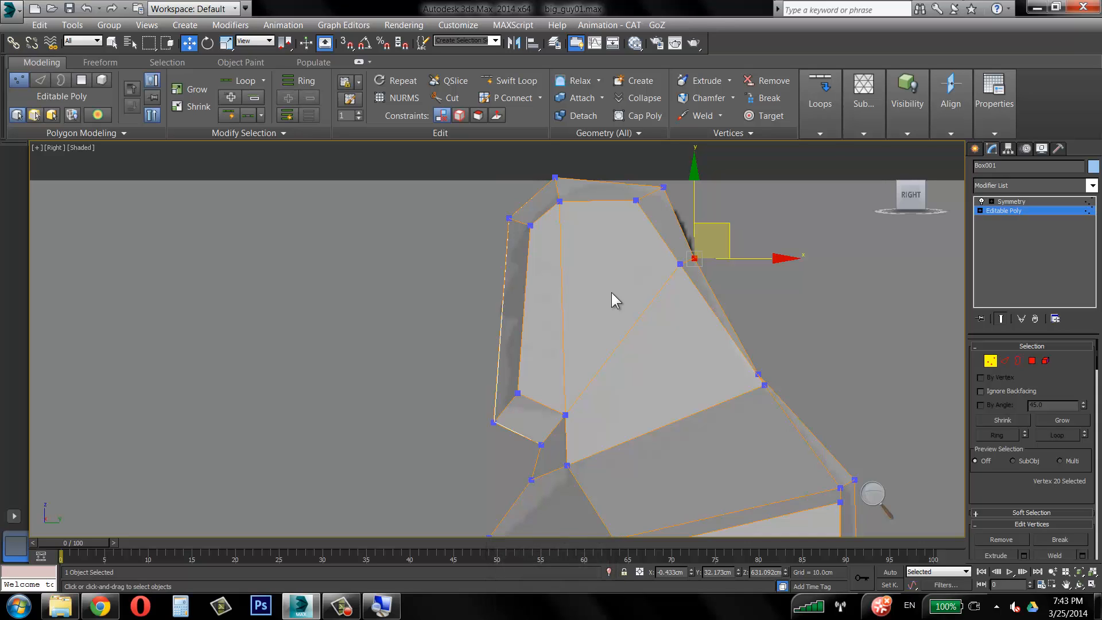
key("alt+x")
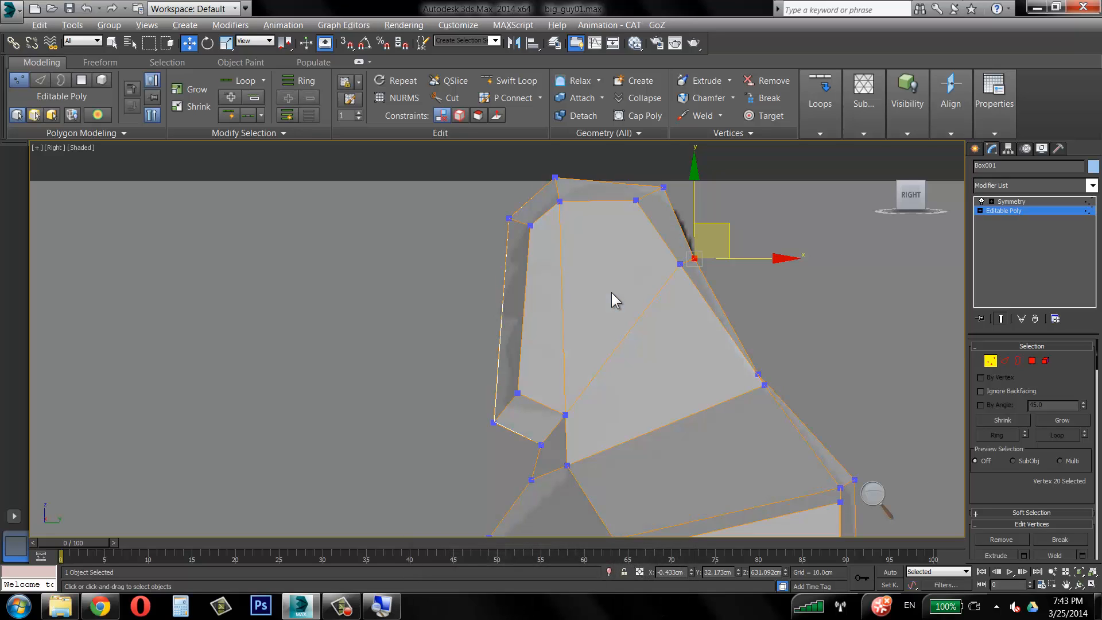
Set the body object's Visibility to 0.2 in its Object Properties.
right_click(614, 298)
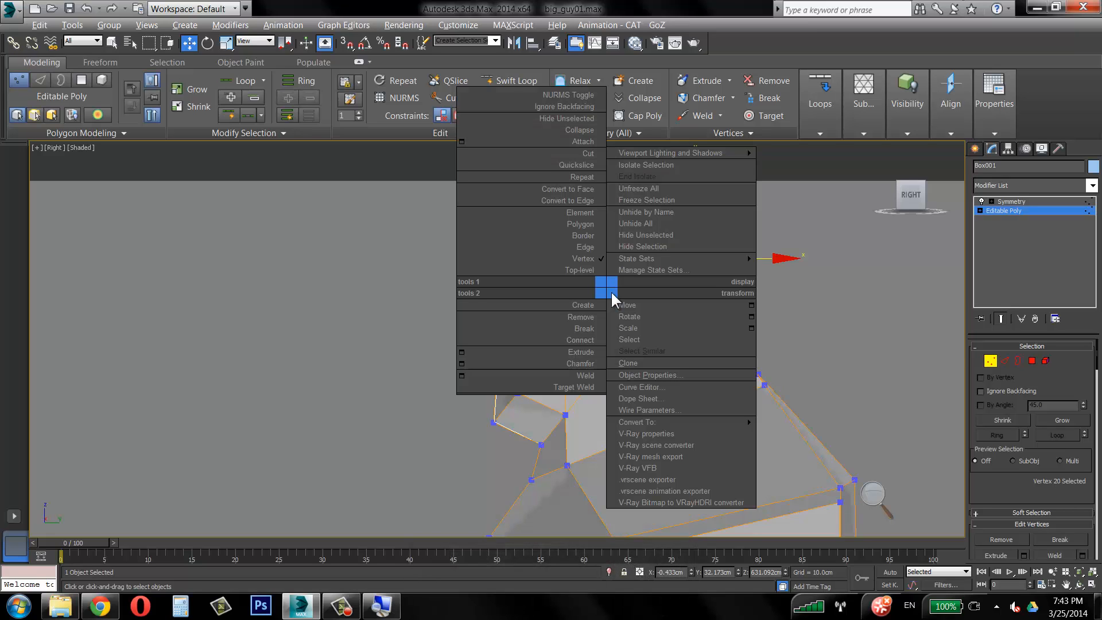
left_click(648, 374)
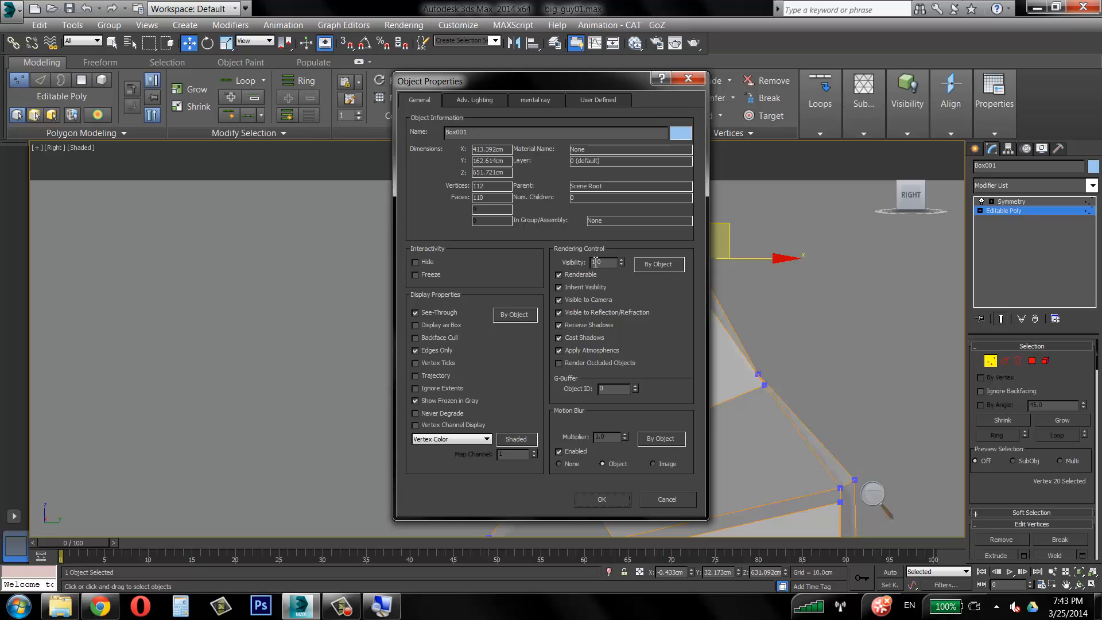
left_click(873, 495)
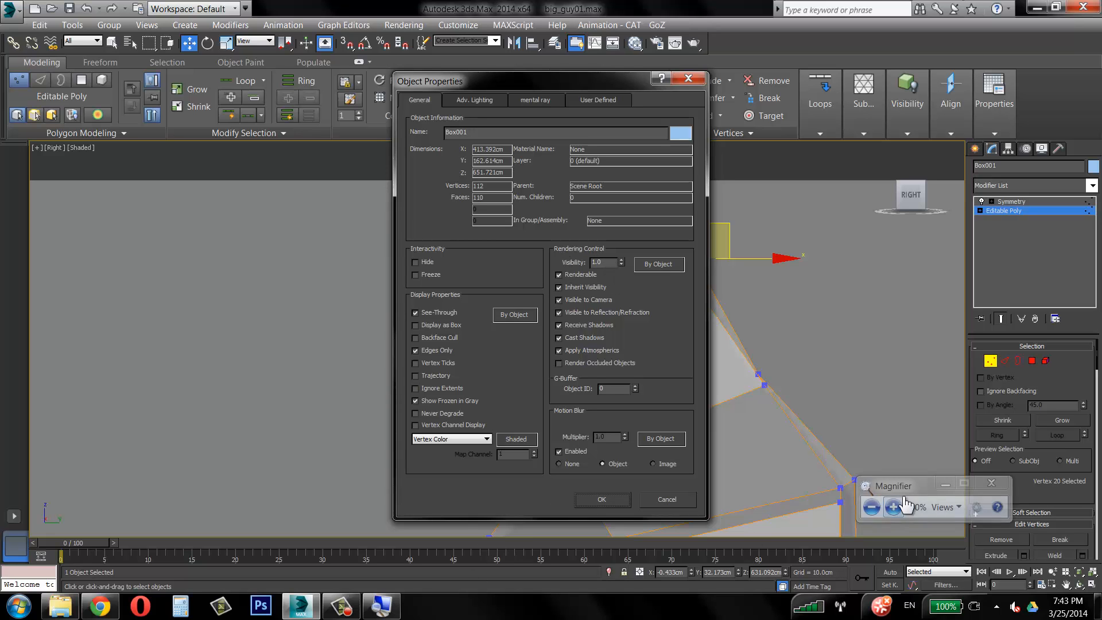
left_click(893, 507)
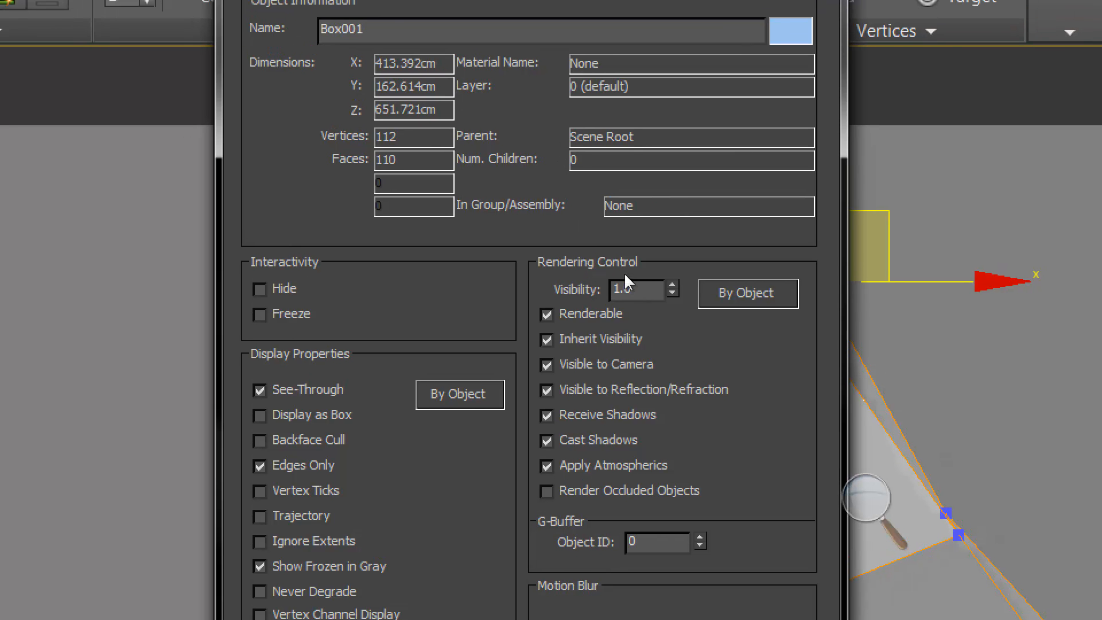
type("0.2")
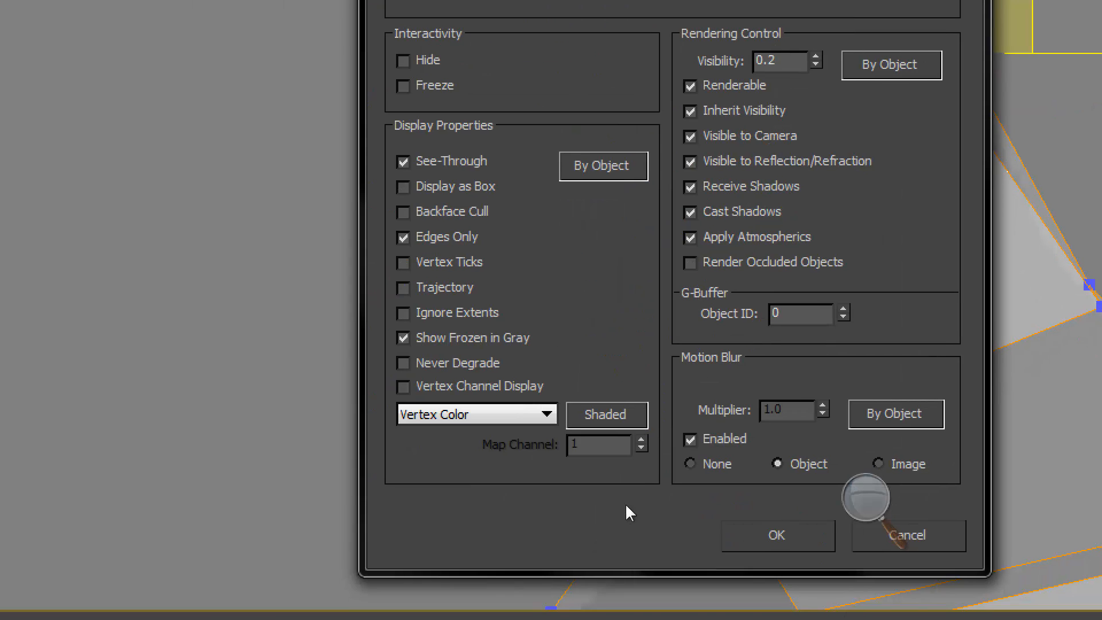
key("Return")
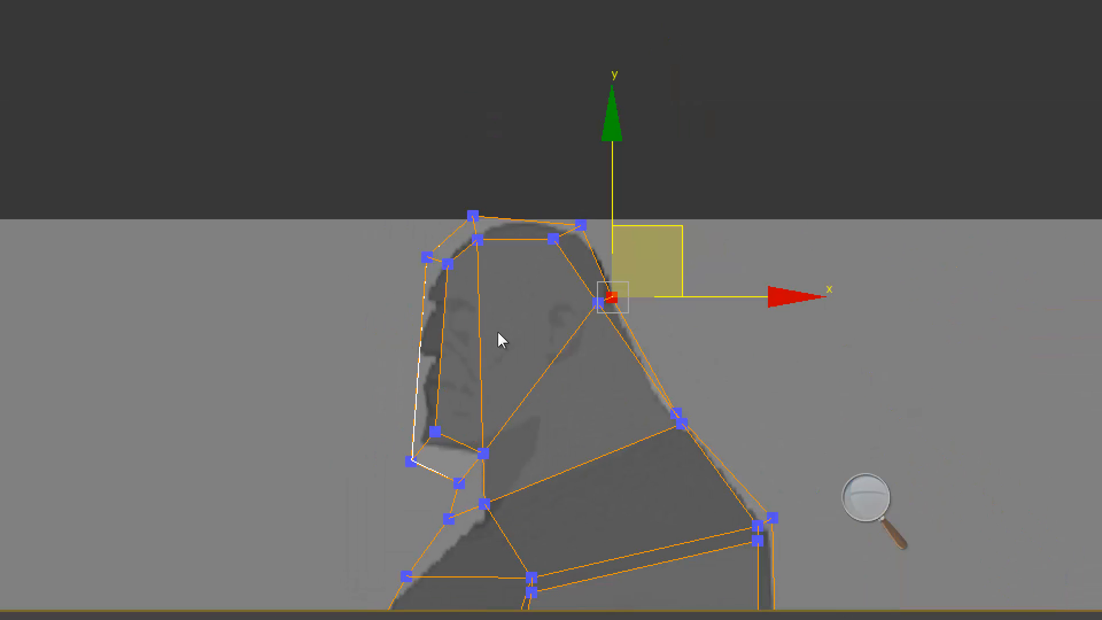
Move the jaw corner, throat and outer chin vertices onto the jawline of the reference silhouette.
key("super+plus")
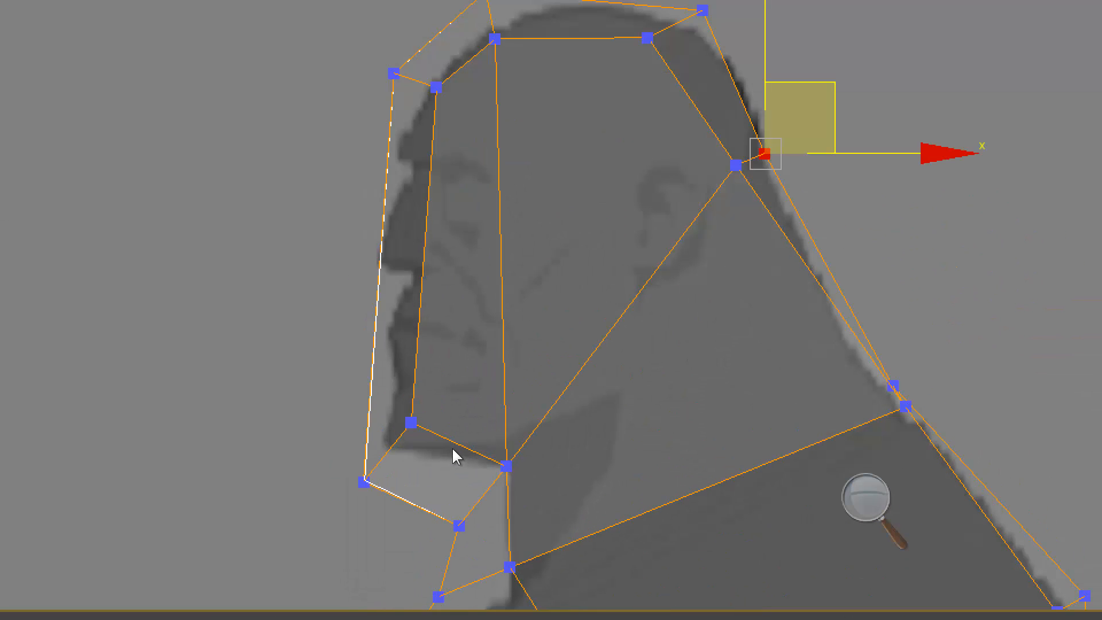
left_click(469, 467)
left_click_drag(469, 467, 509, 465)
left_click(459, 526)
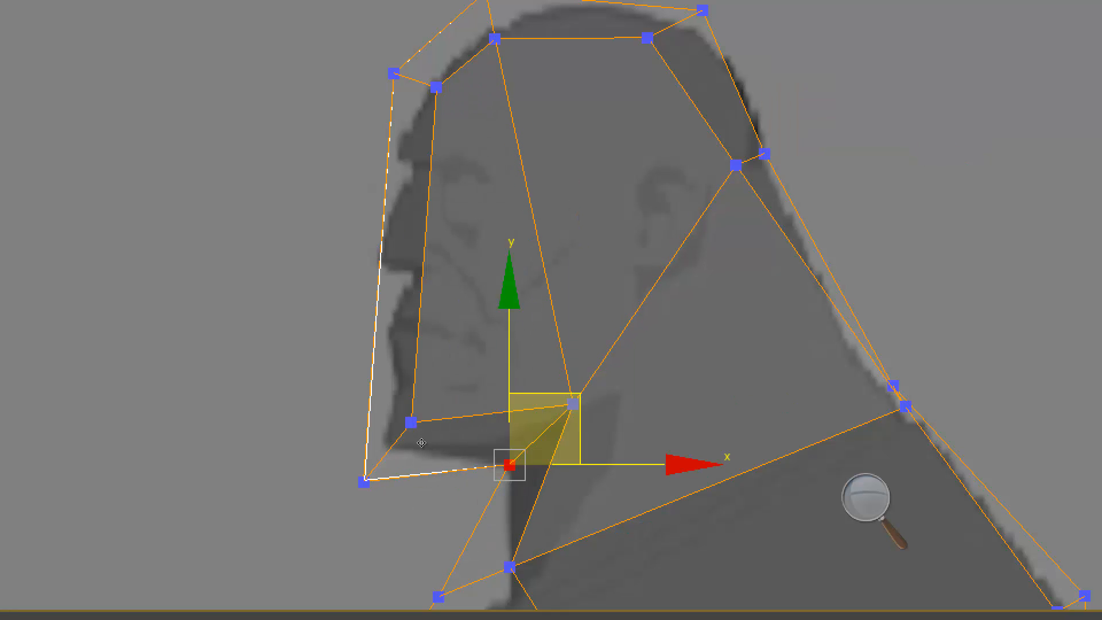
left_click(411, 422)
left_click(364, 482)
left_click_drag(364, 482, 383, 449)
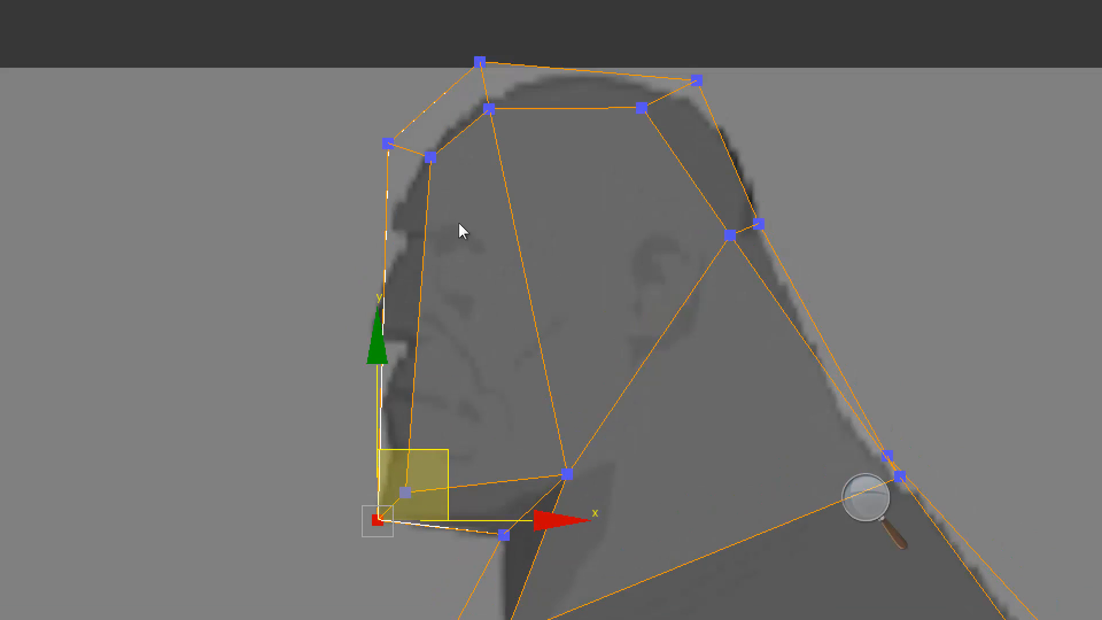
Reposition the inner and outer forehead and front crown vertices to follow the curved top of the reference head.
left_click(489, 113)
left_click_drag(488, 113, 506, 112)
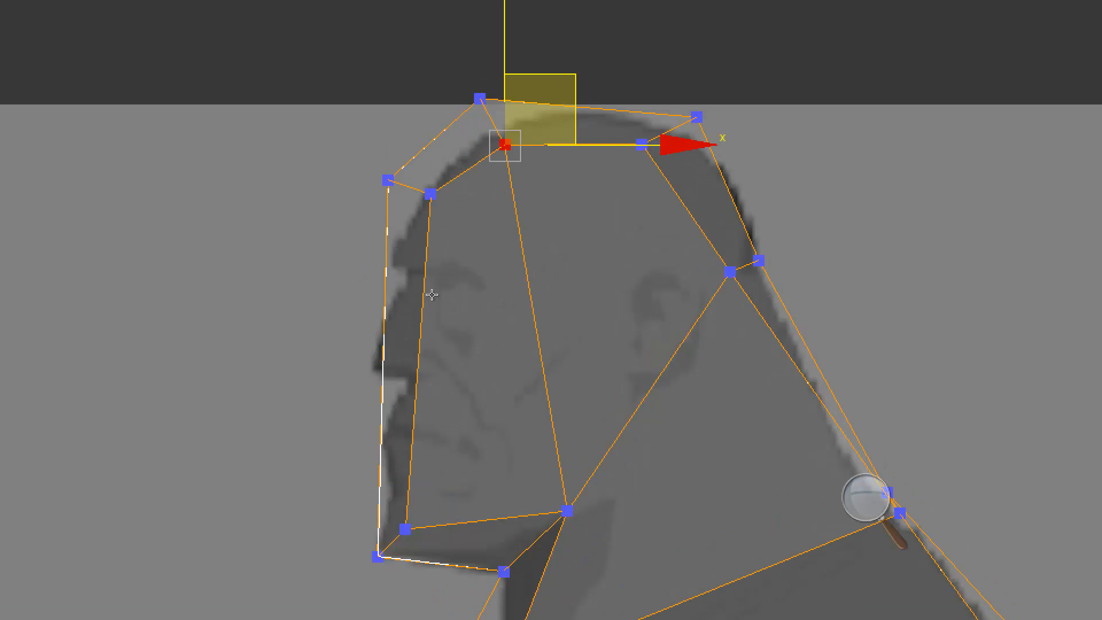
left_click(430, 162)
left_click_drag(430, 161, 453, 170)
left_click(388, 180)
left_click_drag(388, 181, 399, 221)
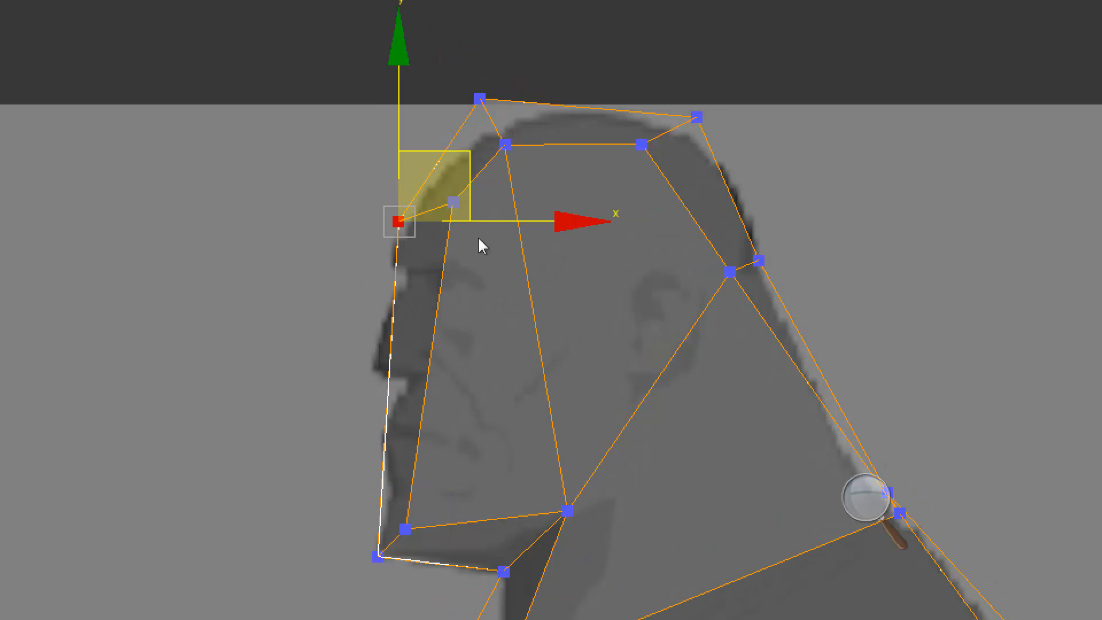
left_click_drag(480, 99, 563, 140)
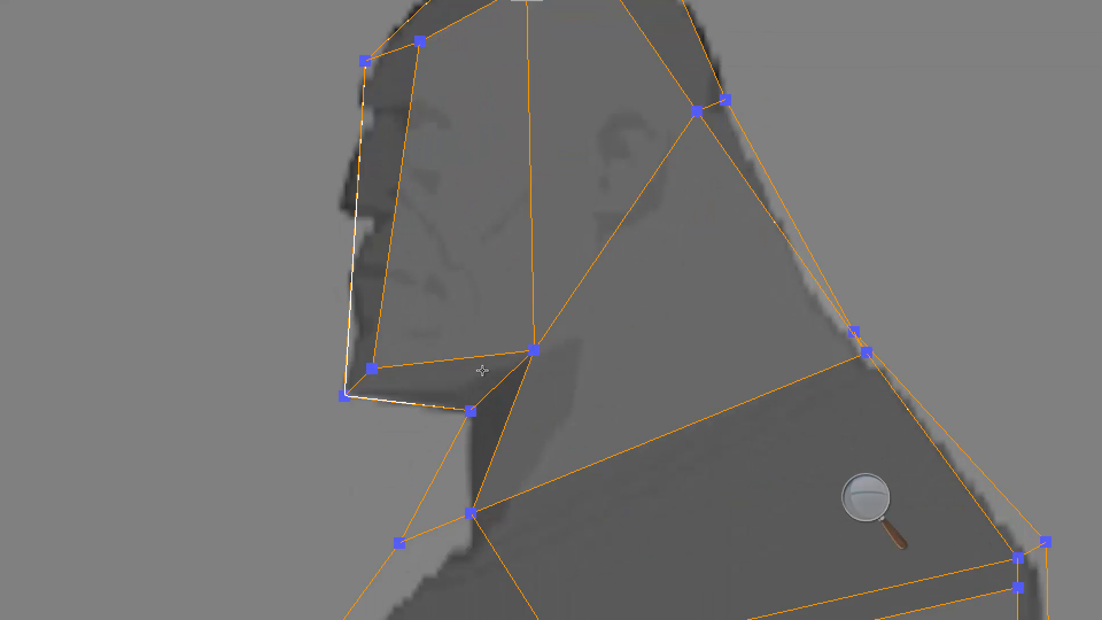
Move the jaw corner vertex farther back and fit the inner and outer front neck vertices to the reference neck.
left_click_drag(534, 350, 575, 339)
left_click_drag(471, 513, 509, 530)
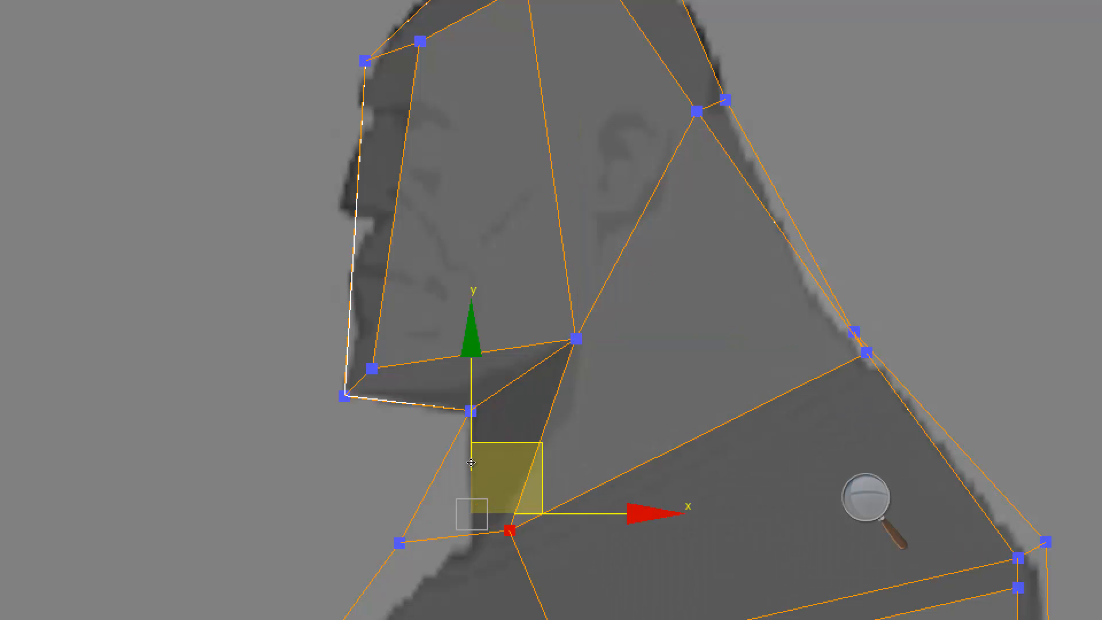
left_click_drag(400, 542, 410, 546)
left_click_drag(449, 472, 451, 471)
scroll(511, 367, "down", 2)
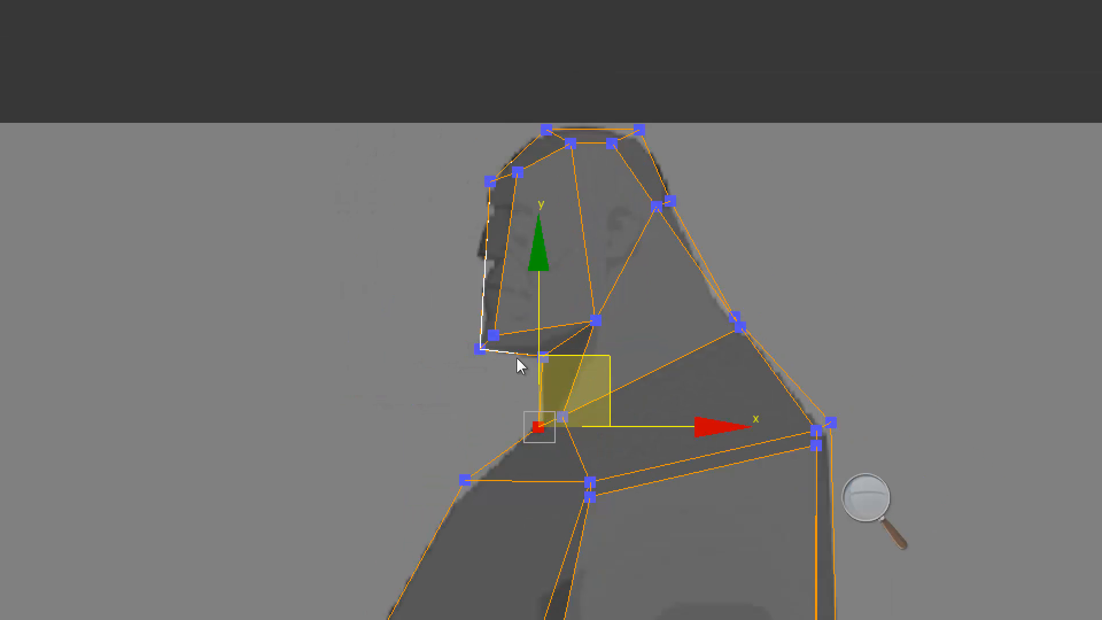
Nudge the inner vertices at the back of the head, the nape and the chin inward, and turn off see-through display.
middle_click_drag(541, 320, 529, 338)
left_click_drag(644, 225, 641, 234)
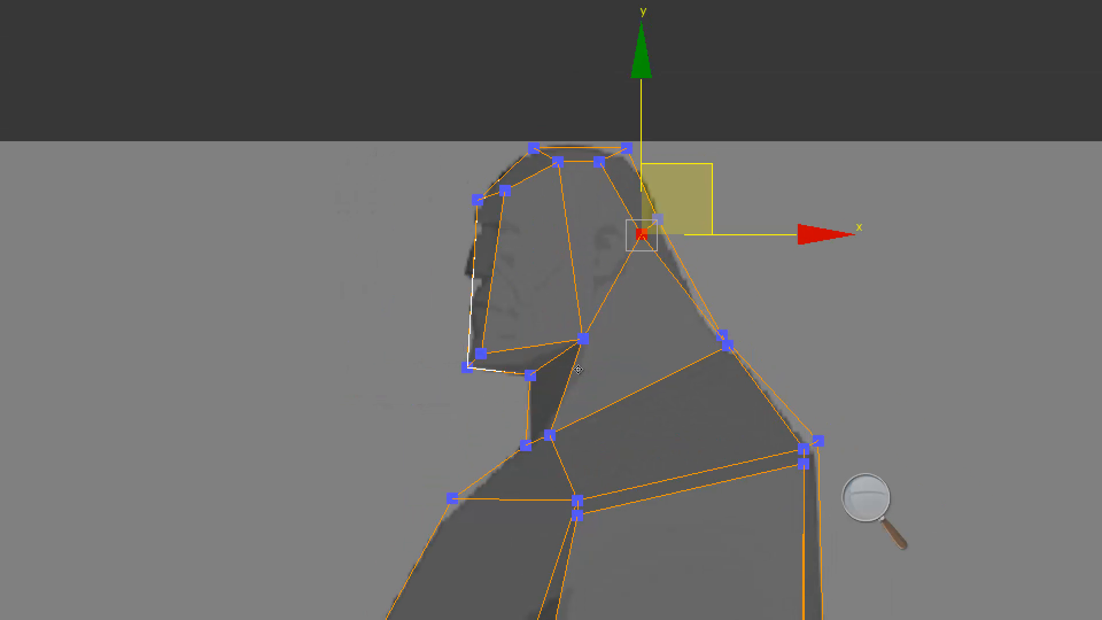
left_click_drag(727, 345, 719, 347)
middle_click_drag(602, 293, 637, 254)
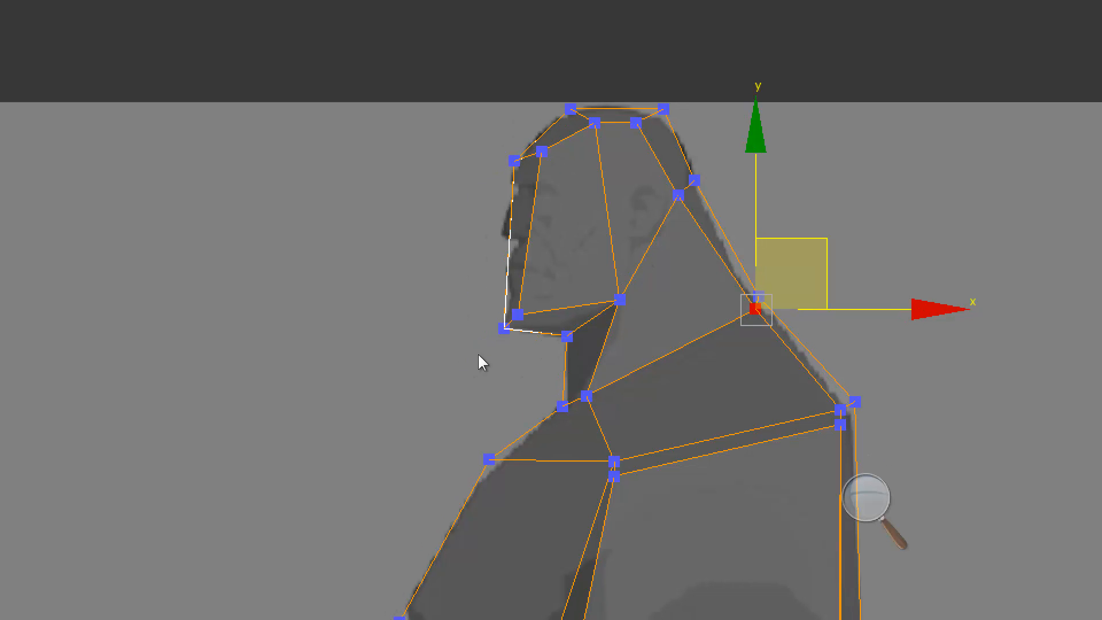
left_click(518, 314)
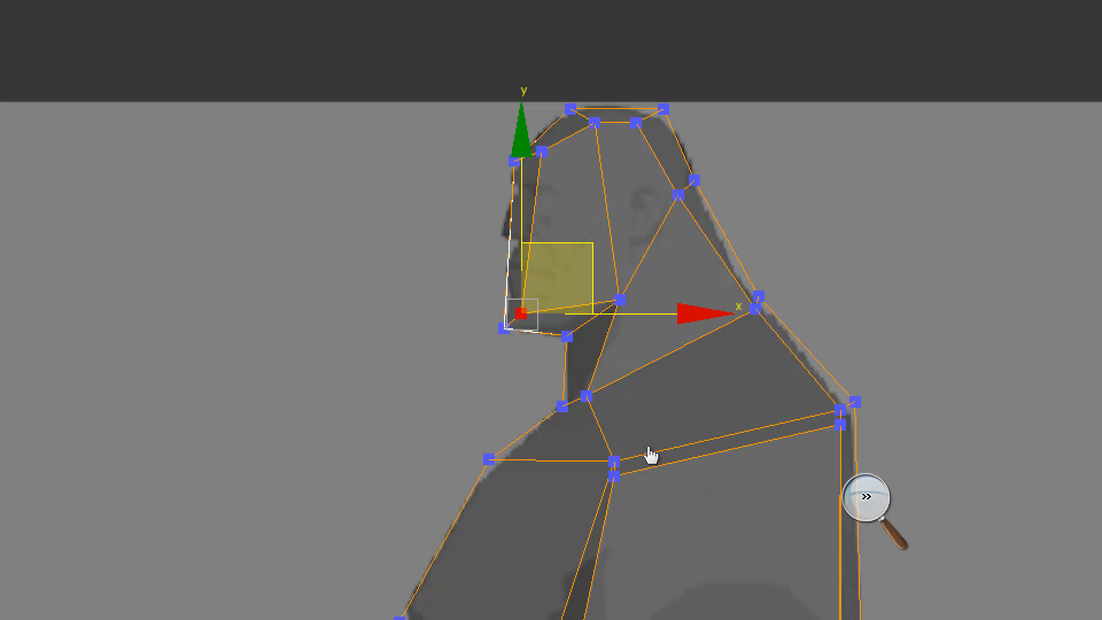
key("super+minus")
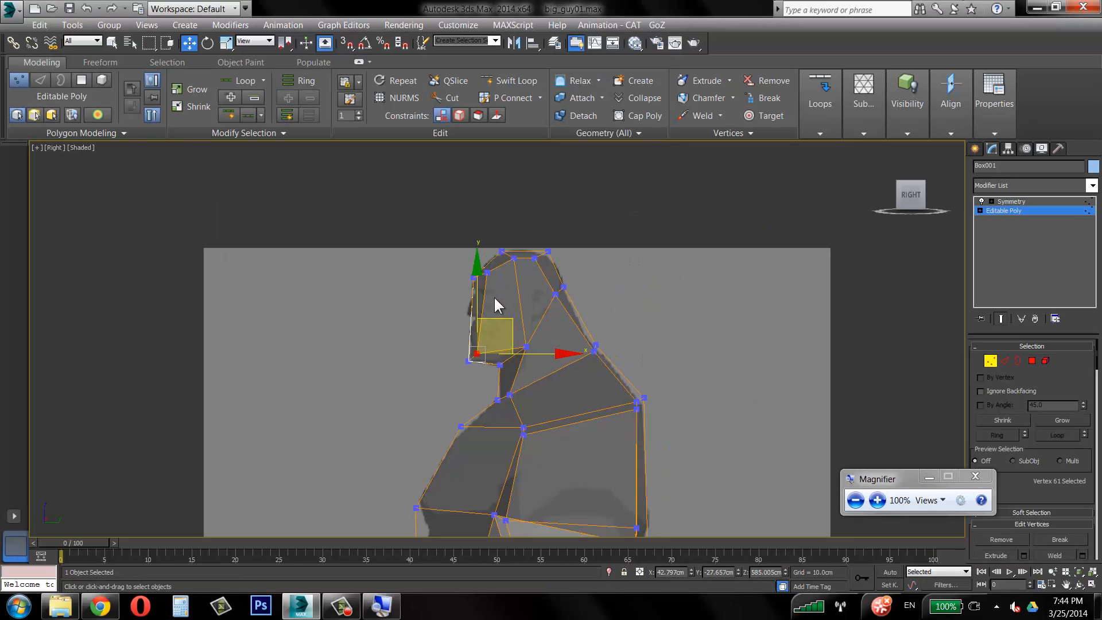
key("alt+x")
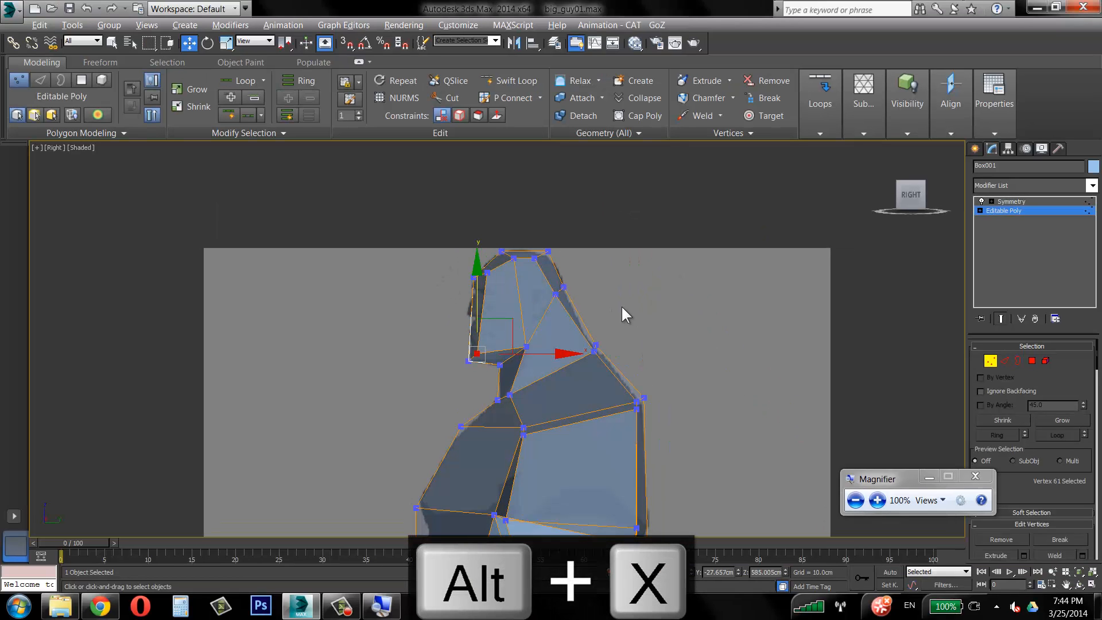
Turn off the Symmetry modifier's effect so that only the editable half of the body is displayed.
key("F9")
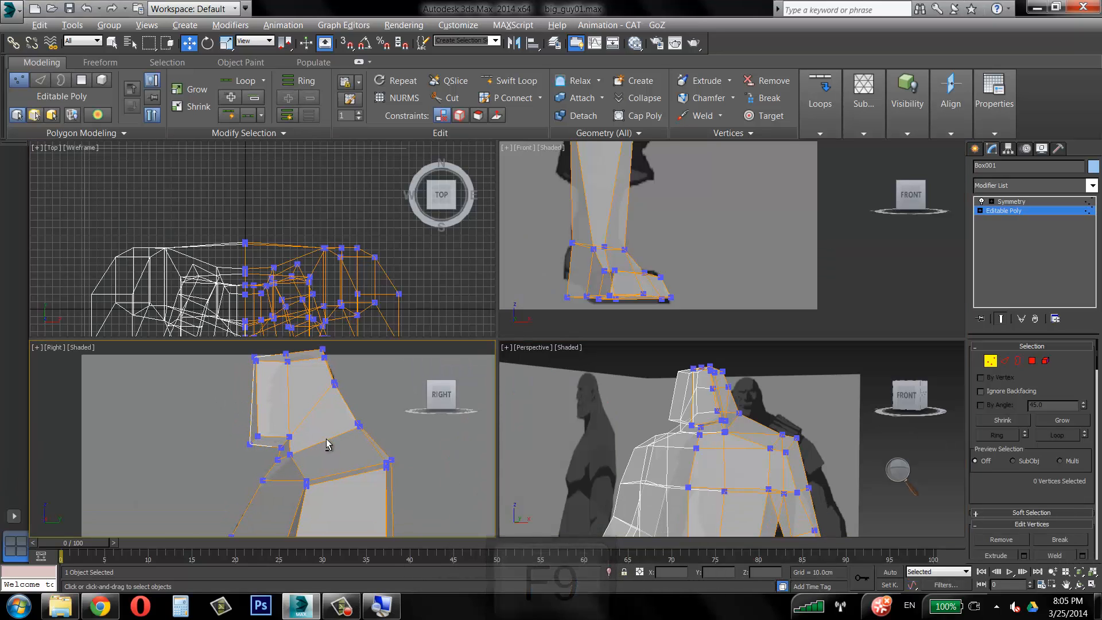
key("alt+x")
key("alt+x")
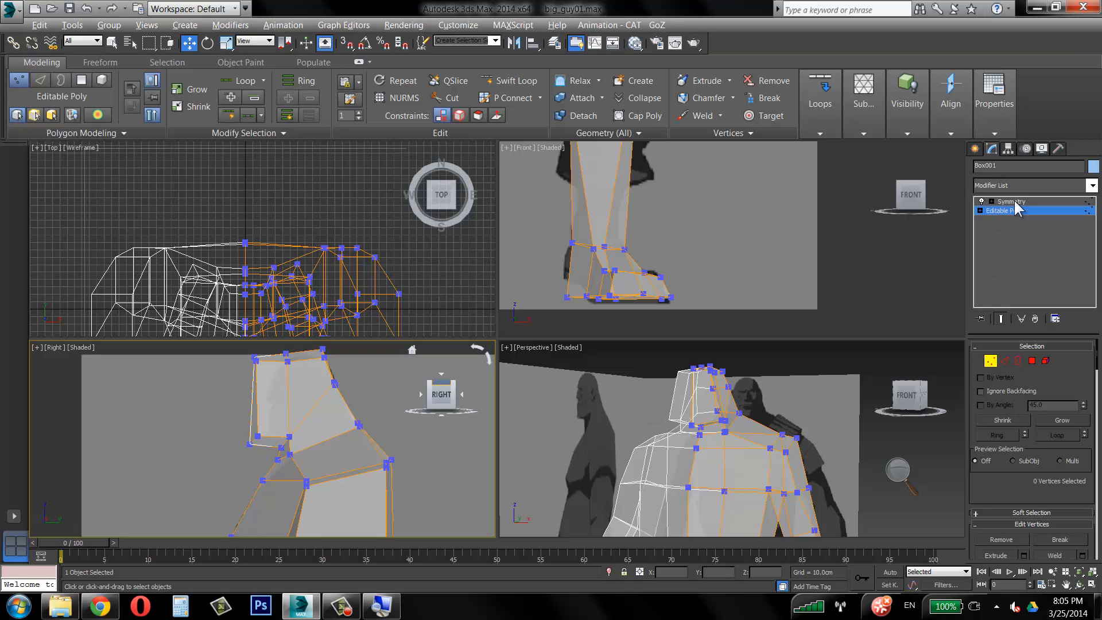
left_click(982, 202)
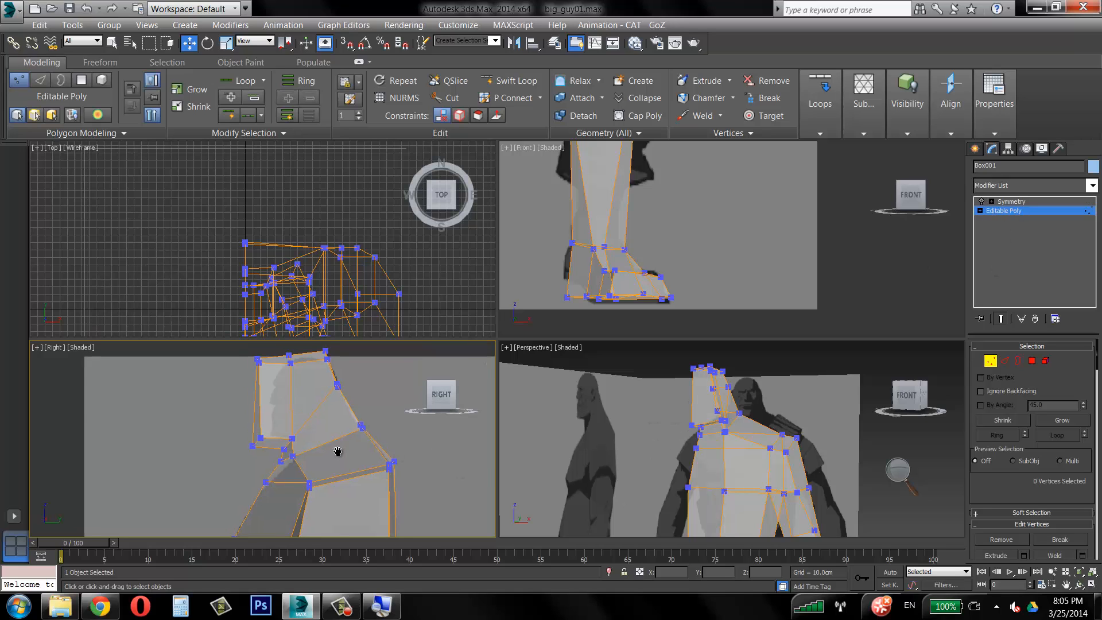
Maximize the Right view and move the jaw corner vertex back and up toward the ear of the reference head.
left_click(1092, 584)
middle_click_drag(454, 392, 405, 419)
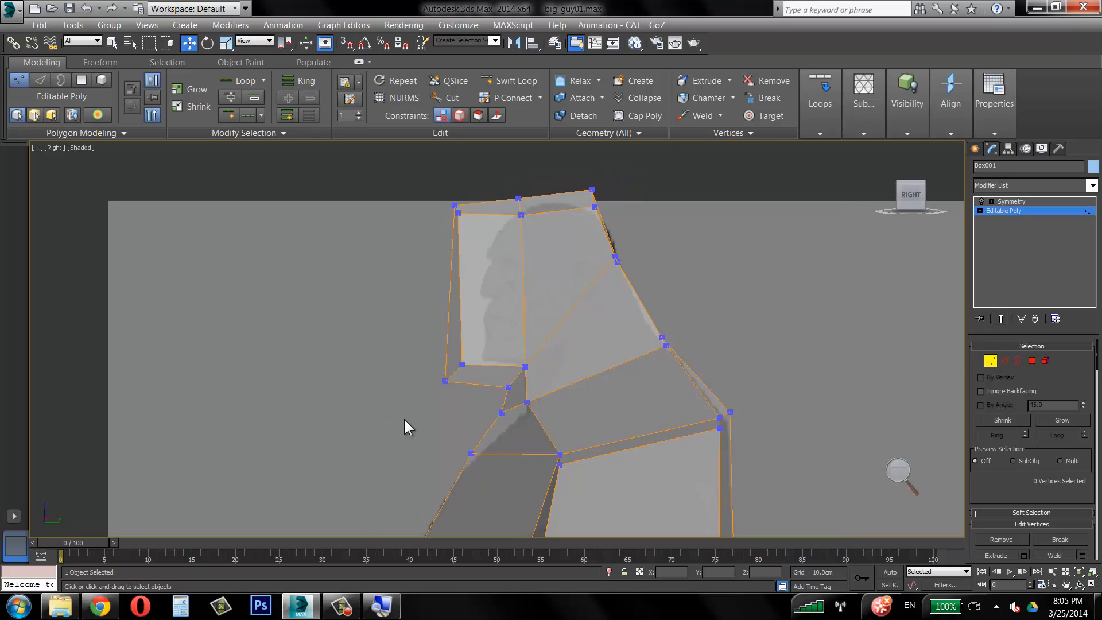
scroll(527, 389, "up", 2)
middle_click_drag(562, 390, 525, 464)
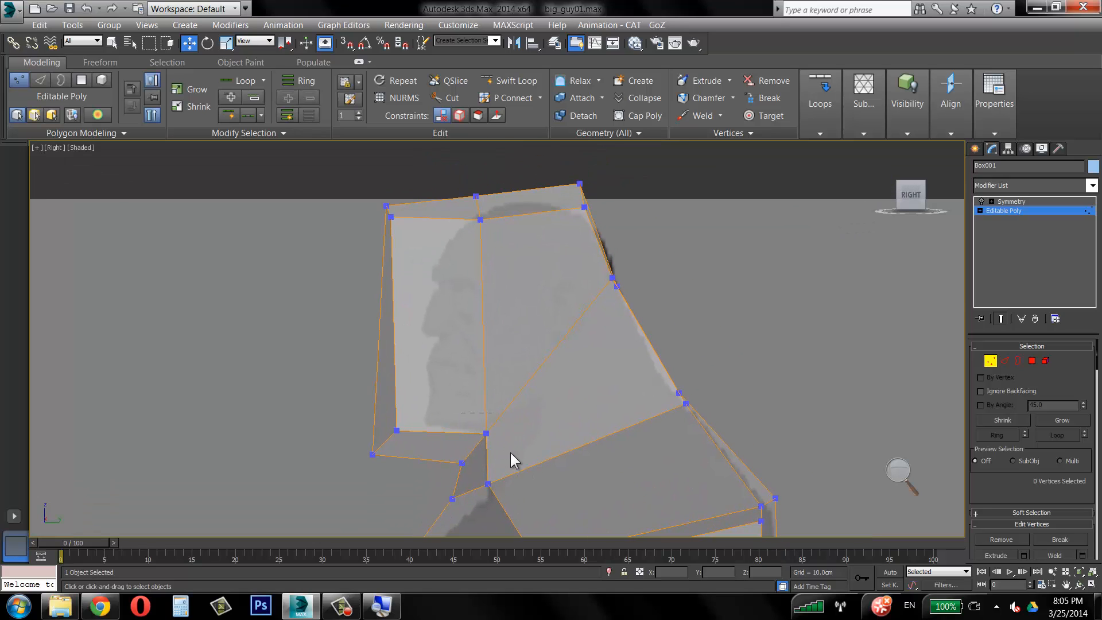
left_click(486, 433)
left_click_drag(515, 407, 546, 387)
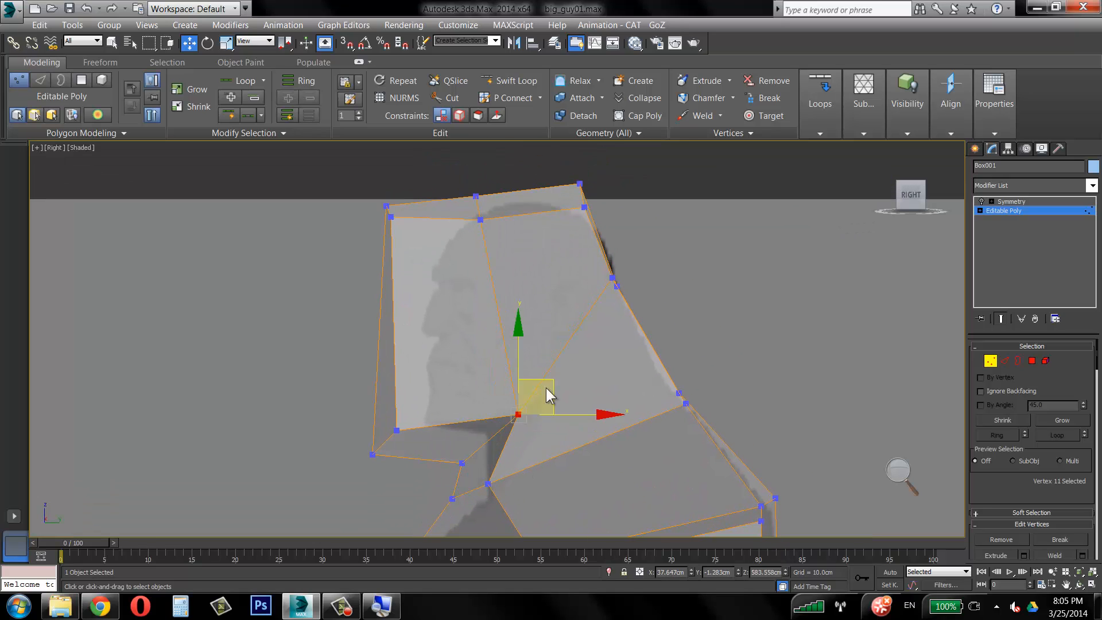
Move the throat vertex and the inner and outer front neck vertices back to fit the reference neck.
left_click(462, 463)
left_click_drag(482, 430, 503, 403)
left_click(488, 483)
left_click_drag(488, 483, 522, 494)
left_click(452, 498)
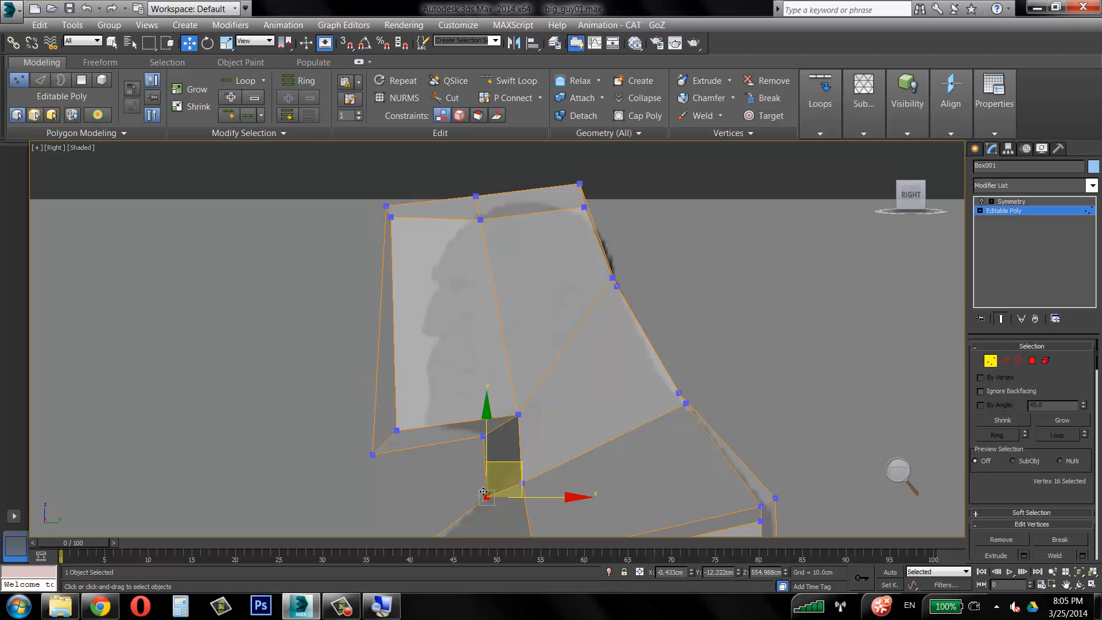
Pull the inner chin vertex, the inner forehead vertex and the top-of-head vertices back toward the reference head outline.
left_click_drag(401, 428, 459, 427)
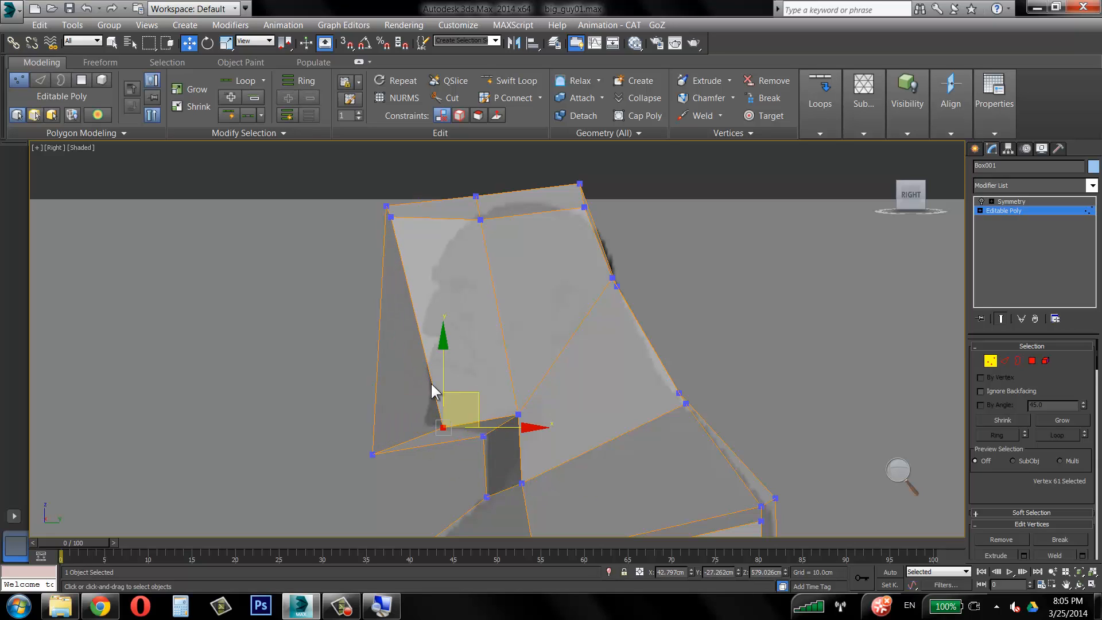
left_click(391, 218)
left_click_drag(392, 218, 497, 204)
left_click(498, 209)
left_click(475, 199)
left_click_drag(454, 238, 460, 238)
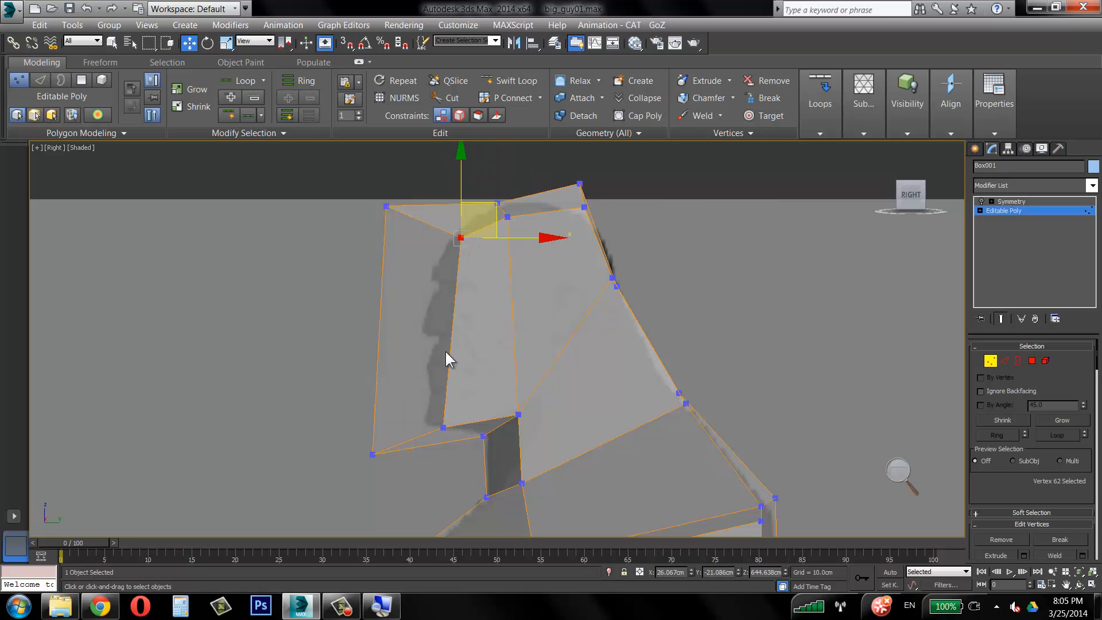
Fit the outer chin and outer forehead vertices to the reference face profile and adjust the inner chin vertex.
left_click_drag(443, 428, 456, 424)
left_click_drag(374, 454, 437, 425)
left_click(455, 436)
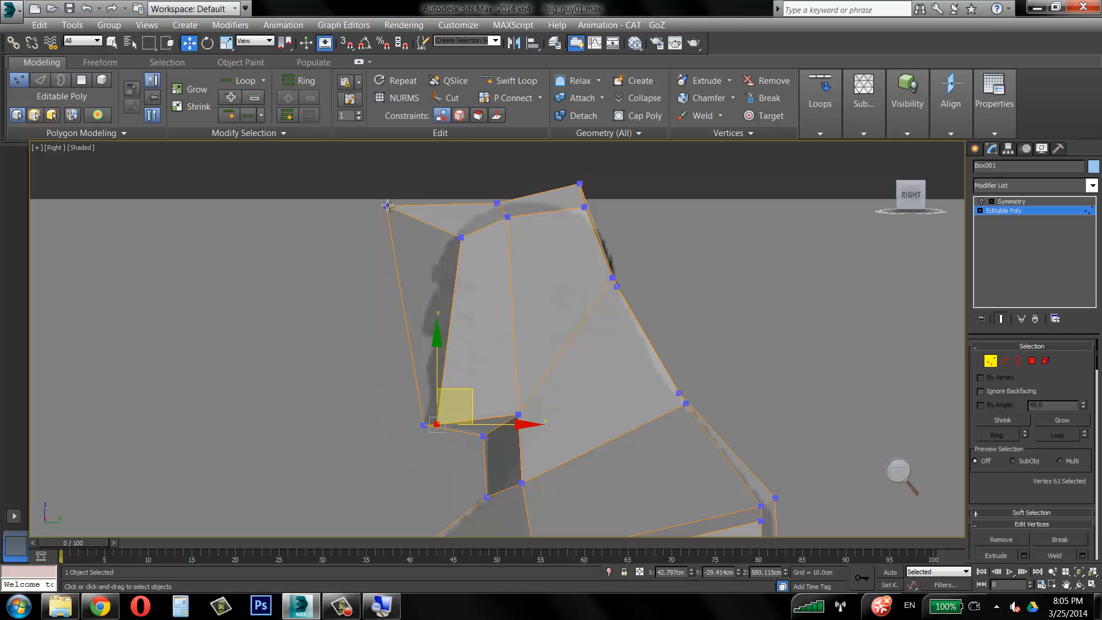
left_click_drag(386, 205, 441, 237)
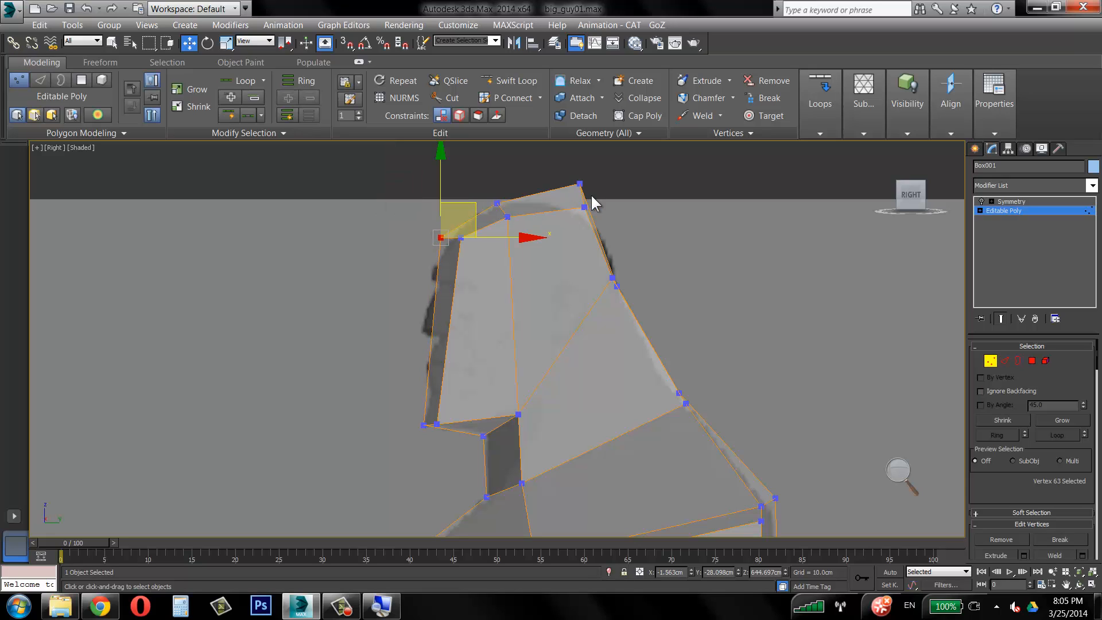
Fit the rear crown and back-of-head vertices to the reference outline and move the inner nape vertex inward.
mouse_move(585, 207)
left_mouse_down()
mouse_move(562, 213)
mouse_move(572, 196)
mouse_move(569, 205)
left_mouse_up()
left_click(586, 177)
mouse_move(612, 278)
left_mouse_down()
mouse_move(609, 289)
mouse_move(614, 277)
left_mouse_up()
left_click(700, 223)
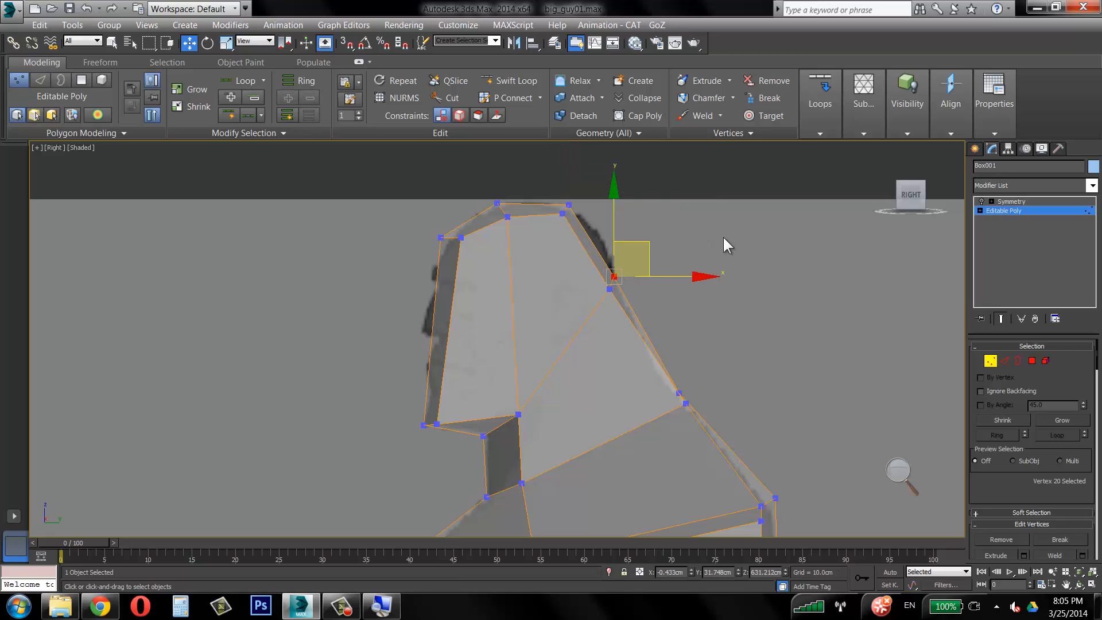
left_click(723, 237)
left_click_drag(686, 404, 672, 404)
left_click(688, 368)
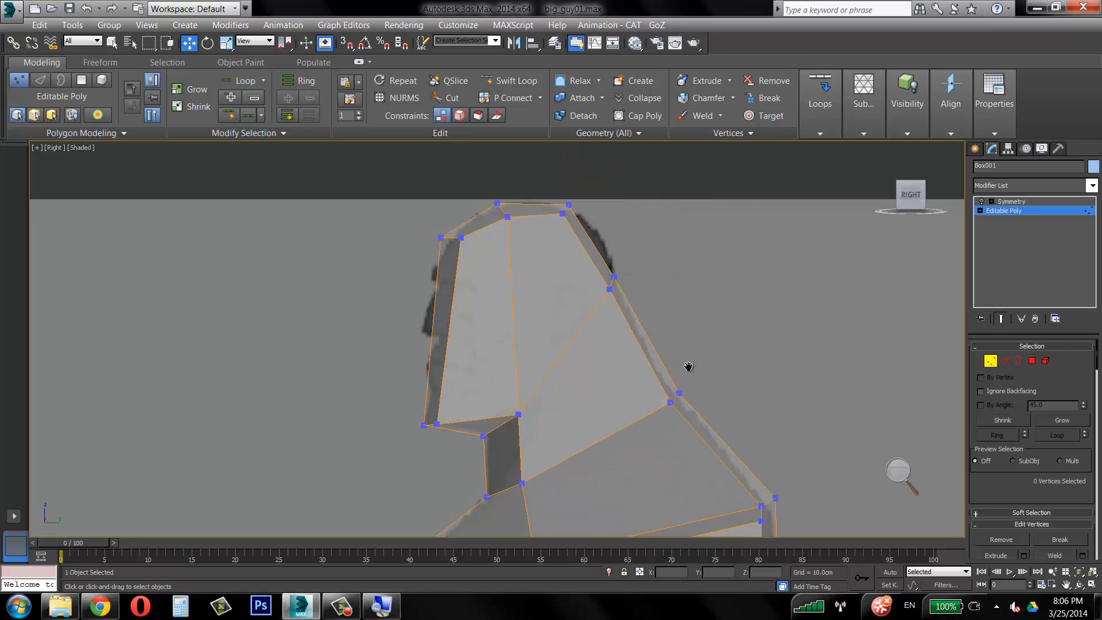
Maximize the Front view on the head and set the mesh's object visibility to 0.2.
scroll(660, 372, "down", 2)
middle_click_drag(641, 375, 653, 343)
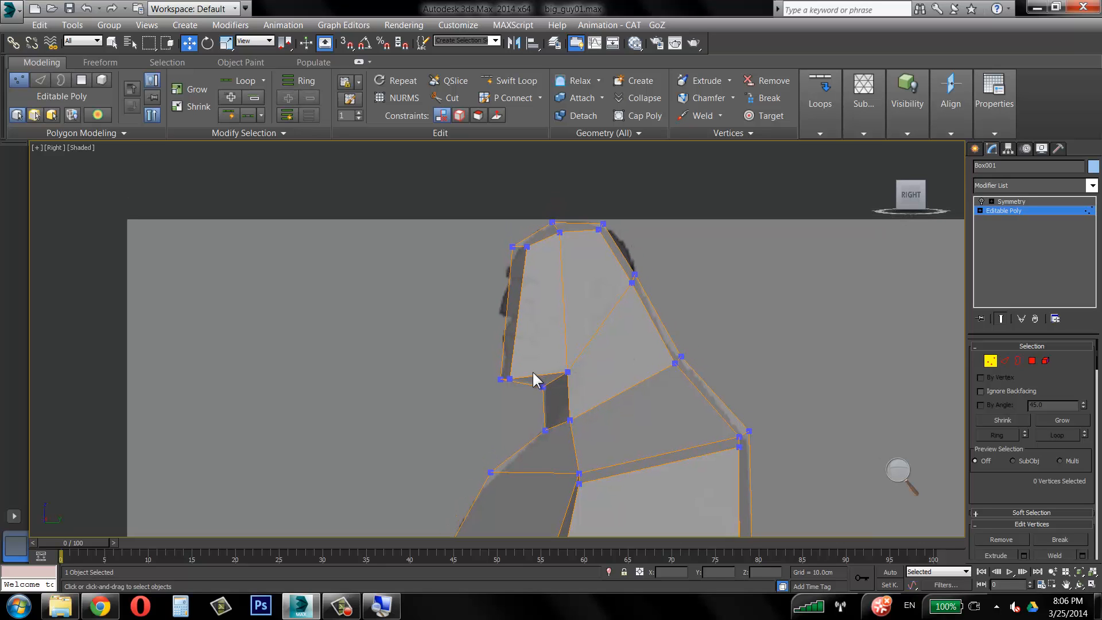
key("alt+w")
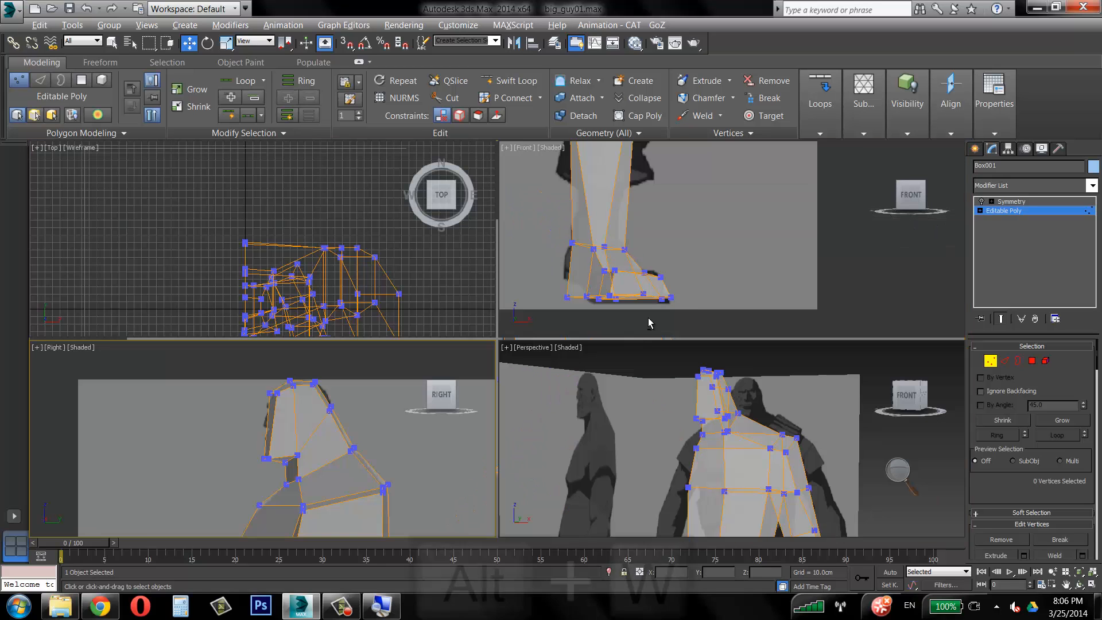
scroll(660, 258, "up", 5)
scroll(675, 202, "down", 5)
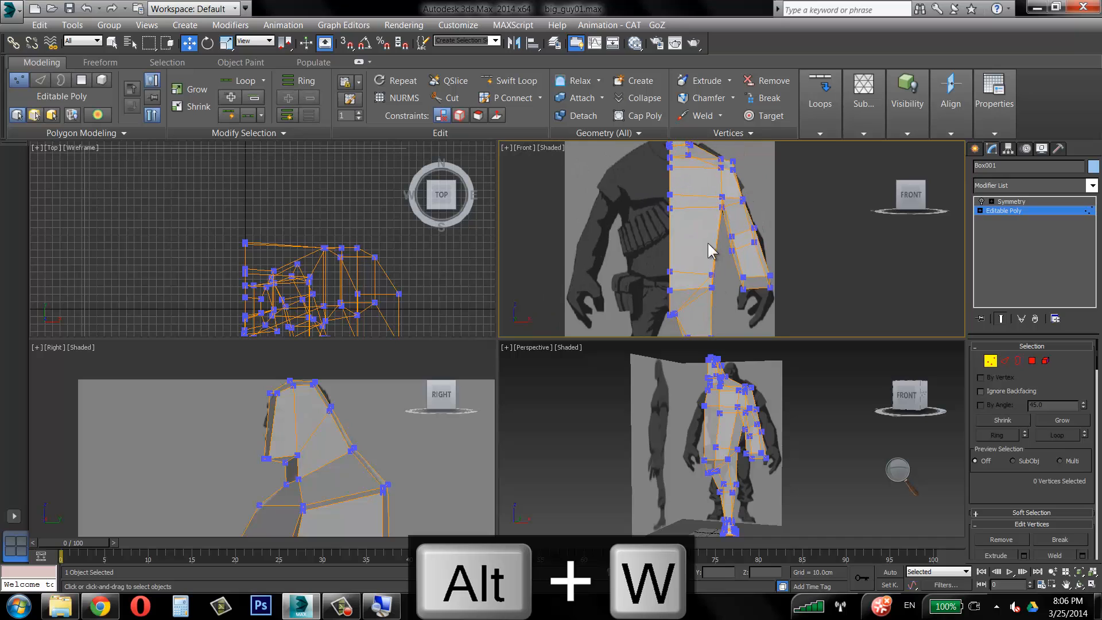
left_click(1093, 586)
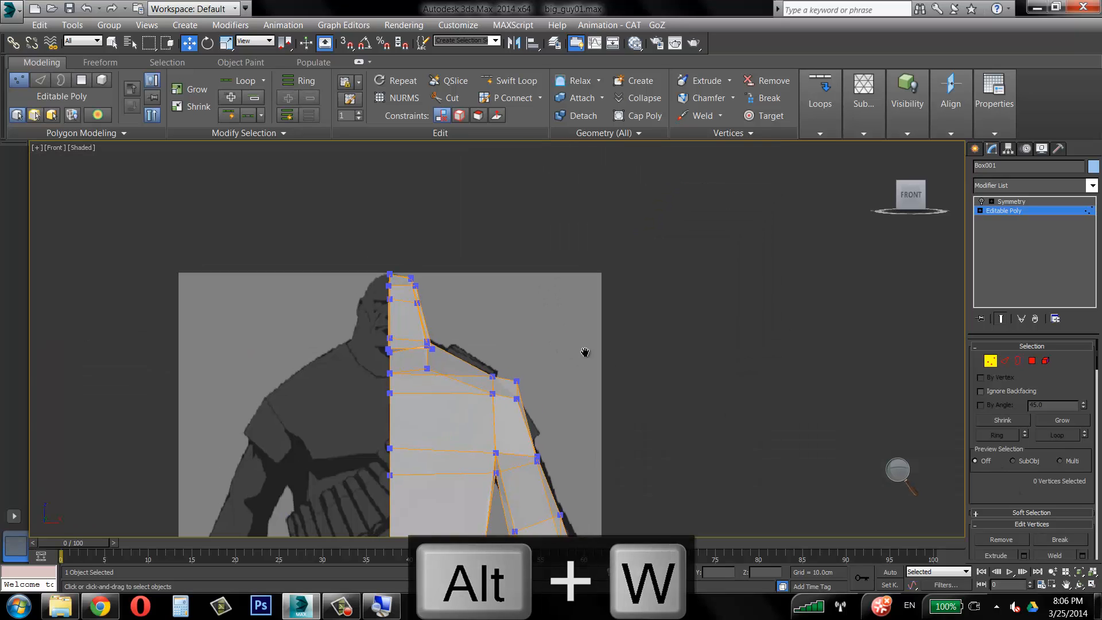
scroll(553, 364, "up", 8)
middle_click_drag(519, 358, 555, 437)
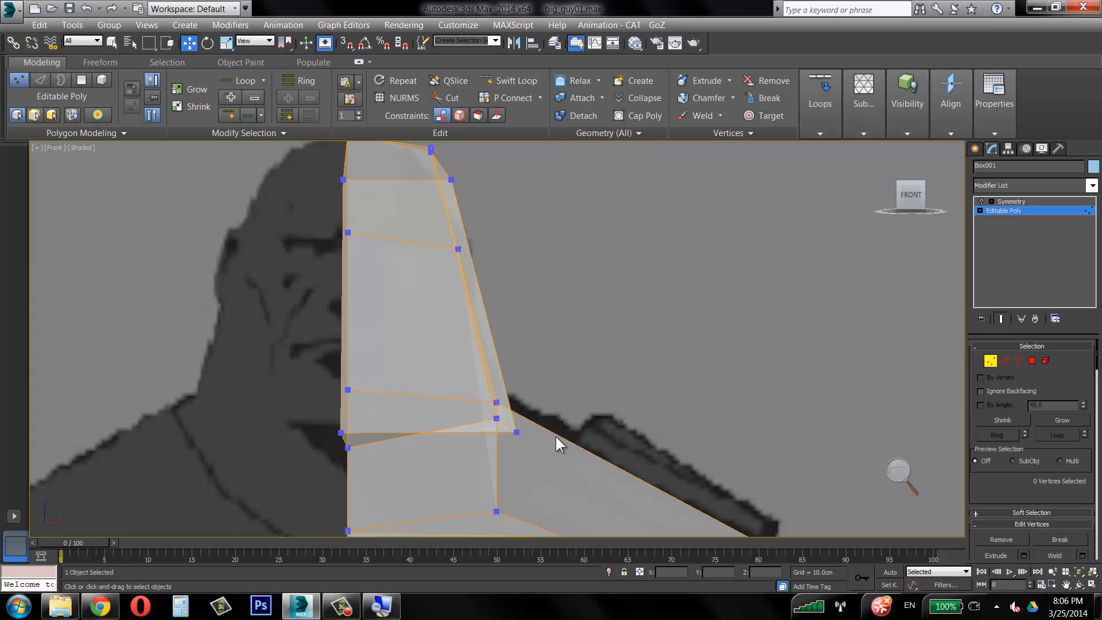
right_click(396, 283)
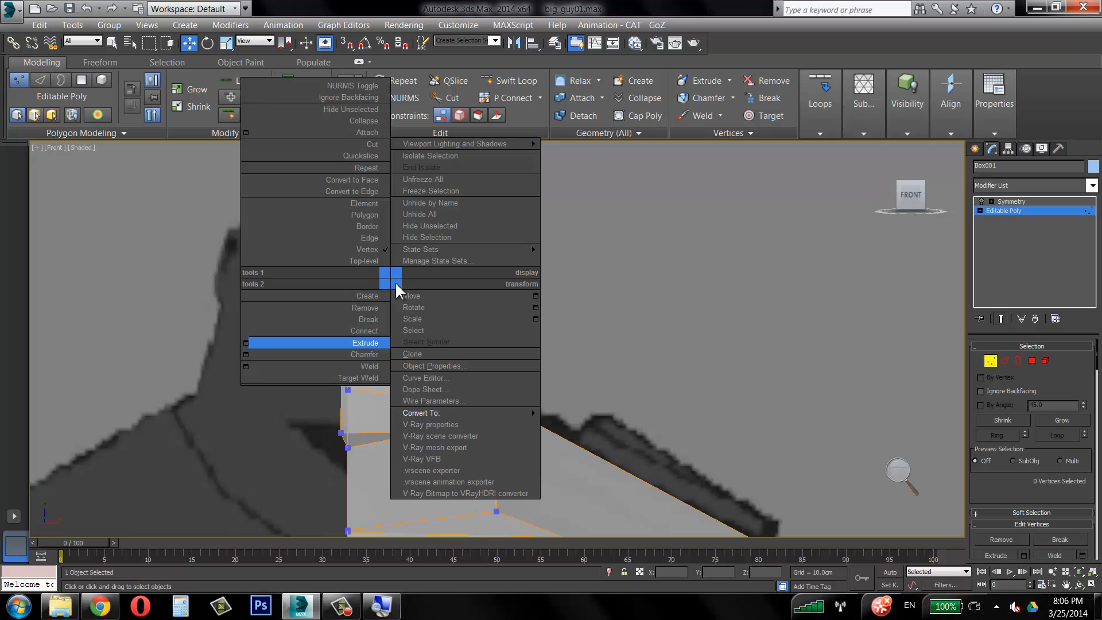
left_click(448, 372)
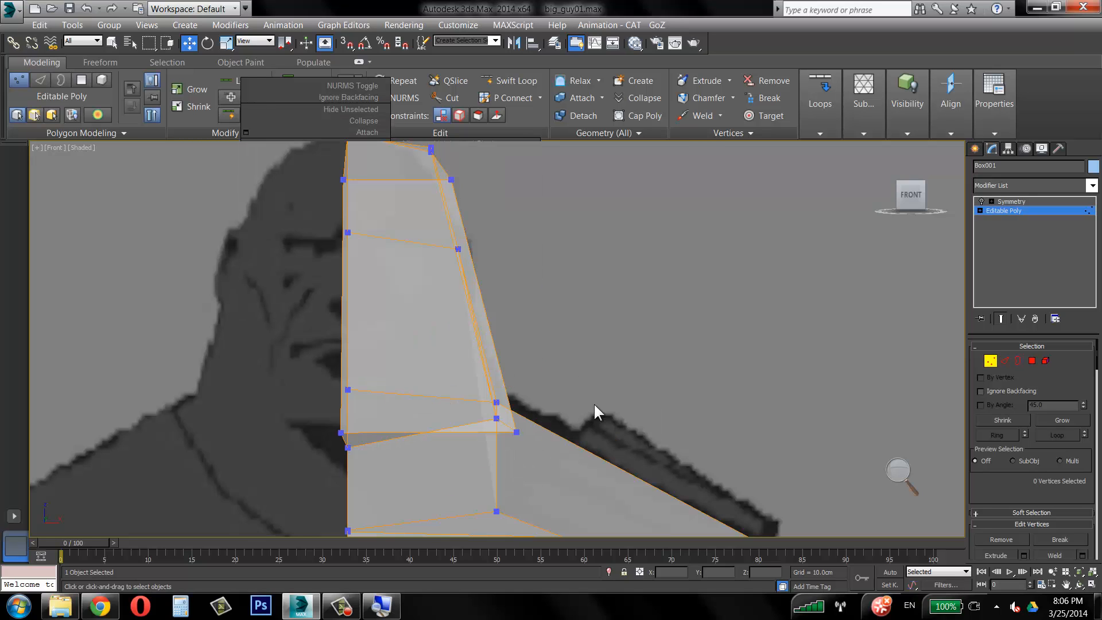
left_click_drag(621, 262, 623, 290)
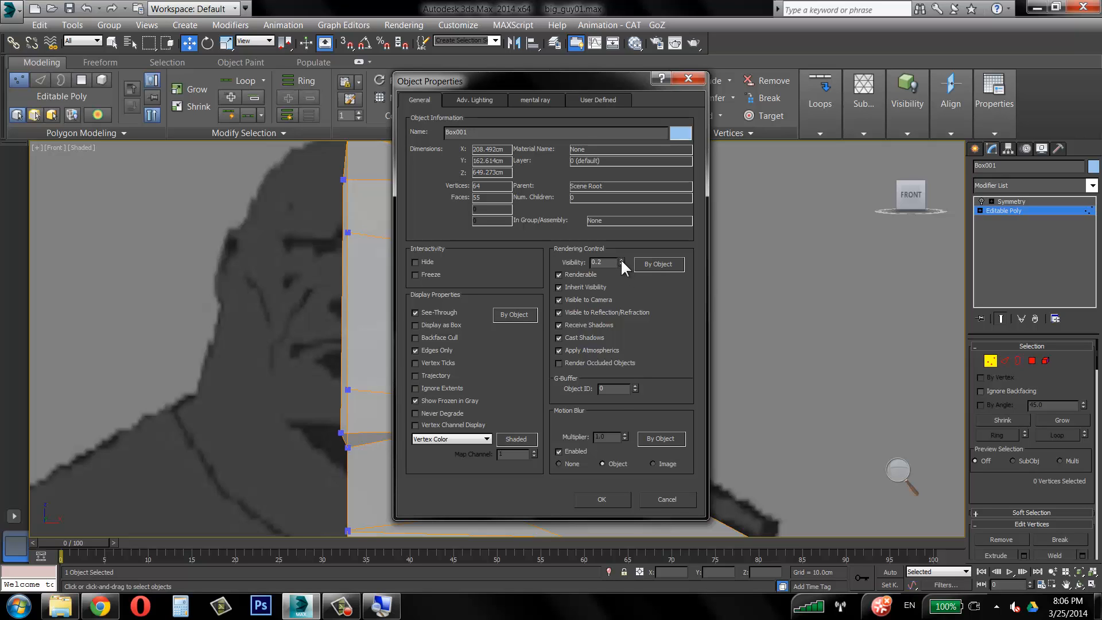
left_click(601, 499)
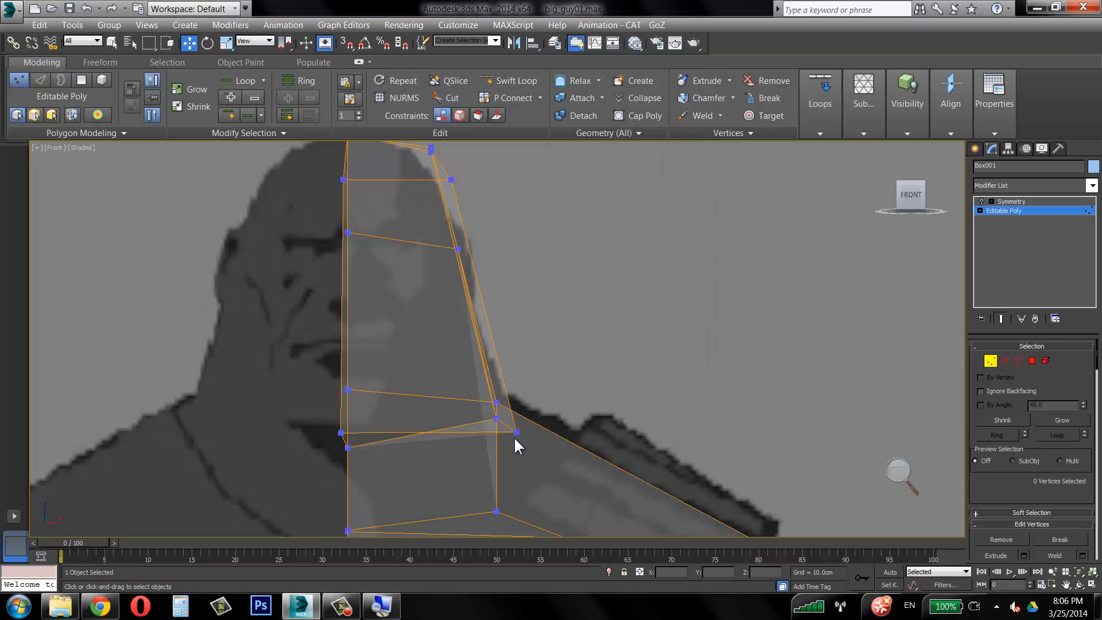
Move the side chin vertex inward in the Front view so that it sits below the cheek.
left_click(517, 432)
left_click_drag(516, 432, 496, 440)
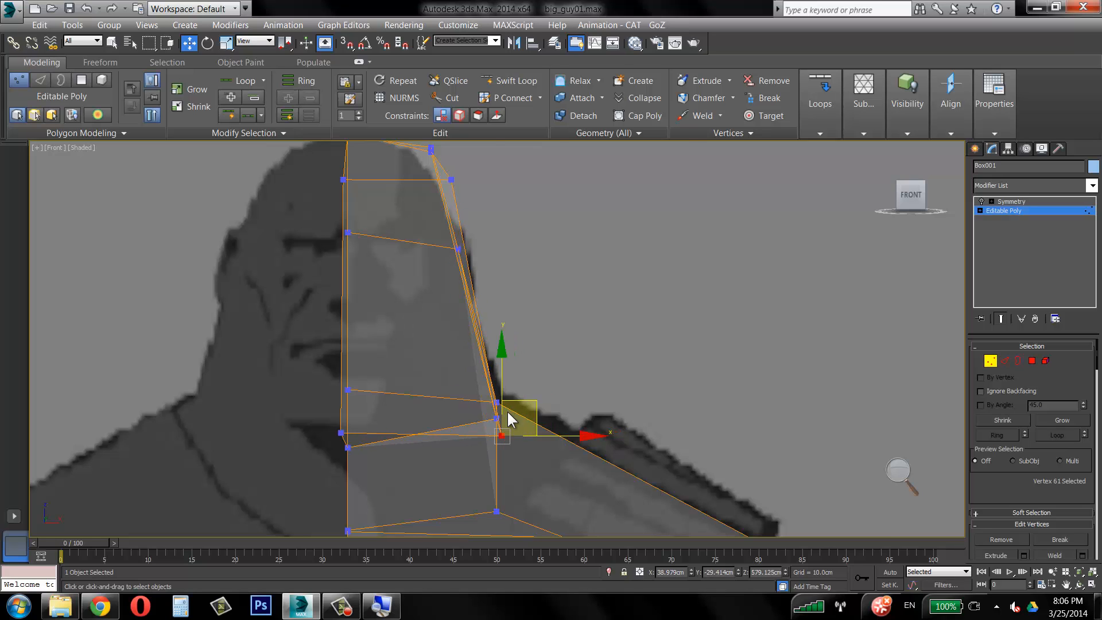
key("alt+w")
middle_click_drag(694, 425, 679, 420, "alt")
middle_click_drag(680, 420, 685, 471)
scroll(681, 460, "up", 5)
scroll(718, 417, "up", 3)
scroll(728, 395, "up", 1)
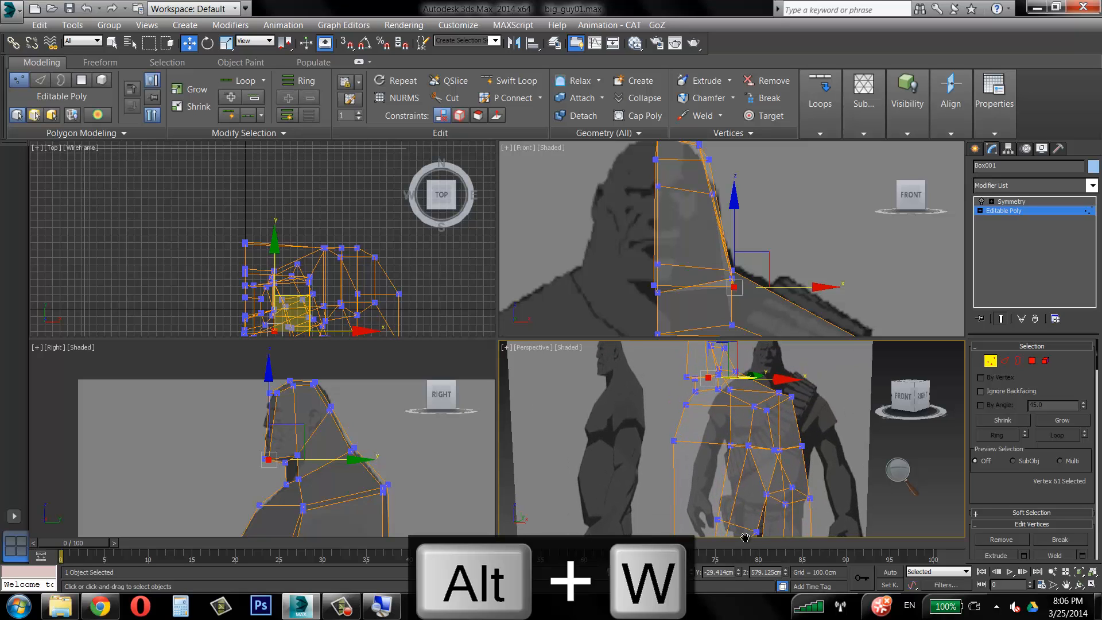
key("z")
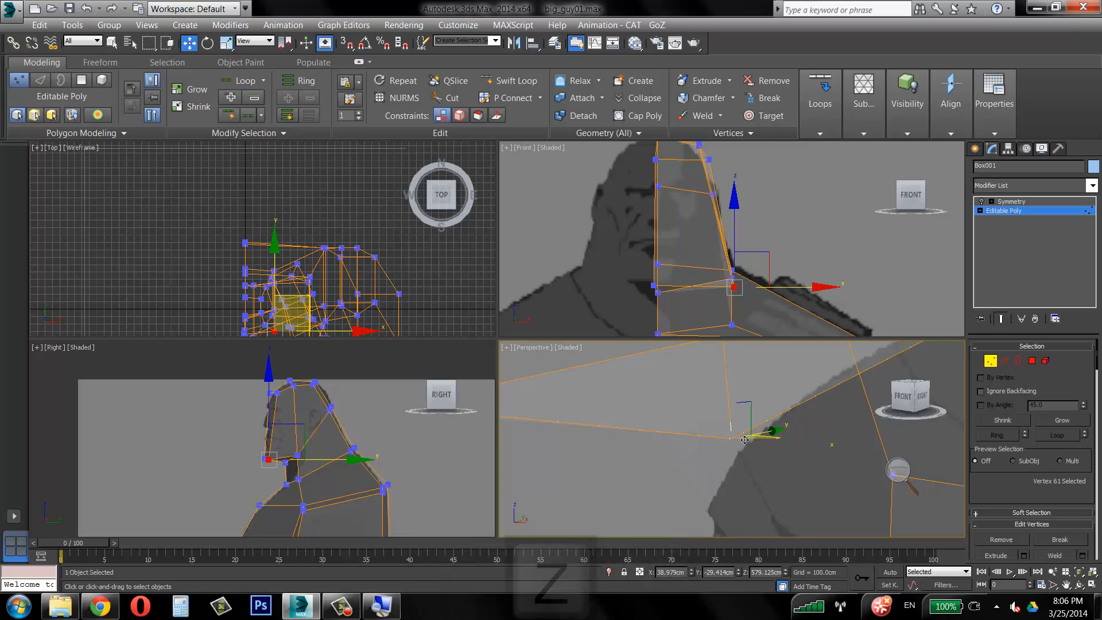
scroll(714, 478, "down", 8)
scroll(729, 447, "up", 3)
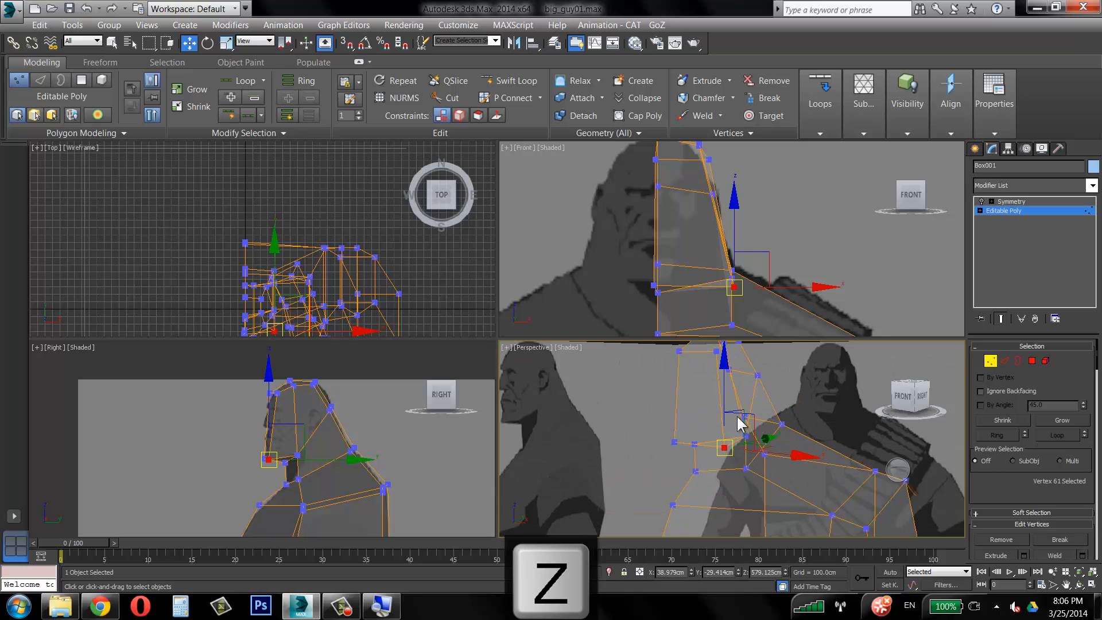
scroll(683, 246, "up", 2)
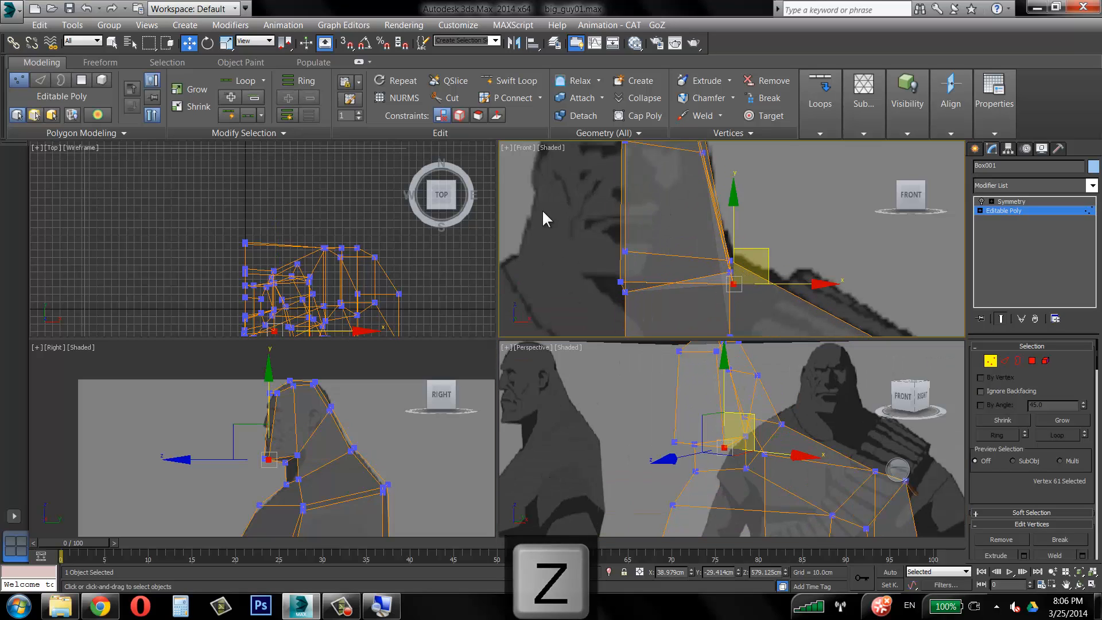
left_click_drag(741, 284, 696, 246)
left_click(746, 274)
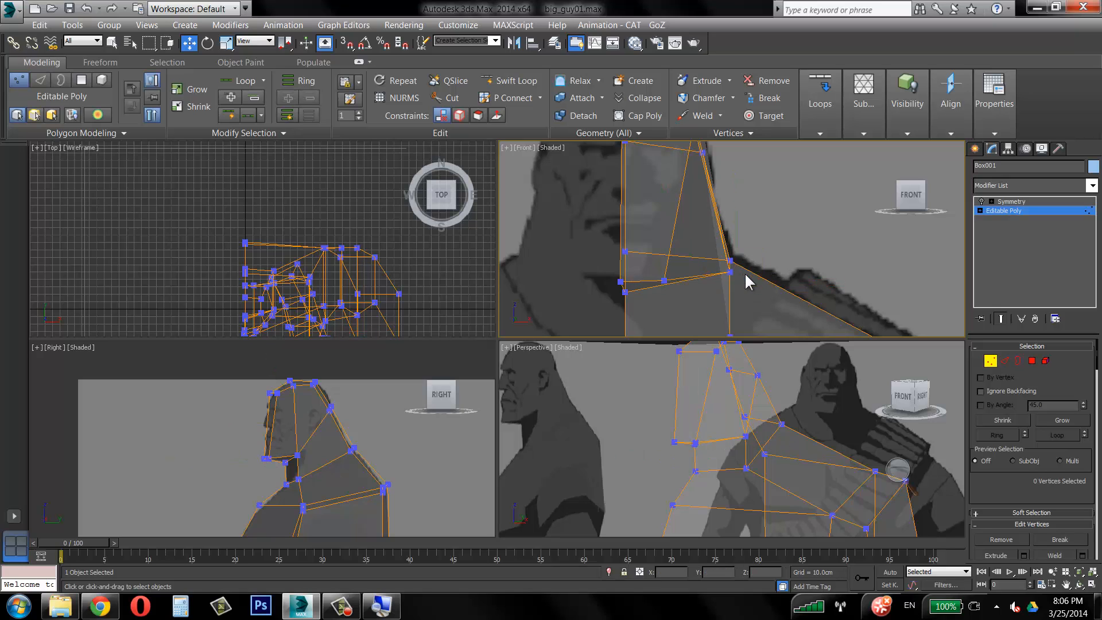
Move the jaw corner vertex inward toward the reference jaw in the Front view.
left_click(730, 274)
mouse_move(808, 469)
middle_mouse_down("alt")
mouse_move(808, 436)
mouse_move(822, 461)
middle_mouse_up("alt")
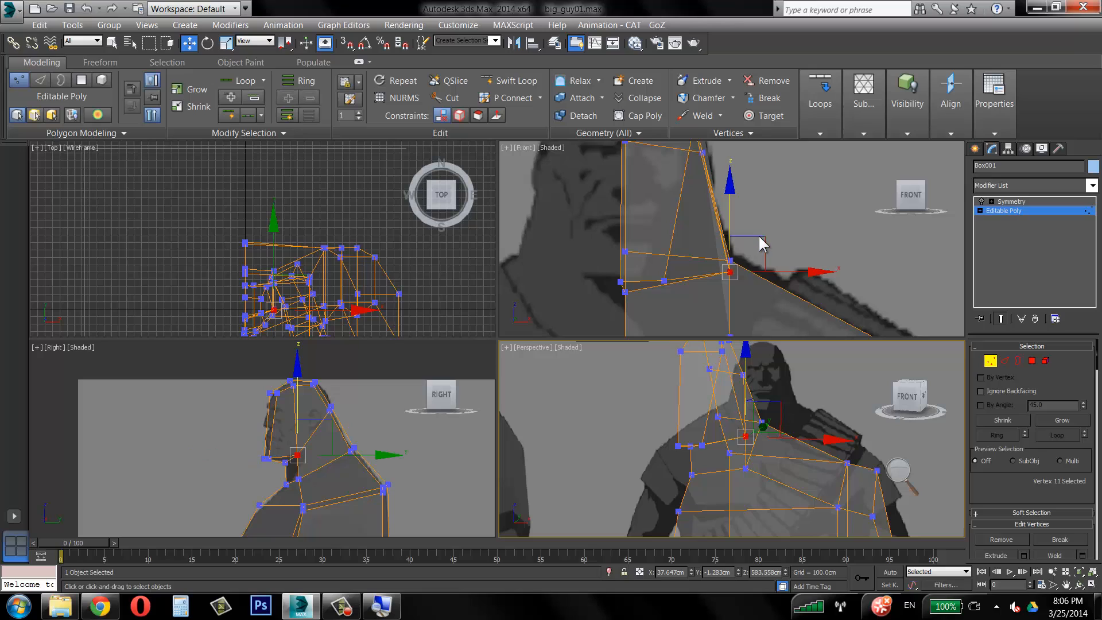
left_click(759, 230)
left_click_drag(730, 273, 699, 277)
Move the side forehead vertex inward and fit the side vertex at the back of the head to the reference outline.
middle_click_drag(768, 166, 756, 234)
left_click(756, 234)
left_click_drag(683, 175, 651, 178)
left_click(683, 177)
left_click(696, 225)
left_click_drag(691, 223, 695, 222)
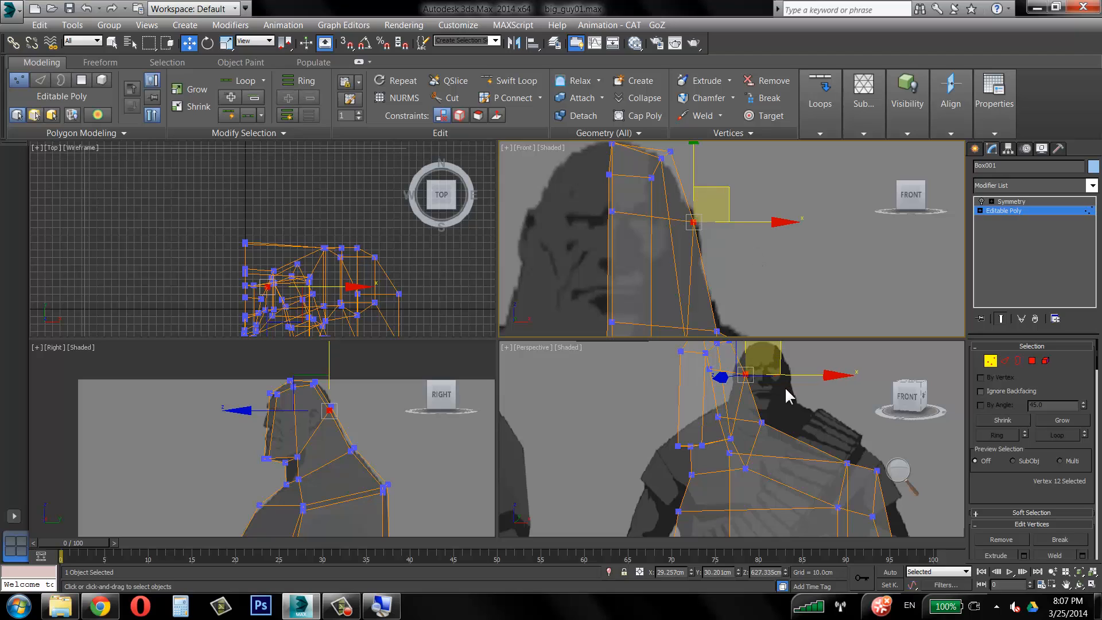
Fit the side crown vertices to the reference skull outline in the Front view and fine-tune the side forehead vertex.
mouse_move(784, 387)
middle_mouse_down("alt")
mouse_move(791, 399)
mouse_move(776, 394)
middle_mouse_up("alt")
scroll(790, 398, "up", 3)
middle_click_drag(656, 198, 668, 242)
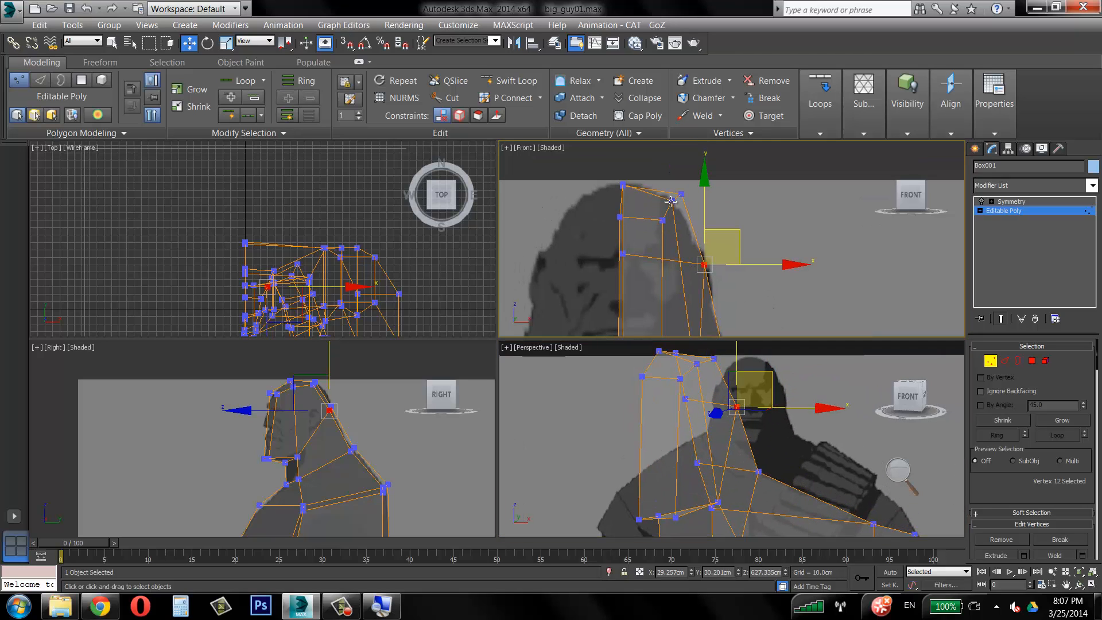
mouse_move(672, 200)
left_mouse_down()
mouse_move(691, 190)
mouse_move(675, 201)
left_mouse_up()
left_click(697, 217)
left_click(666, 222)
left_click(663, 220)
left_click(692, 192)
left_click(682, 194)
left_click(710, 187)
left_click(681, 194)
scroll(686, 228, "down", 3)
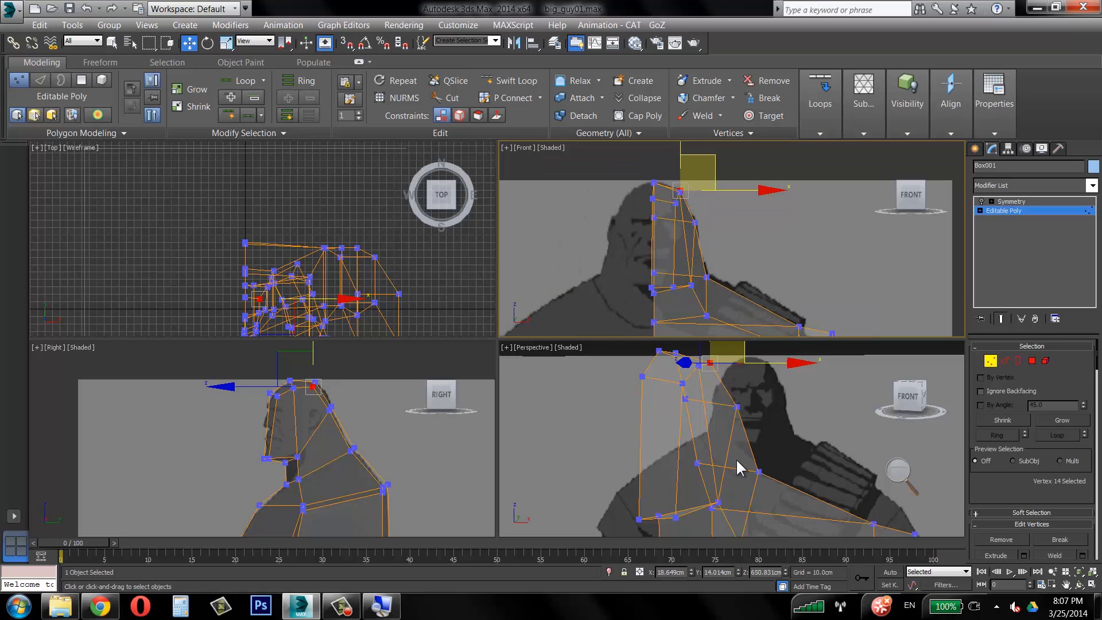
Maximize the Perspective view and turn the Symmetry modifier's effect back on.
key("alt+w")
scroll(583, 403, "down", 4)
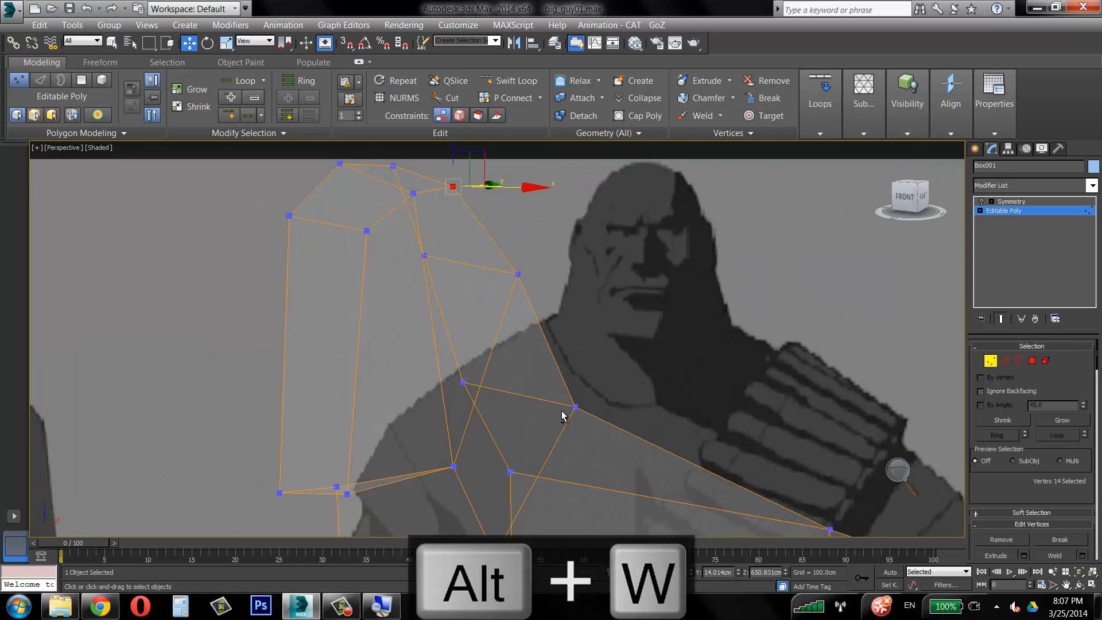
scroll(606, 367, "down", 2)
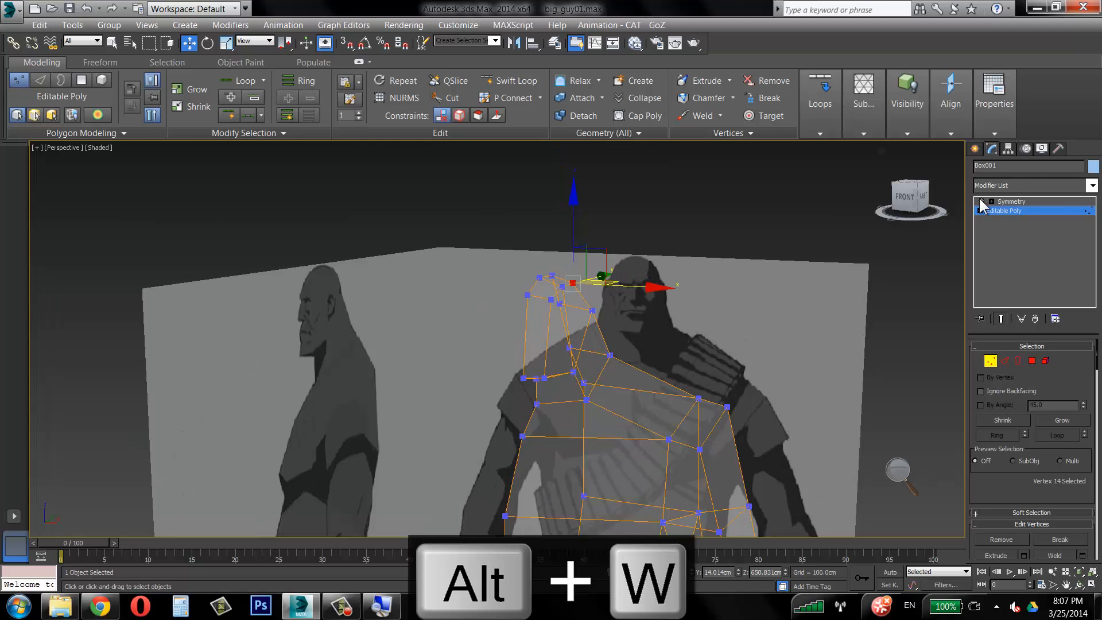
left_click(981, 202)
Raise the mesh's visibility in its object properties and turn off see-through display.
right_click(591, 370)
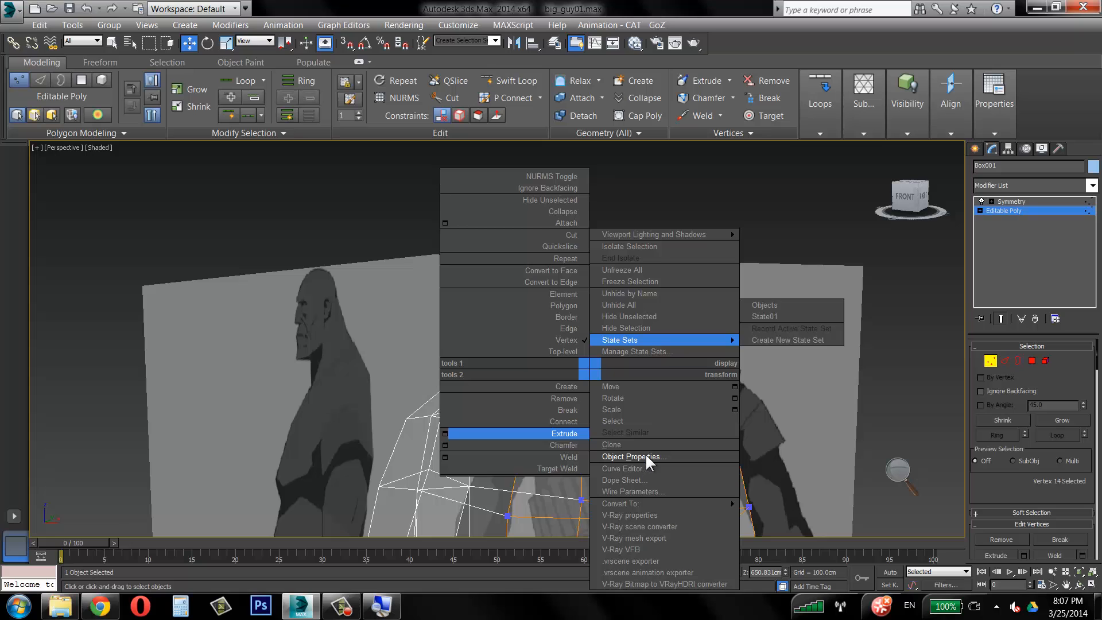
left_click(644, 455)
right_click(594, 407)
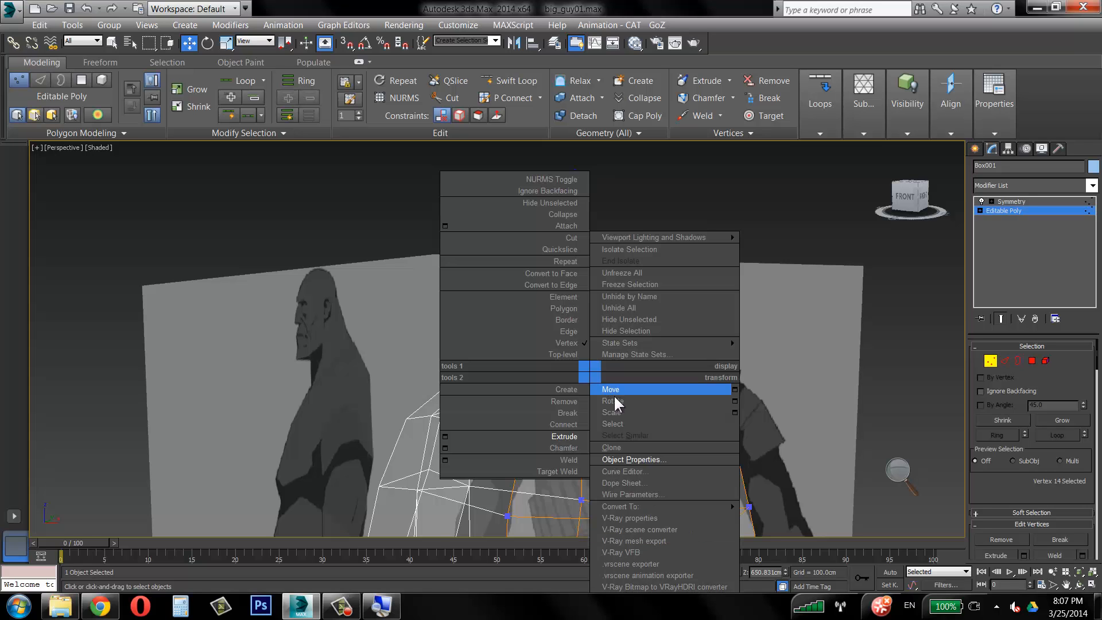
left_click(637, 456)
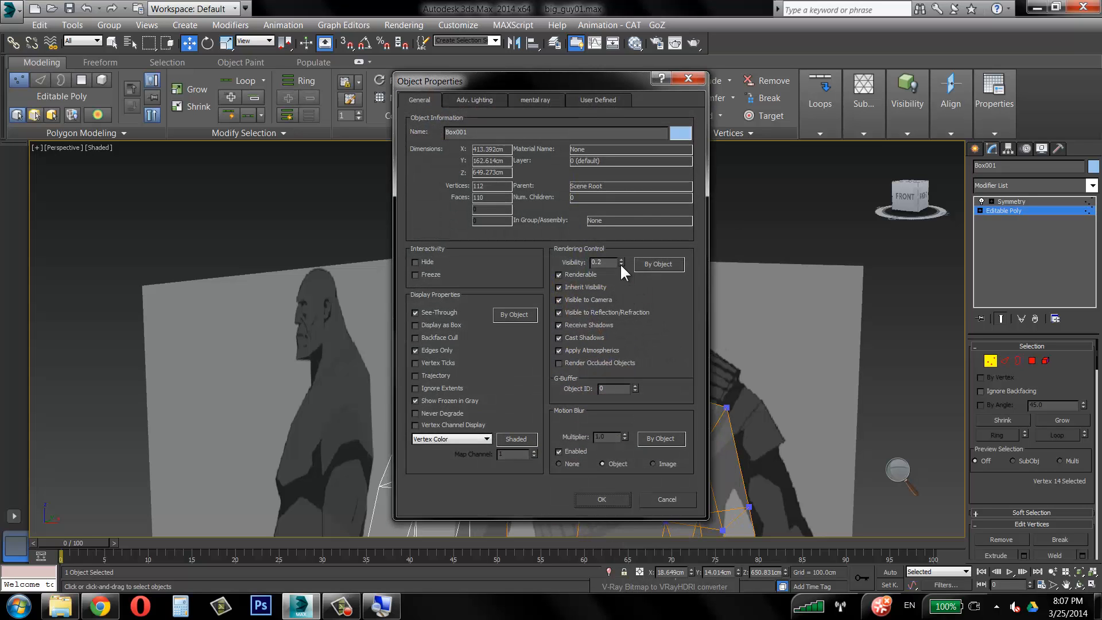
left_click(611, 498)
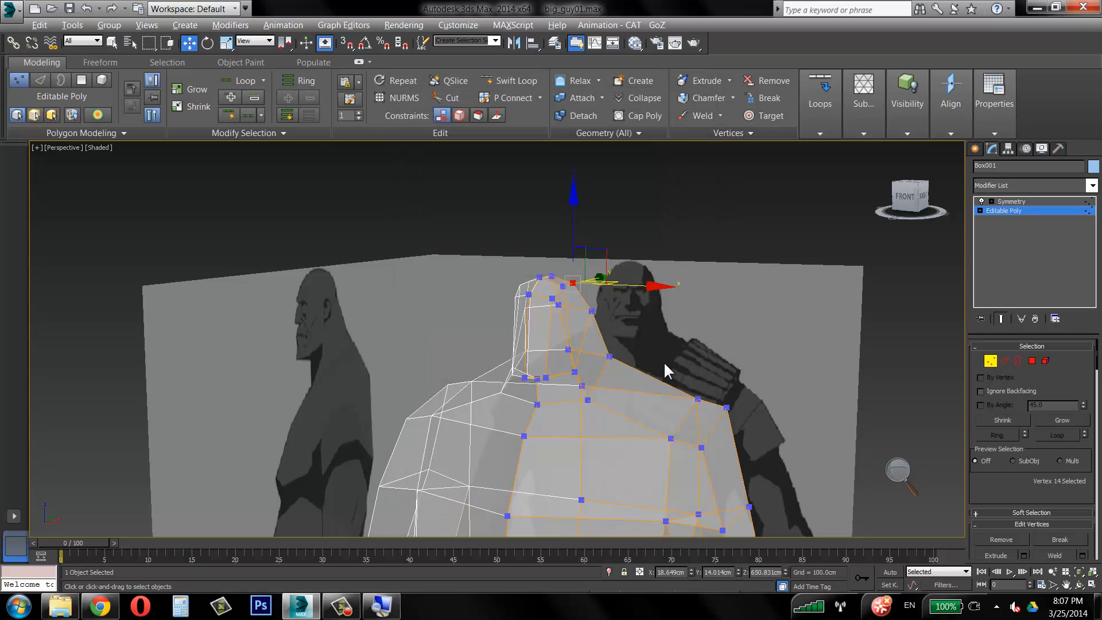
key("alt+x")
Try moving the side vertex at the back of the head inward in the Perspective view and undo it.
middle_click_drag(659, 369, 594, 232, "alt")
scroll(619, 380, "up", 3)
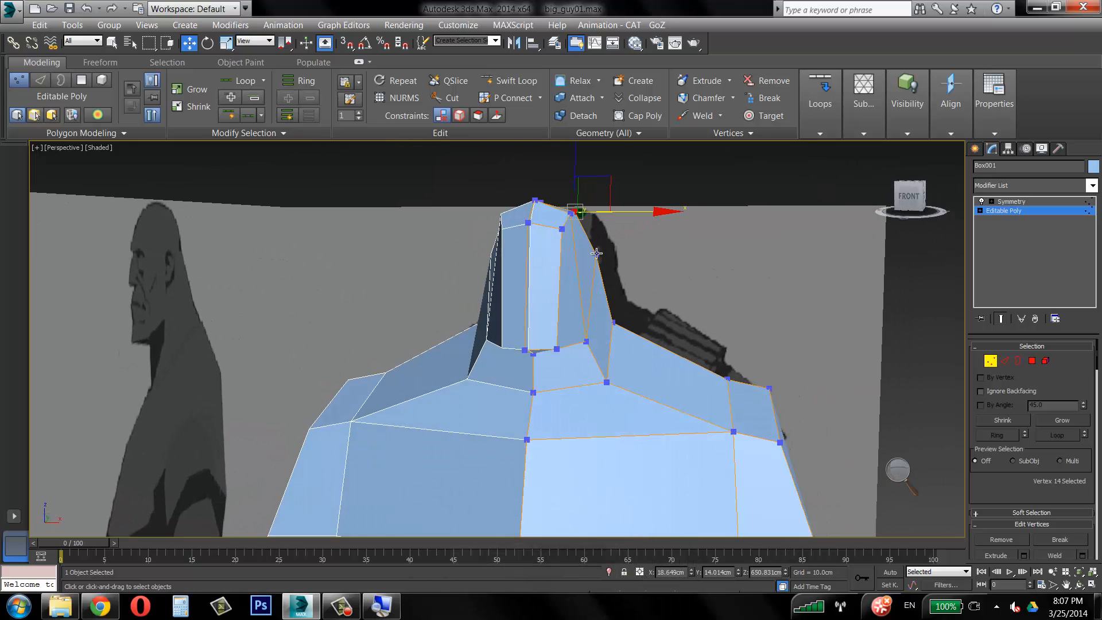
left_click_drag(597, 253, 592, 262)
key("ctrl+z")
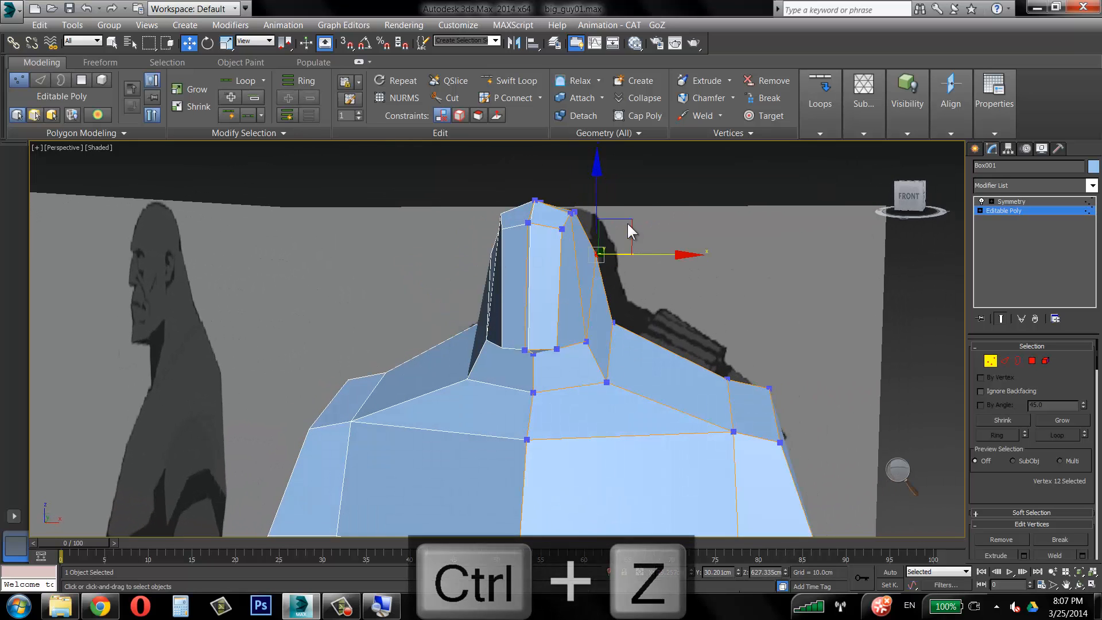
key("ctrl+z")
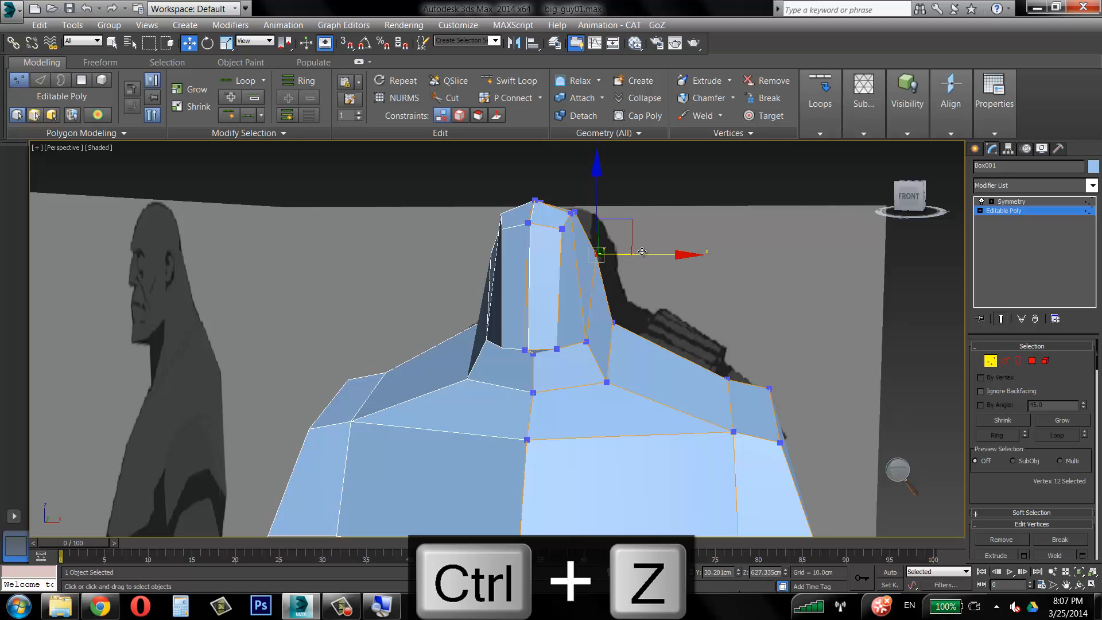
Nudge the side vertex at the back of the head and pull the neck-base vertex inward in the Perspective view.
left_click_drag(594, 189, 593, 197)
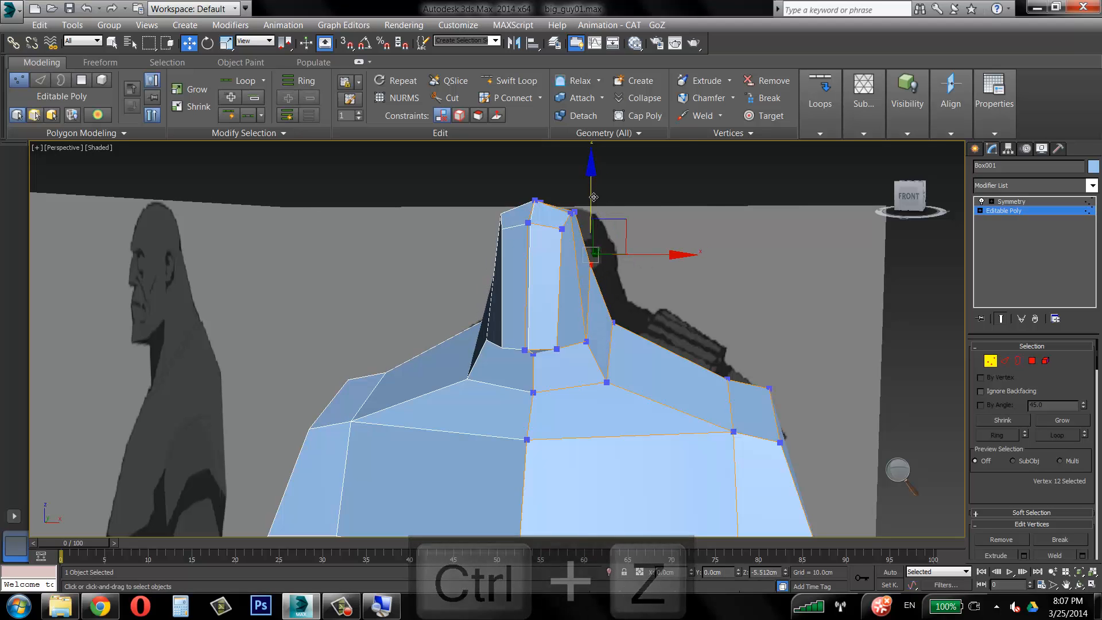
middle_click_drag(594, 197, 585, 362, "alt")
left_click(585, 362)
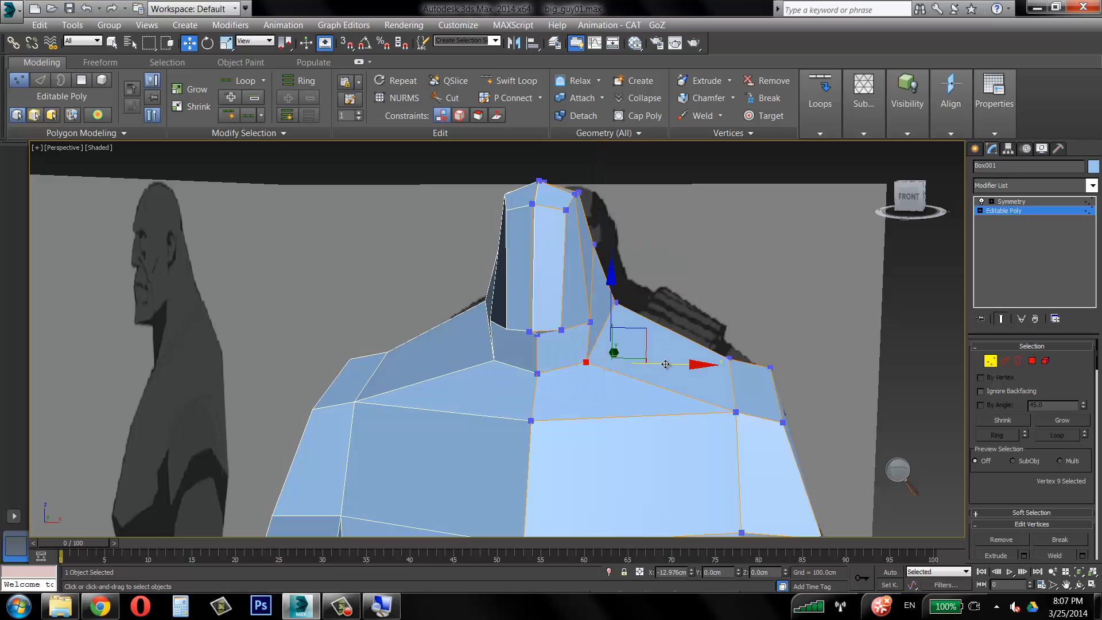
left_click_drag(665, 364, 663, 365)
middle_click_drag(663, 365, 607, 325, "alt")
key("F9")
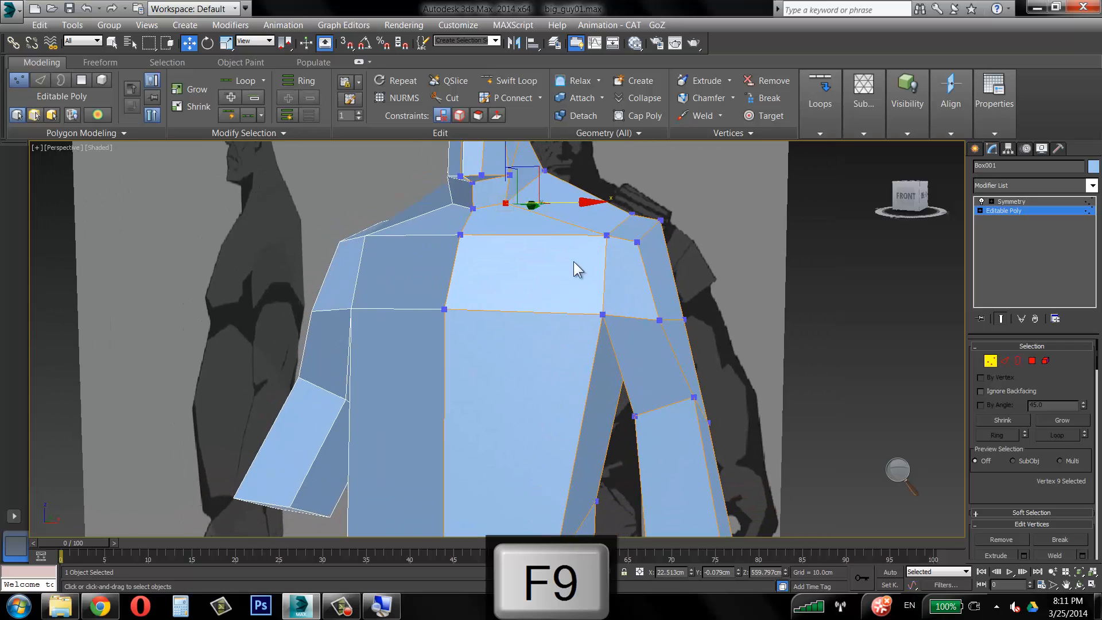
Examine the torso and arms against the references in the Perspective, Front and Right views.
middle_click_drag(574, 260, 585, 215)
scroll(535, 354, "down", 2)
scroll(535, 355, "up", 2)
scroll(543, 338, "up", 2)
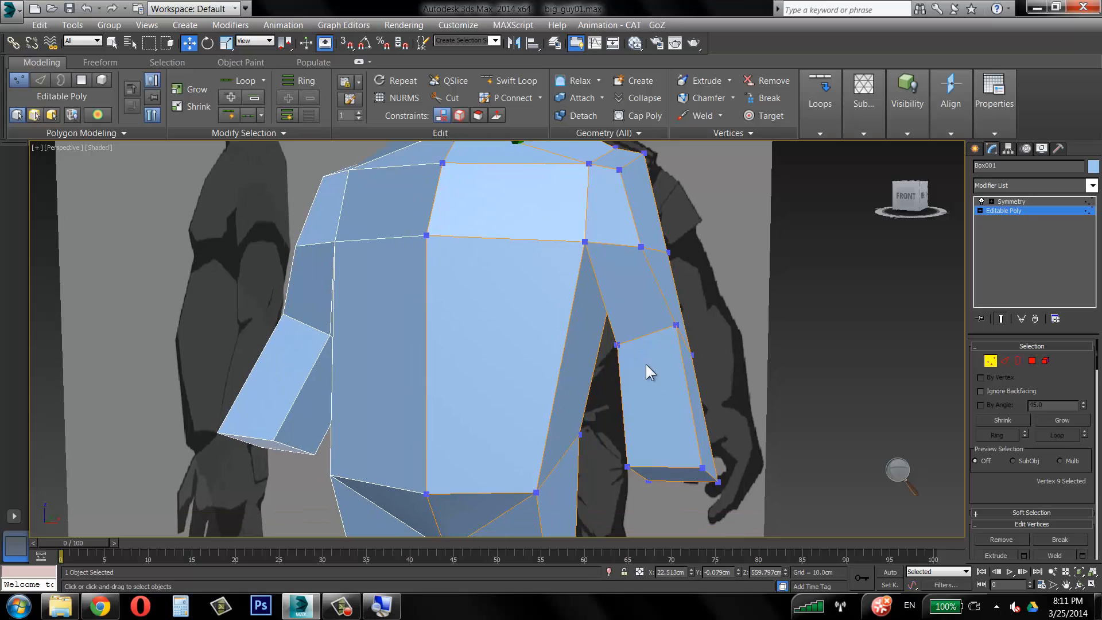
key("alt+w")
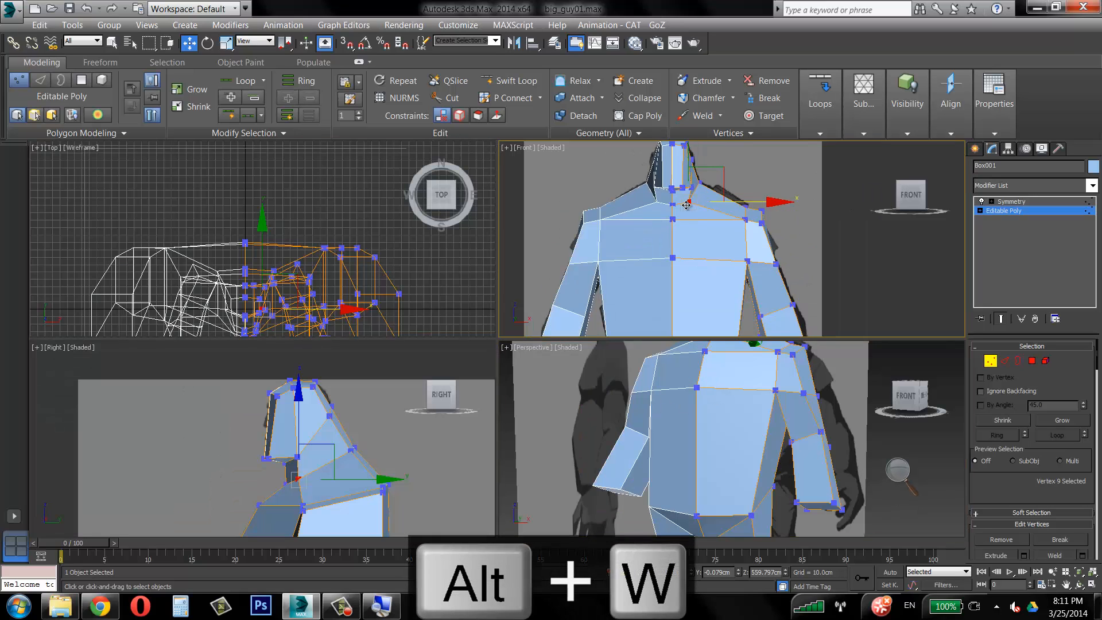
middle_click_drag(694, 244, 690, 172)
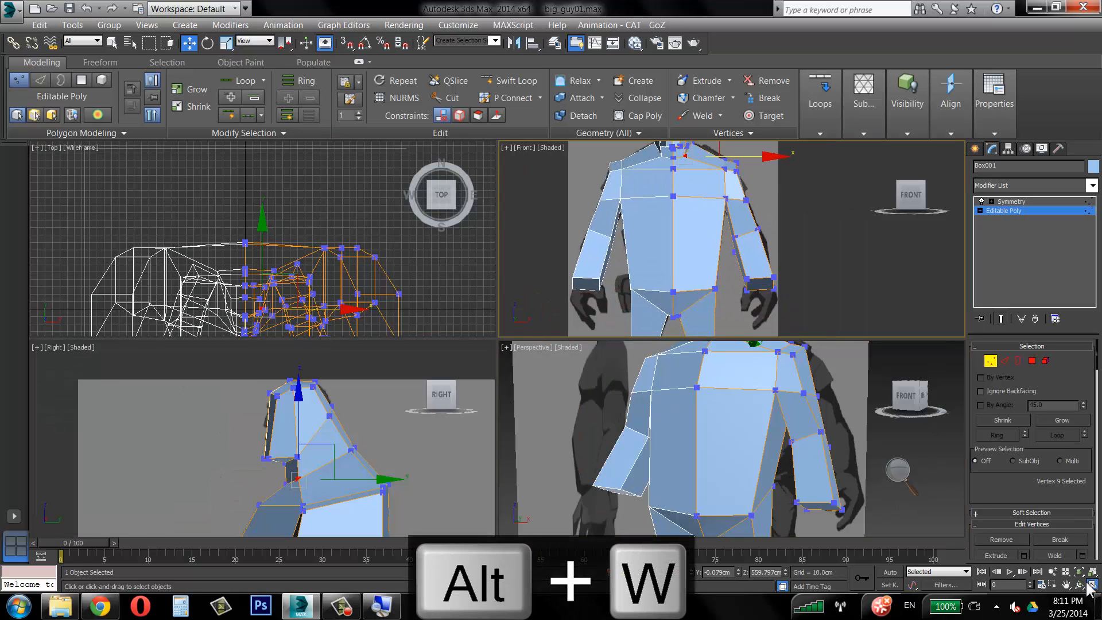
key("alt+w")
middle_click_drag(516, 329, 545, 319)
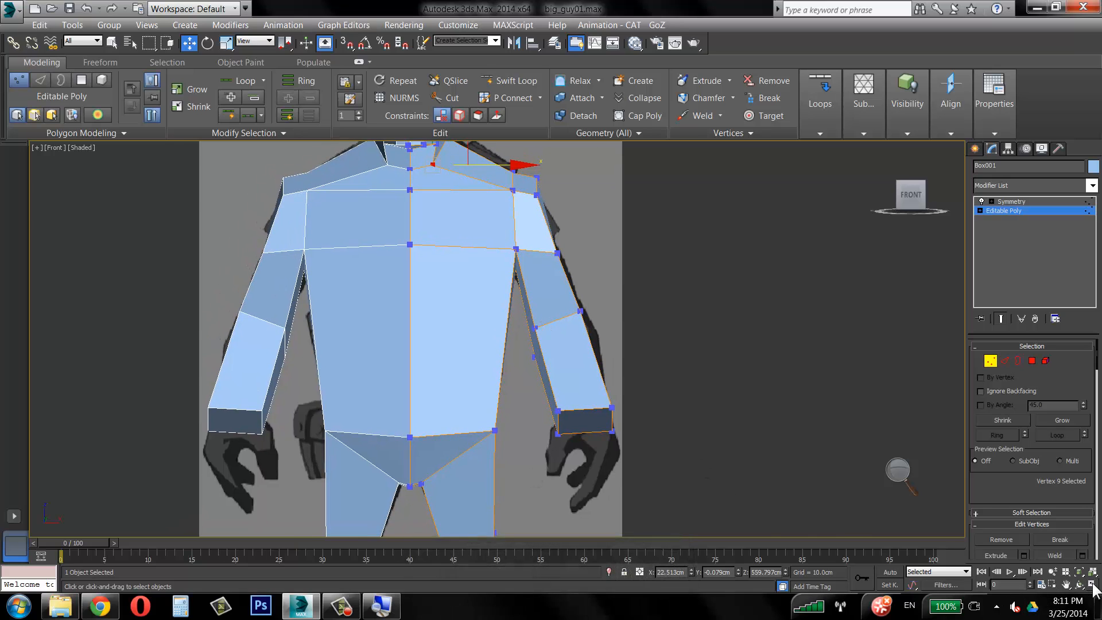
key("alt+w")
scroll(279, 456, "down", 2)
middle_click_drag(280, 456, 277, 414)
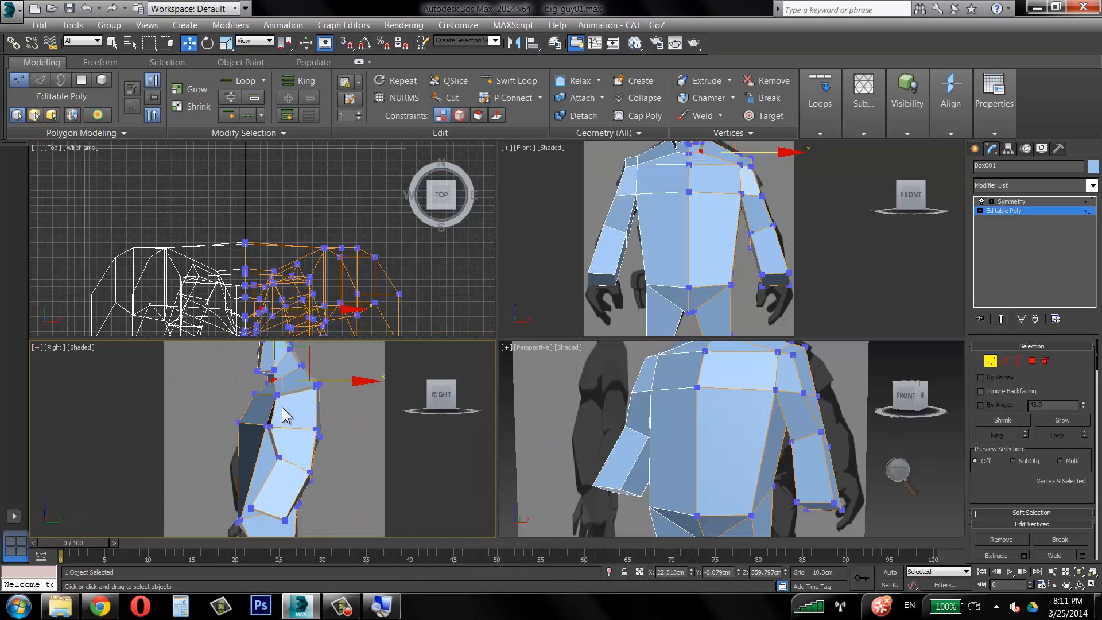
left_click(1091, 584)
scroll(546, 312, "up", 2)
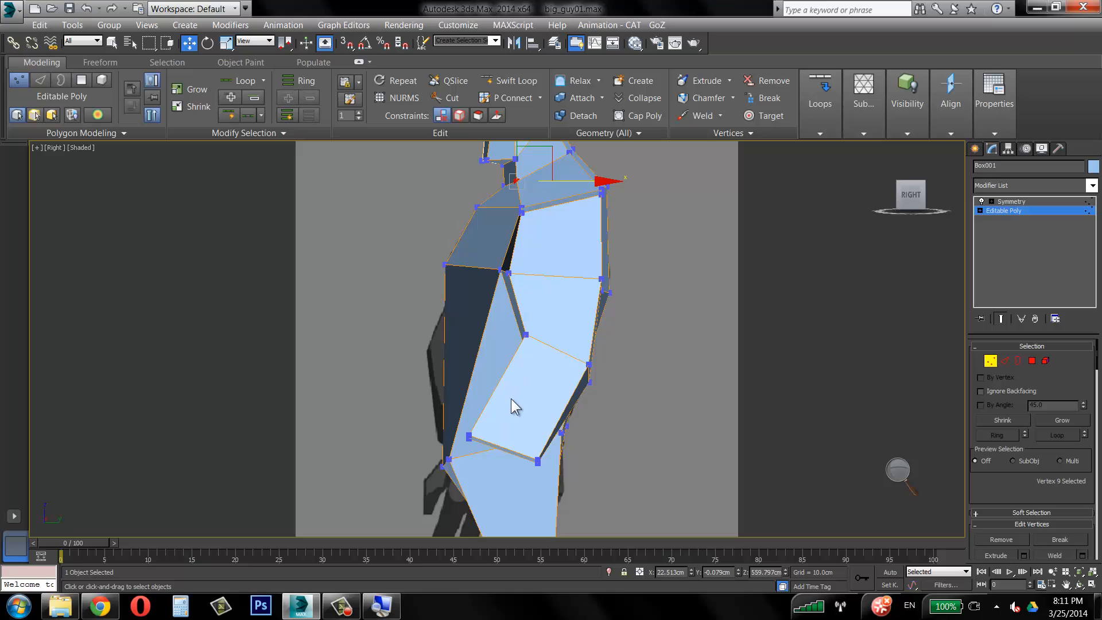
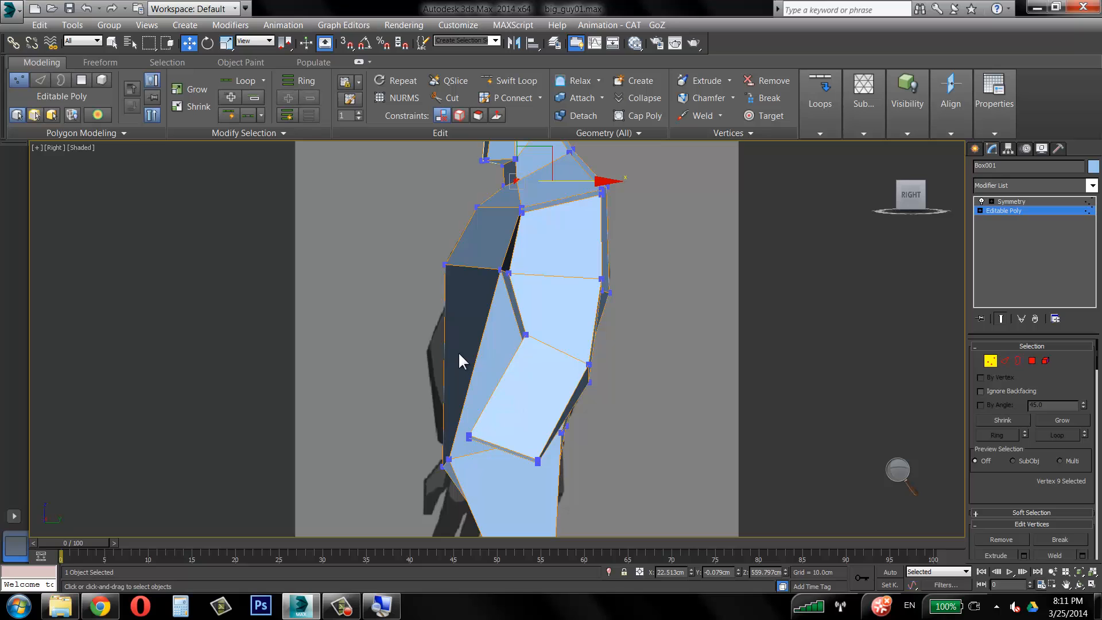
Select all the head, torso, leg and foot polygons in the maximized Front view, leaving the arm polygons unselected.
key("alt+w")
scroll(695, 269, "down", 3)
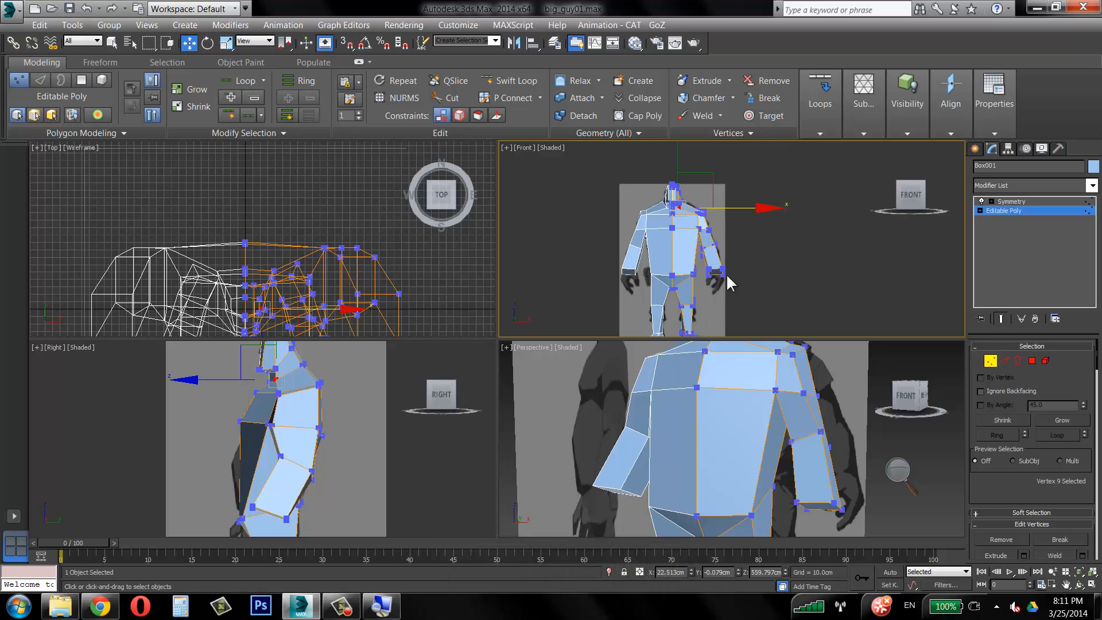
key("alt+w")
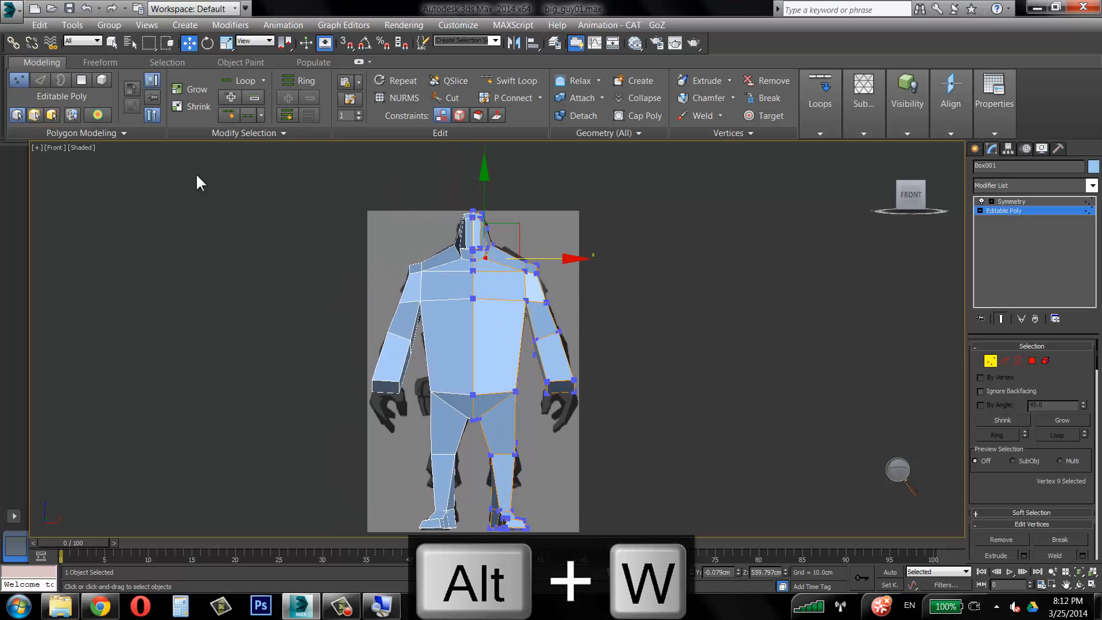
left_click(79, 79)
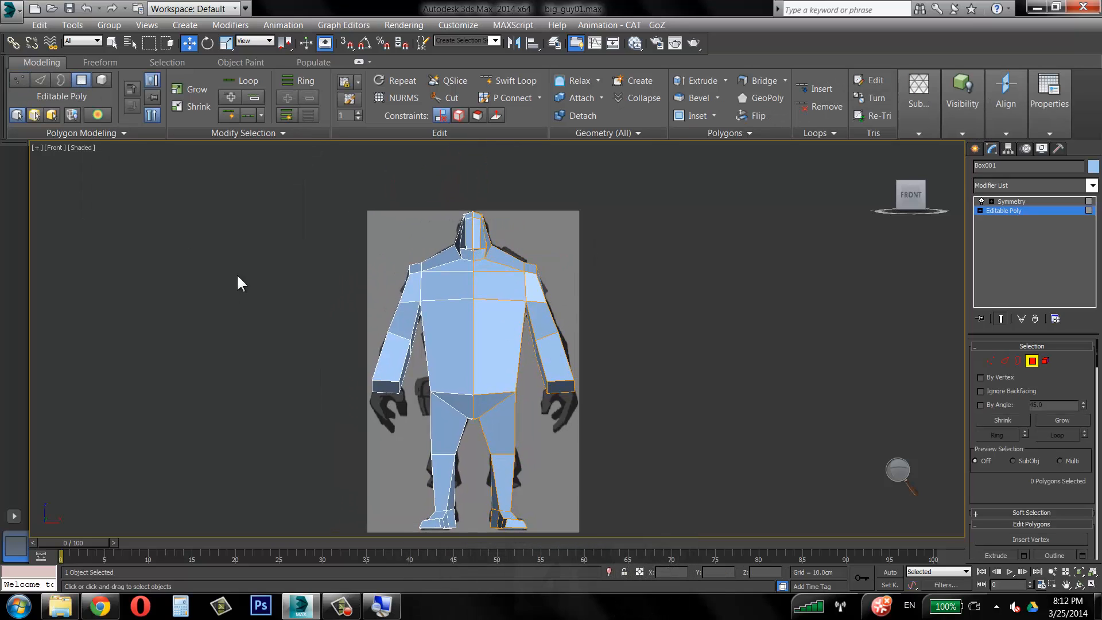
key("4")
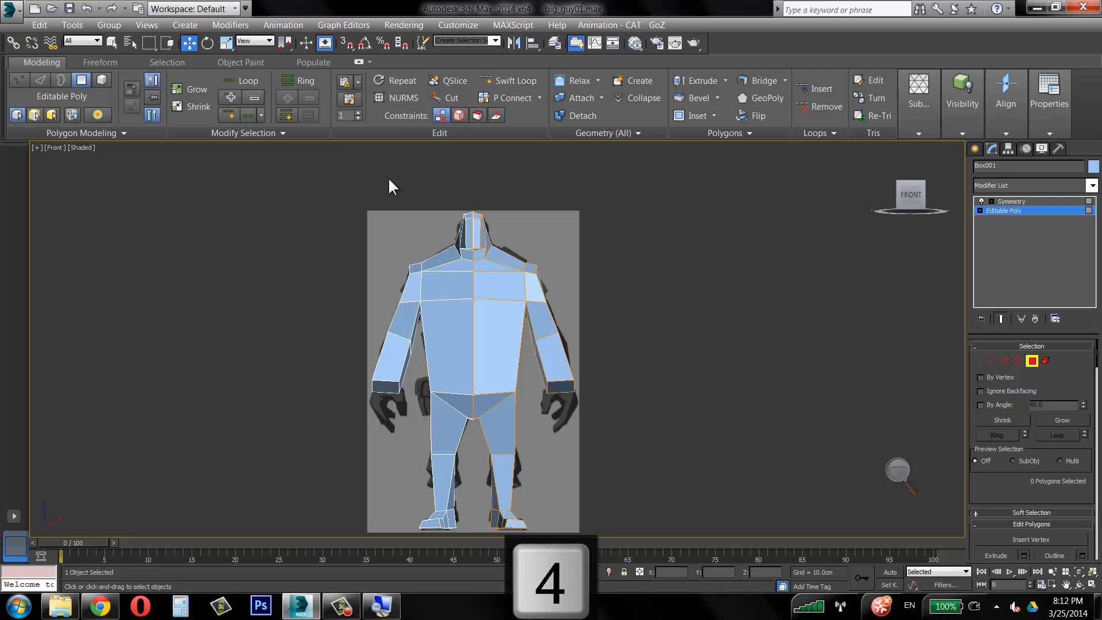
double_click(518, 456)
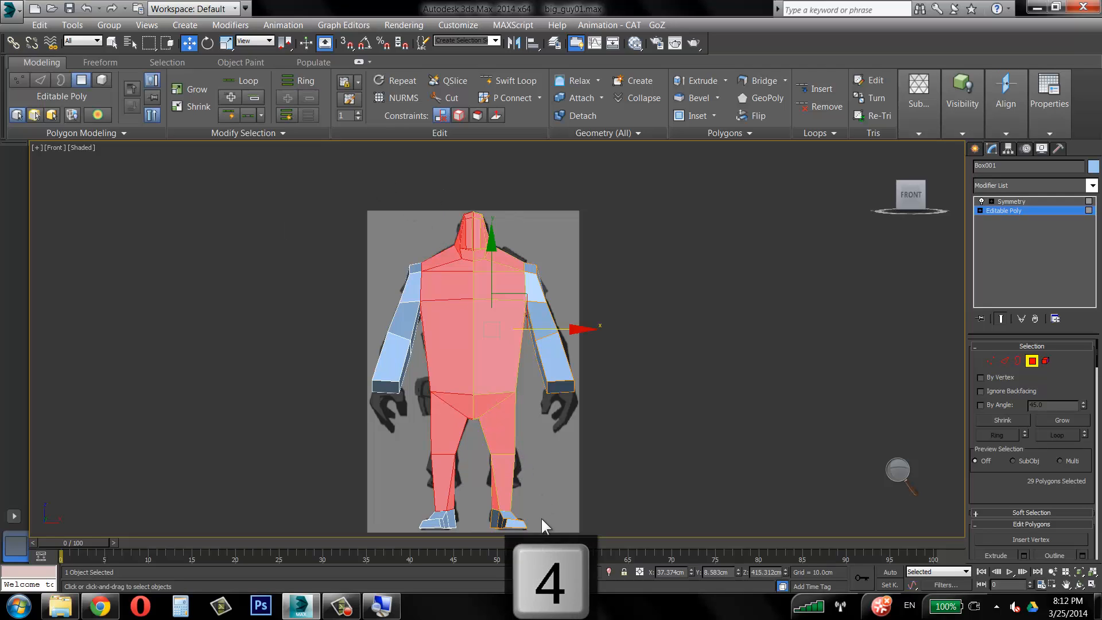
left_click(511, 525, "ctrl")
scroll(598, 415, "up", 5)
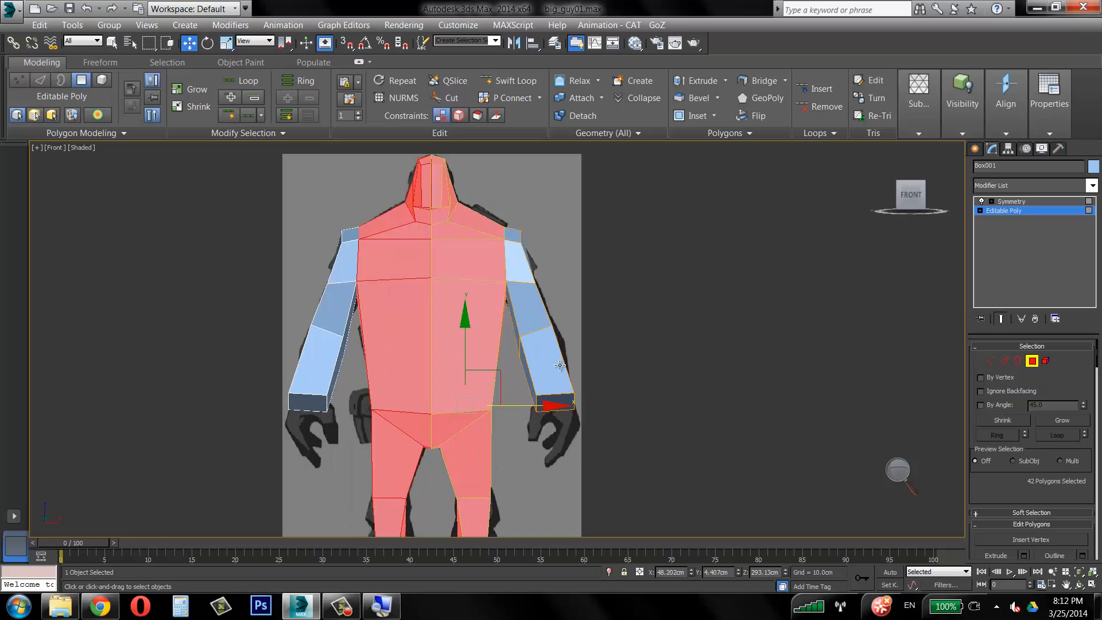
middle_click_drag(554, 361, 556, 413)
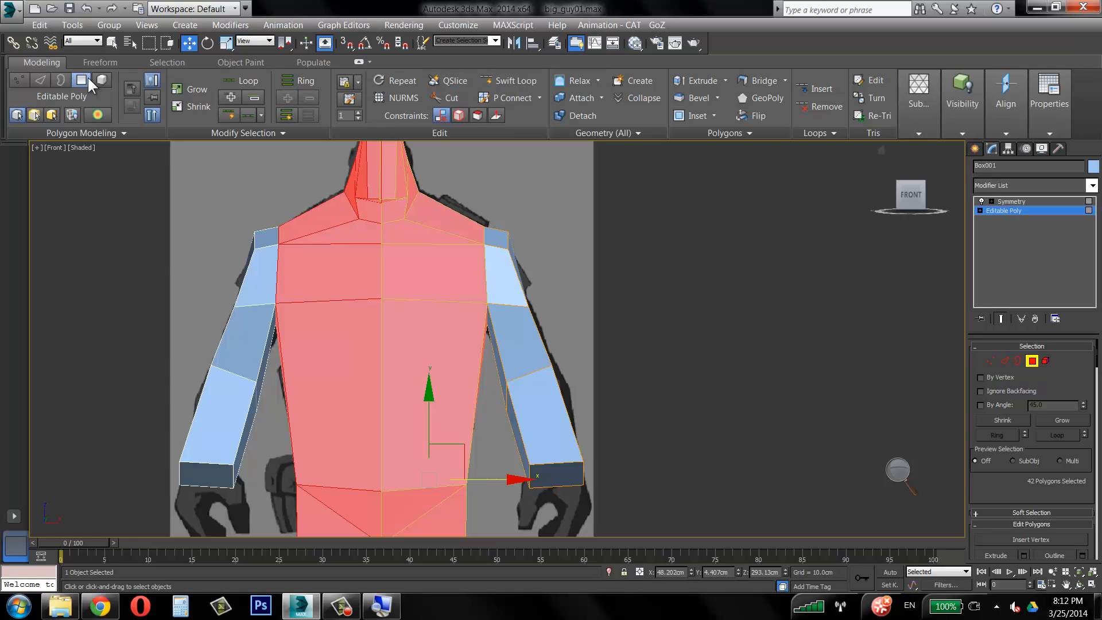
Hide the selected head, torso, leg and foot polygons so that only the arms stay displayed.
left_click(952, 131)
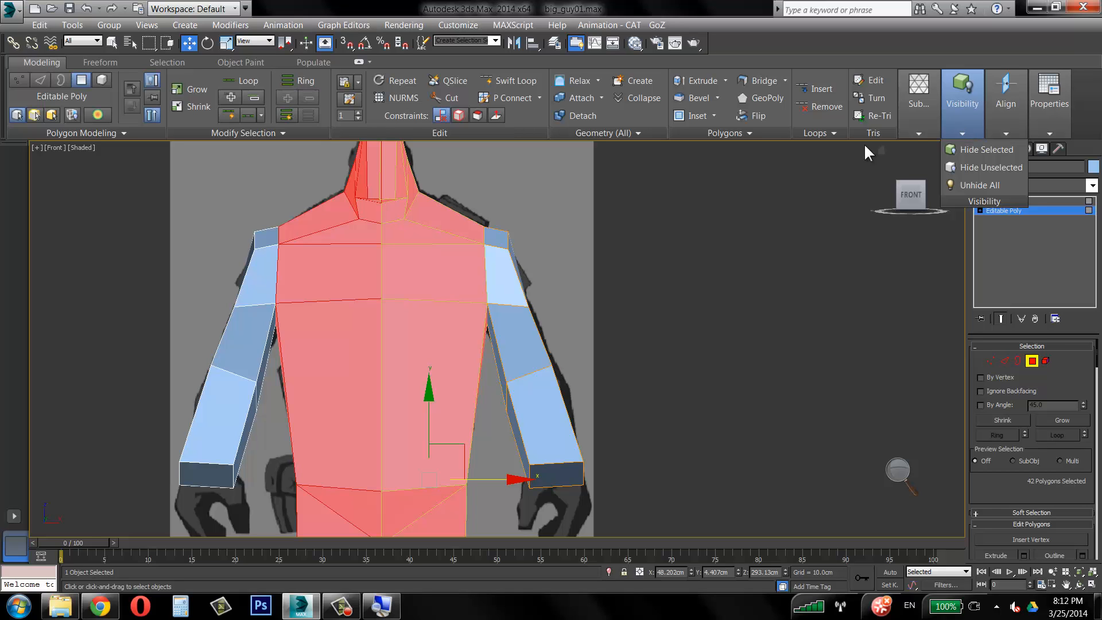
left_click(898, 468)
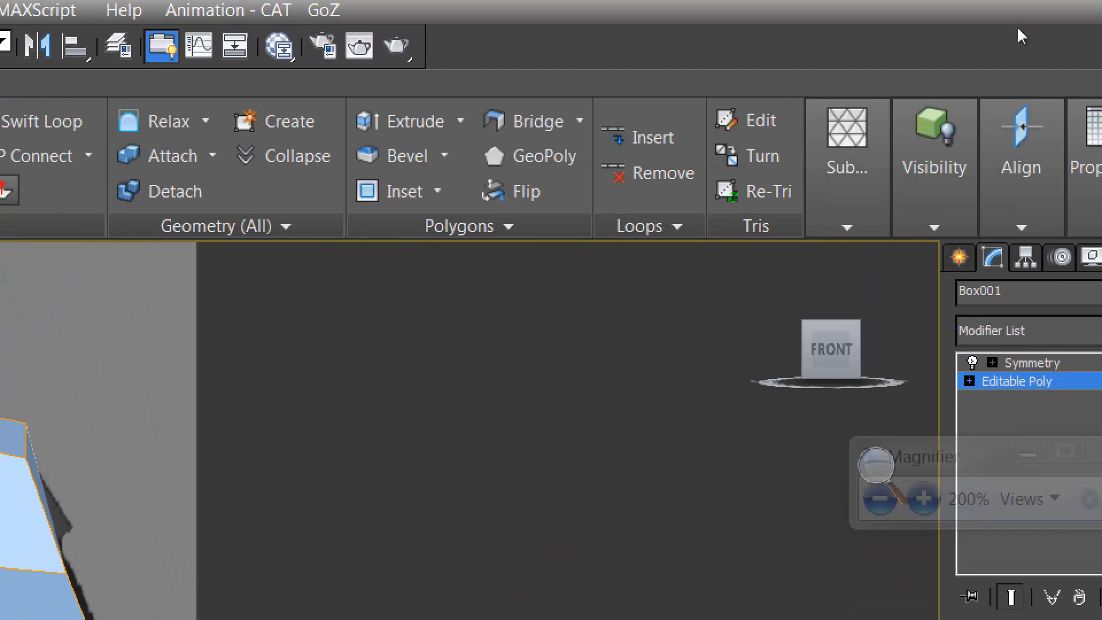
left_click(974, 131)
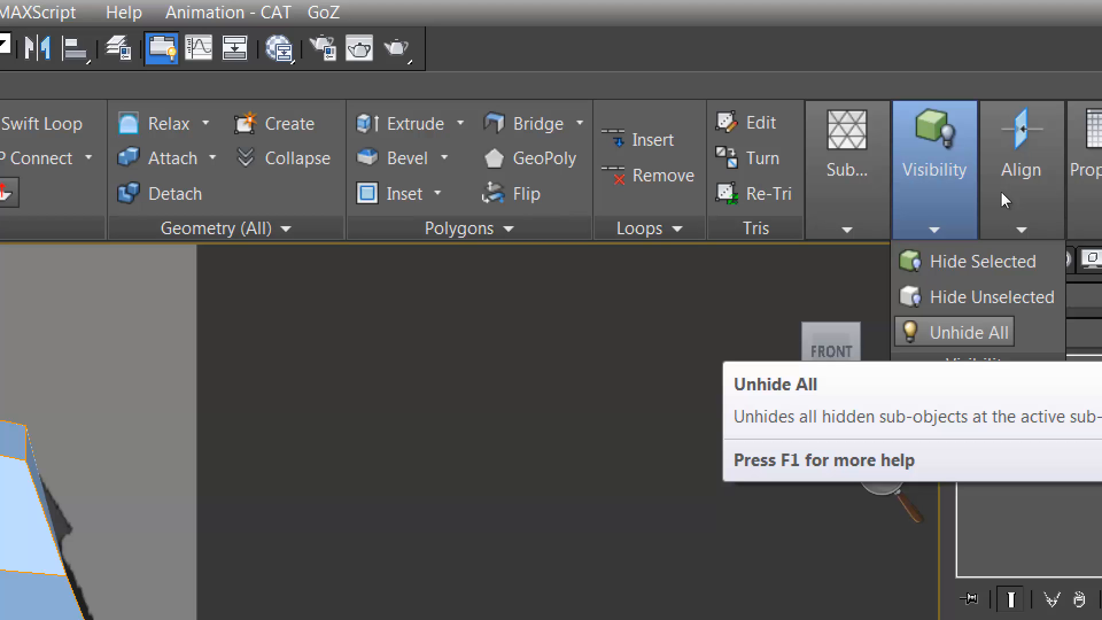
middle_click_drag(596, 247, 866, 206)
scroll(798, 204, "down", 2)
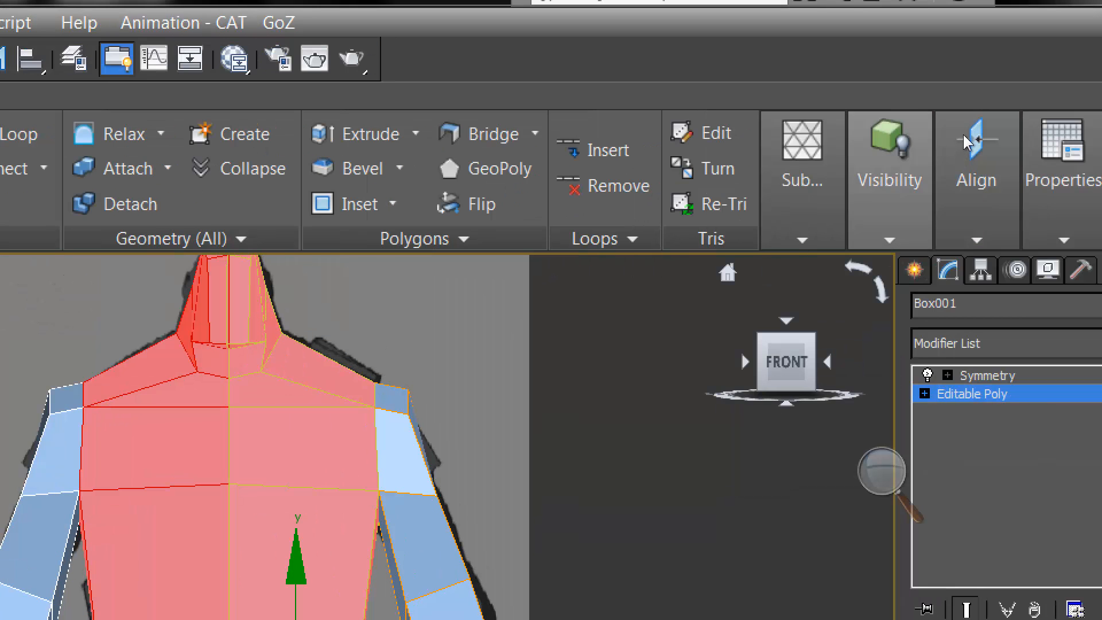
mouse_move(890, 189)
left_click(923, 272)
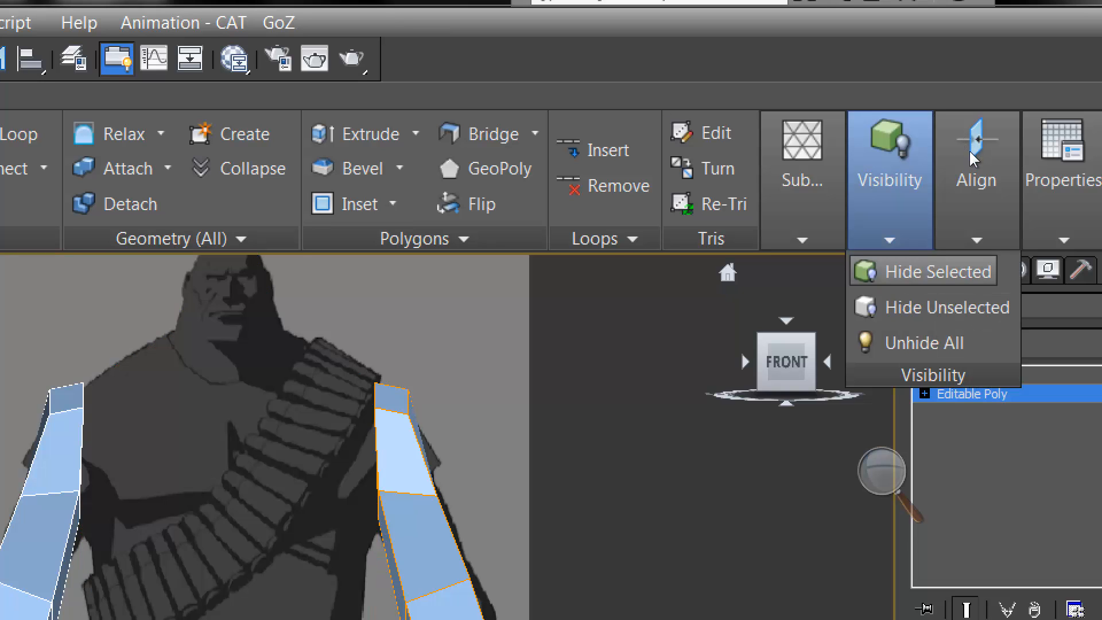
Turn off the Symmetry modifier's effect and maximize the Right view on the isolated arm.
middle_click_drag(620, 262, 597, 212)
scroll(616, 241, "down", 4)
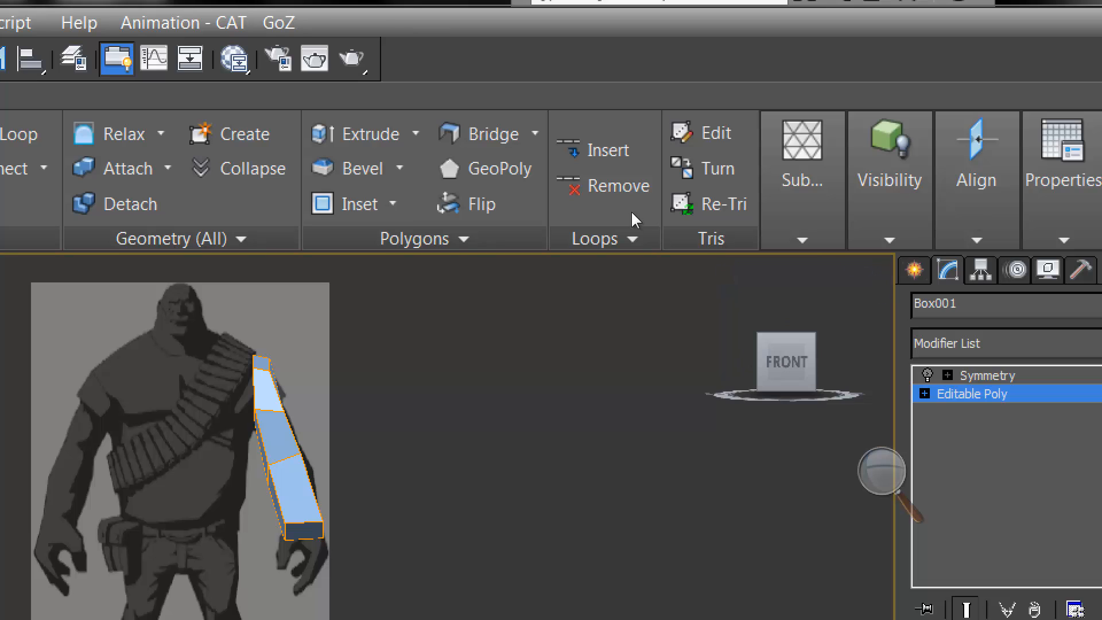
left_click(882, 472)
key("super+minus")
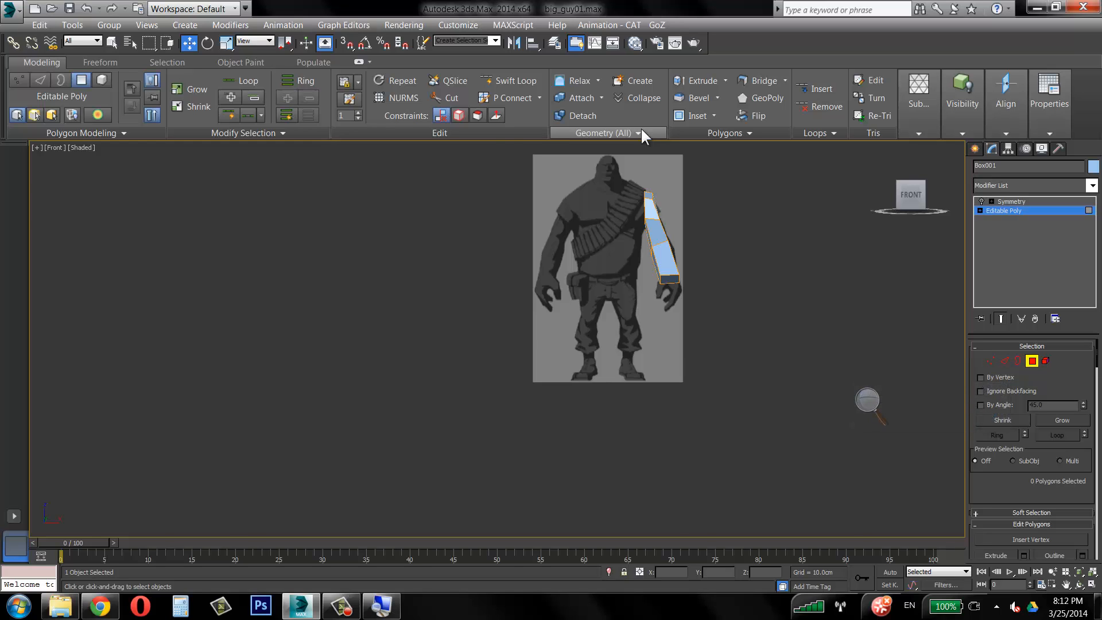
key("alt+w")
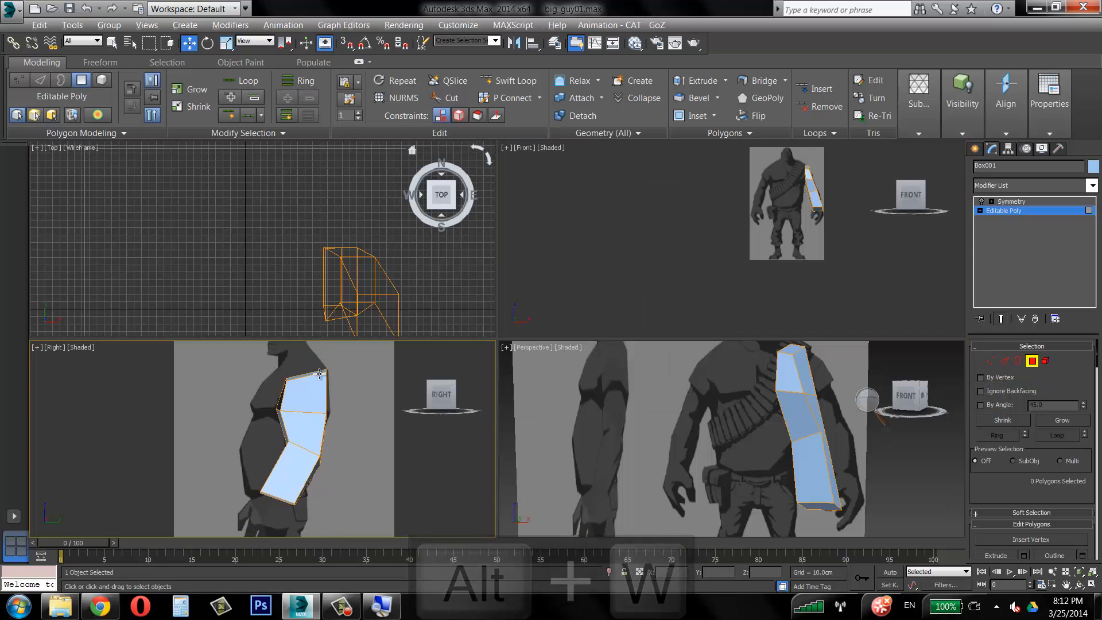
key("alt+w")
scroll(435, 312, "up", 5)
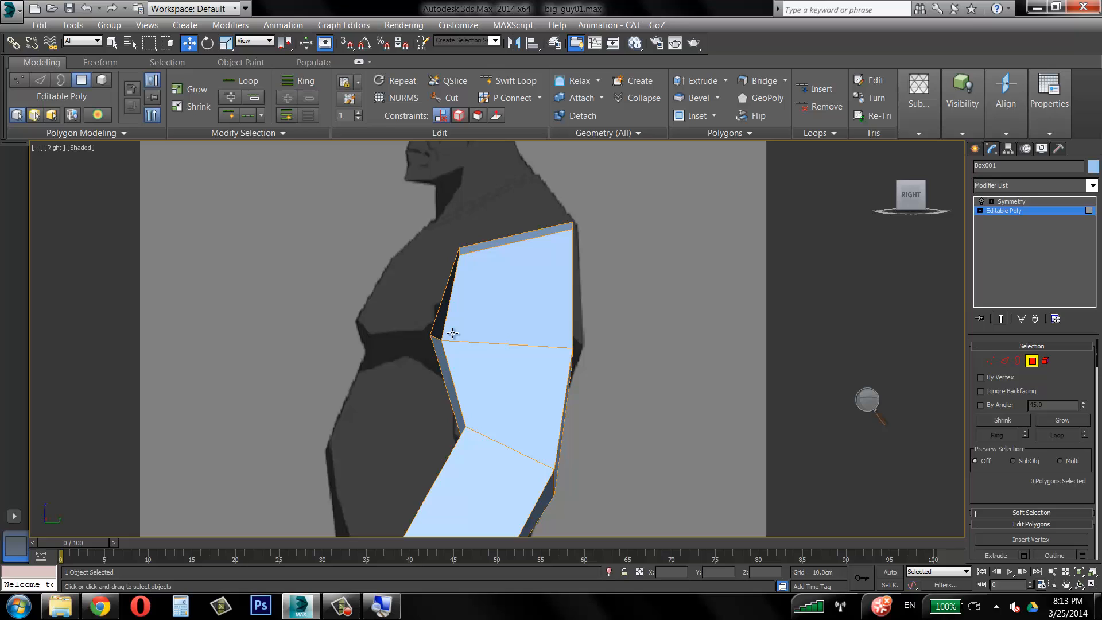
middle_click_drag(460, 324, 455, 253)
Turn on see-through display for the mesh and set its visibility to 0.6 in the object properties.
key("alt+x")
scroll(482, 270, "up", 3)
right_click(492, 267)
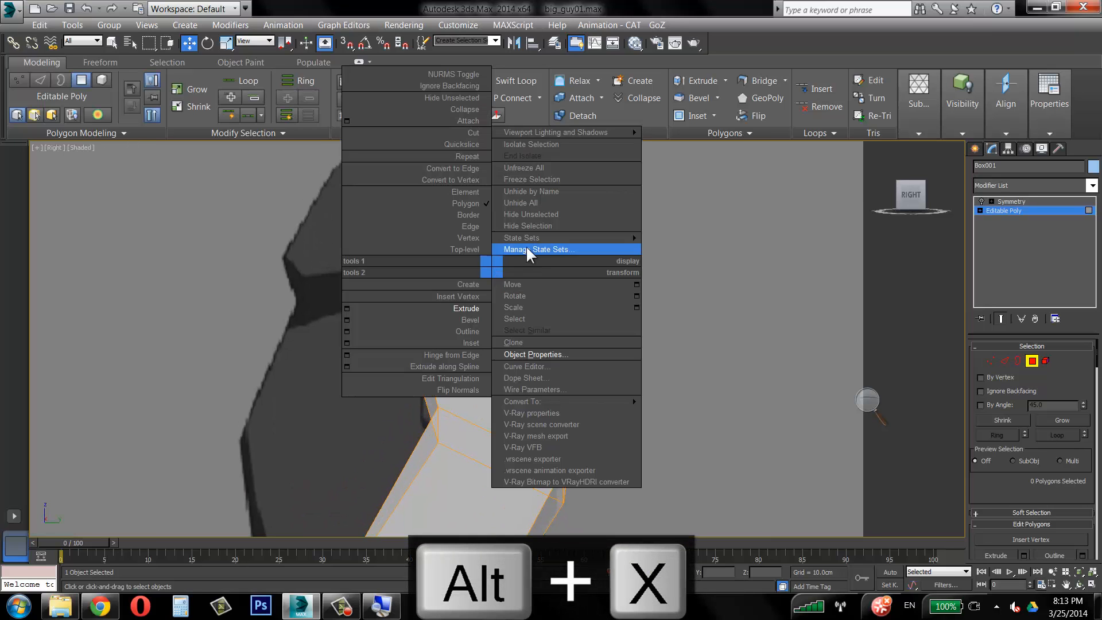
left_click(545, 354)
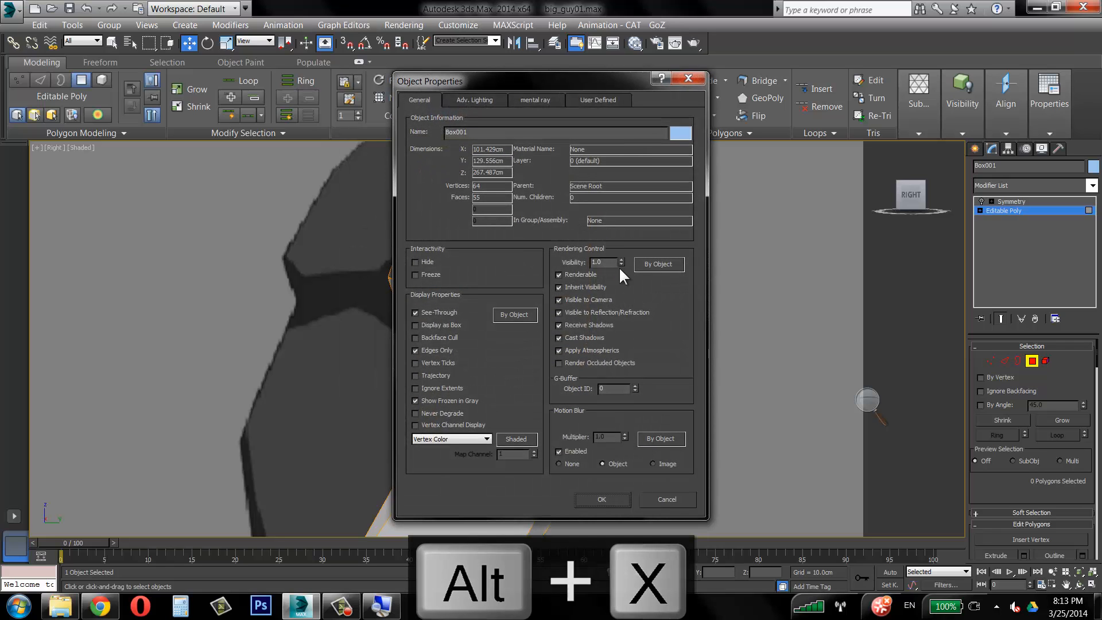
left_click(621, 264)
left_click(600, 498)
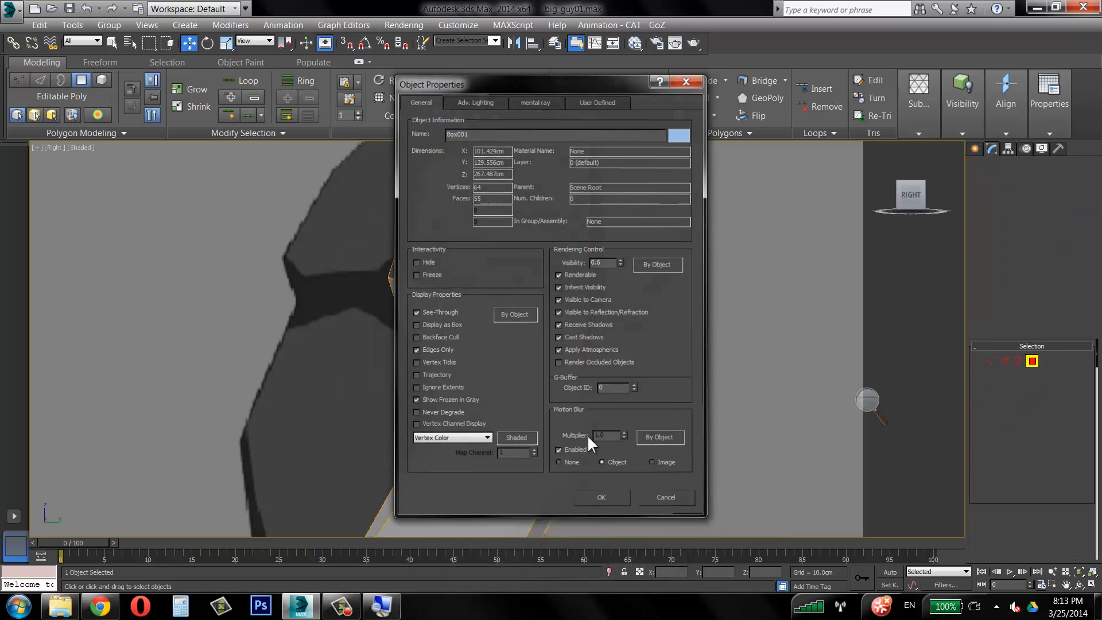
Move the two front vertices midway down the upper arm back toward the reference outline and shift the matching rear vertices slightly down.
mouse_move(566, 366)
middle_mouse_down()
mouse_move(560, 335)
mouse_move(563, 356)
middle_mouse_up()
scroll(558, 353, "down", 2)
middle_click_drag(536, 314, 535, 331)
scroll(519, 318, "up", 2)
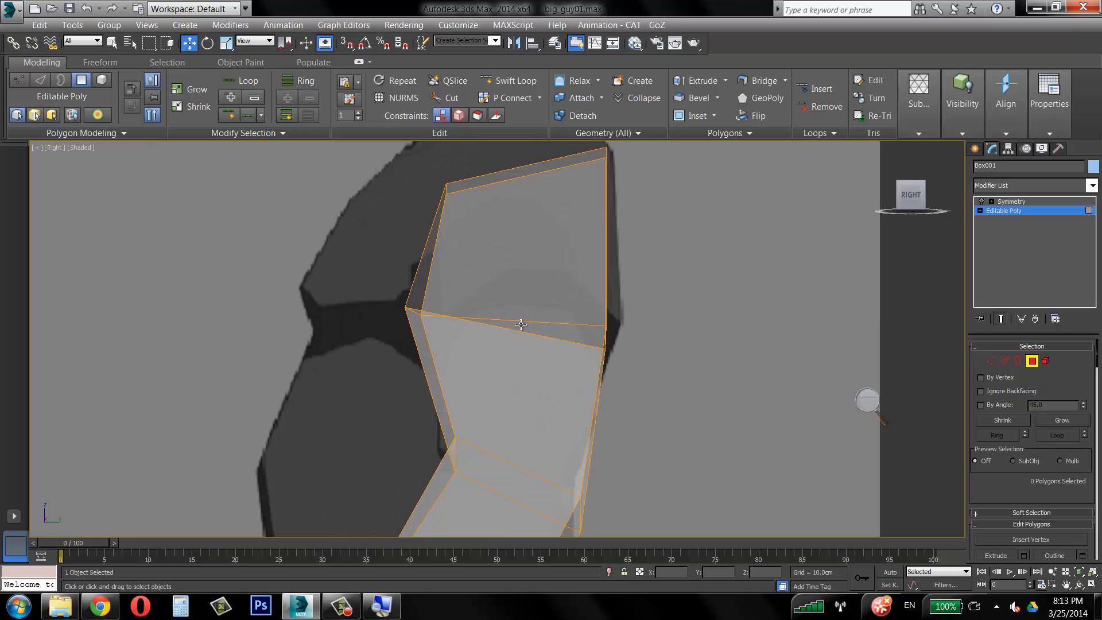
key("1")
left_click_drag(393, 300, 428, 321)
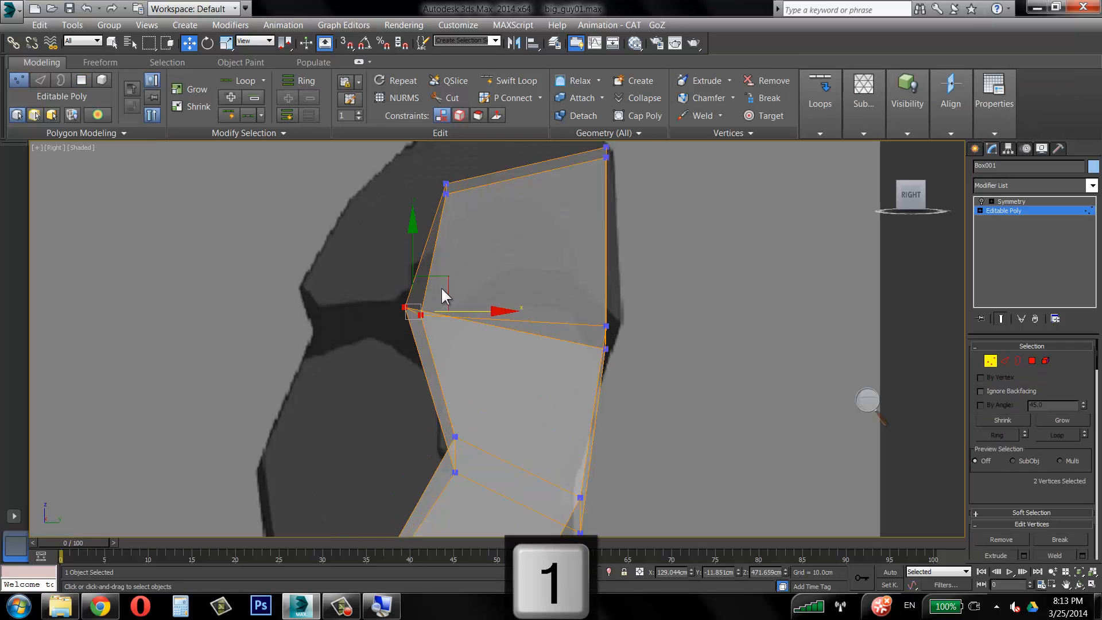
left_click_drag(458, 288, 497, 308)
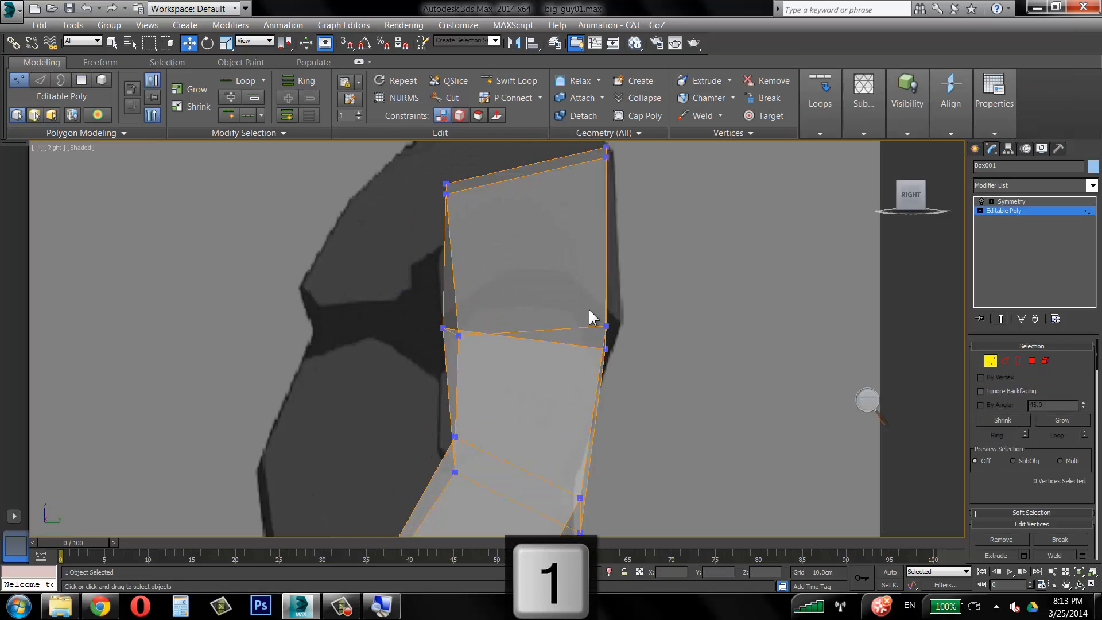
left_click_drag(588, 356, 631, 326)
Fit the two front elbow vertices to the reference arm and raise the lower one to line up with the other.
middle_click_drag(603, 293, 543, 268)
left_click_drag(431, 297, 462, 347)
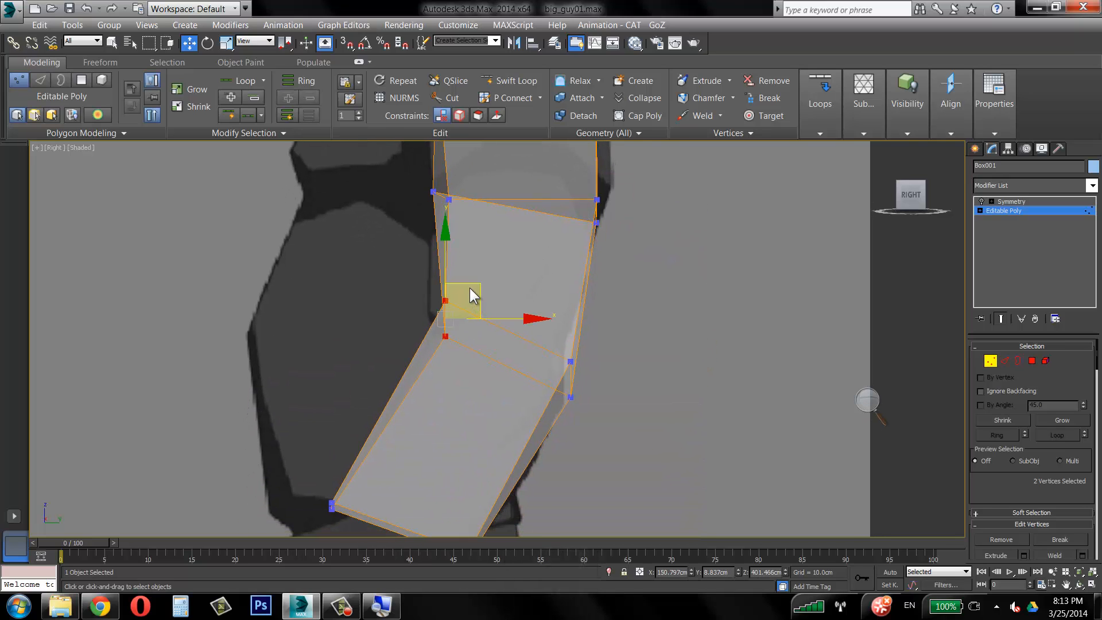
mouse_move(473, 297)
left_mouse_down()
mouse_move(553, 332)
mouse_move(462, 304)
left_mouse_up()
left_click(435, 352)
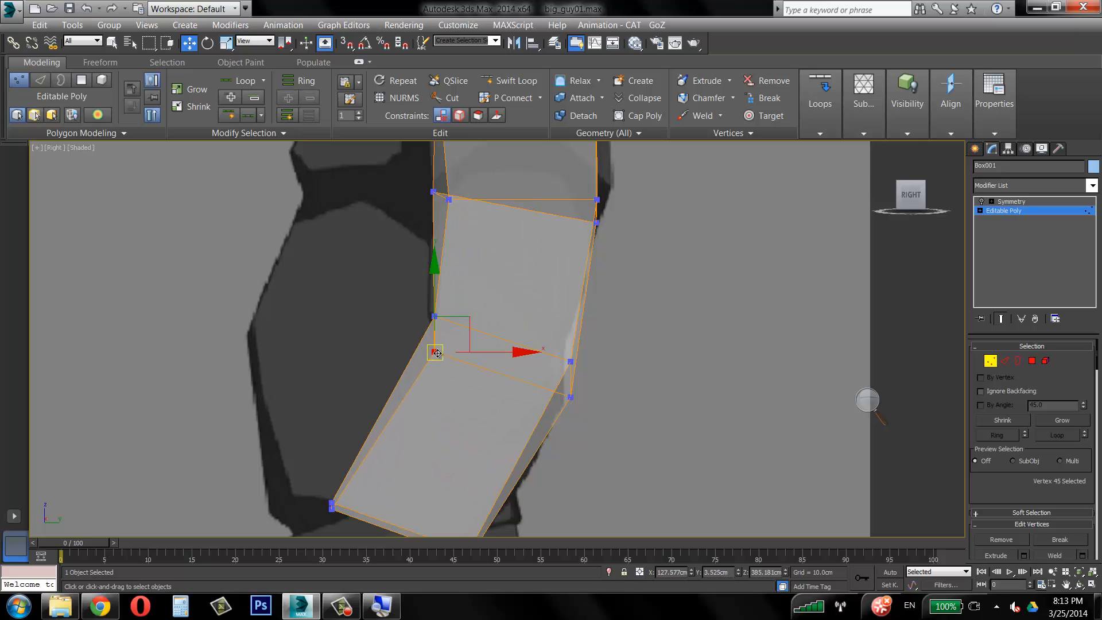
left_click_drag(435, 352, 437, 318)
left_click(607, 338)
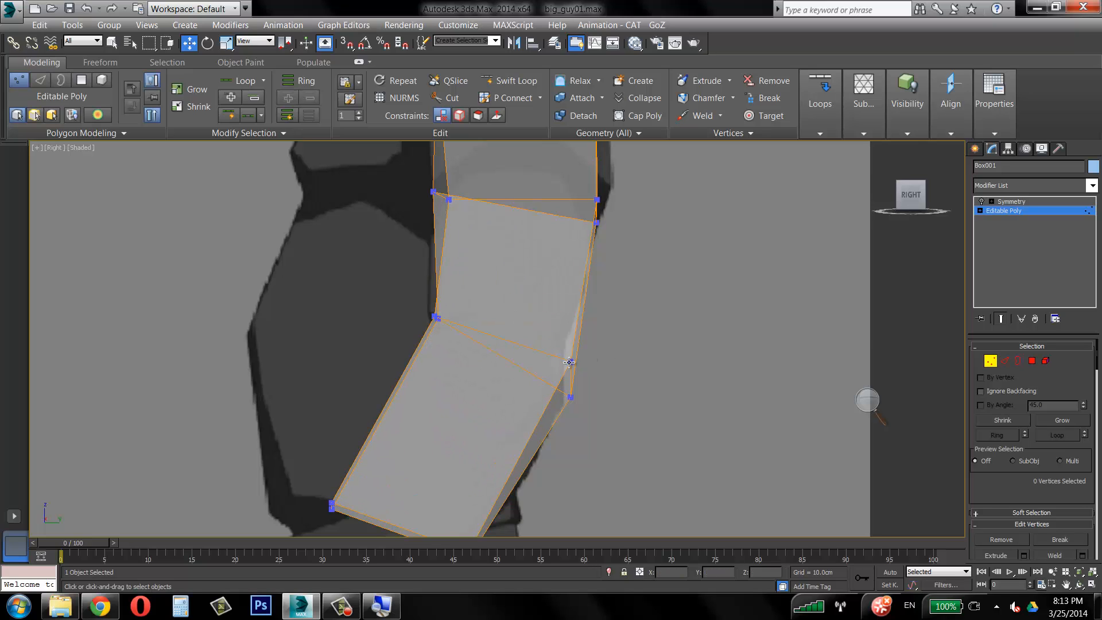
Lower the higher rear elbow vertex beside the other one and shift both slightly forward to the reference arm.
left_click(568, 361)
left_click_drag(570, 360, 575, 405)
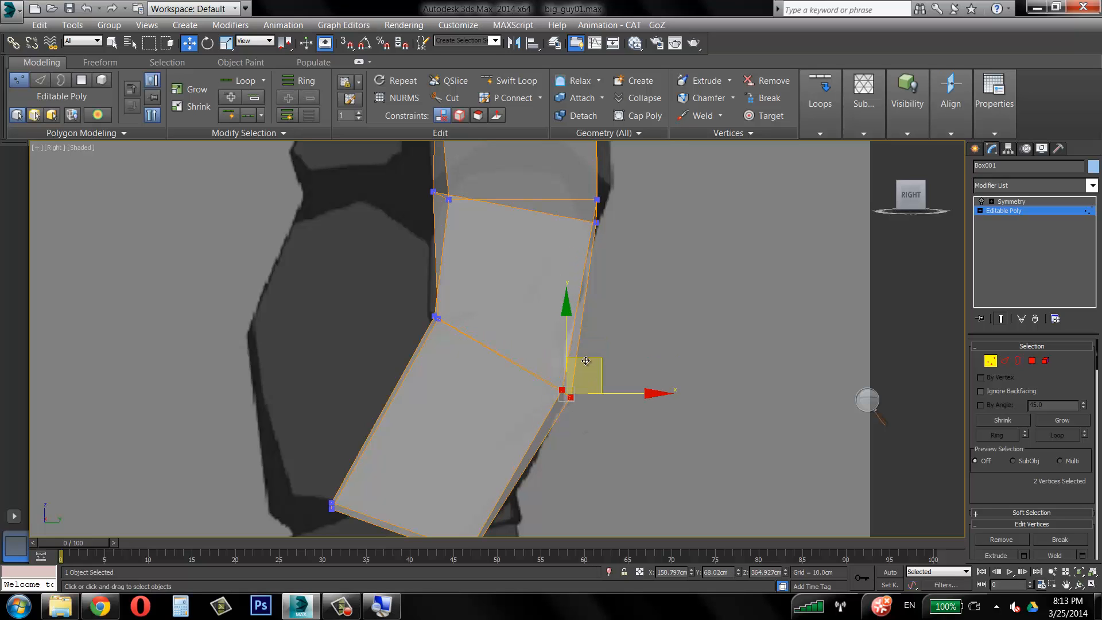
left_click_drag(585, 360, 578, 362)
Move the two front wrist vertices back toward the reference and the two rear wrist vertices slightly forward and up.
middle_click_drag(473, 477, 481, 363)
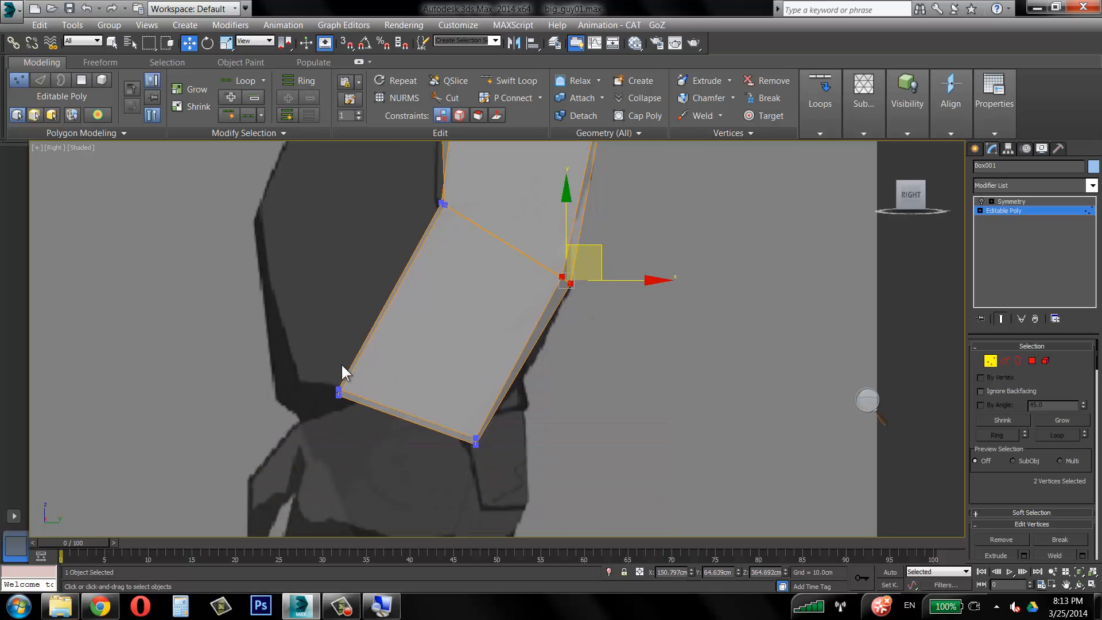
left_click(339, 391)
left_click_drag(371, 357, 392, 362)
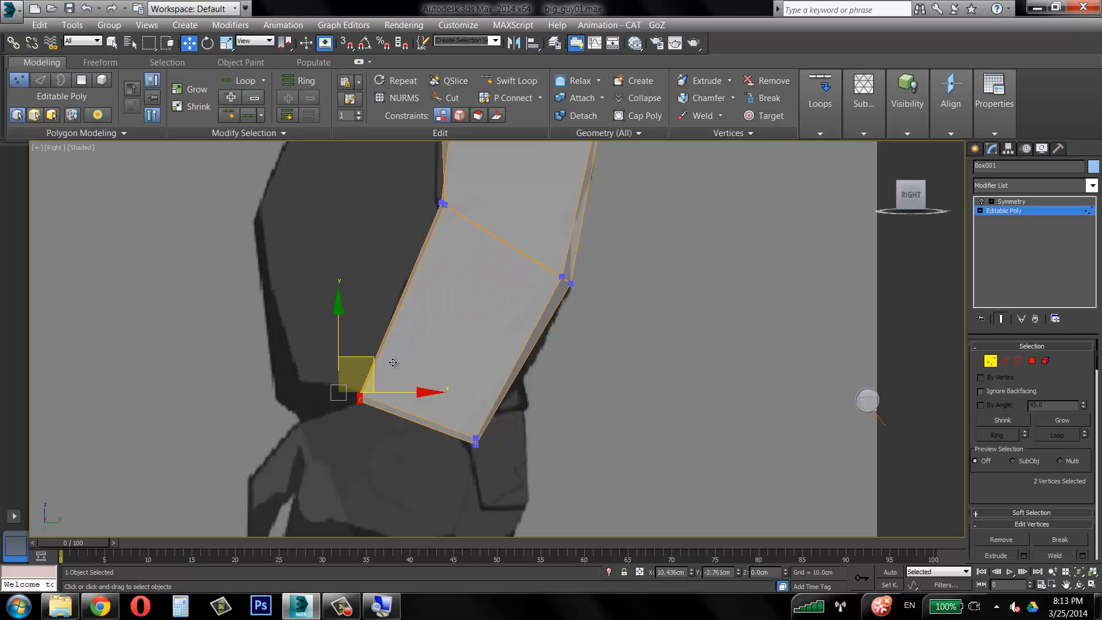
left_click(476, 441)
left_click_drag(493, 411, 482, 403)
Raise the lower rear vertex midway down the upper arm onto its neighbour and bring the inset front vertex close to its neighbour.
middle_click_drag(575, 192, 519, 424)
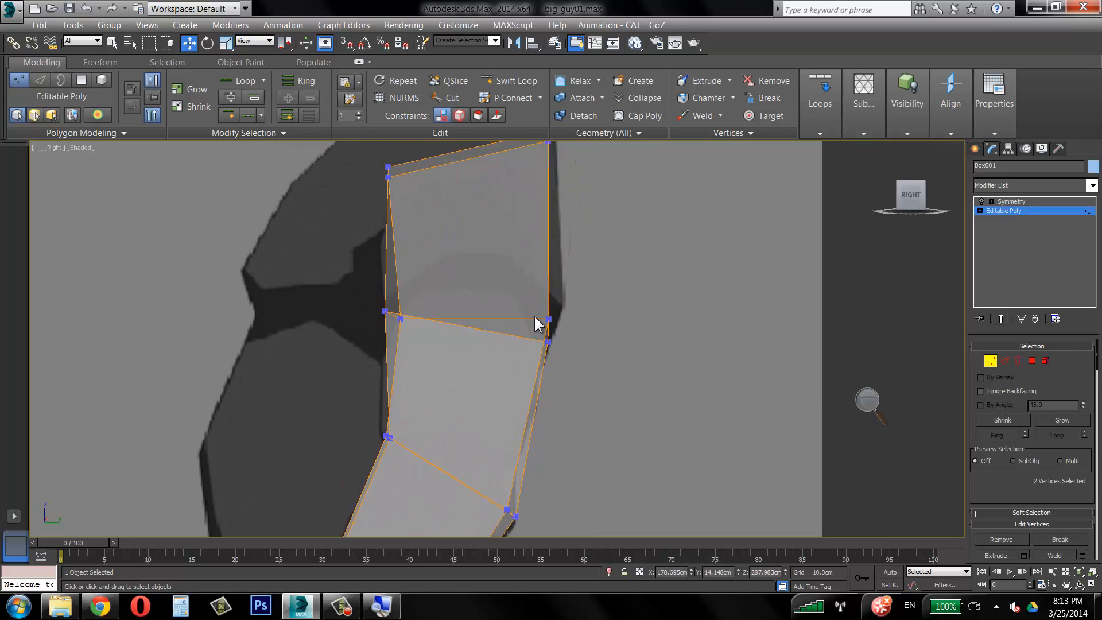
left_click_drag(550, 342, 548, 319)
left_click_drag(400, 321, 392, 315)
middle_click_drag(403, 342, 393, 450)
Shift the two front vertices at the top of the shoulder slightly back.
left_click_drag(363, 264, 404, 273)
left_click_drag(506, 212, 559, 263)
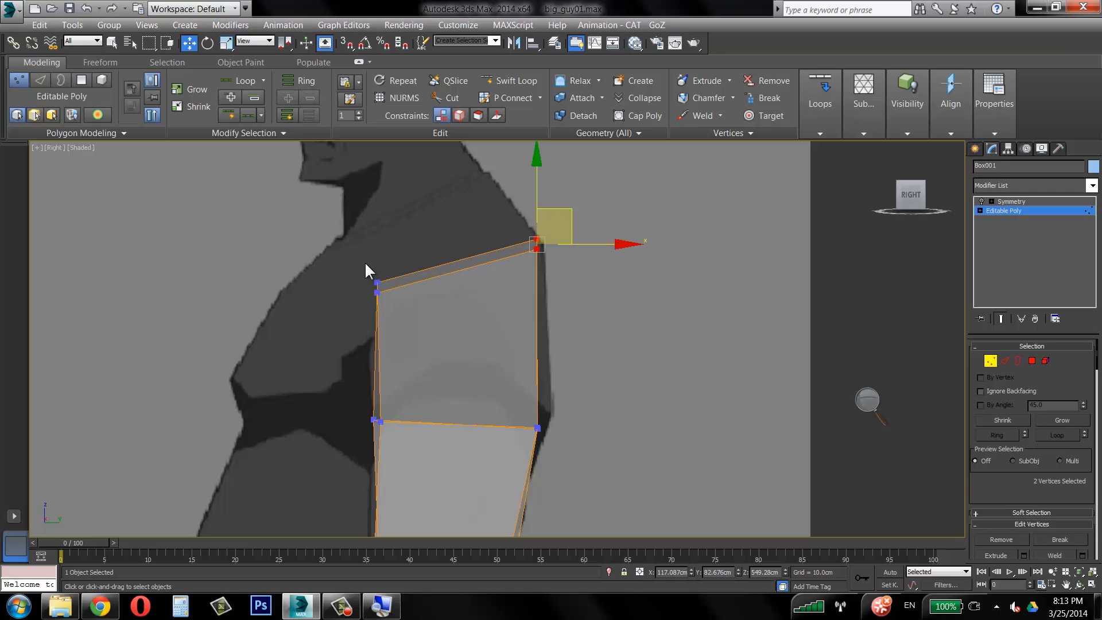
left_click_drag(365, 263, 405, 295)
left_click_drag(414, 252, 420, 253)
left_click_drag(361, 401, 402, 431)
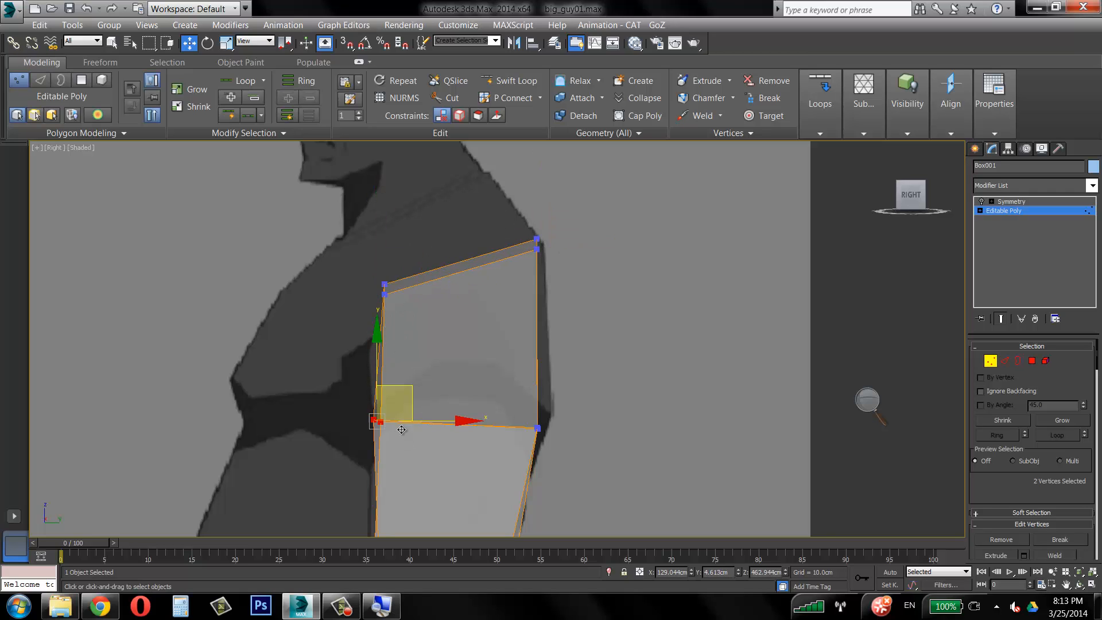
Bring the two rear elbow vertices into line with each other along the reference outline.
middle_click_drag(430, 462, 453, 279)
scroll(453, 279, "down", 4)
middle_click_drag(467, 357, 471, 403)
scroll(471, 403, "up", 4)
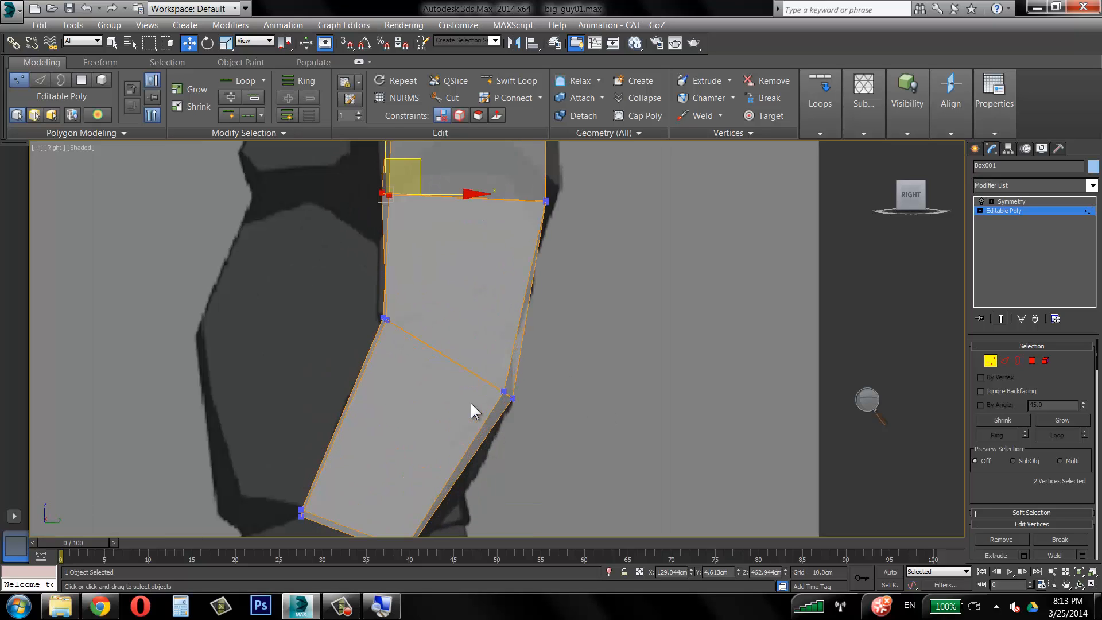
left_click_drag(476, 371, 533, 421)
left_click(512, 371)
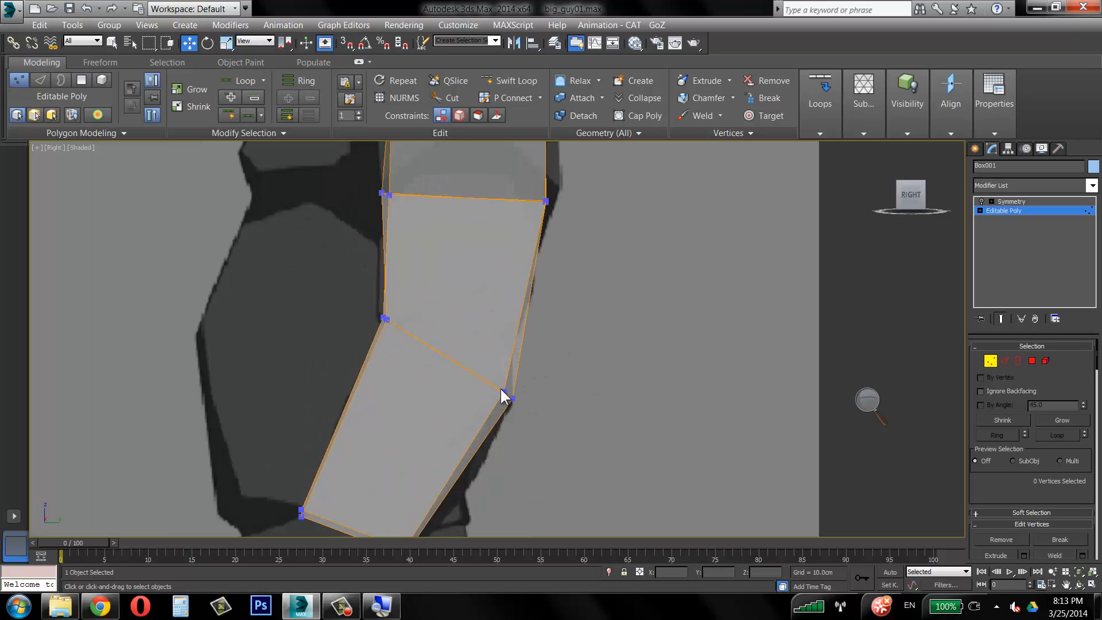
left_click(510, 397)
middle_click_drag(562, 295, 564, 353)
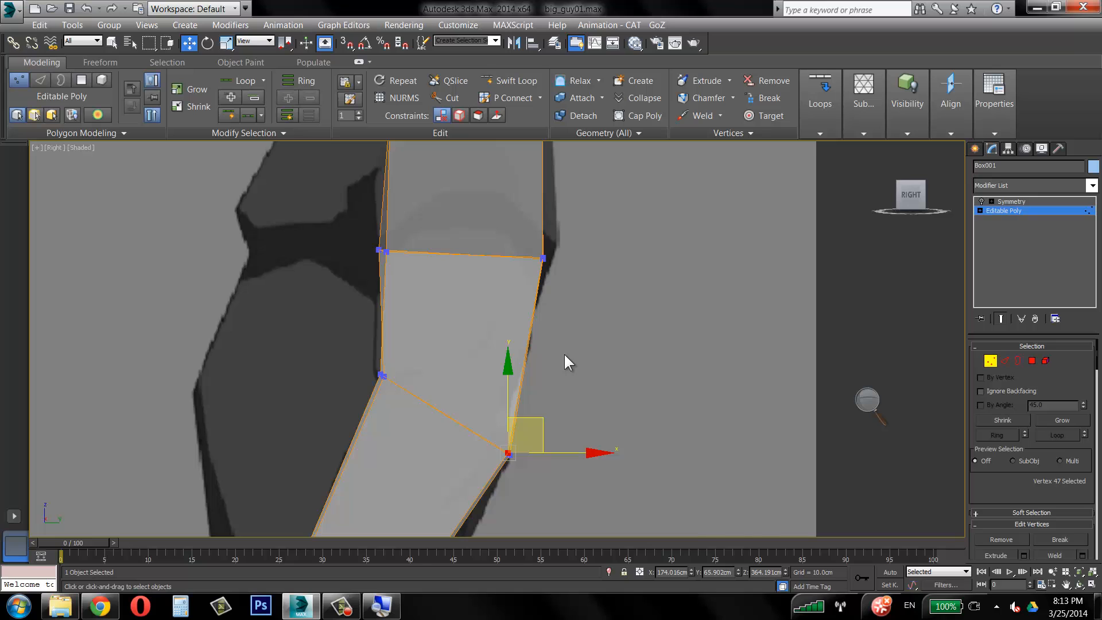
In the maximized Front view, move the two outer elbow vertices out to the reference outline and nudge the two inner ones outward.
key("alt+w")
middle_click_drag(661, 270, 605, 267)
scroll(708, 229, "up", 6)
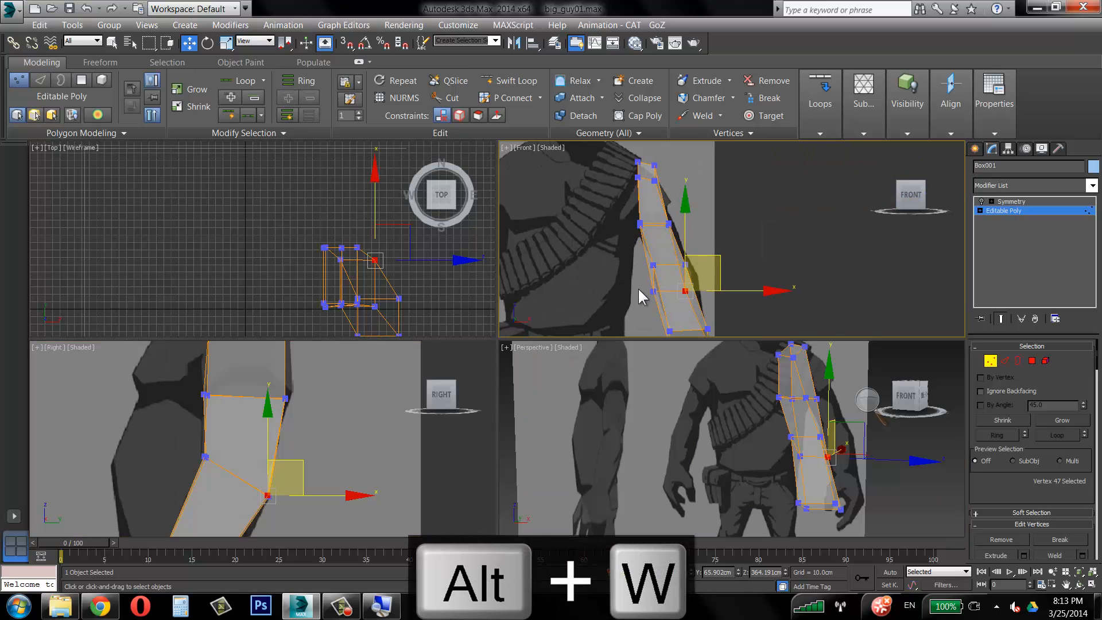
scroll(649, 256, "down", 3)
key("alt+w")
scroll(522, 278, "up", 3)
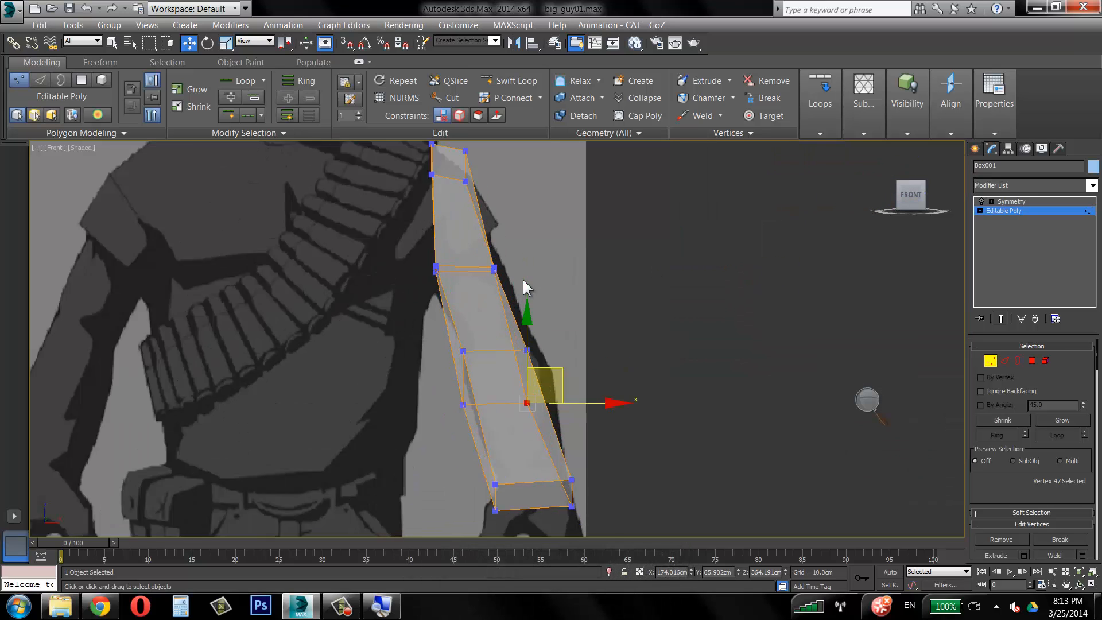
scroll(522, 278, "up", 2)
middle_click_drag(522, 278, 538, 293)
left_click(591, 269)
middle_click_drag(591, 268, 568, 184)
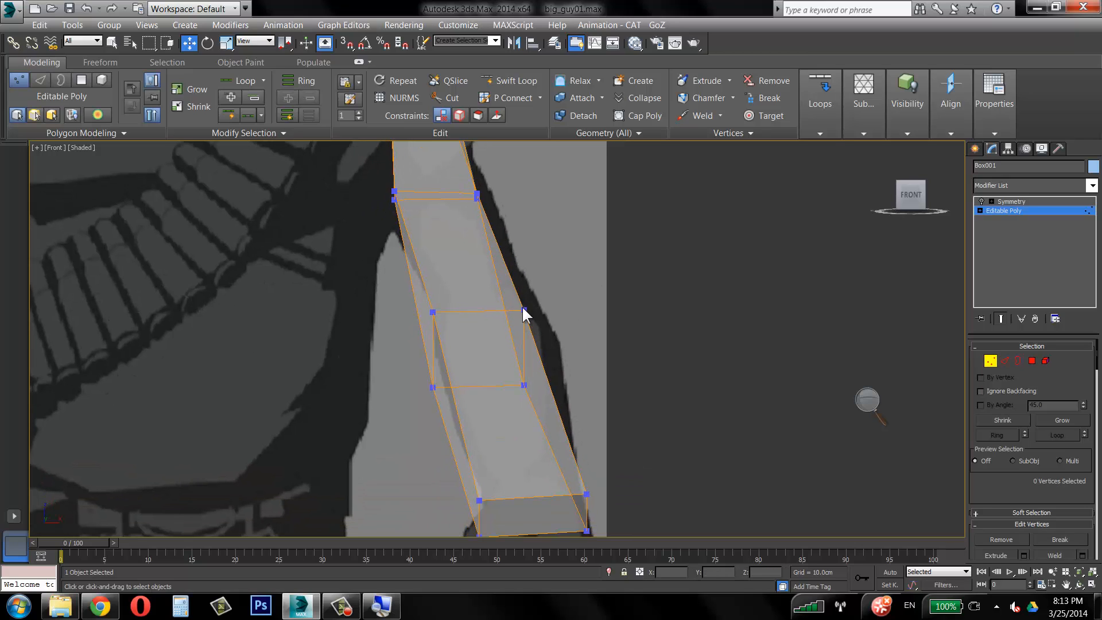
left_click_drag(556, 401, 555, 401)
left_click_drag(574, 347, 605, 347)
left_click_drag(434, 352, 449, 403)
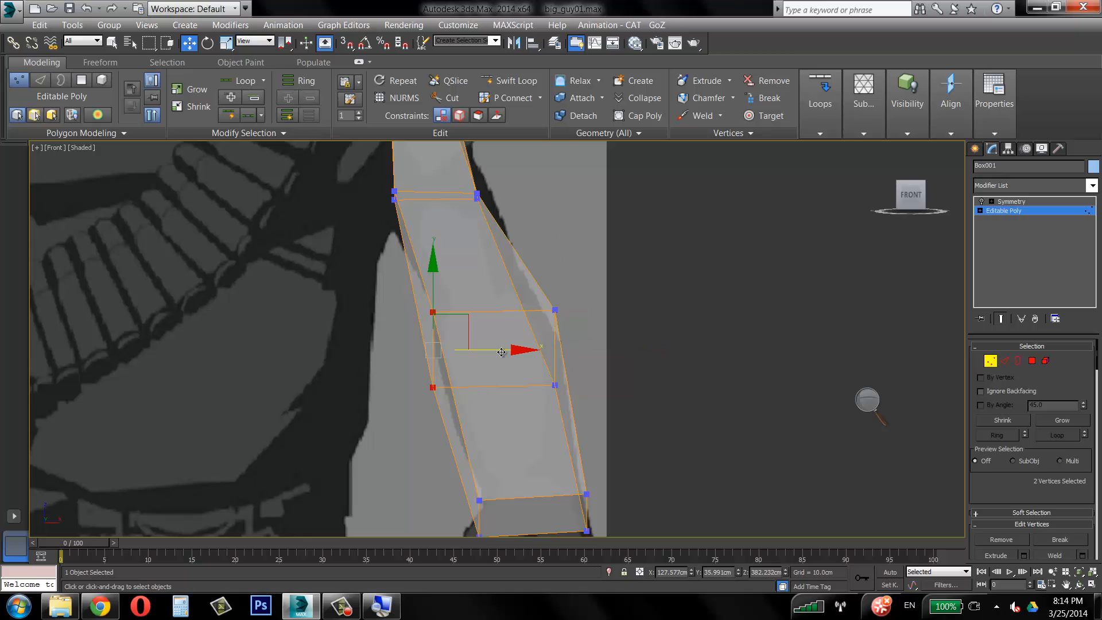
left_click_drag(499, 346, 503, 346)
Move the two outer vertices midway down the upper arm slightly outward and up toward the reference.
middle_click_drag(470, 207, 484, 306)
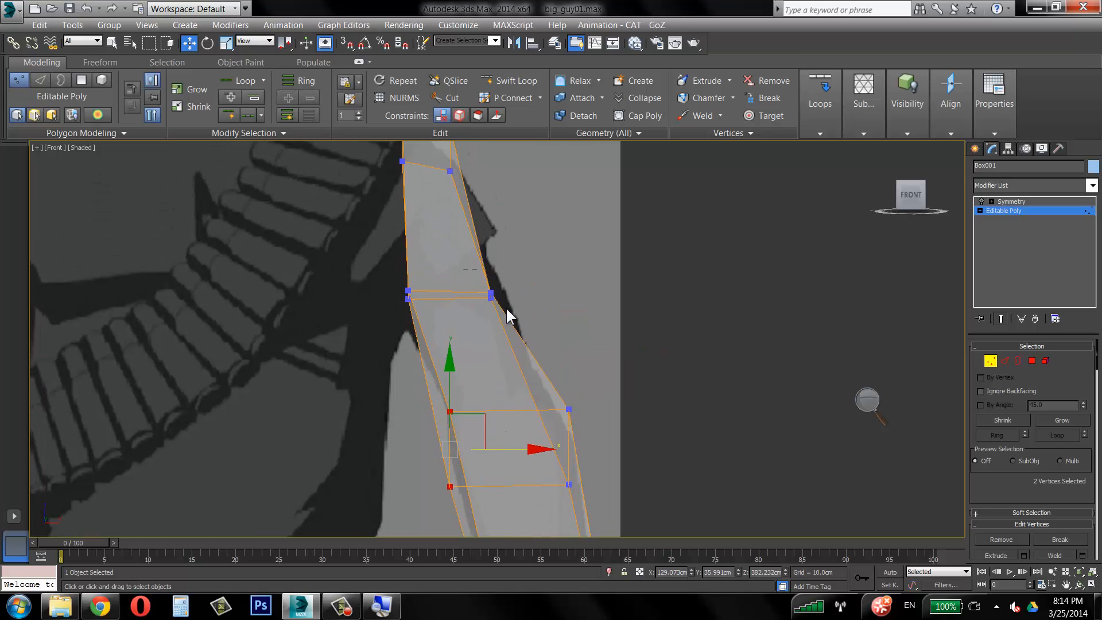
left_click_drag(507, 314, 528, 247)
middle_click_drag(529, 246, 550, 360)
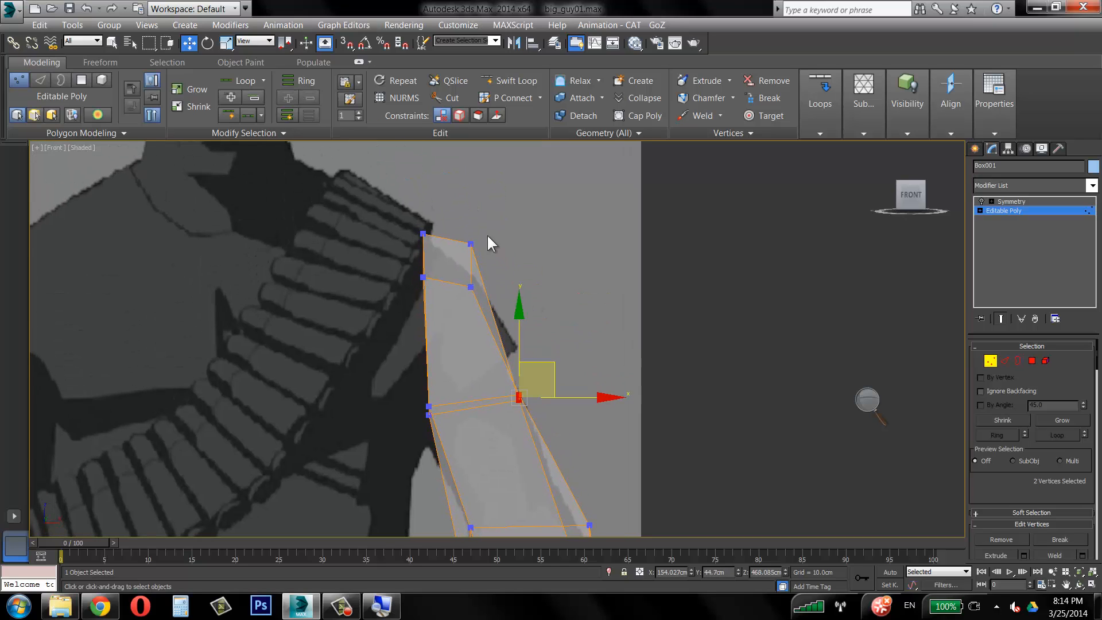
Lower the outer shoulder-top vertex to the reference slope and fine-tune the neighbouring shoulder vertices.
left_click(470, 244)
left_click_drag(485, 232, 489, 257)
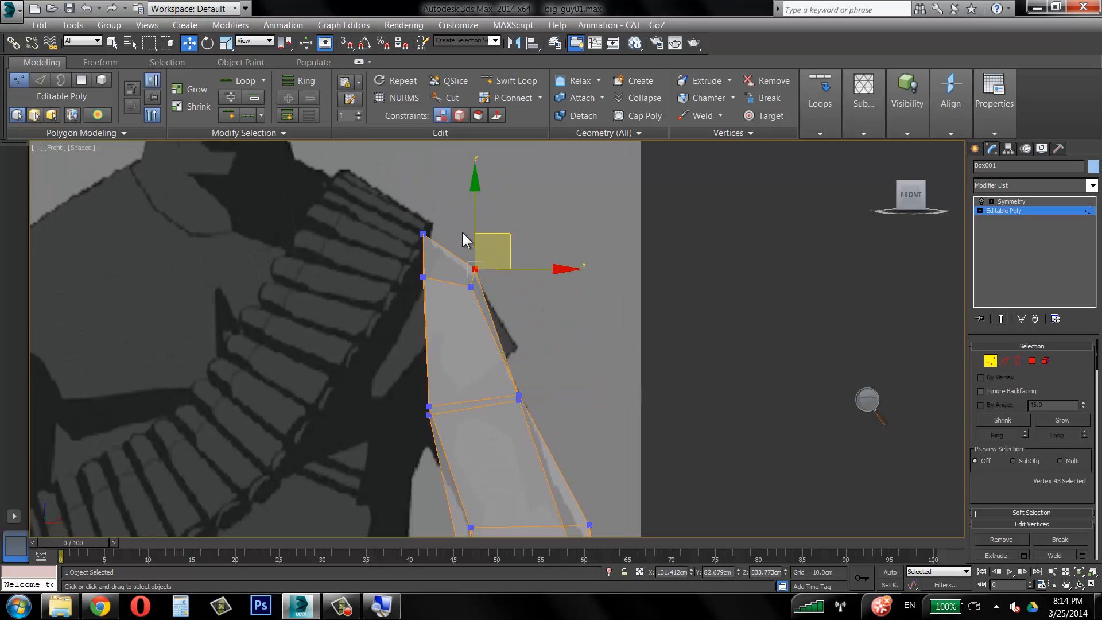
left_click(423, 233)
left_click_drag(451, 200, 454, 204)
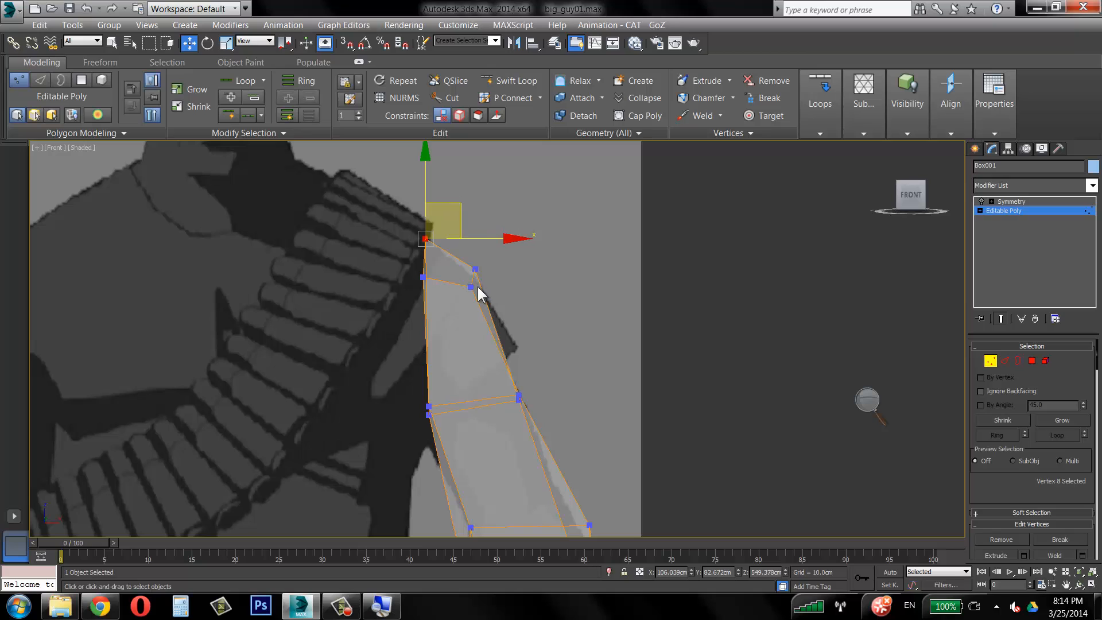
left_click(471, 287)
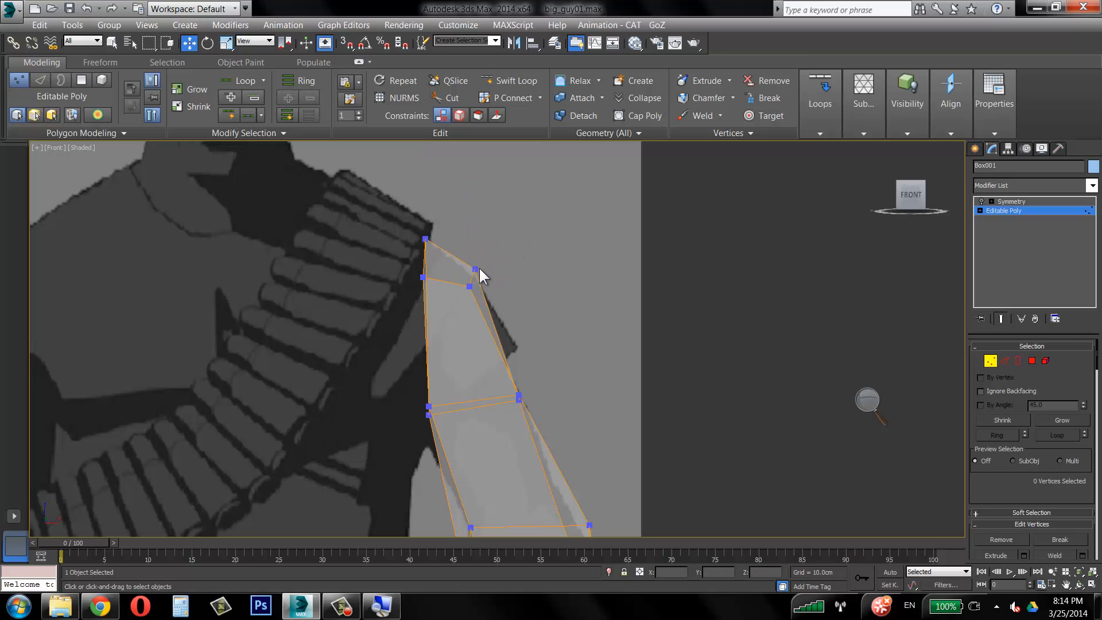
left_click(475, 270)
Nudge the lower inner elbow vertex outward and up, and pull the upper outer elbow vertex slightly inward.
middle_click_drag(476, 274, 442, 333)
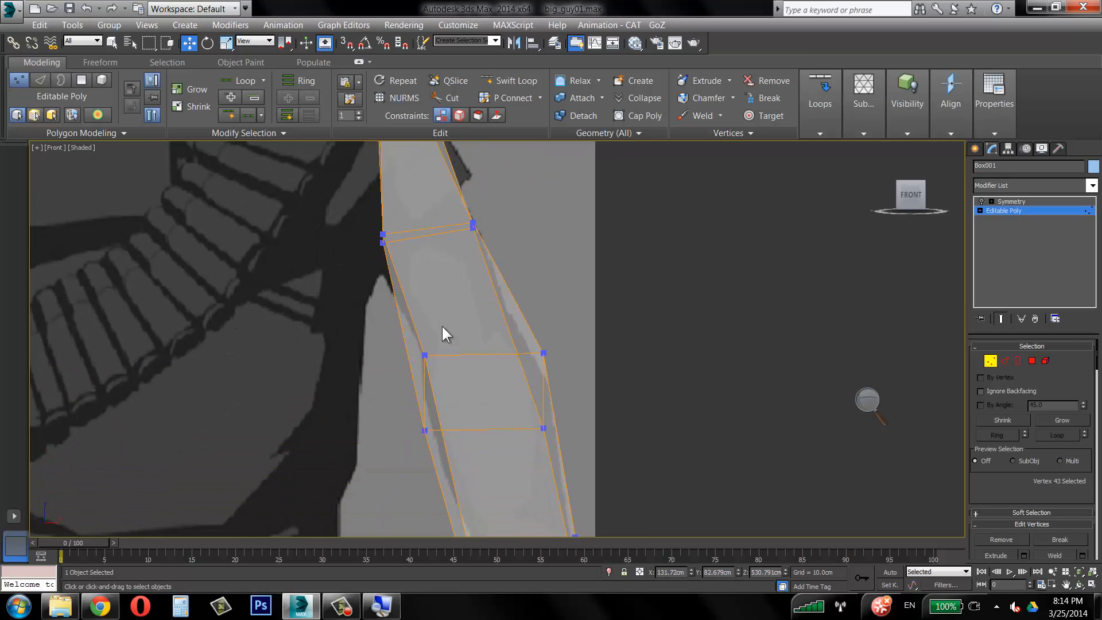
left_click(425, 429)
left_click_drag(425, 426, 431, 423)
left_click(526, 403)
middle_click_drag(529, 379, 485, 307)
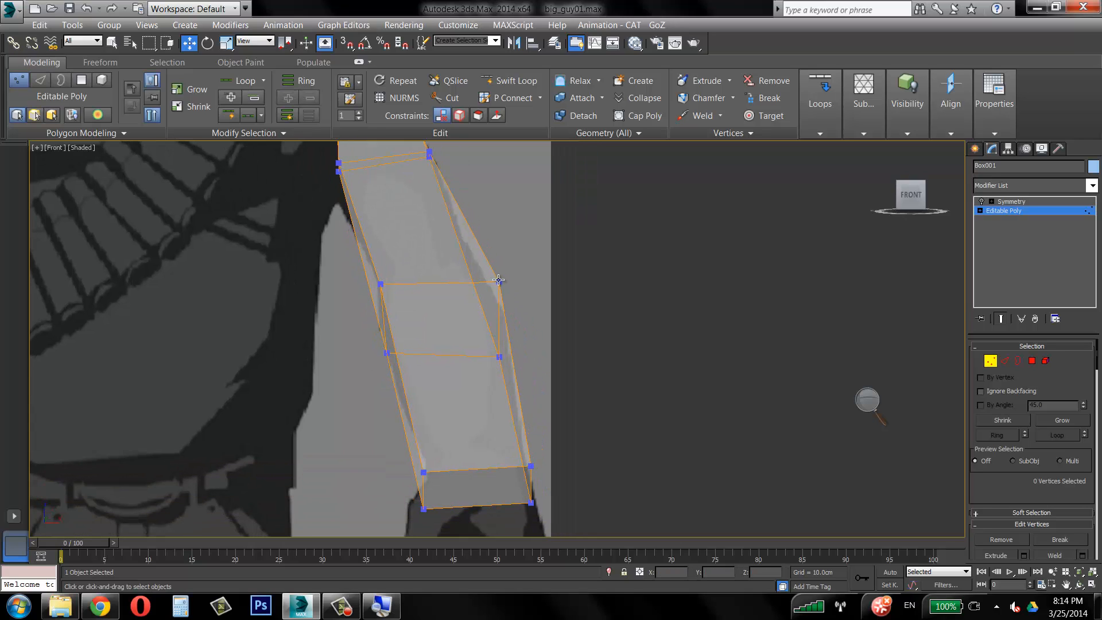
left_click(500, 281)
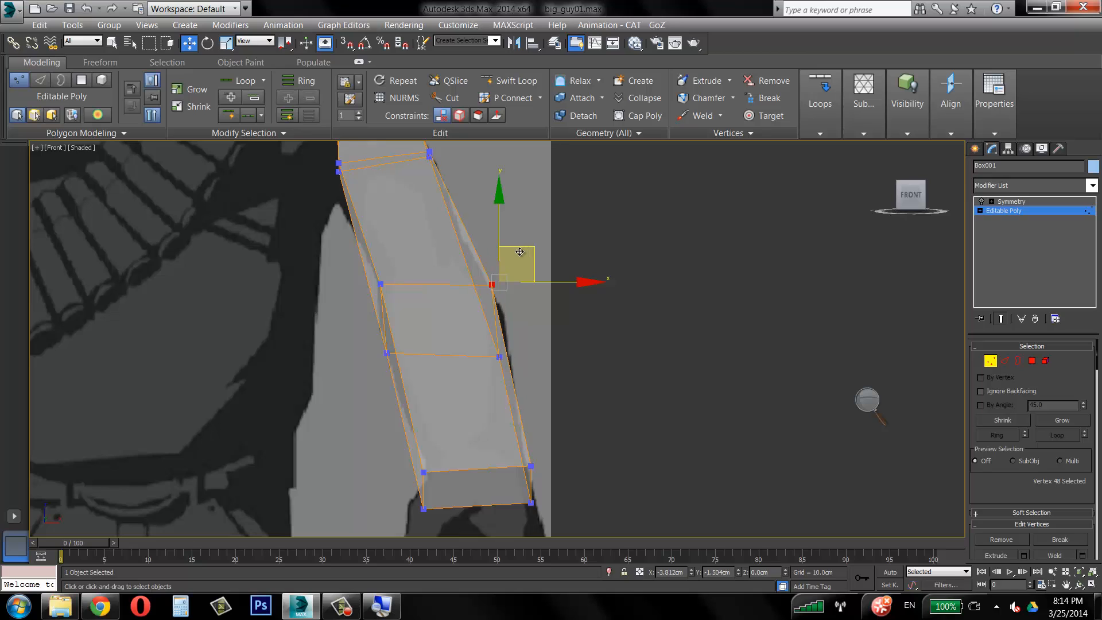
Raise the lower inner wrist vertex level with the outer one and shift the upper outer wrist vertex slightly inward.
middle_click_drag(525, 250, 501, 147)
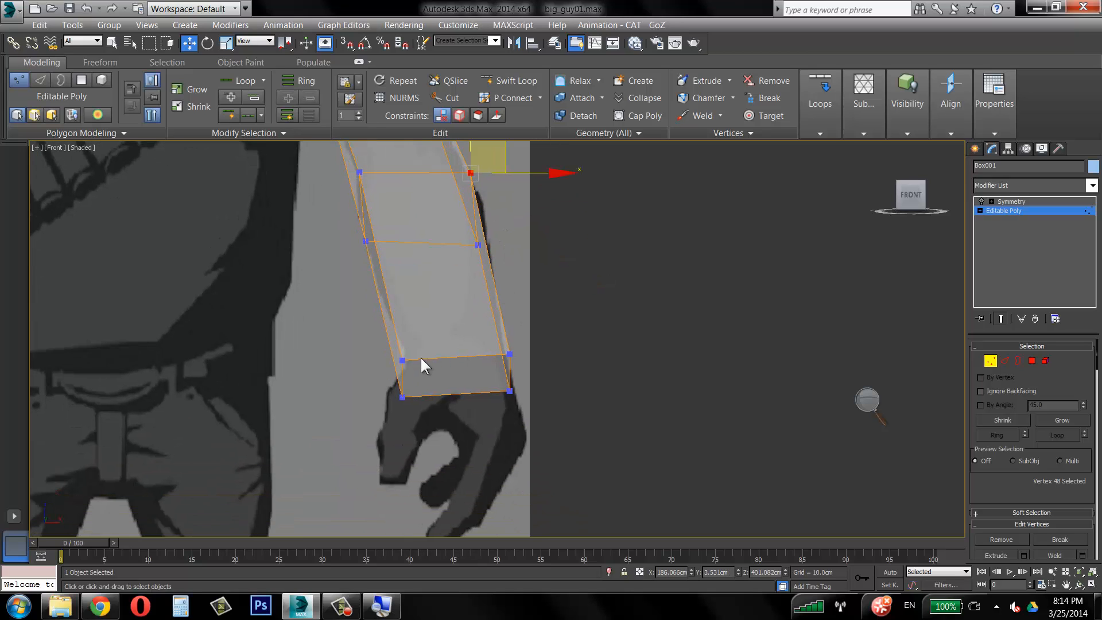
left_click(405, 396)
left_click_drag(405, 395, 404, 389)
left_click(518, 353)
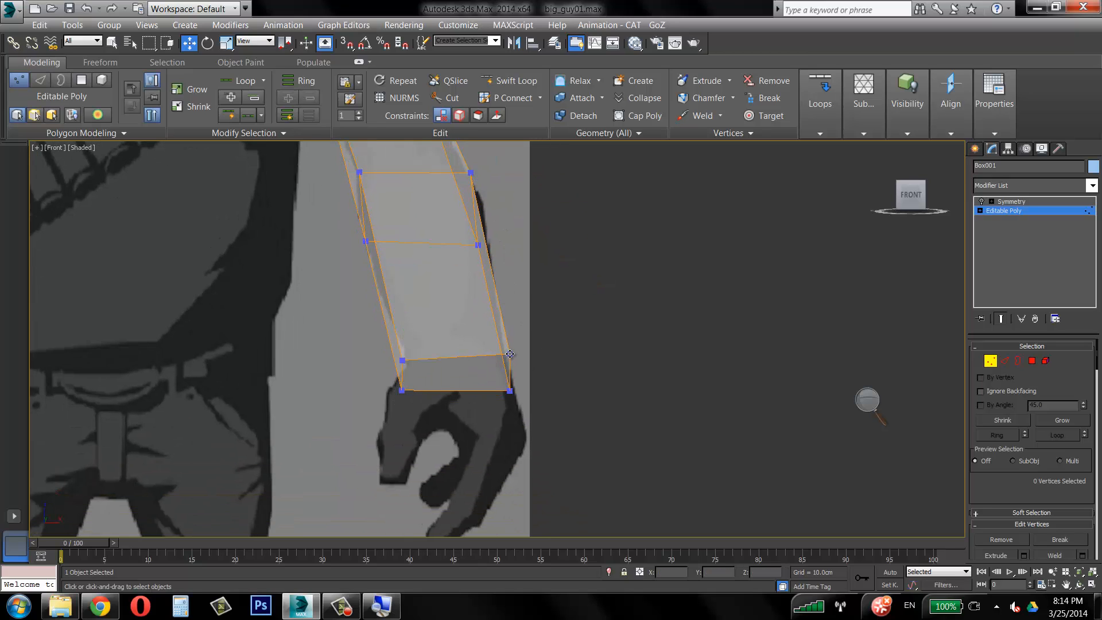
left_click_drag(510, 354, 503, 357)
left_click(402, 361)
scroll(501, 354, "down", 5)
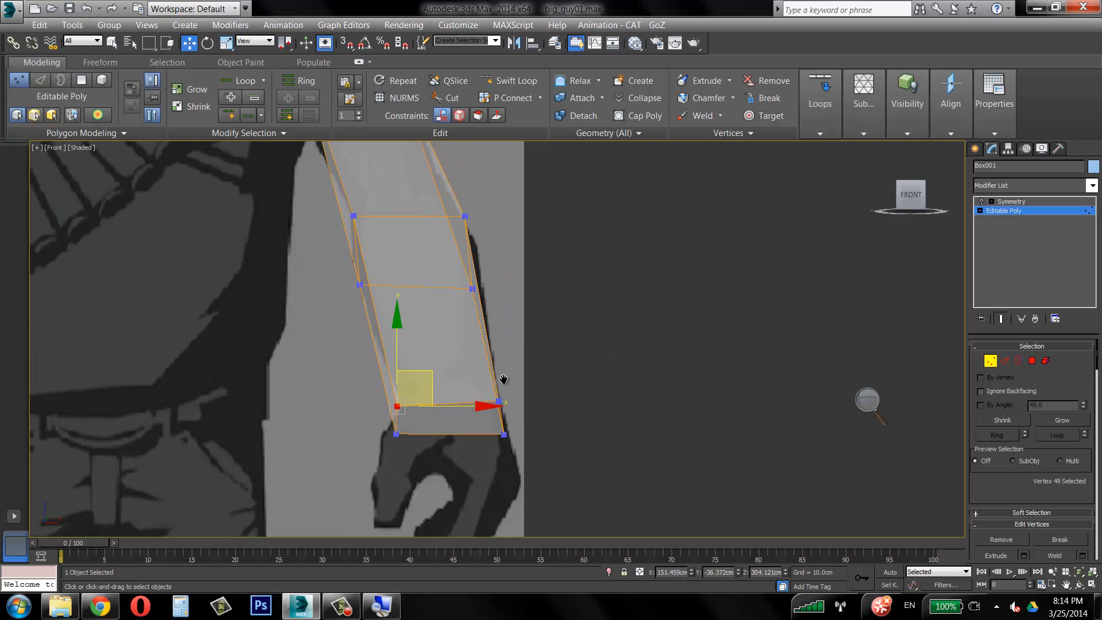
Examine the fitted arm from several angles in the maximized Perspective view.
key("alt+w")
middle_click_drag(691, 495, 726, 423)
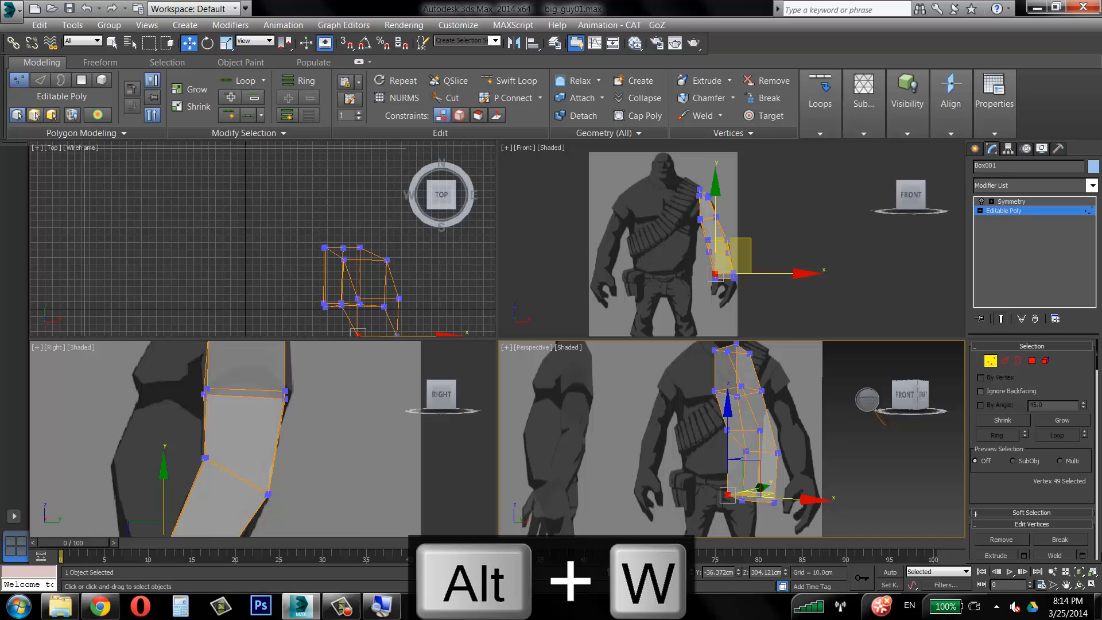
left_click(1092, 572)
key("alt+w")
middle_click_drag(632, 386, 660, 371, "alt")
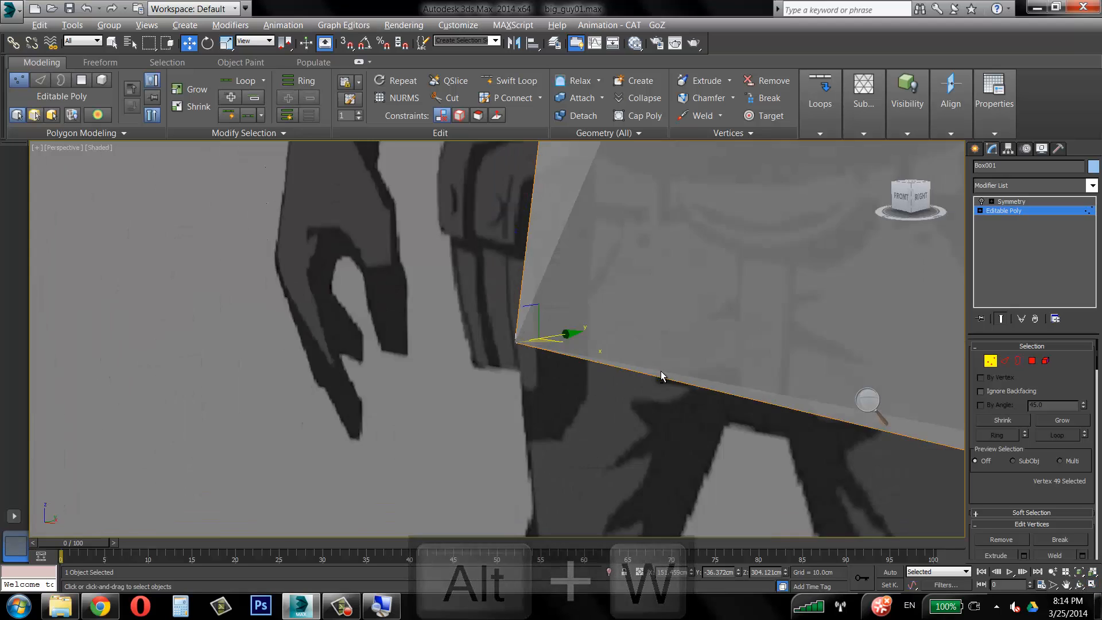
scroll(660, 371, "down", 5)
scroll(691, 388, "down", 5)
middle_click_drag(689, 336, 697, 369, "alt")
scroll(614, 366, "up", 5)
left_click(697, 369)
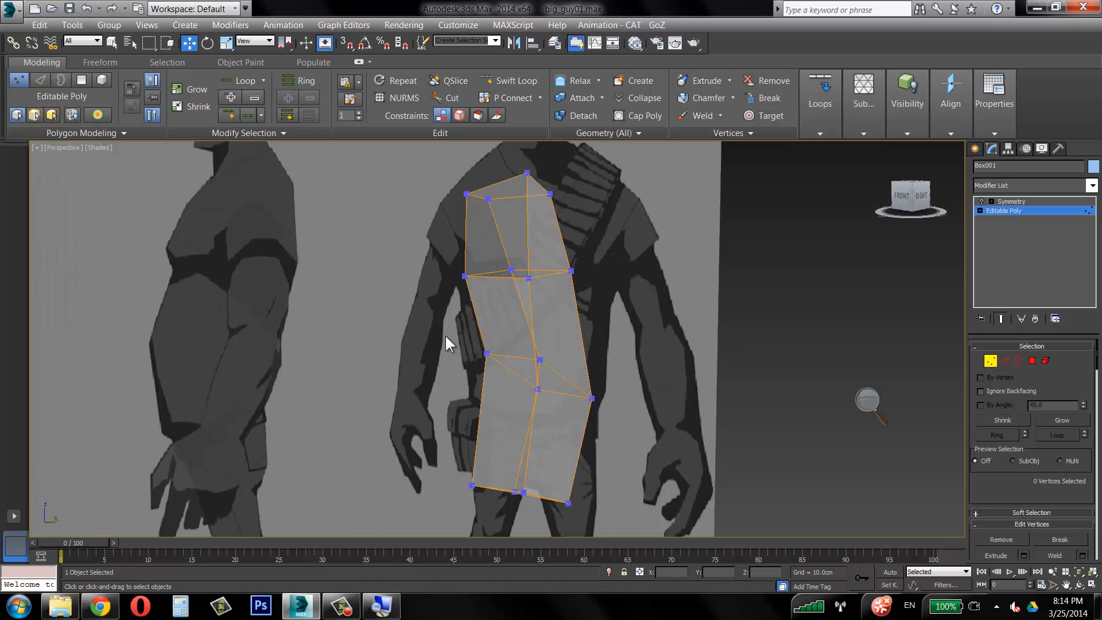
Switch to polygon level and unhide all polygons of the body.
key("4")
mouse_move(972, 138)
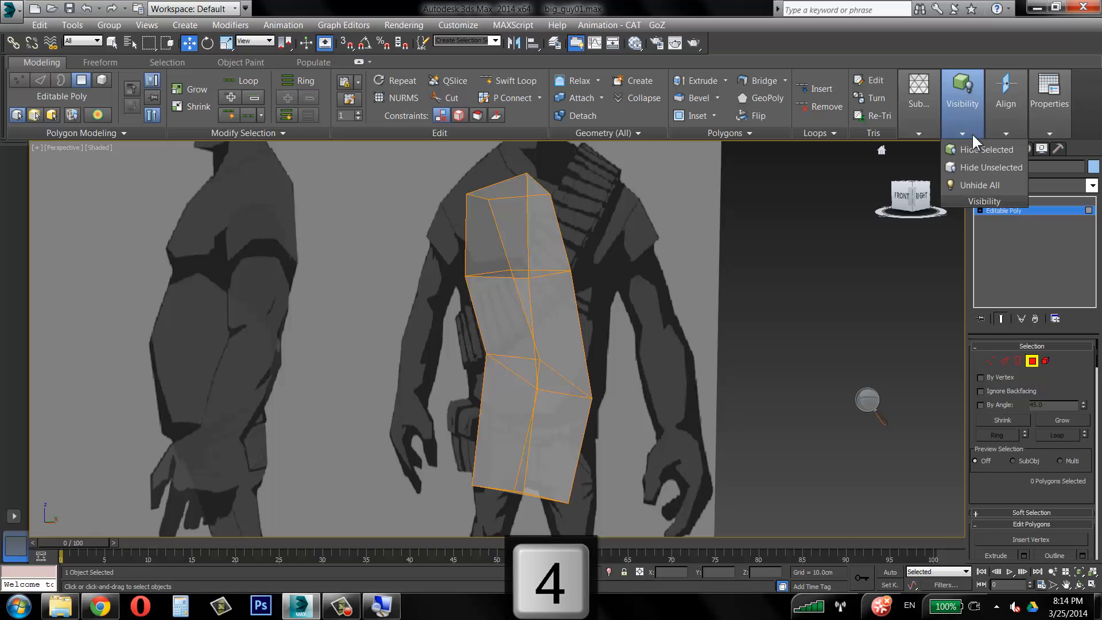
left_click(982, 186)
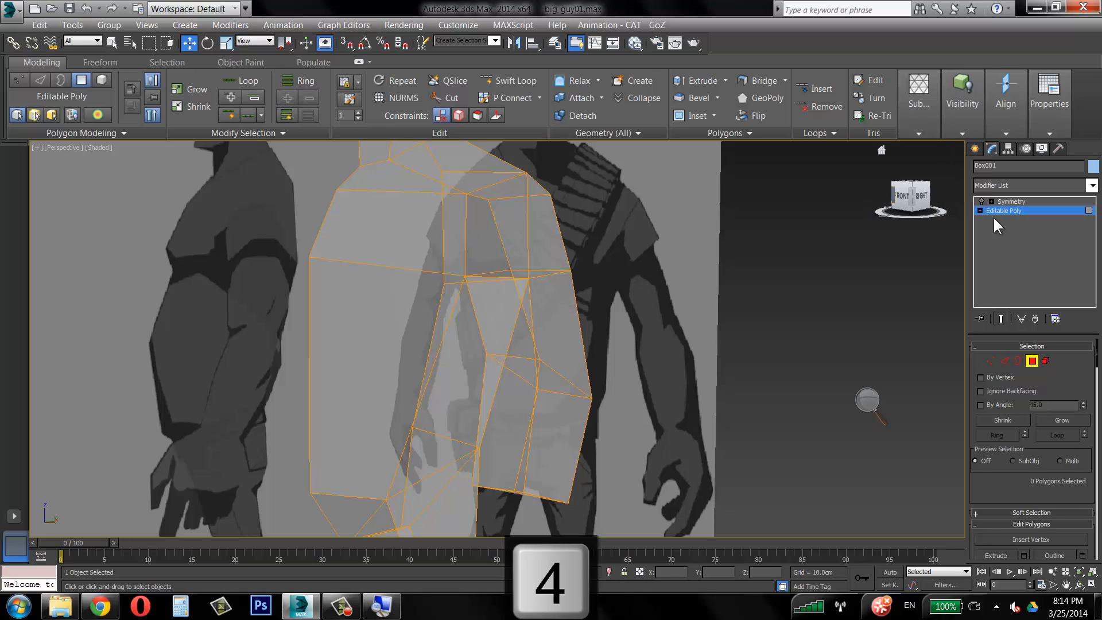
Turn the Symmetry modifier's effect back on, switch off see-through display and set the object's visibility to 1.0.
left_click(902, 196)
middle_click_drag(655, 221, 580, 283)
scroll(595, 221, "down", 5)
key("alt+x")
scroll(578, 290, "up", 6)
right_click(576, 280)
left_click(631, 371)
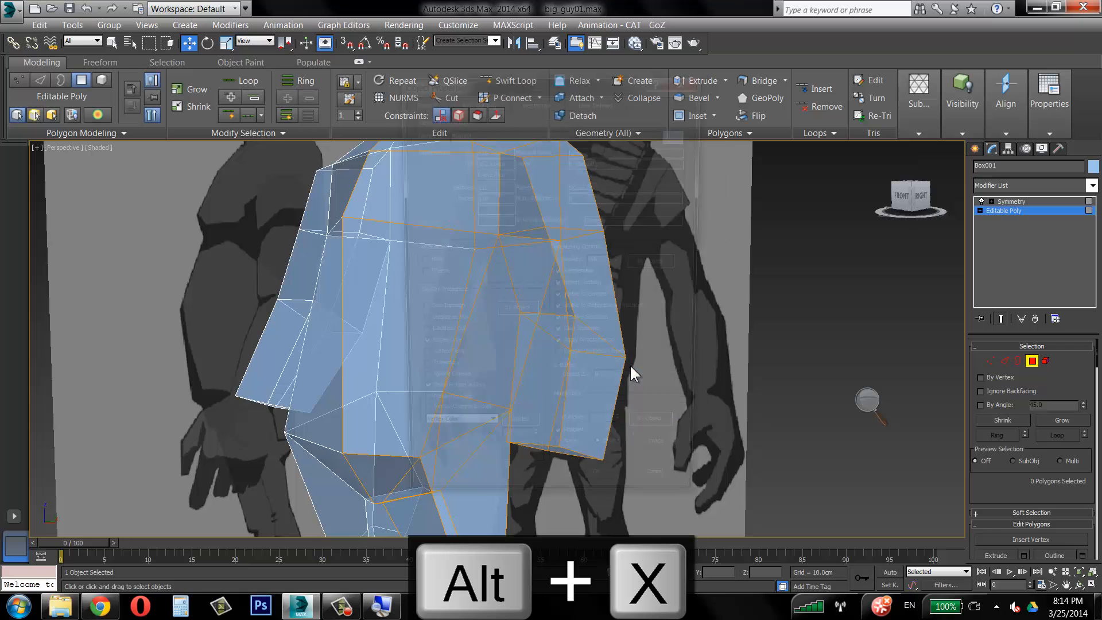
left_click_drag(622, 261, 621, 244)
left_click(606, 498)
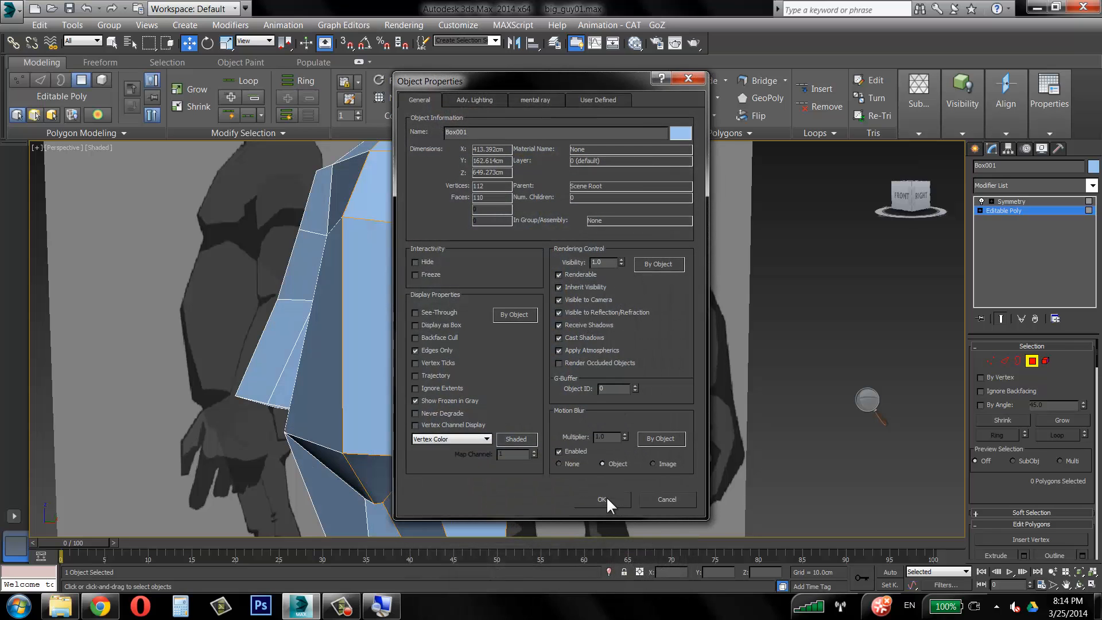
Check the whole mirrored character from the side and front, and convert it to an Editable Poly.
scroll(638, 311, "down", 8)
middle_click_drag(634, 309, 525, 307, "alt")
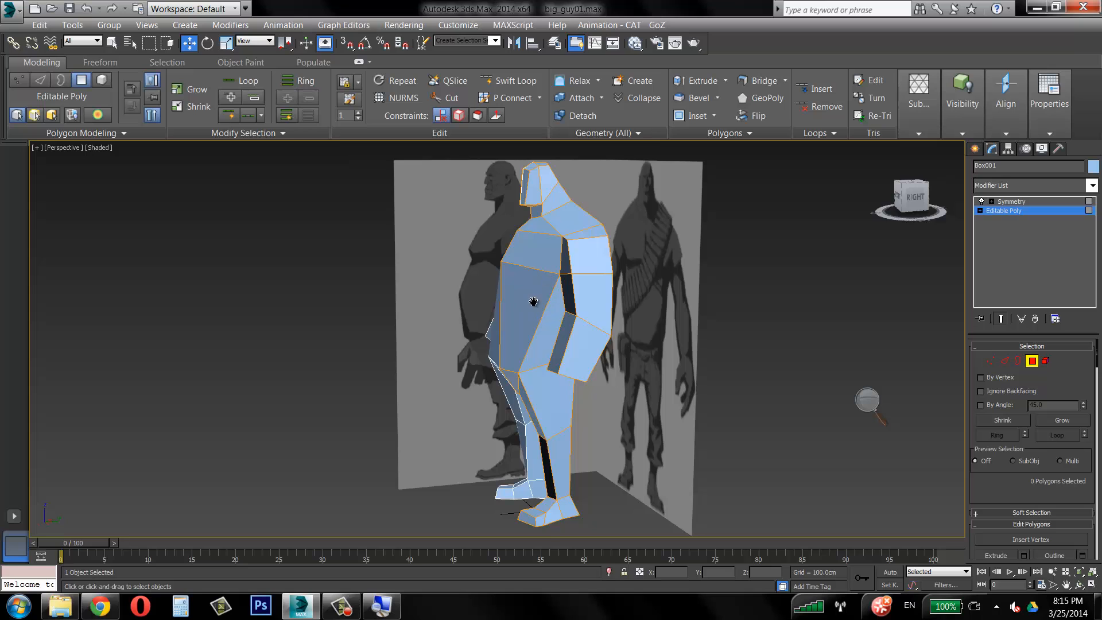
scroll(525, 307, "up", 5)
middle_click_drag(527, 308, 558, 314, "alt")
scroll(557, 314, "down", 5)
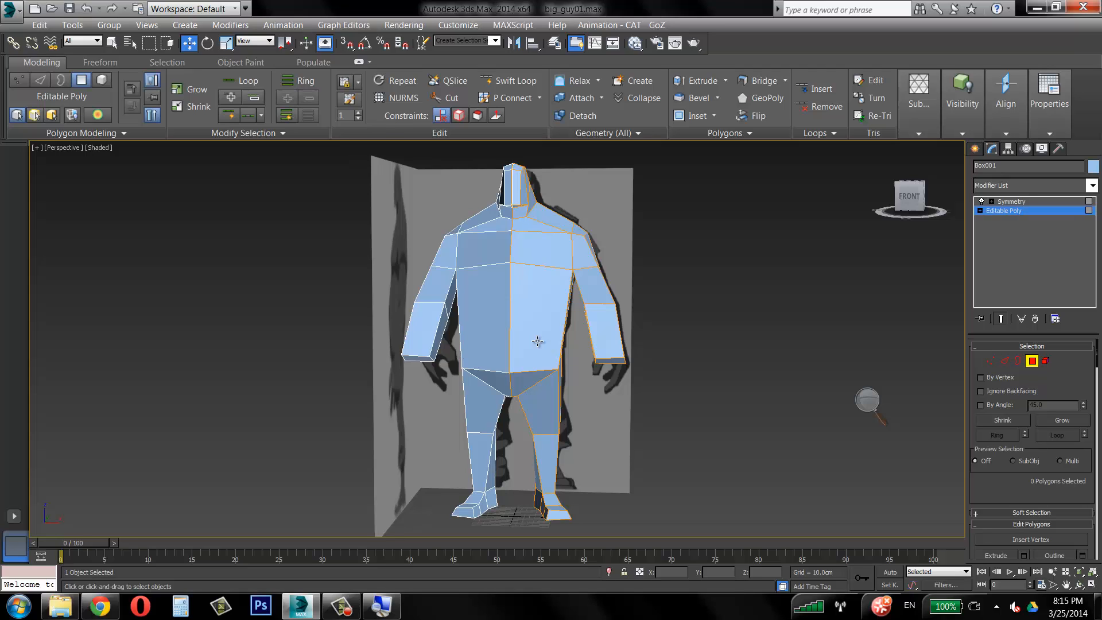
right_click(537, 341)
mouse_move(587, 469)
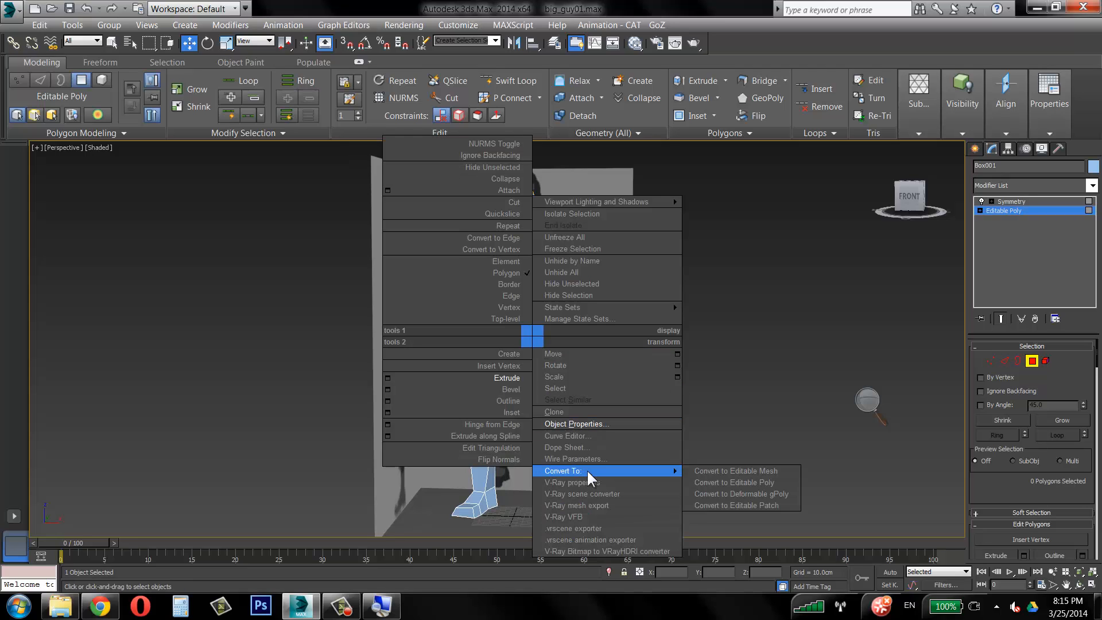
left_click(717, 480)
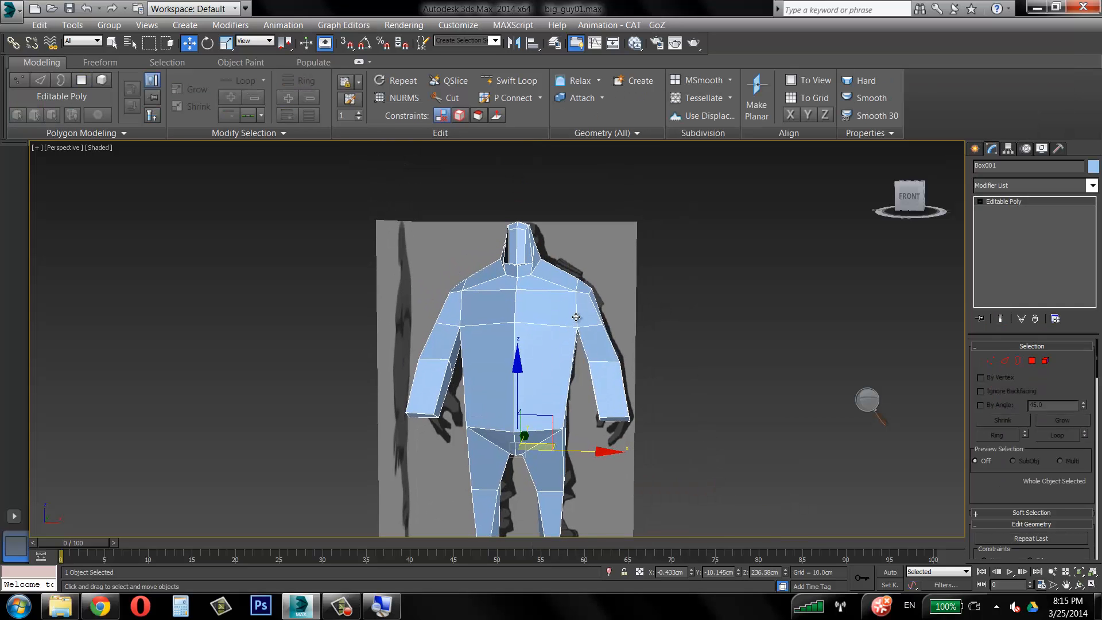
Select the vertical edge loop down the centre of the body and remove it together with its vertices.
middle_click_drag(569, 330, 555, 294, "alt")
scroll(555, 295, "up", 4)
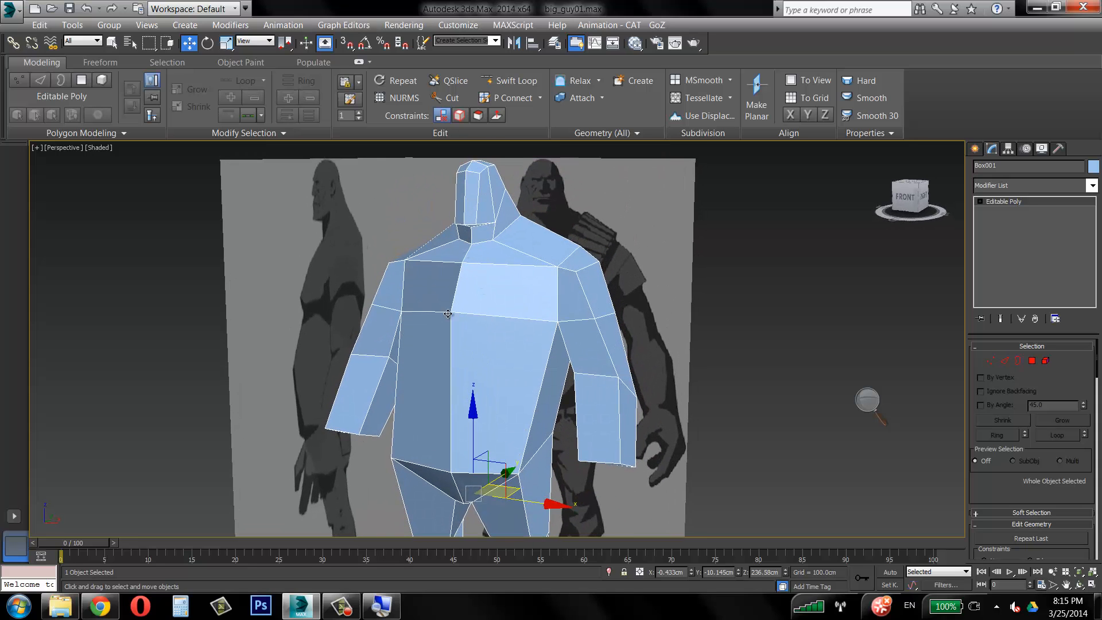
left_click(42, 81)
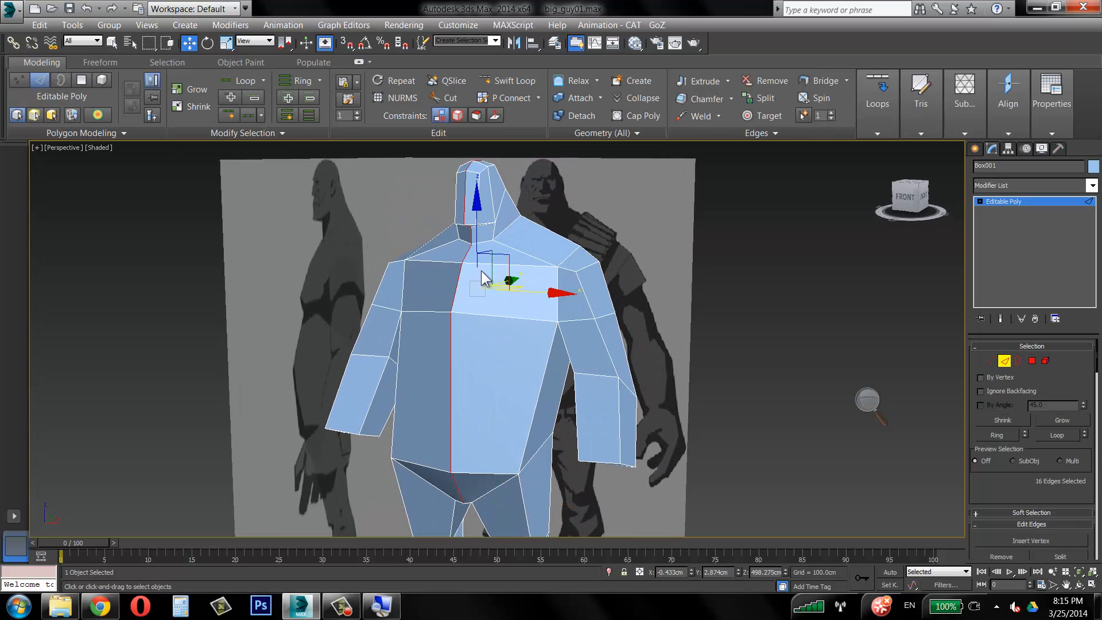
left_click(456, 285)
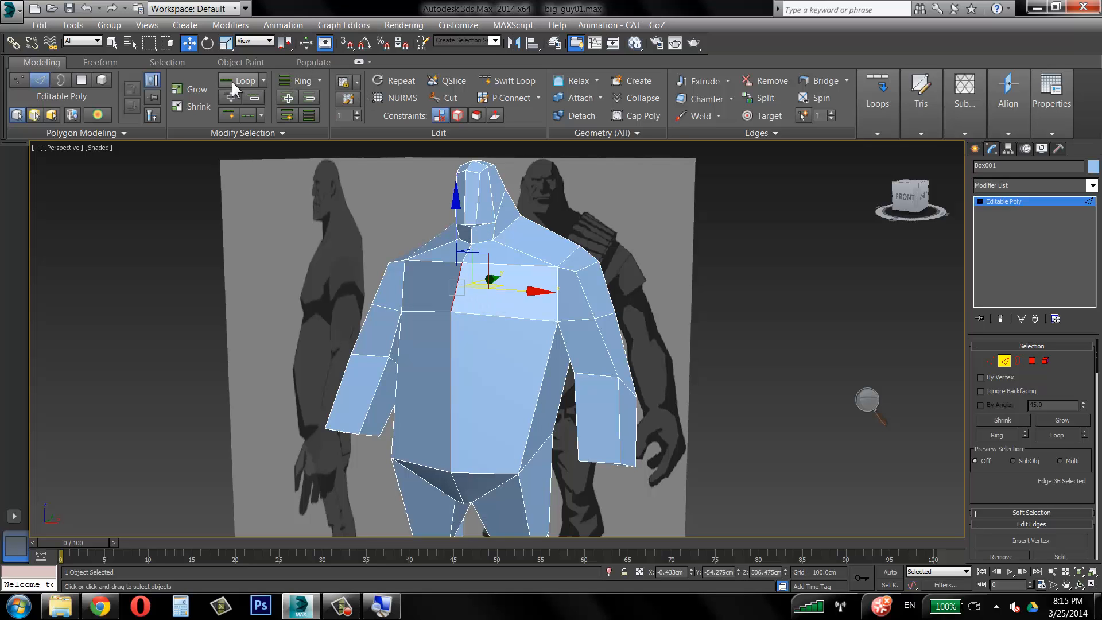
left_click(450, 281)
double_click(456, 282)
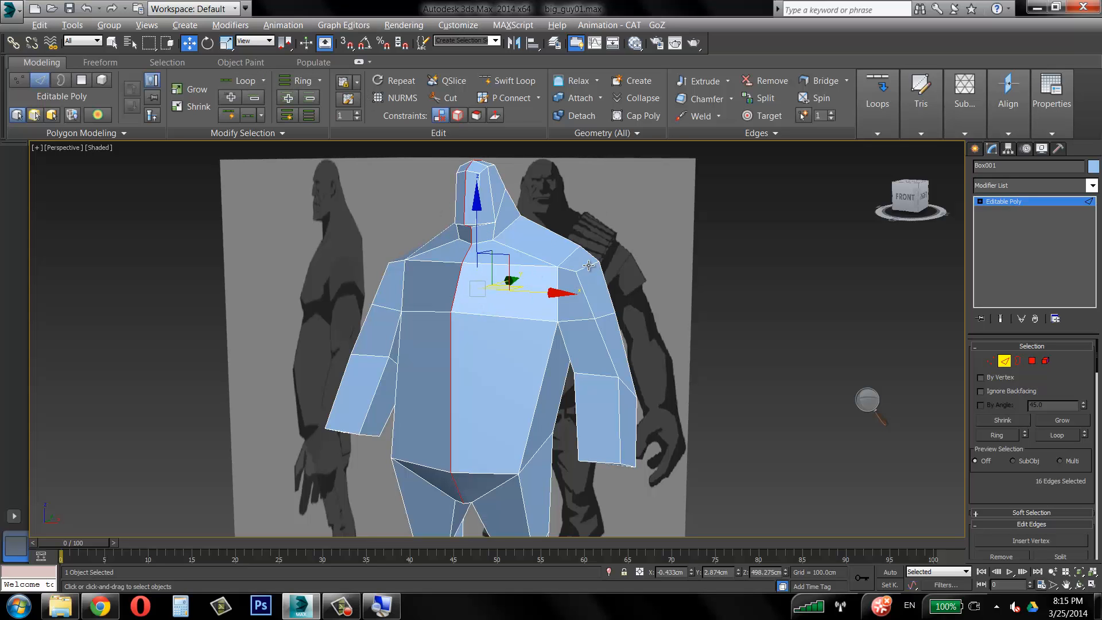
middle_click_drag(457, 282, 641, 311, "alt")
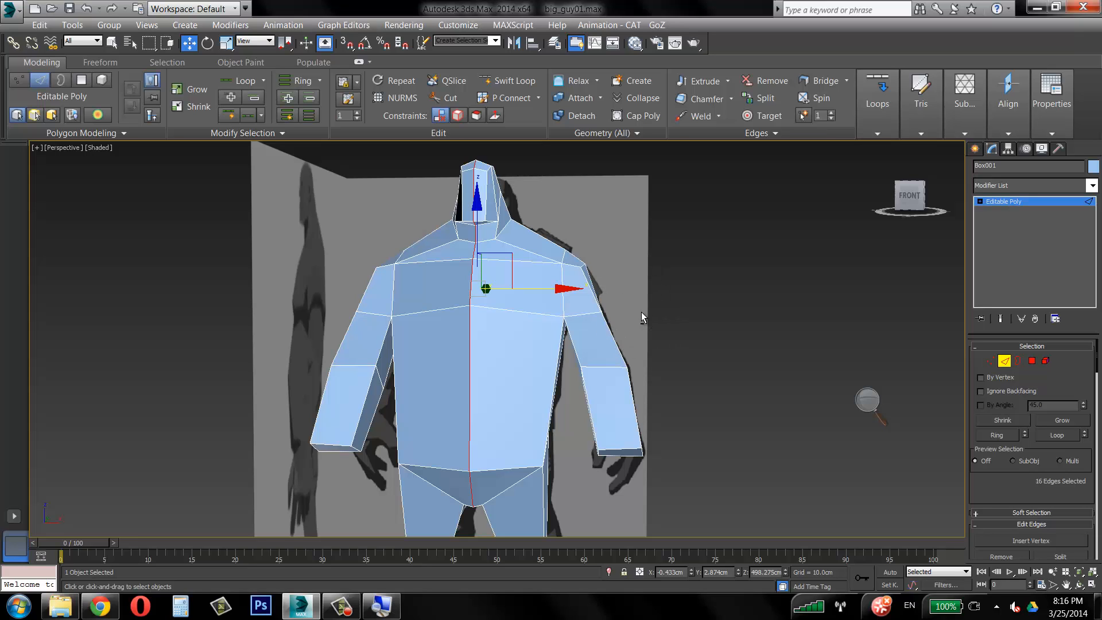
key("ctrl+BackSpace")
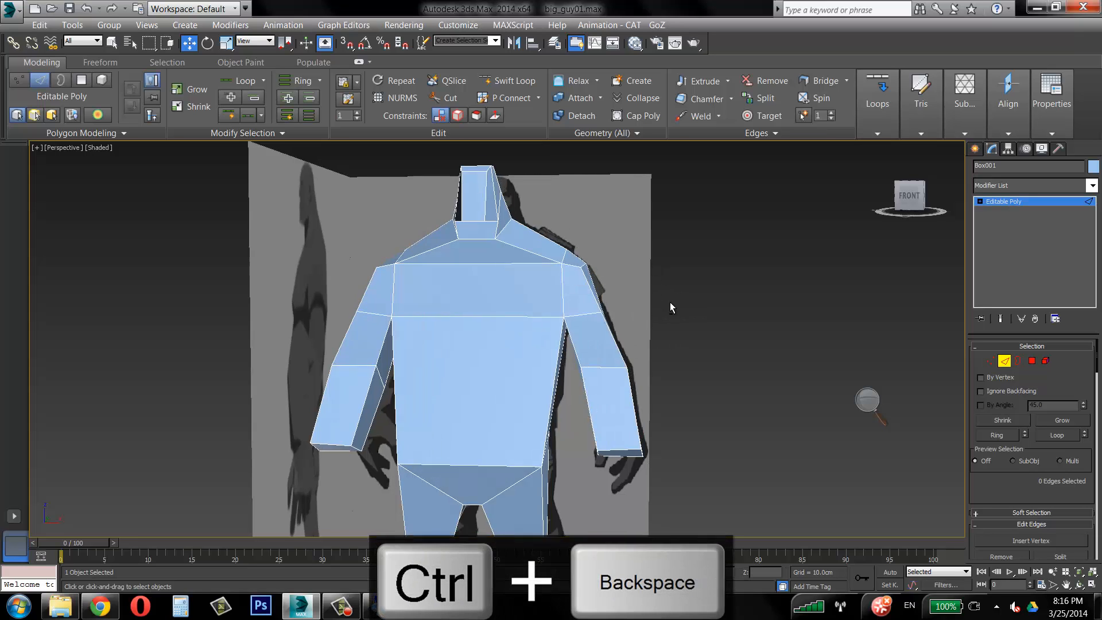
mouse_move(670, 302)
middle_mouse_down("alt")
mouse_move(614, 302)
mouse_move(726, 296)
mouse_move(652, 299)
middle_mouse_up("alt")
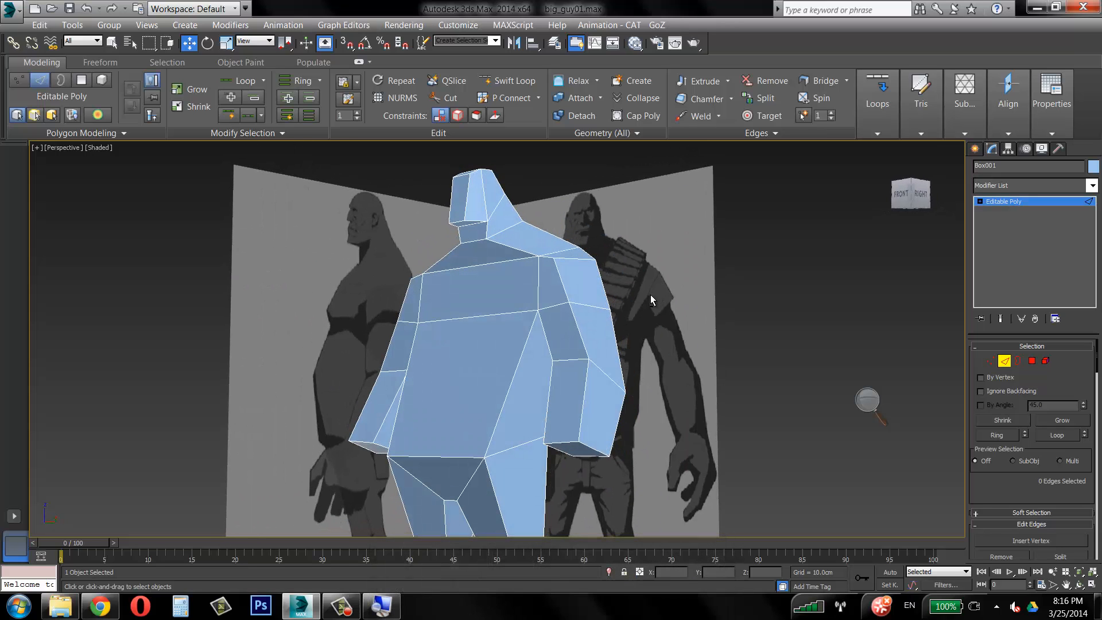
Undo the centre-loop removal and the conversion to Editable Poly, back to the stack with the Symmetry modifier.
key("ctrl+z")
key("ctrl+z")
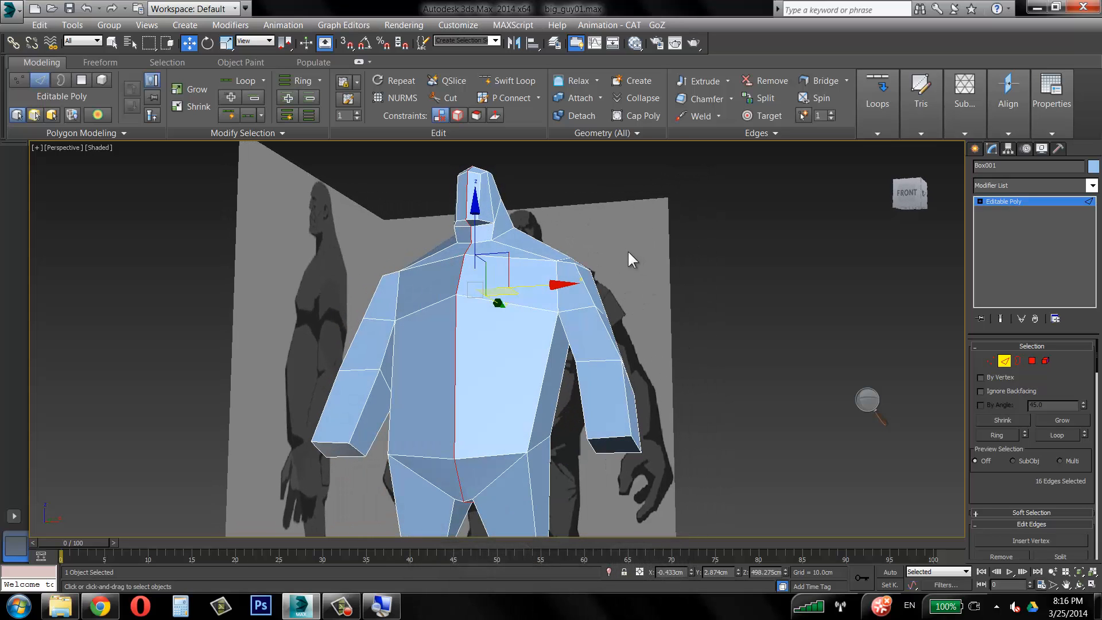
key("ctrl+z")
key("ctrl+z")
key("ctrl+z")
key("ctrl+z")
key("ctrl+z")
key("ctrl+z")
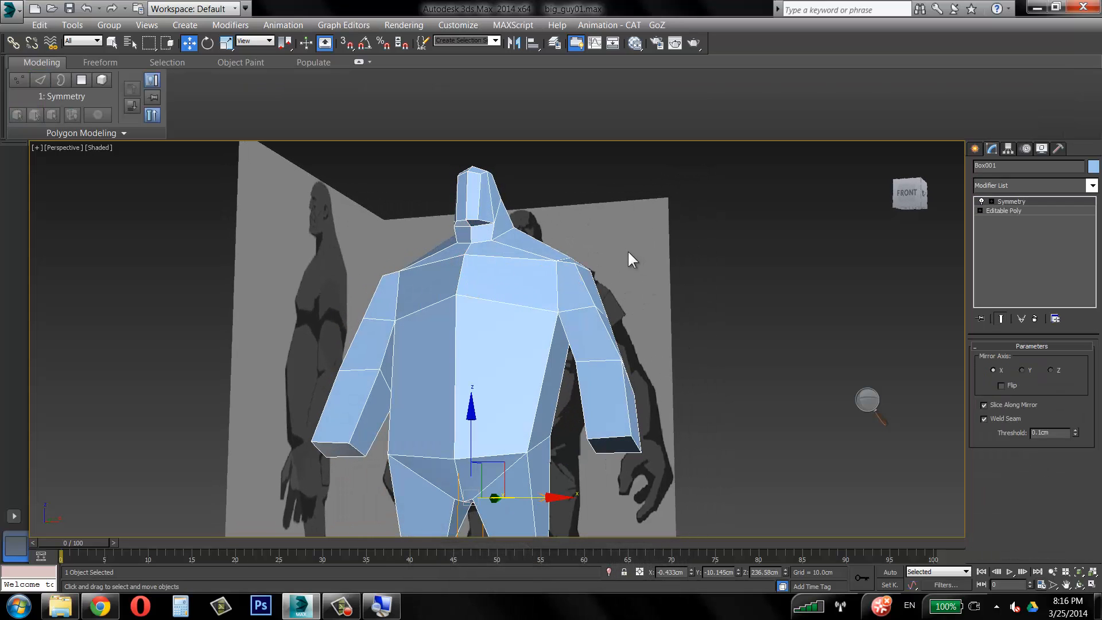
Add a TurboSmooth modifier above Symmetry and check the smoothed body from the front.
middle_click_drag(620, 261, 587, 244, "alt")
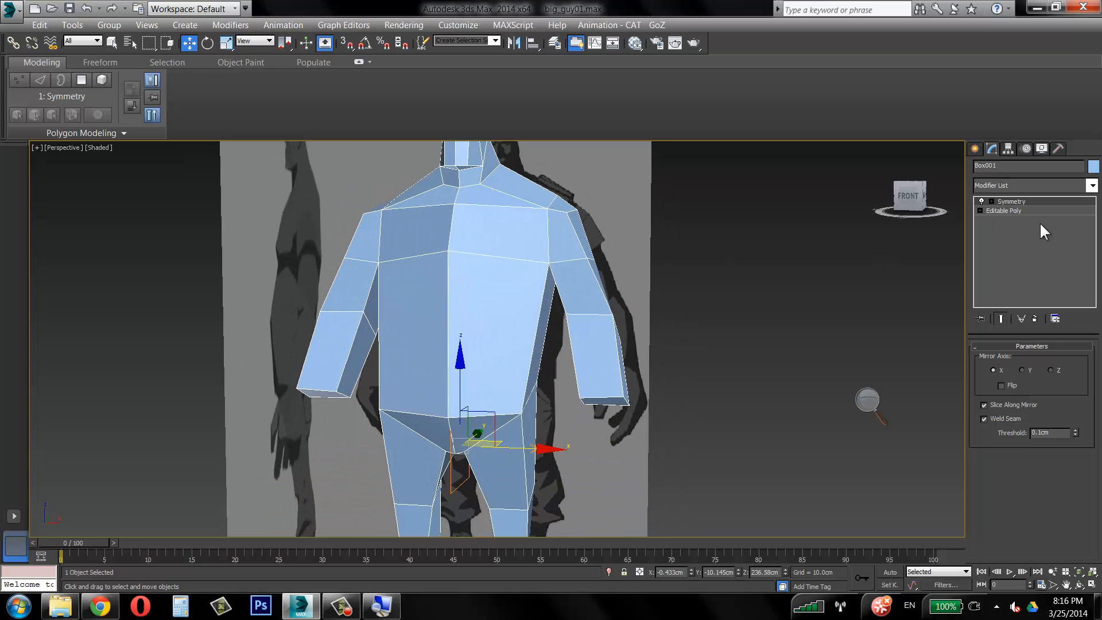
left_click(1096, 184)
left_click_drag(1096, 237, 1096, 533)
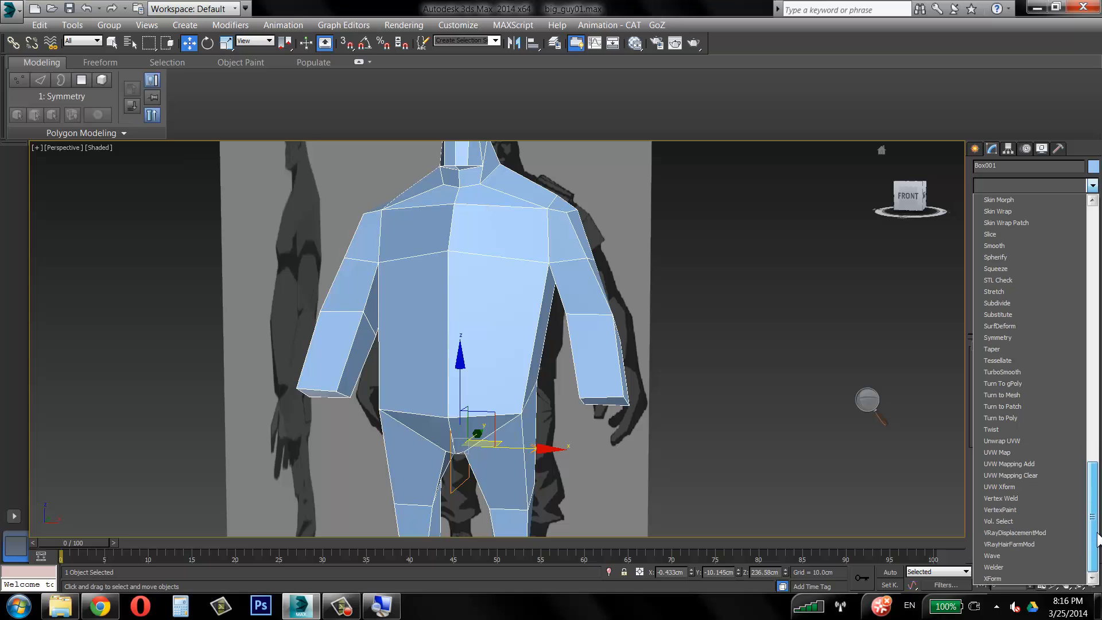
left_click(1042, 370)
middle_click_drag(664, 263, 658, 325)
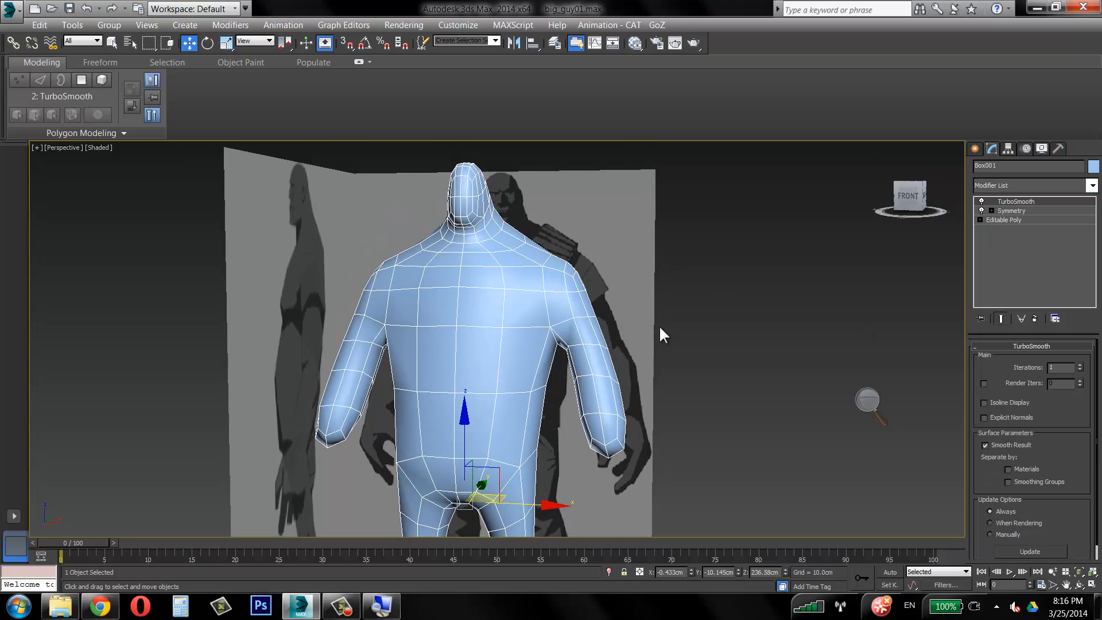
middle_click_drag(560, 308, 536, 279, "alt")
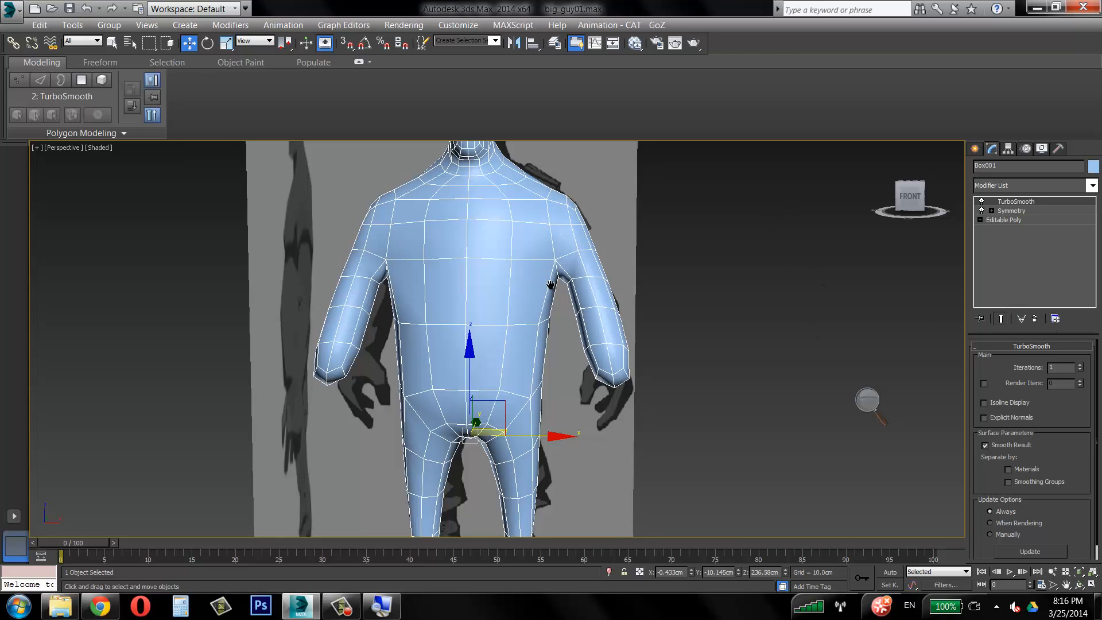
Remove the TurboSmooth modifier from the stack.
middle_click_drag(863, 260, 871, 305)
left_click(1034, 318)
middle_click_drag(542, 335, 502, 344)
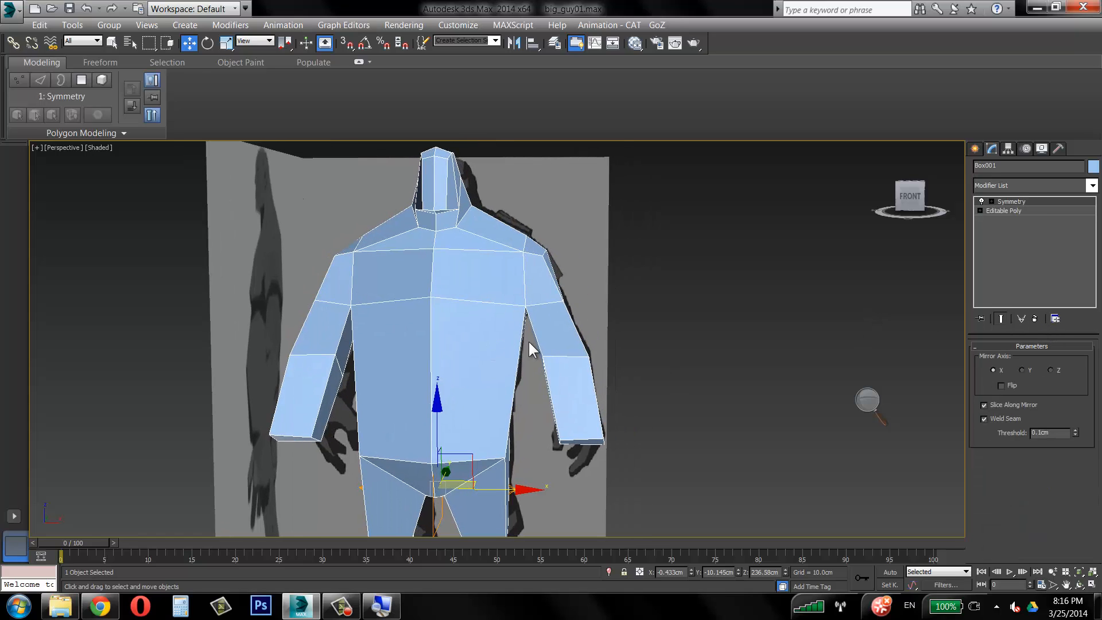
Insert a horizontal edge loop around the lower torso of the base Editable Poly with Swift Loop, just above the hips.
left_click(1050, 211)
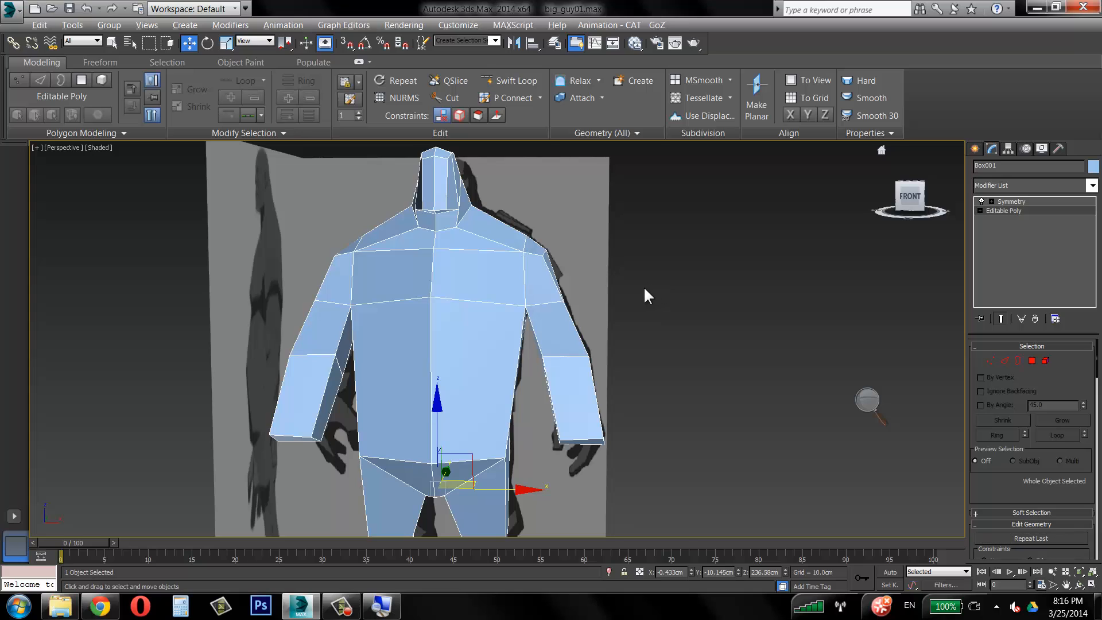
key("alt+w")
middle_click_drag(338, 431, 336, 460)
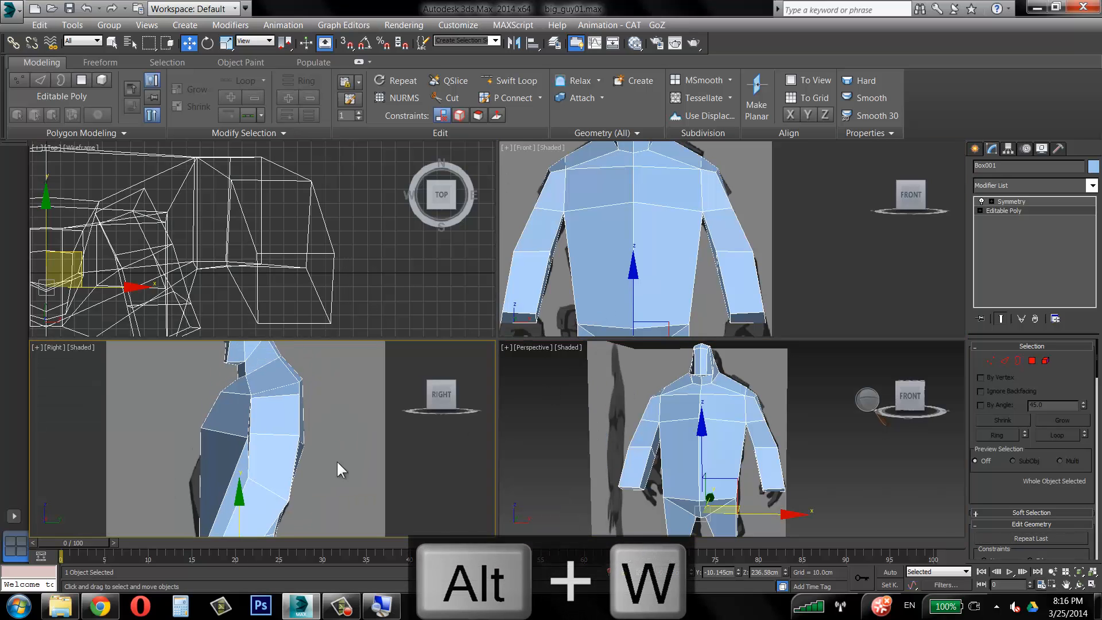
left_click(508, 79)
middle_click_drag(824, 457, 797, 459, "alt")
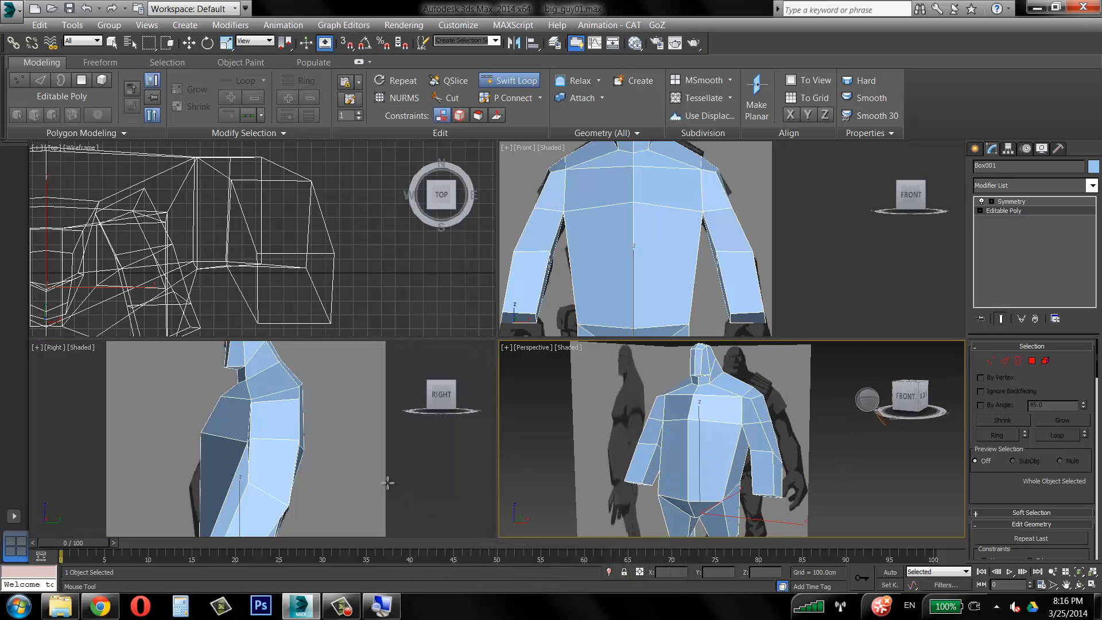
left_click(1092, 584)
middle_click_drag(613, 400, 558, 381, "alt")
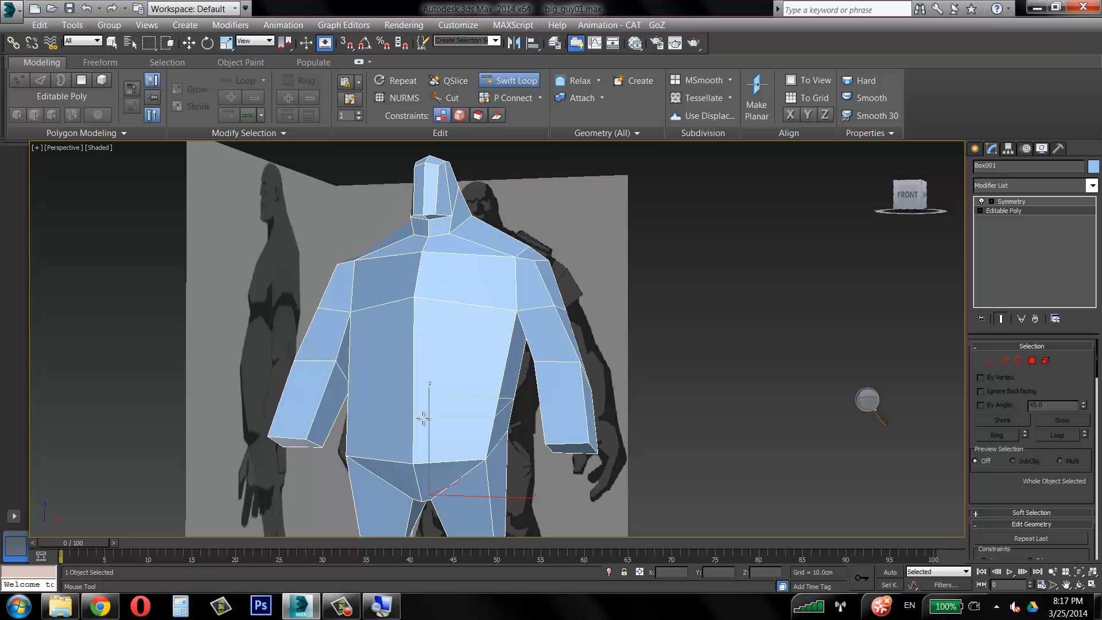
middle_click_drag(503, 413, 449, 438, "alt")
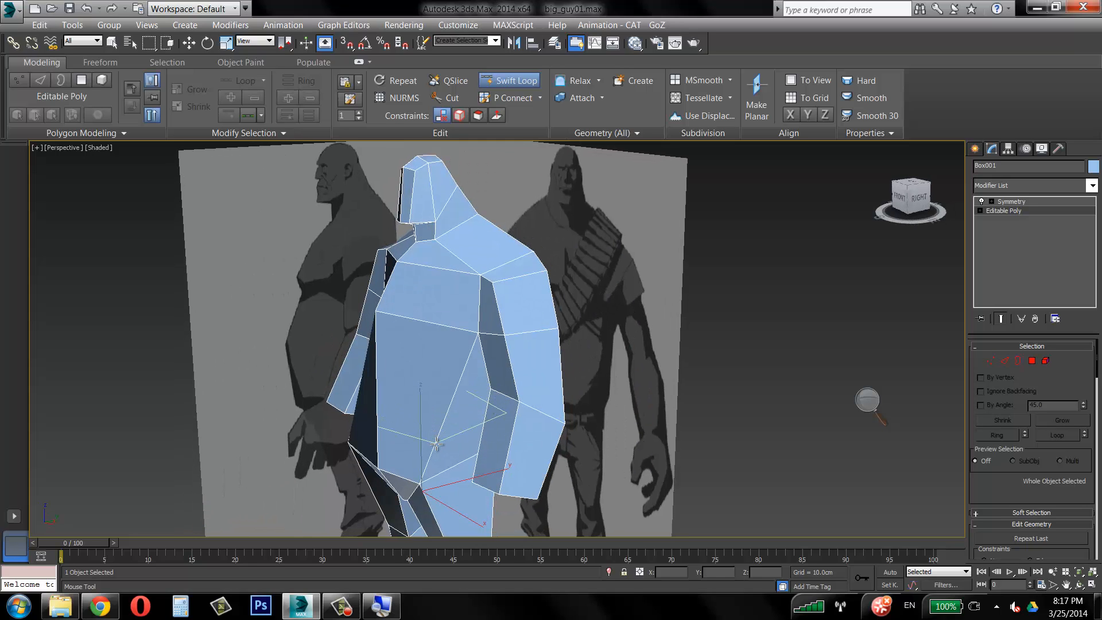
left_click(435, 444)
middle_click_drag(609, 426, 676, 381, "alt")
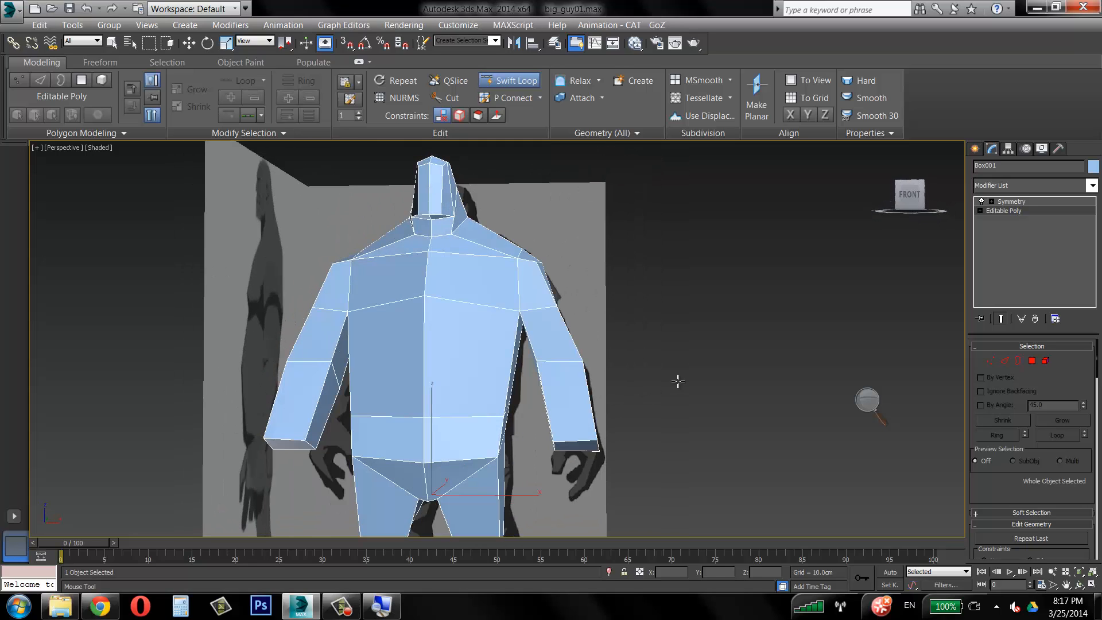
Try to narrow the waist by moving the side vertex of the torso loop inward at vertex level.
right_click(677, 381)
scroll(601, 386, "down", 1)
key("1")
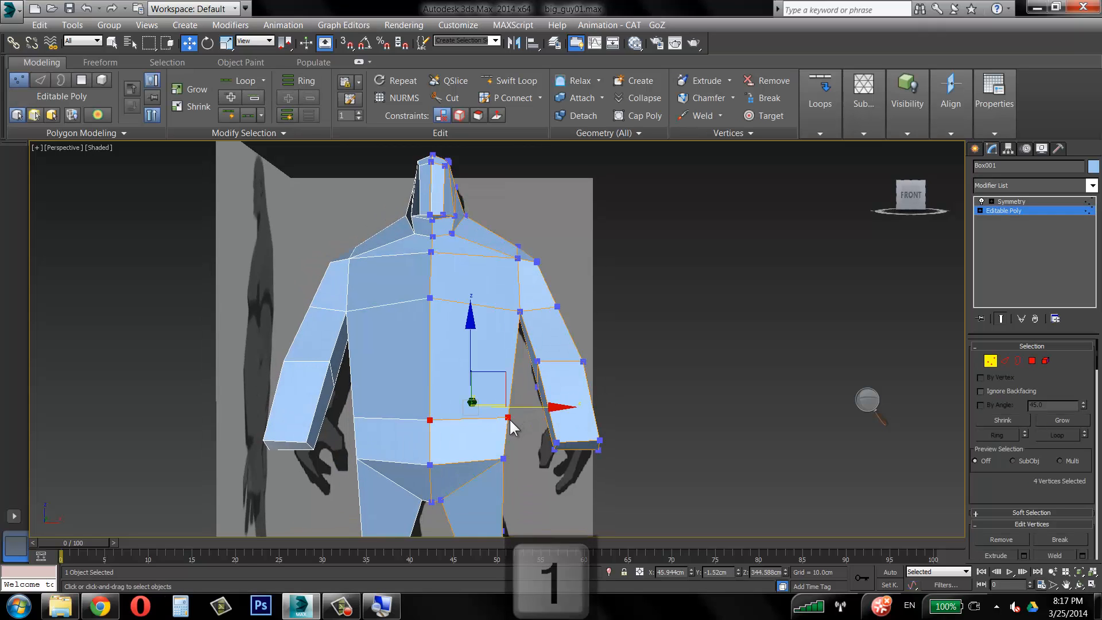
left_click_drag(509, 416, 490, 417)
left_click(509, 409)
left_click(509, 399)
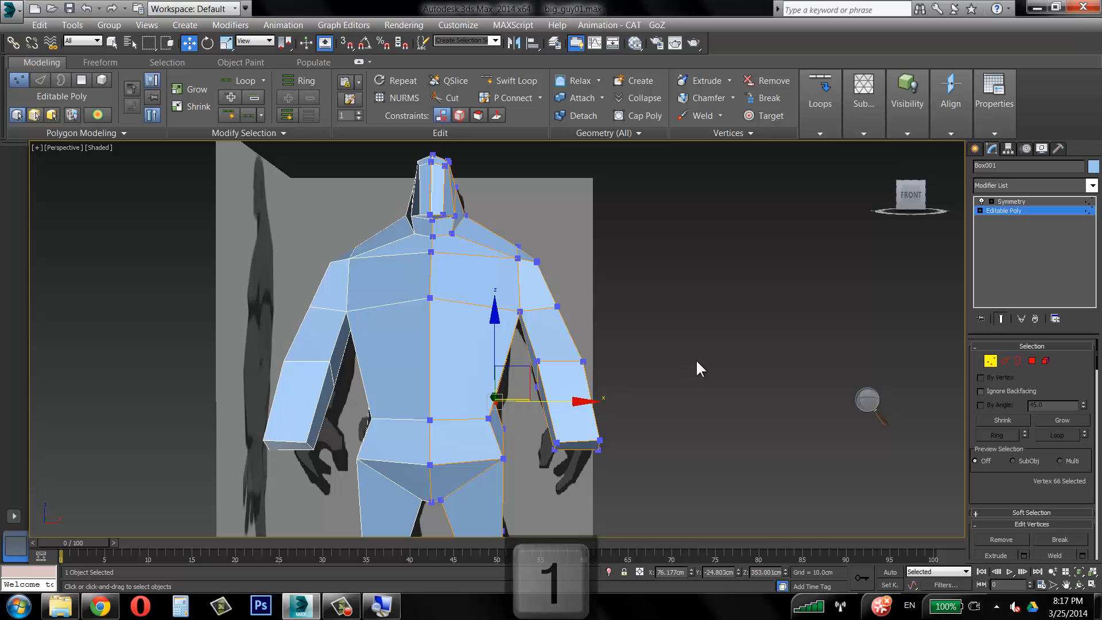
Undo the waist vertex edits and the edge loop around the lower torso.
key("ctrl+z")
key("ctrl+z")
key("ctrl+z")
key("ctrl+z")
key("ctrl+z")
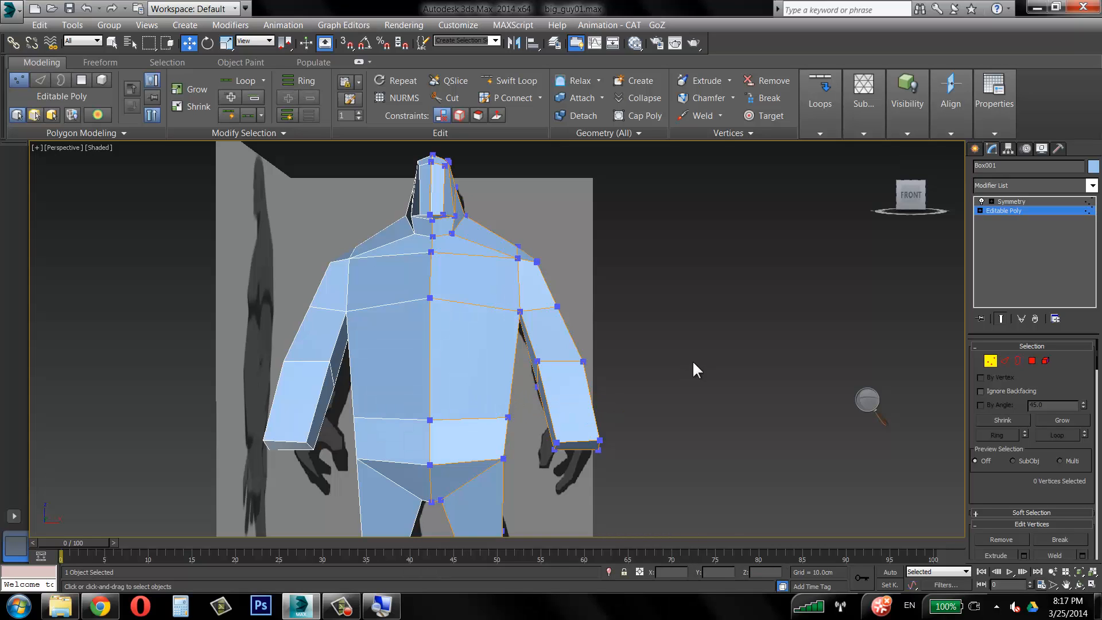
middle_click_drag(692, 360, 583, 418, "alt")
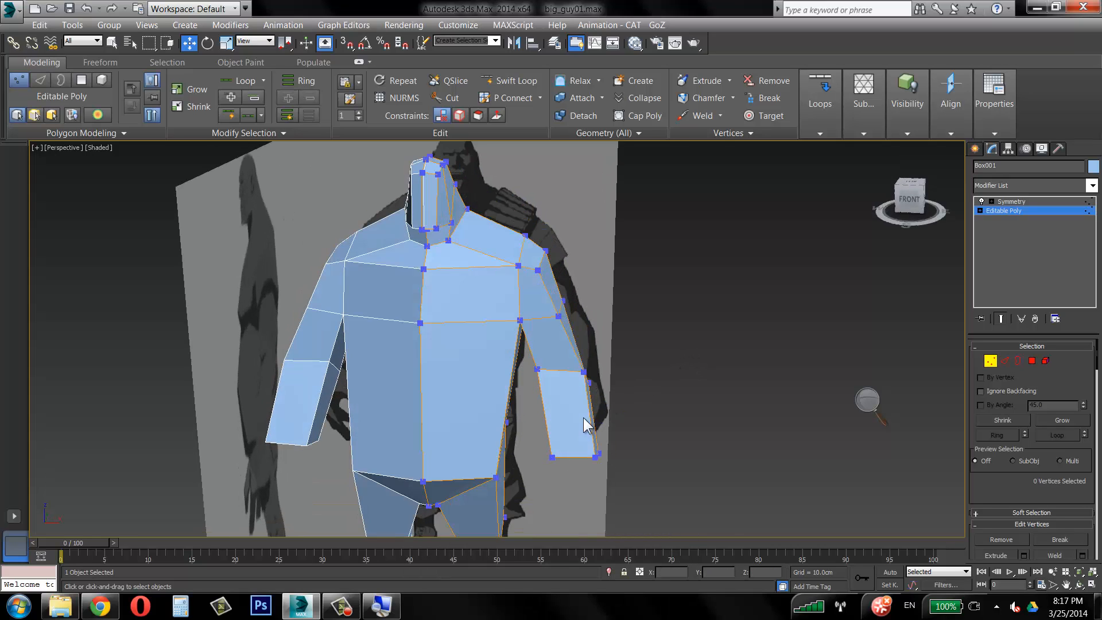
Insert an edge loop around the upper arm above the elbow with Swift Loop and try moving two of its vertices.
middle_click_drag(556, 362, 505, 333, "alt")
left_click(515, 81)
left_click(487, 343)
key("w")
left_click(627, 294)
left_click_drag(466, 330, 536, 367)
left_click(576, 315)
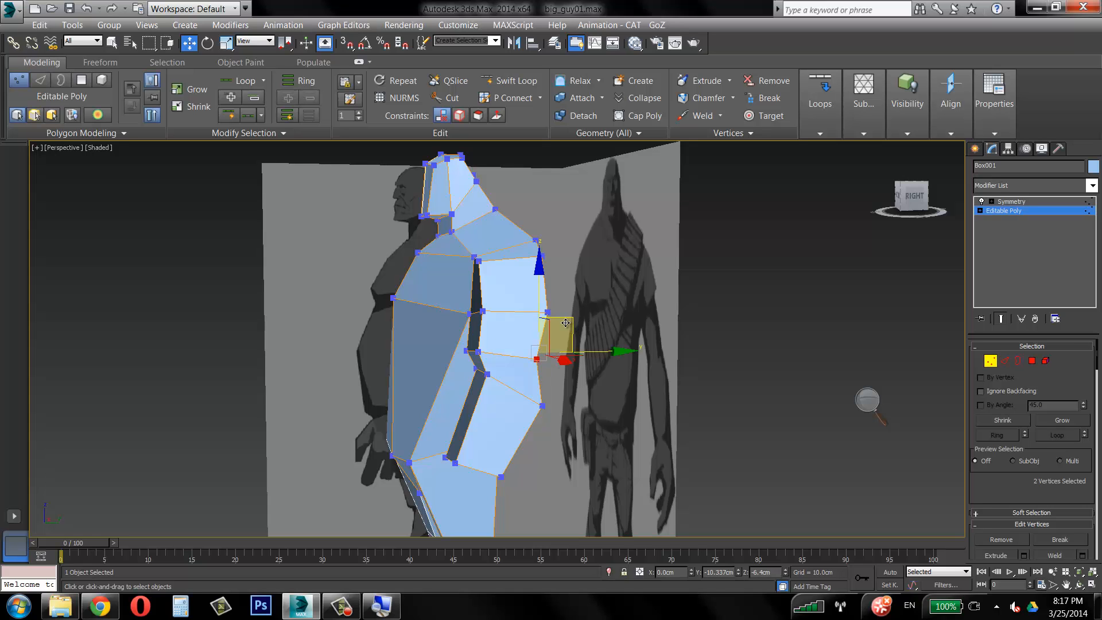
middle_click_drag(576, 315, 663, 301, "alt")
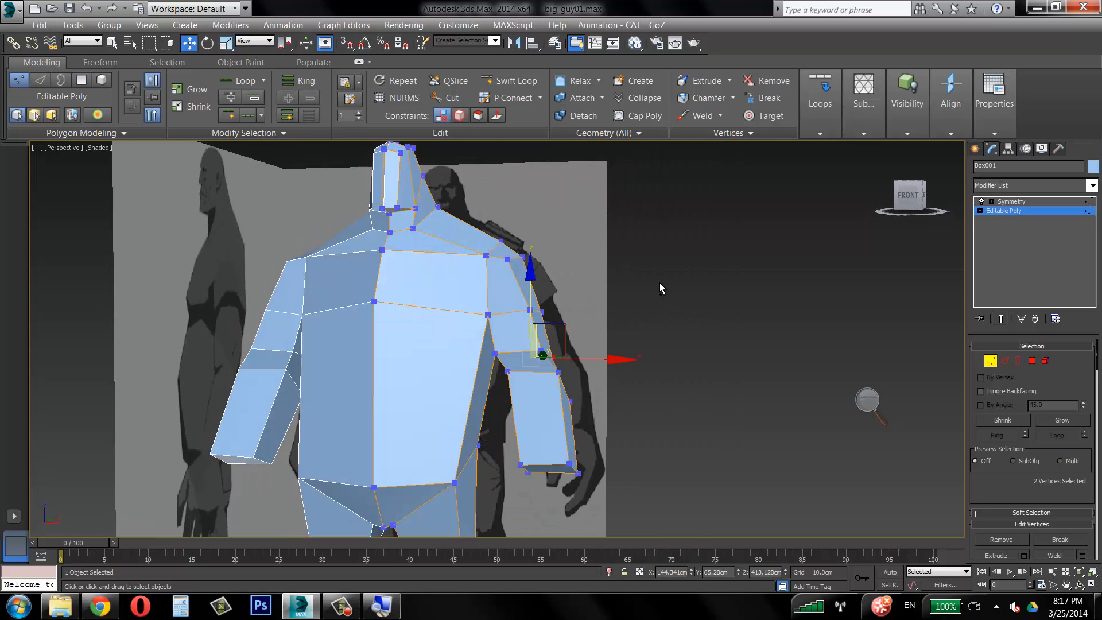
Undo the upper-arm loop edits back to the smoothed body and remove the TurboSmooth modifier again.
key("ctrl+z")
key("ctrl+z")
key("ctrl+z")
key("ctrl+z")
key("ctrl+z")
key("ctrl+z")
key("ctrl+z")
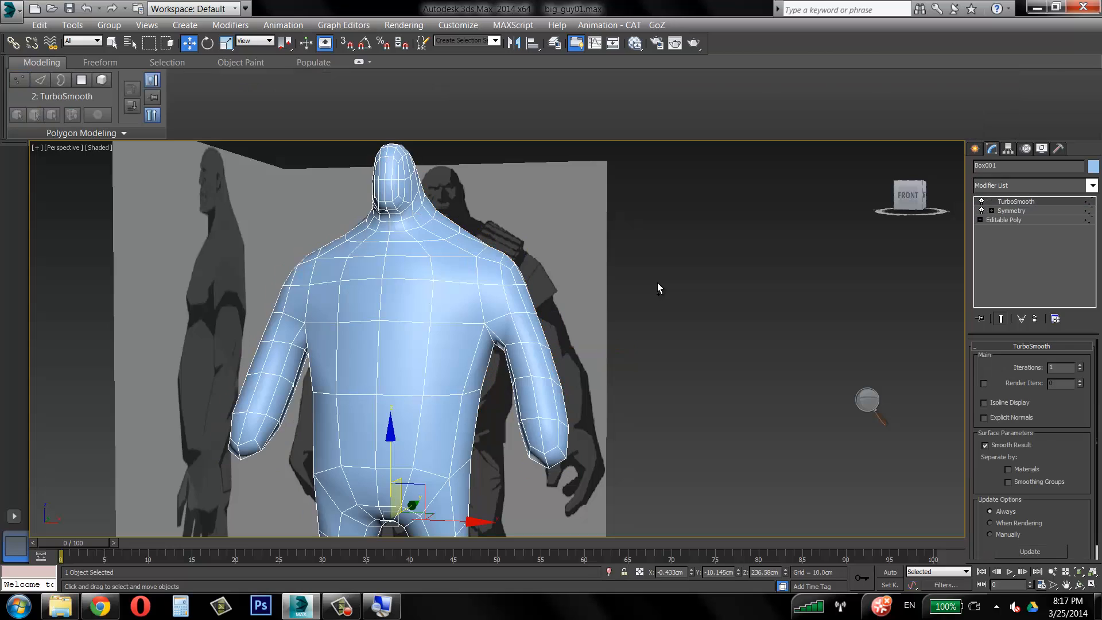
left_click(1034, 318)
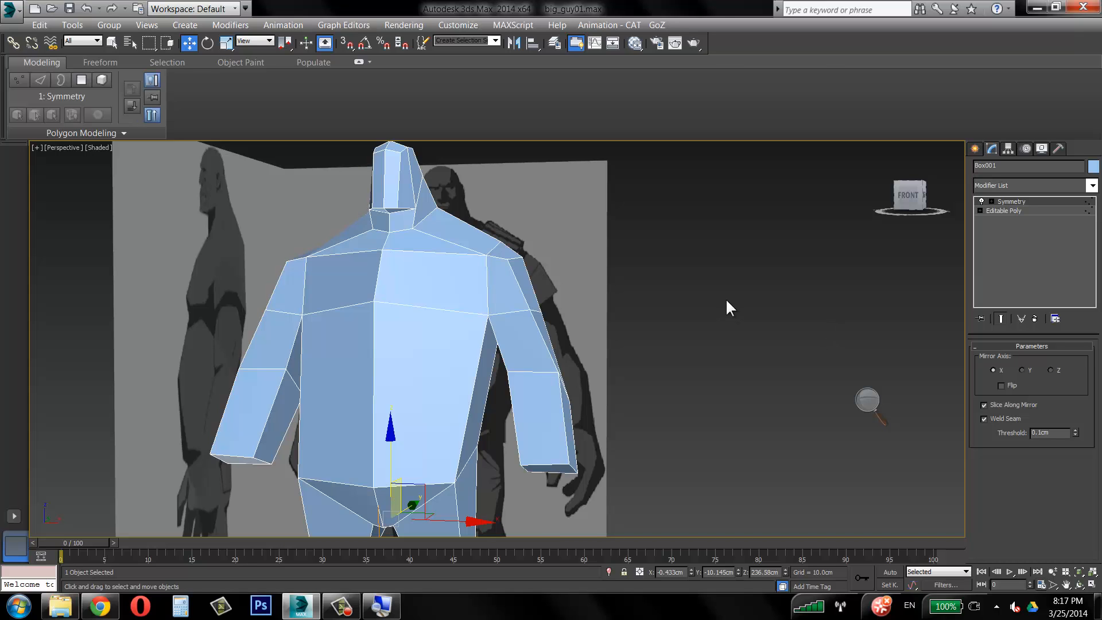
Add a TurboSmooth modifier above Symmetry and return to the vertex level of the base Editable Poly.
middle_click_drag(568, 331, 602, 332, "alt")
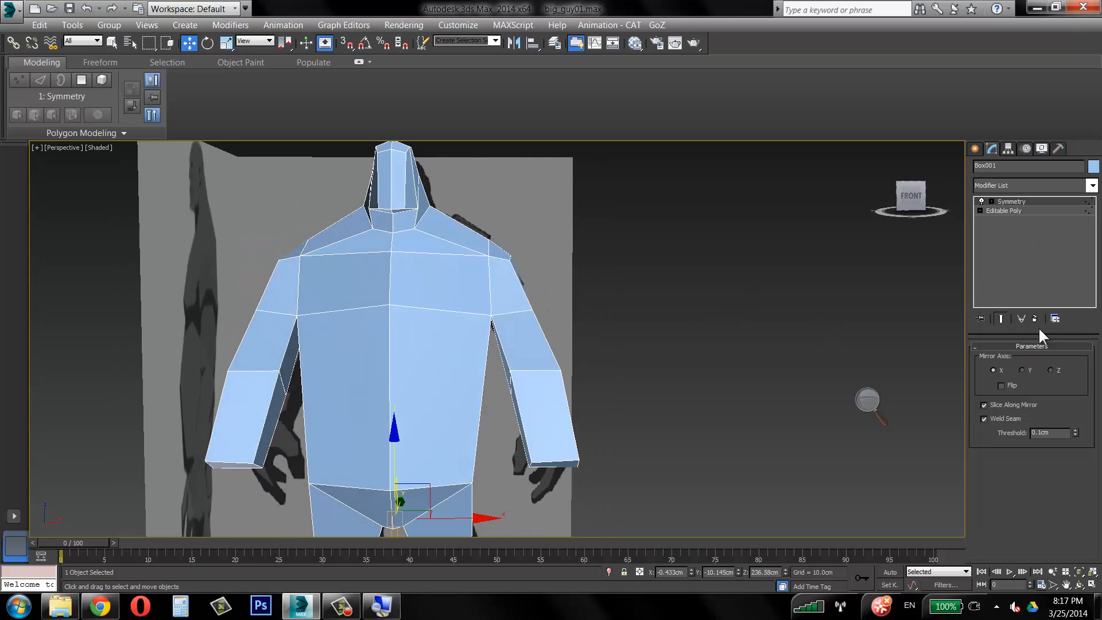
left_click(1092, 185)
left_click_drag(1090, 263, 1086, 414)
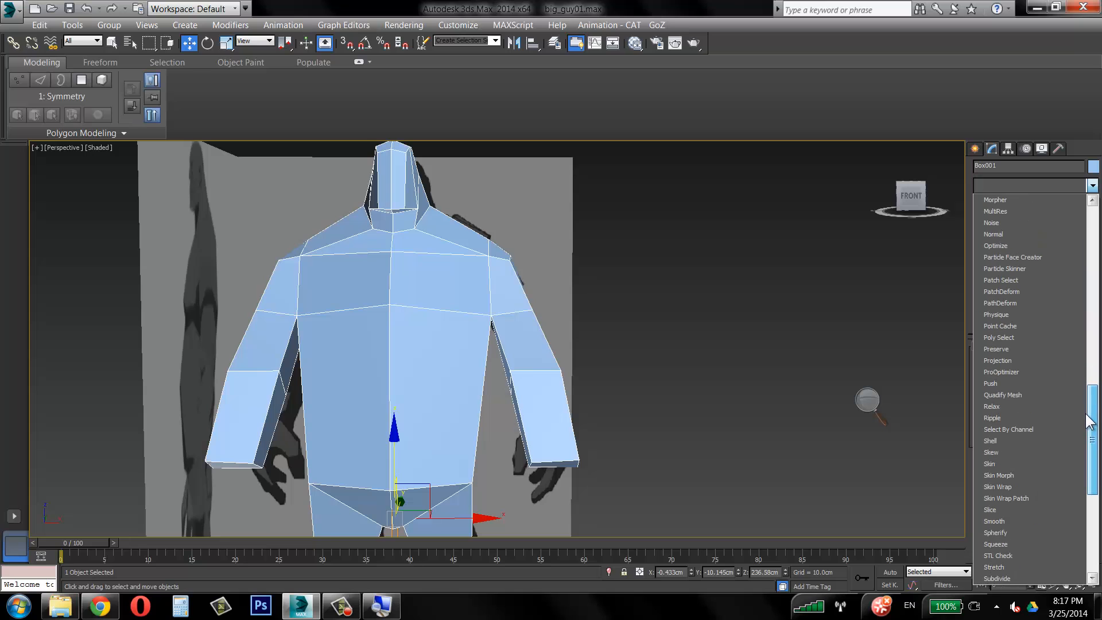
scroll(1018, 402, "down", 5)
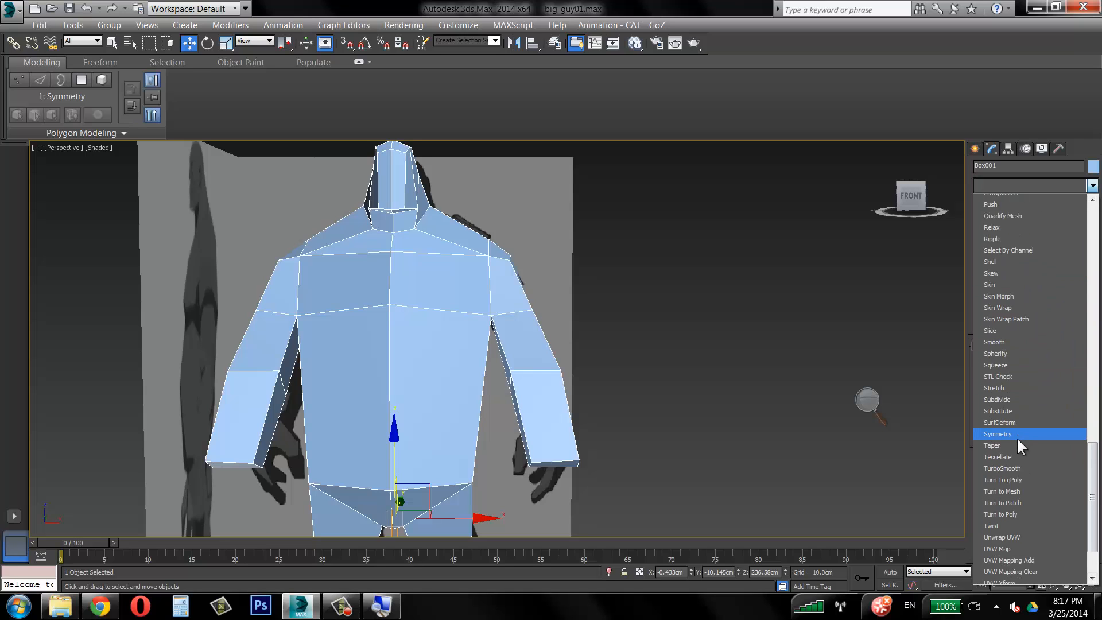
scroll(1018, 440, "down", 1)
left_click(1017, 439)
mouse_move(493, 302)
middle_mouse_down("alt")
mouse_move(521, 302)
mouse_move(500, 302)
middle_mouse_up("alt")
left_click(998, 219)
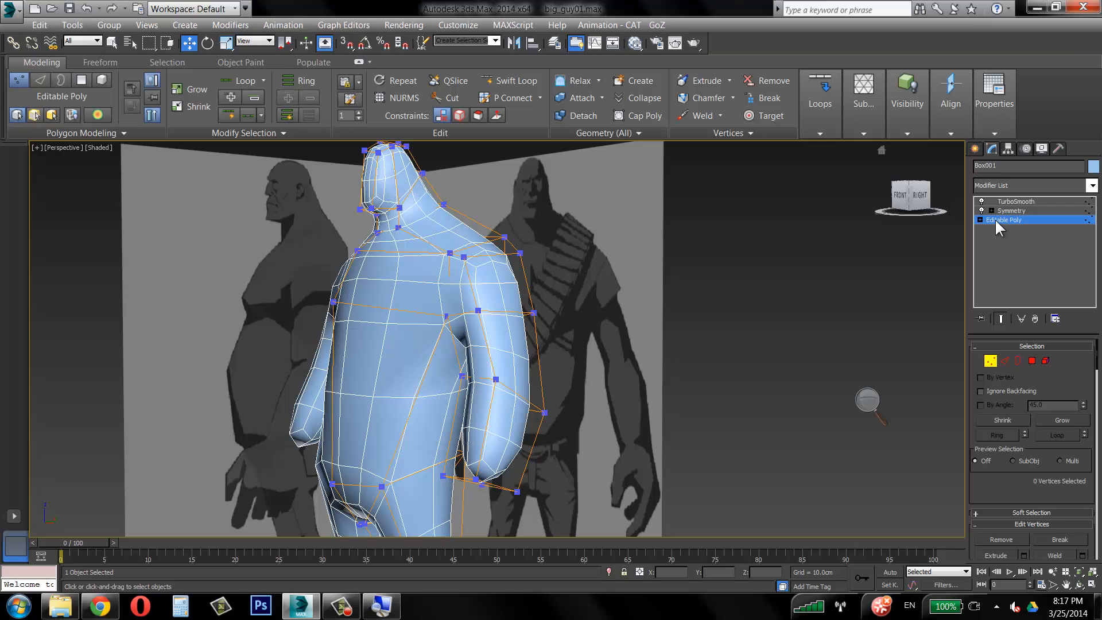
Try moving the two outer upper-arm vertices inward under the smoothed surface, and undo the move.
middle_click_drag(753, 268, 581, 294, "alt")
scroll(598, 327, "up", 5)
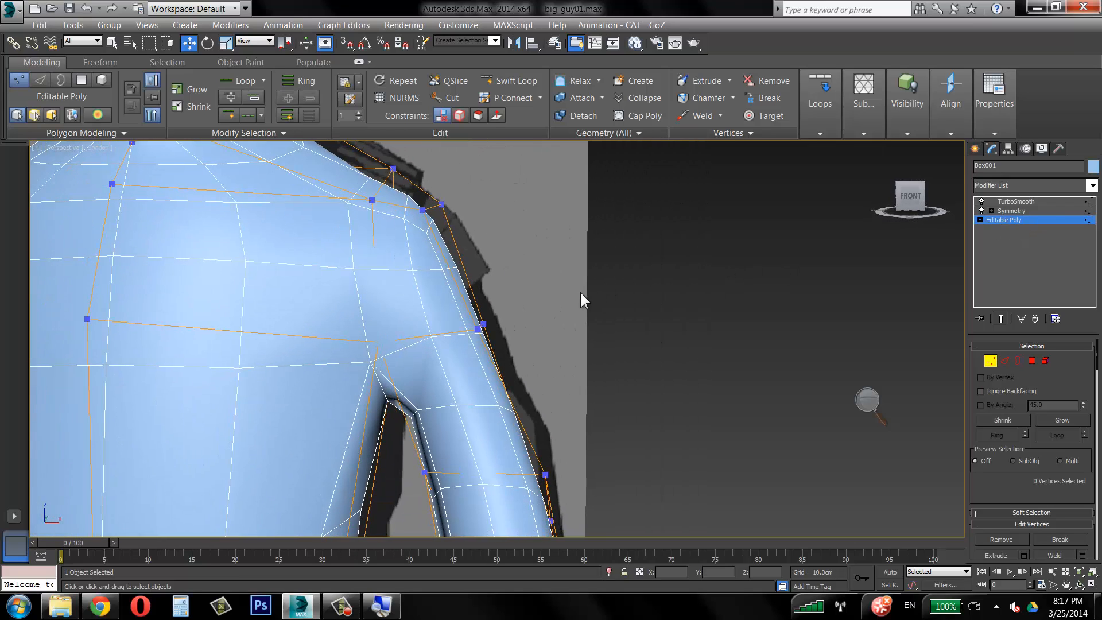
left_click_drag(548, 290, 473, 351)
left_click_drag(513, 291, 475, 293)
key("ctrl+z")
scroll(574, 288, "down", 5)
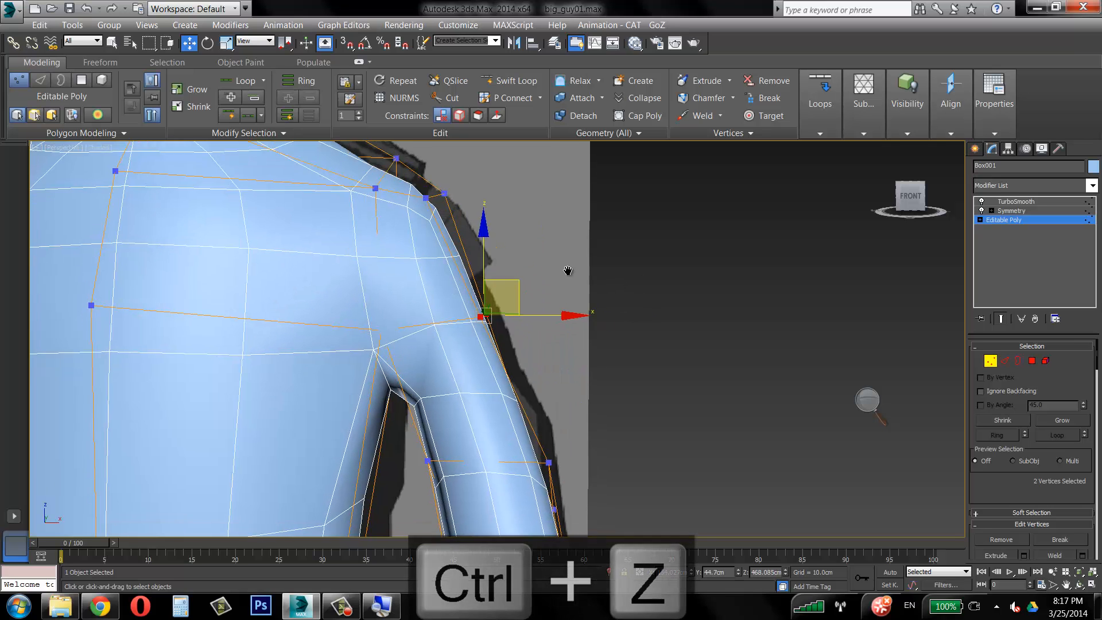
middle_click_drag(574, 289, 560, 406, "alt")
scroll(554, 396, "up", 3)
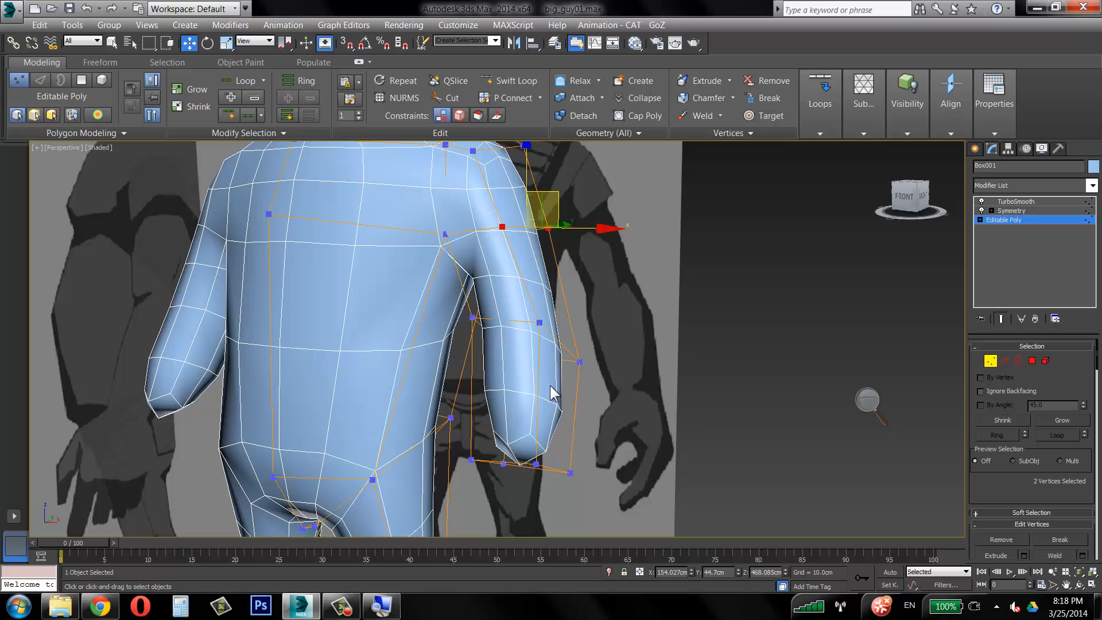
Delete the Symmetry modifier and convert the half body with its TurboSmooth smoothing to an Editable Poly.
left_click(1024, 210)
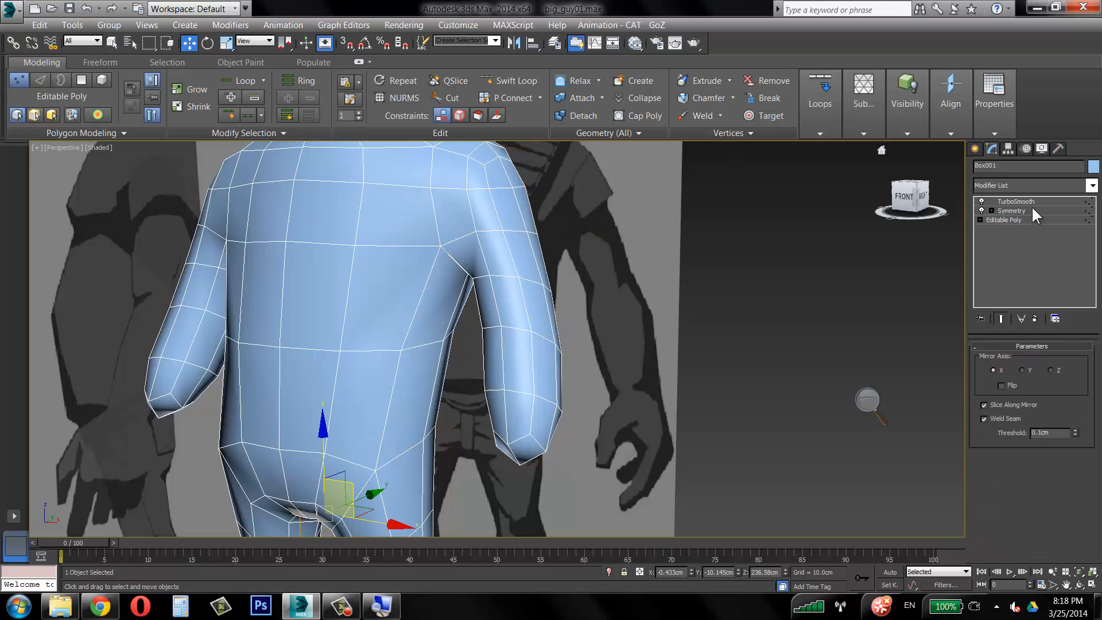
left_click(1037, 319)
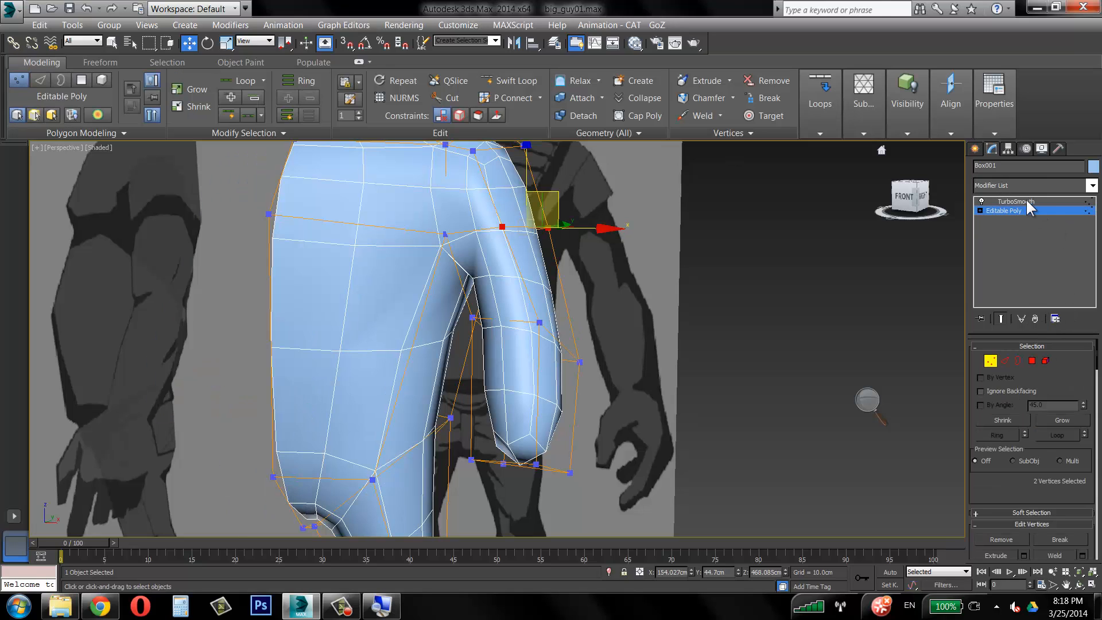
left_click(1026, 202)
scroll(669, 315, "down", 3)
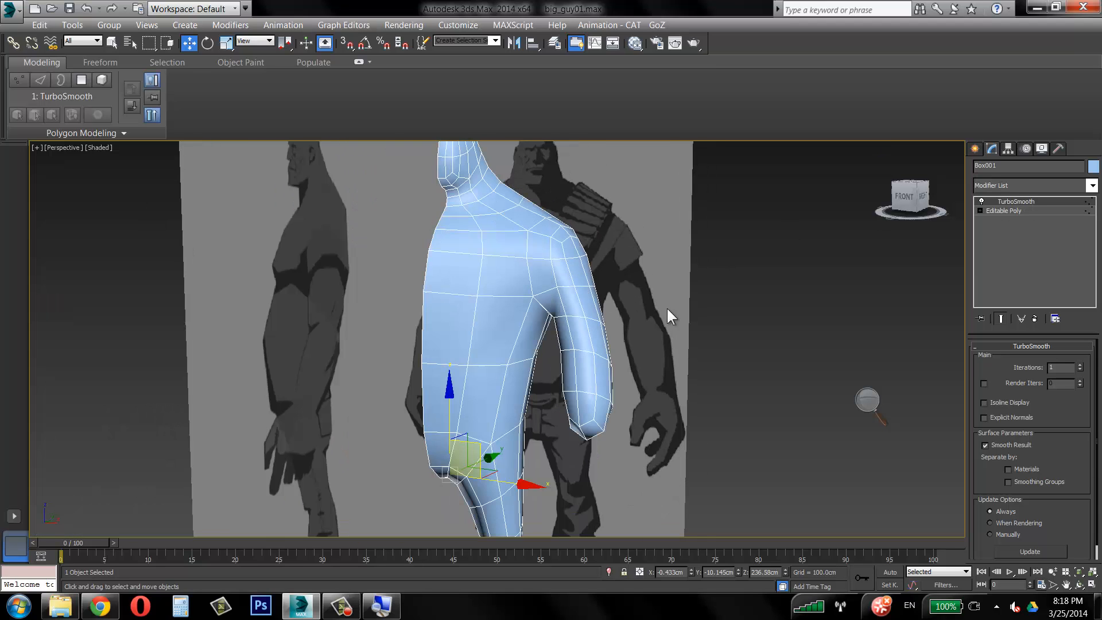
middle_click_drag(568, 287, 499, 253, "alt")
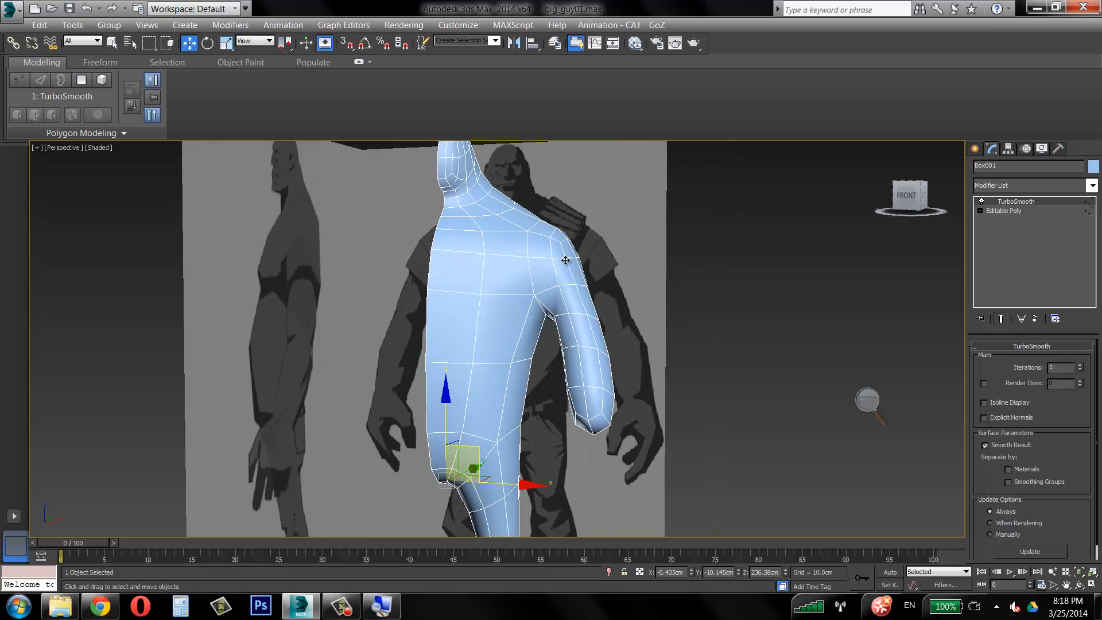
right_click(519, 238)
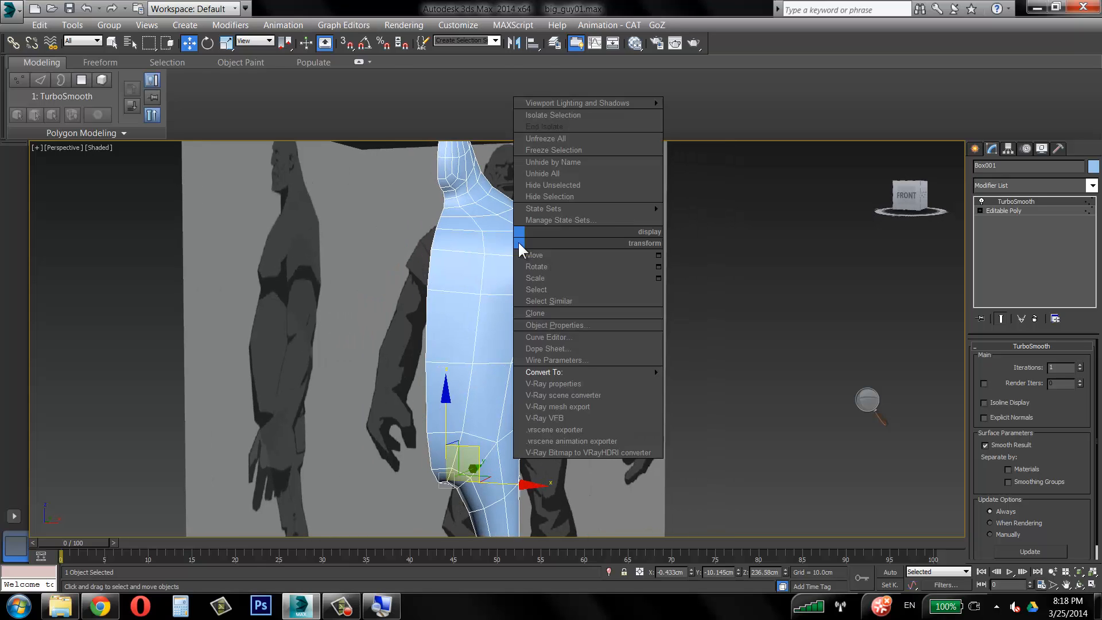
mouse_move(597, 373)
left_click(720, 384)
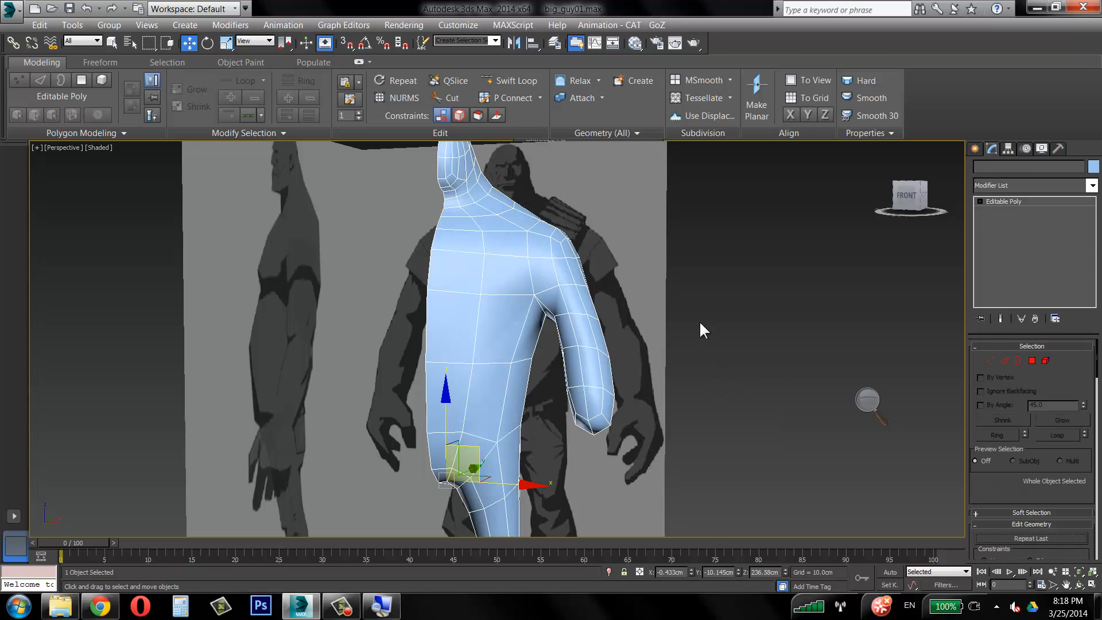
Add a Symmetry modifier above the Editable Poly to mirror the smoothed half body.
middle_click_drag(701, 327, 738, 349, "alt")
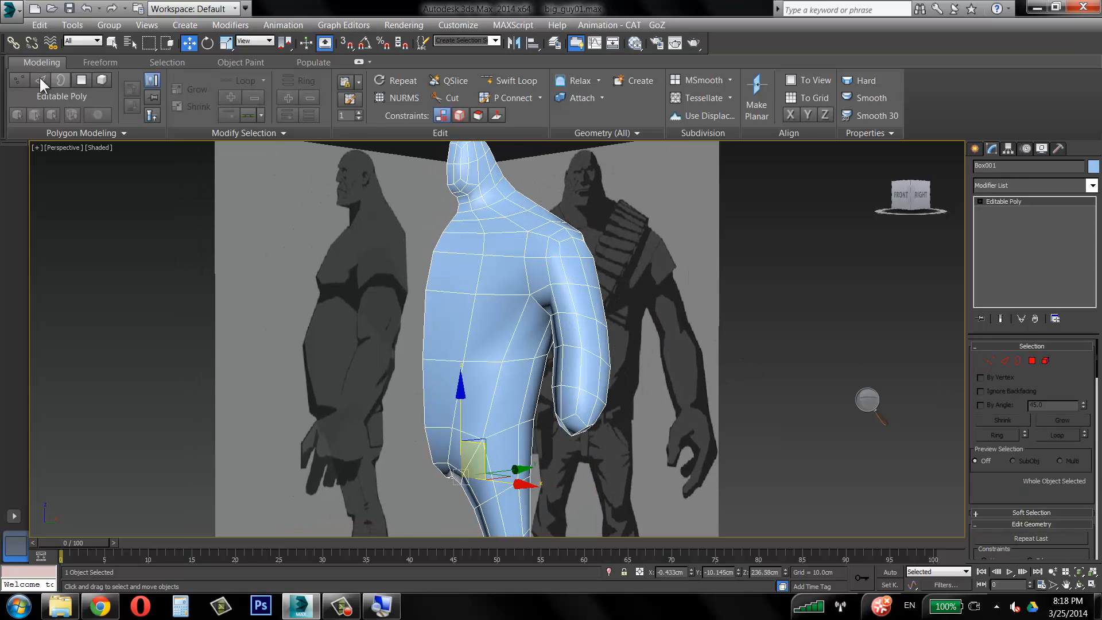
key("1")
middle_click_drag(539, 212, 589, 195, "alt")
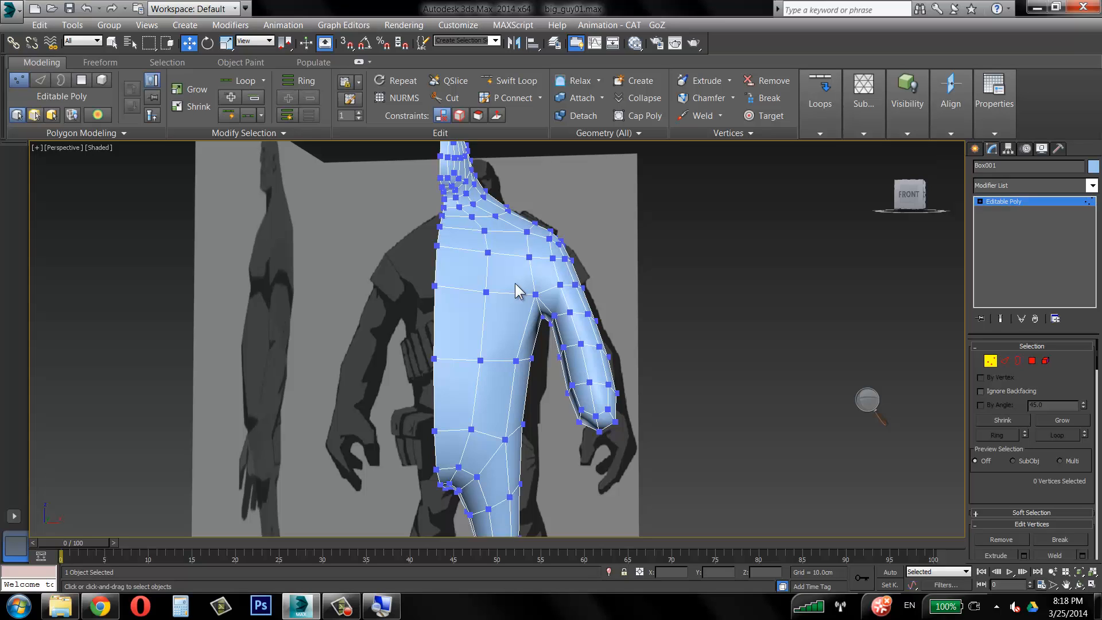
left_click(990, 360)
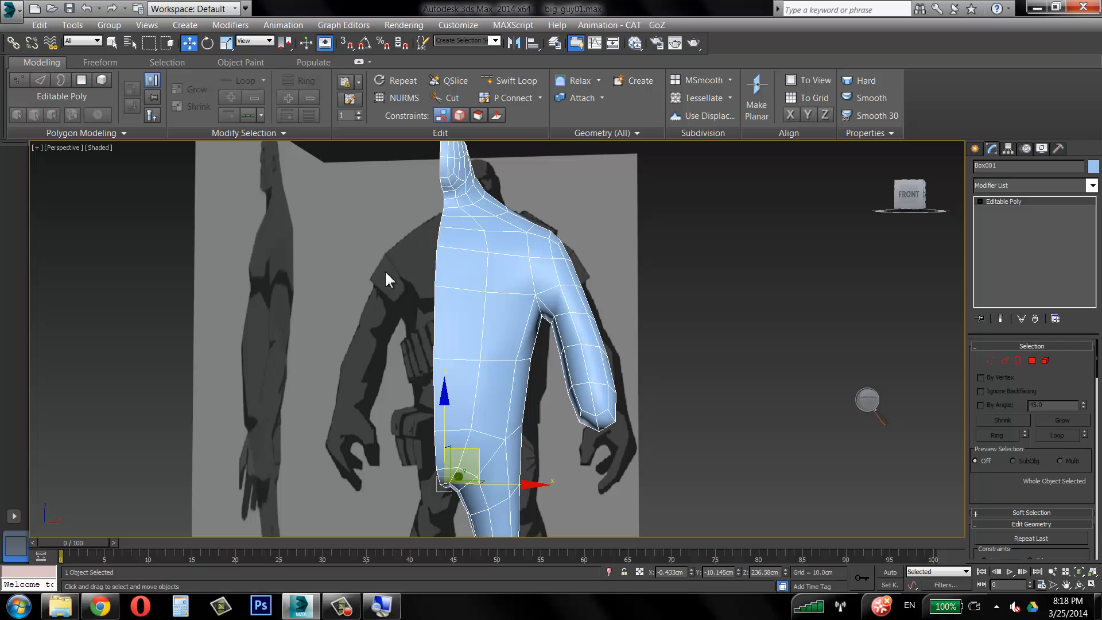
left_click(1091, 185)
scroll(1033, 402, "down", 10)
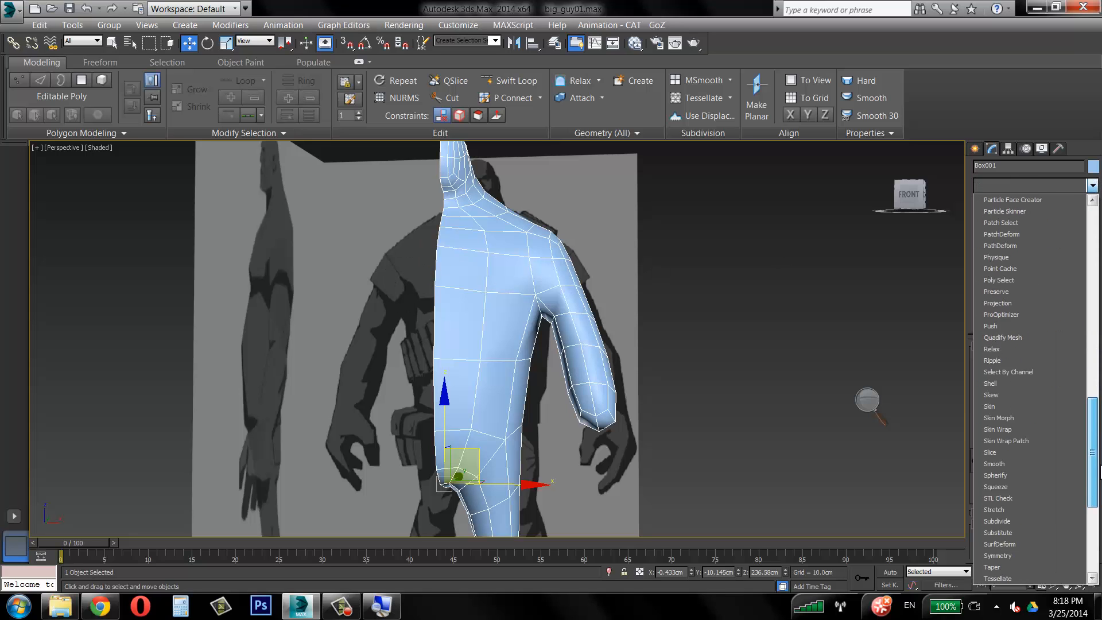
scroll(1033, 487, "down", 5)
left_click(1022, 332)
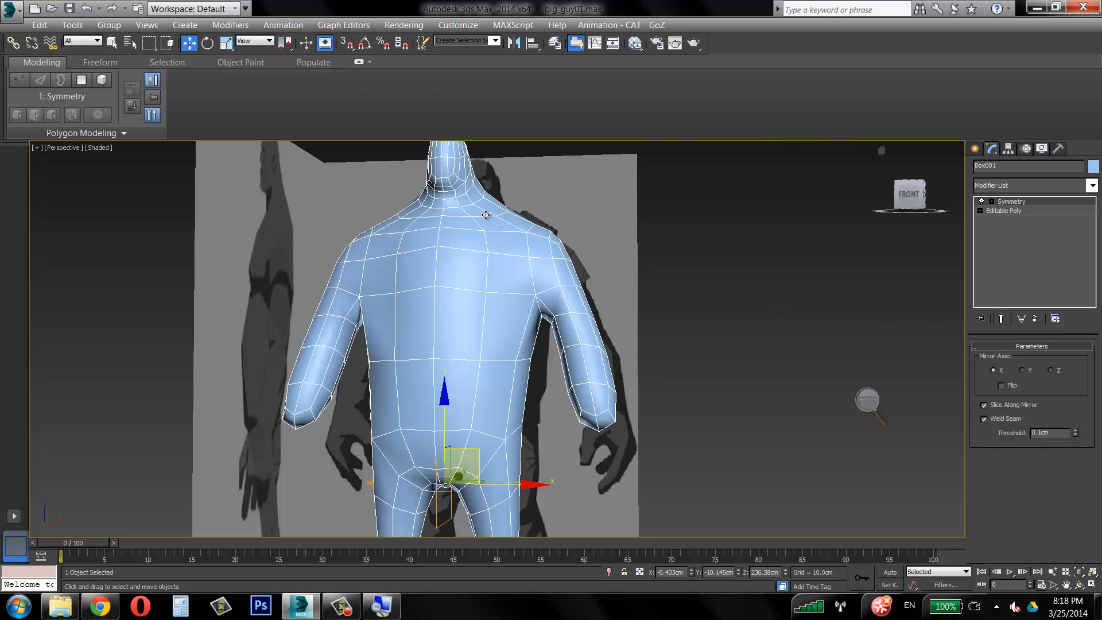
middle_click_drag(485, 215, 457, 234, "alt")
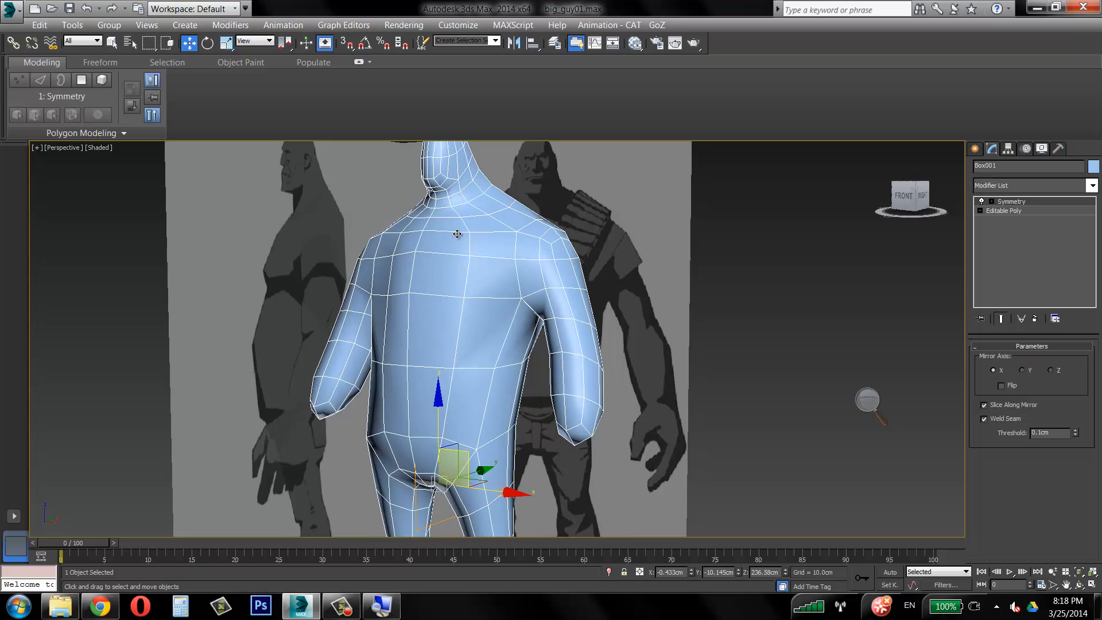
Return to the base Editable Poly with the mirrored end result shown, and bring the torso up in a full-size Right view.
left_click(1020, 210)
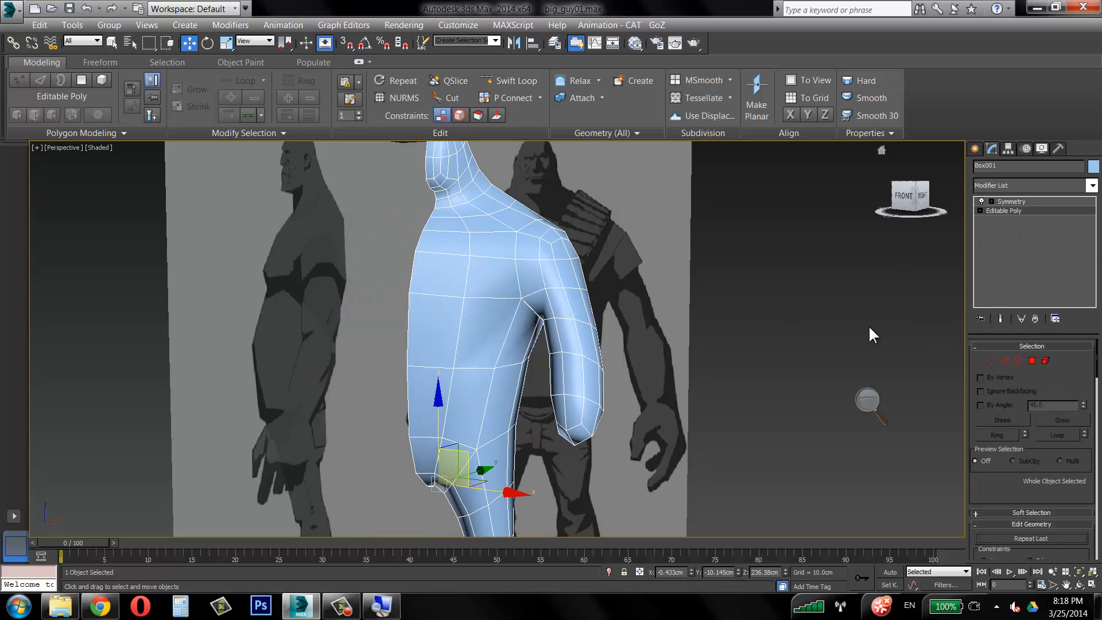
left_click(153, 115)
key("alt+w")
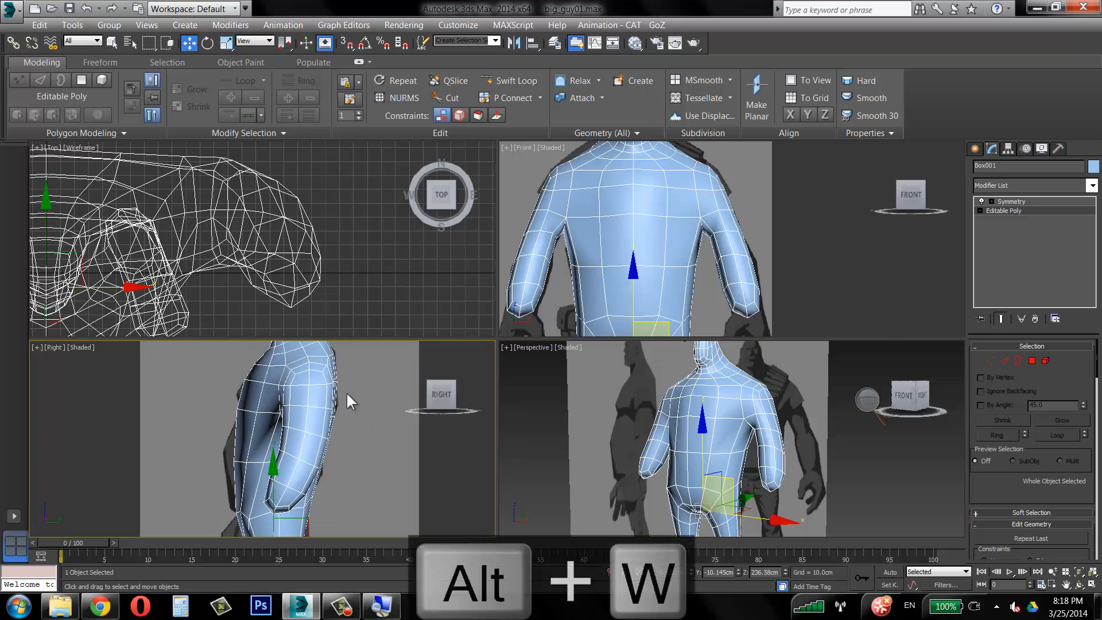
key("alt+w")
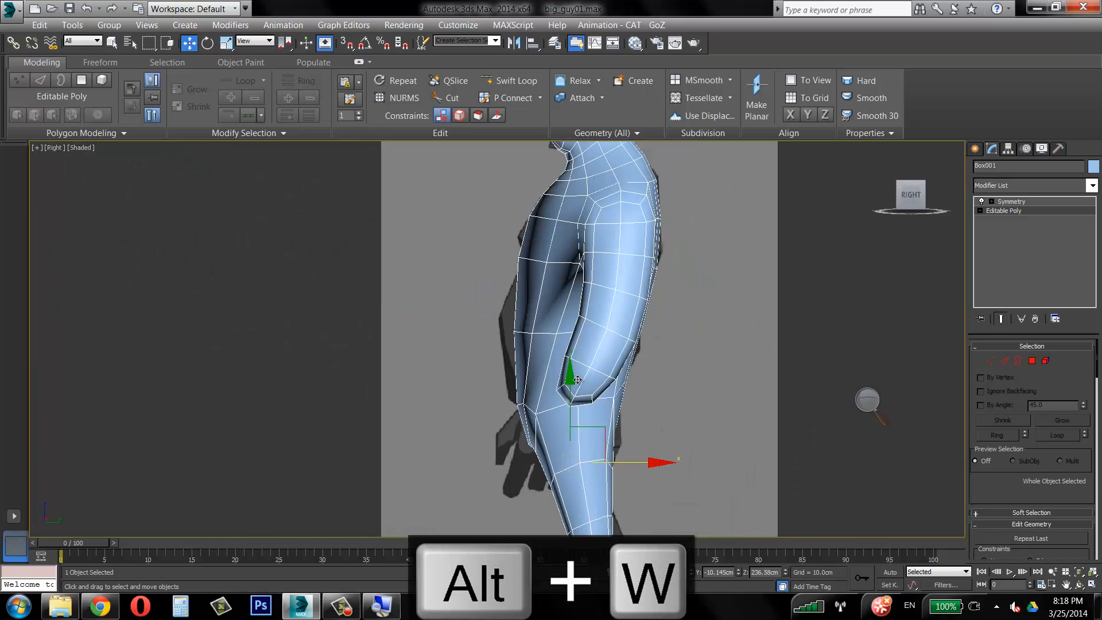
middle_click_drag(578, 379, 570, 426)
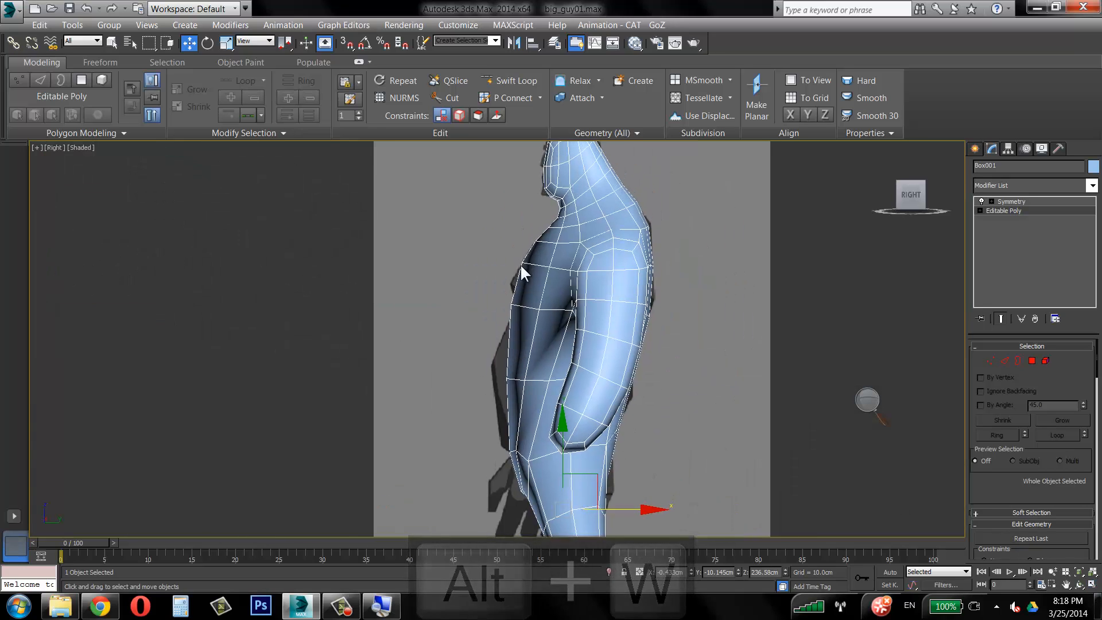
middle_click_drag(576, 181, 603, 390)
scroll(603, 390, "up", 3)
middle_click_drag(539, 172, 562, 376)
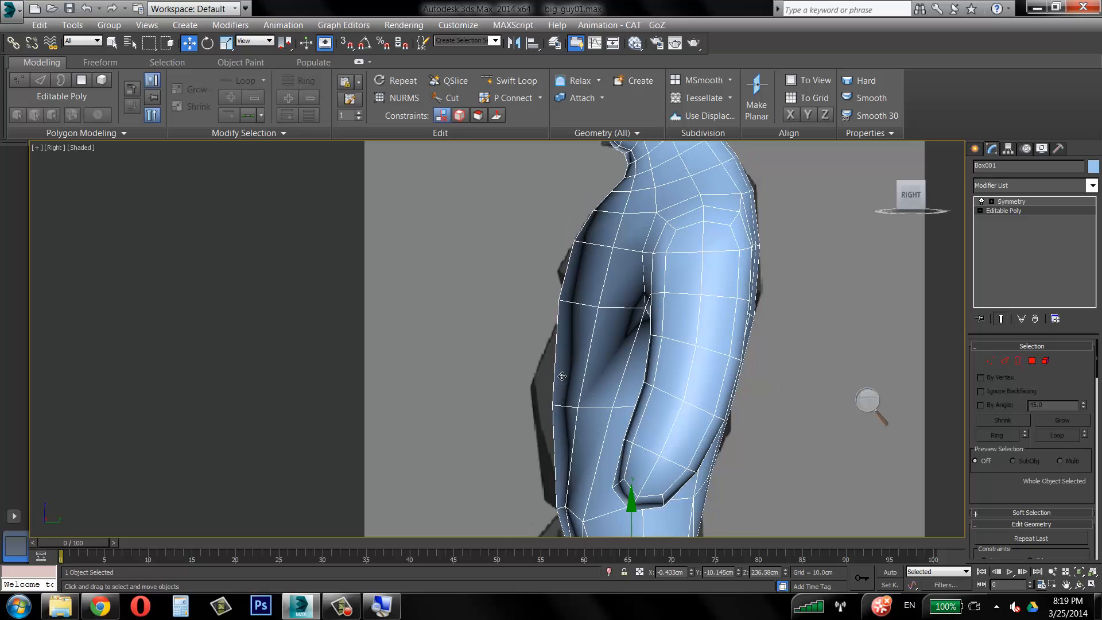
Make the mesh see-through and move the belly and lower-waist front vertices forward to the side reference's outline.
key("1")
scroll(551, 336, "up", 2)
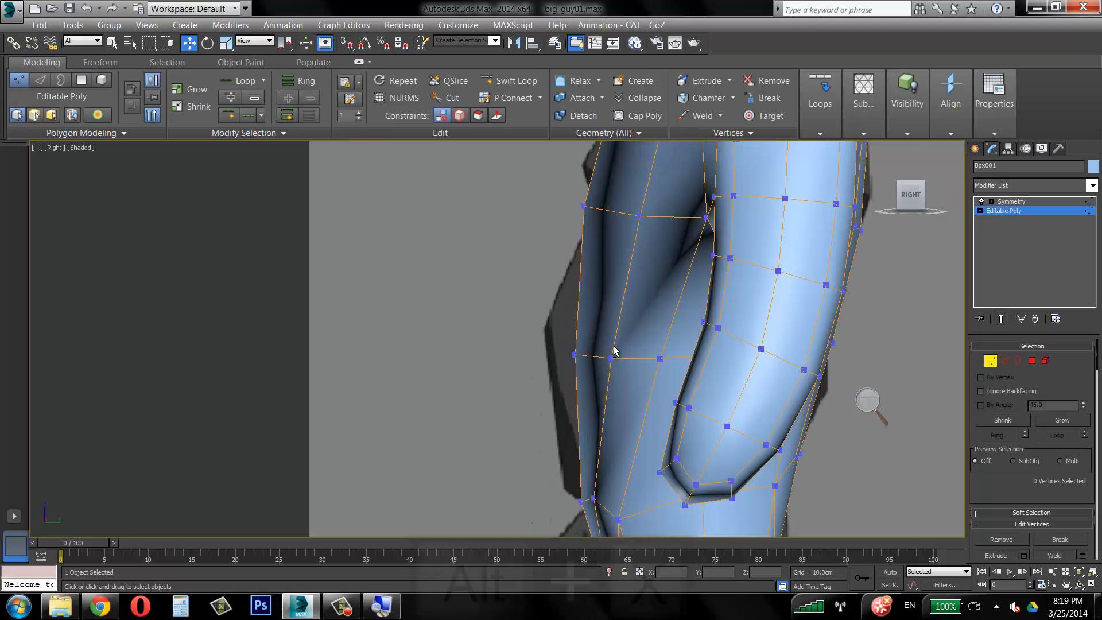
key("alt+x")
left_click_drag(540, 323, 622, 376)
left_click_drag(618, 324, 582, 304)
left_click_drag(565, 452, 613, 511)
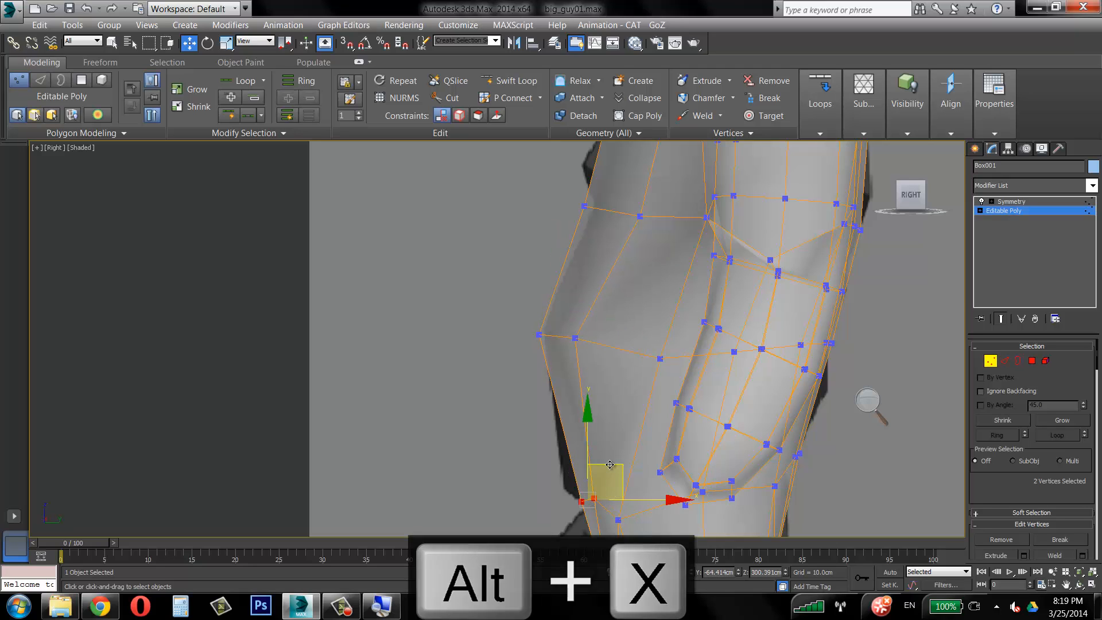
left_click_drag(607, 465, 586, 463)
Move the front vertex pairs below, on and above the chest to fit the side reference's chest contour.
middle_click_drag(562, 344, 545, 488)
left_click_drag(552, 321, 643, 377)
left_click_drag(628, 323, 637, 328)
middle_click_drag(526, 327, 525, 361)
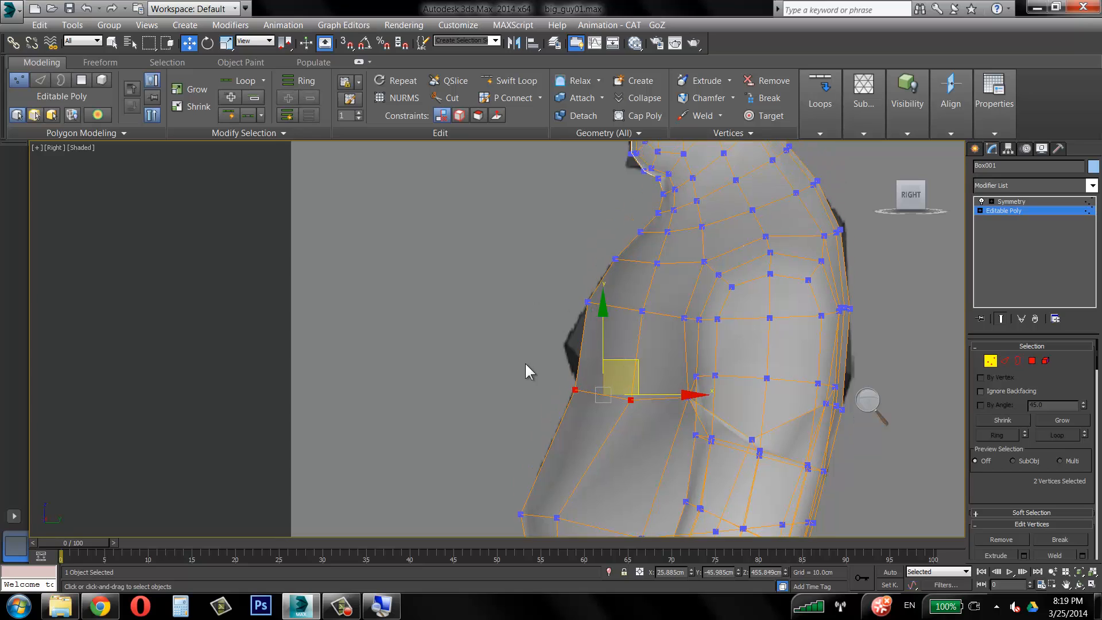
scroll(536, 300, "up", 4)
left_click_drag(623, 301, 750, 345)
left_click_drag(728, 281, 680, 360)
middle_click_drag(656, 216, 586, 307)
left_click_drag(584, 294, 724, 349)
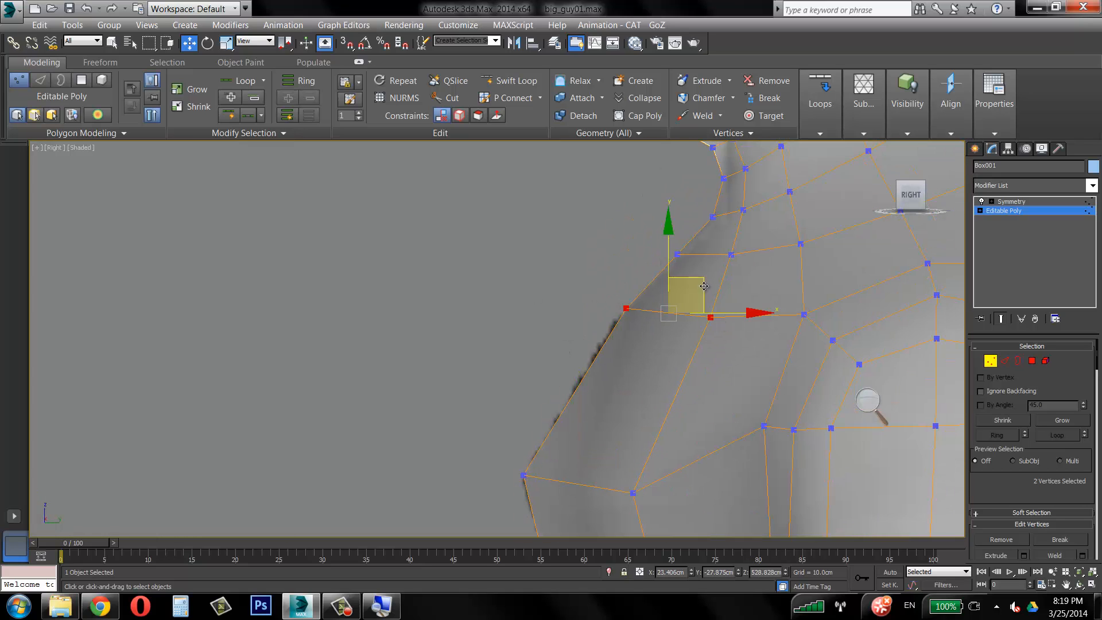
left_click_drag(689, 293, 678, 310)
middle_click_drag(614, 322, 494, 246)
scroll(495, 247, "down", 4)
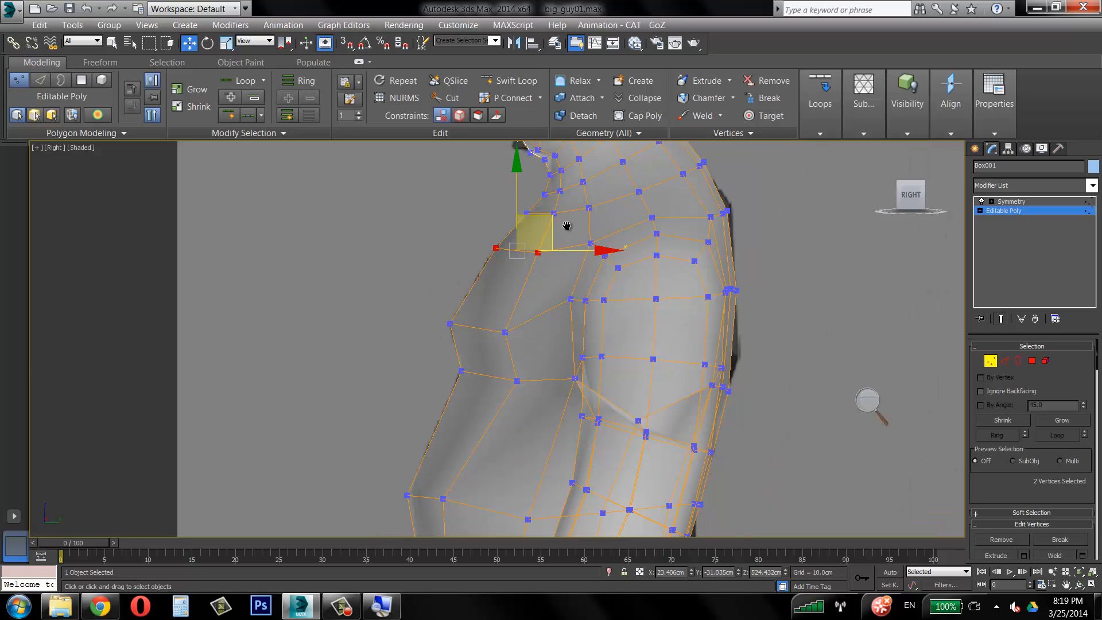
Select all polygons of the arm in the Front view and hide them.
middle_click_drag(579, 365, 547, 187)
middle_click_drag(601, 250, 607, 338)
left_click(1031, 361)
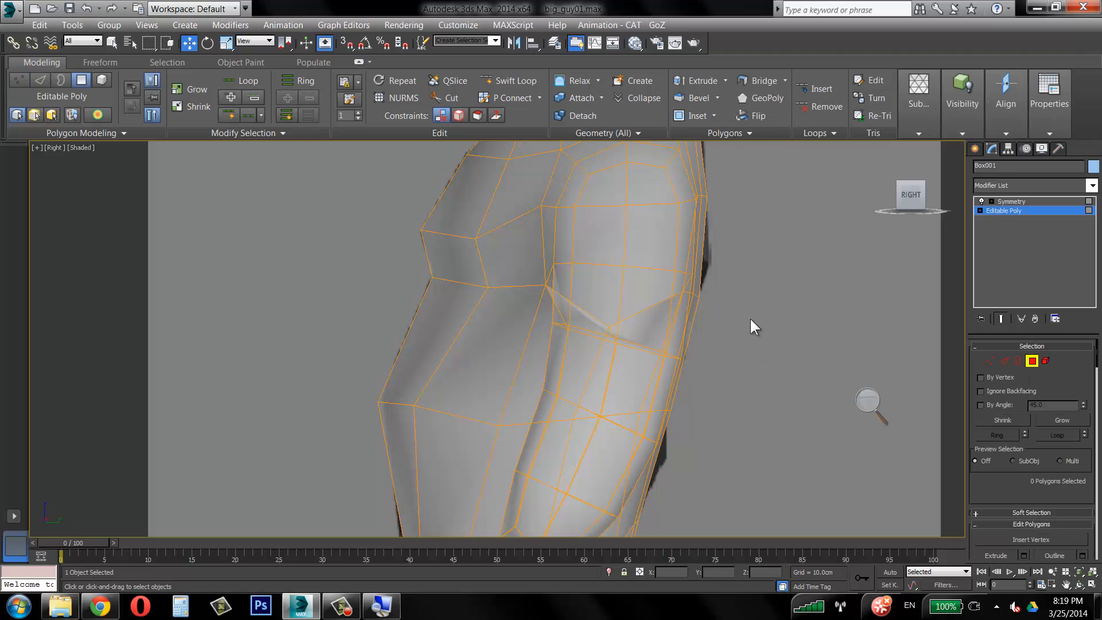
key("alt+w")
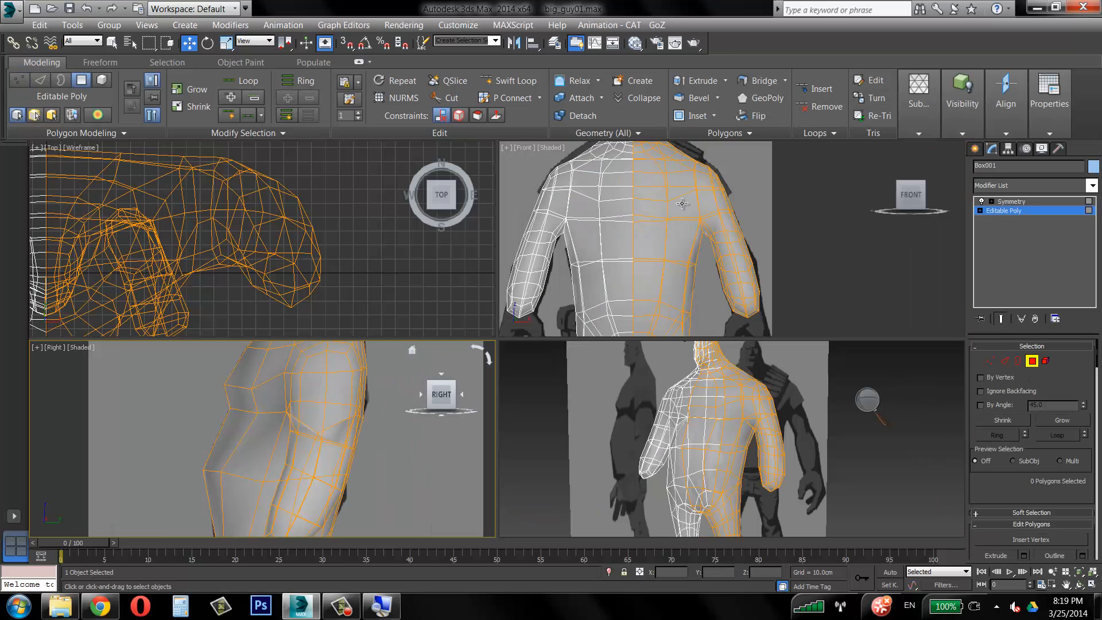
left_click(788, 198)
middle_click_drag(789, 198, 766, 177)
key("alt+w")
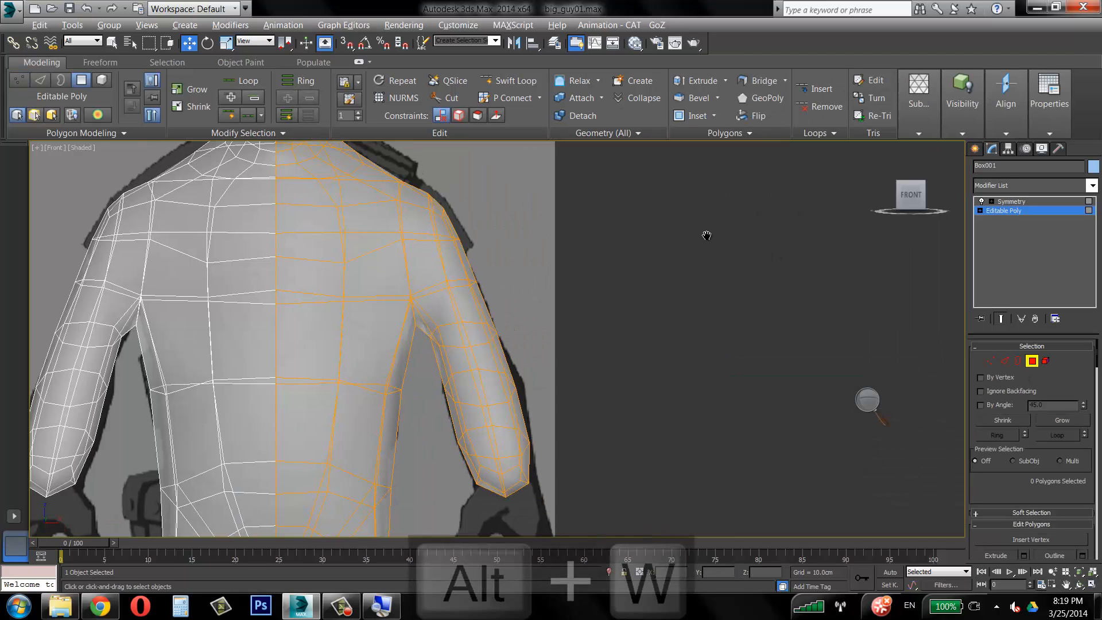
scroll(683, 227, "down", 2)
left_click_drag(643, 188, 580, 445)
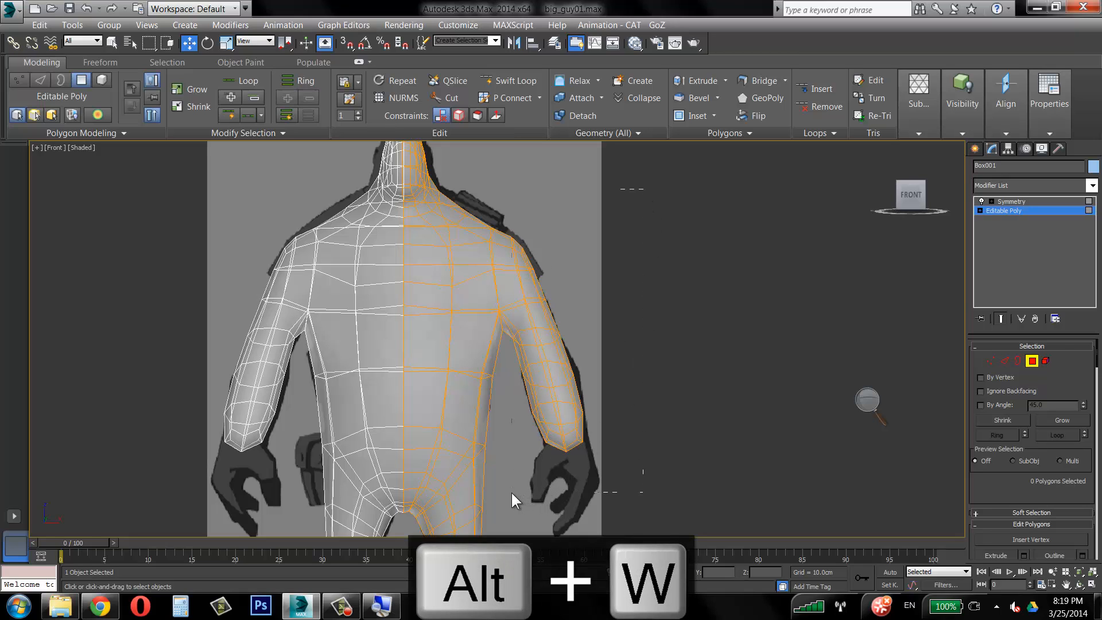
left_click_drag(511, 491, 508, 491)
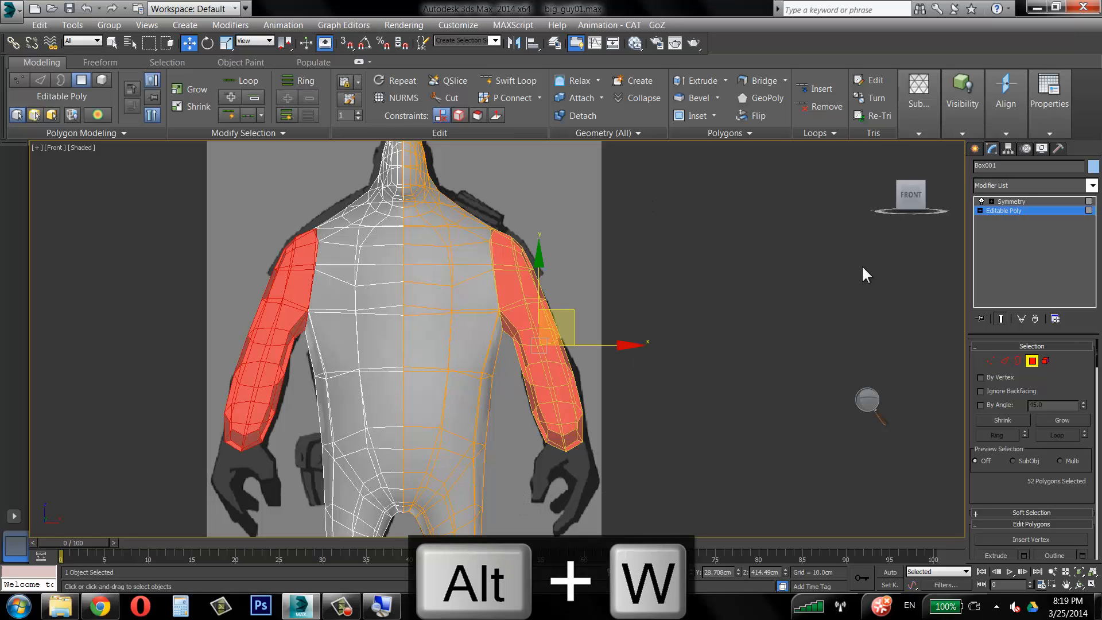
left_click(965, 127)
left_click(979, 152)
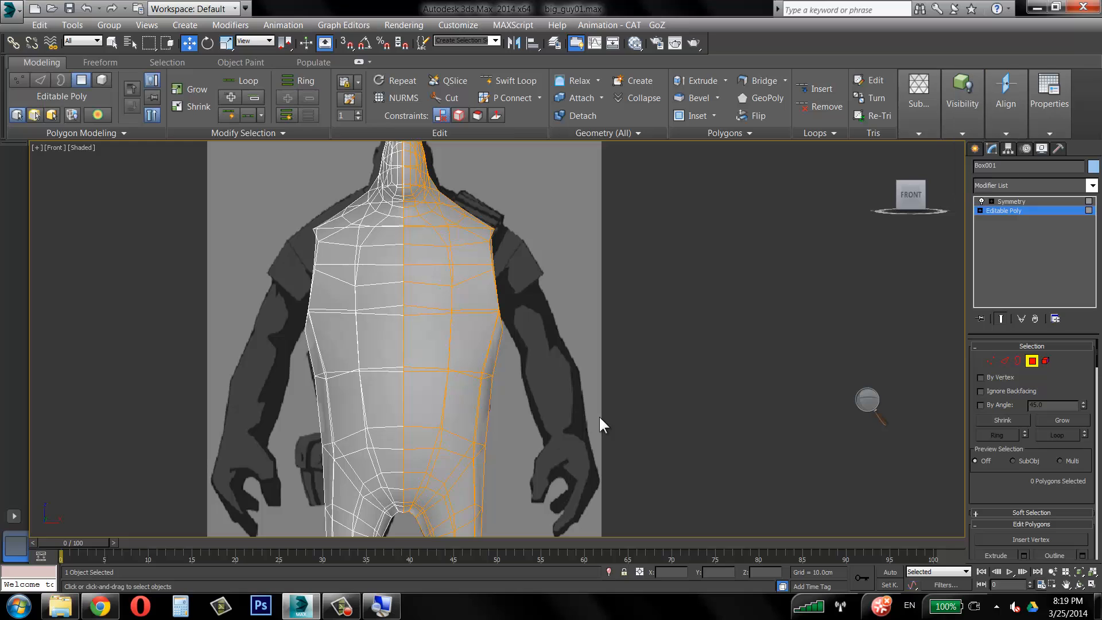
Switch to a full-size Right view of the torso, turn off the Symmetry modifier's effect and activate vertex editing.
key("alt+w")
middle_click_drag(485, 405, 374, 401)
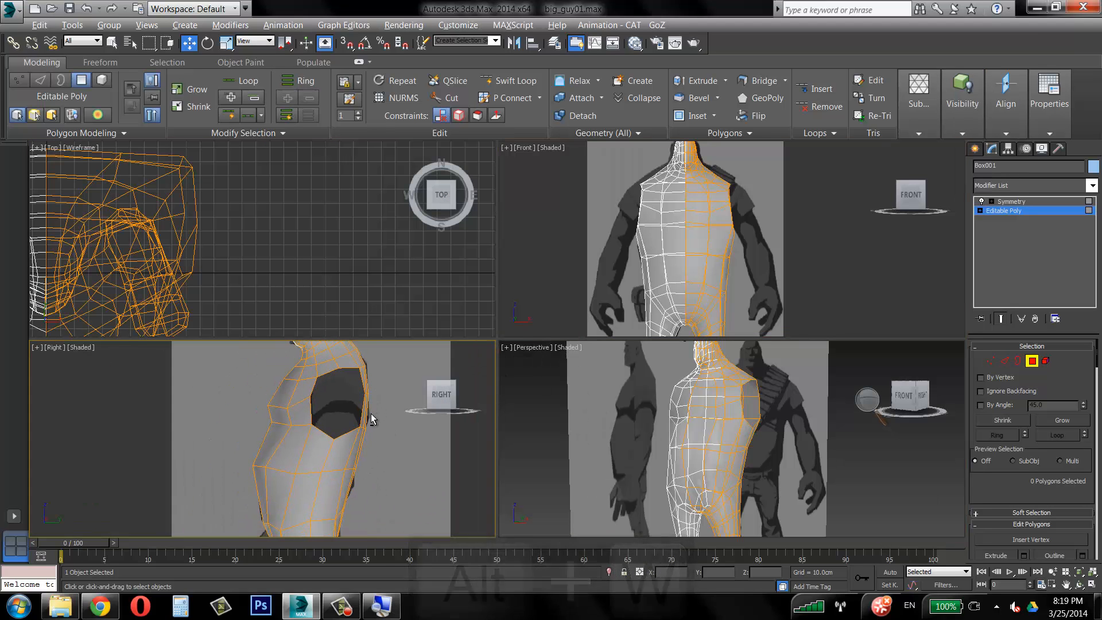
key("alt+w")
middle_click_drag(473, 393, 389, 317)
left_click(981, 202)
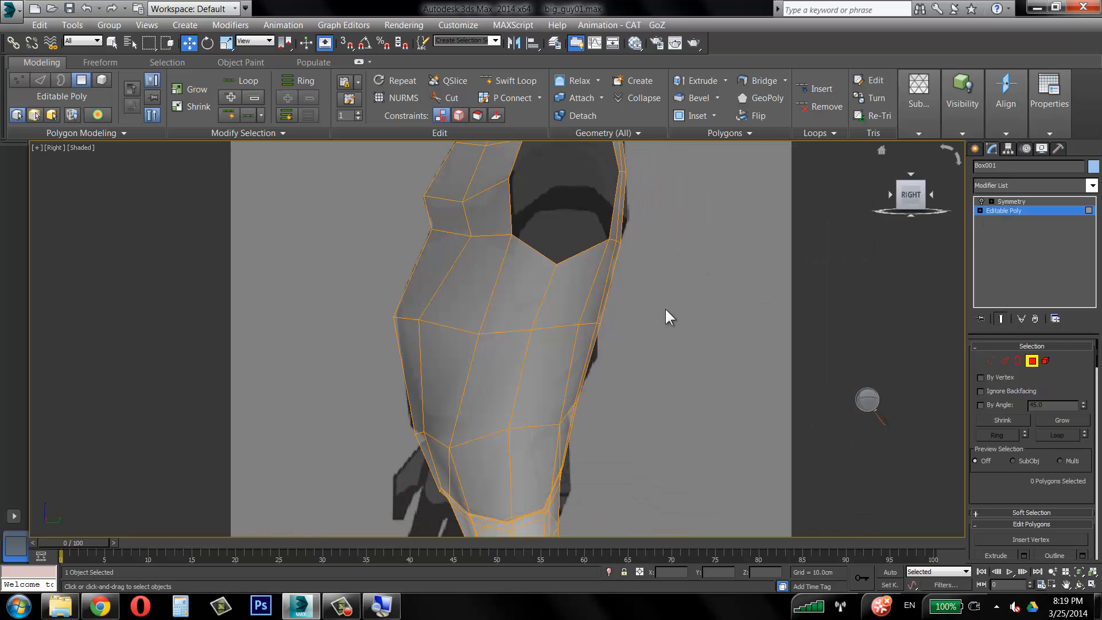
scroll(629, 283, "up", 2)
mouse_move(633, 320)
middle_mouse_down()
mouse_move(629, 283)
mouse_move(637, 319)
middle_mouse_up()
left_click(990, 361)
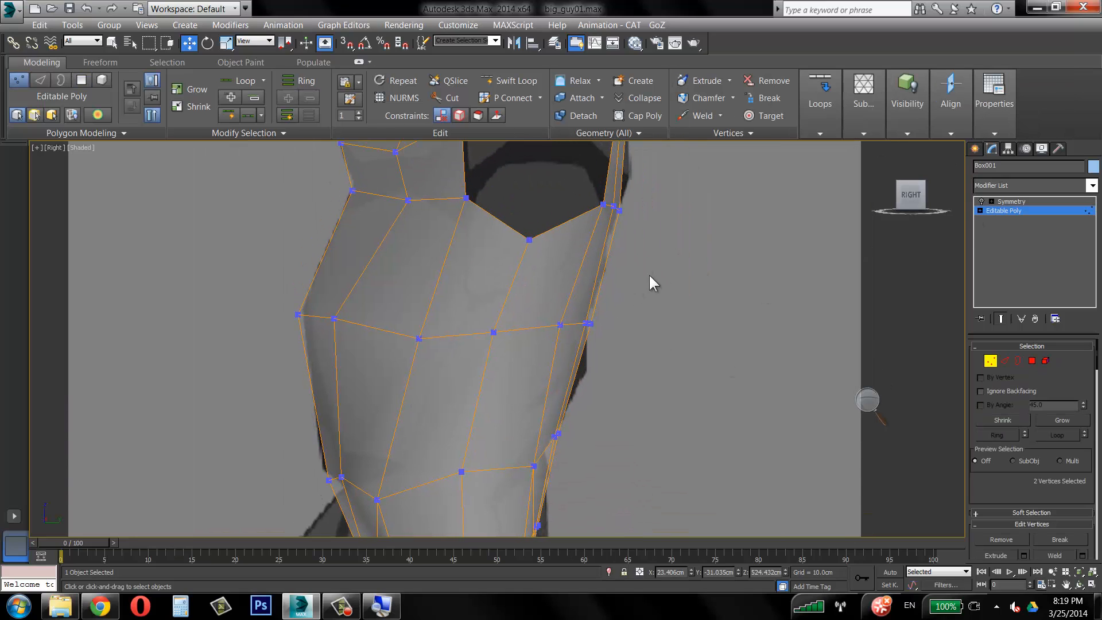
Lower the back vertices below the armhole and along its rear edge to follow the side reference's back outline.
left_click_drag(533, 337, 607, 320)
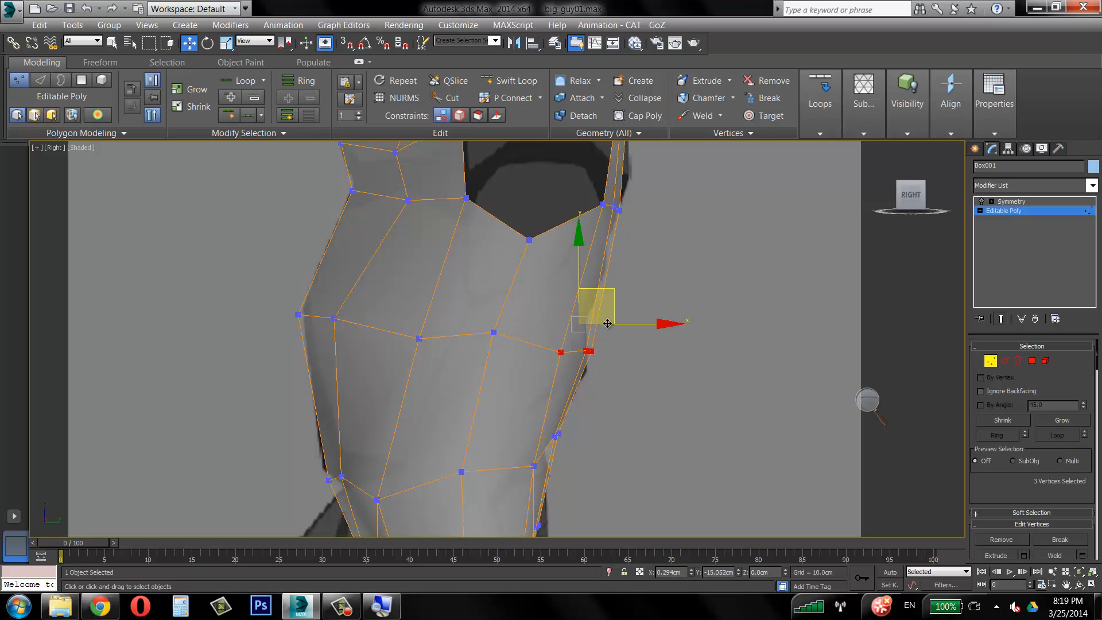
middle_click_drag(593, 179, 583, 233)
left_click_drag(606, 397, 629, 250)
middle_click_drag(624, 309, 607, 422)
left_click_drag(597, 396, 629, 293)
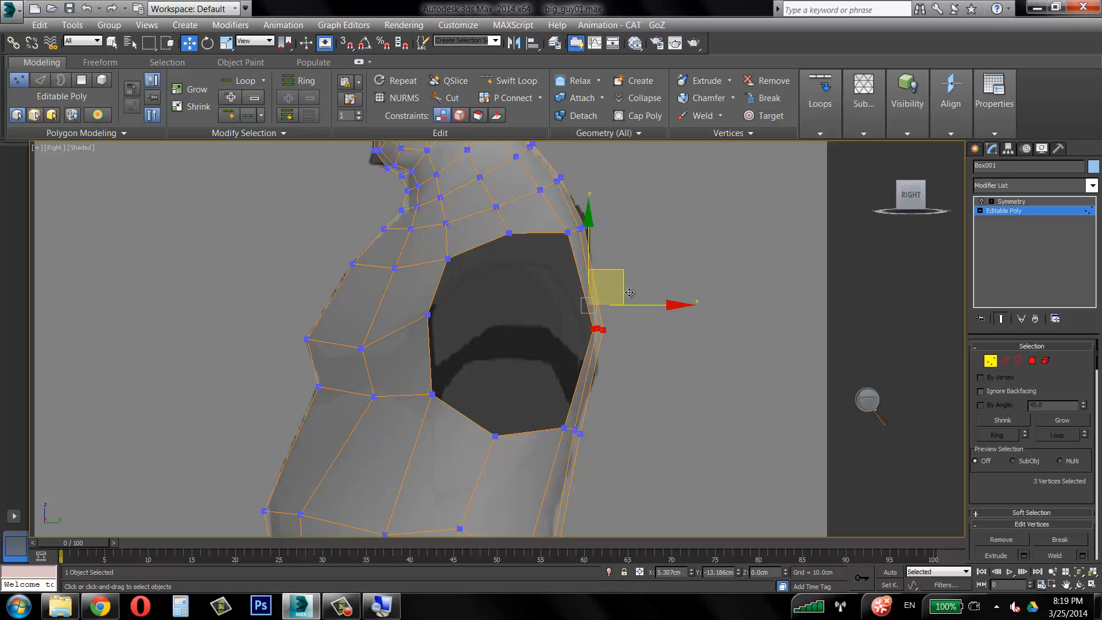
Shift the three vertices at the armhole's upper rear corner slightly up and back to the shoulder-blade outline.
left_click(581, 228)
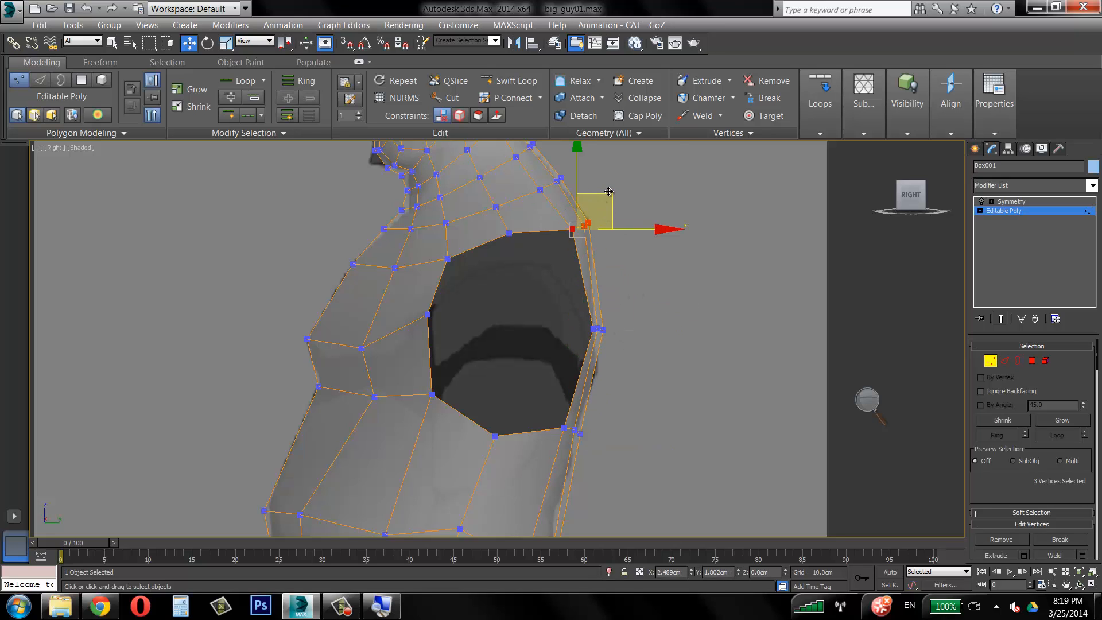
middle_click_drag(563, 327, 573, 288)
left_click(462, 220)
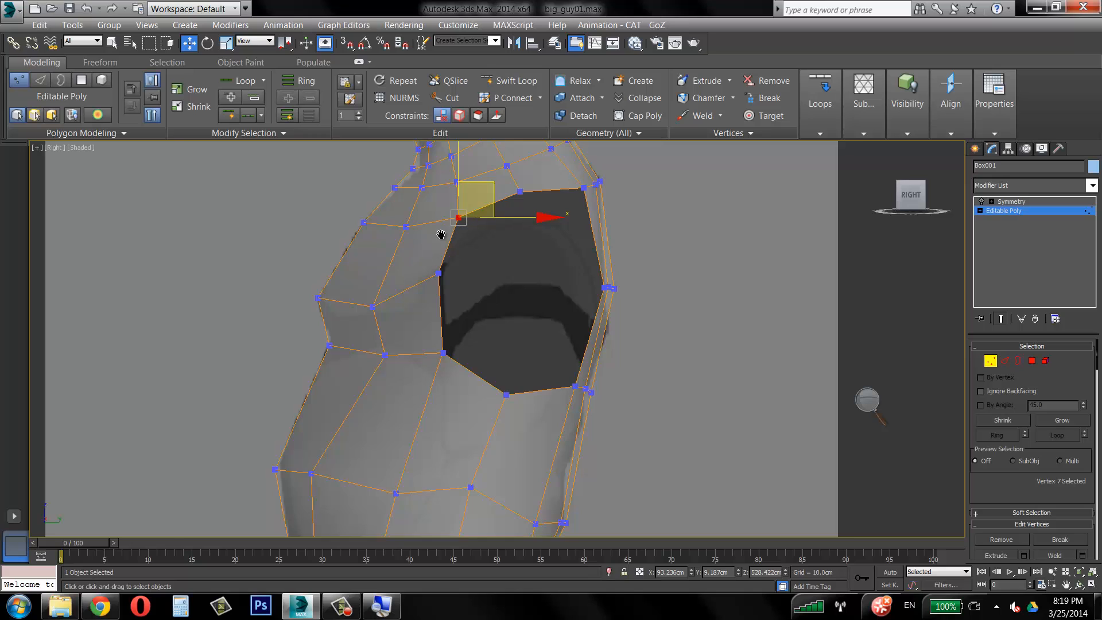
Move the nine rear vertices around the buttock and upper thigh backward and slightly down toward the side reference.
scroll(453, 313, "down", 4)
scroll(449, 269, "up", 5)
scroll(453, 276, "up", 2)
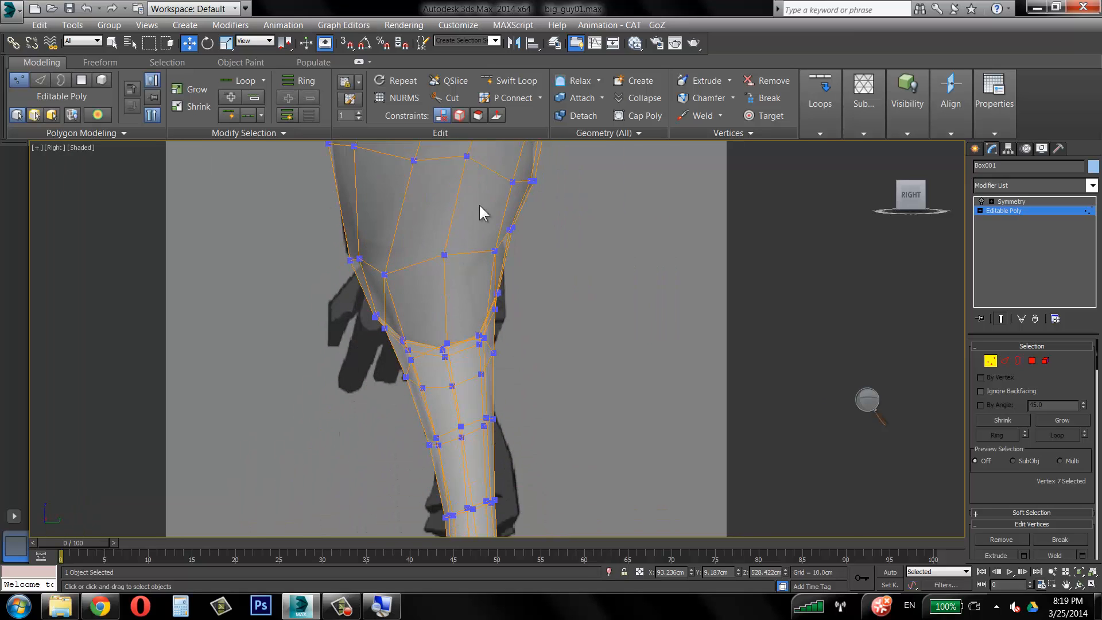
left_click_drag(518, 385, 523, 381)
middle_click_drag(524, 380, 534, 215)
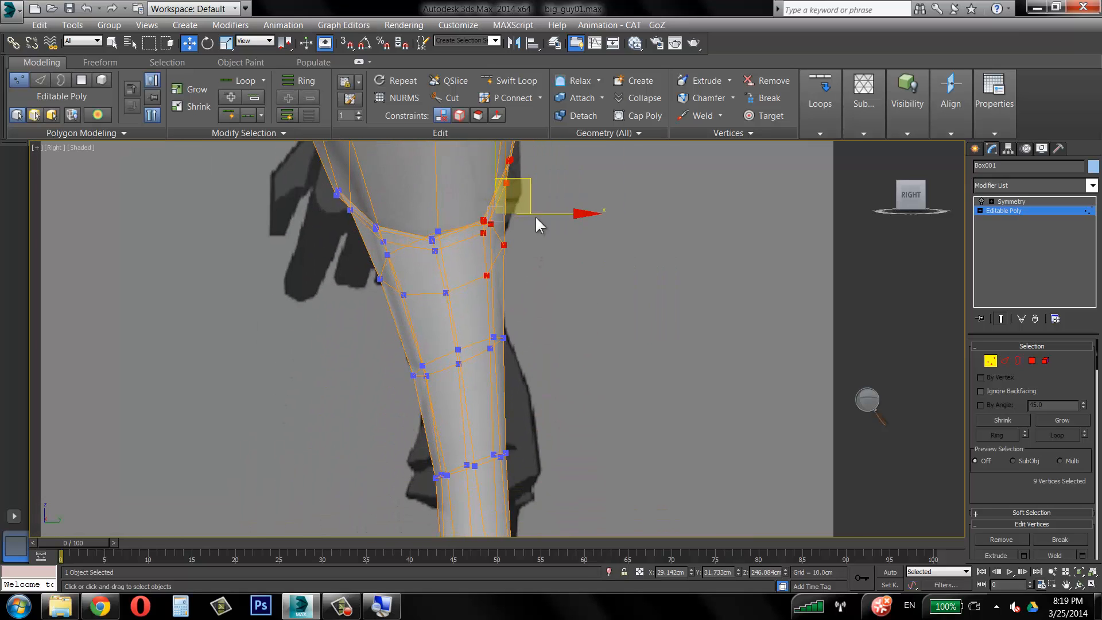
left_click_drag(526, 181, 523, 184)
middle_click_drag(521, 305, 534, 229)
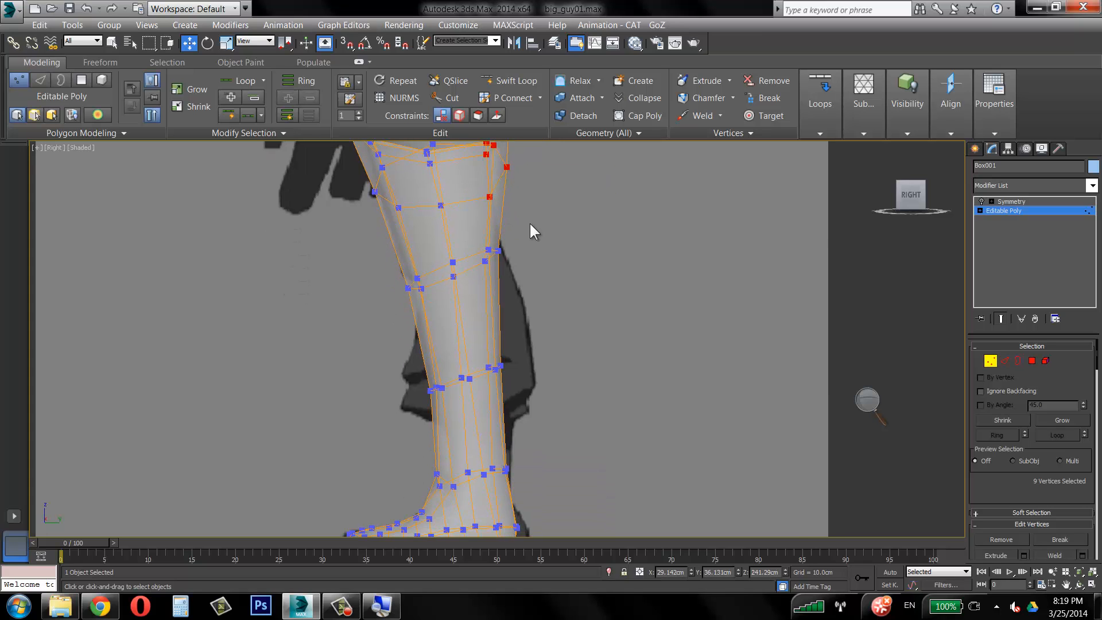
left_click(528, 291)
Lower the ring of eight ankle vertices closer to the foot in the Right view.
scroll(526, 291, "down", 2)
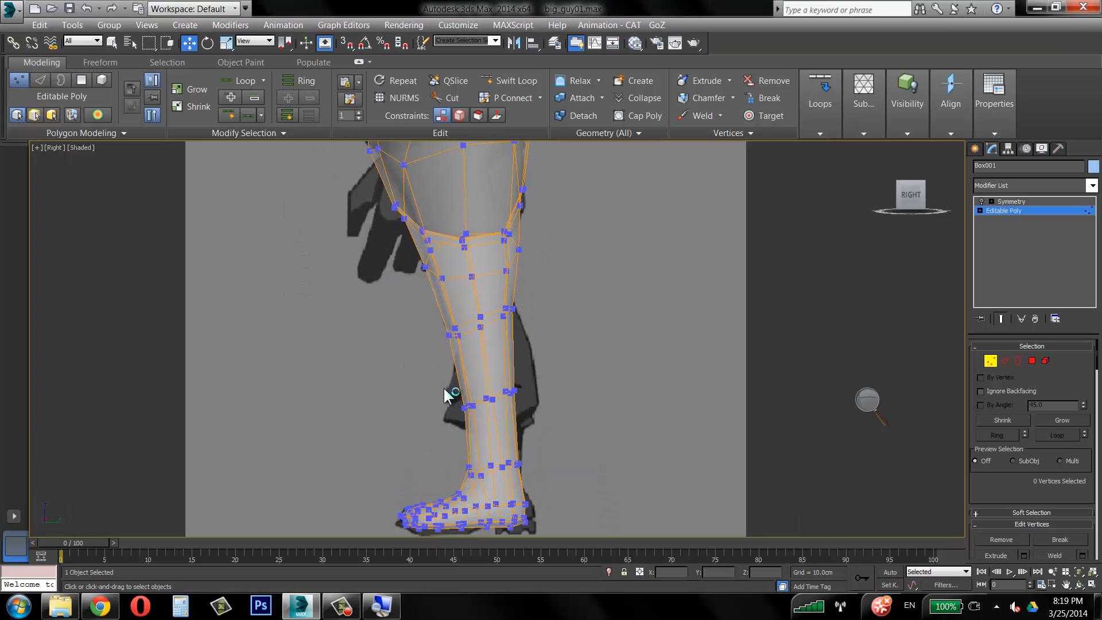
scroll(453, 390, "up", 2)
middle_click_drag(450, 396, 419, 295)
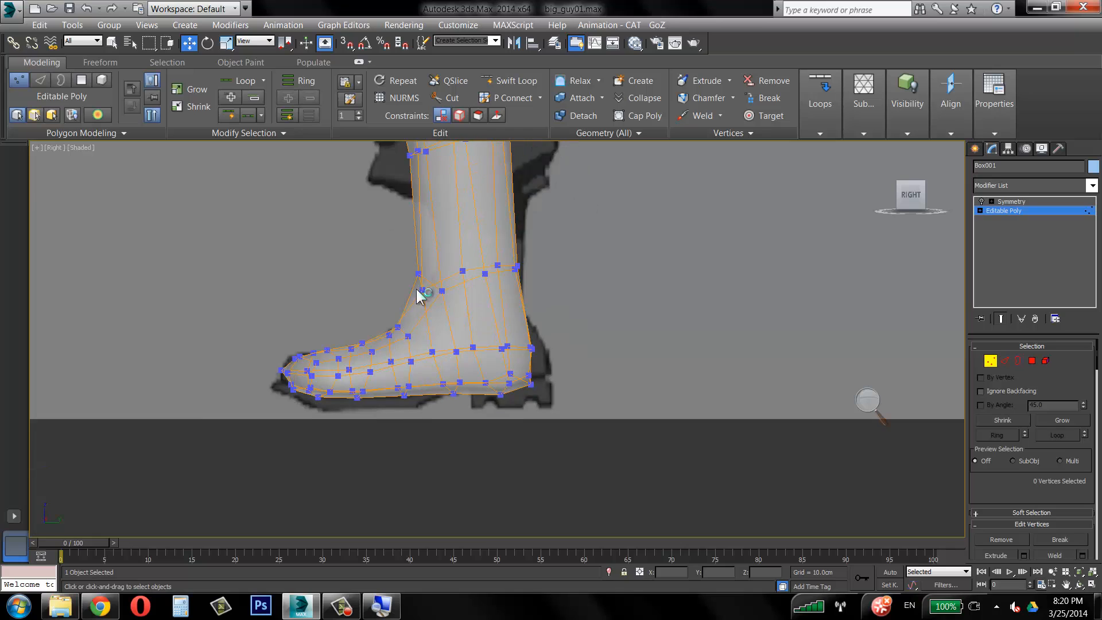
scroll(441, 347, "up", 2)
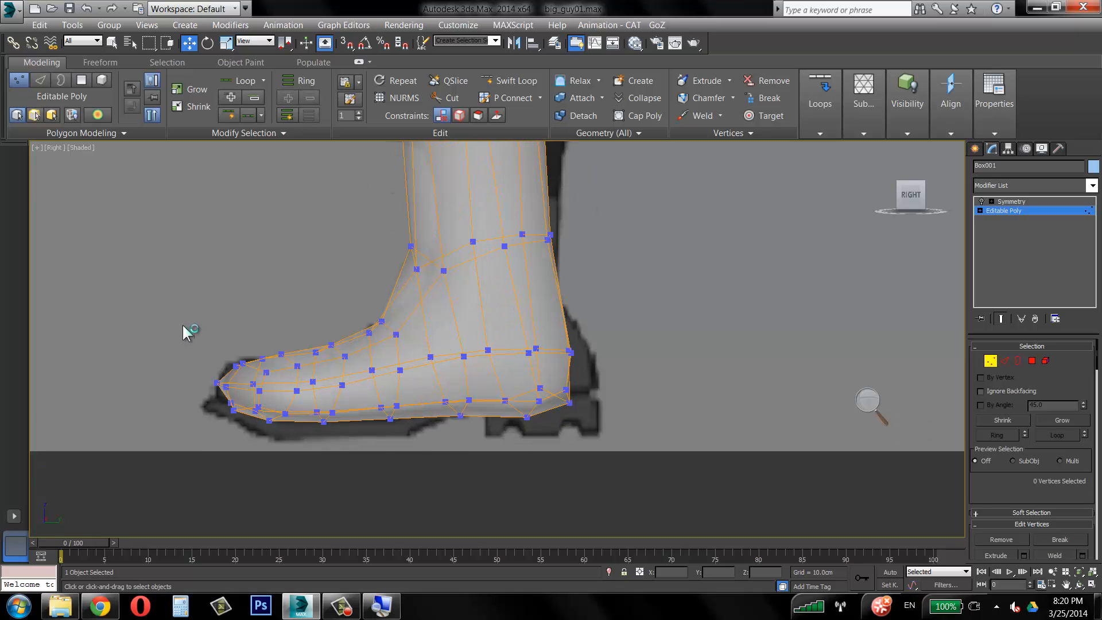
middle_click_drag(485, 338, 484, 381)
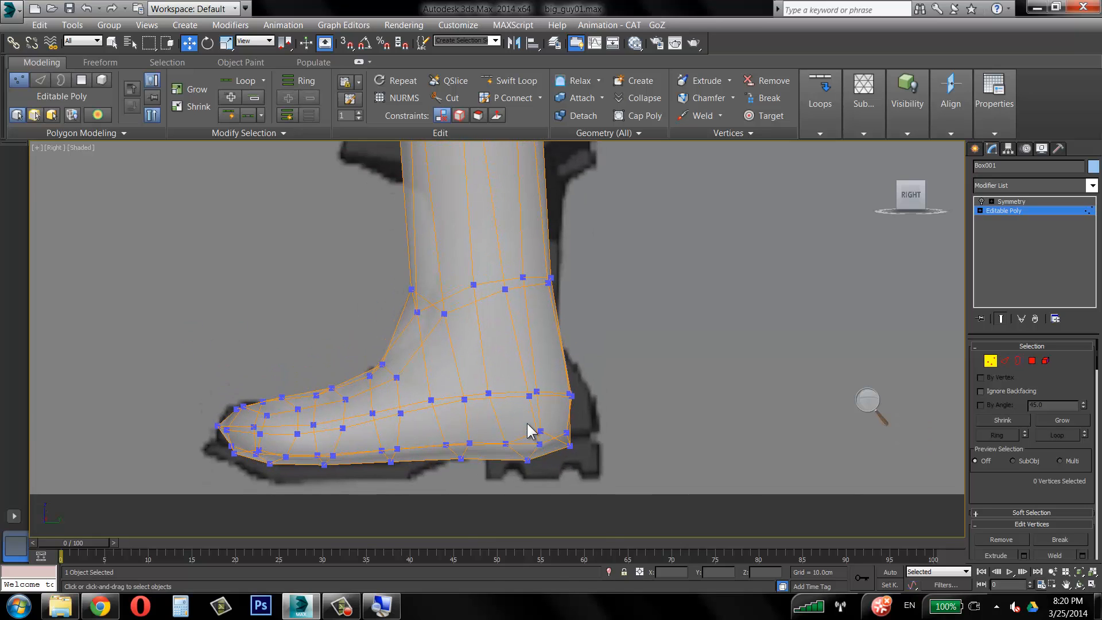
key("F9")
left_click_drag(595, 333, 593, 328)
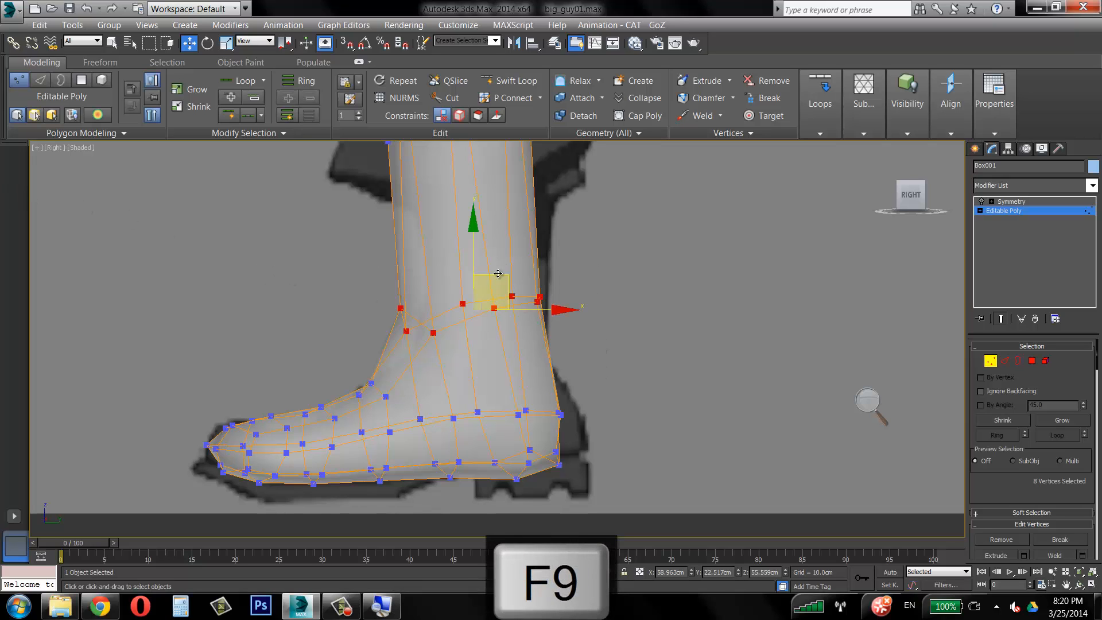
left_click_drag(514, 293, 516, 330)
left_click(584, 315)
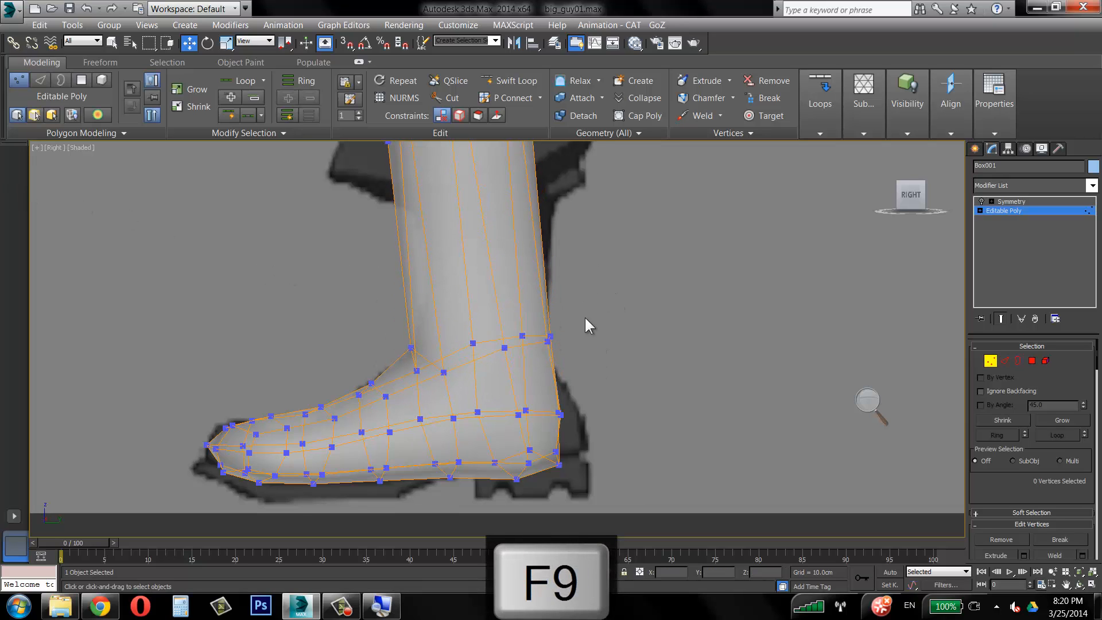
Move the rear ankle vertex pair slightly forward and the heel vertices back to the boot's outline.
left_click_drag(584, 316, 543, 350)
left_click_drag(579, 305, 575, 315)
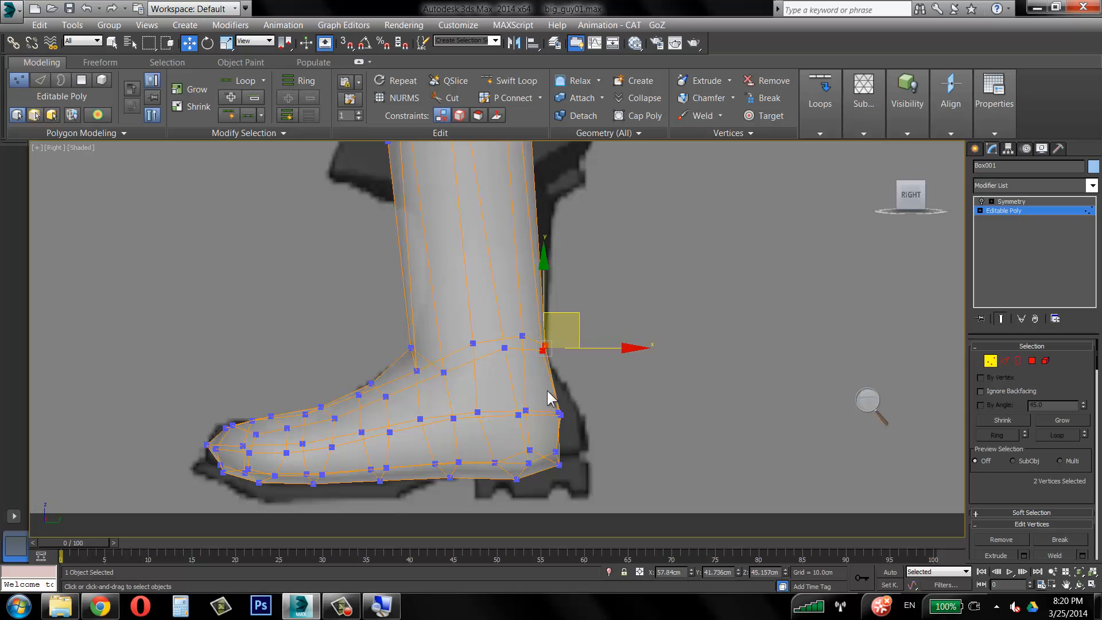
left_click_drag(574, 467, 629, 439)
left_click(659, 254)
Lower the ring of eight lower-shin vertices to the height of the reference's trouser hem.
middle_click_drag(637, 238, 666, 408)
scroll(662, 406, "down", 2)
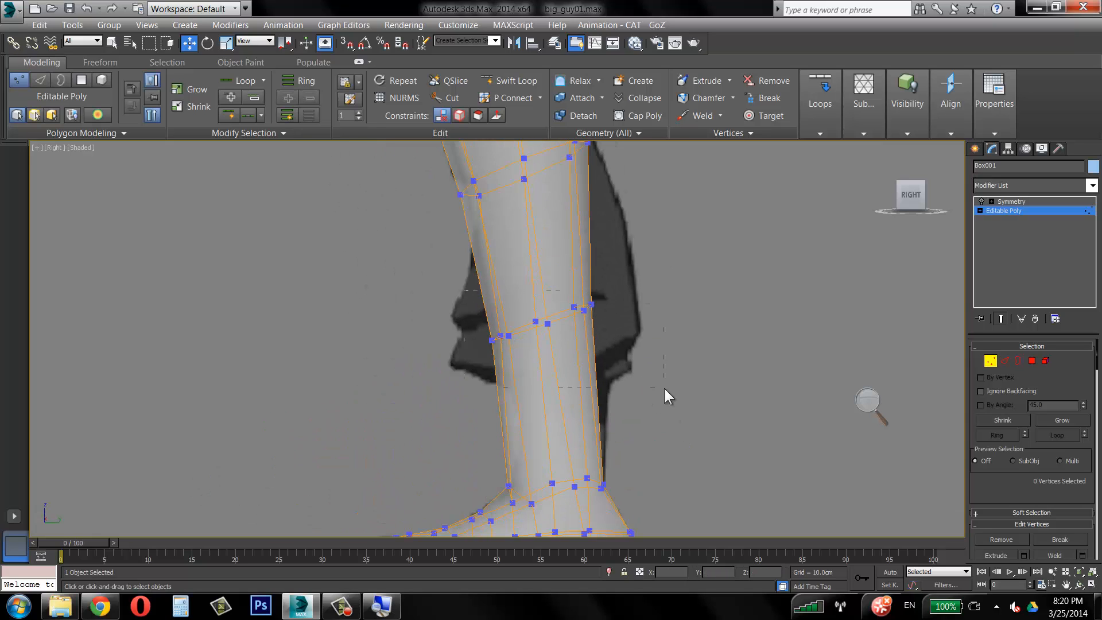
left_click_drag(663, 387, 661, 386)
left_click_drag(573, 287, 586, 344)
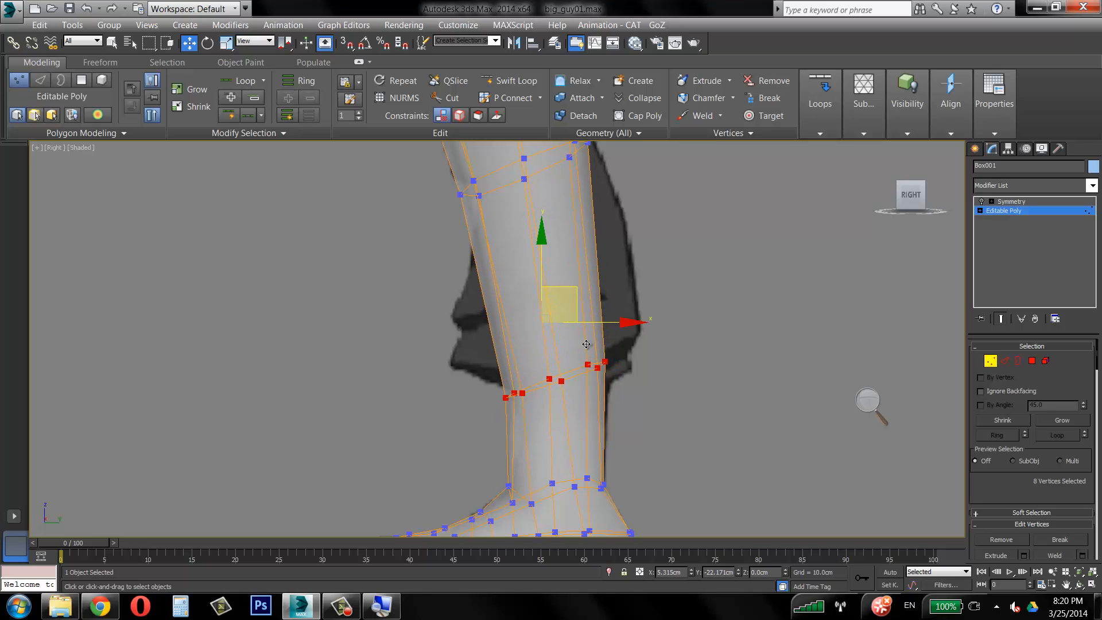
middle_click_drag(547, 374, 499, 293)
left_click_drag(540, 268, 519, 295)
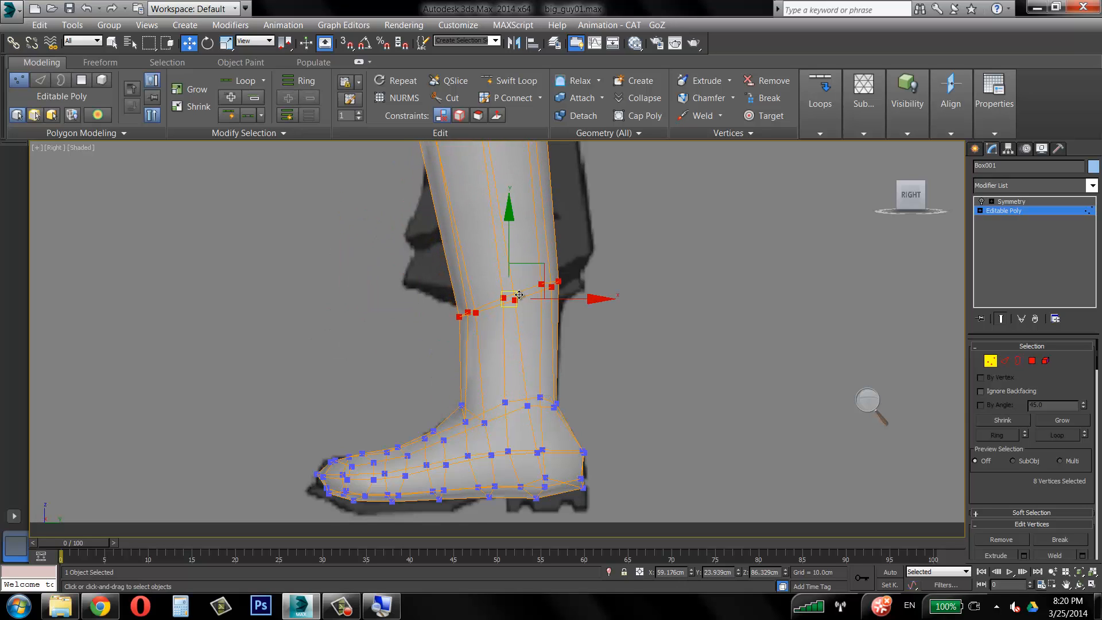
Flatten the selected lower-shin ring with planar alignment, trying and undoing X and Y before applying Z.
left_click(948, 125)
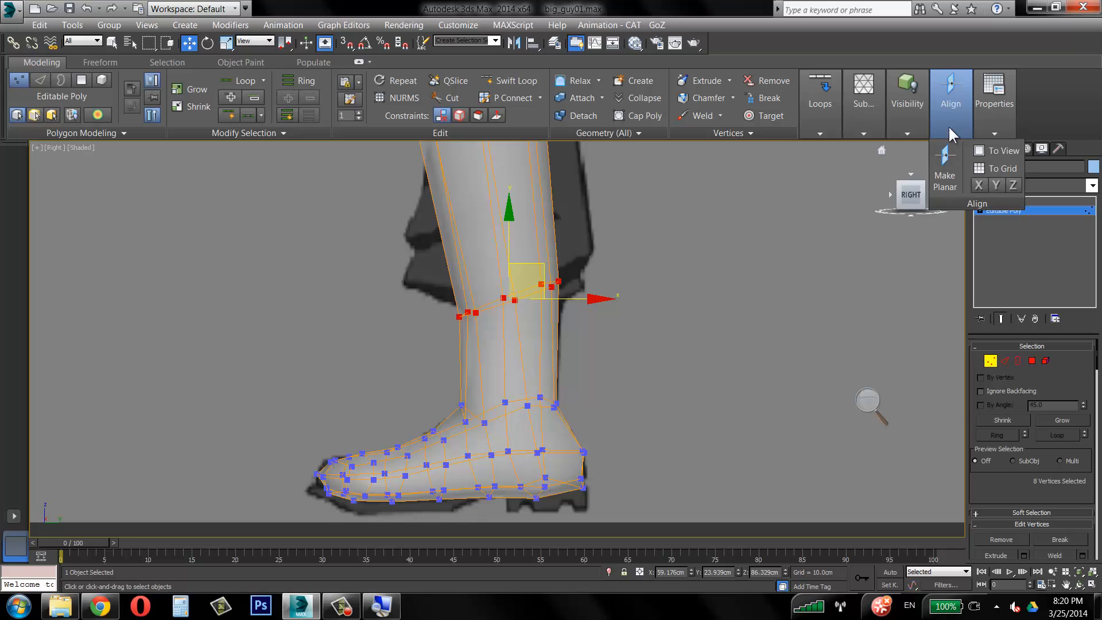
left_click(980, 185)
key("ctrl+z")
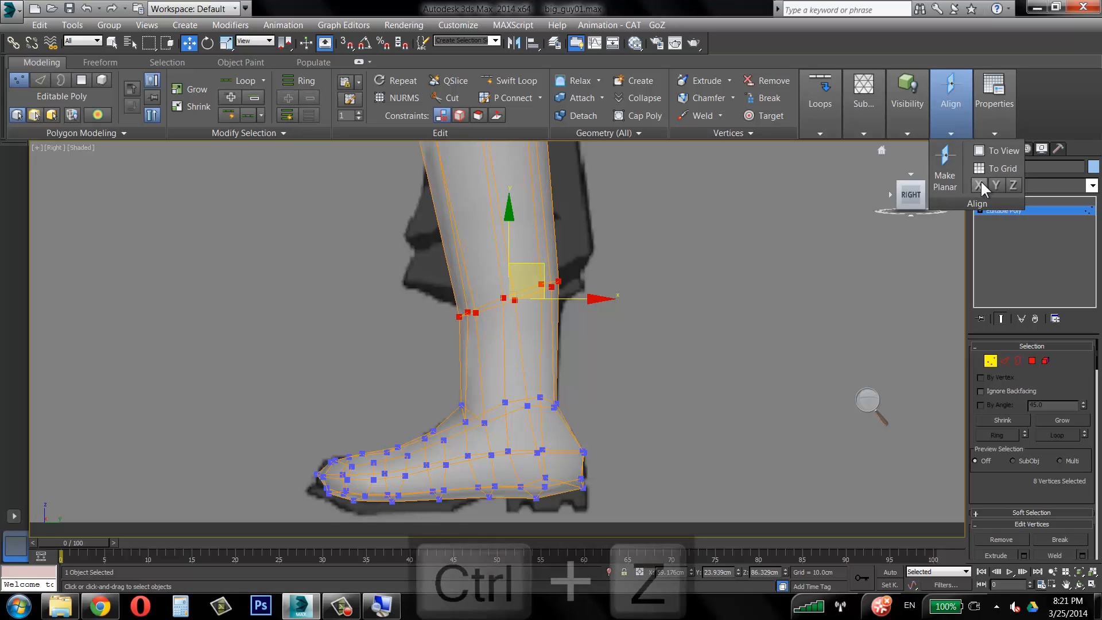
left_click(995, 185)
key("ctrl+z")
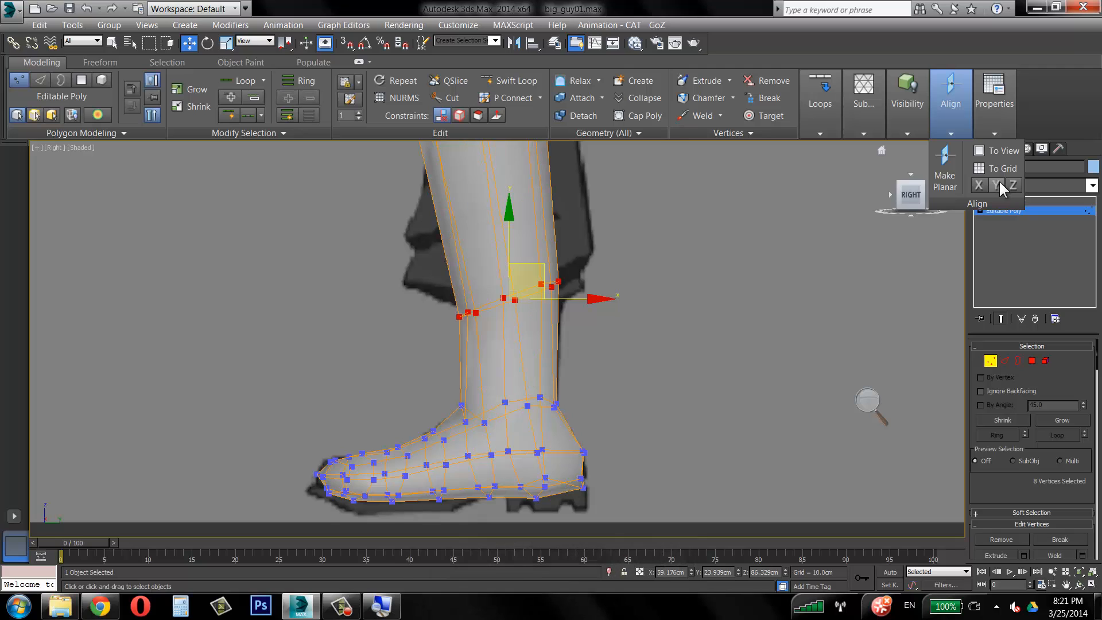
left_click(1012, 185)
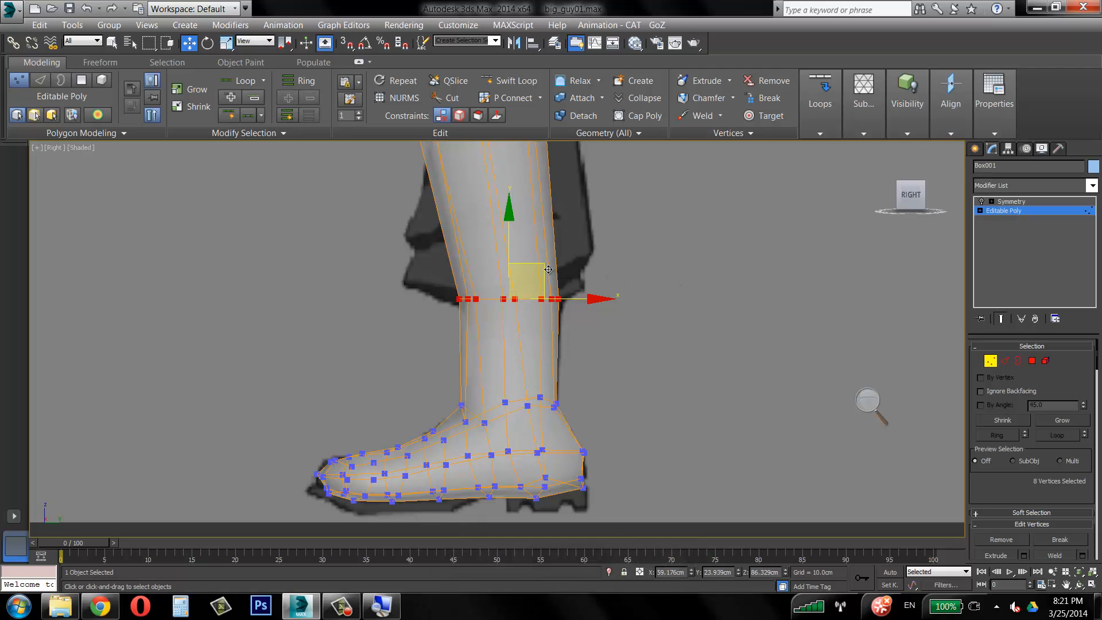
Nudge the ring of eight vertices around the knee slightly up and back in the Right view.
middle_click_drag(524, 204, 519, 334)
scroll(519, 335, "down", 2)
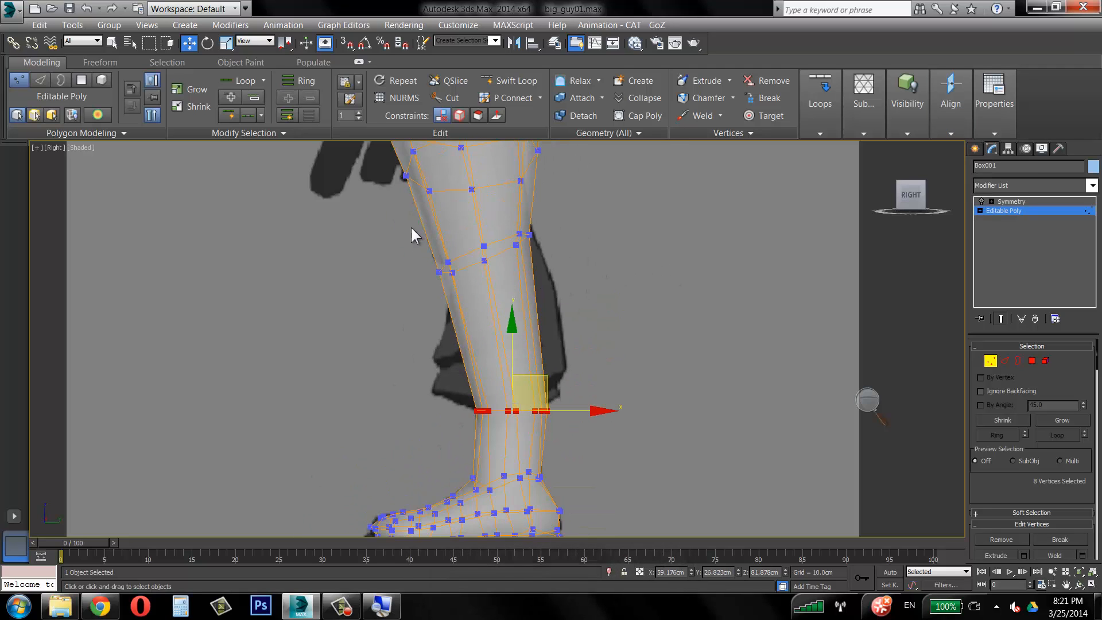
left_click_drag(408, 223, 577, 300)
middle_click_drag(513, 237, 526, 288)
left_click_drag(524, 271, 526, 262)
middle_click_drag(594, 245, 596, 308)
scroll(596, 308, "down", 2)
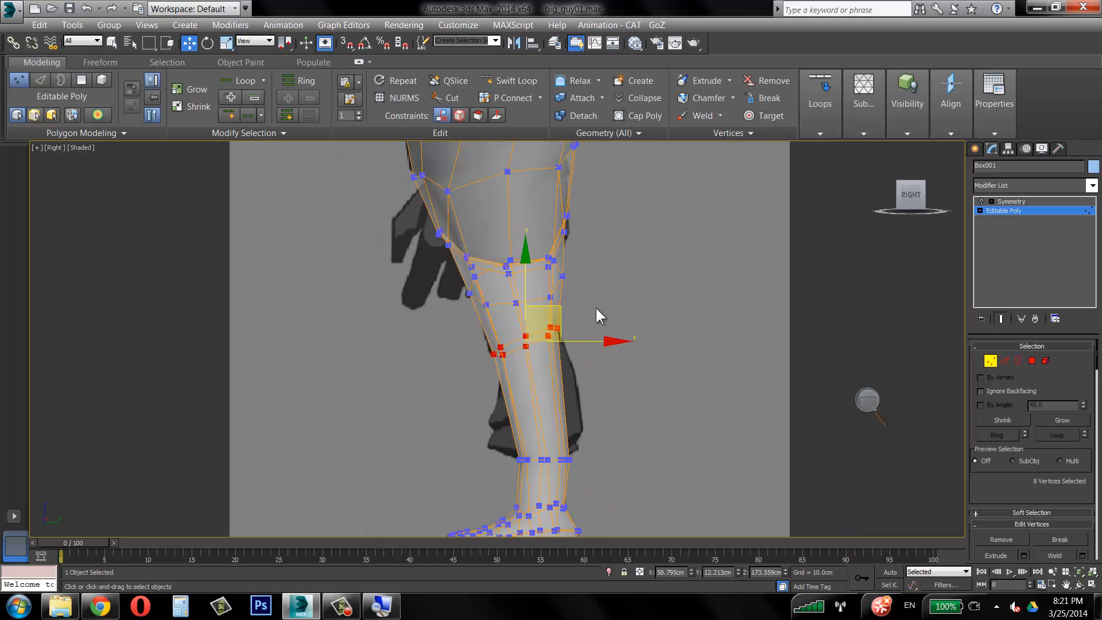
Switch to a full-size Front view and move the inner-side ankle and foot vertices inward toward the boot's outline.
key("alt+w")
middle_click_drag(793, 314, 753, 262)
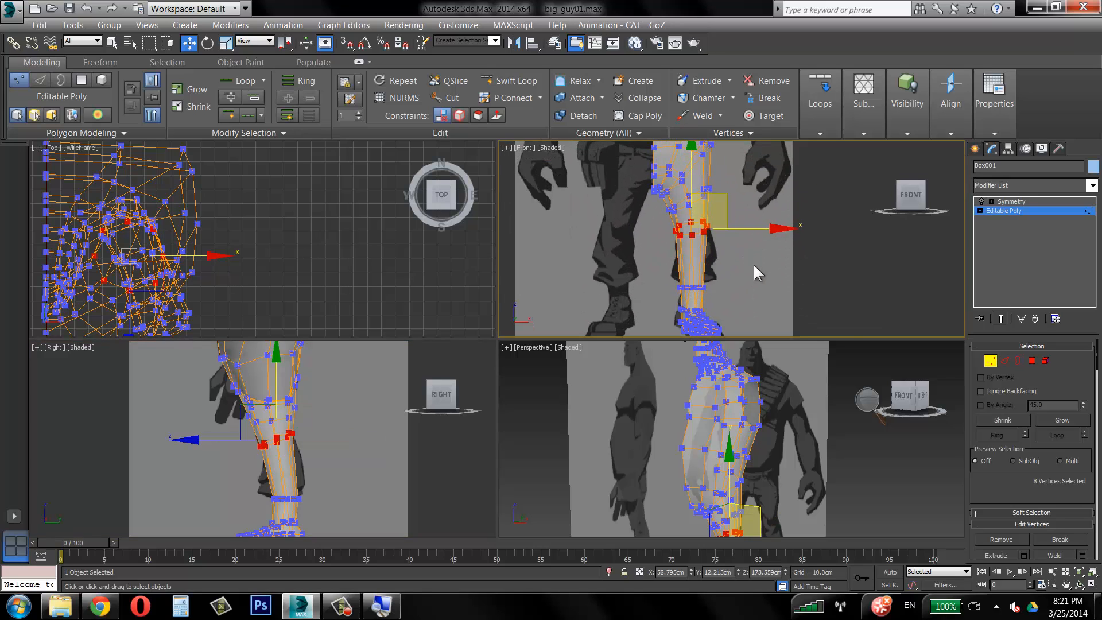
left_click(1092, 586)
scroll(516, 336, "up", 3)
scroll(437, 315, "down", 1)
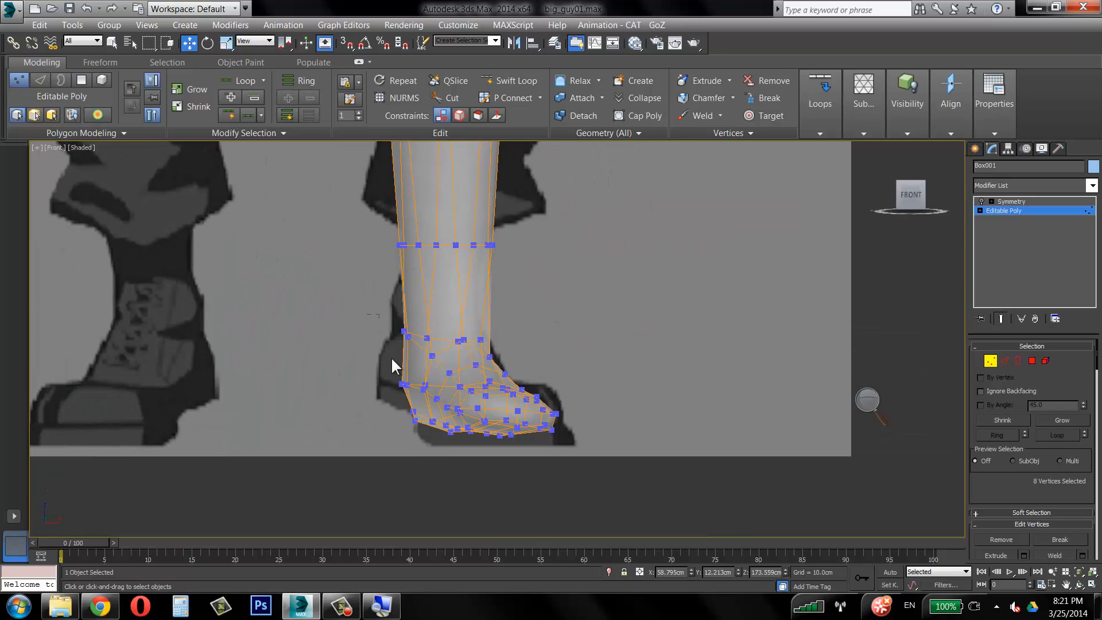
left_click_drag(417, 429, 417, 429)
left_click_drag(458, 378, 448, 378)
left_click(591, 309)
Move the three side vertices at the waist slightly inward to the front reference's silhouette.
scroll(591, 308, "down", 2)
middle_click_drag(559, 286, 560, 370)
scroll(558, 367, "down", 2)
middle_click_drag(535, 300, 524, 443)
scroll(542, 357, "up", 2)
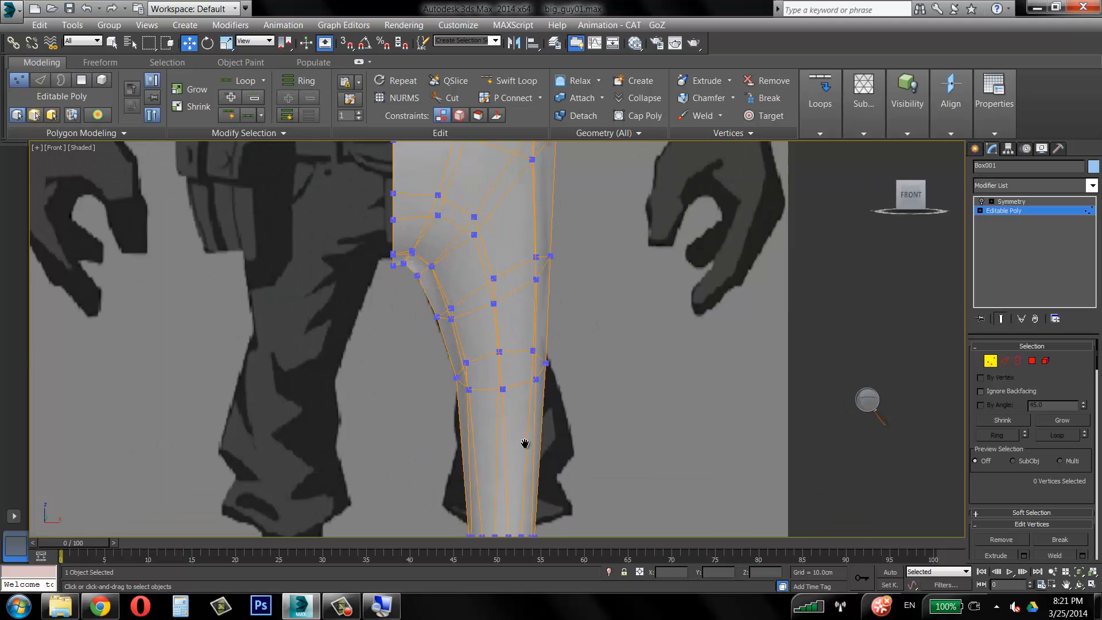
middle_click_drag(518, 189, 521, 424)
left_click_drag(515, 304, 515, 304)
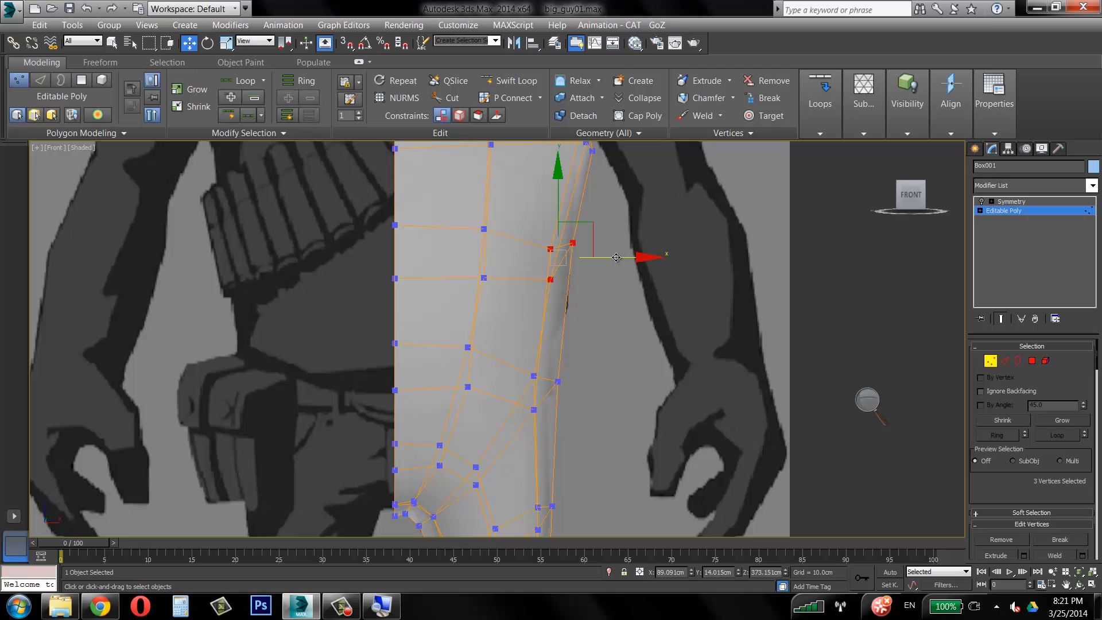
left_click_drag(611, 259, 608, 258)
Move the side vertex pair below the armpit and the three hip-side vertices inward to narrow the torso.
middle_click_drag(596, 222, 571, 403)
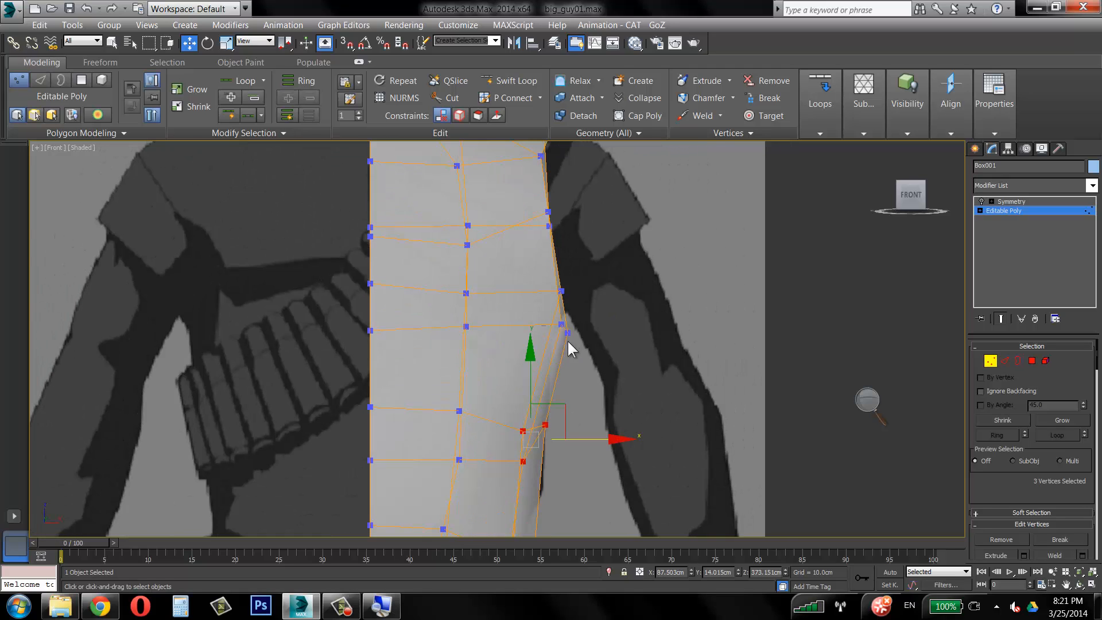
left_click_drag(568, 340, 534, 320)
left_click_drag(616, 331, 600, 330)
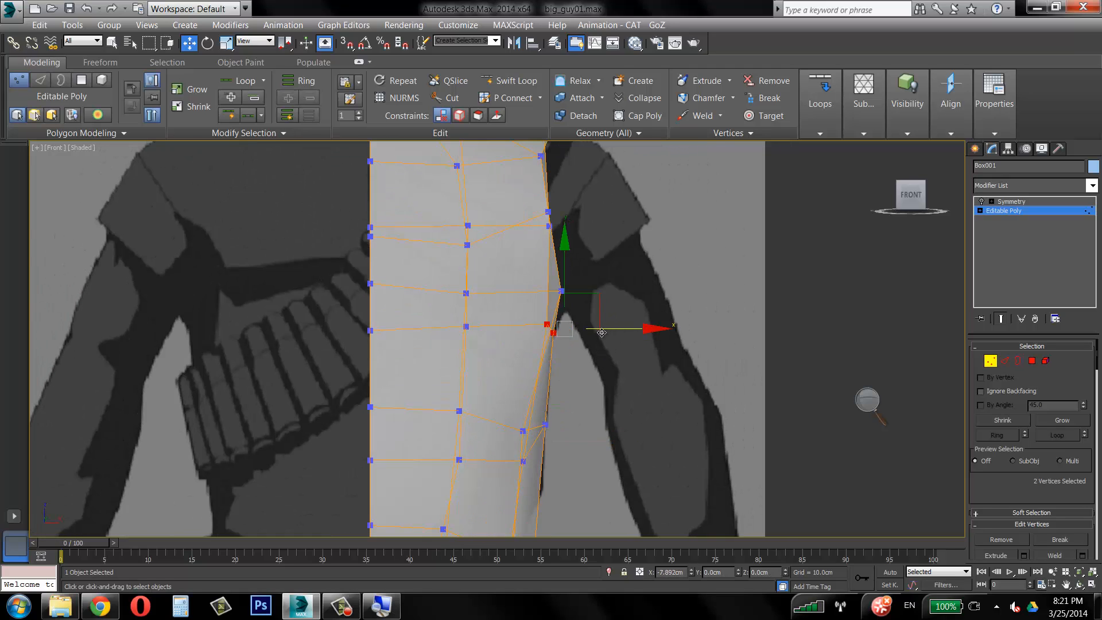
middle_click_drag(582, 439, 560, 287)
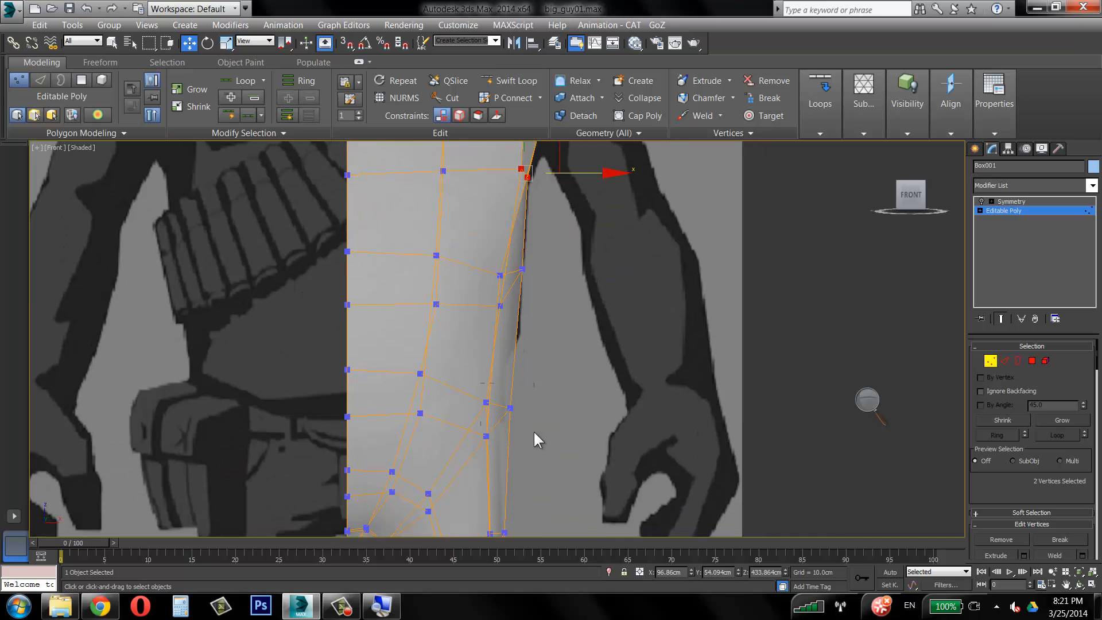
left_click_drag(534, 439, 479, 396)
Raise the shoulder-end vertices and the neck-base vertices slightly outward to follow the front reference's shoulder line.
middle_click_drag(552, 400, 537, 521)
scroll(536, 521, "down", 2)
middle_click_drag(517, 336, 539, 426)
scroll(529, 281, "up", 2)
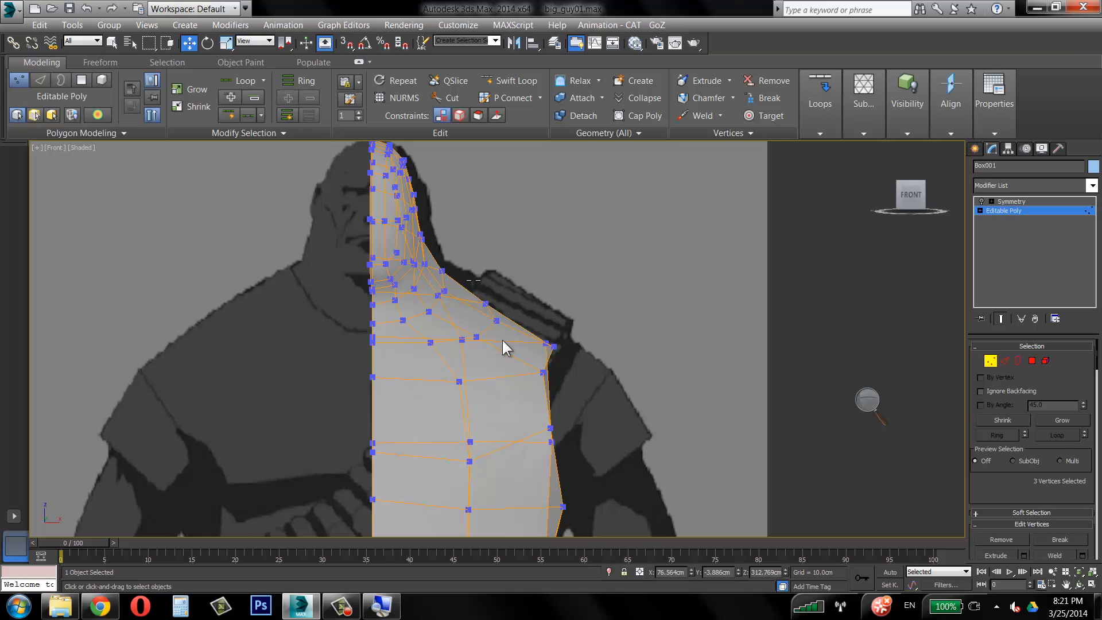
left_click_drag(503, 348, 584, 310)
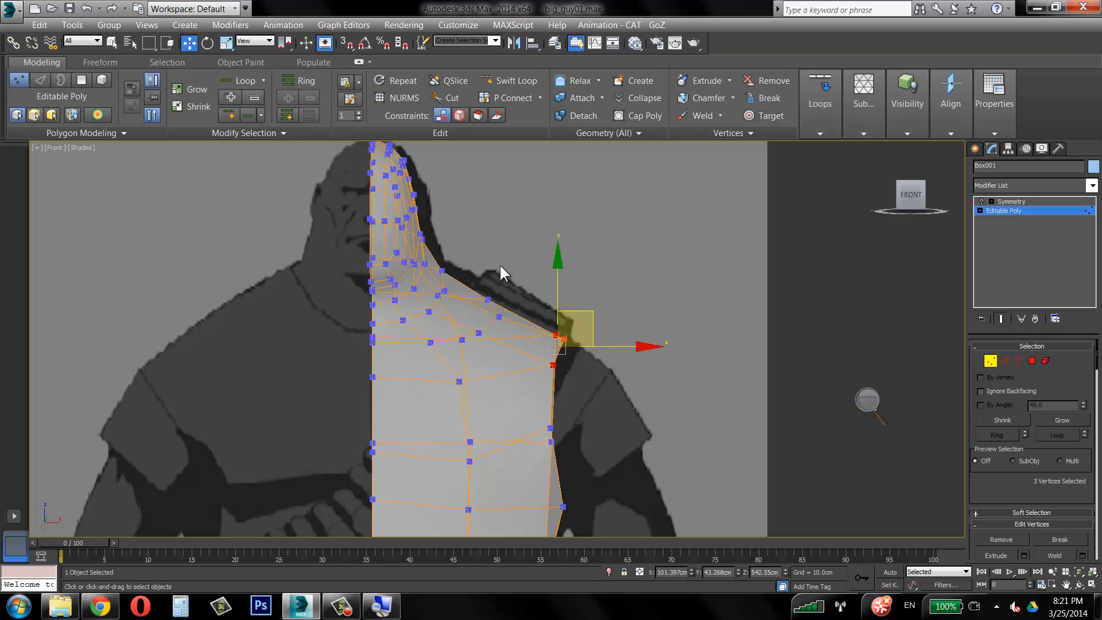
left_click_drag(477, 254, 433, 302)
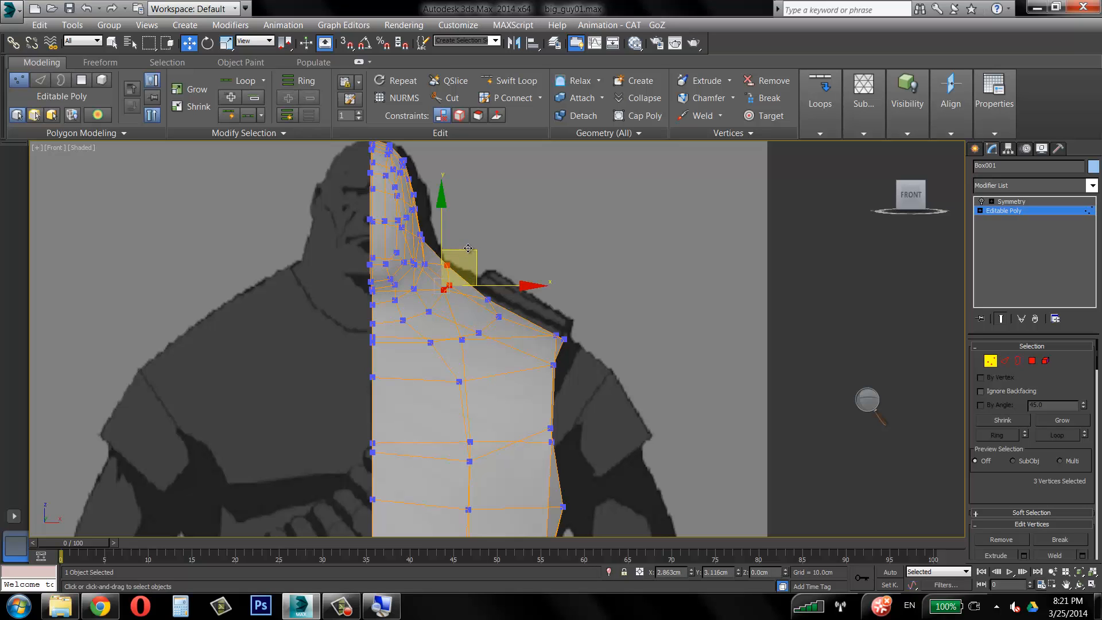
left_click(505, 296)
Unhide all hidden polygons to bring back the arm.
scroll(520, 252, "down", 5)
middle_click_drag(521, 340, 509, 307)
left_click(905, 132)
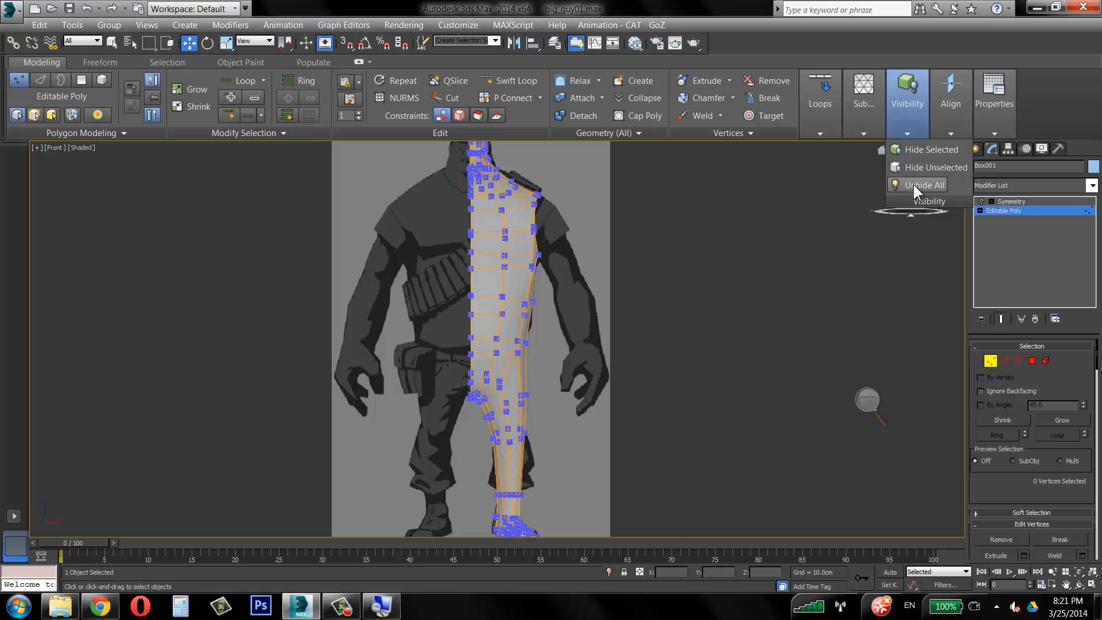
left_click(918, 184)
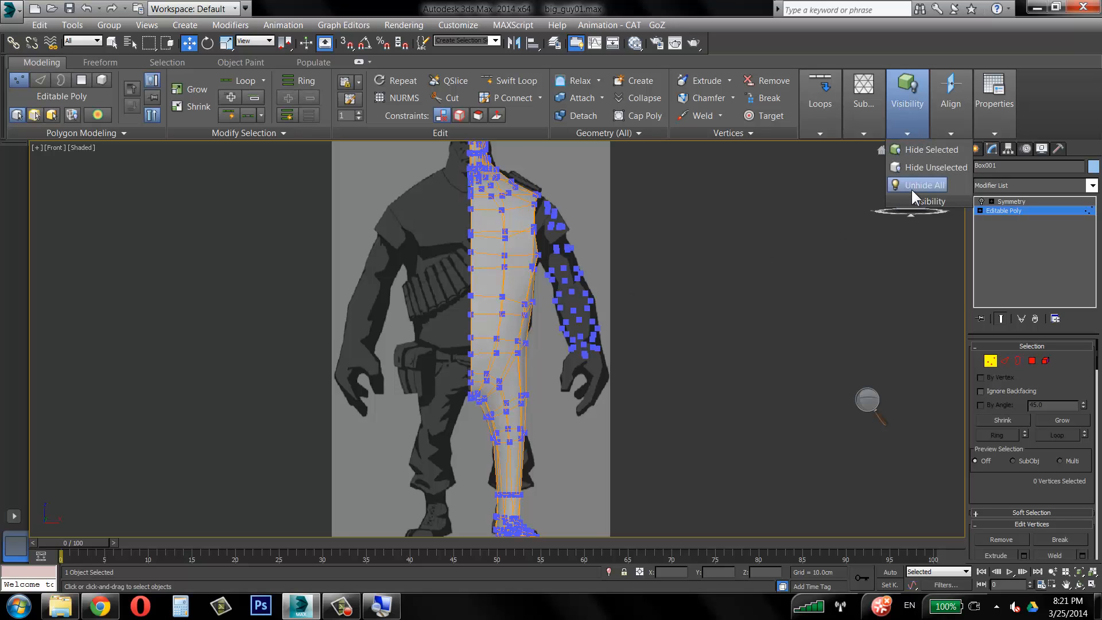
Unhide all polygons of the mesh at polygon level so the arm is displayed with the torso.
key("4")
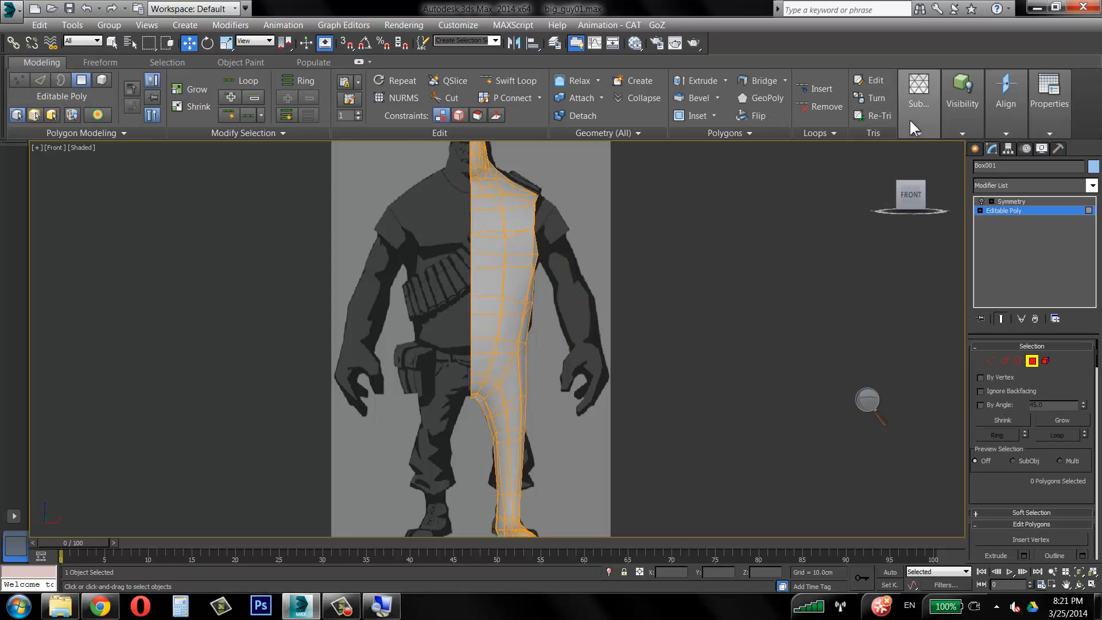
left_click(912, 123)
mouse_move(963, 136)
left_click(970, 186)
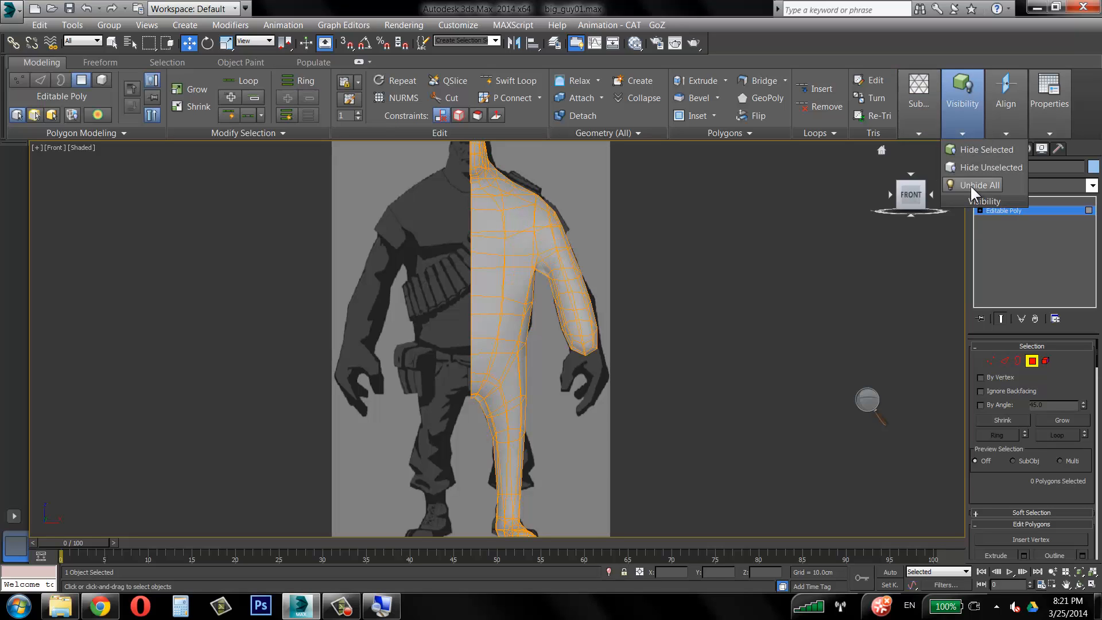
middle_click_drag(629, 277, 632, 324)
scroll(528, 428, "down", 5)
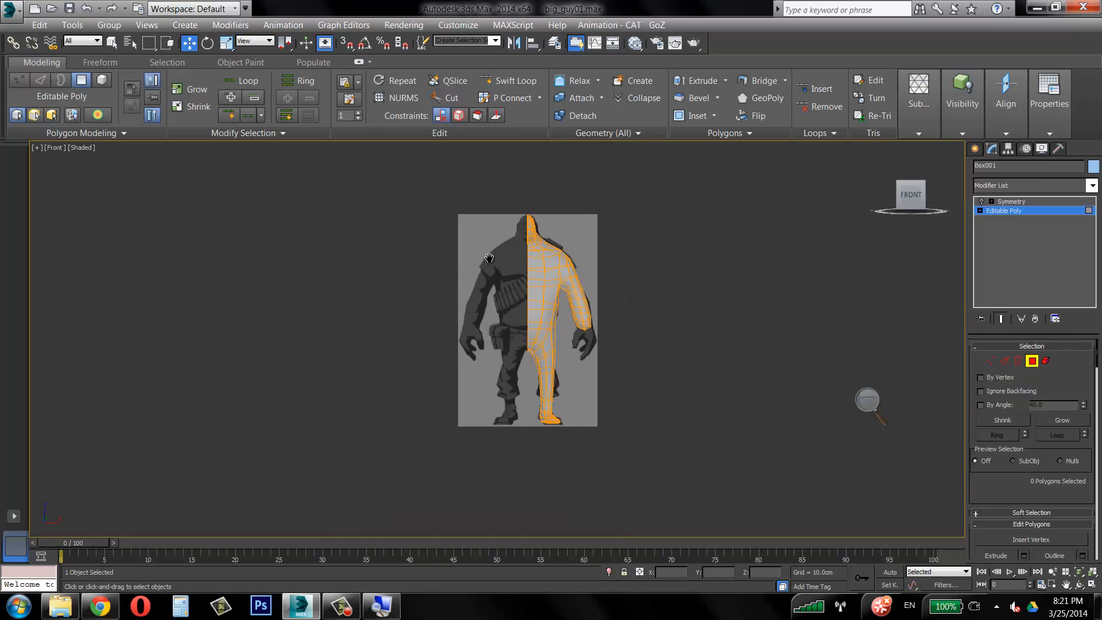
Select all head, torso and leg polygons in the Front view and hide them, leaving only the arm.
left_click_drag(543, 460, 545, 460)
scroll(536, 381, "up", 3)
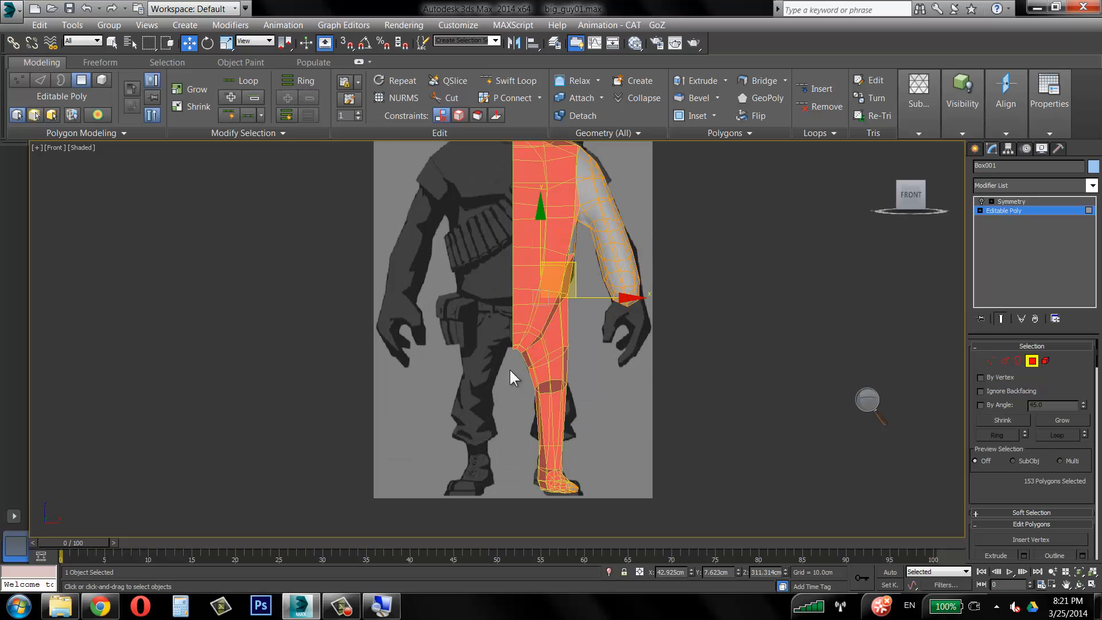
left_click_drag(460, 302, 460, 302, "ctrl")
left_click_drag(475, 217, 489, 228, "ctrl")
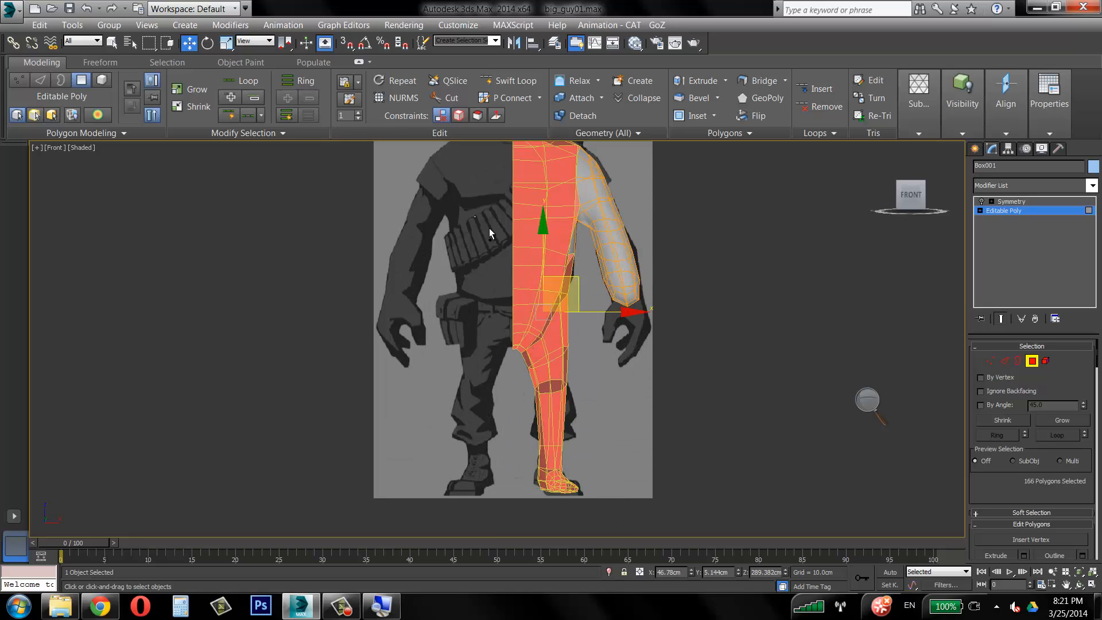
left_click_drag(591, 294, 583, 322)
left_click_drag(491, 250, 474, 346)
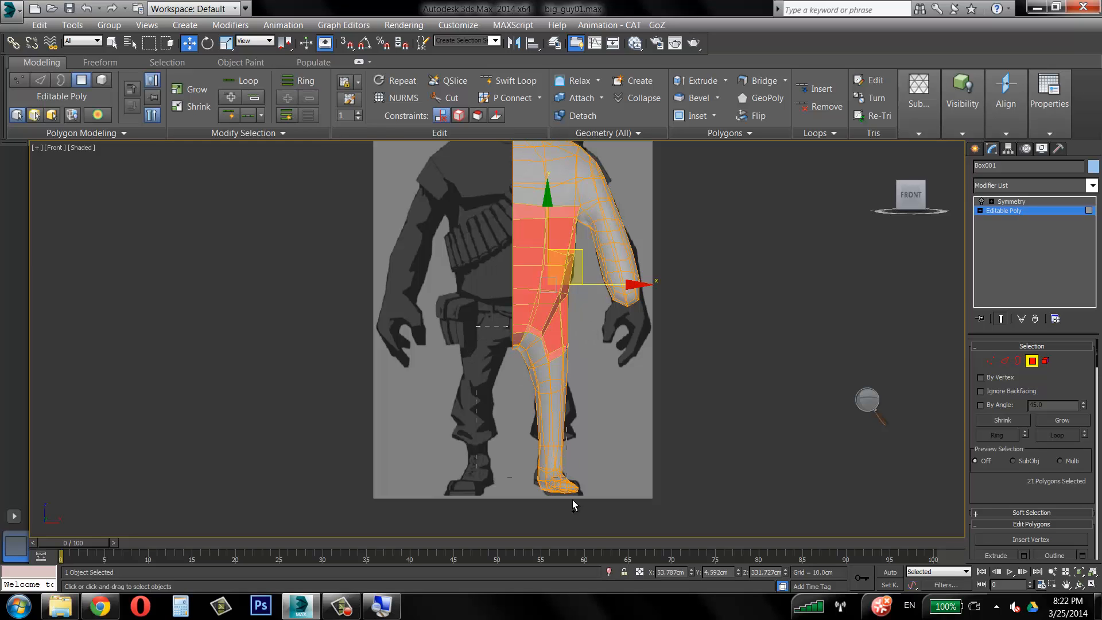
scroll(585, 498, "up", 3)
middle_click_drag(469, 292, 521, 359)
left_click(550, 487, "ctrl")
scroll(422, 311, "down", 3)
left_click(514, 402, "ctrl")
left_click(962, 133)
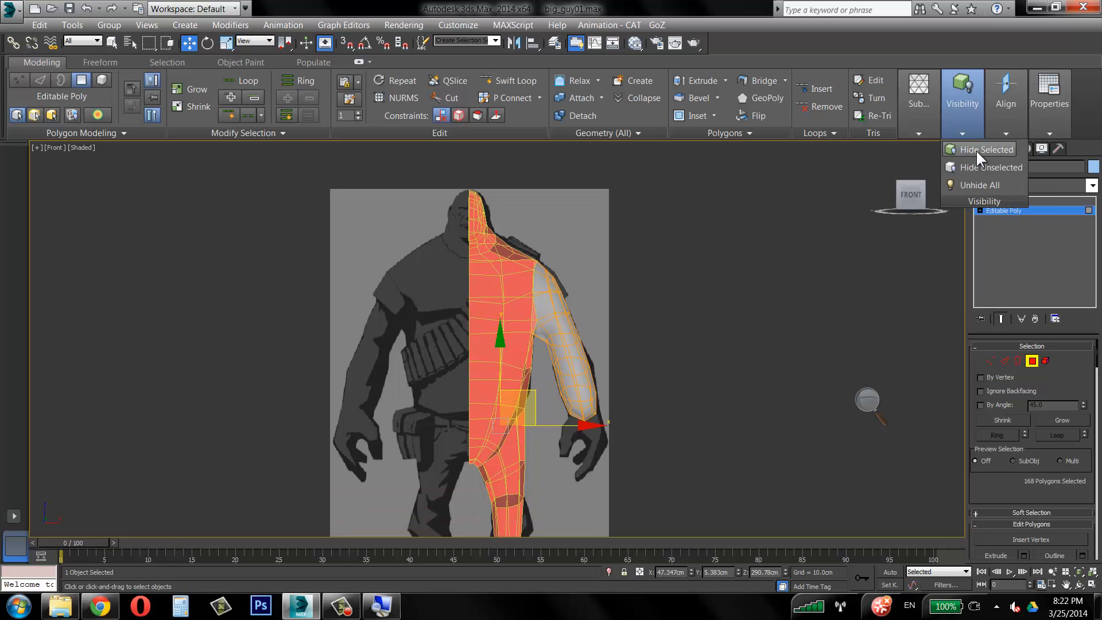
left_click(976, 150)
In the Right view, move the rear elbow vertices outward to follow the side reference.
middle_click_drag(677, 276, 672, 226)
left_click(1091, 584)
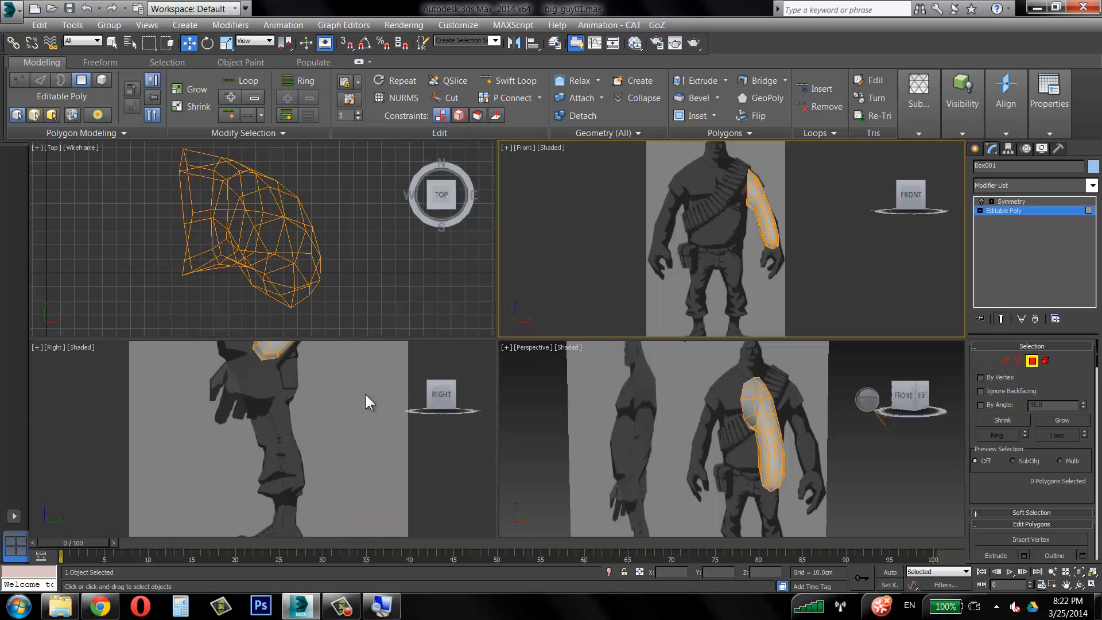
scroll(351, 452, "down", 4)
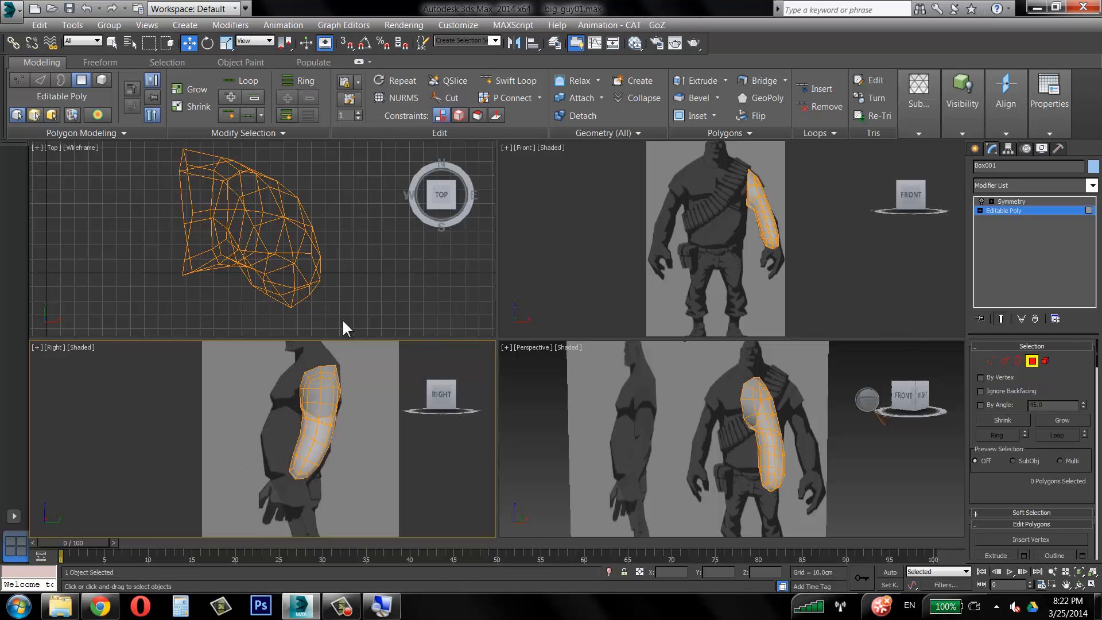
key("super+w")
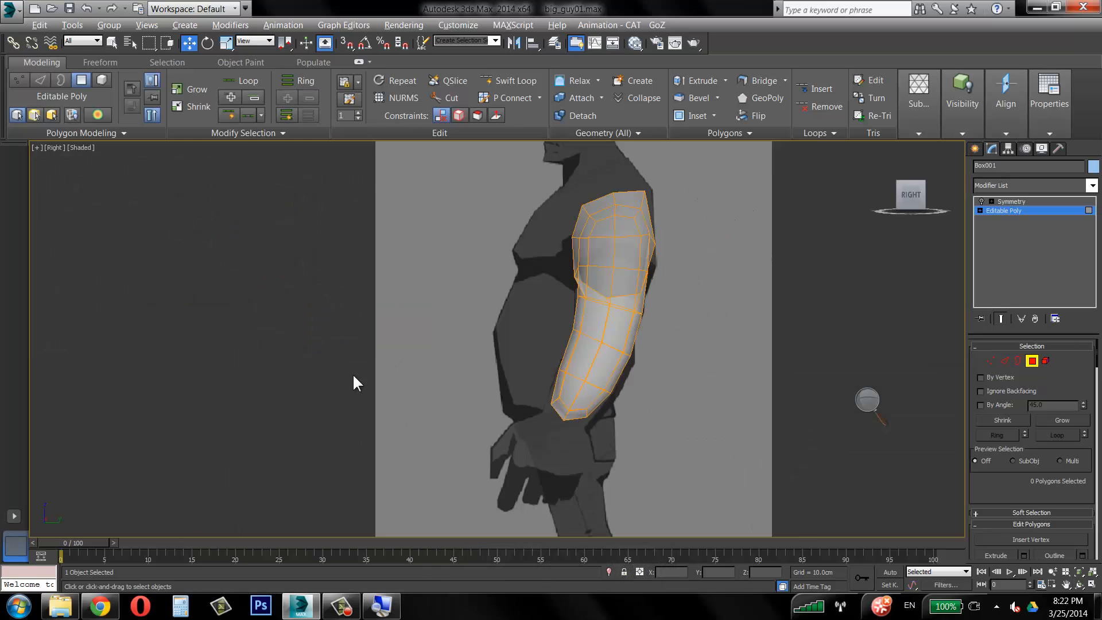
middle_click_drag(388, 358, 354, 358)
scroll(443, 307, "up", 2)
middle_click_drag(488, 253, 372, 348)
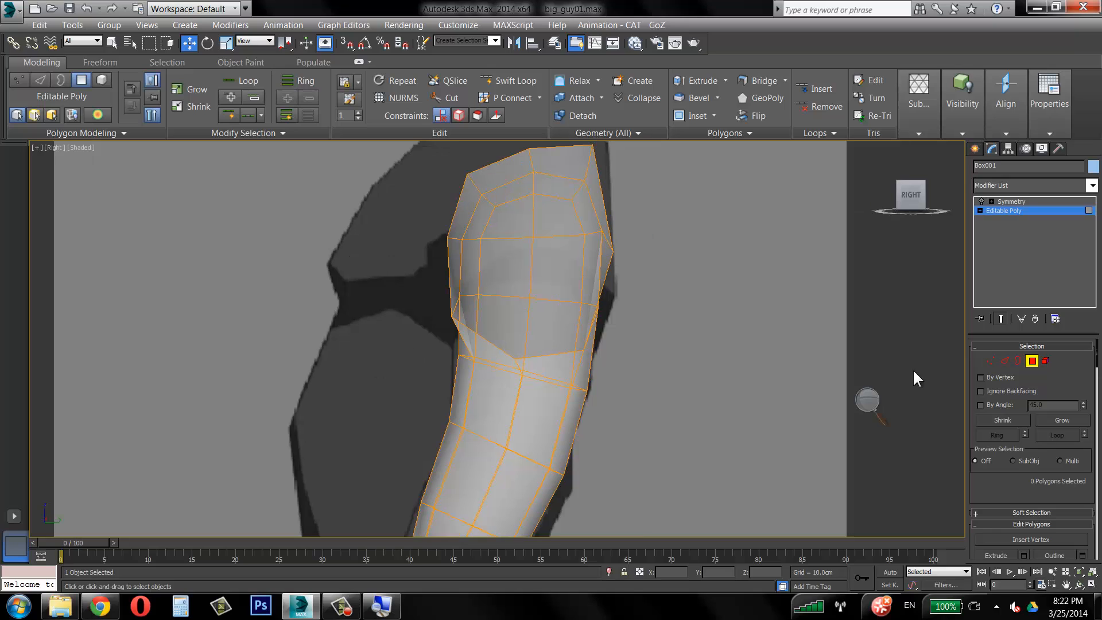
left_click(990, 362)
middle_click_drag(657, 296, 651, 157)
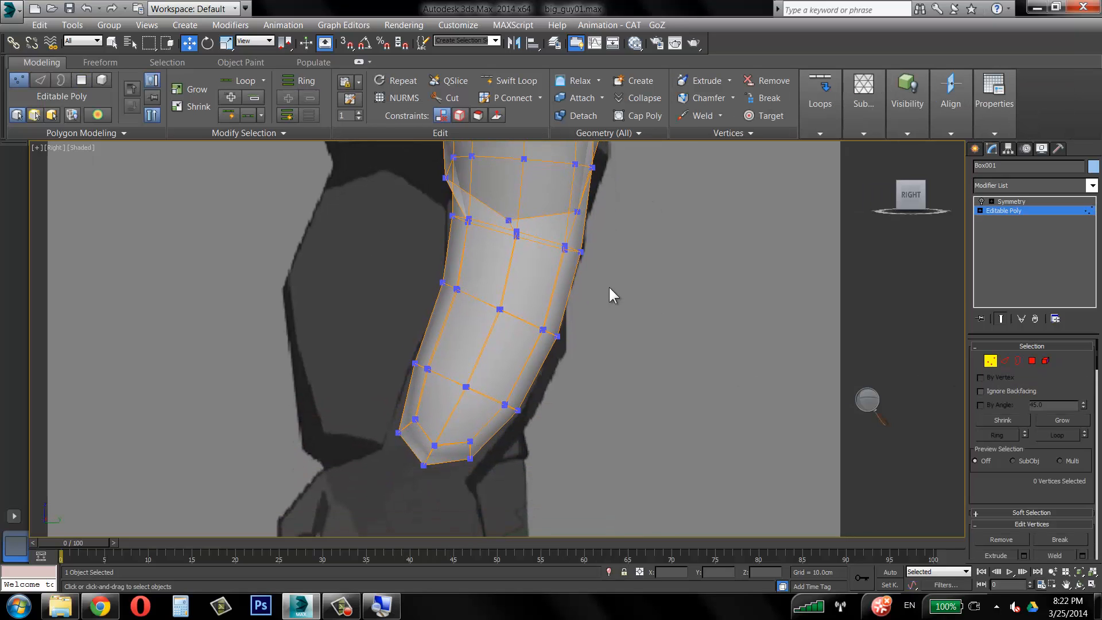
left_click_drag(535, 316, 573, 351)
left_click_drag(579, 299, 591, 303)
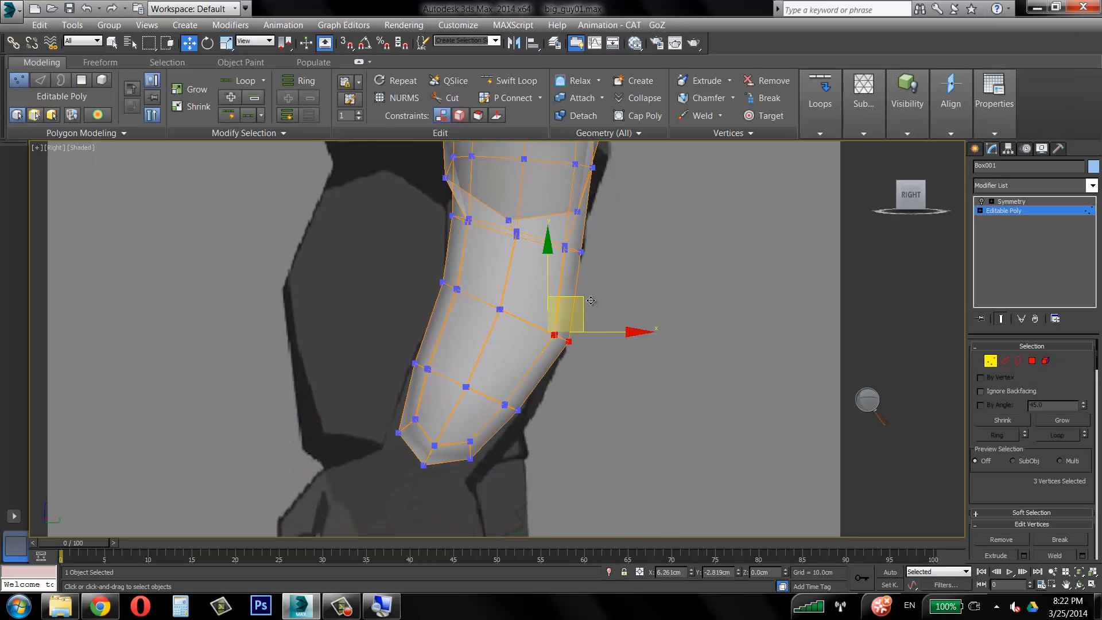
Lower the rear vertices just above the elbow and shift the front elbow vertices slightly inward.
left_click(603, 236)
left_click_drag(565, 253, 550, 259)
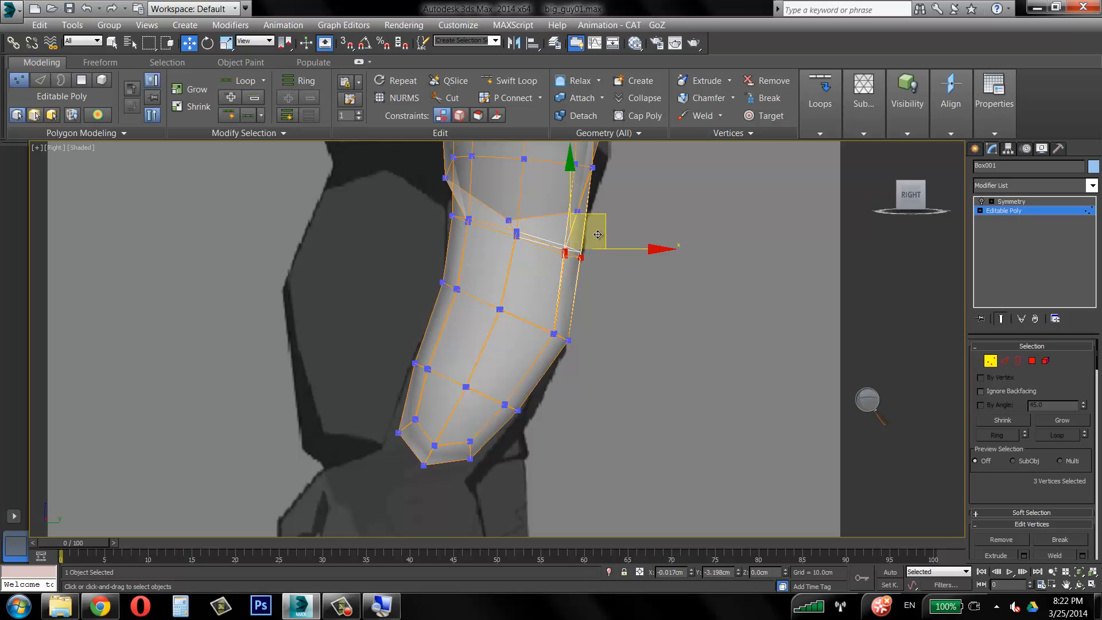
left_click_drag(598, 211, 594, 234)
left_click_drag(430, 275, 476, 277)
Move the front wrist vertices outward and the rear wrist vertices down to align the arm's end with the side reference.
left_click_drag(421, 443, 422, 441)
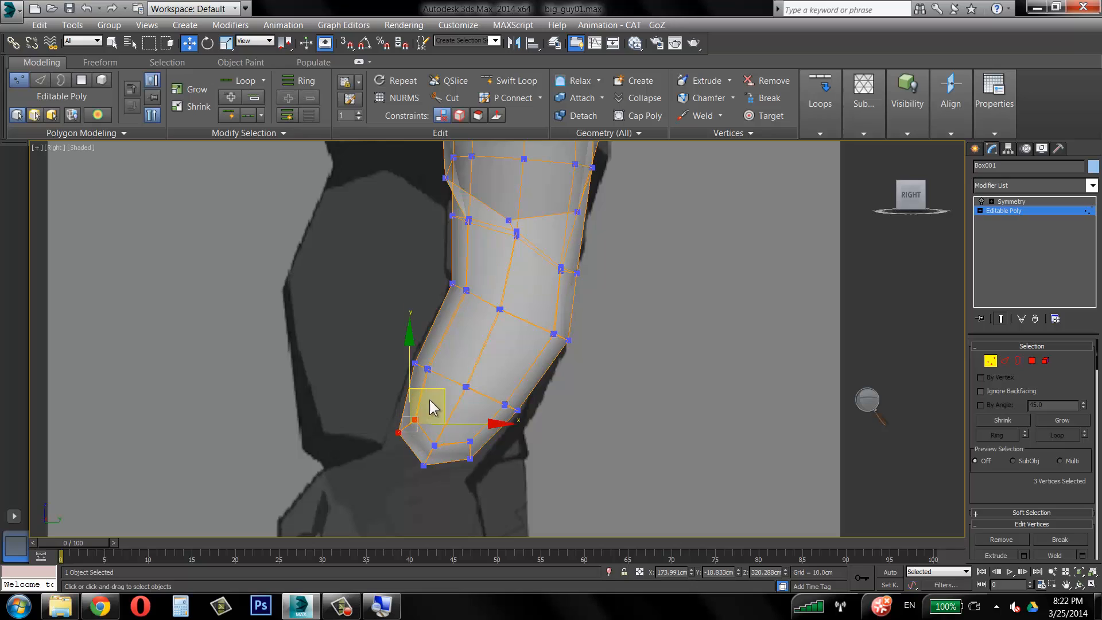
left_click_drag(429, 399, 422, 401)
left_click(465, 443)
left_click_drag(463, 437, 495, 481)
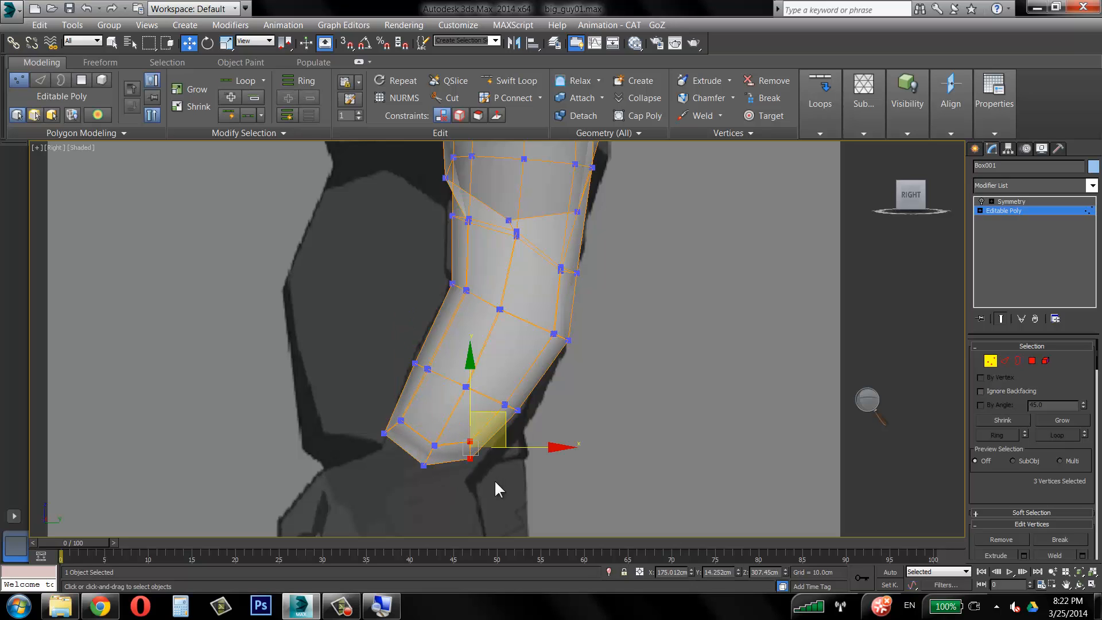
left_click_drag(504, 410, 514, 438)
Adjust the front vertices of the forearm and elbow and the rear upper-arm pair to the side reference's silhouette.
left_click_drag(380, 415, 449, 392)
scroll(417, 396, "up", 2)
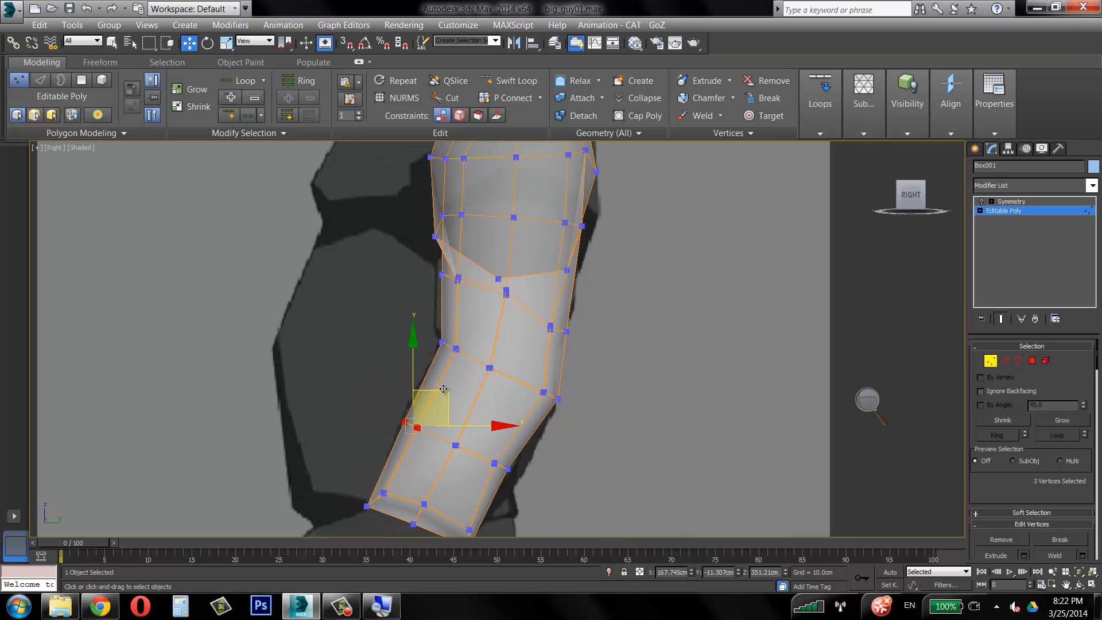
left_click_drag(447, 337, 438, 270)
left_click(424, 287)
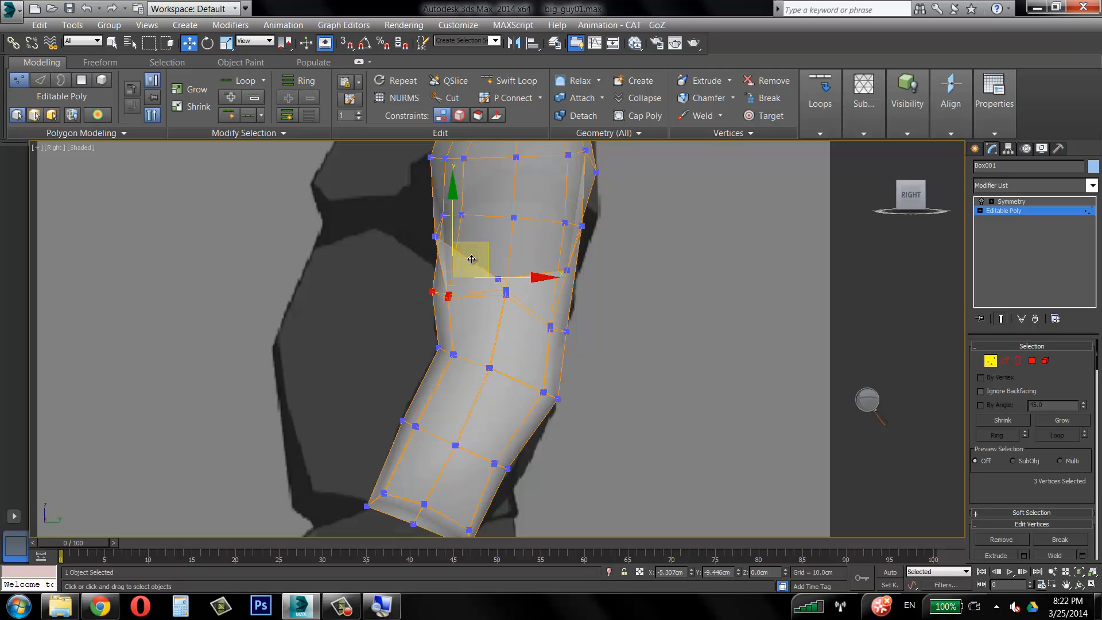
scroll(515, 315, "down", 2)
scroll(509, 315, "up", 2)
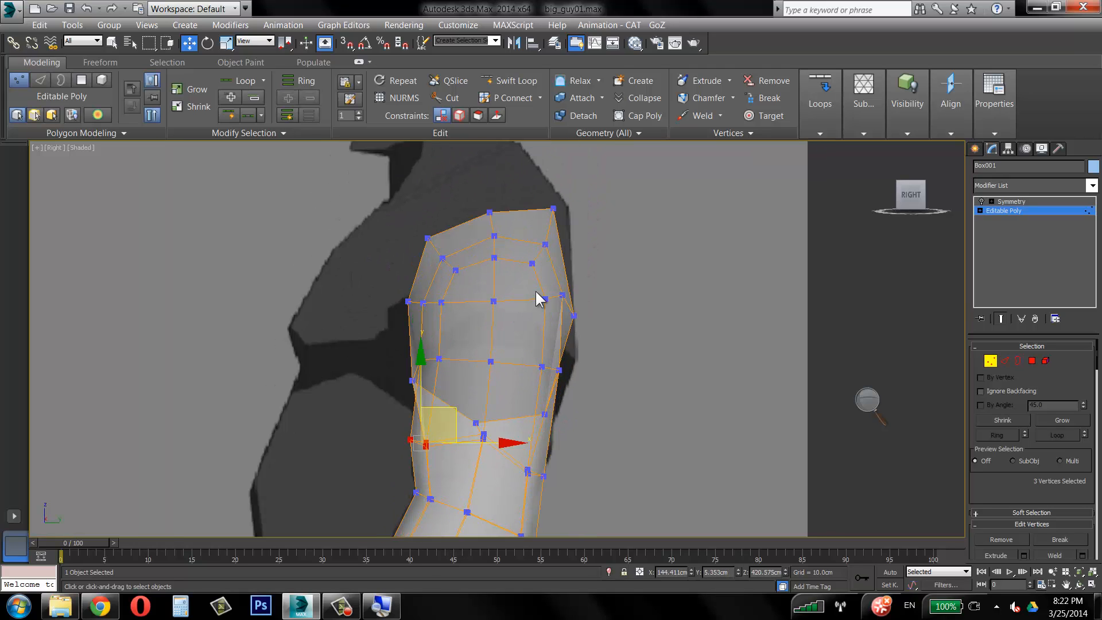
left_click_drag(517, 351, 576, 383)
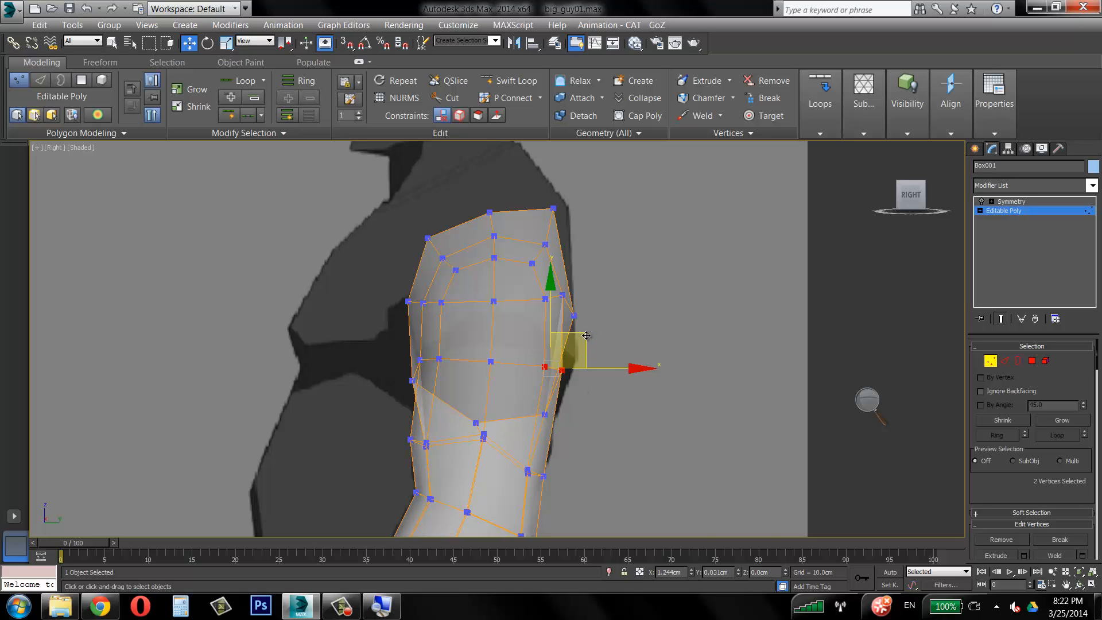
In the Front view, move the three outer elbow vertices outward to the reference arm's contour.
key("alt+w")
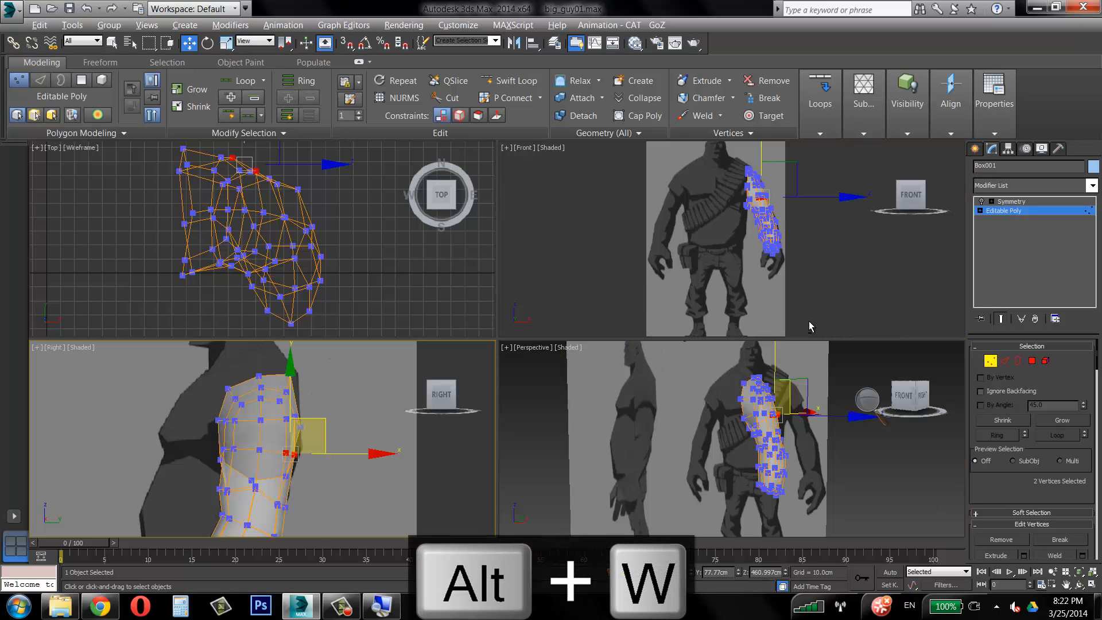
scroll(762, 270, "up", 3)
middle_click_drag(800, 257, 726, 202)
scroll(762, 269, "up", 3)
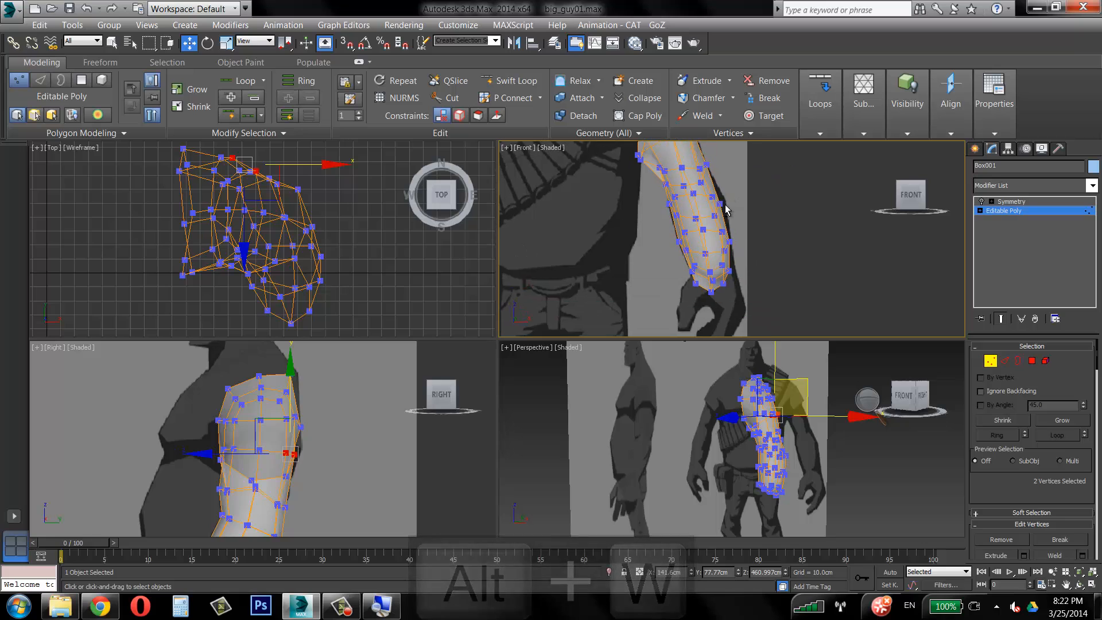
key("alt+w")
middle_click_drag(692, 250, 651, 299)
scroll(568, 216, "down", 3)
scroll(479, 361, "up", 5)
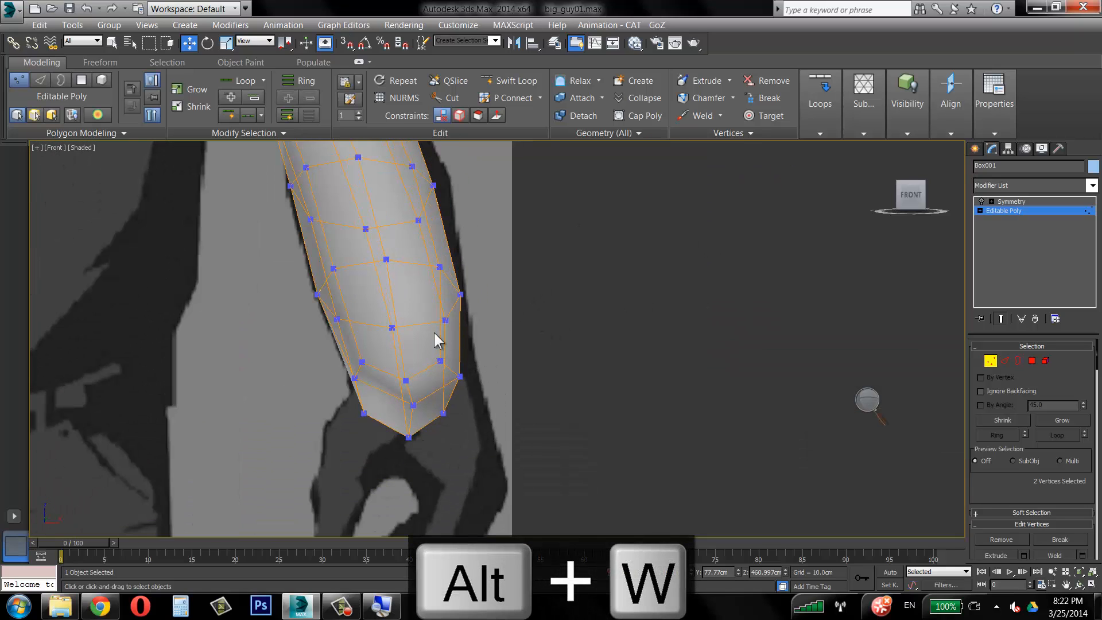
middle_click_drag(426, 271, 453, 391)
left_click_drag(432, 280, 479, 351)
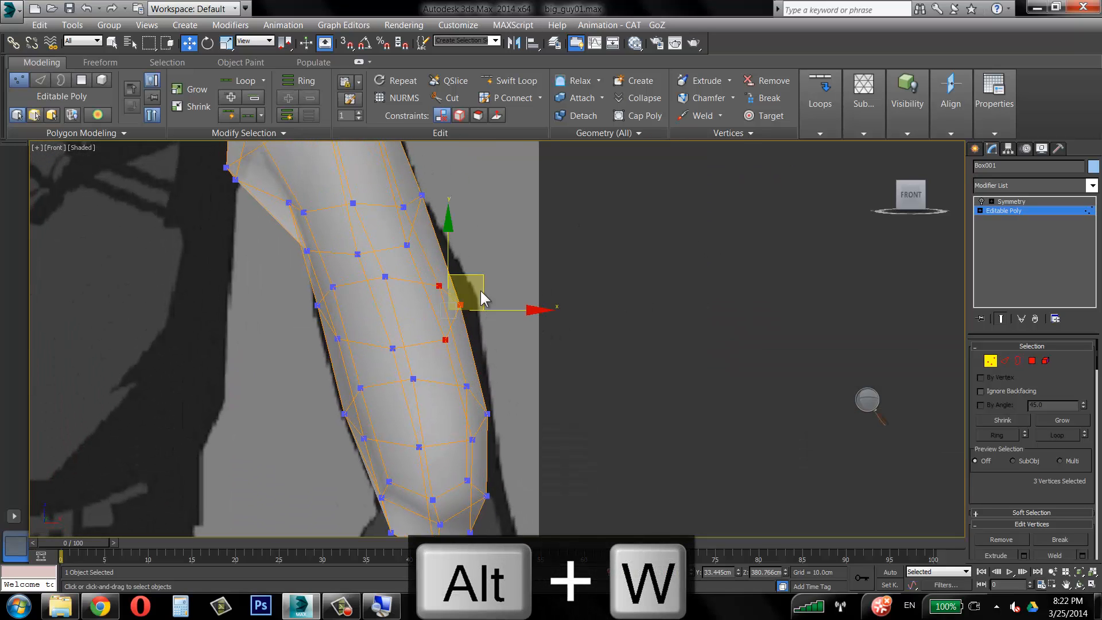
left_click_drag(478, 272, 494, 267)
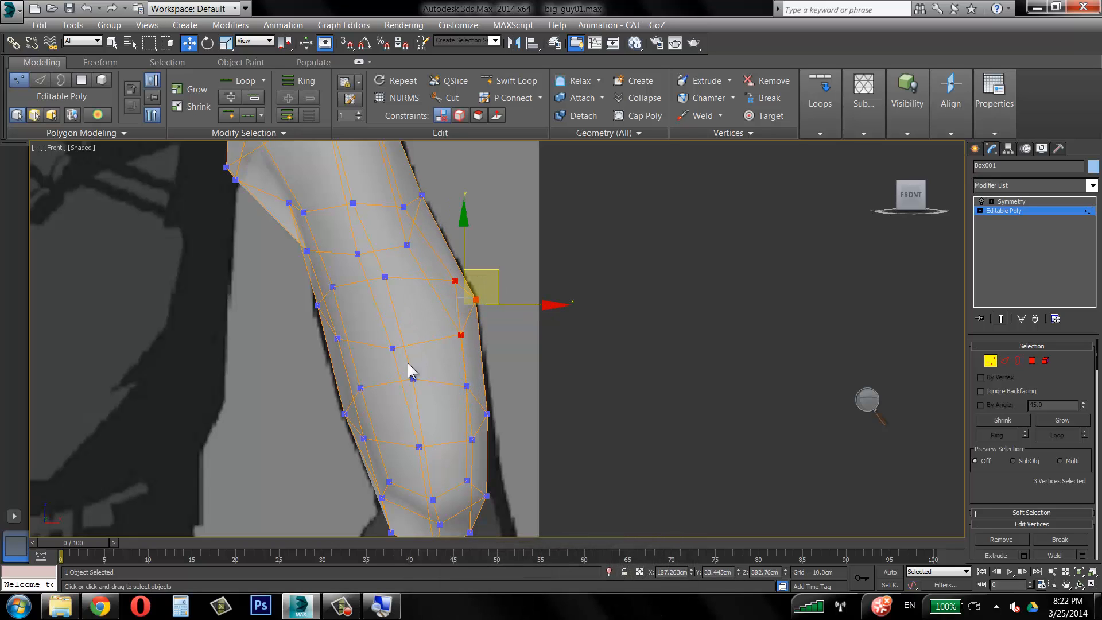
Move the outer forearm and wrist vertices outward to match the front reference.
middle_click_drag(455, 430, 475, 303)
left_click_drag(474, 253, 516, 321)
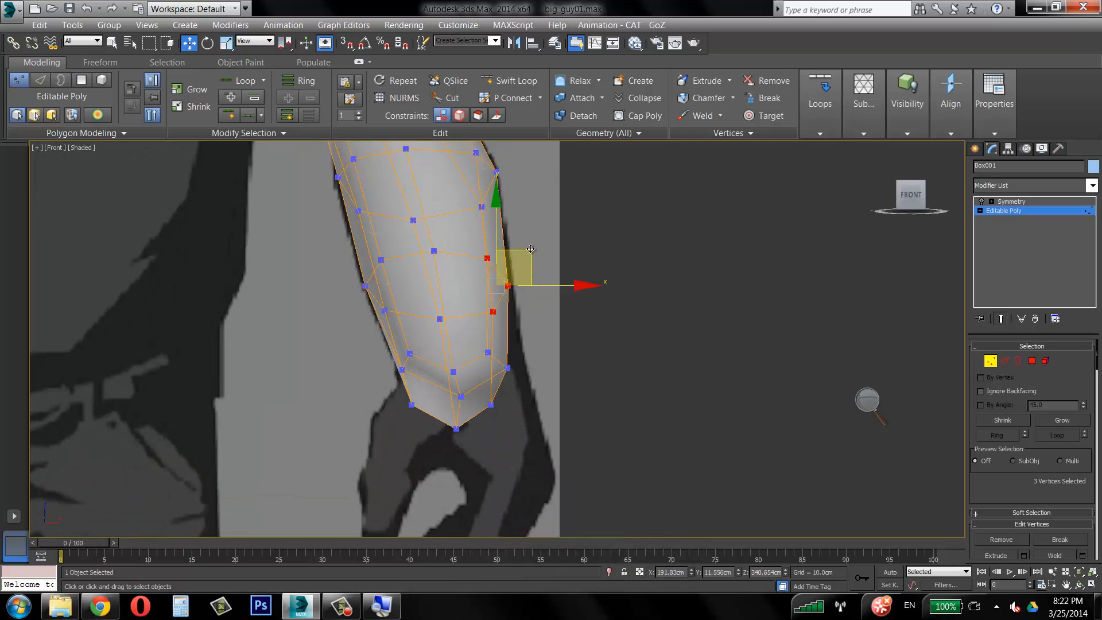
left_click_drag(530, 249, 536, 248)
left_click_drag(517, 408, 518, 411)
left_click_drag(531, 341, 550, 339)
Move the armpit vertices closer to the arm and the outer shoulder vertices outward toward the reference sleeve.
middle_click_drag(434, 308, 443, 373)
scroll(369, 339, "up", 3)
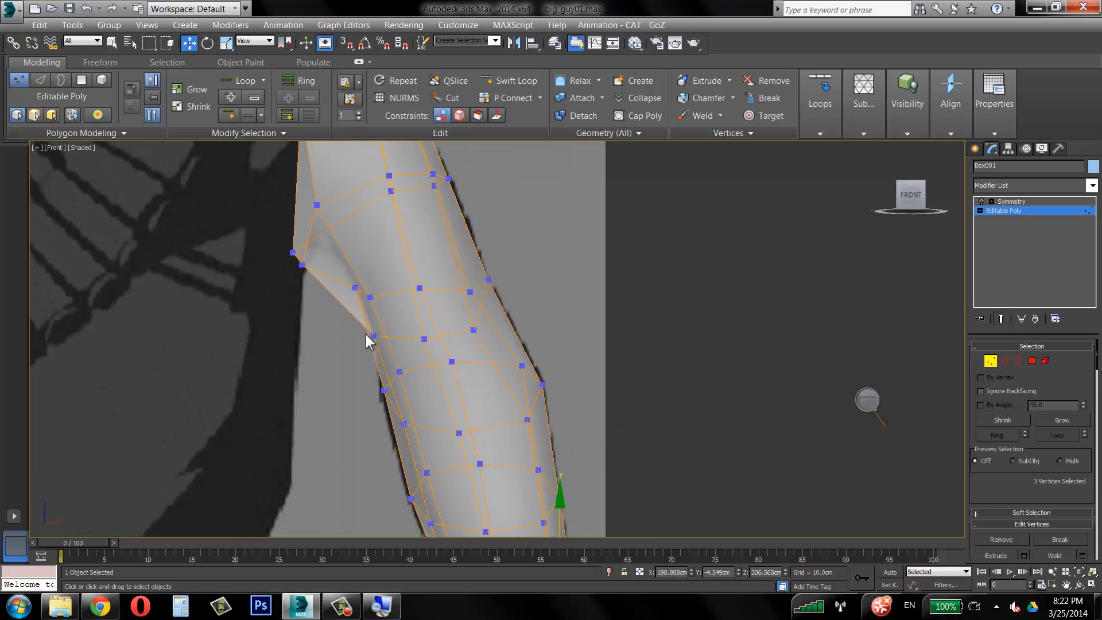
left_click_drag(356, 367, 395, 299)
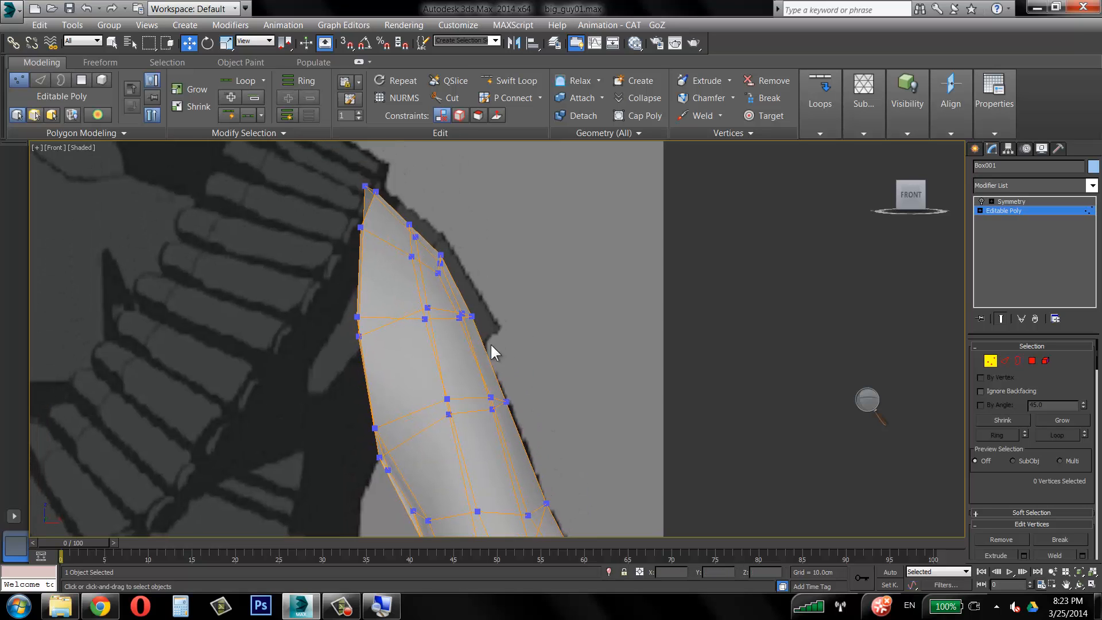
left_click_drag(446, 295, 491, 294)
middle_click_drag(492, 354, 455, 229)
scroll(459, 241, "down", 3)
middle_click_drag(468, 305, 466, 253)
In the Perspective view, unhide all polygons and turn the Symmetry modifier back on to show the full body.
key("alt+w")
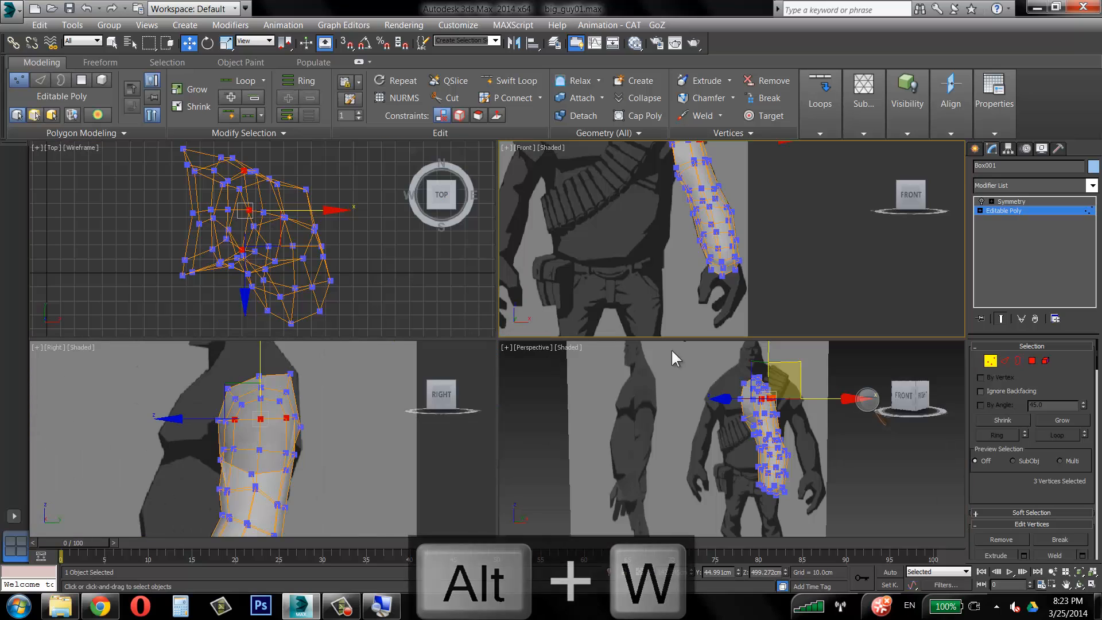
right_click(796, 457)
key("alt+w")
key("z")
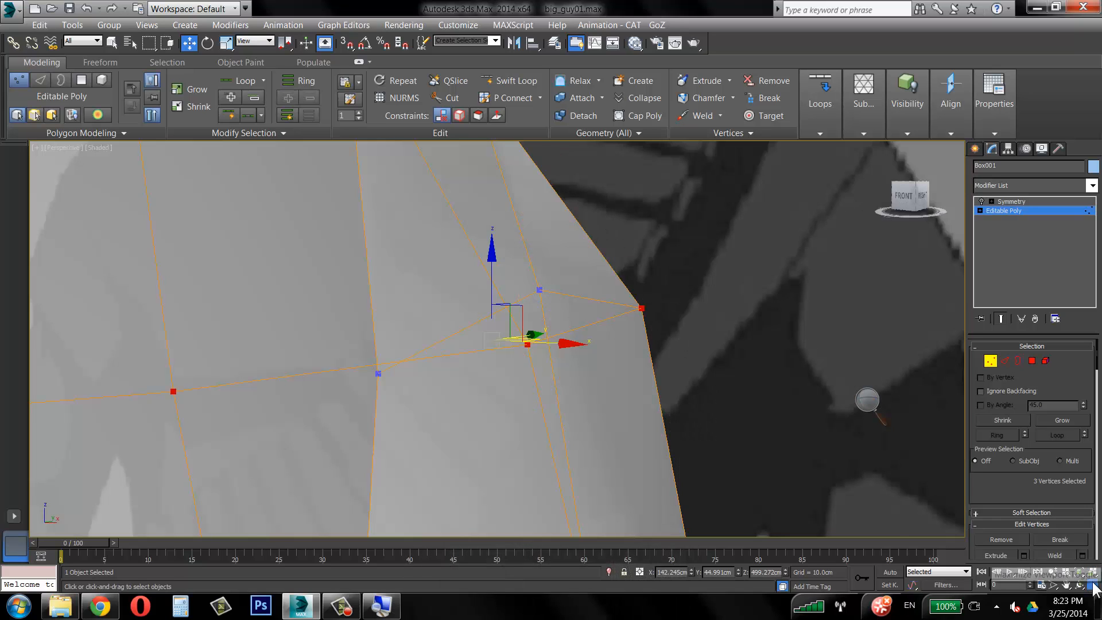
left_click(1092, 584)
key("alt+w")
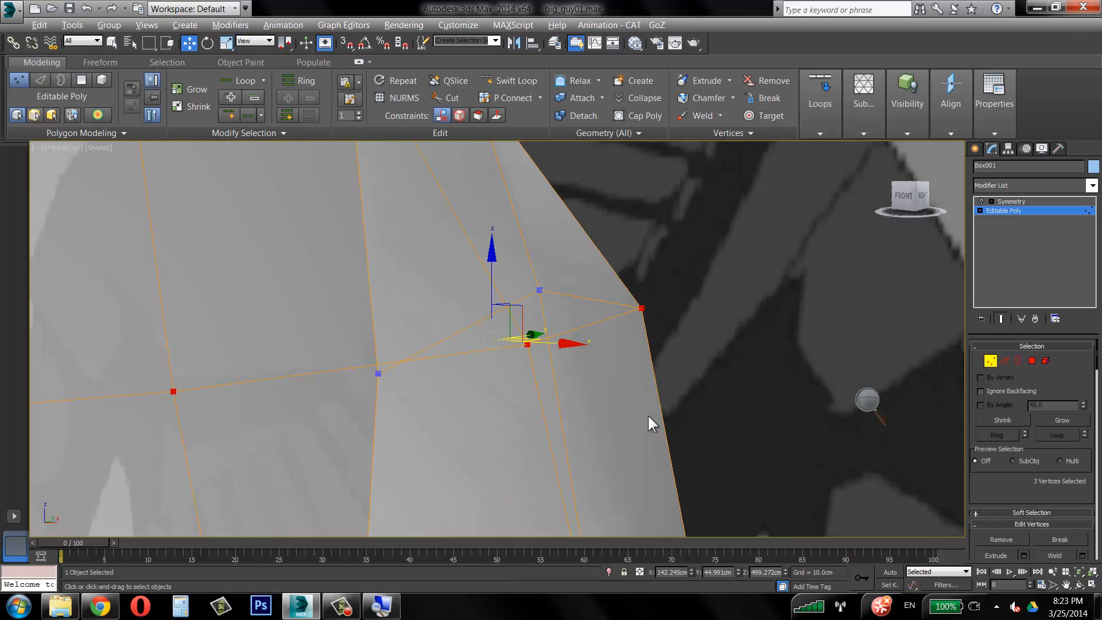
scroll(643, 397, "down", 5)
scroll(667, 394, "down", 6)
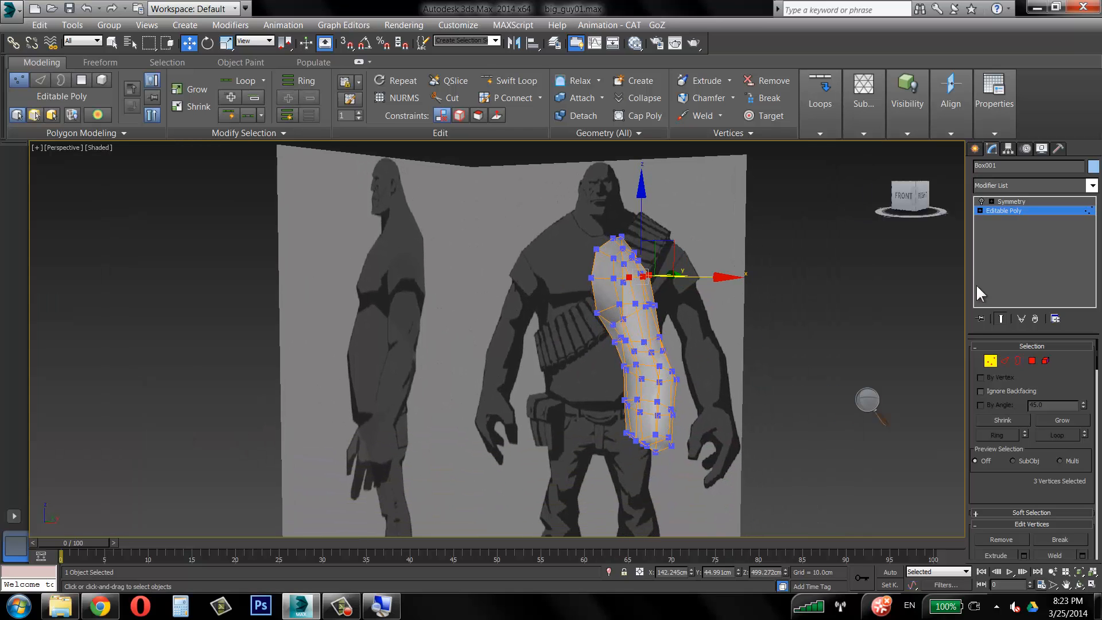
key("4")
left_click(961, 123)
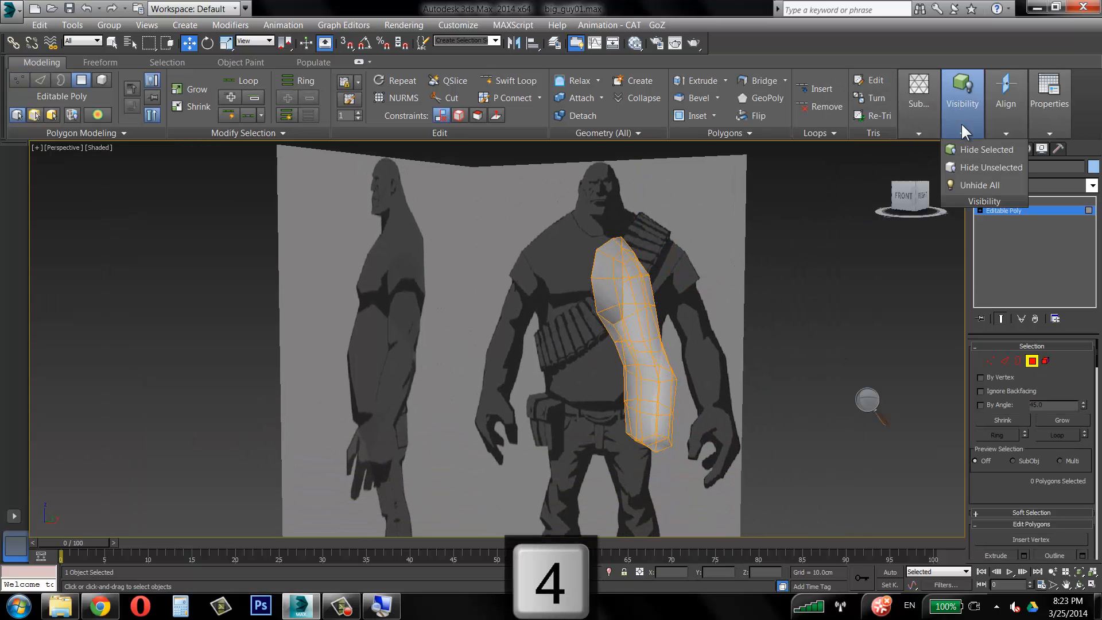
left_click(975, 185)
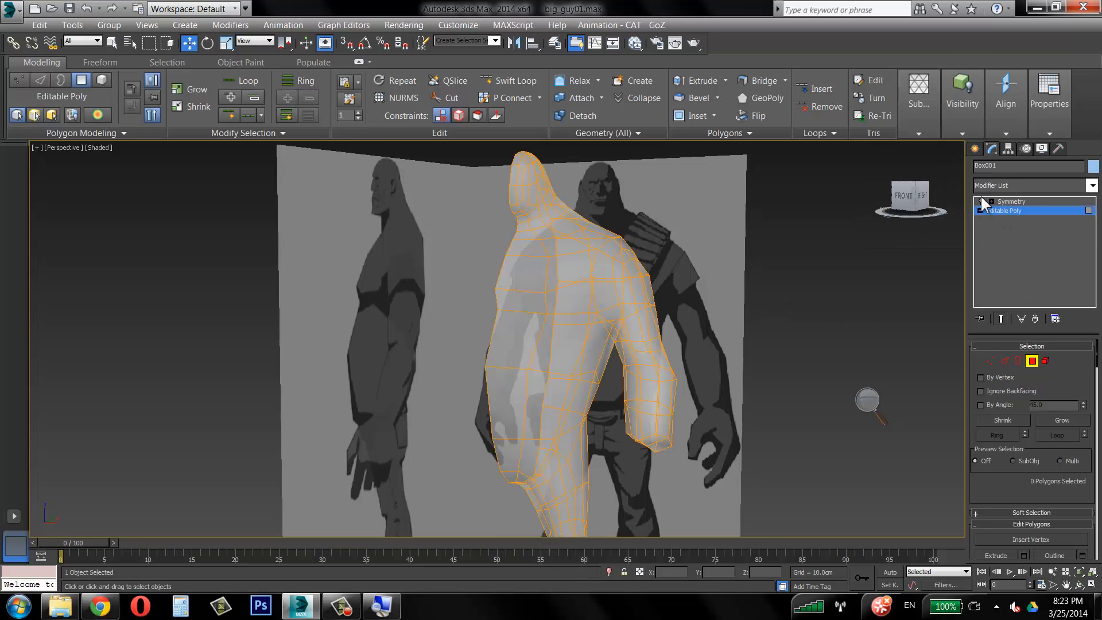
left_click(981, 201)
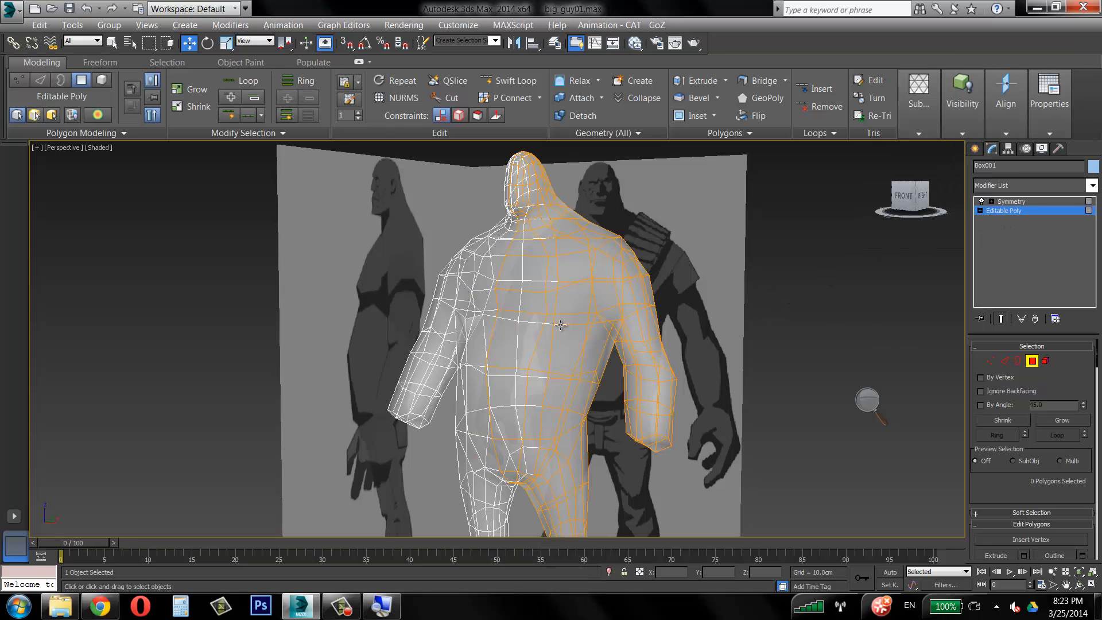
Turn off the body's see-through display and switch the Editable Poly to vertex editing.
key("alt+x")
mouse_move(560, 326)
middle_mouse_down("alt")
mouse_move(578, 320)
mouse_move(494, 297)
mouse_move(548, 341)
mouse_move(591, 338)
middle_mouse_up("alt")
left_click(990, 361)
middle_click_drag(613, 347, 591, 286, "alt")
Try moving the outer chest vertex beside the armpit in the Perspective view.
left_click_drag(594, 272, 584, 295)
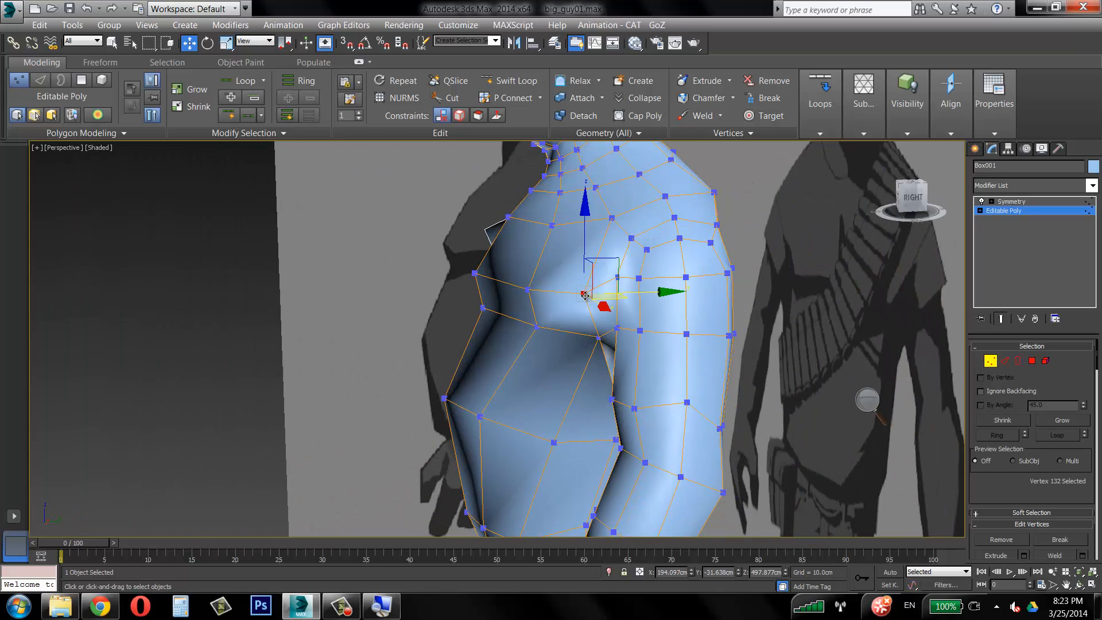
key("ctrl+z")
middle_click_drag(534, 226, 583, 251, "alt")
Set the reference coordinate system for transforms to Screen.
left_click(382, 605)
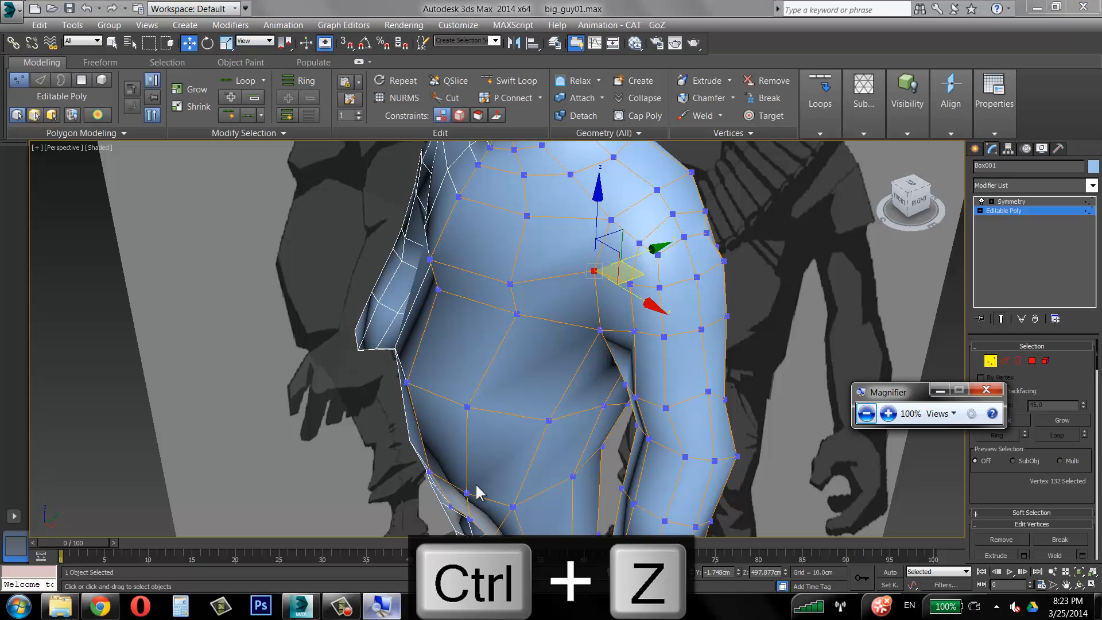
left_click(888, 413)
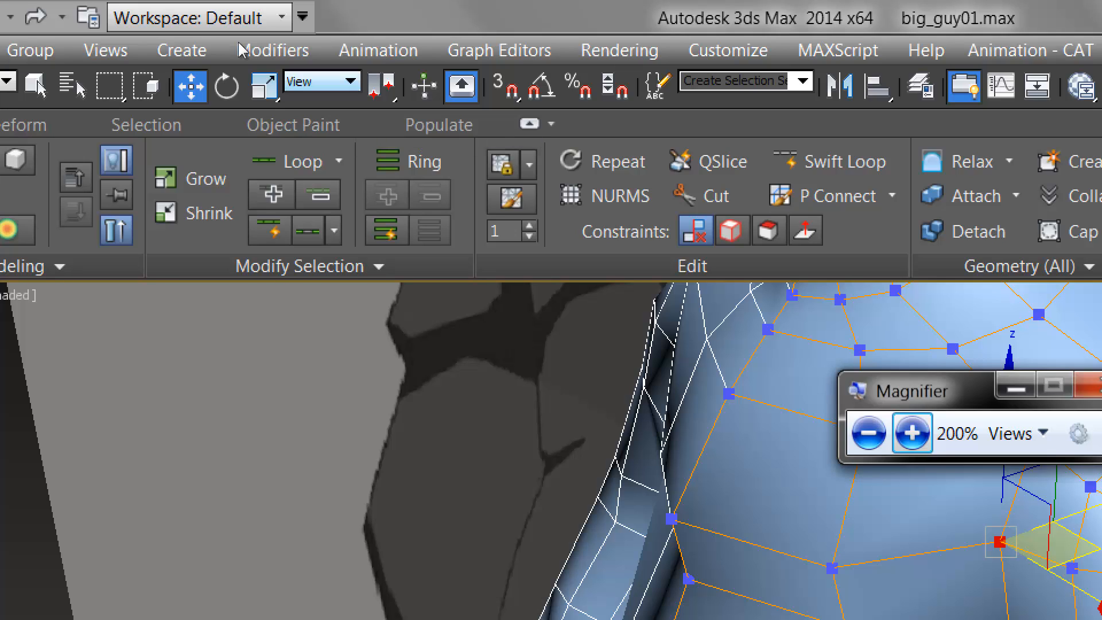
left_click(351, 81)
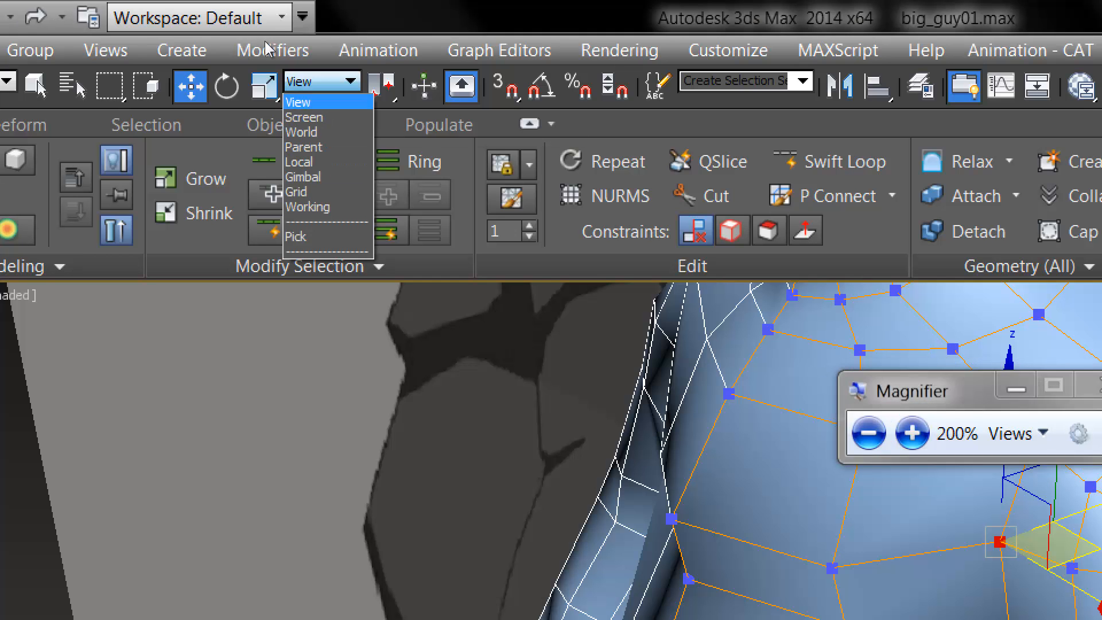
left_click(304, 117)
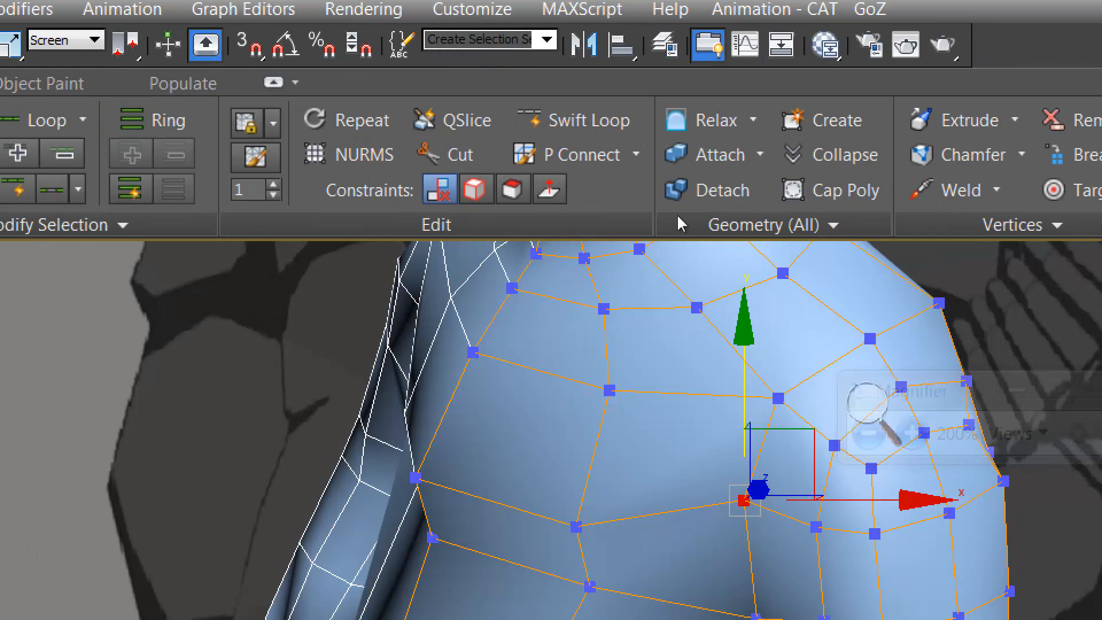
left_click(658, 230)
left_click(659, 234)
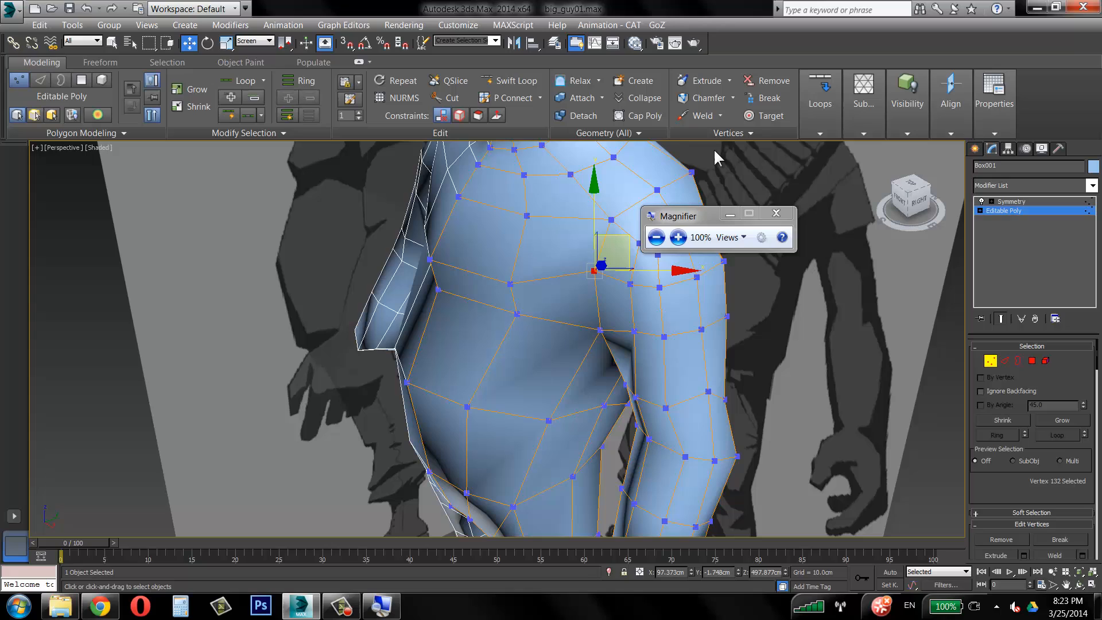
left_click(728, 214)
Move the outer chest vertex beside the armpit slightly downward in the screen plane.
left_click_drag(624, 253, 623, 255)
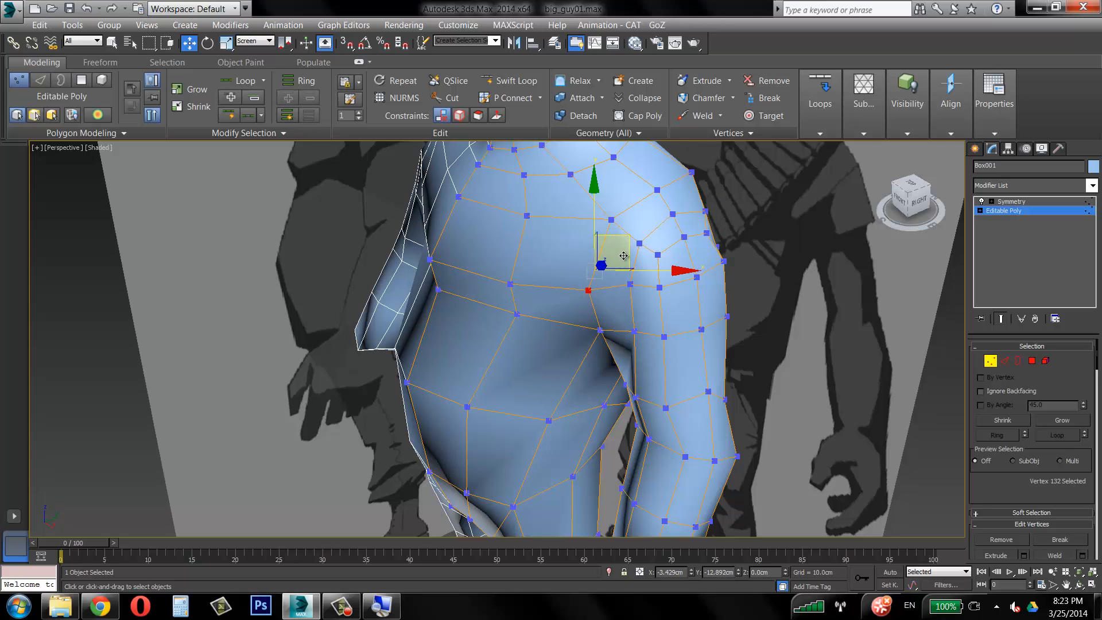
key("ctrl+z")
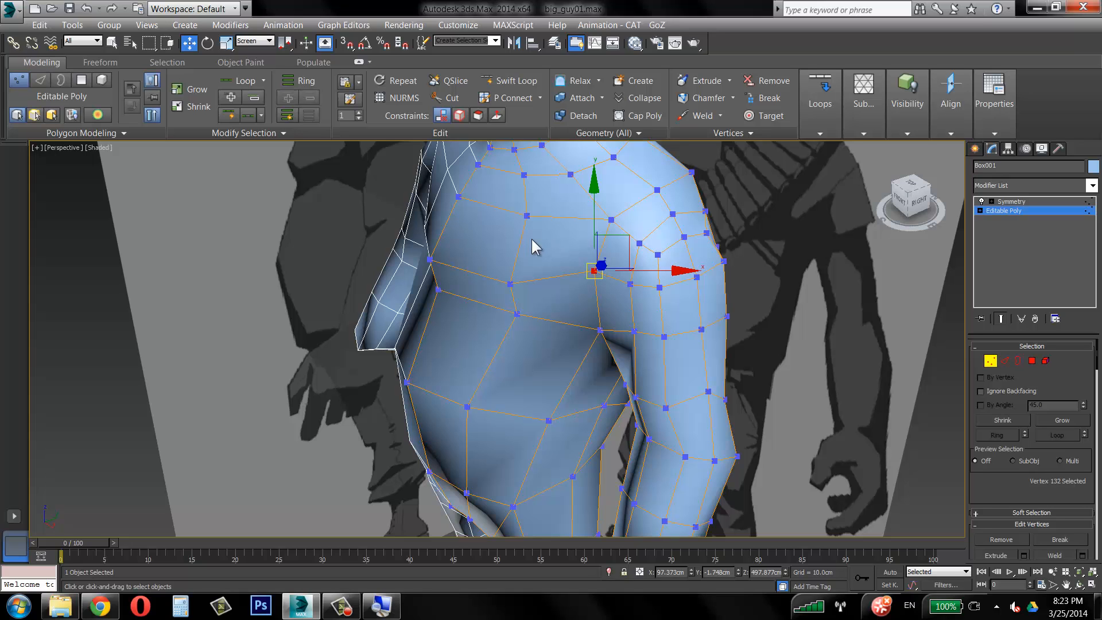
mouse_move(521, 270)
middle_mouse_down("alt")
mouse_move(585, 246)
mouse_move(574, 271)
mouse_move(533, 277)
middle_mouse_up("alt")
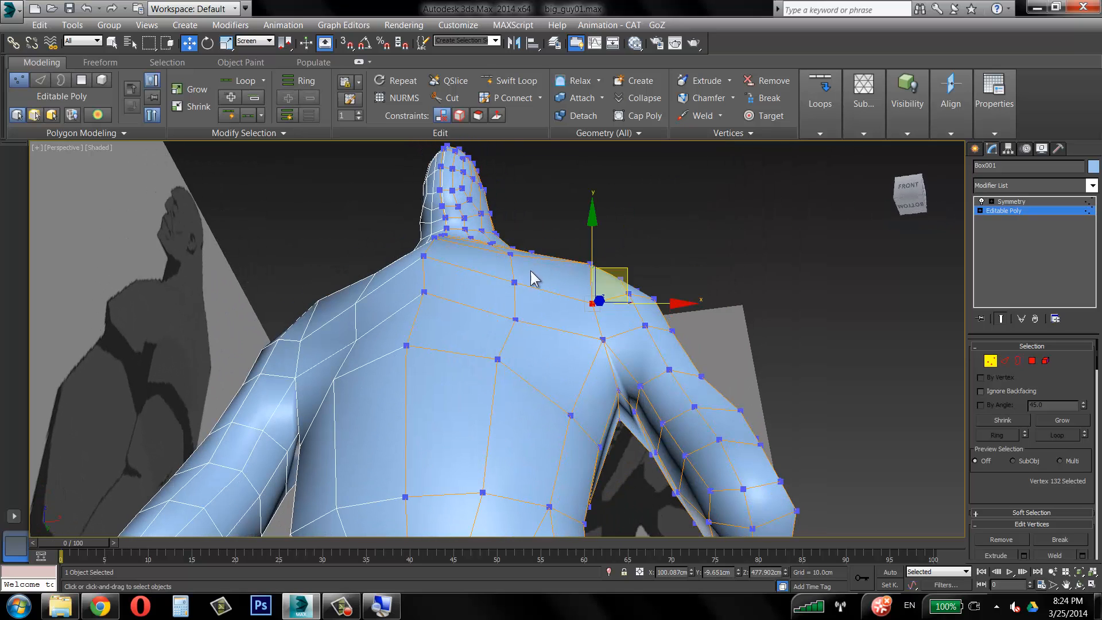
Lower the upper-chest centre vertex and shift the neighbouring chest vertices upward to even out the chest's edge flow.
left_click(420, 254)
left_click_drag(421, 268, 422, 272)
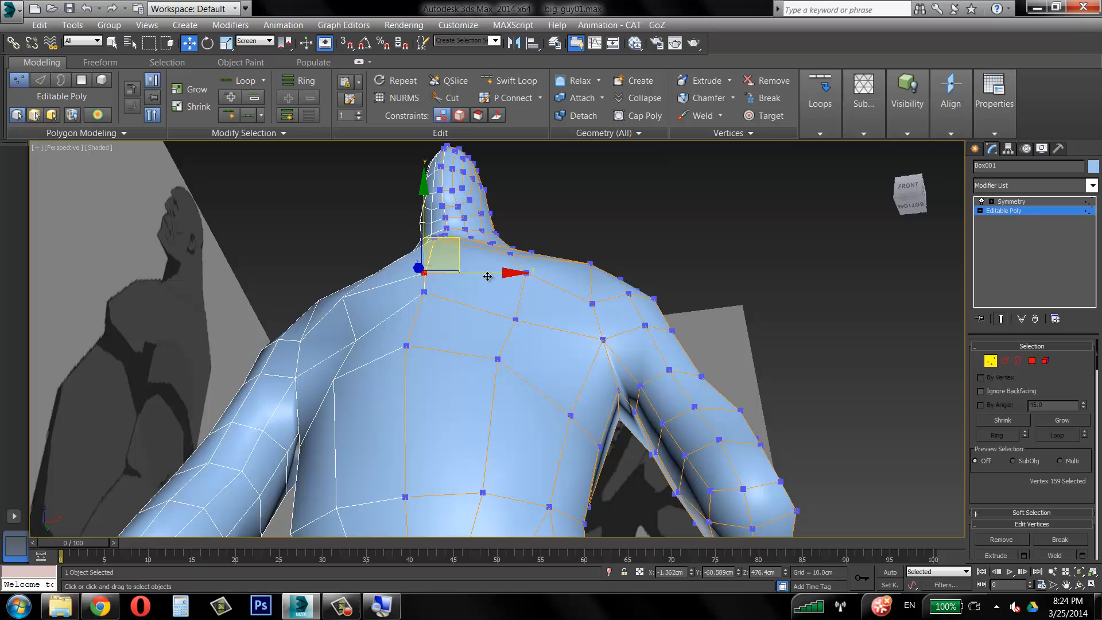
left_click(534, 278)
left_click(527, 271)
left_click(517, 319)
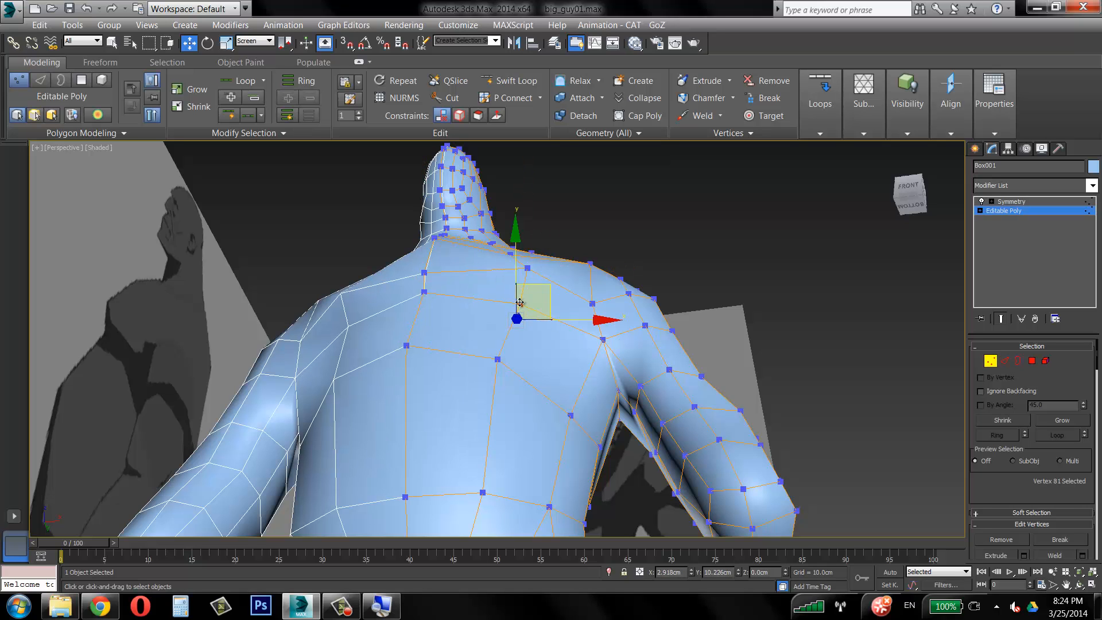
Adjust the belly's centre-line vertex from the side and front to smooth the stomach contour.
middle_click_drag(519, 302, 416, 367, "alt")
left_click(409, 395)
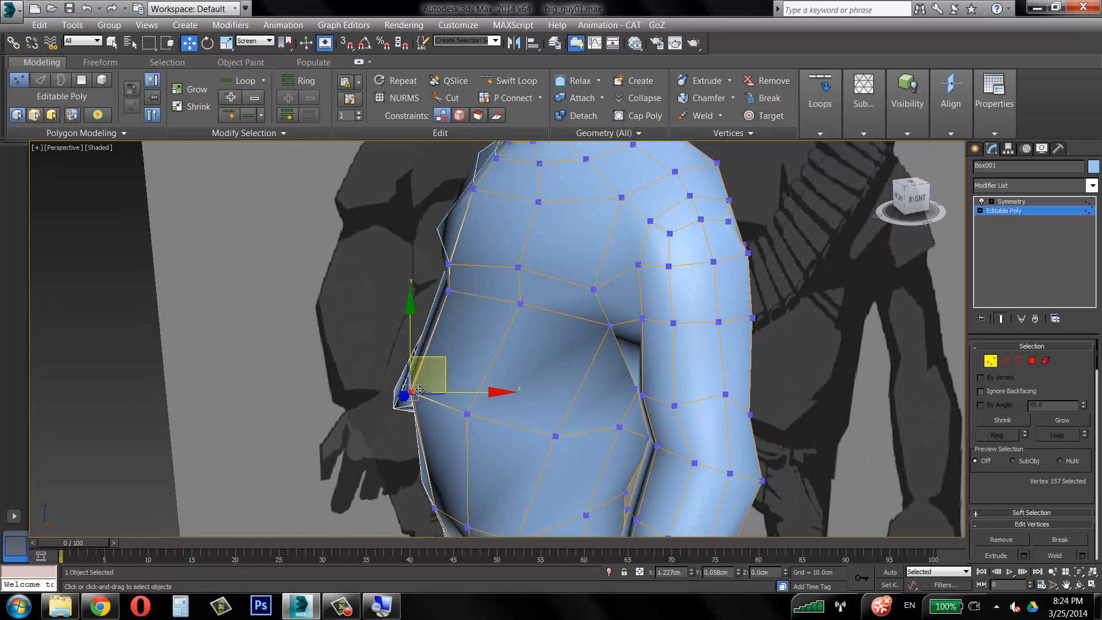
middle_click_drag(480, 438, 566, 430, "alt")
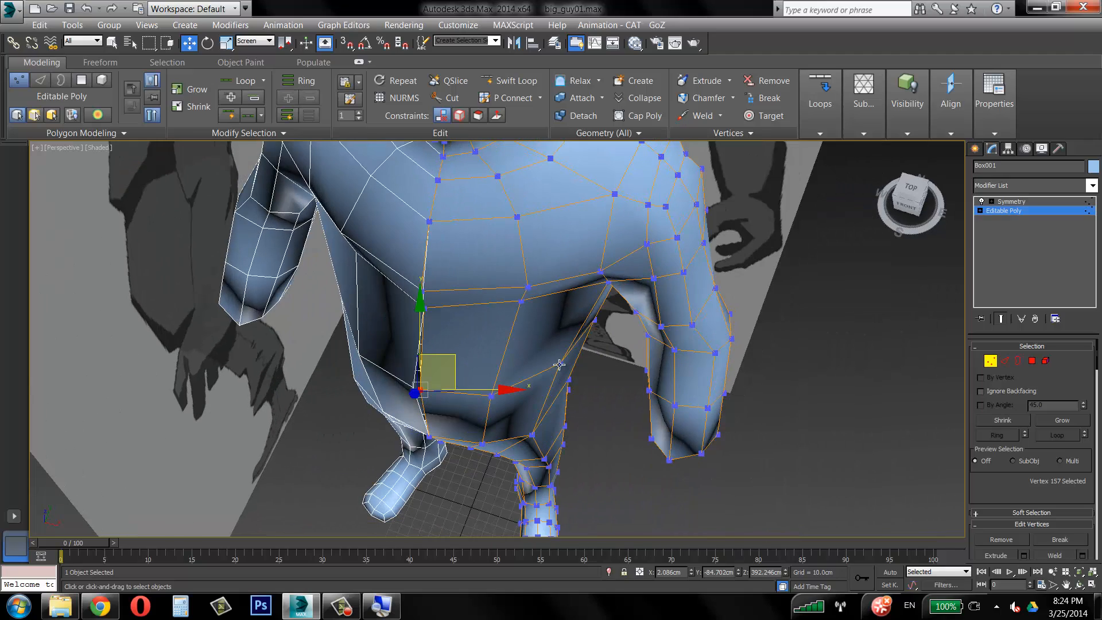
left_click(559, 364)
middle_click_drag(559, 364, 474, 316, "alt")
left_click(437, 381)
left_click(438, 382)
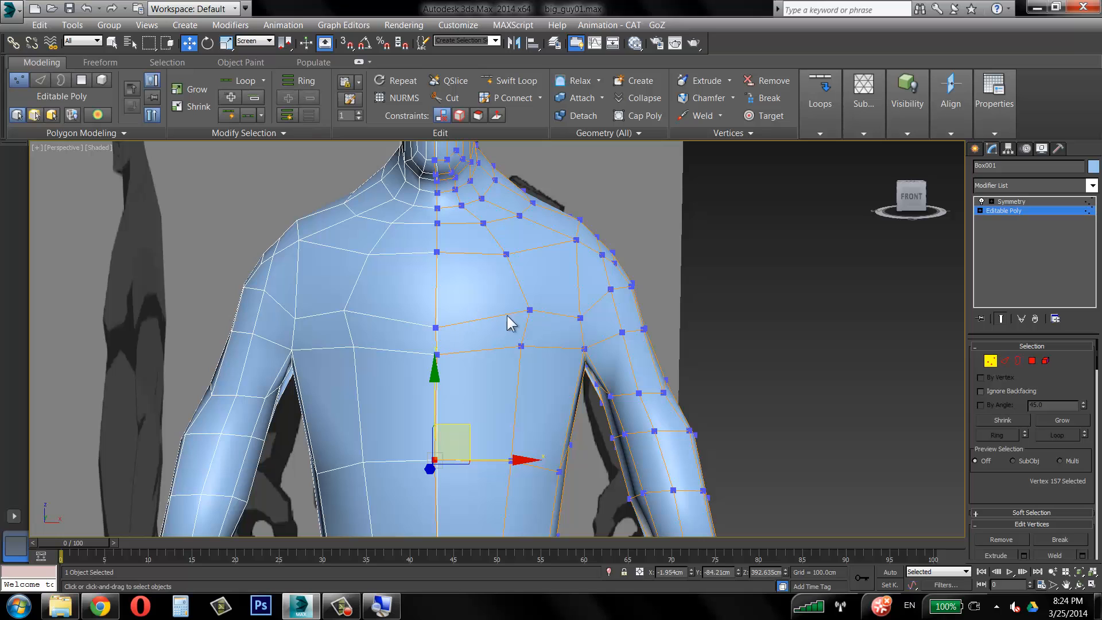
Lower the lower-chest vertex beside the centre line and move the collar vertex at the base of the neck slightly down.
left_click(529, 311)
left_click_drag(530, 311, 530, 331)
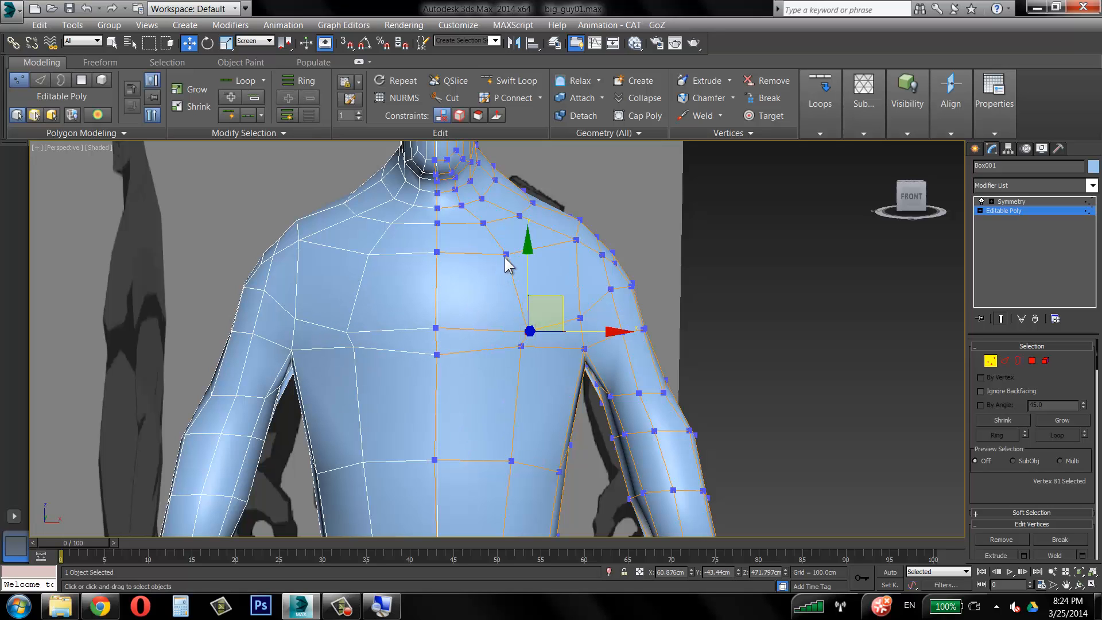
left_click(505, 256)
middle_click_drag(505, 256, 483, 232, "alt")
left_click(486, 222)
left_click_drag(486, 222, 492, 235)
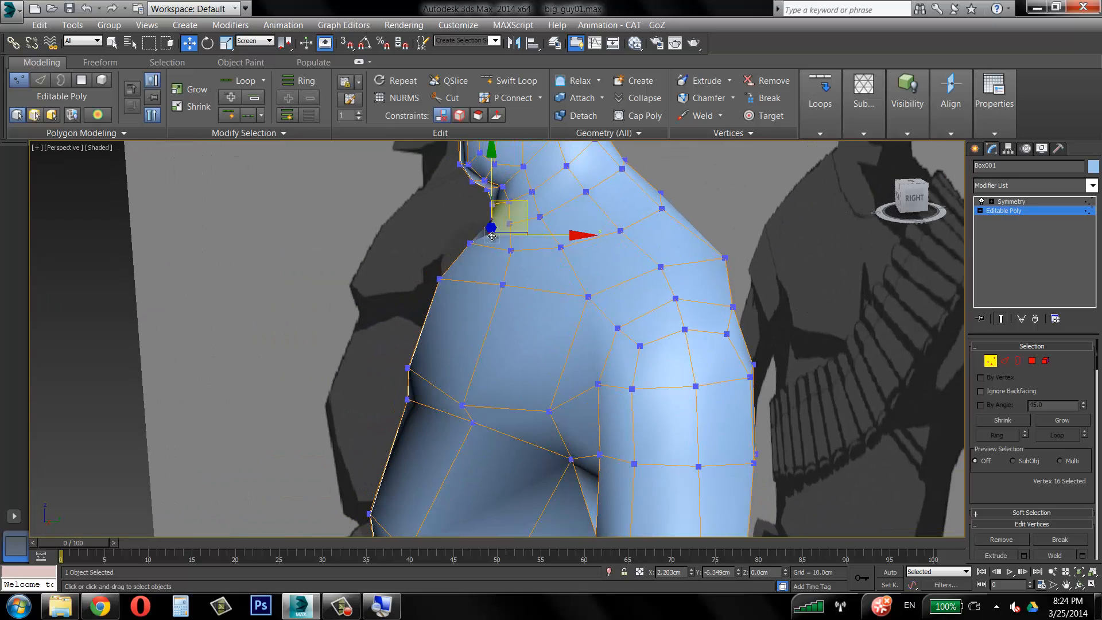
Move the vertex at the side of the neck base inward and down to smooth the collar area.
middle_click_drag(492, 236, 558, 194, "alt")
left_click(668, 162)
left_click(517, 219)
mouse_move(511, 221)
left_mouse_down()
mouse_move(501, 225)
mouse_move(521, 211)
left_mouse_up()
left_click(565, 207)
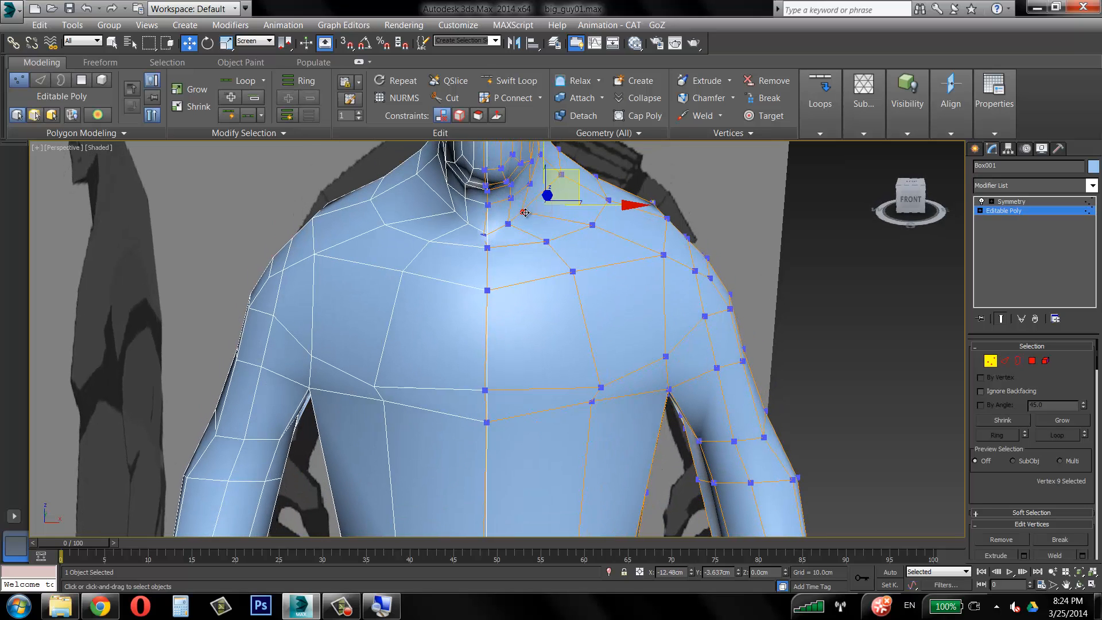
Add an edge loop around the lower leg between the knee and ankle with Swift Loop.
scroll(520, 212, "down", 4)
scroll(523, 284, "down", 1)
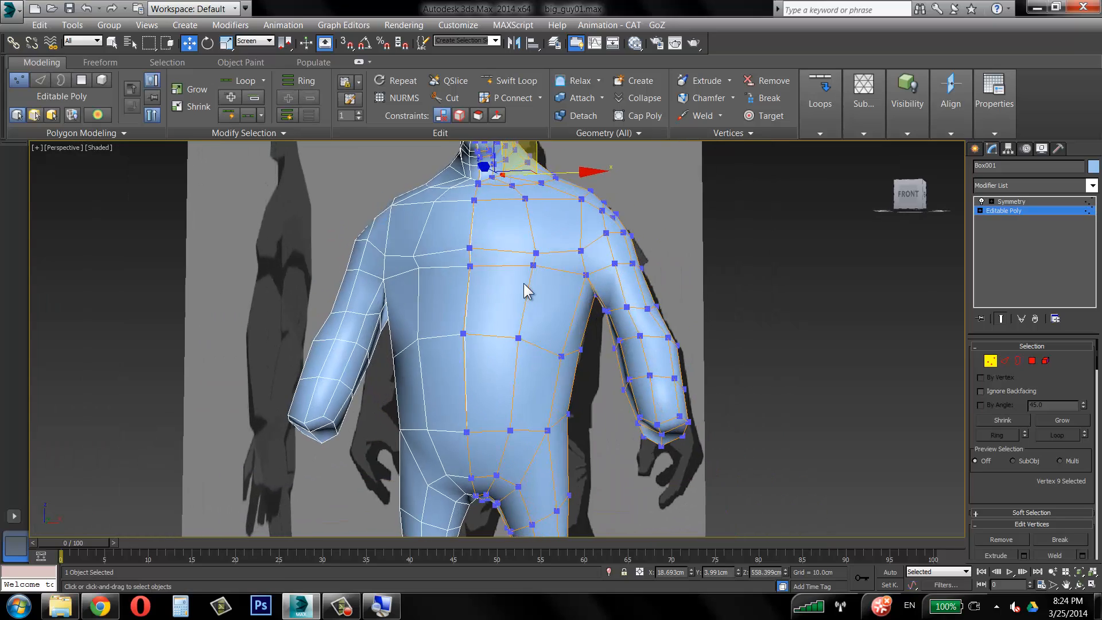
middle_click_drag(523, 284, 551, 261)
scroll(571, 273, "down", 6)
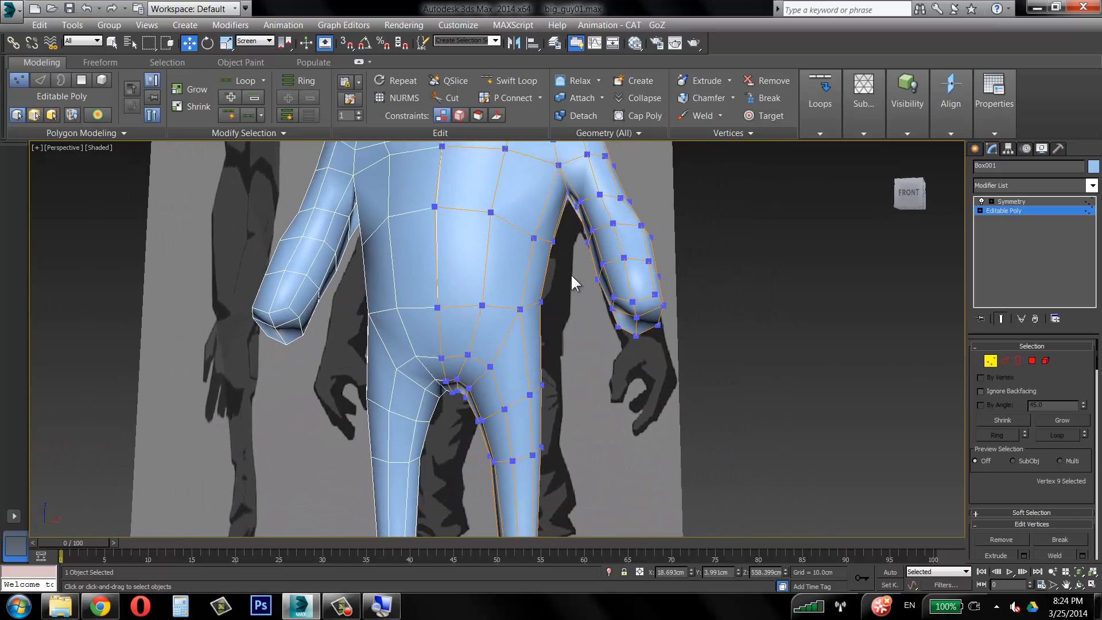
middle_click_drag(551, 321, 516, 359, "alt")
scroll(516, 359, "up", 2)
scroll(500, 285, "down", 2)
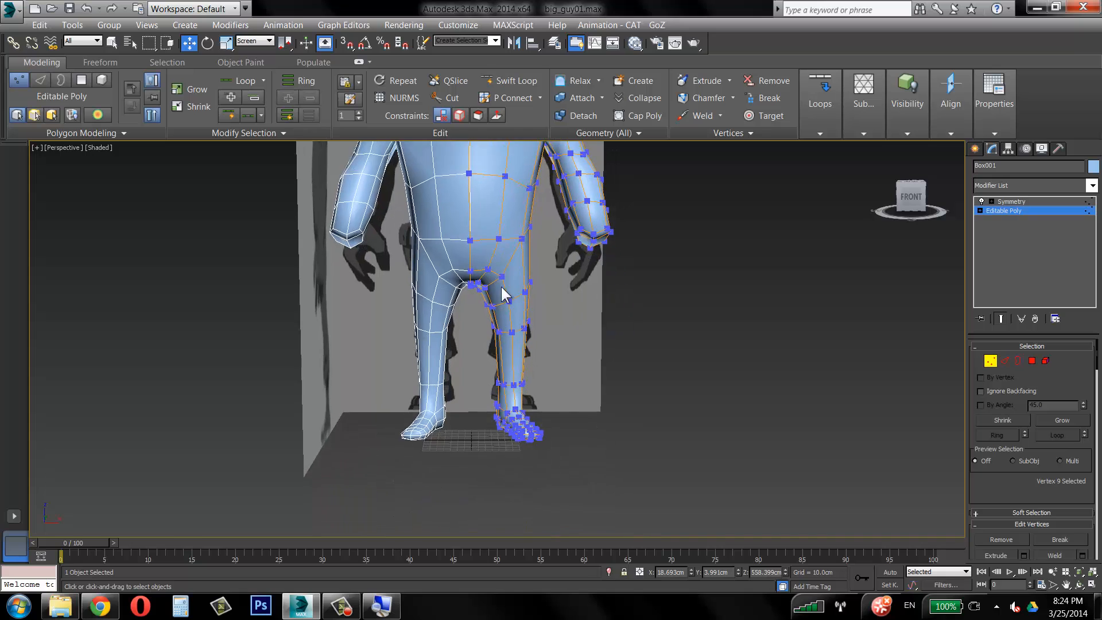
scroll(498, 299, "up", 5)
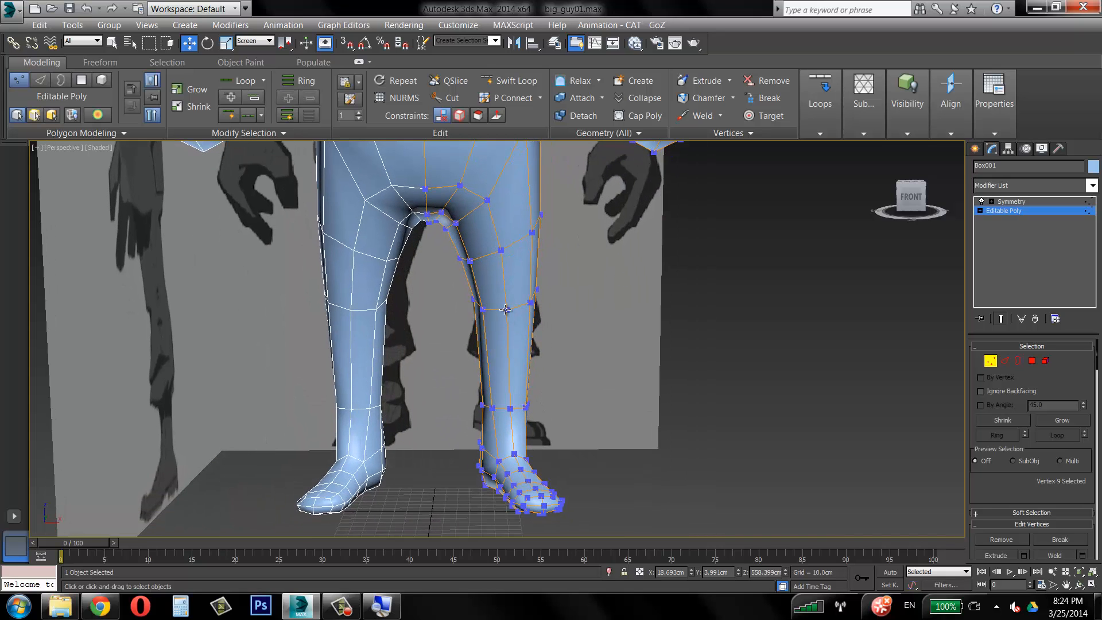
middle_click_drag(516, 357, 504, 373)
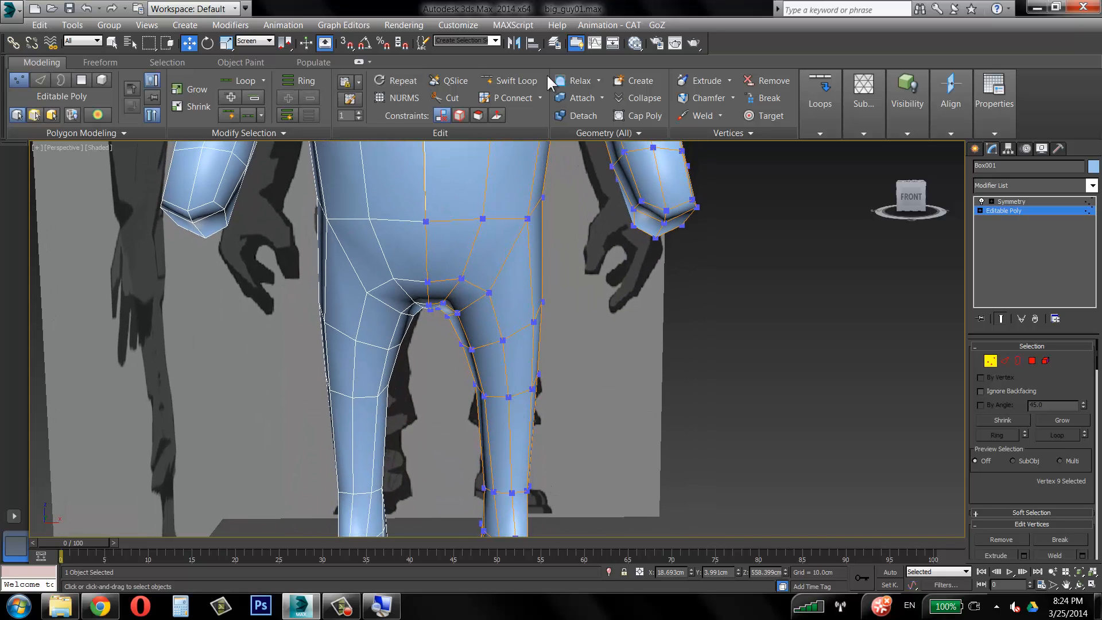
left_click(513, 447)
key("w")
middle_click_drag(608, 431, 611, 283)
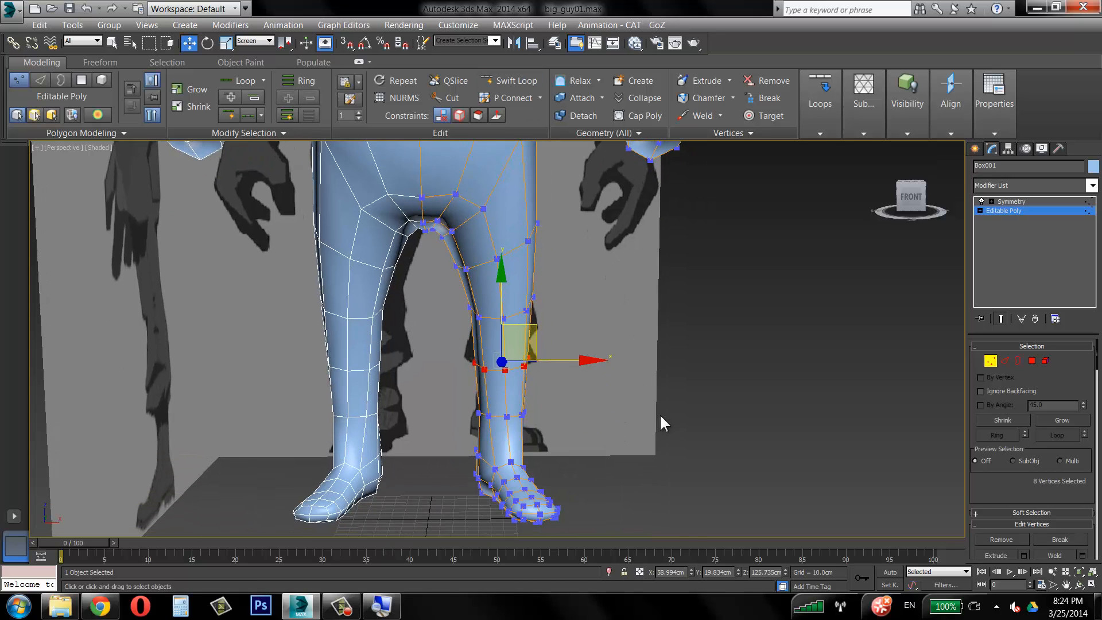
In the Right view, lower the new loop to the trouser hem and spread its front and back vertices to the reference.
key("alt+w")
middle_click_drag(304, 378, 272, 342)
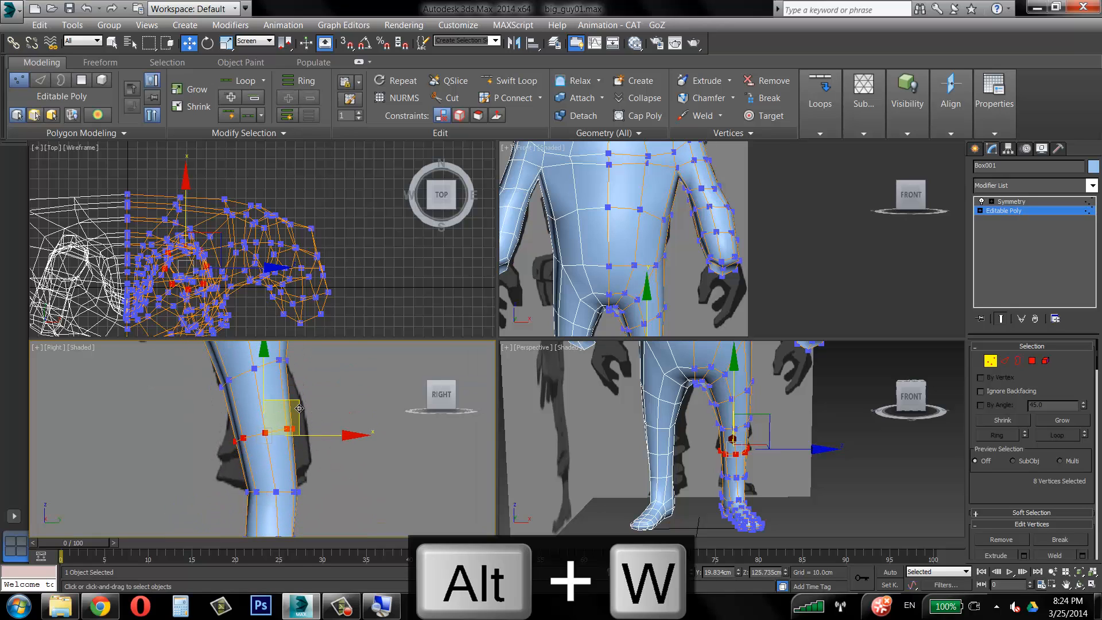
left_click_drag(299, 408, 299, 430)
left_click_drag(224, 477, 322, 425)
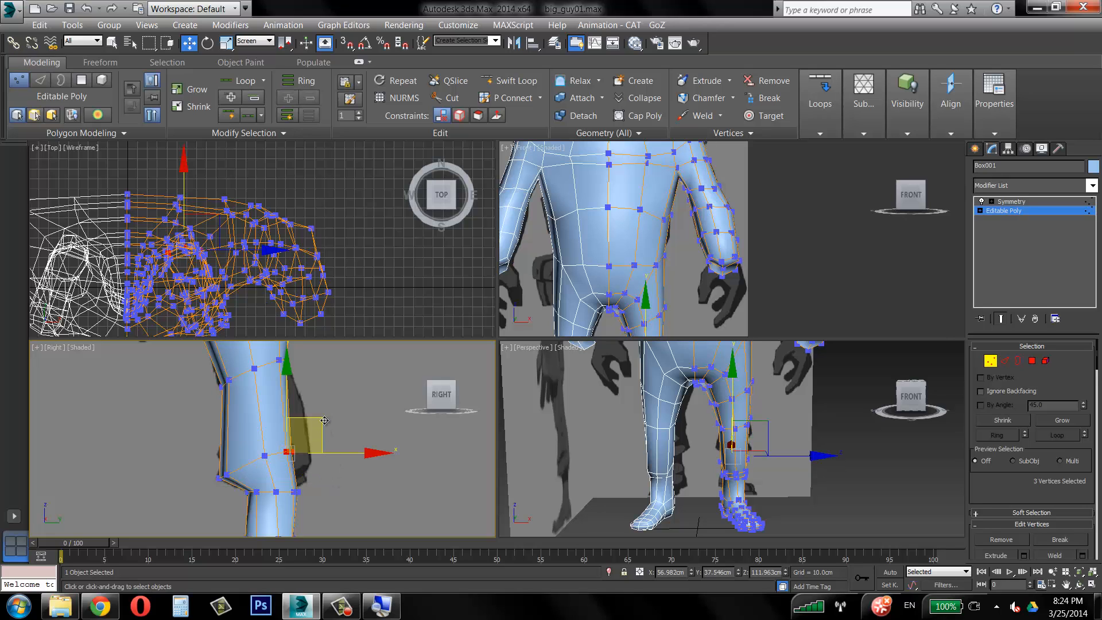
left_click_drag(259, 443, 292, 459)
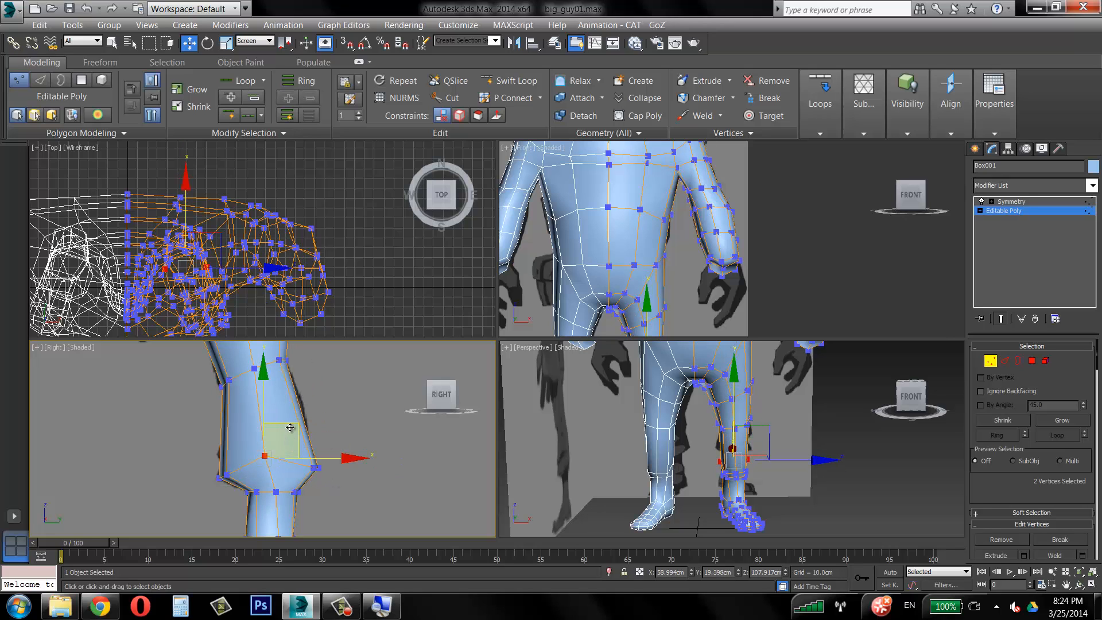
In the Front view, widen the trouser hem's inner and outer vertices to the reference and adjust the outer knee vertices.
scroll(711, 224, "up", 6)
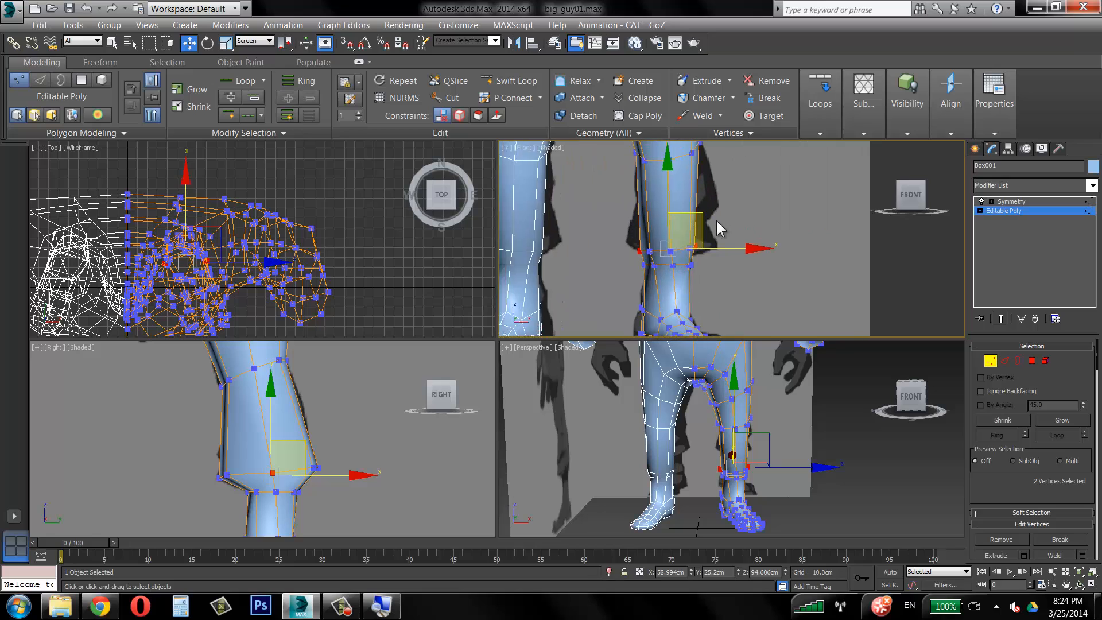
left_click(622, 272, "ctrl")
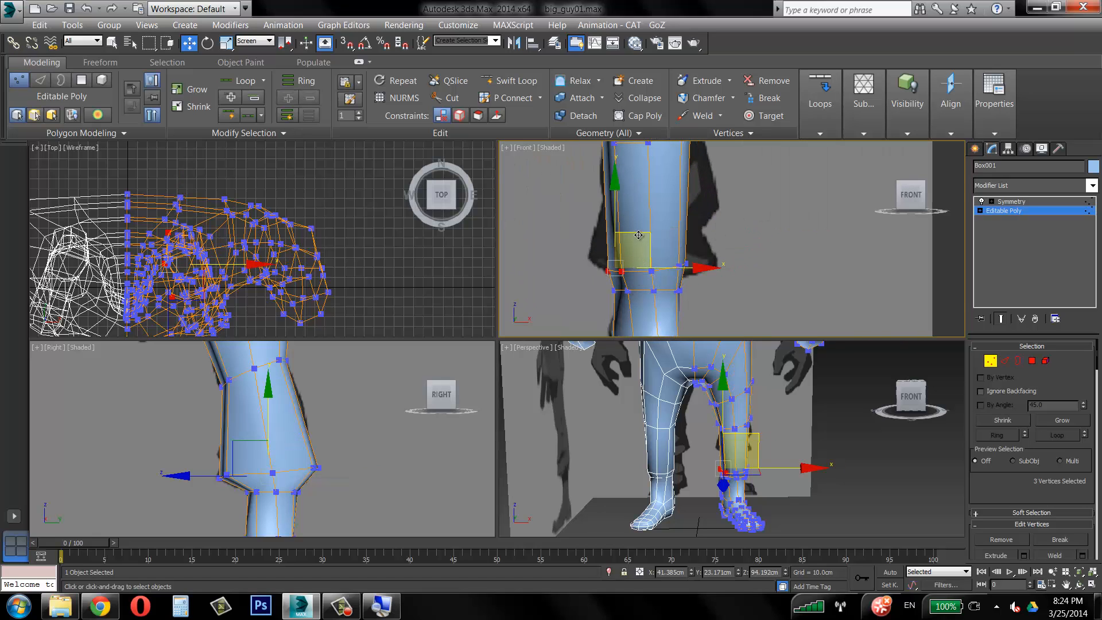
left_click_drag(638, 235, 711, 268)
scroll(749, 228, "down", 3)
left_click_drag(747, 209, 753, 232)
scroll(753, 232, "down", 2)
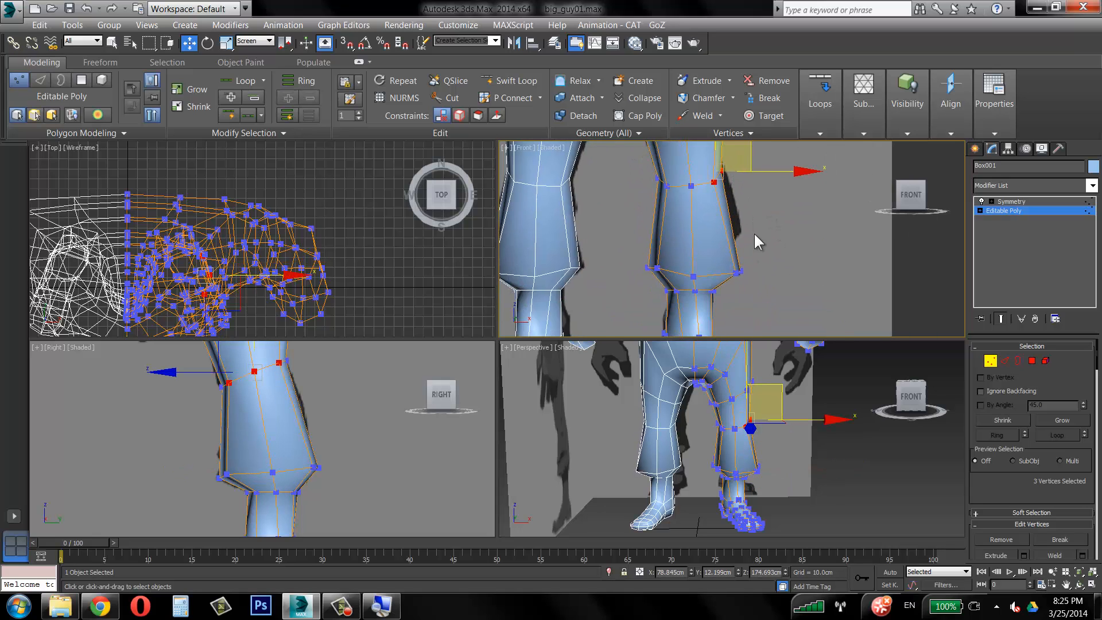
In the maximized Front view, add a Swift Loop edge loop around the calf between the knee and trouser hem.
key("alt+w")
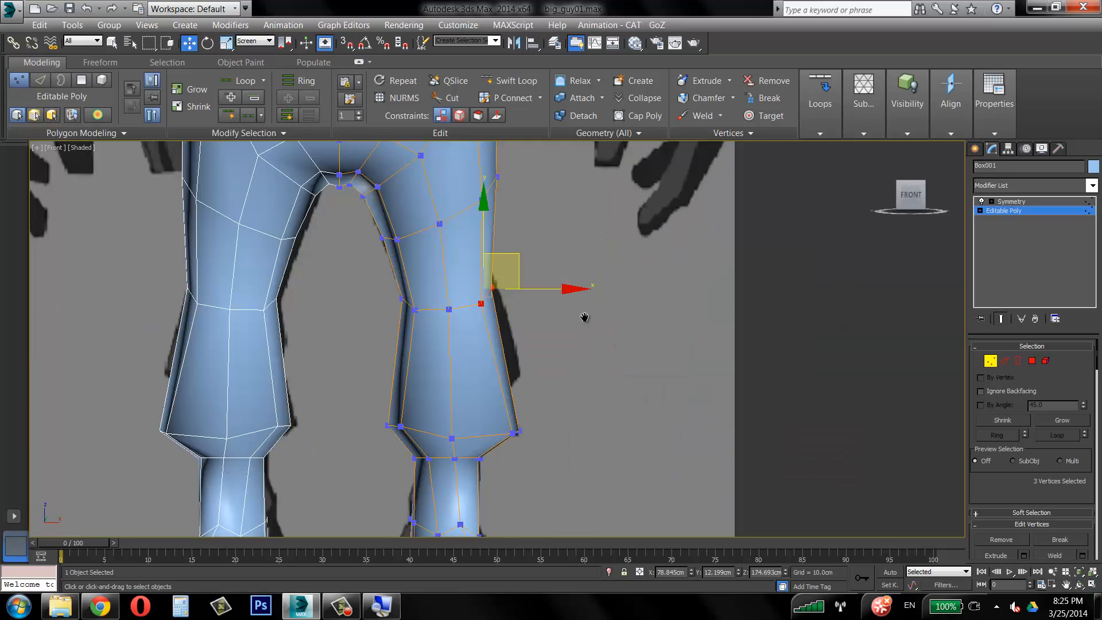
scroll(583, 280, "down", 2)
left_click(512, 80)
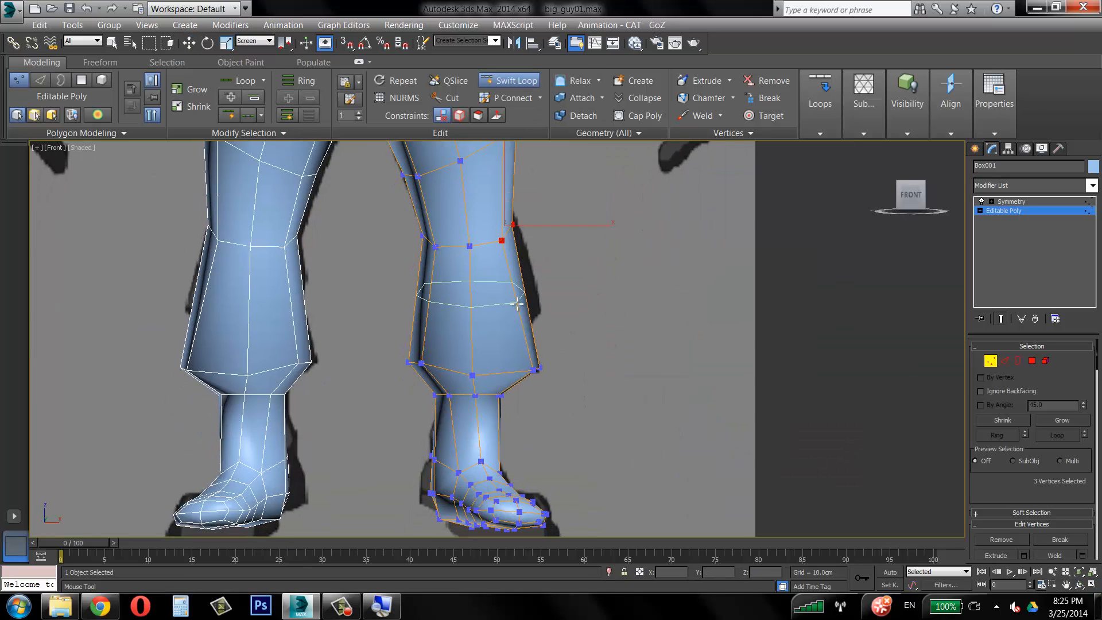
left_click(520, 307)
right_click(582, 299)
Turn on see-through display, move the calf loop's outer vertices outward to the reference and shift its inner vertices slightly down and inward.
left_click_drag(517, 318, 512, 319)
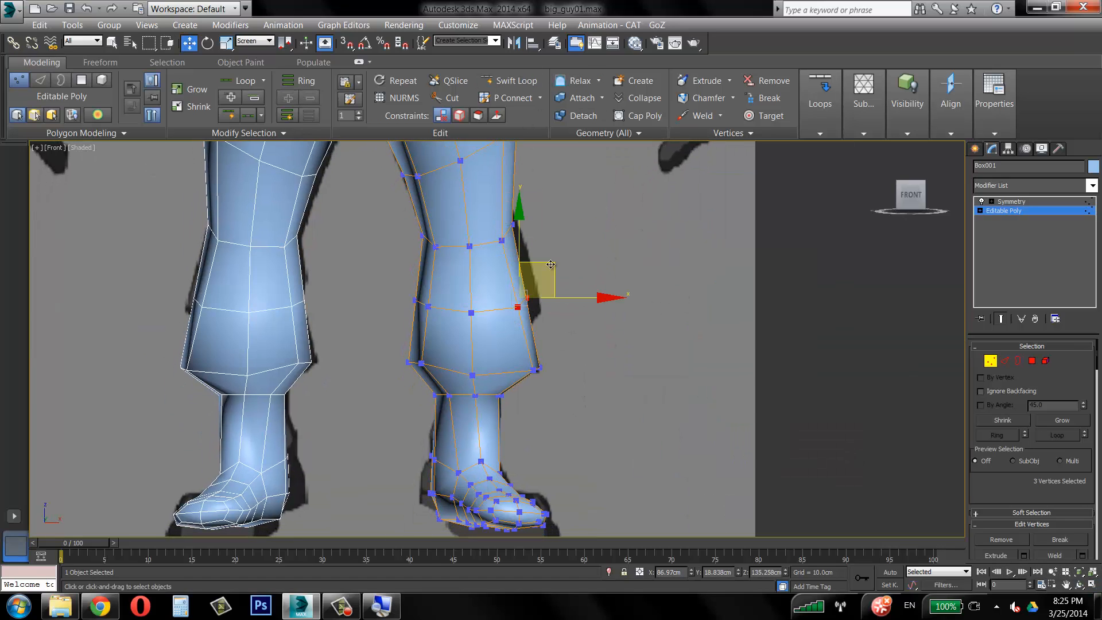
key("alt+x")
left_click_drag(555, 266, 567, 276)
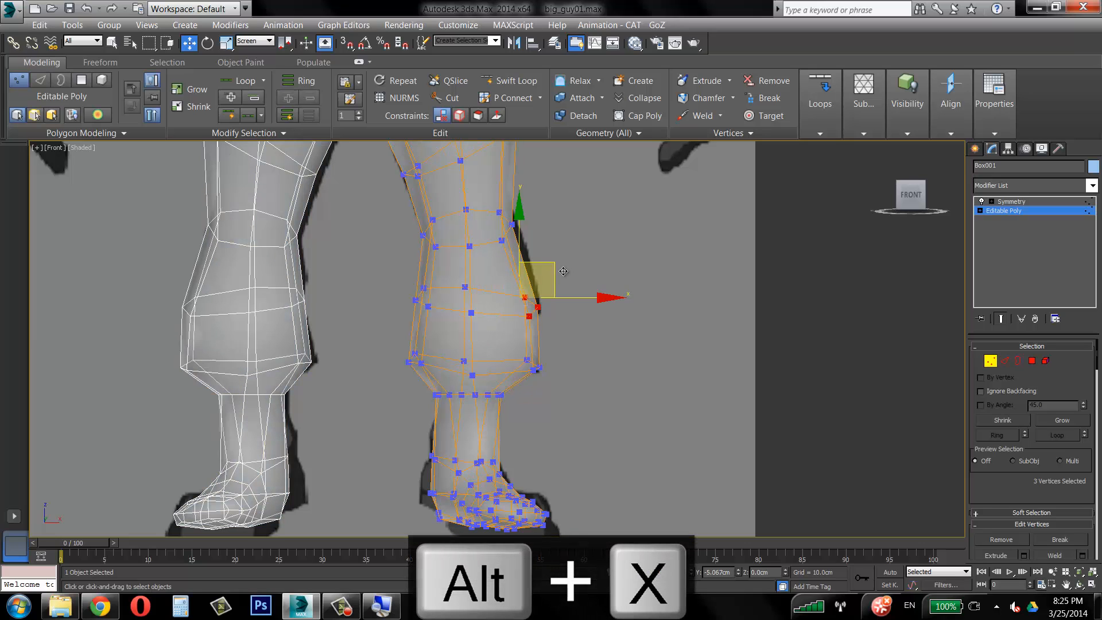
left_click(559, 327)
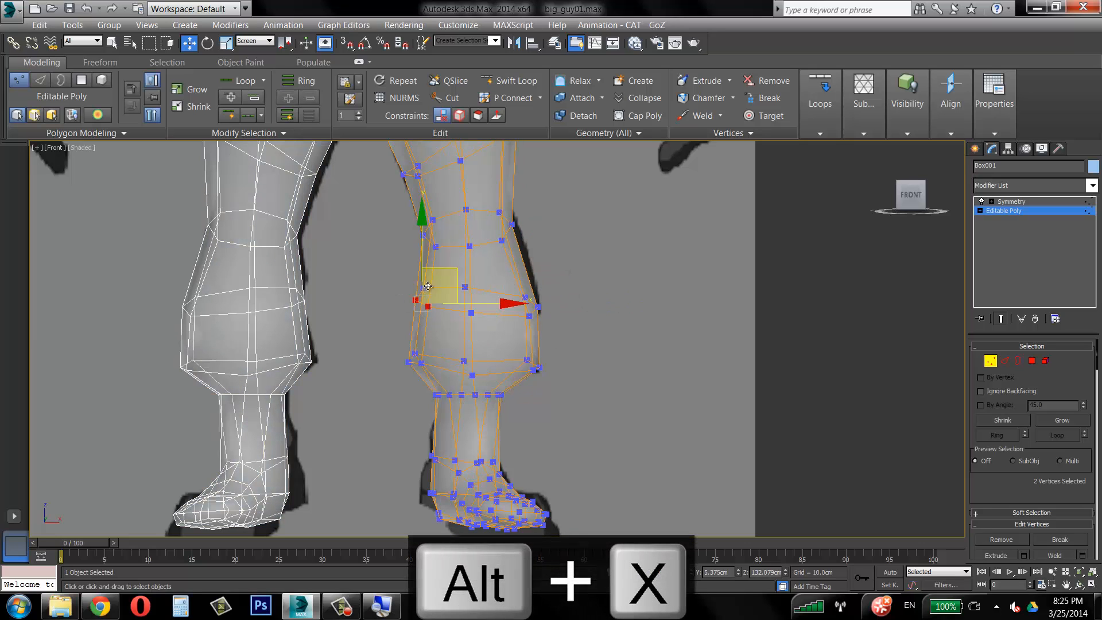
left_click_drag(437, 308, 438, 309)
left_click_drag(449, 262, 455, 275)
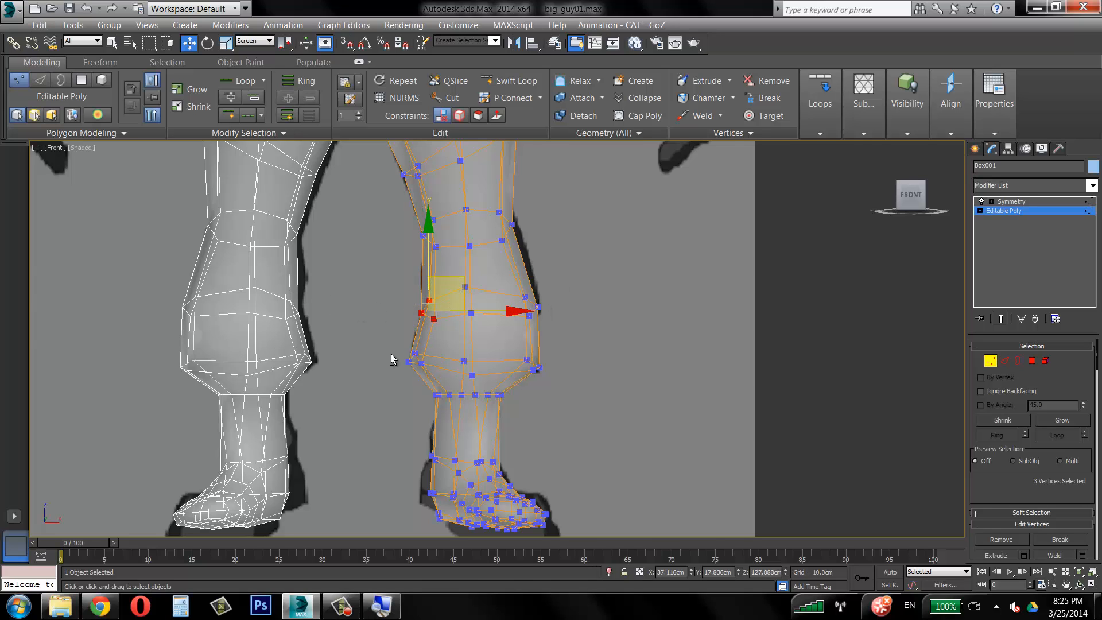
In the Right view, shift the calf loop's front and back vertices to match the reference leg outline.
key("alt+w")
middle_click_drag(283, 476, 313, 474)
scroll(339, 420, "up", 3)
left_click(348, 388)
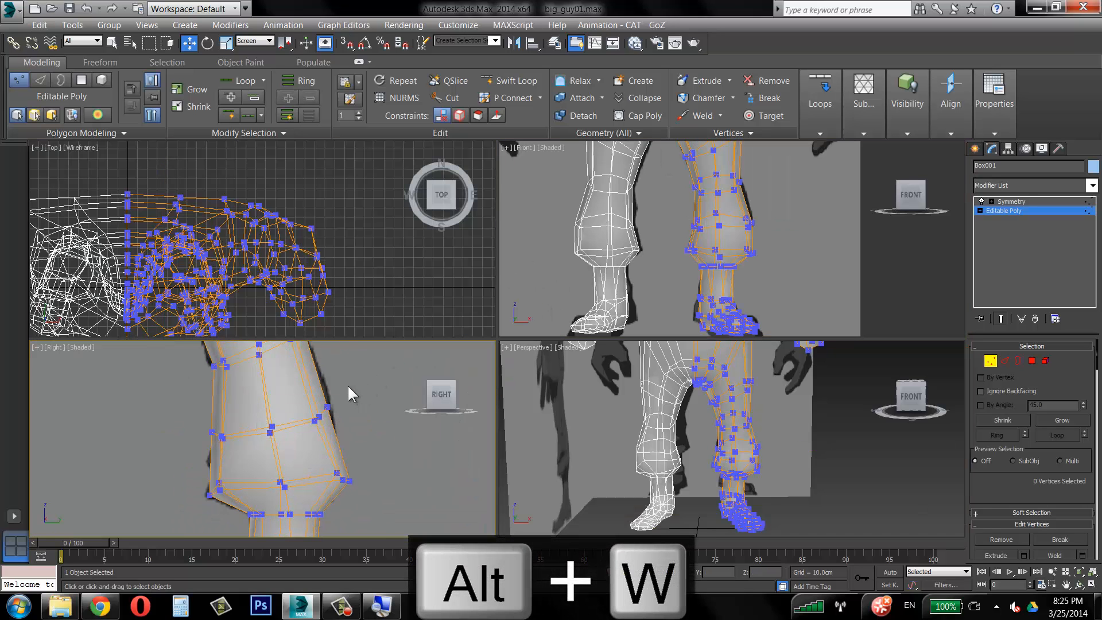
left_click_drag(208, 427, 253, 405)
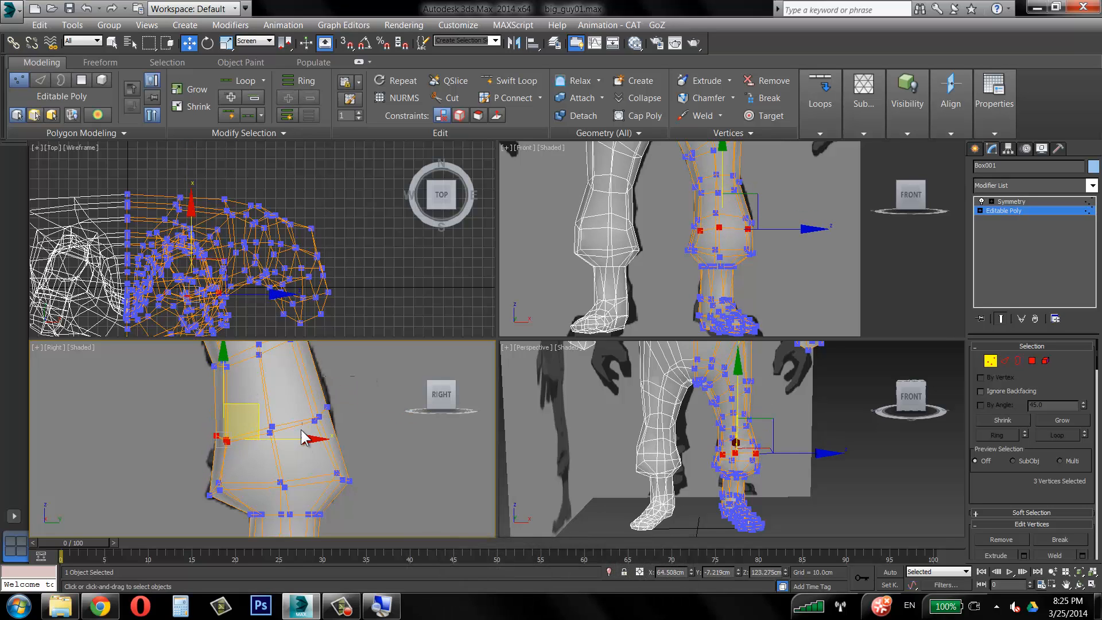
left_click_drag(304, 438, 347, 371)
middle_click_drag(323, 450, 320, 489)
scroll(310, 459, "down", 2)
middle_click_drag(290, 434, 310, 507)
middle_click_drag(811, 456, 805, 478)
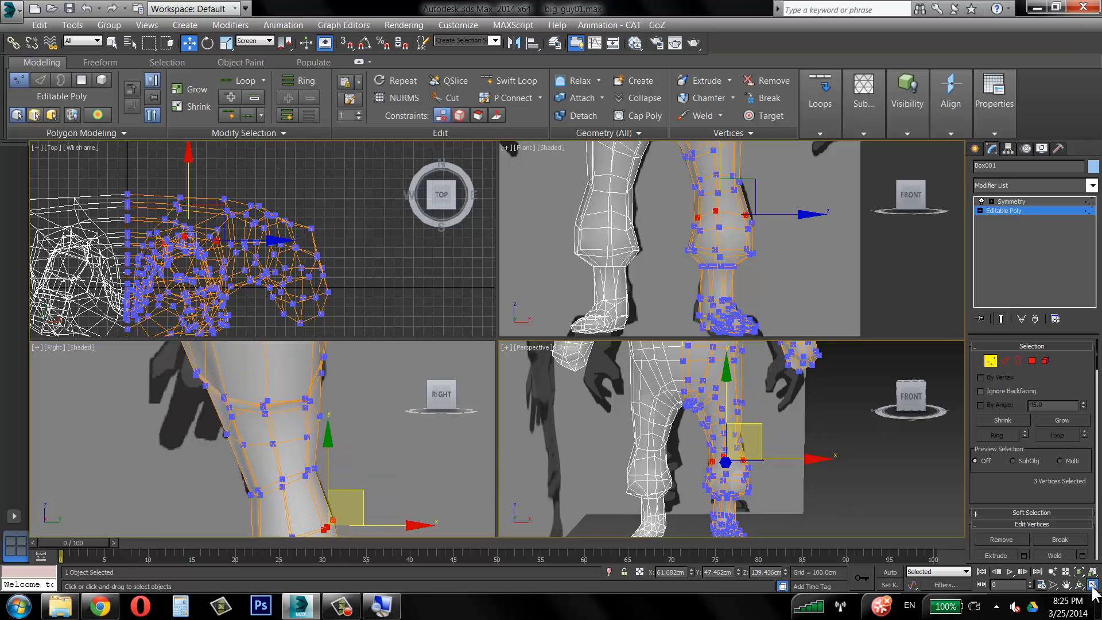
Maximize the Perspective view and turn off the see-through display of the character.
key("alt+w")
key("alt+w")
key("alt+w")
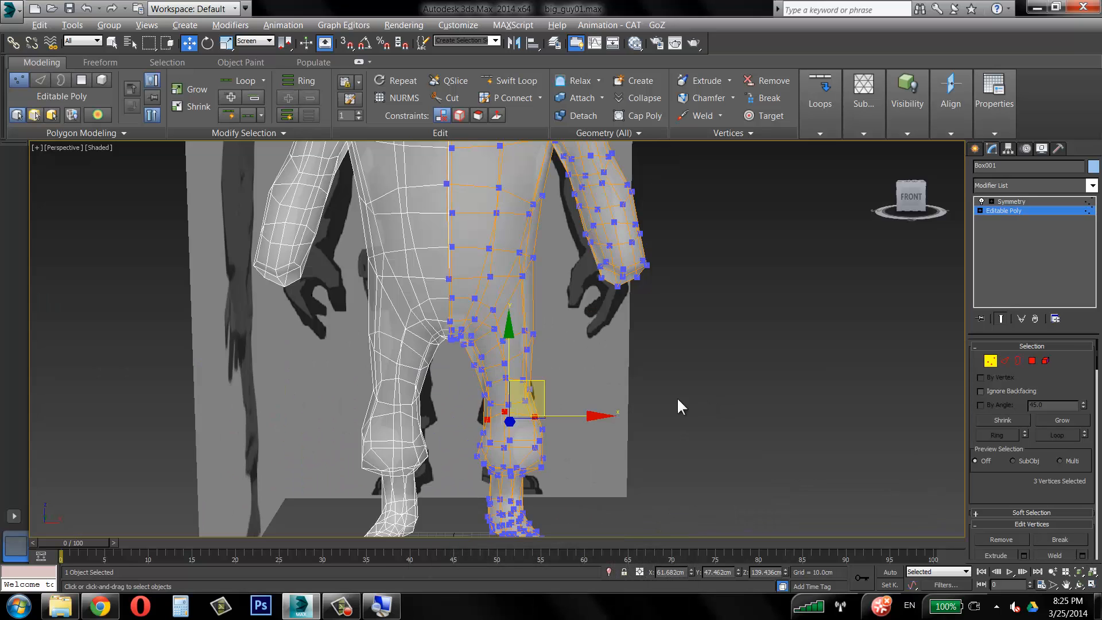
middle_click_drag(676, 405, 587, 384, "alt")
key("alt+x")
scroll(587, 404, "down", 5)
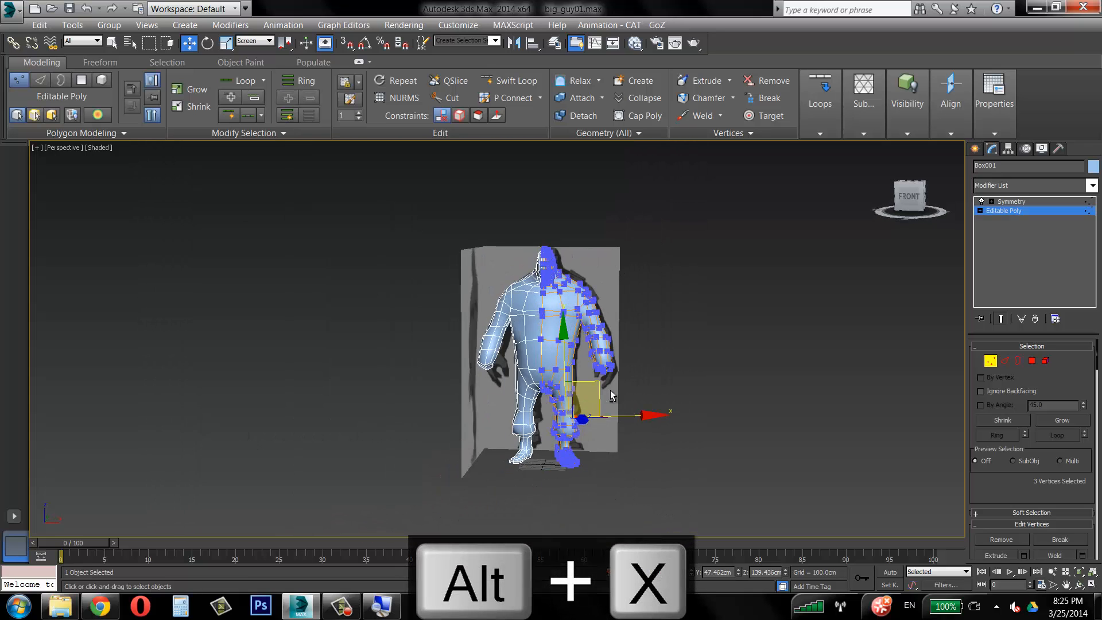
scroll(598, 417, "up", 2)
Leave vertex editing, deselect the character and inspect its smooth-shaded form up close around the head and shoulders.
left_click(1011, 202)
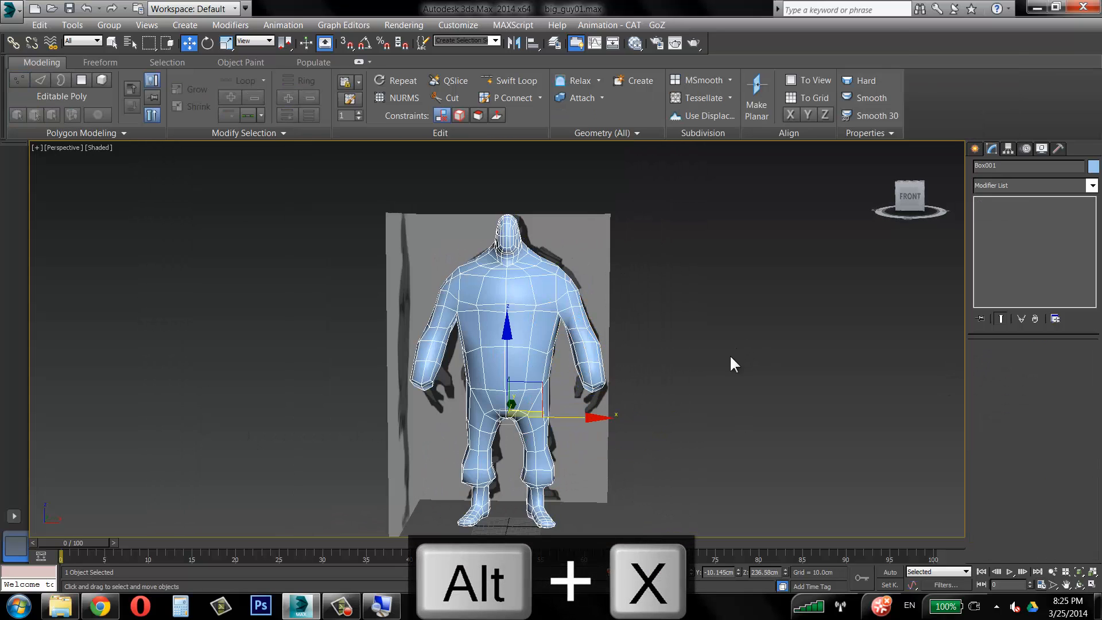
middle_click_drag(730, 361, 606, 291, "alt")
left_click(717, 303)
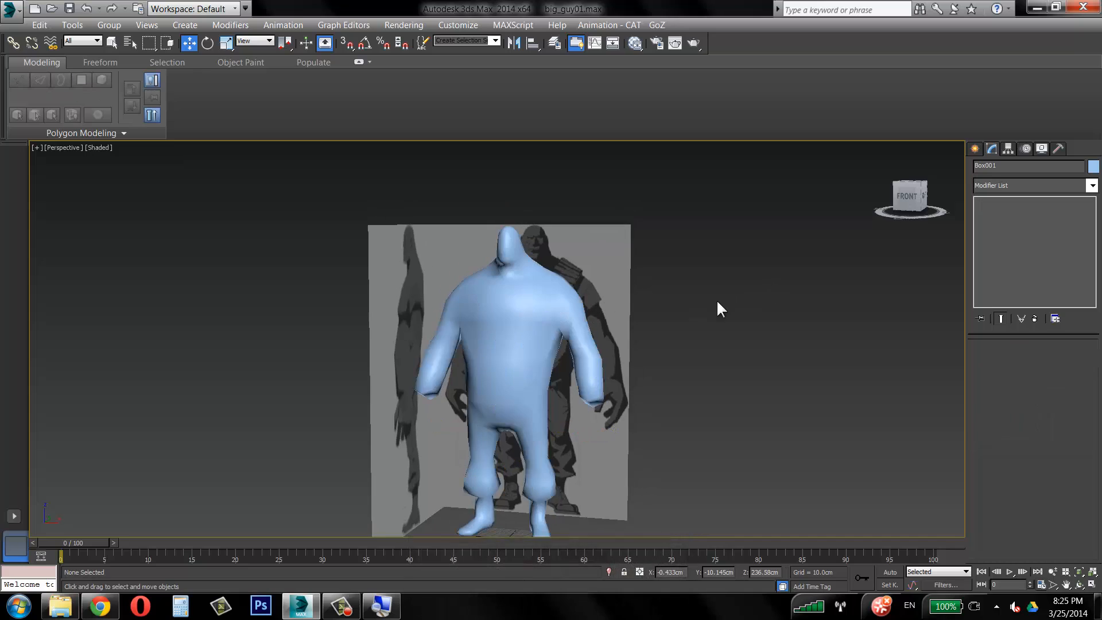
scroll(591, 295, "up", 6)
scroll(544, 335, "up", 3)
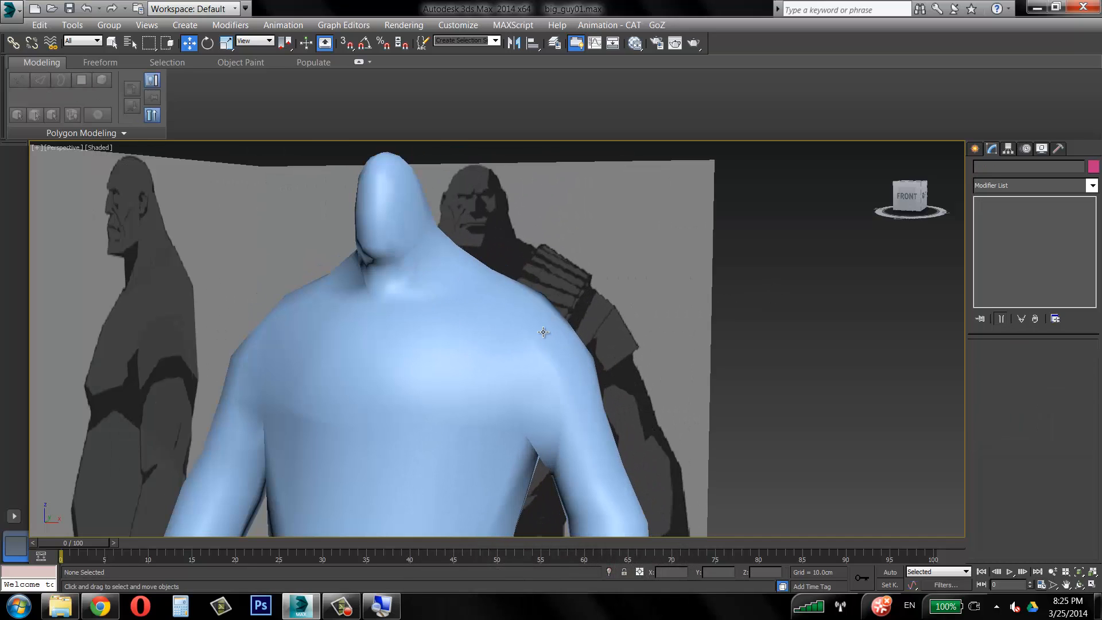